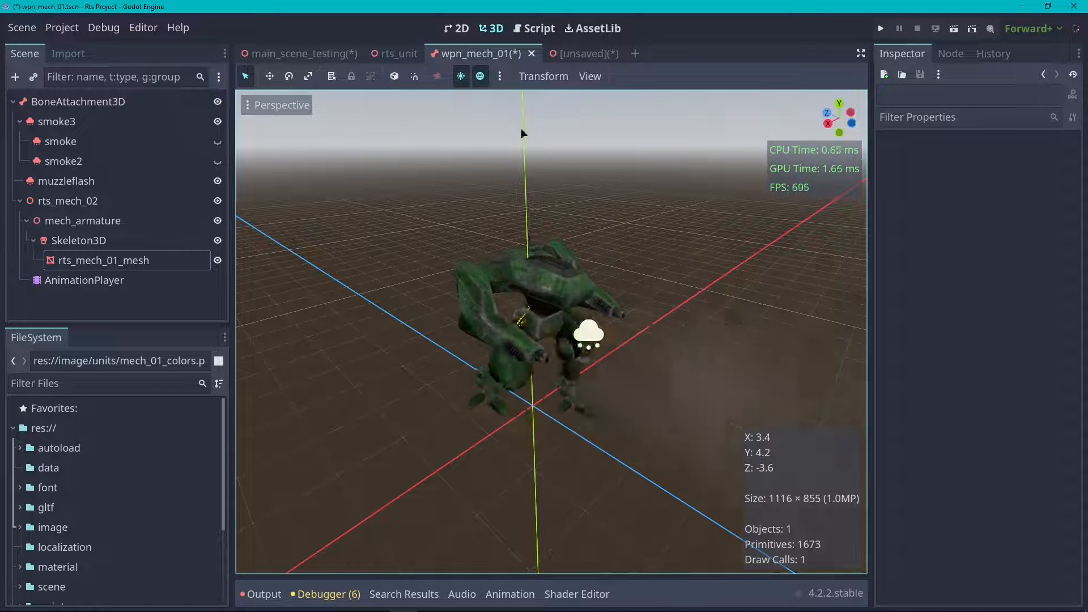
- Examine the finished muzzle flash and smoke effect on the mech from several angles, and view the empty new 3D scene
drag(842, 120, 1048, 121)
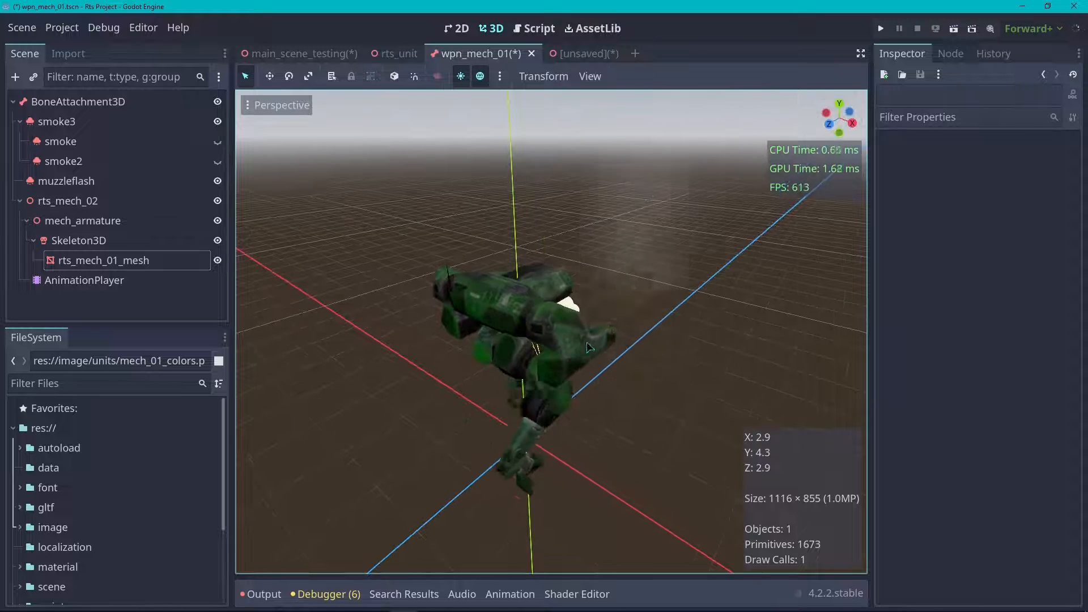
scroll(646, 193, down, 5)
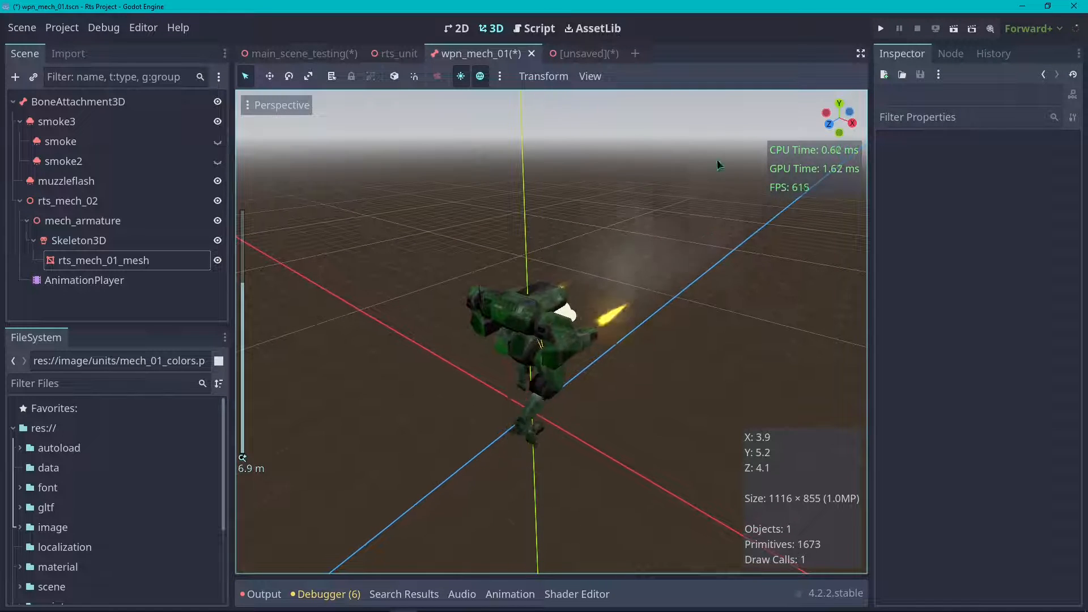
drag(839, 121, 811, 126)
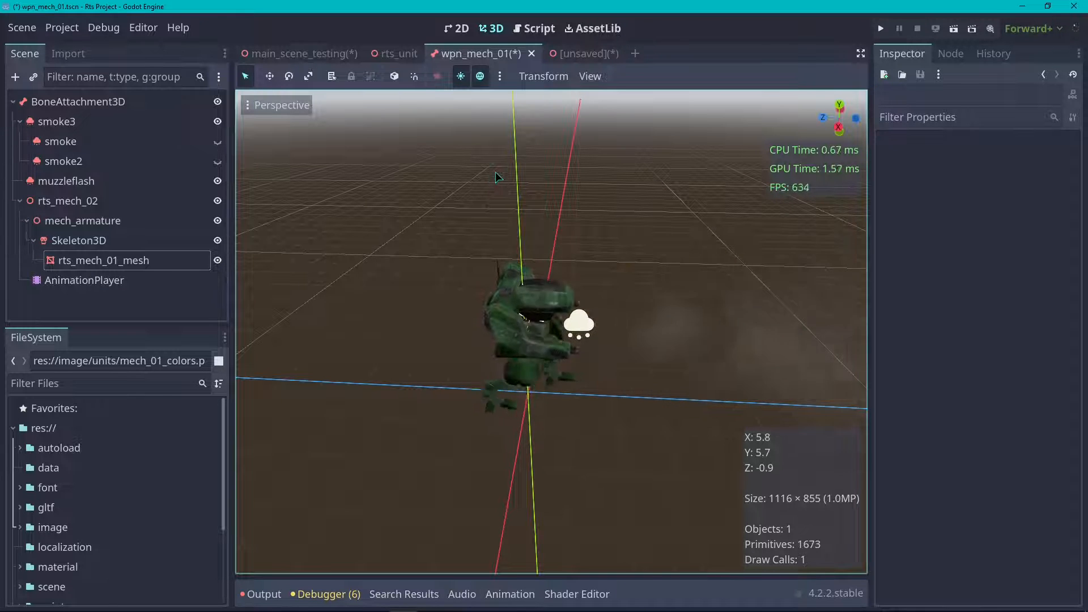
drag(847, 128, 793, 127)
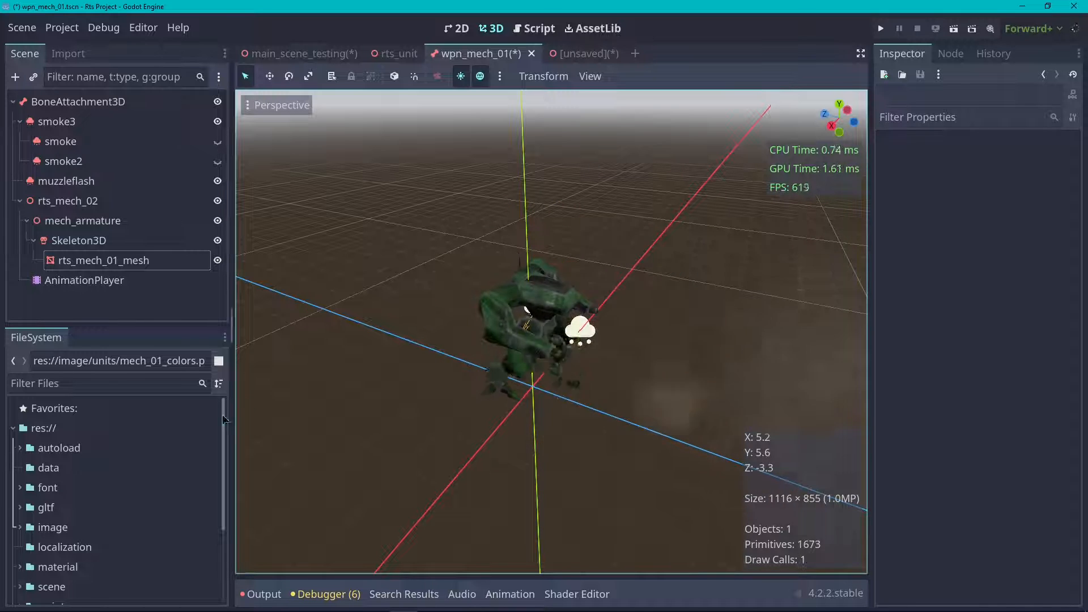
scroll(702, 240, up, 2)
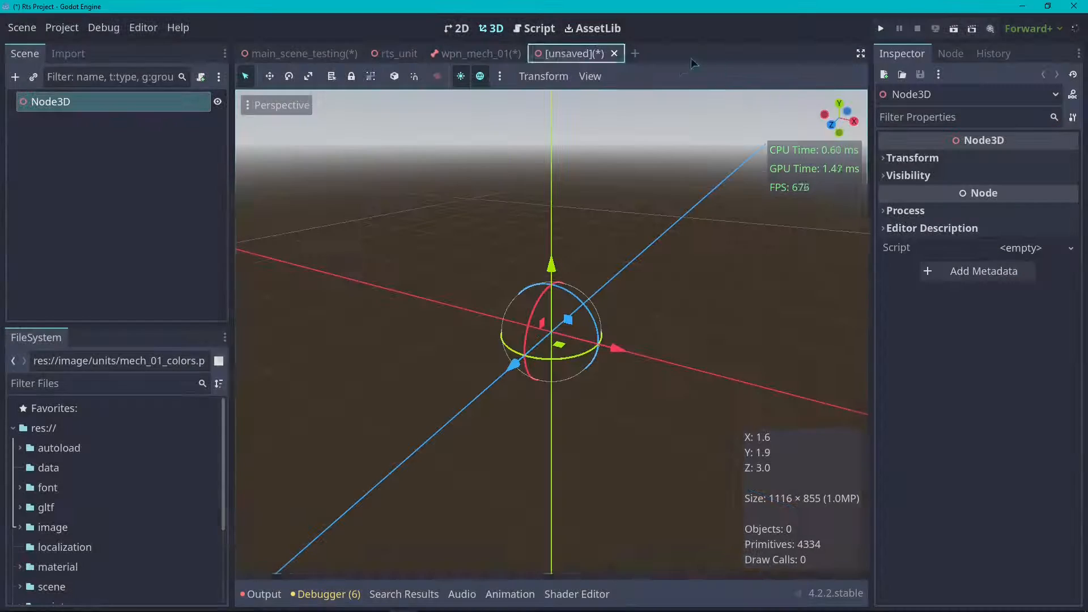
click(394, 318)
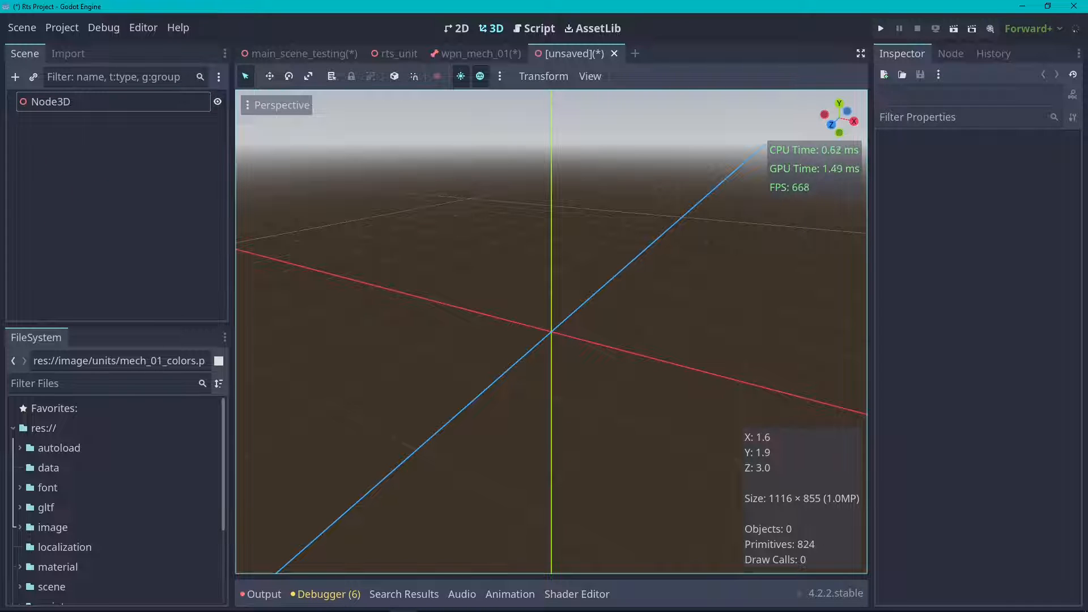
scroll(604, 284, up, 1)
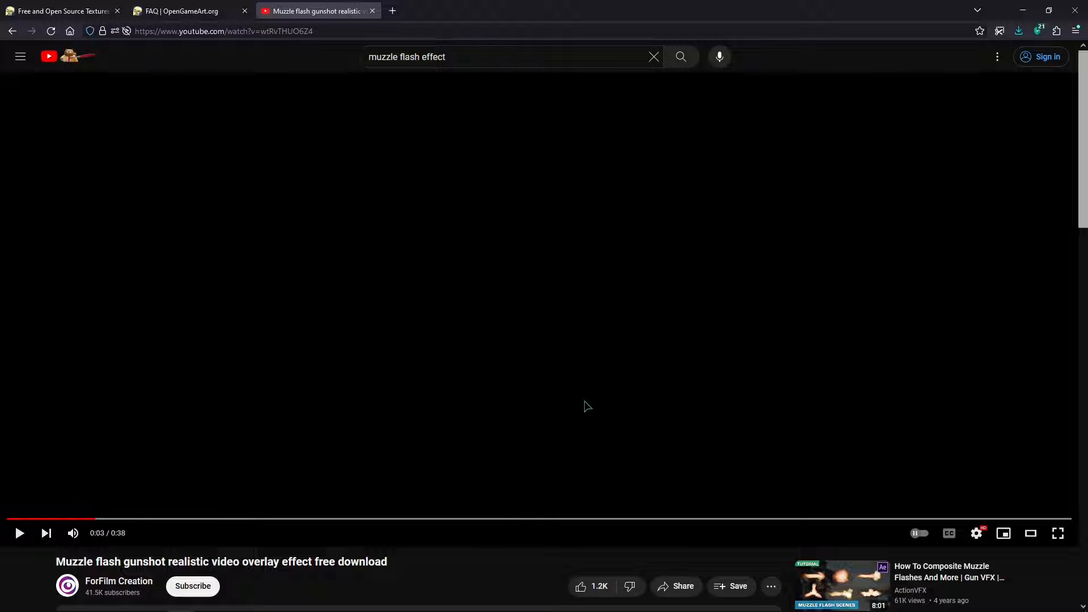
- Switch to YouTube in the browser and play parts of the "muzzle flash effect" reference video, pausing at 0:07
drag(370, 57, 454, 51)
click(454, 52)
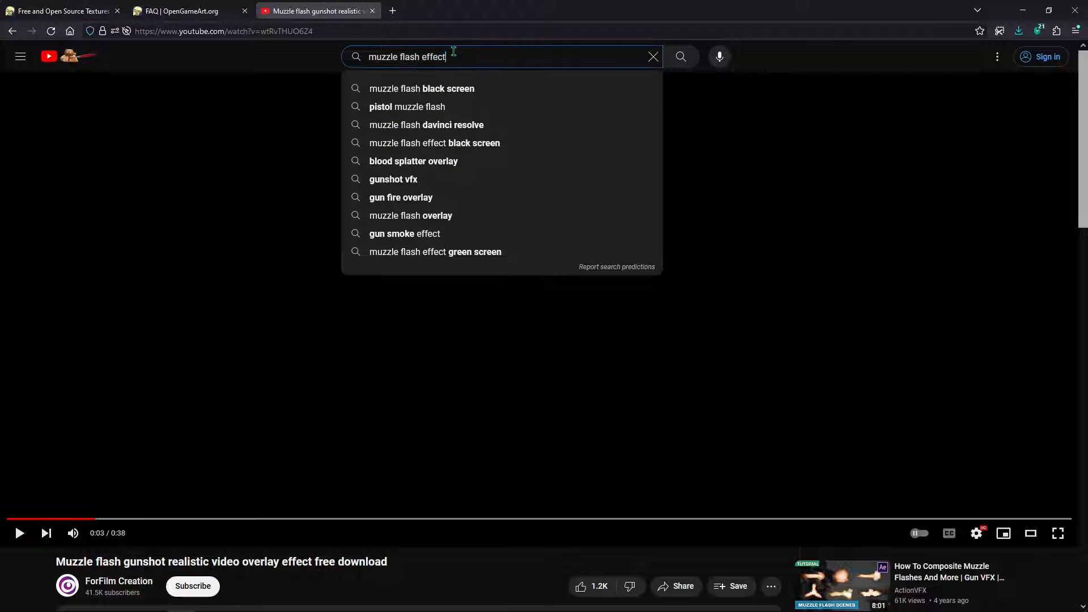
click(299, 536)
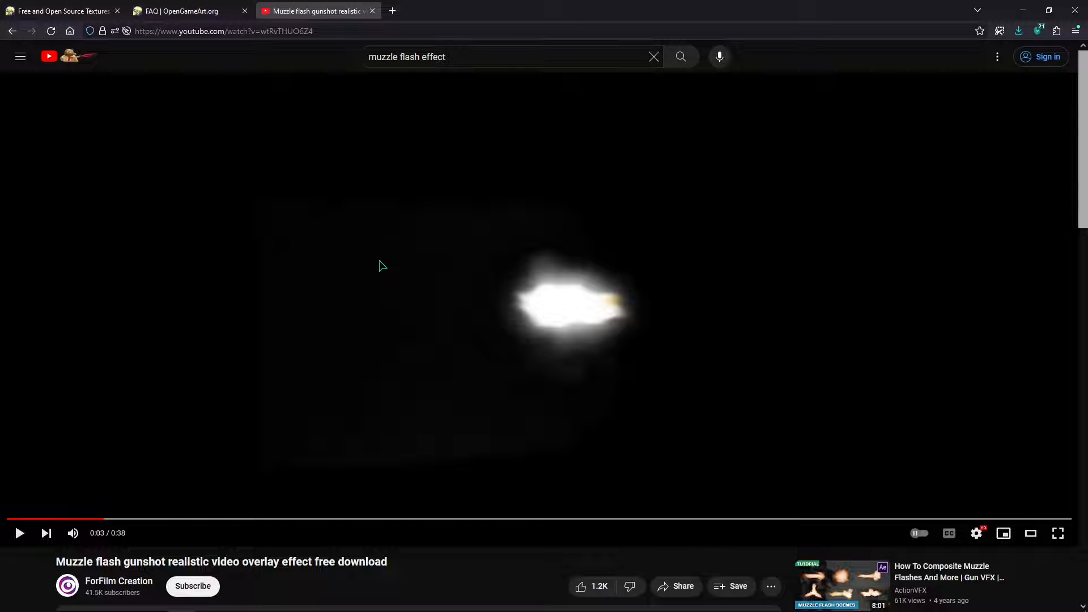
click(380, 262)
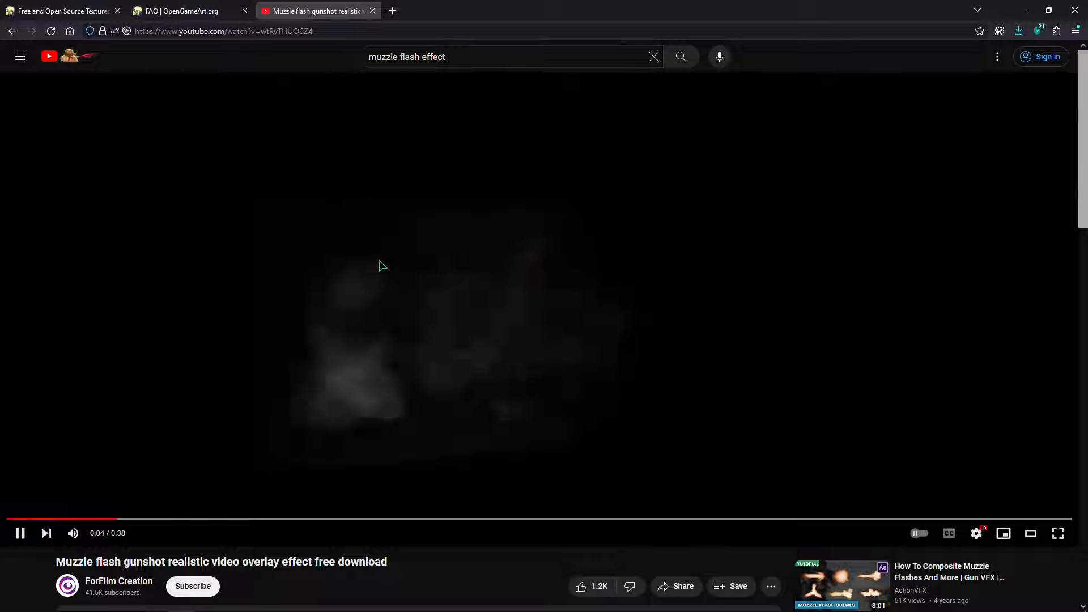
click(379, 262)
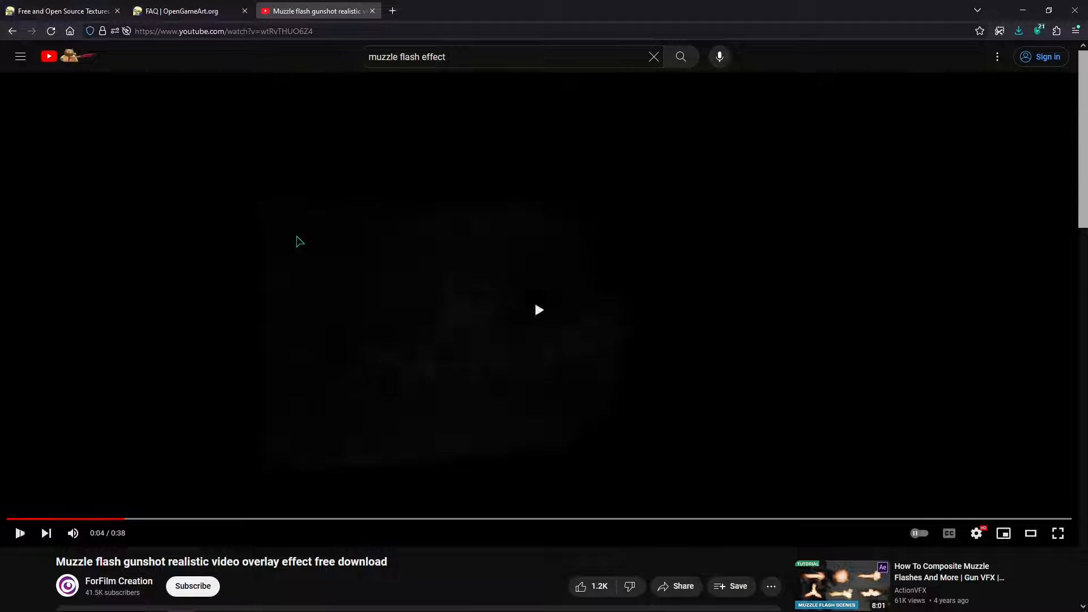
click(297, 237)
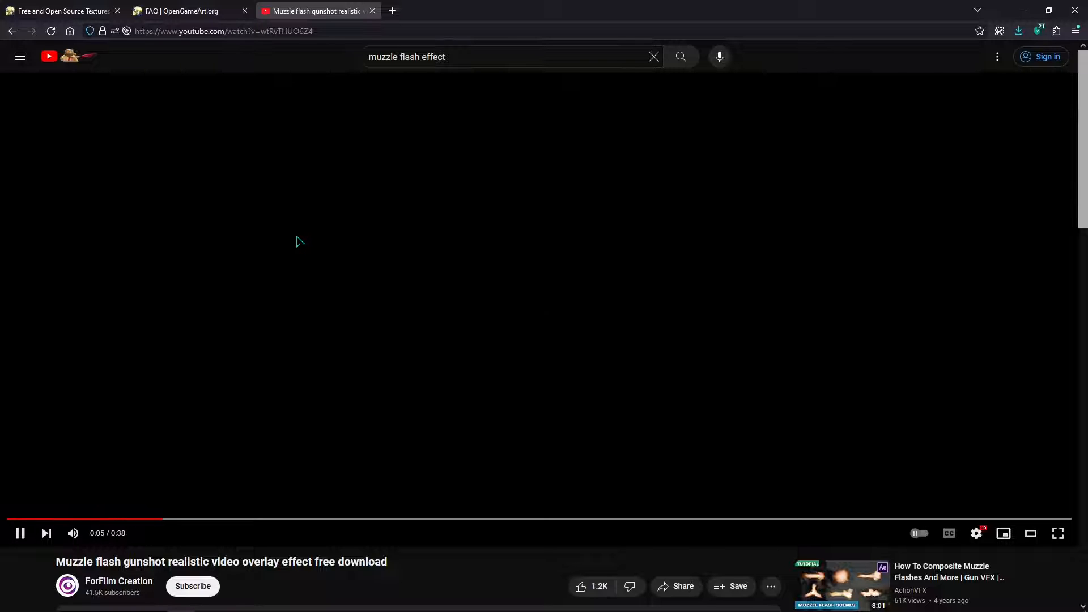
click(408, 265)
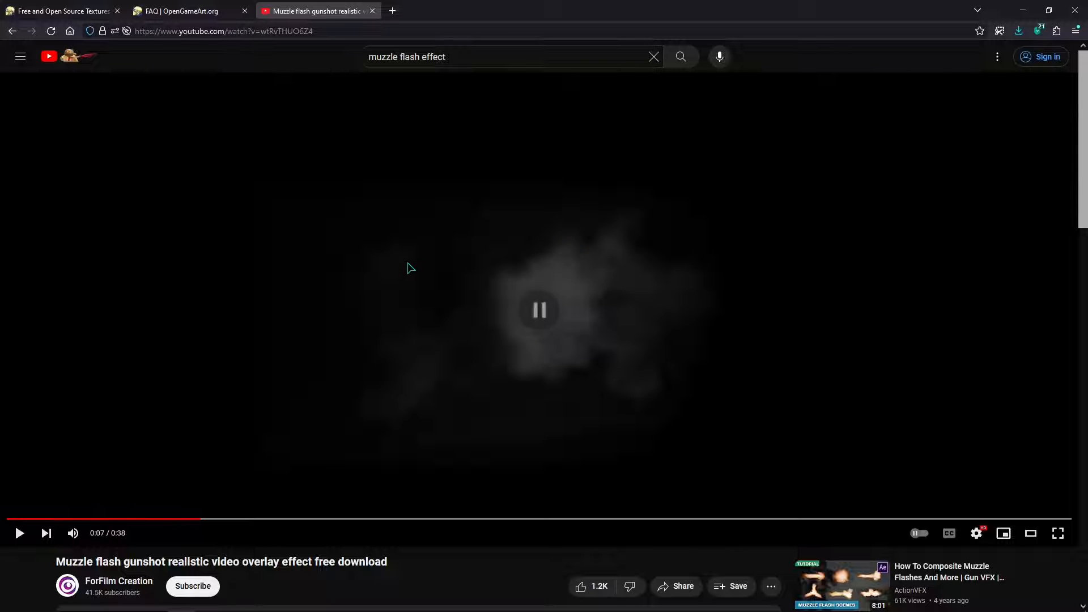
- Examine the reference video frame by frame around 0:06 to 0:07, comparing the flame shape and the smoke movement
key(comma)
key(comma)
key(comma)
key(comma)
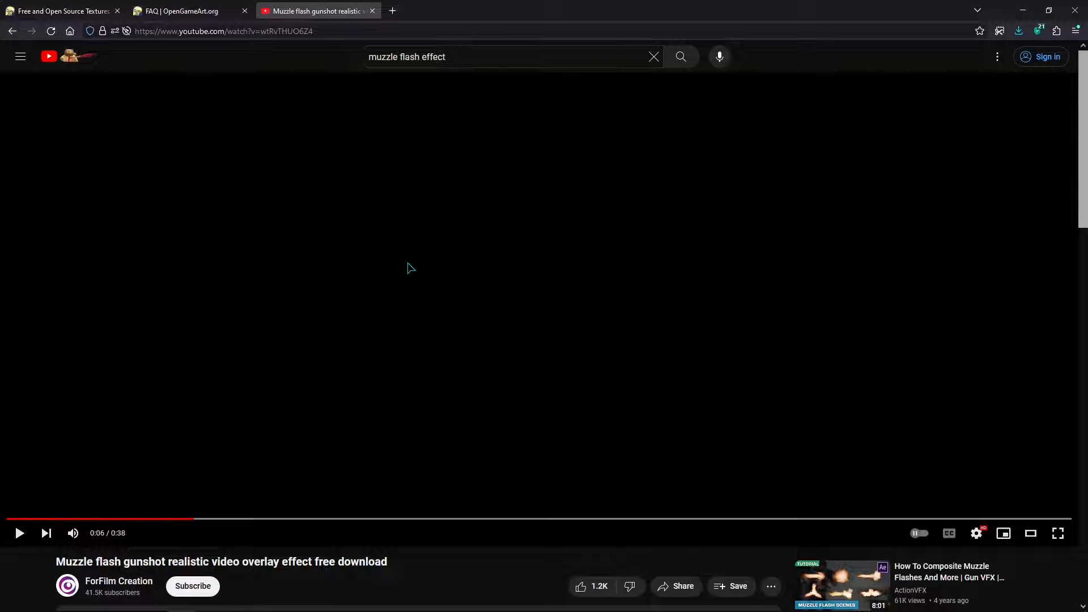
key(period)
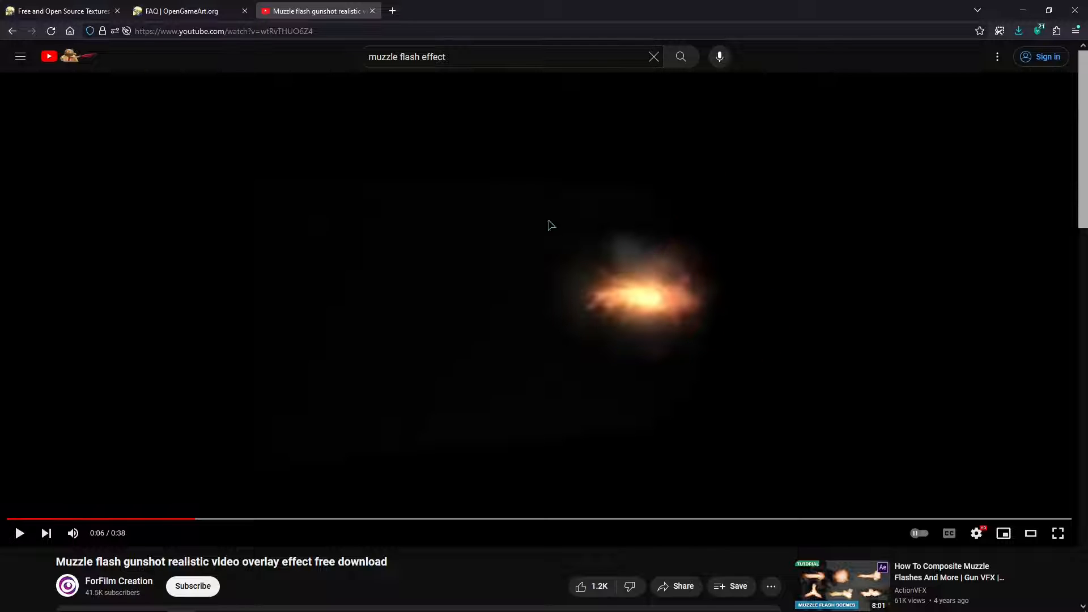
key(period)
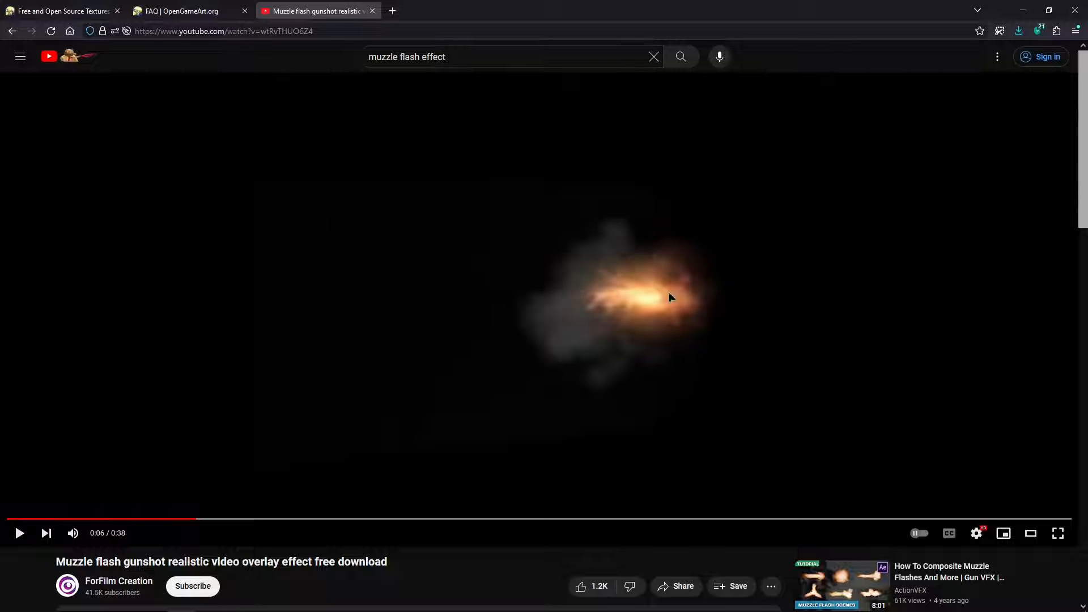
key(period)
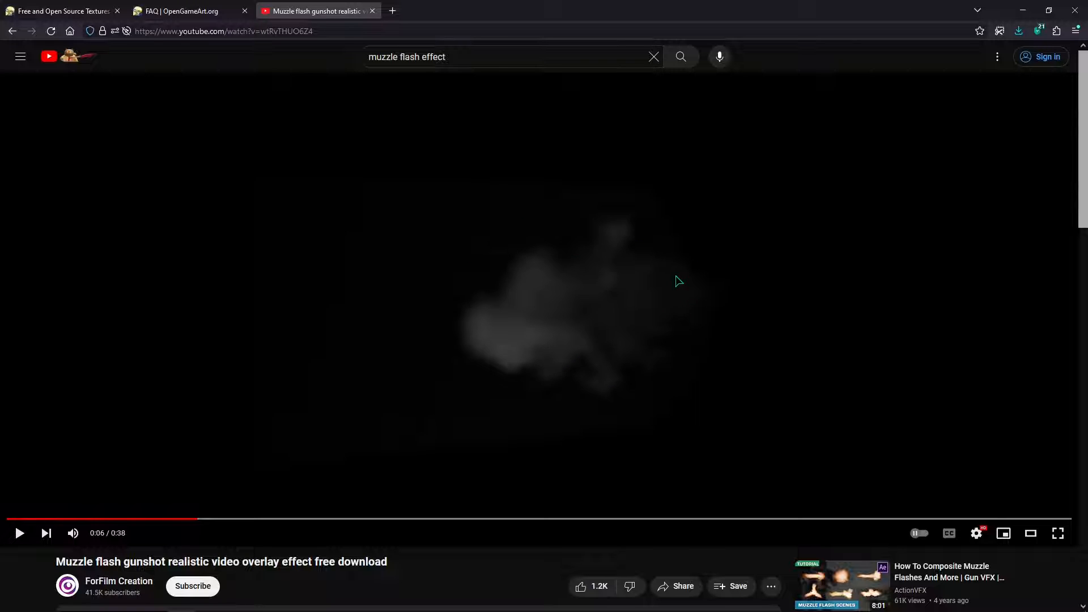
key(period)
key(period)
key(period)
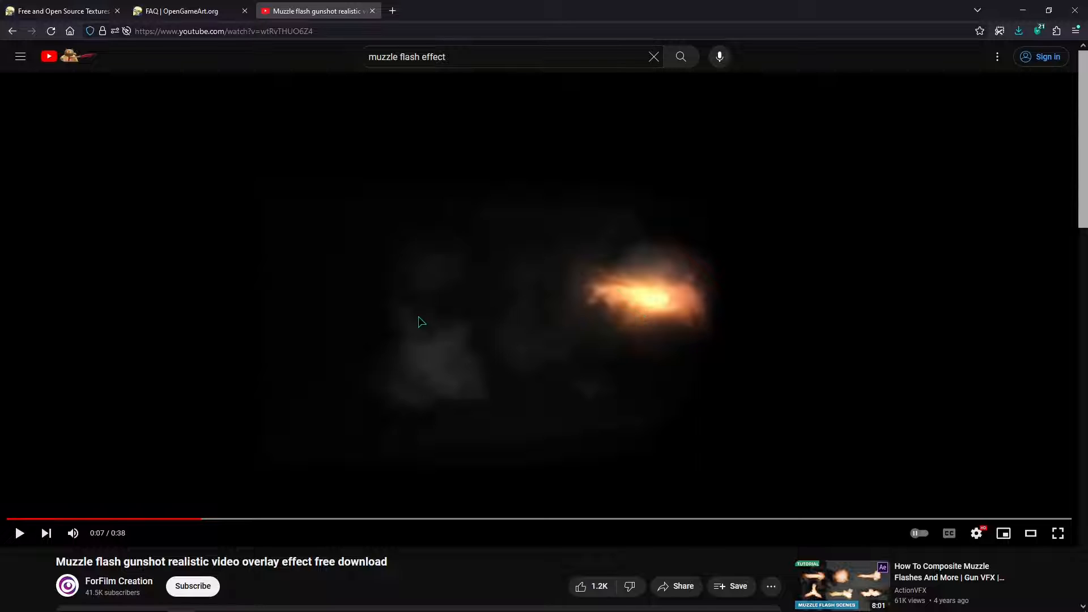
key(period)
key(period)
key(period)
key(period)
key(period)
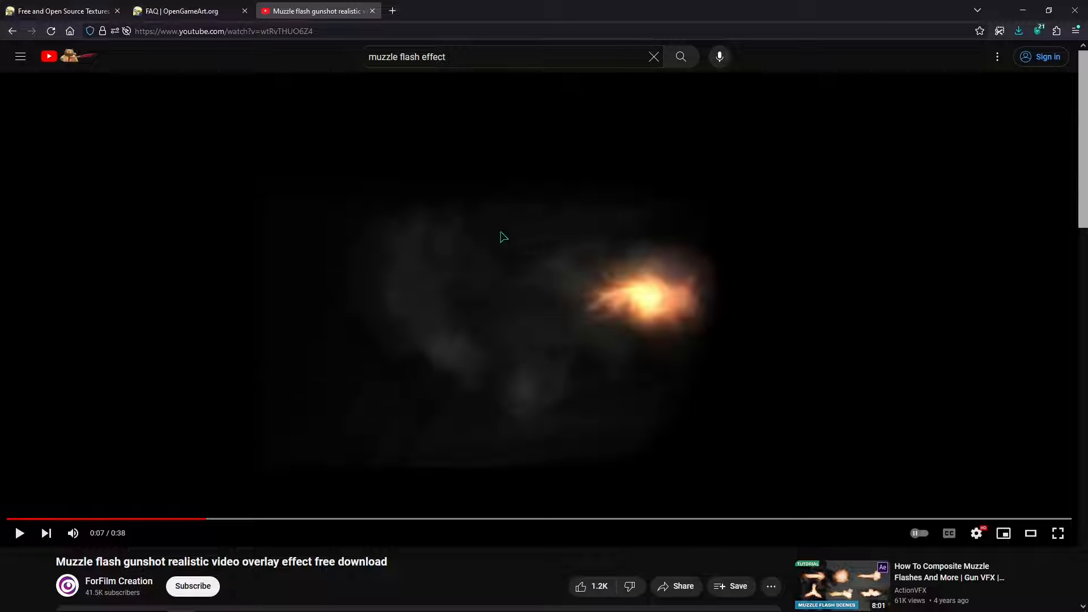
key(comma)
key(comma)
key(comma)
key(comma)
key(comma)
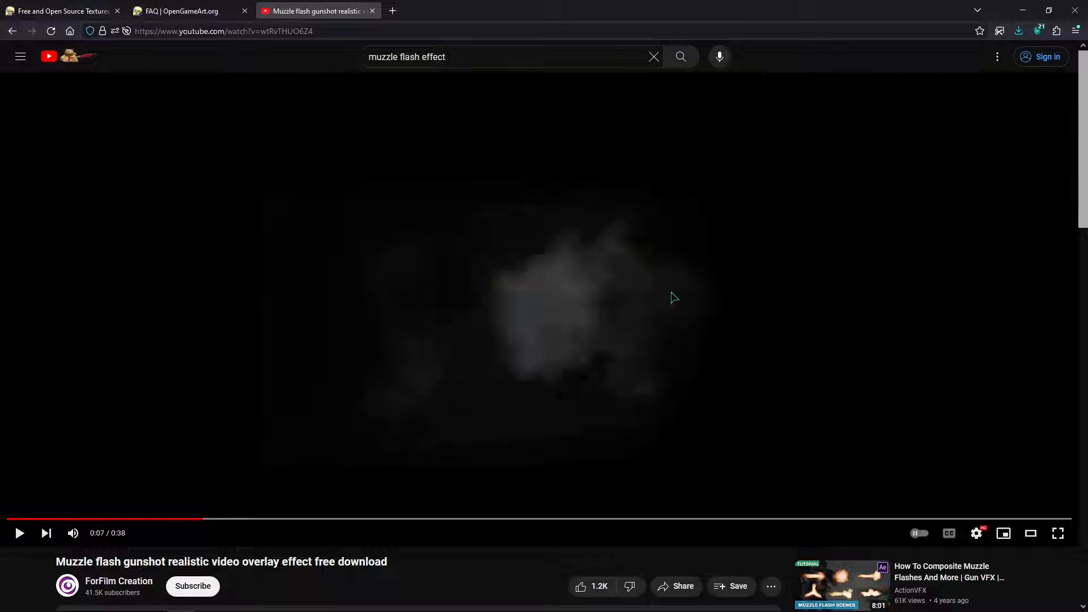
key(period)
key(period)
key(period)
key(period)
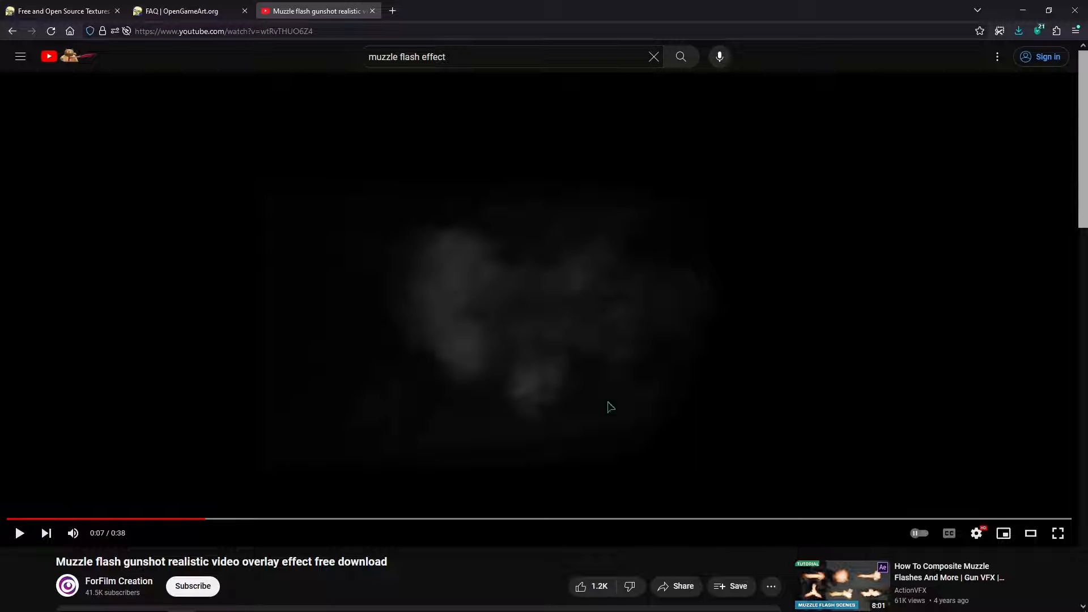
key(period)
key(period)
key(period)
key(period)
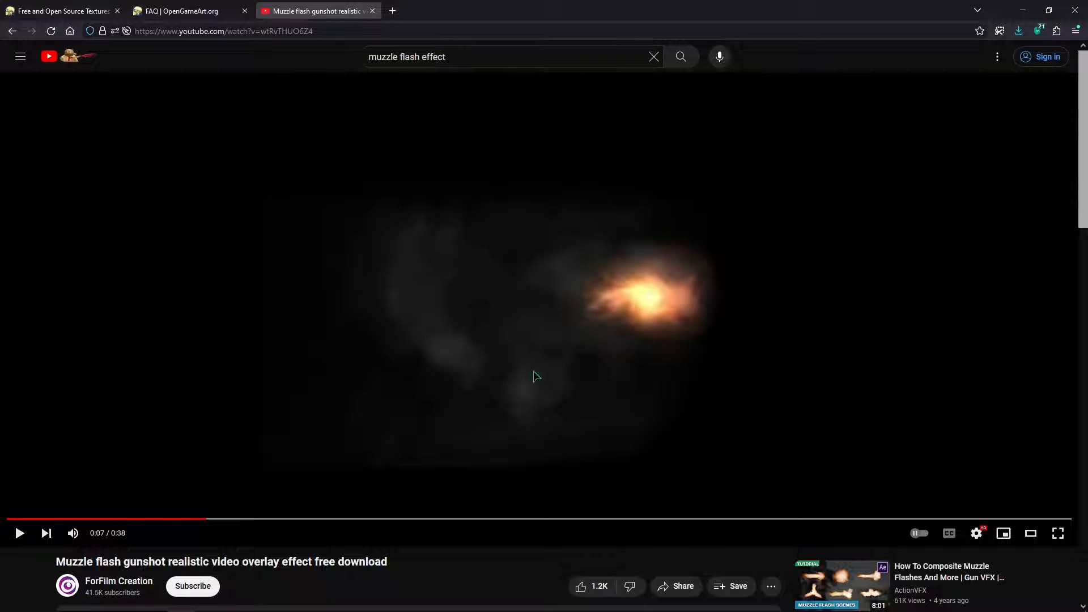
key(period)
key(period)
key(period)
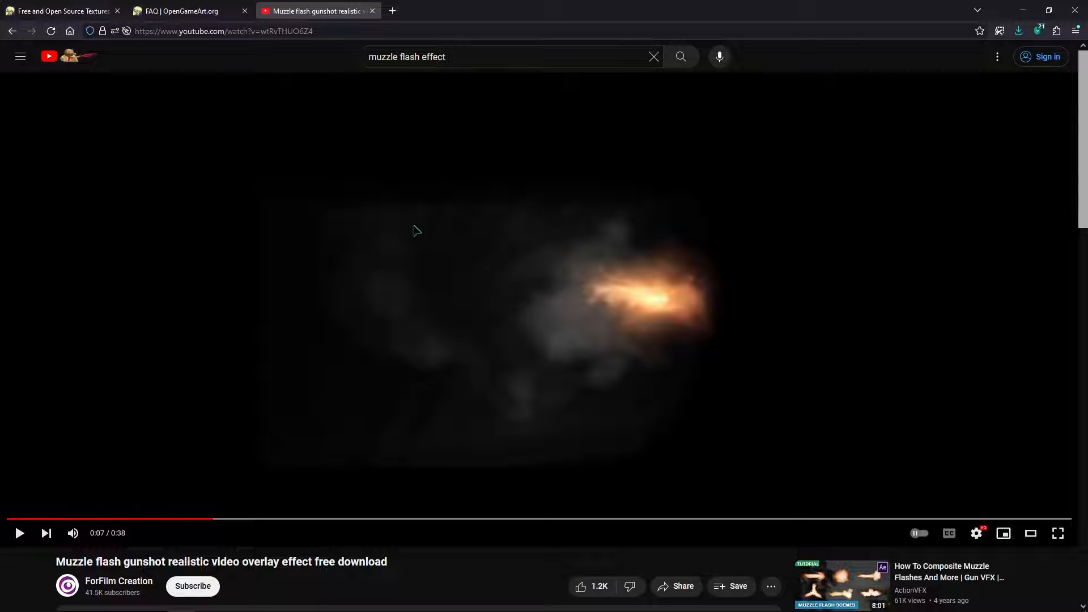
- Look over OpenGameArt's texture library and its FAQ on using and crediting the art
click(50, 13)
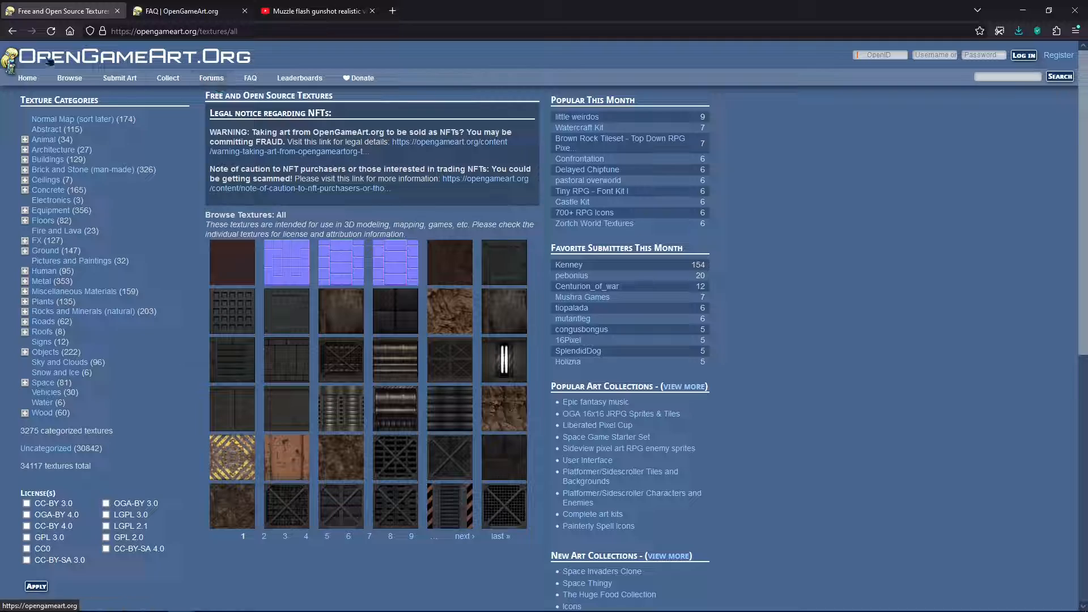
click(181, 11)
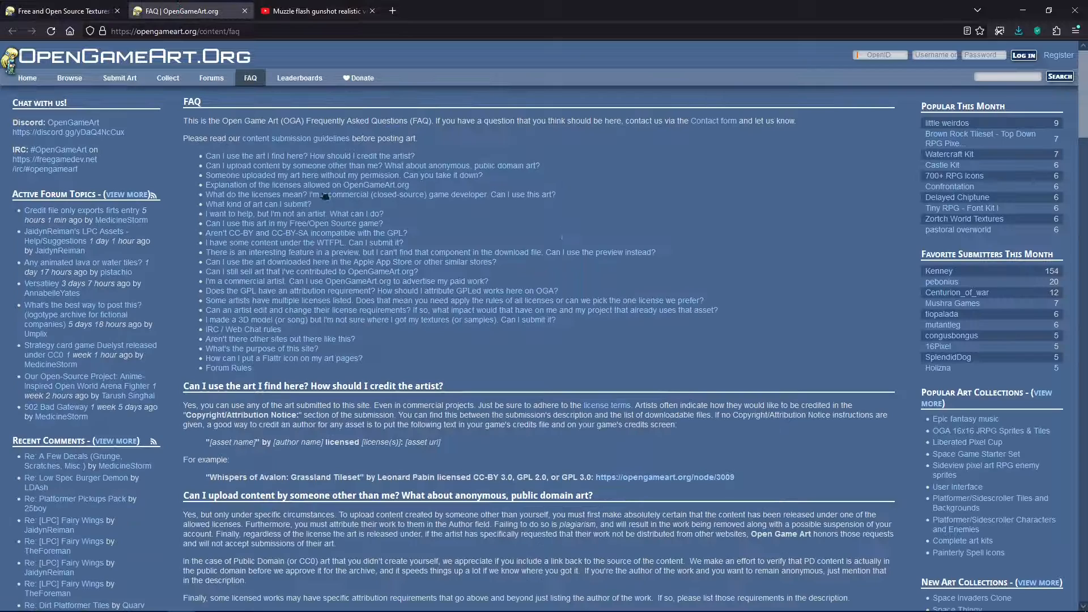
scroll(343, 179, down, 3)
scroll(332, 277, up, 3)
- Return to the OpenGameArt textures page and search the site for "particle"
click(68, 11)
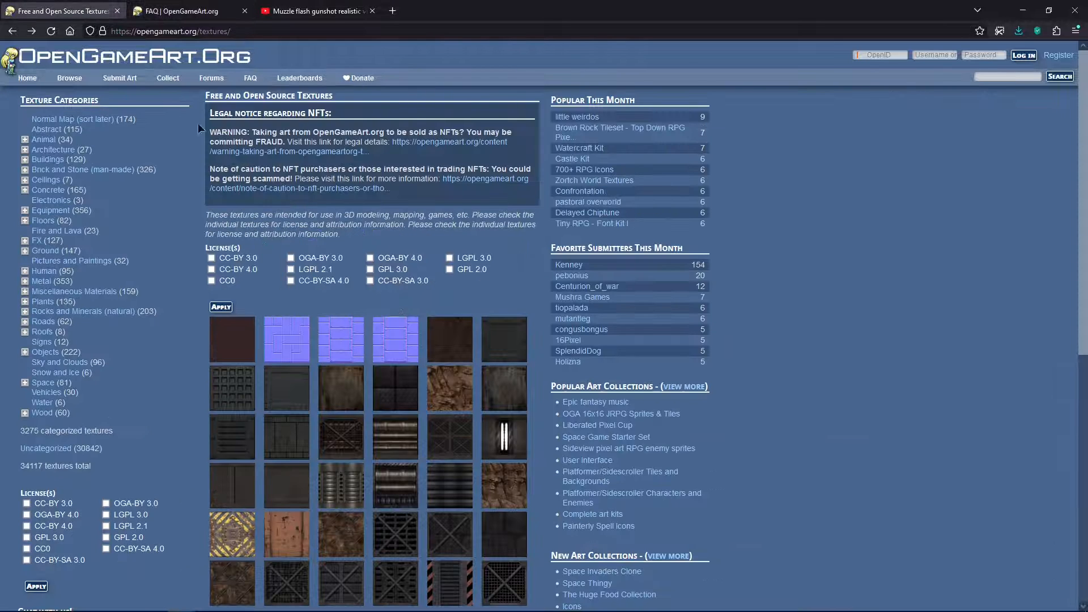
click(988, 78)
text(particle)
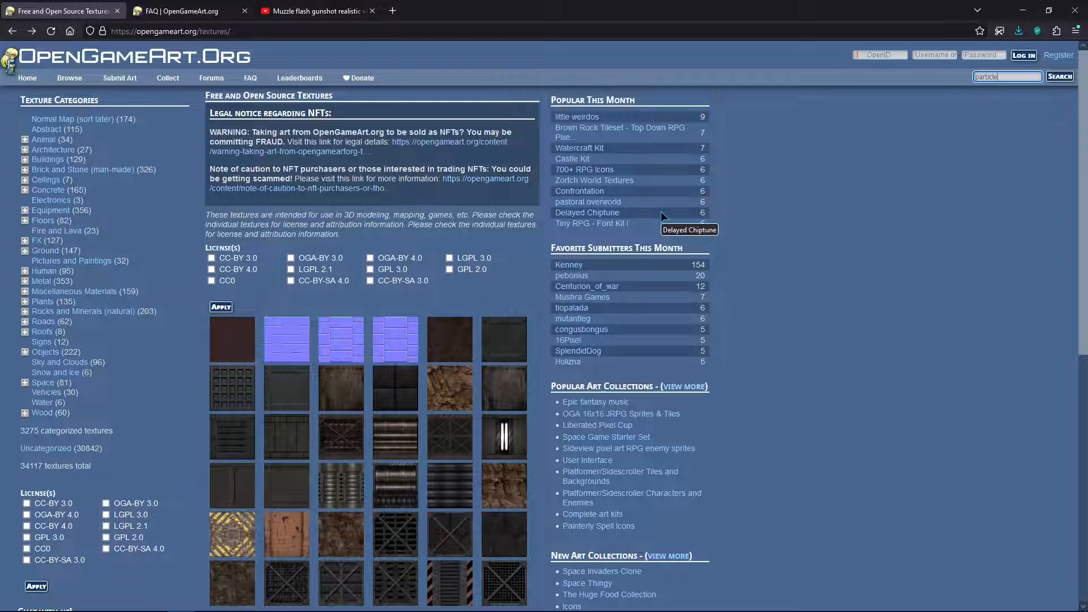
key(Return)
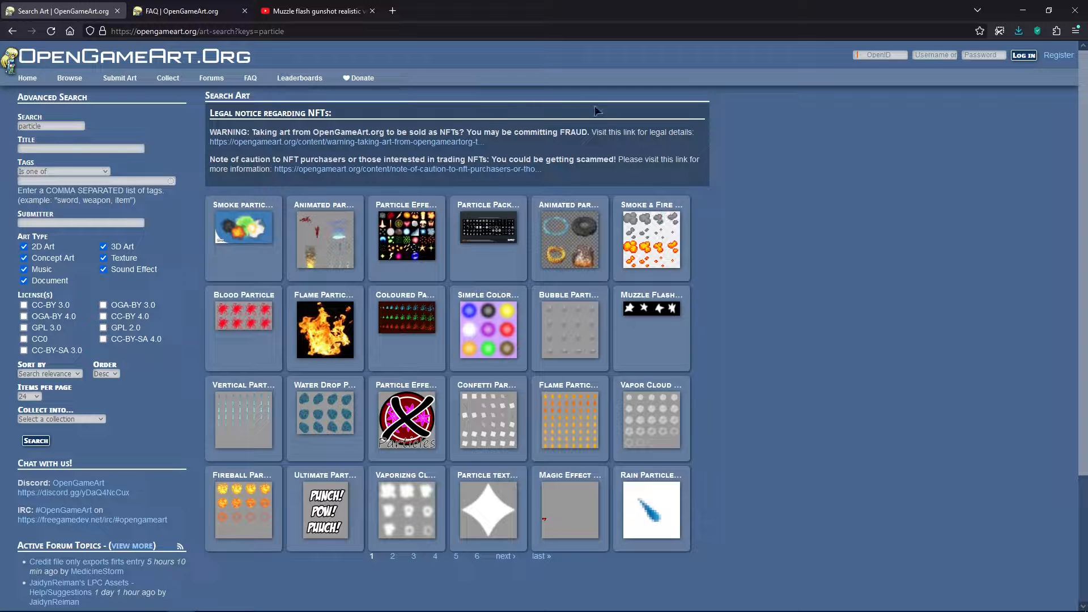
- Open Kenney's Particle Pack (80+ sprites) page, view its enlarged preview image, and close the preview
click(501, 238)
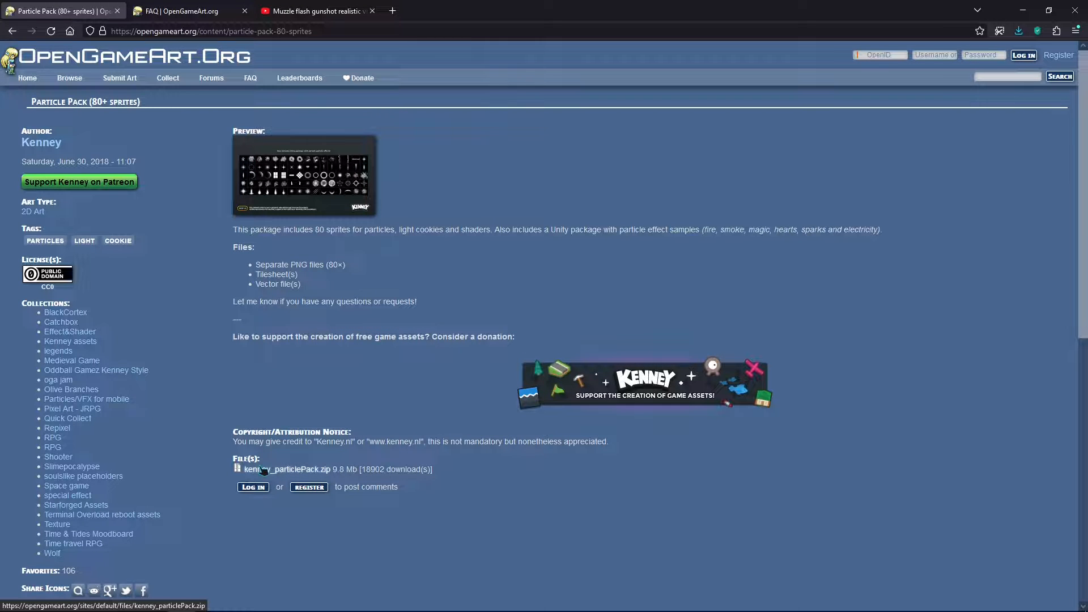
click(366, 204)
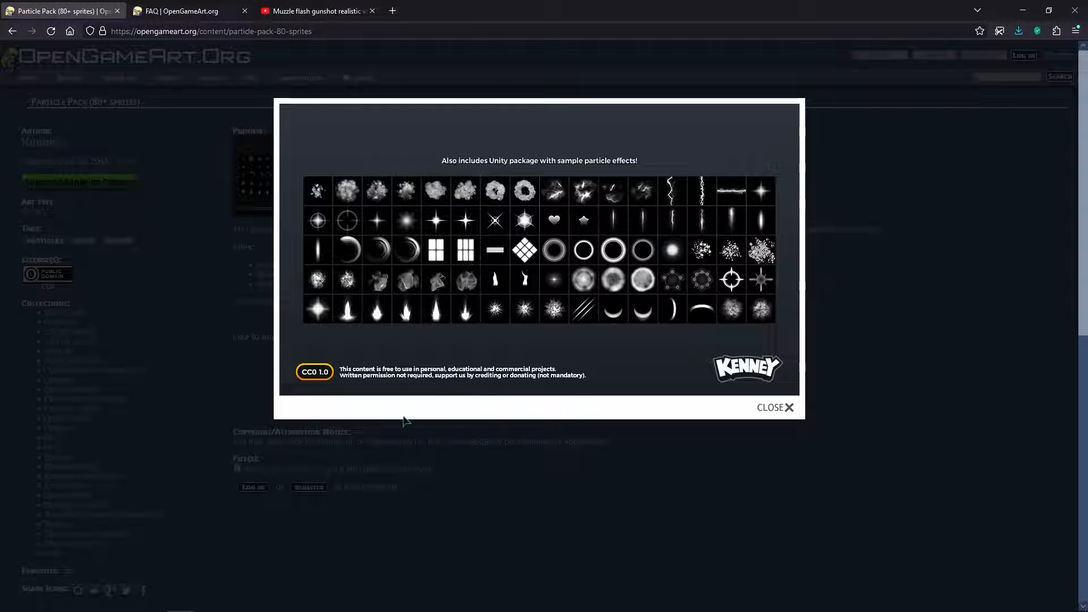
click(869, 341)
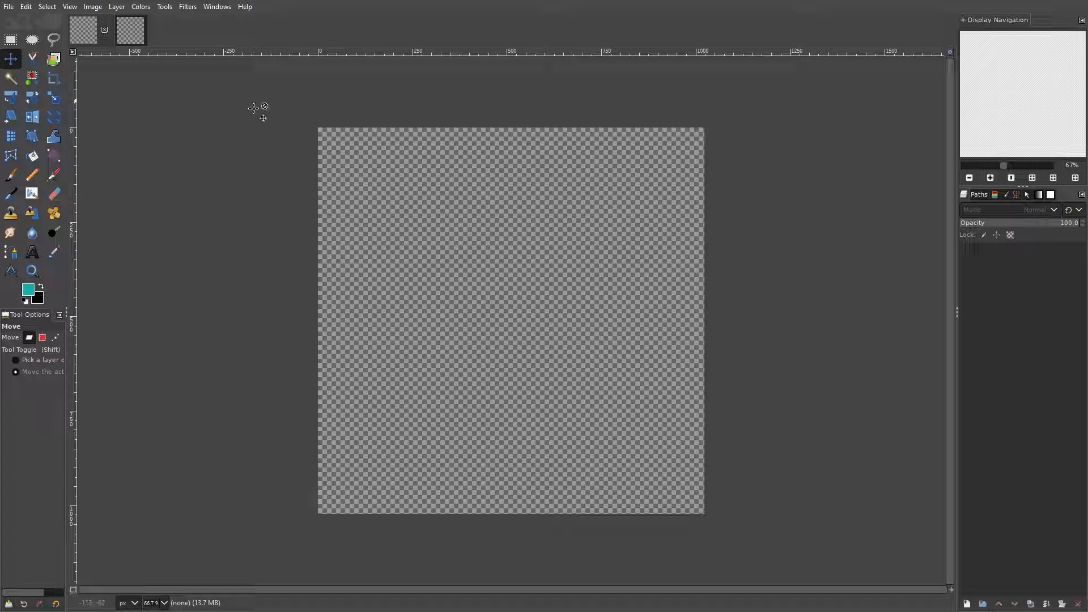
- Switch to GIMP and check the installed version in its About information
click(252, 11)
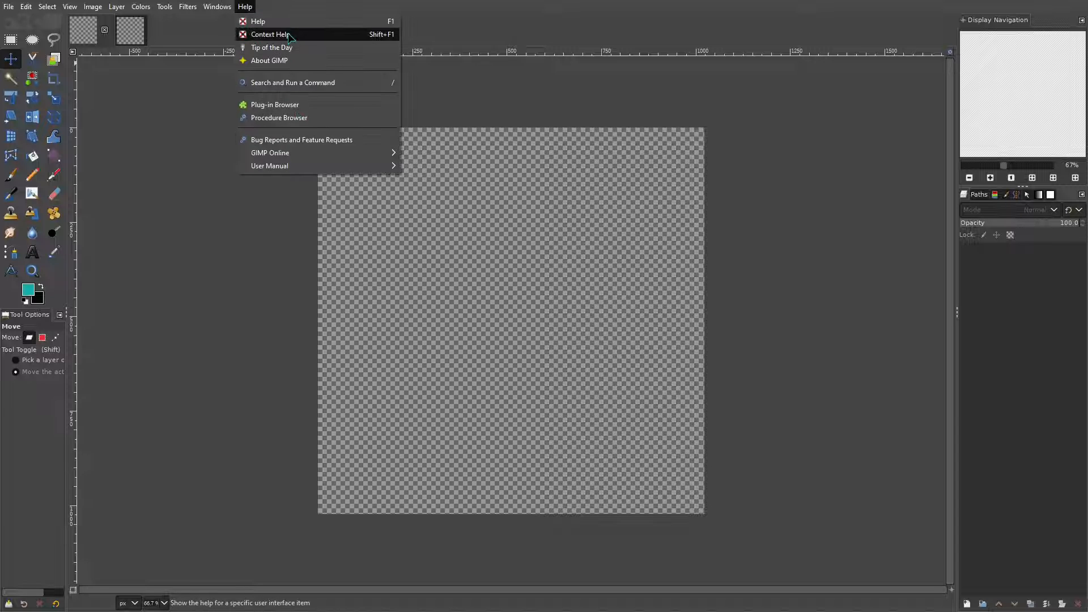
click(270, 61)
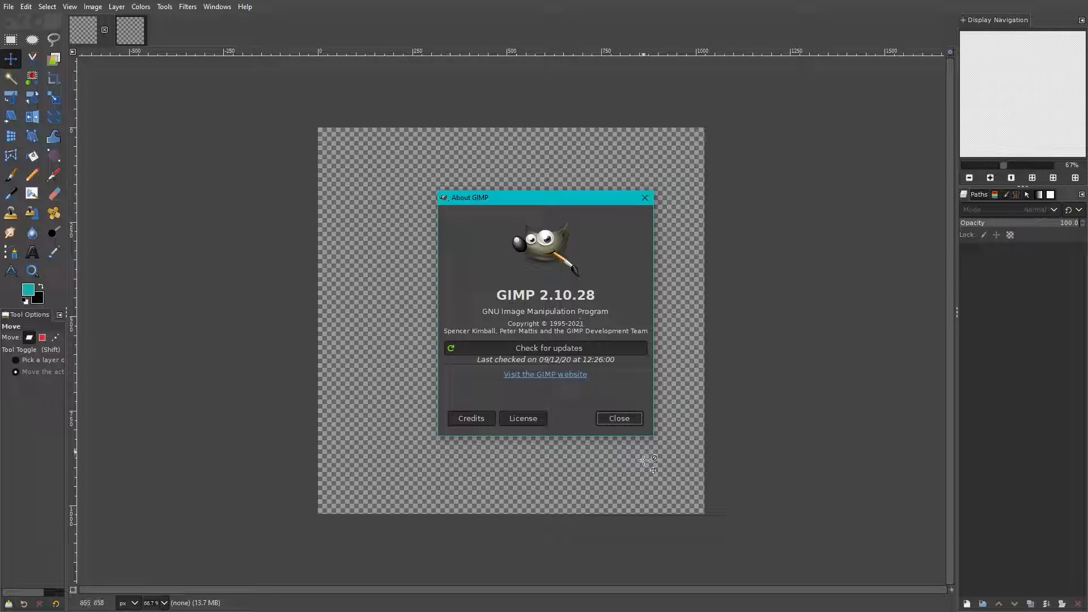
click(625, 422)
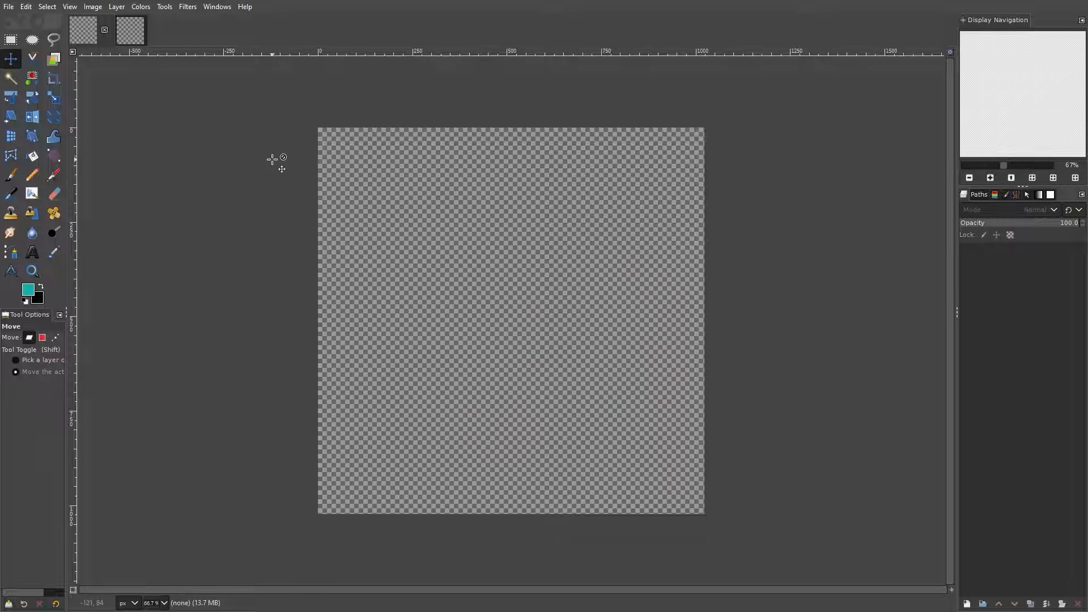
- Bring muzzle_02.png through muzzle_05.png into the empty image as layers and check the image's canvas size without resizing it
click(10, 39)
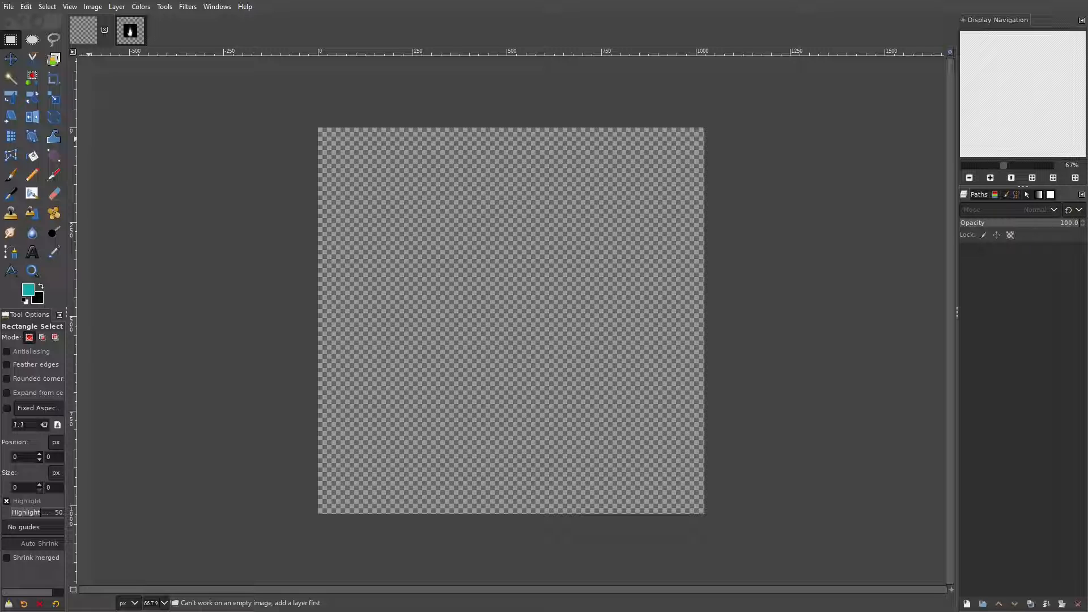
drag(65, 260, 440, 288)
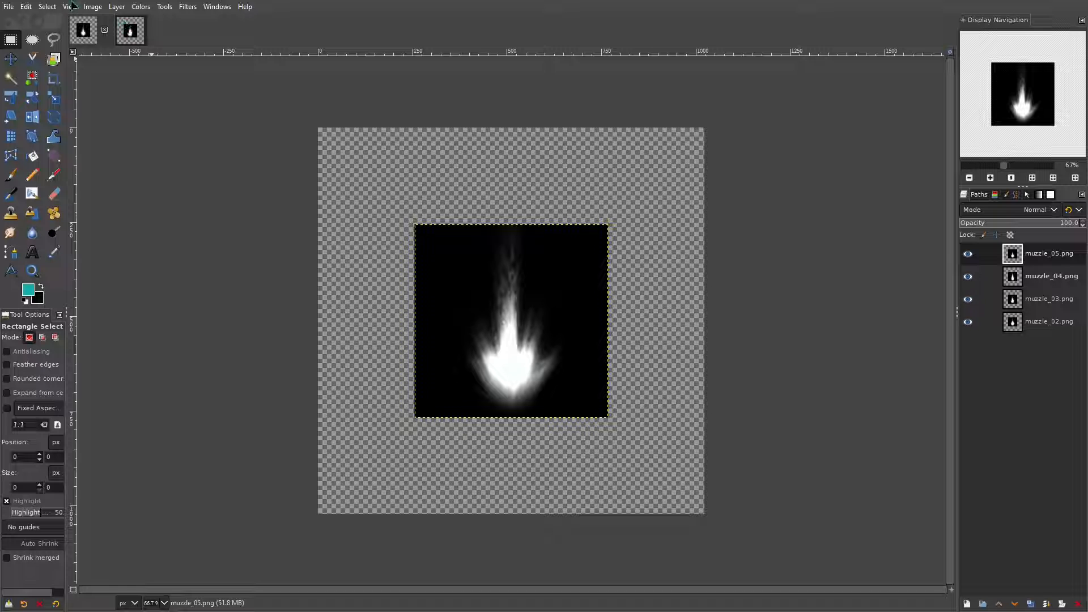
click(93, 6)
click(113, 104)
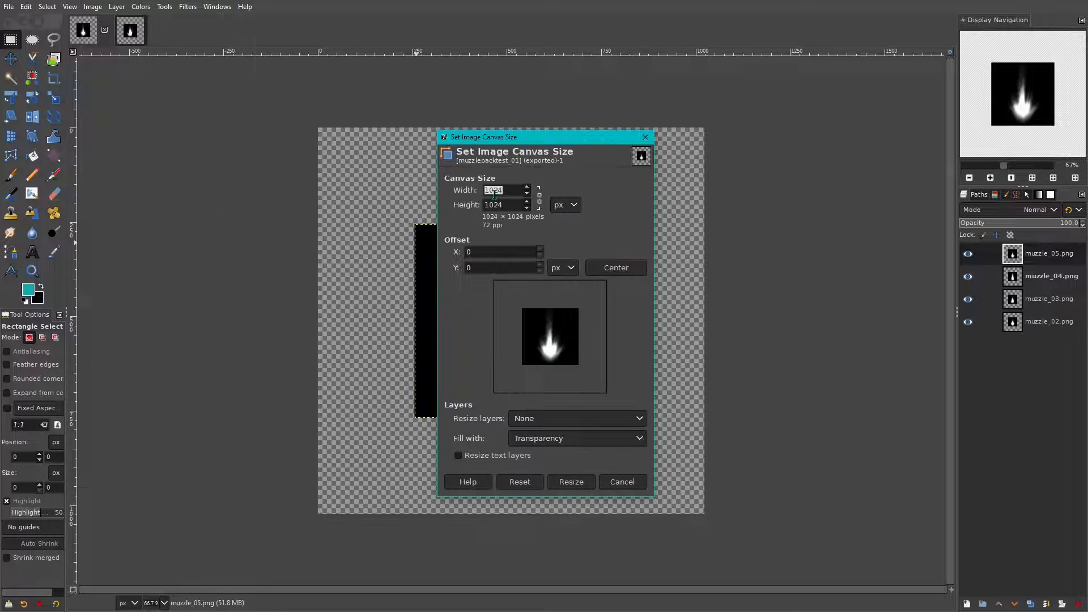
click(636, 485)
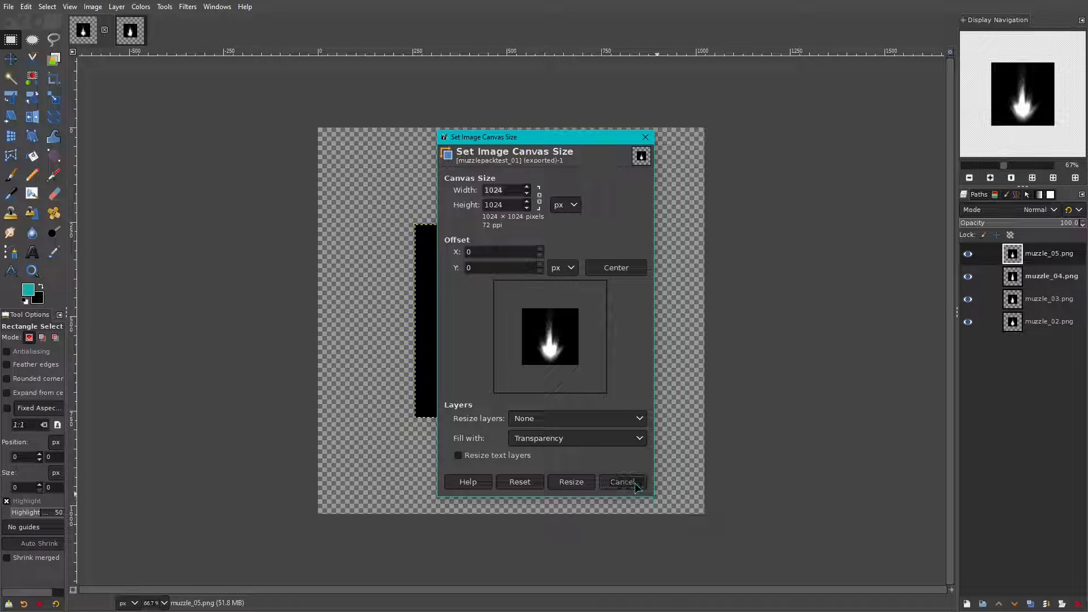
- Arrange the muzzle layers in a 2×2 grid: muzzle_05 upper-left, muzzle_04 upper-right, muzzle_03 lower-right and muzzle_02 lower-left
key(m)
drag(517, 250, 421, 154)
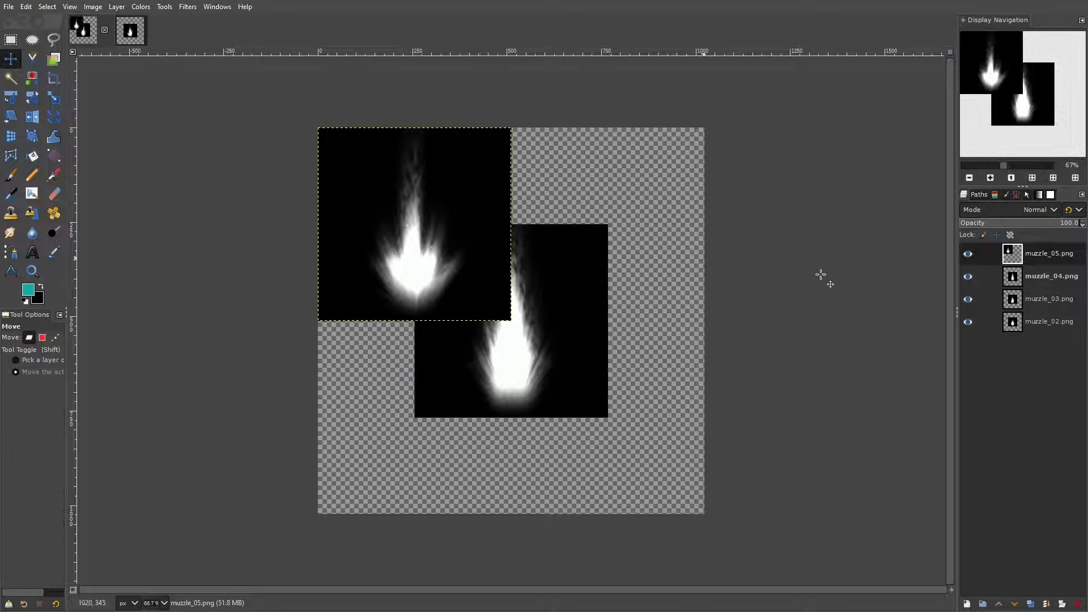
click(1051, 276)
drag(496, 383, 594, 287)
drag(629, 250, 631, 250)
click(1047, 302)
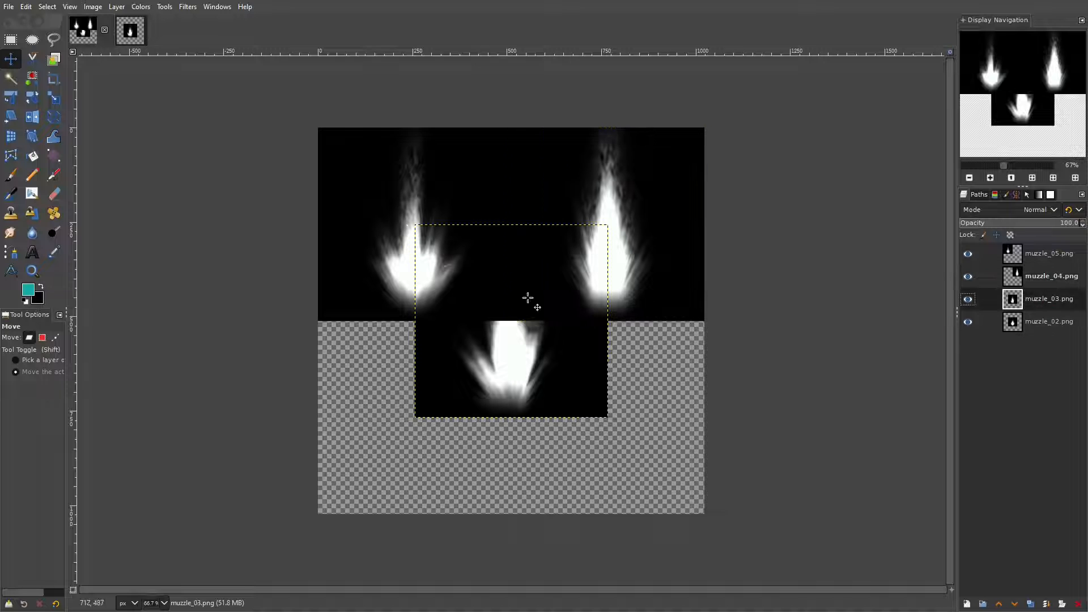
drag(528, 298, 643, 383)
key(Page_Down)
- Merge the four muzzle layers down into a single layer, starting from muzzle_05.png
click(1030, 261)
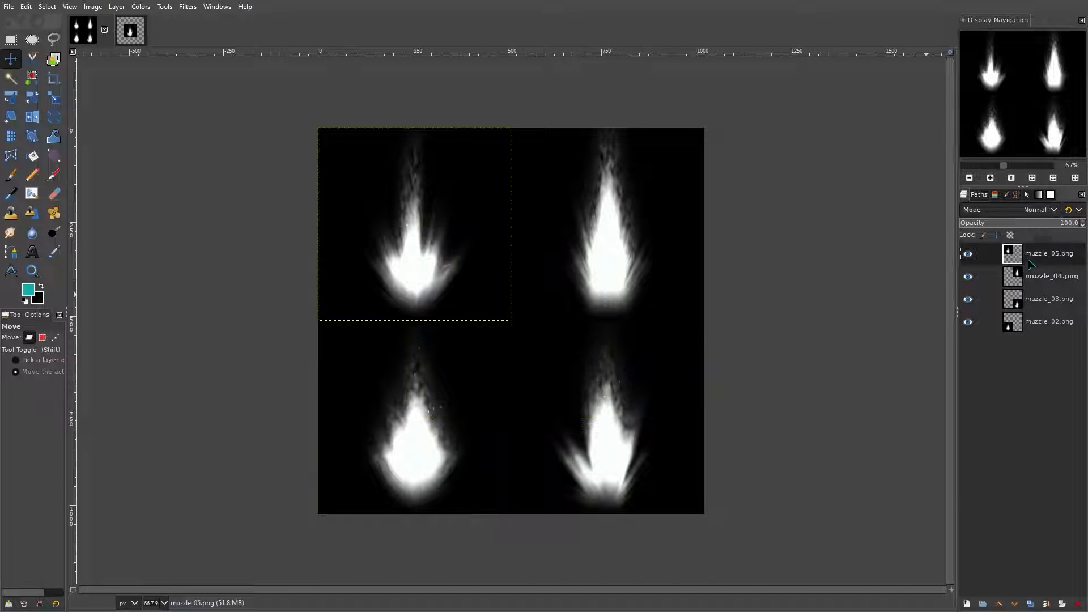
key(ctrl+e)
key(ctrl+e)
key(ctrl+e)
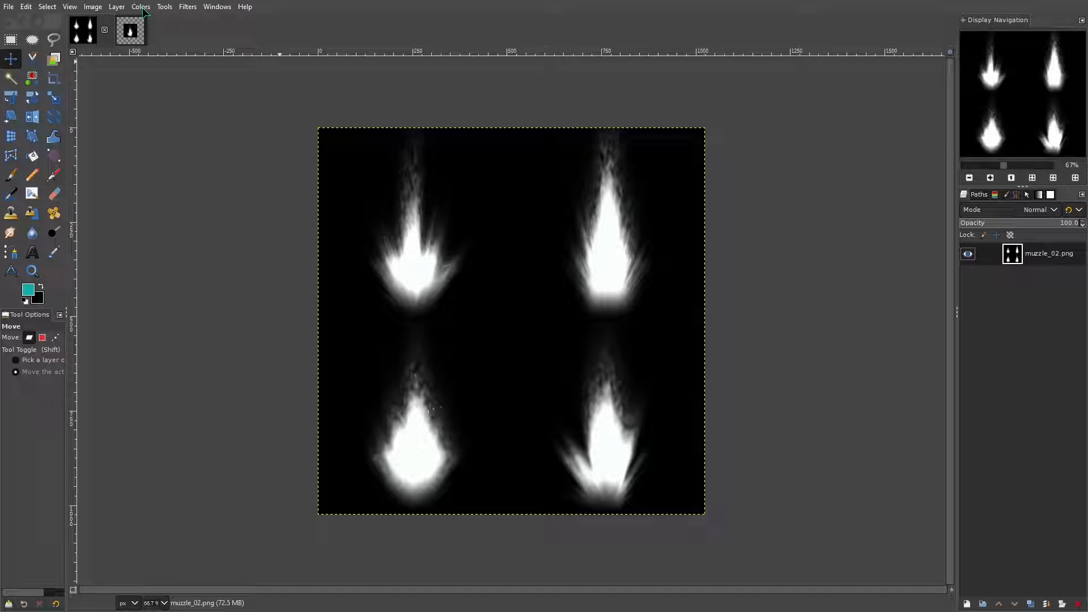
- Make the muzzle sheet's black background transparent with Color to Alpha, using color 000000
click(117, 6)
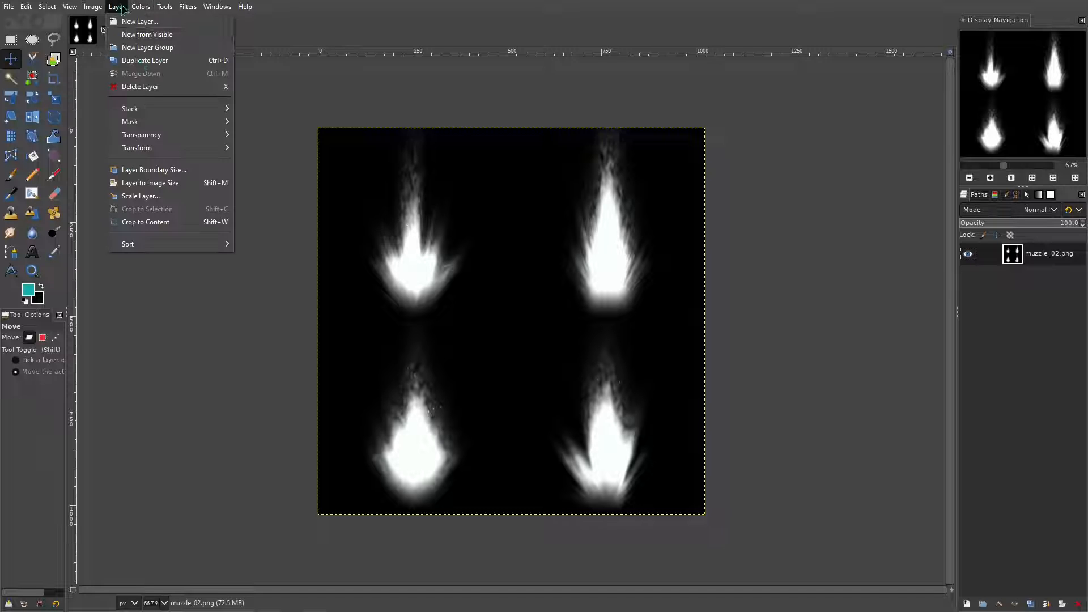
mouse_move(192, 139)
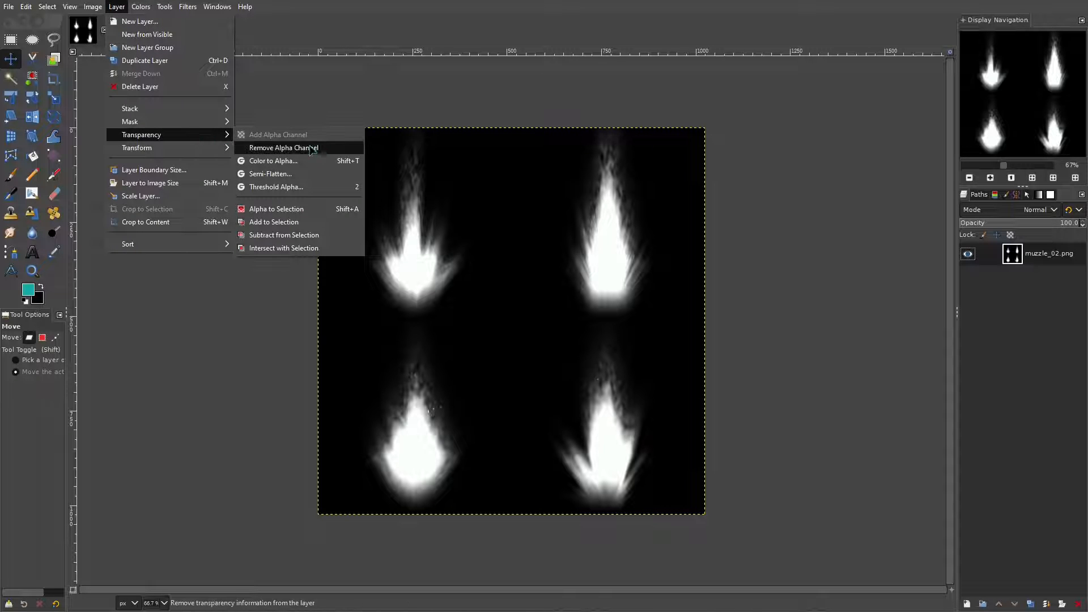
click(290, 162)
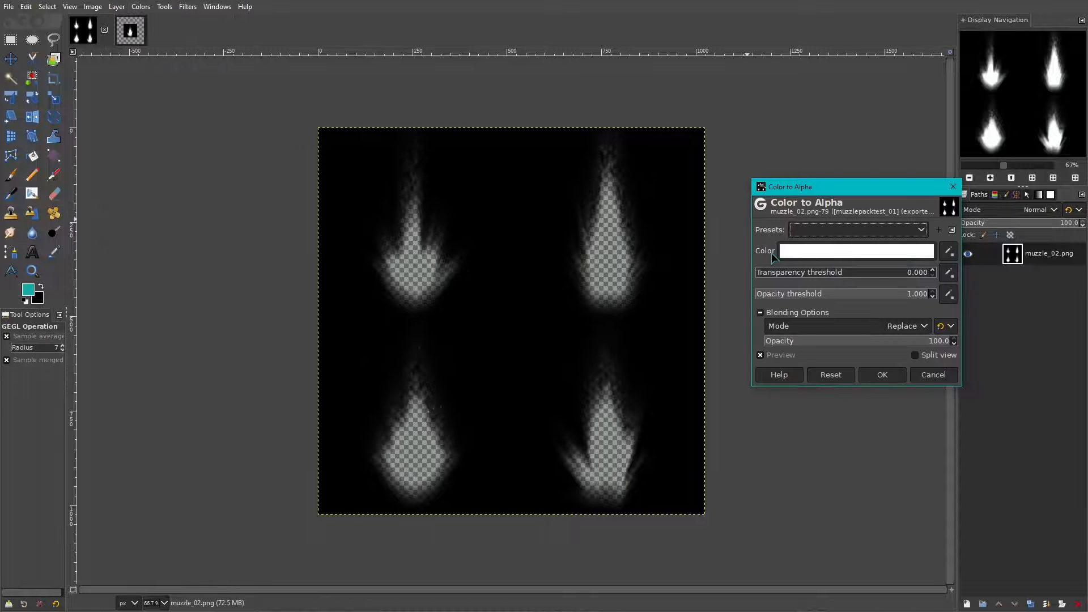
click(830, 248)
drag(793, 206, 919, 335)
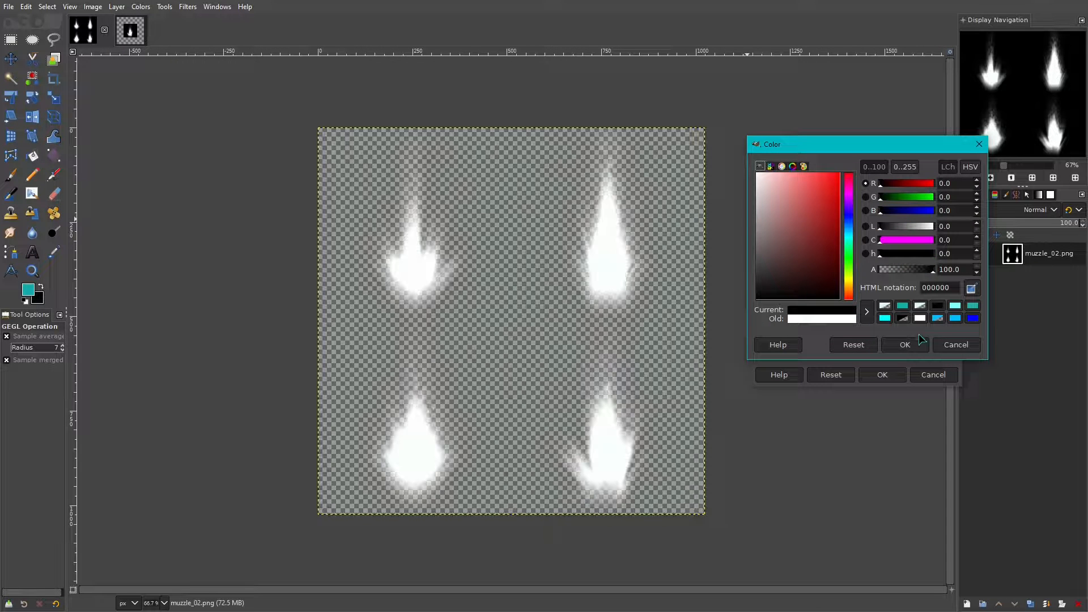
click(905, 344)
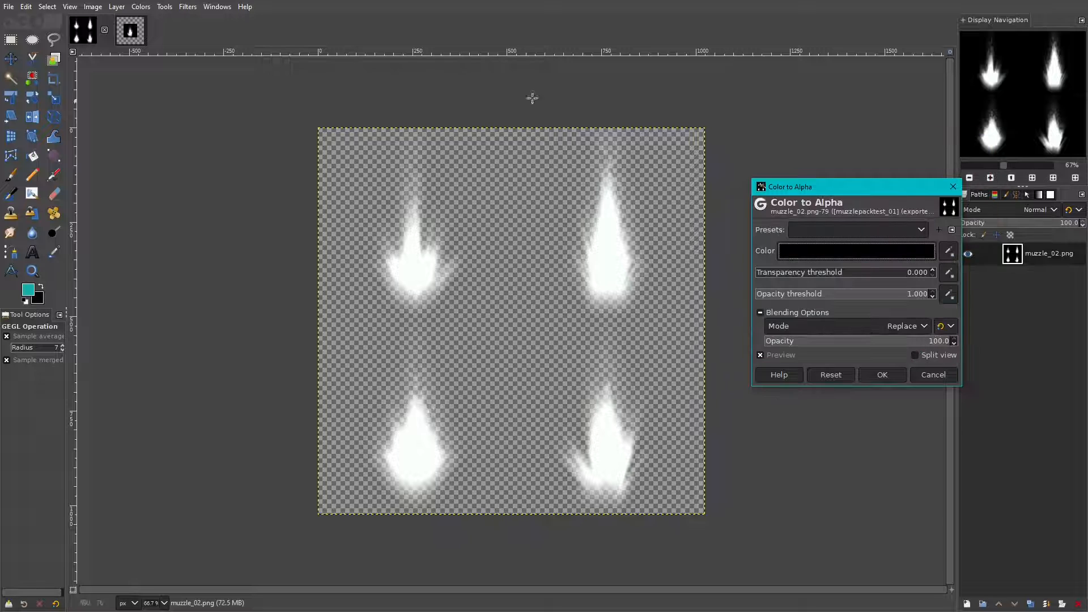
click(882, 376)
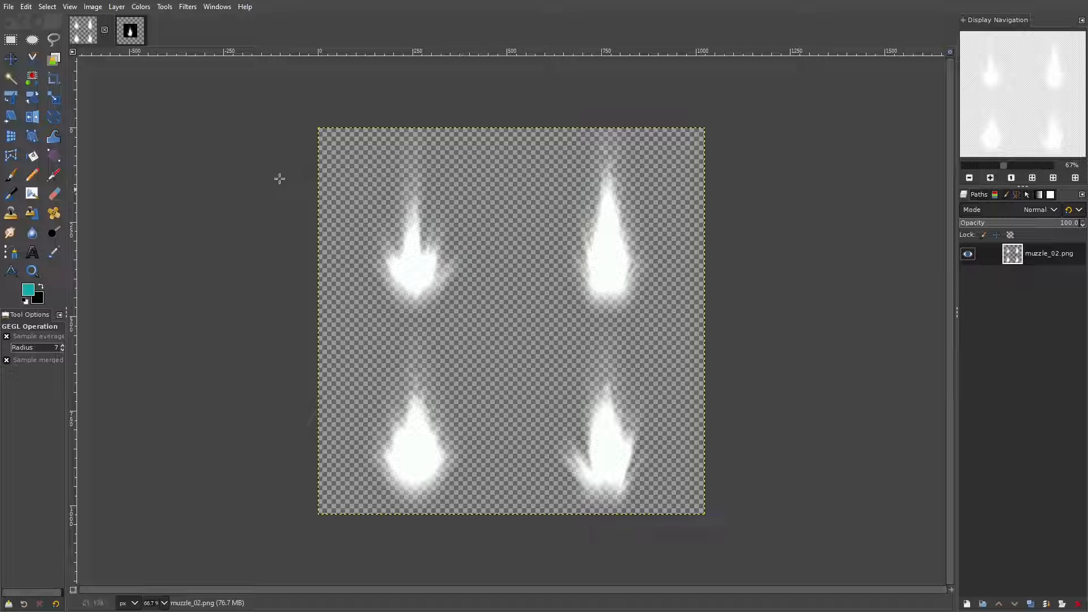
- In the second image, arrange the smoke layers in a 2×2 grid: smoke_04 upper-left, smoke_02 upper-right, smoke_01 lower-left, smoke_05 lower-right
click(134, 33)
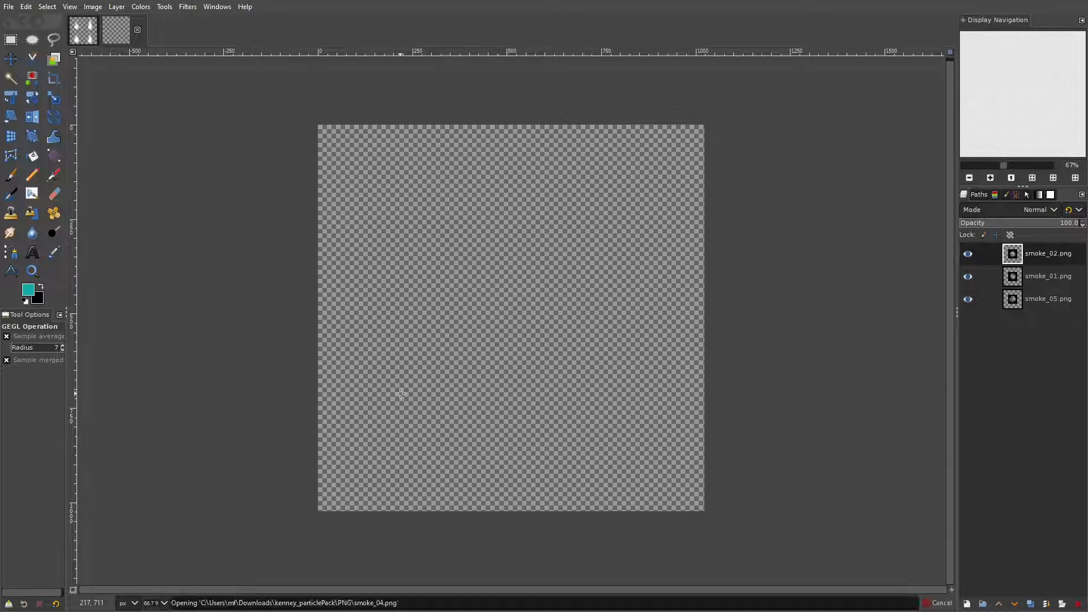
key(m)
drag(560, 338, 462, 240)
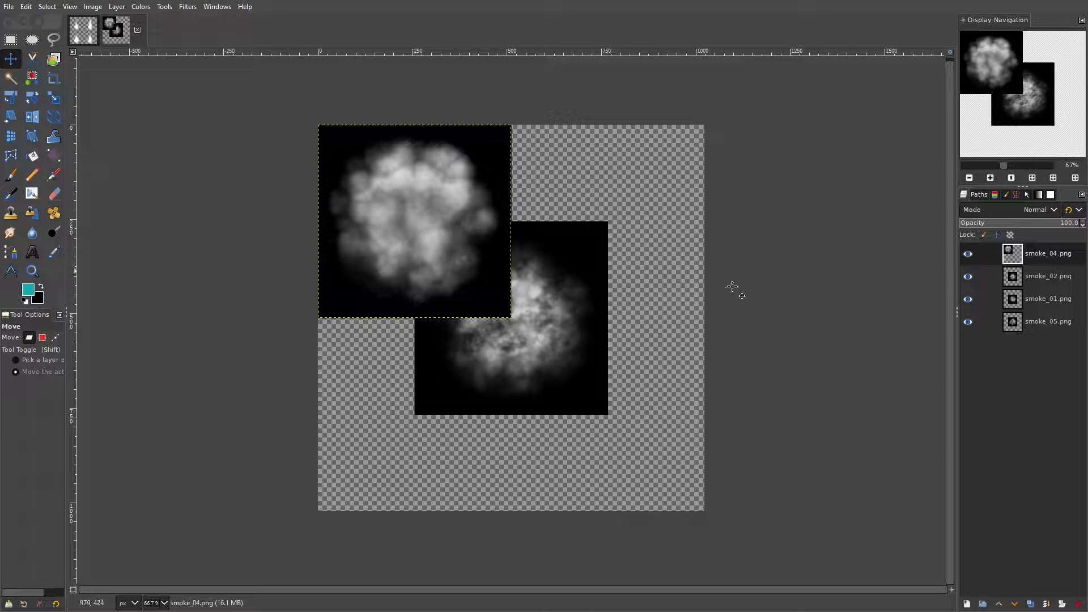
drag(593, 328, 514, 343)
drag(586, 369, 608, 338)
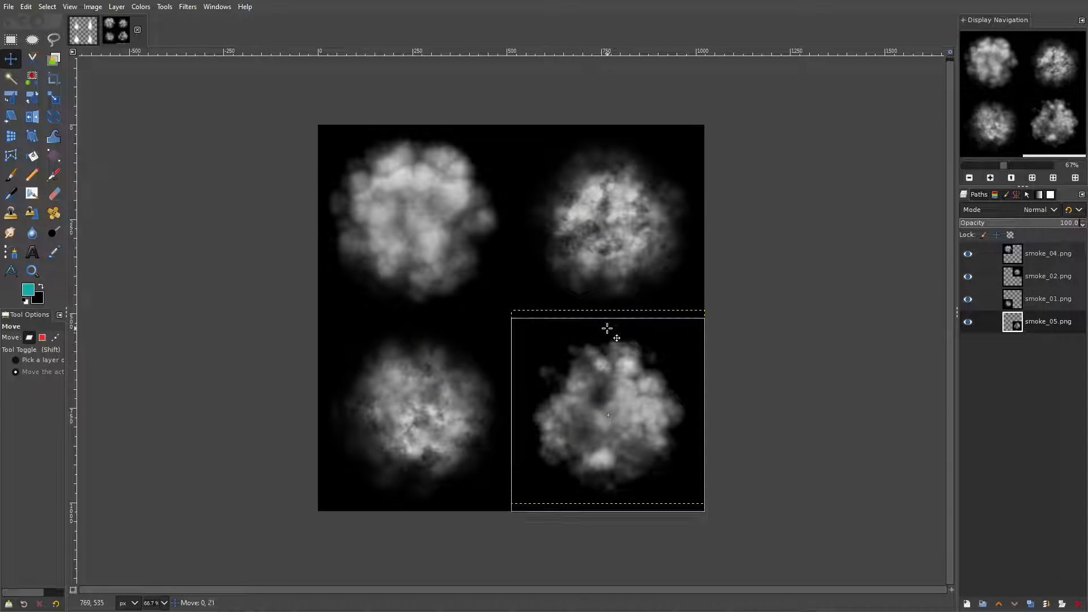
- Merge the four smoke layers down into a single layer, starting from smoke_04.png
click(1045, 262)
key(ctrl+e)
key(ctrl+e)
key(ctrl+e)
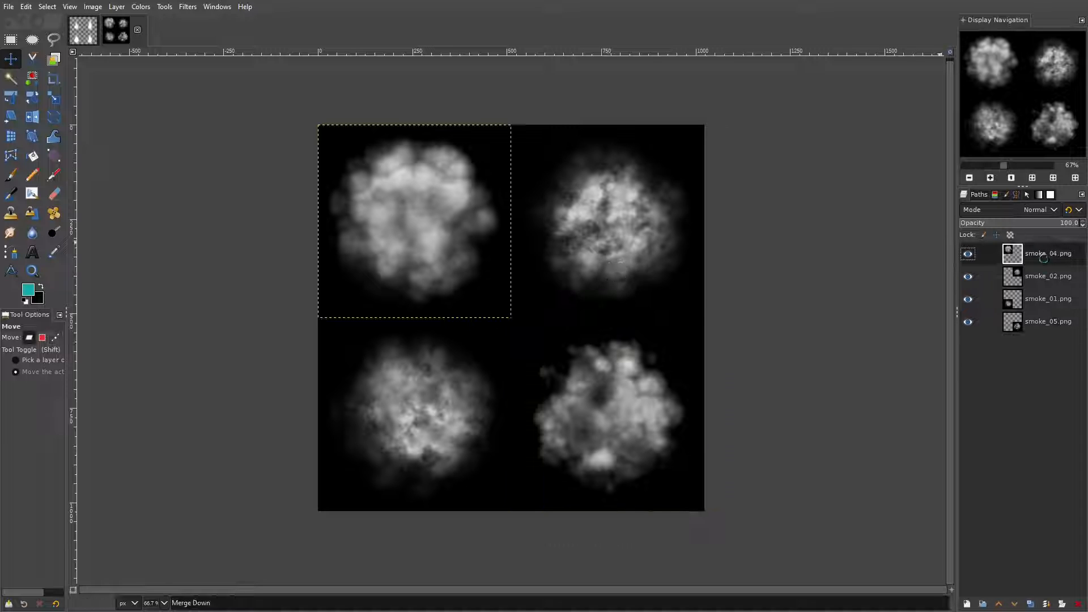
- Apply Color to Alpha with color 000000 to the merged smoke layer to remove its black background
click(116, 6)
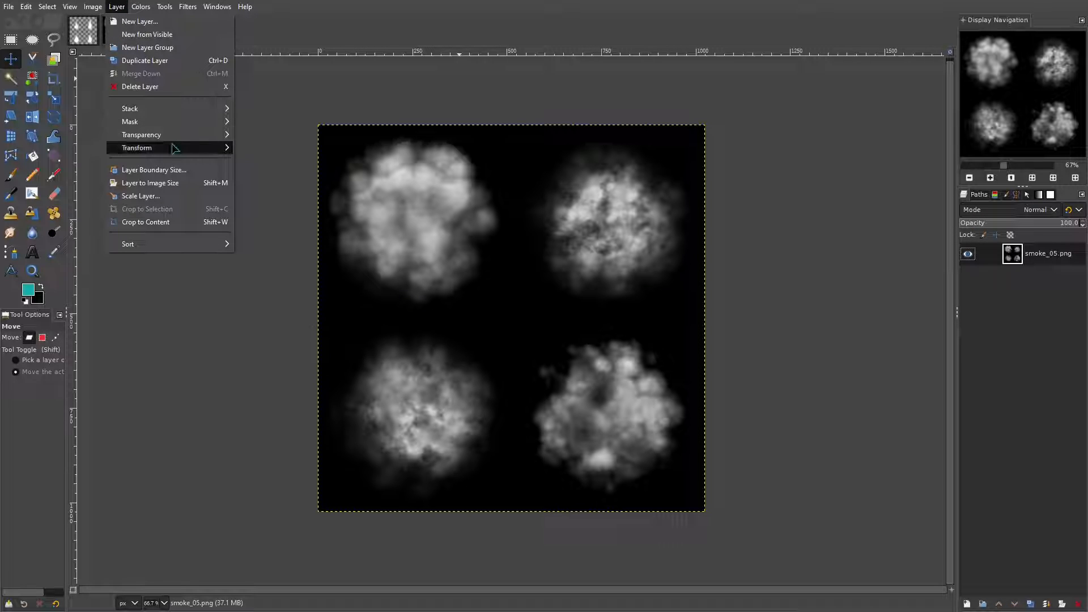
mouse_move(170, 134)
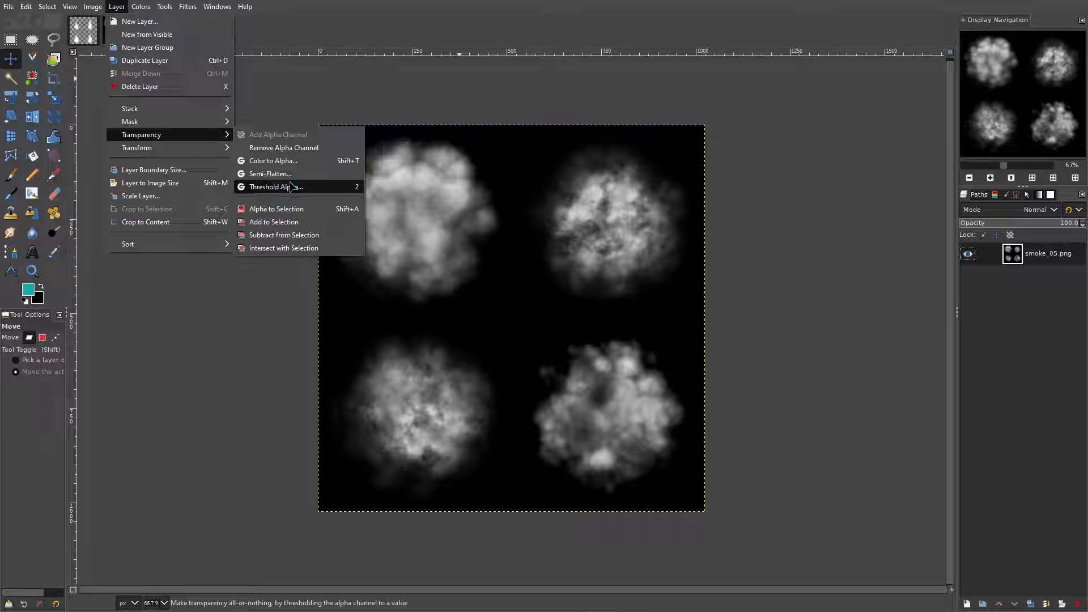
click(274, 161)
click(877, 249)
drag(841, 264, 914, 379)
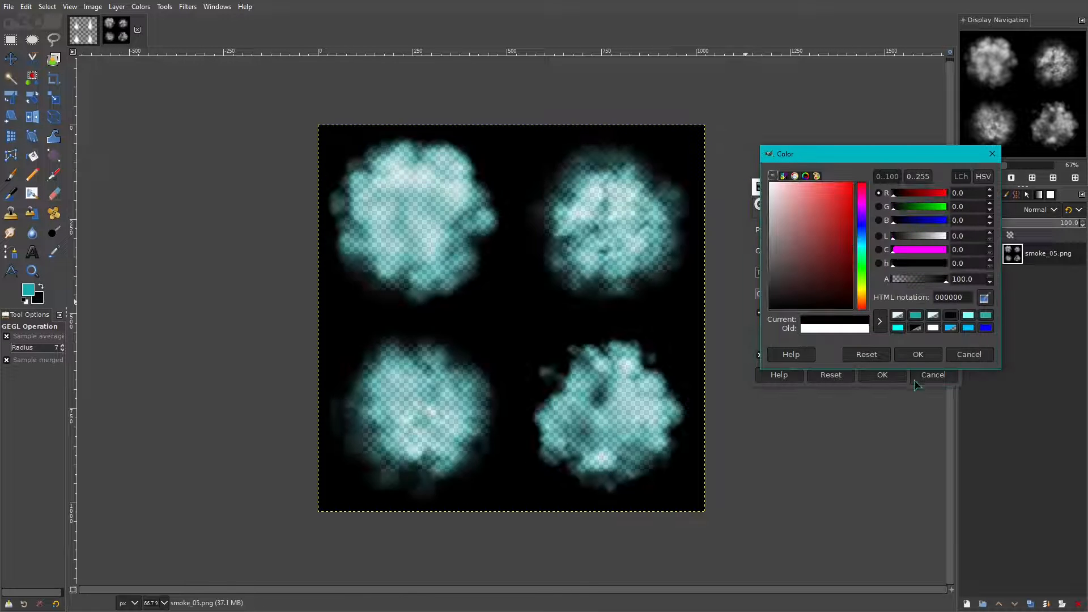
click(918, 355)
click(882, 375)
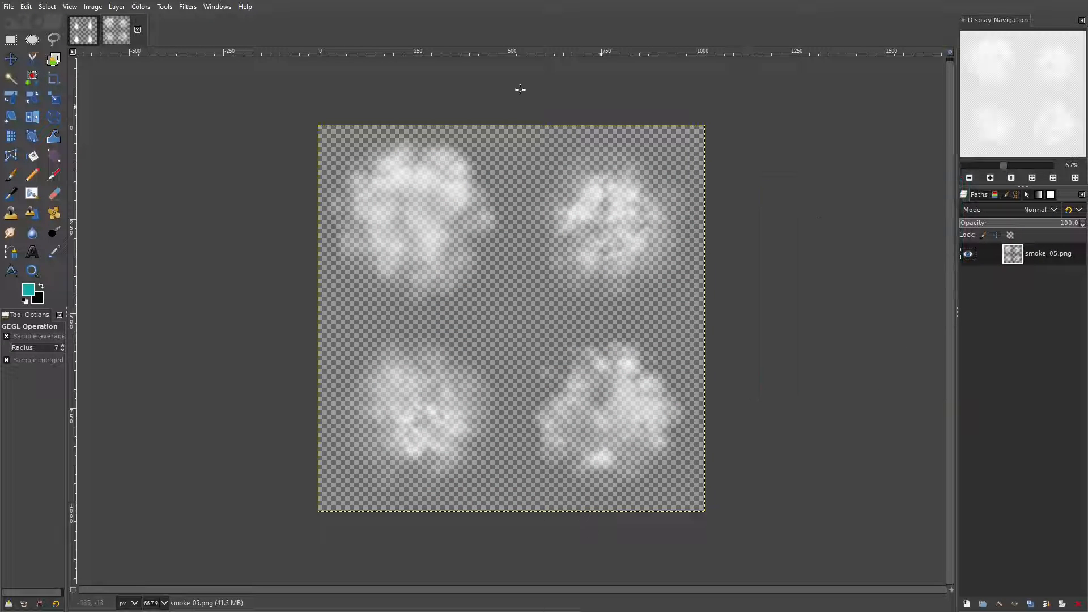
- Return to the muzzle flash image and export it as muzzleflasheffect_001.png in the project's image folder with the 8bpc GRAYA pixel format
click(85, 34)
click(131, 29)
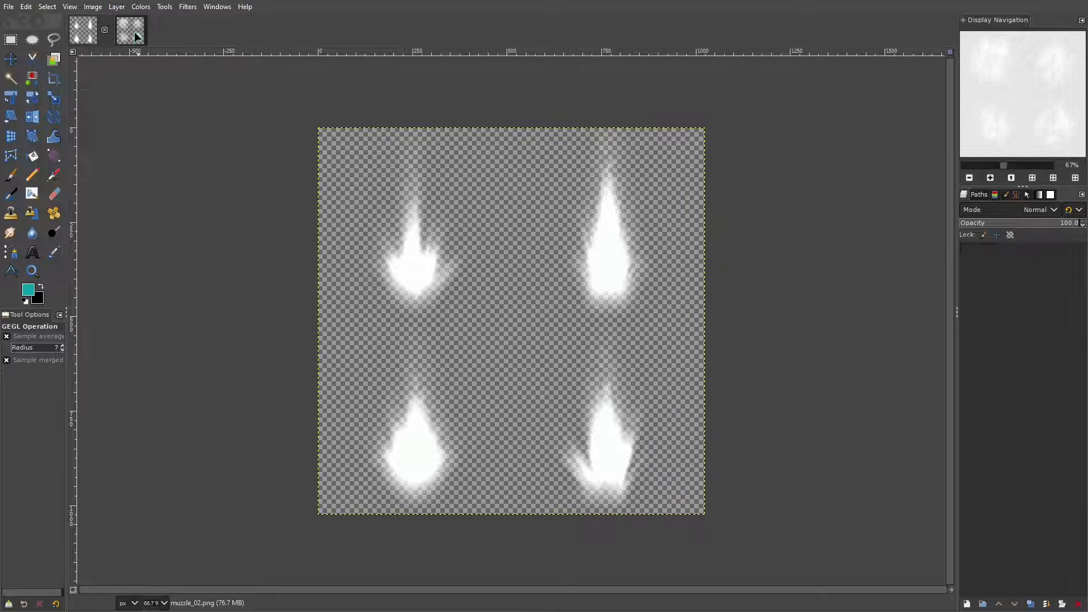
click(90, 39)
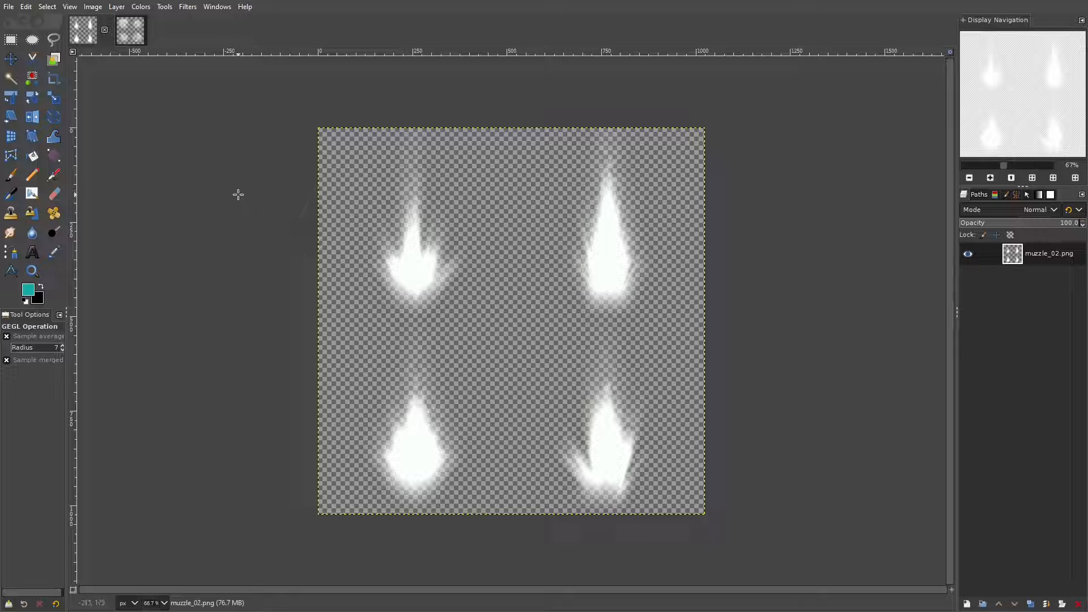
key(ctrl+e)
drag(473, 146, 756, 205)
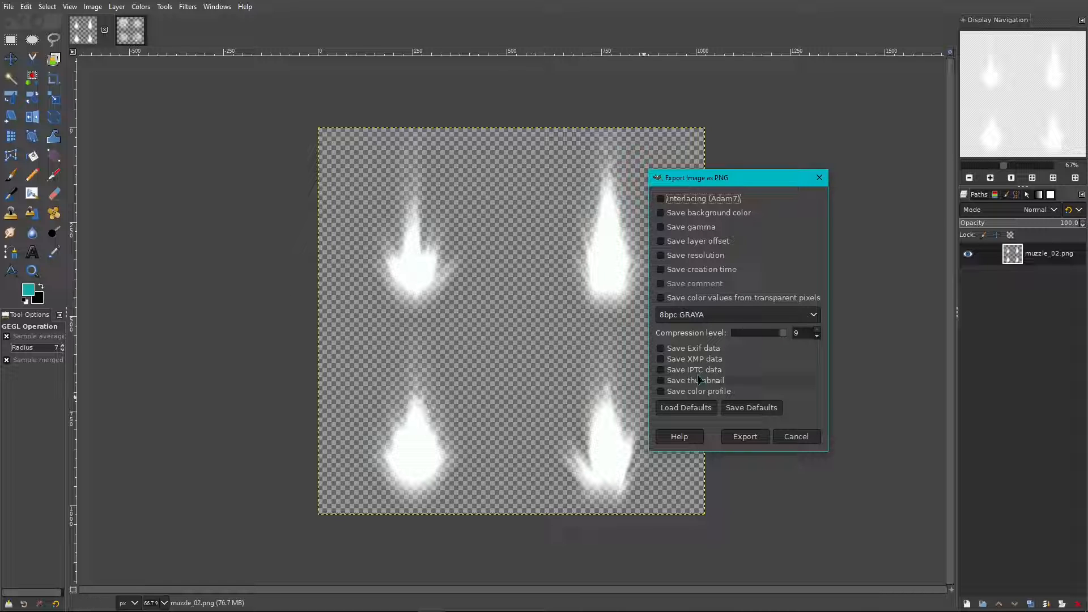
click(717, 312)
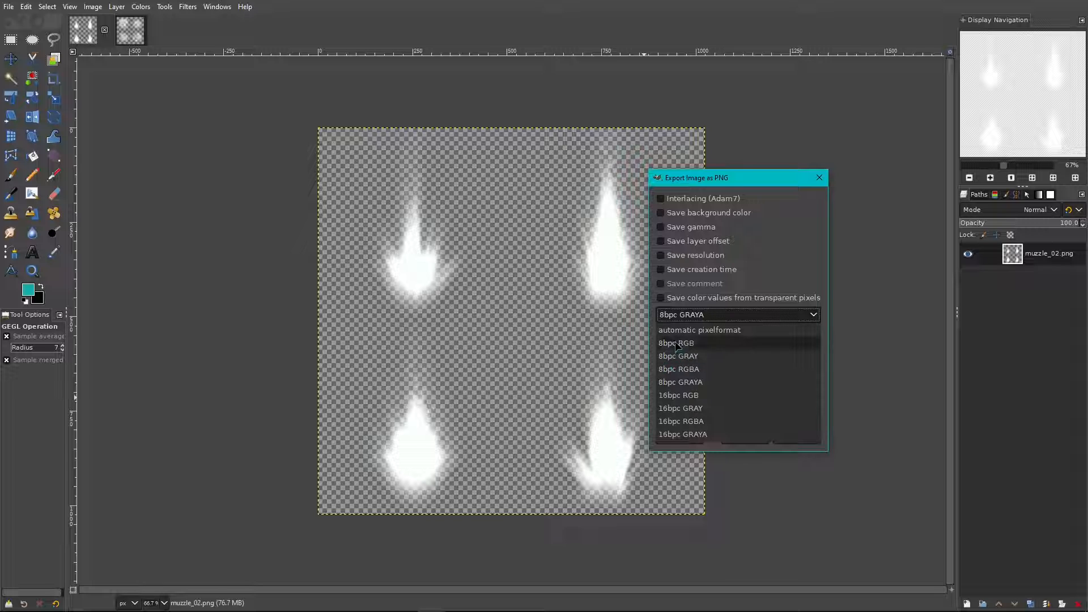
click(695, 383)
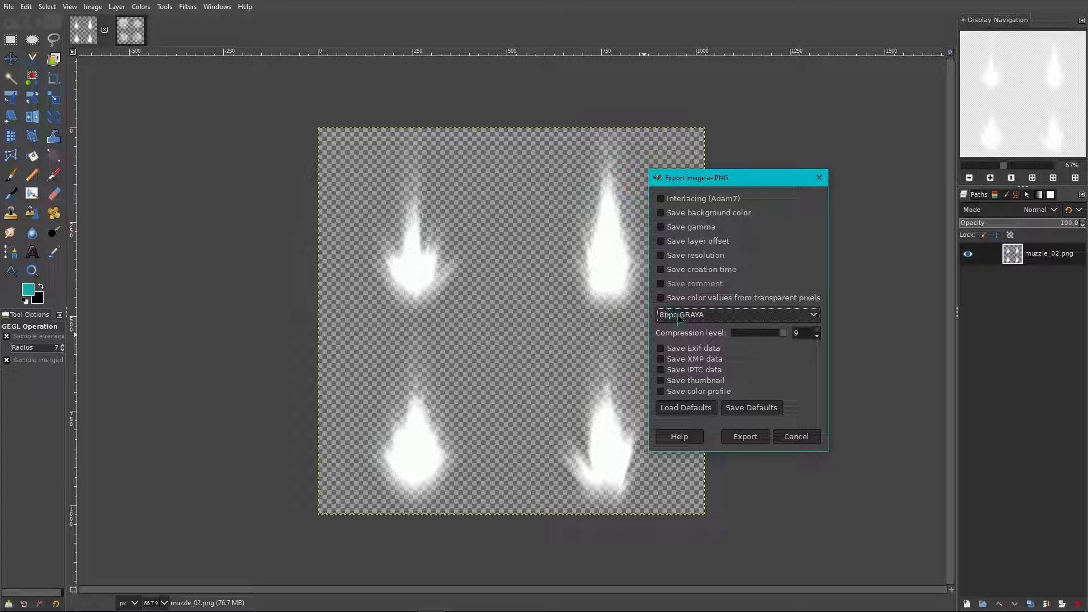
click(743, 436)
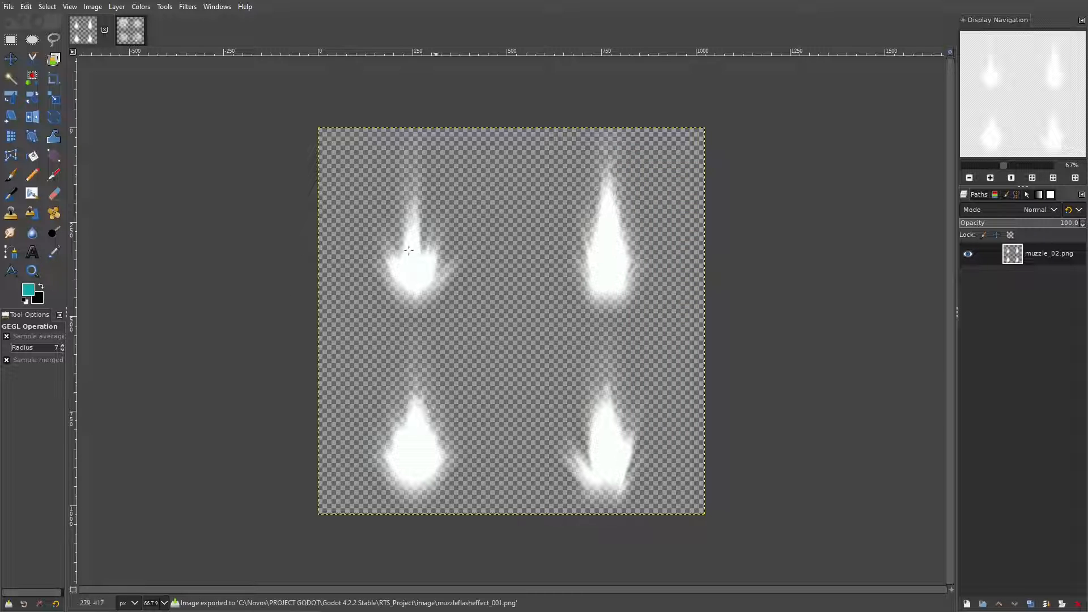
- View the smoke image, switch to Godot, and locate muzzlesmokeeffect_001.png and muzzleflasheffect_001.png in the project's image folder, selecting the flash texture
click(130, 30)
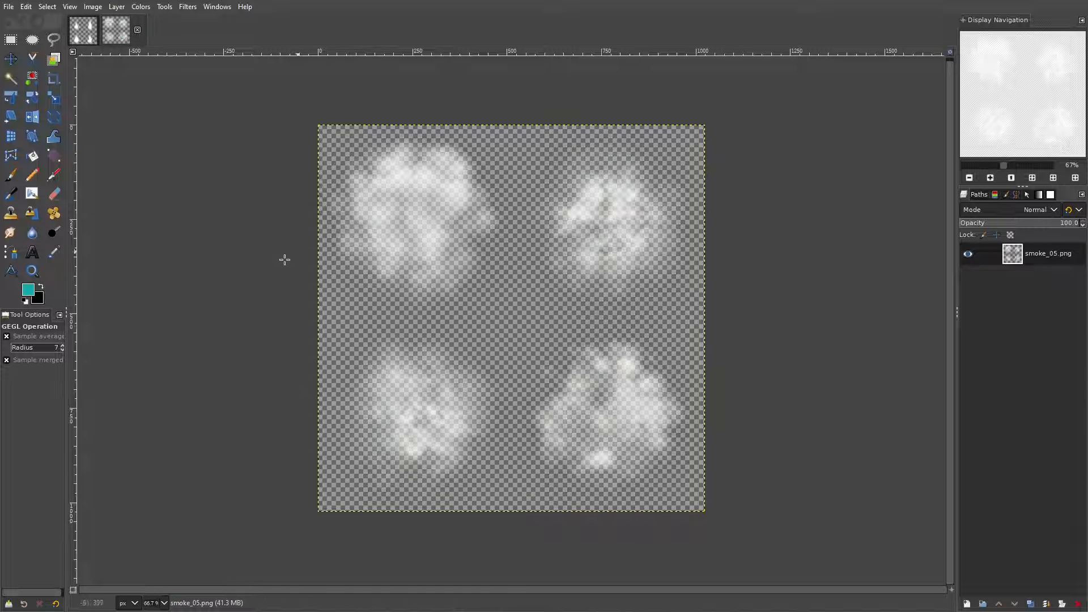
click(409, 597)
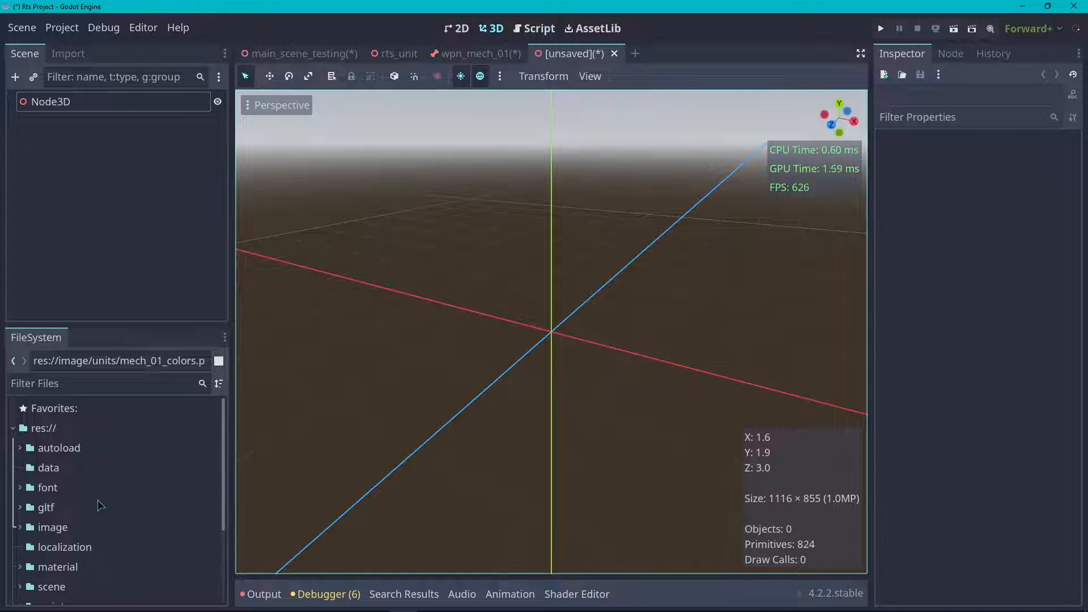
scroll(97, 504, down, 5)
scroll(68, 510, up, 5)
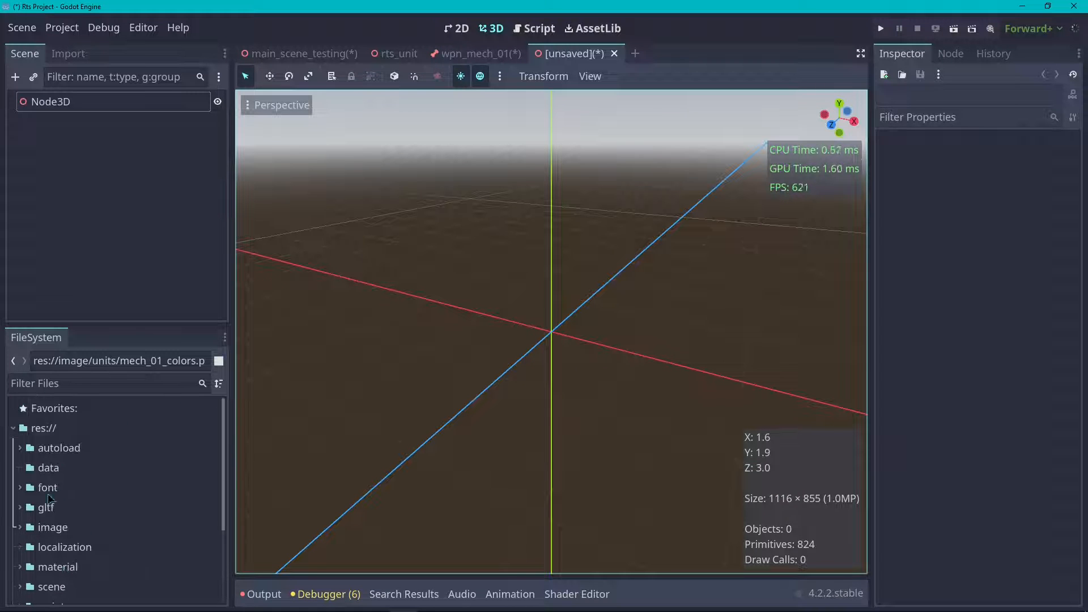
click(20, 526)
scroll(94, 484, down, 10)
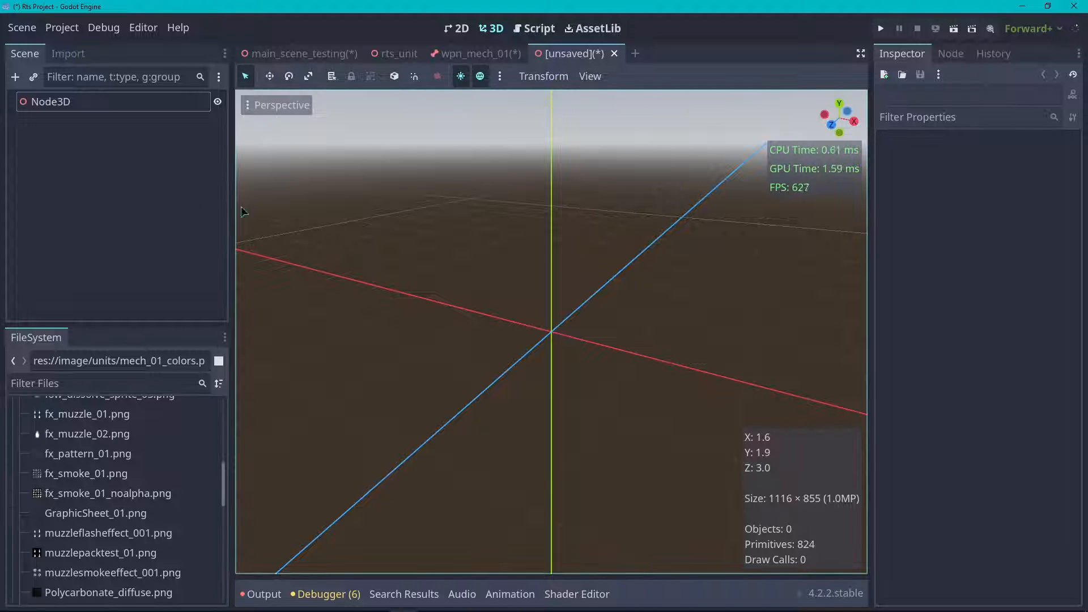
scroll(144, 532, down, 3)
scroll(121, 498, up, 5)
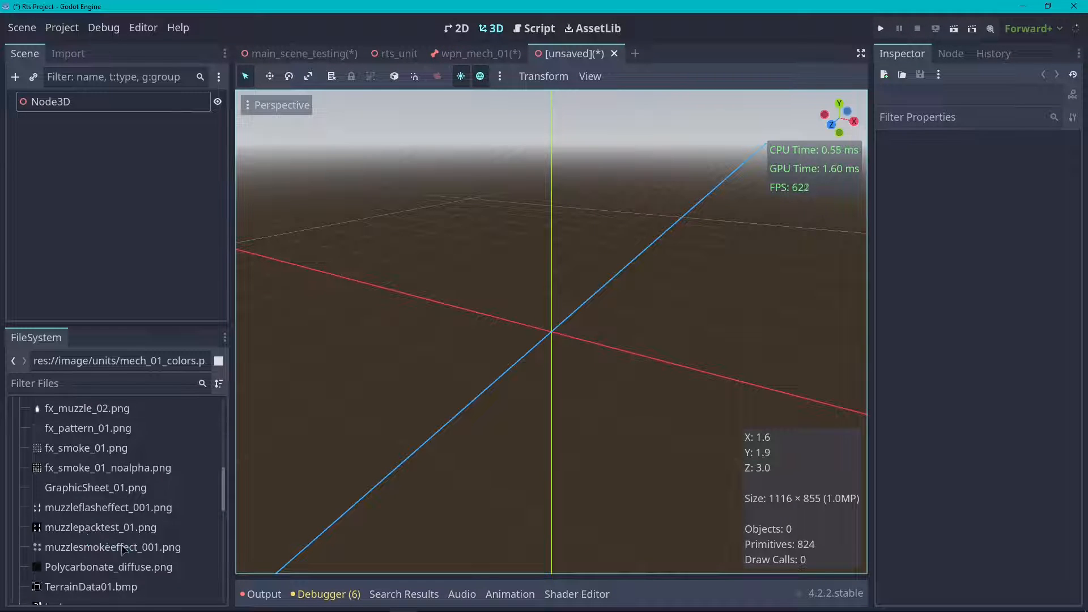
scroll(122, 498, down, 5)
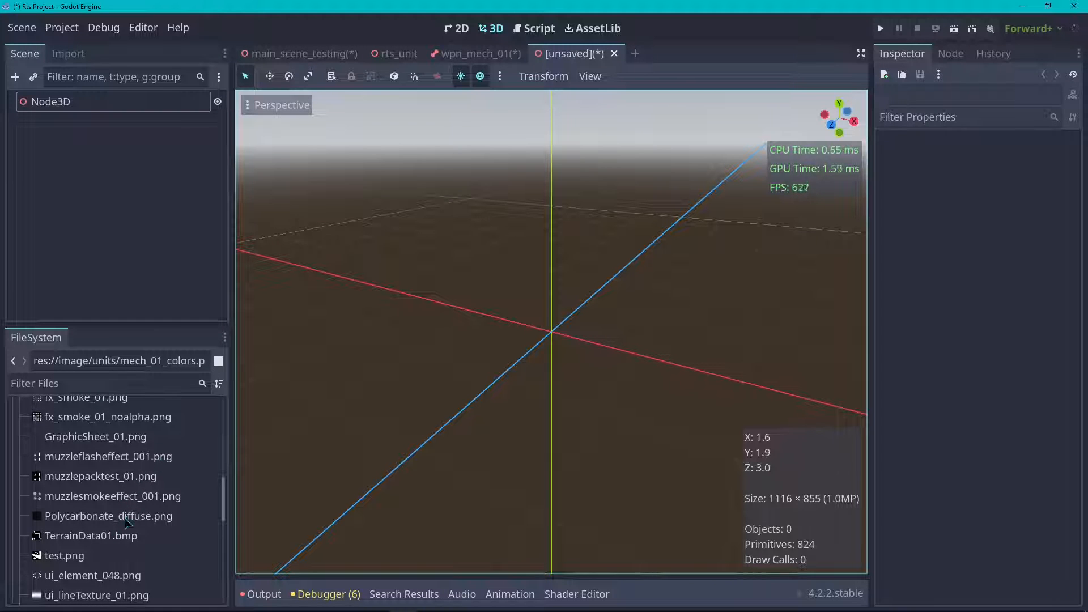
click(150, 504)
click(136, 458)
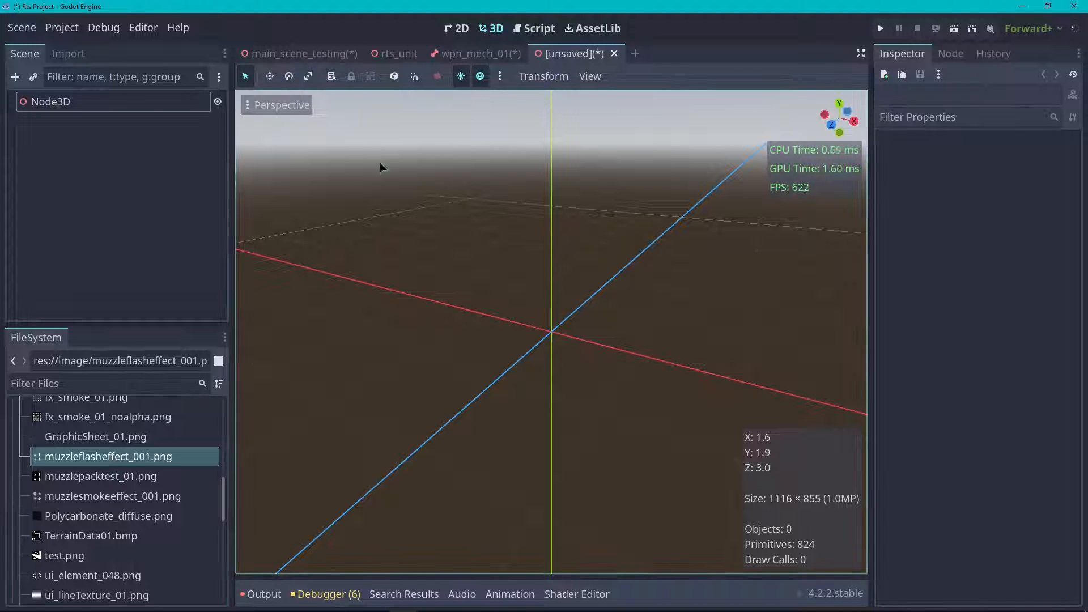
- Add a GPUParticles3D node as a child of the Node3D root
click(15, 78)
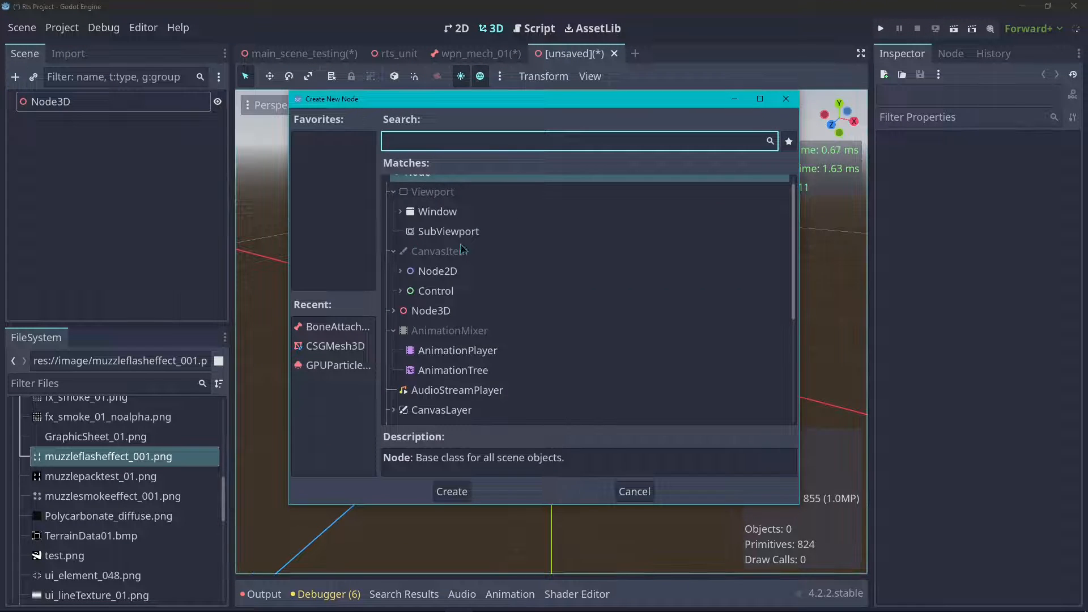
text(particle)
click(510, 285)
double_click(460, 300)
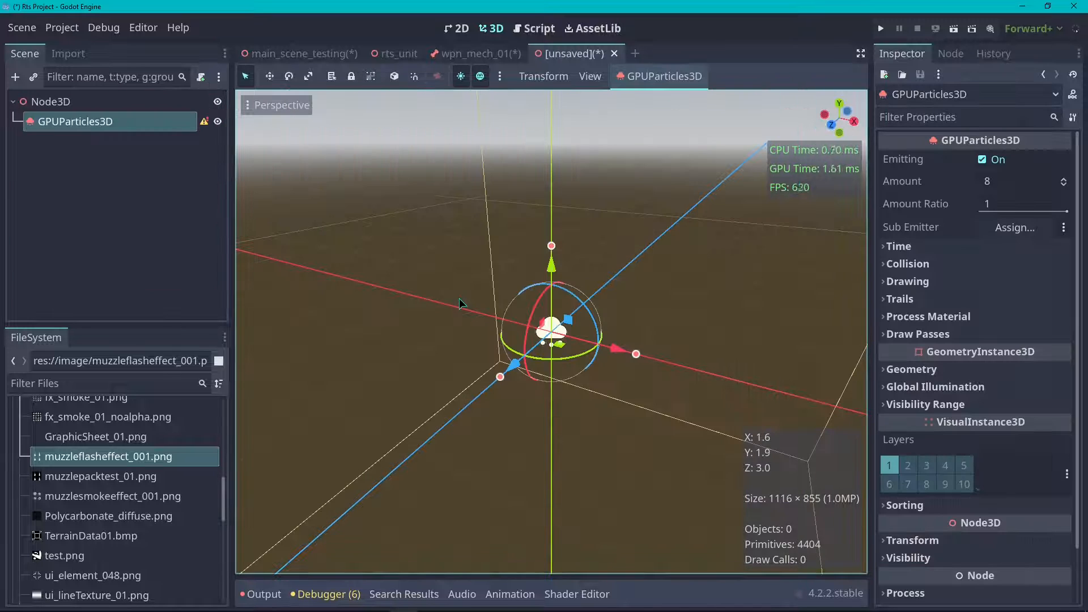
scroll(517, 311, down, 10)
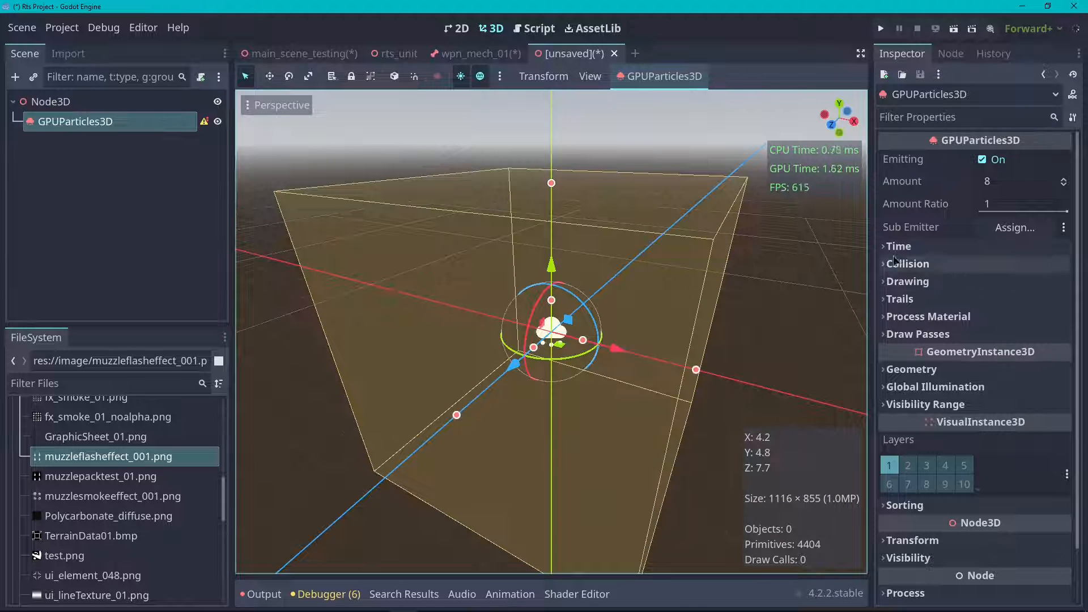
- Assign a new QuadMesh to draw pass 1 of the GPUParticles3D node
click(930, 334)
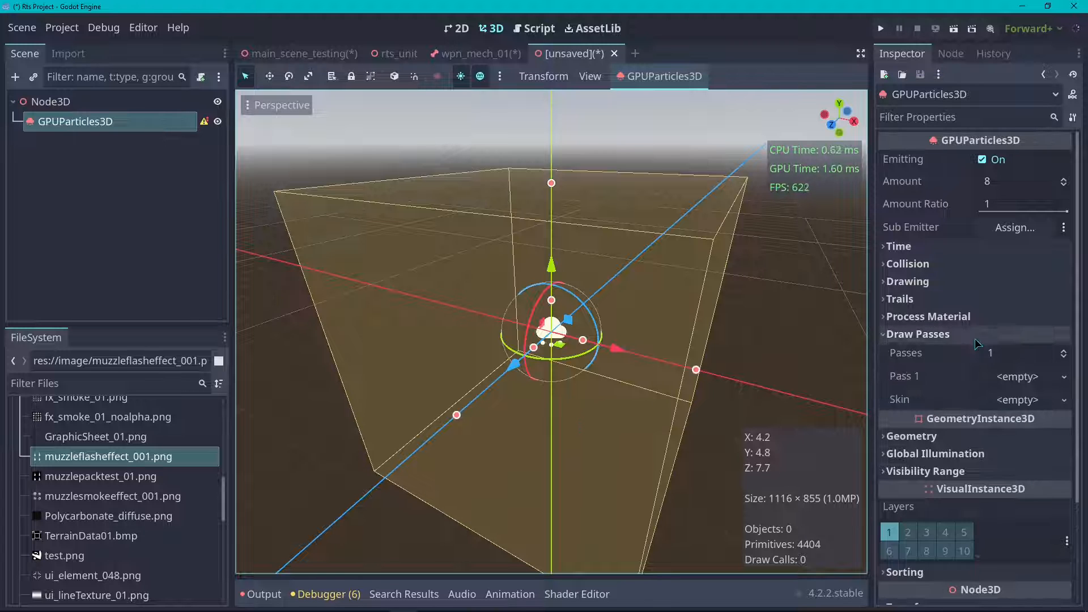
scroll(463, 260, down, 4)
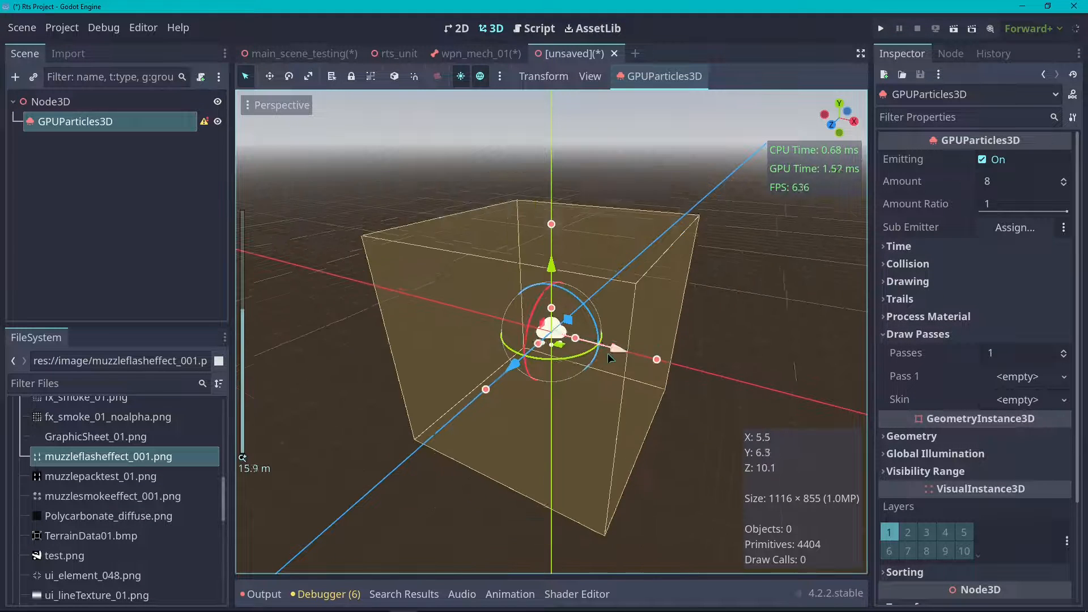
click(1017, 377)
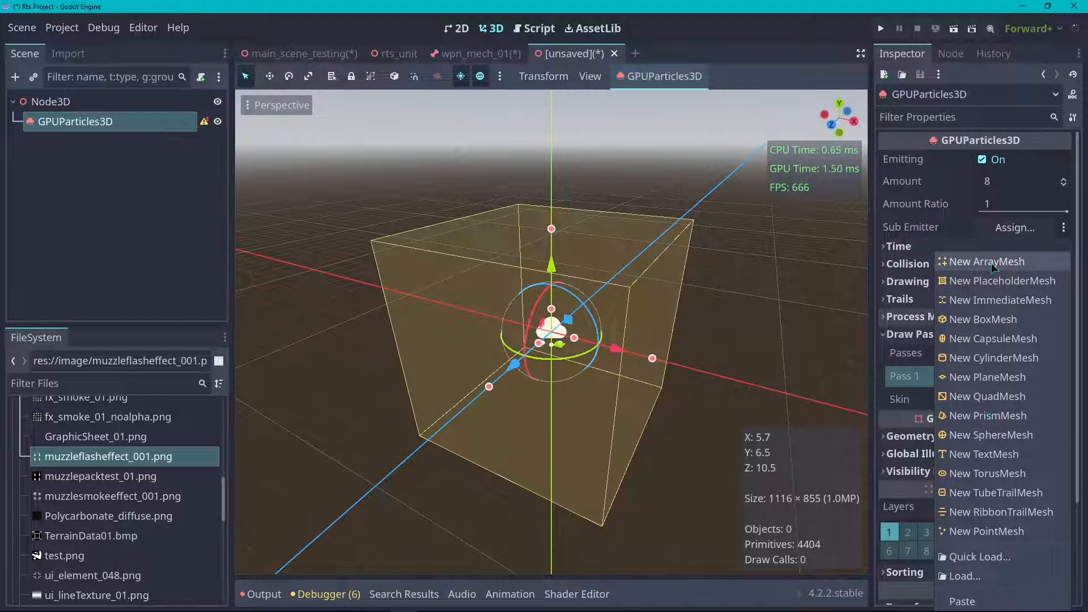
click(987, 396)
scroll(668, 286, up, 4)
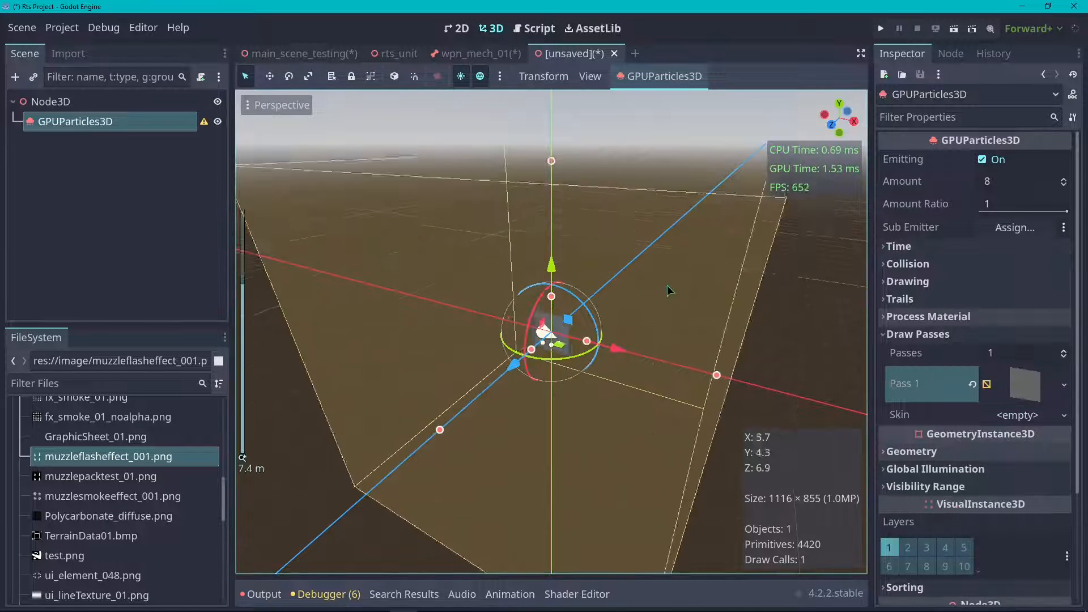
scroll(1009, 331, down, 3)
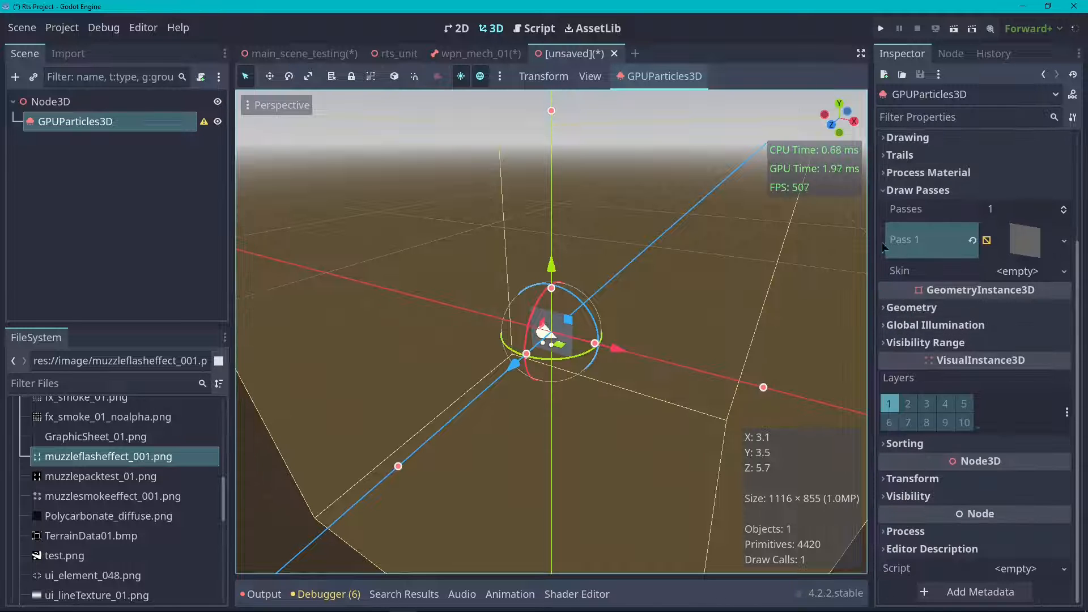
- Create a new StandardMaterial3D as the particle node's geometry material override
click(1045, 307)
scroll(759, 311, up, 5)
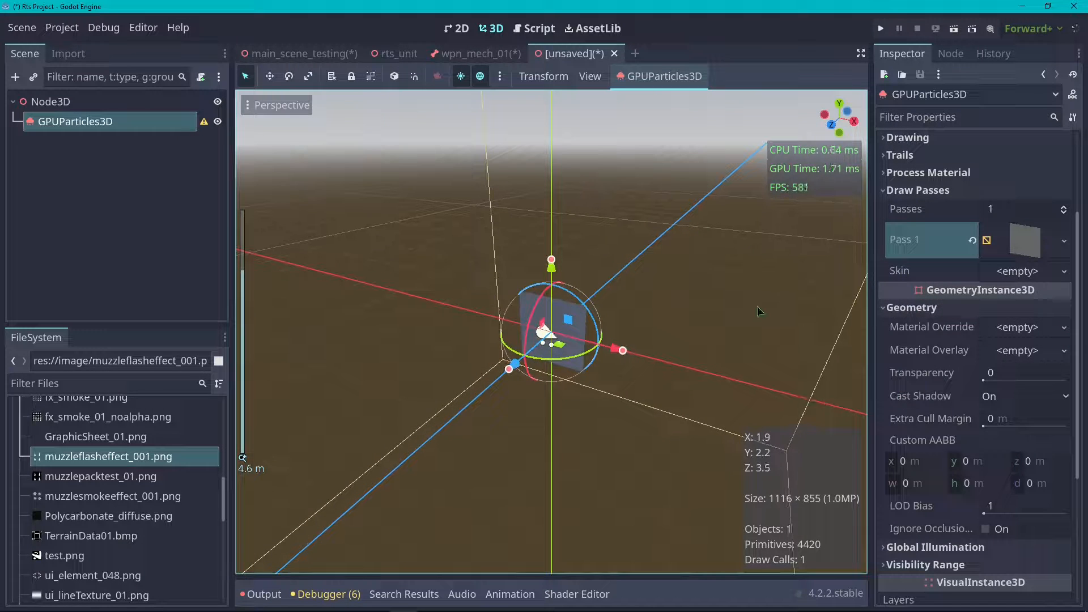
click(1035, 331)
click(1015, 347)
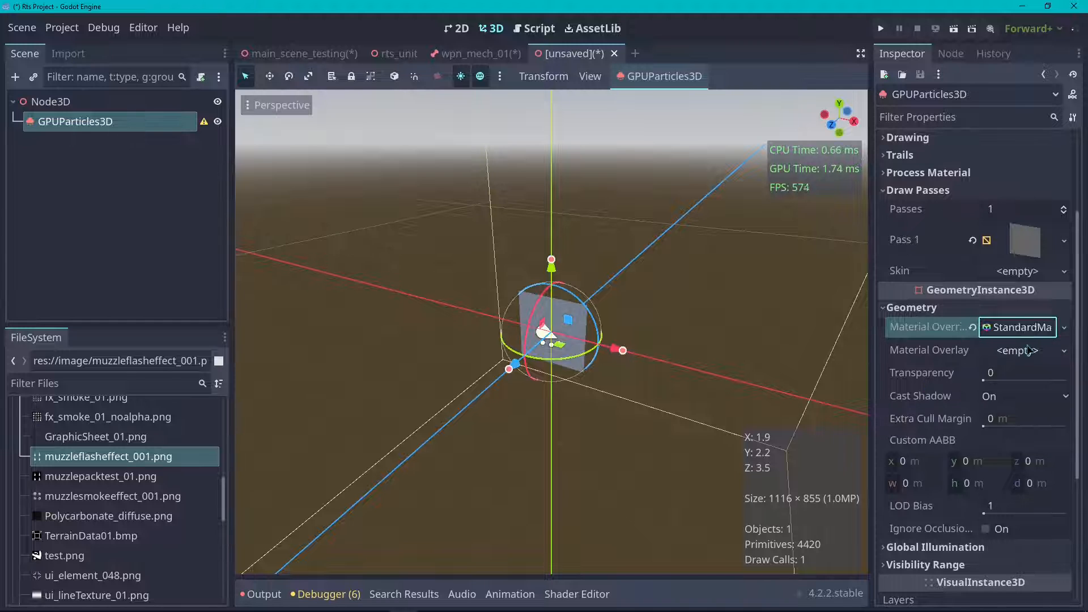
- Assign muzzlesmokeeffect_001.png as the albedo texture of the override material and inspect it on the quad
click(1021, 329)
scroll(952, 325, down, 3)
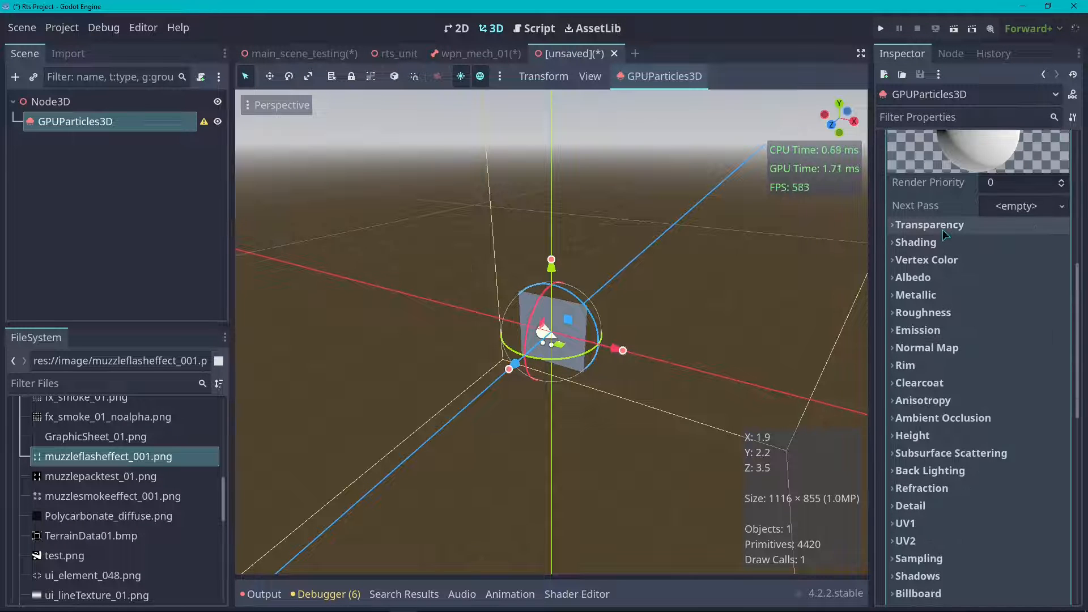
click(912, 277)
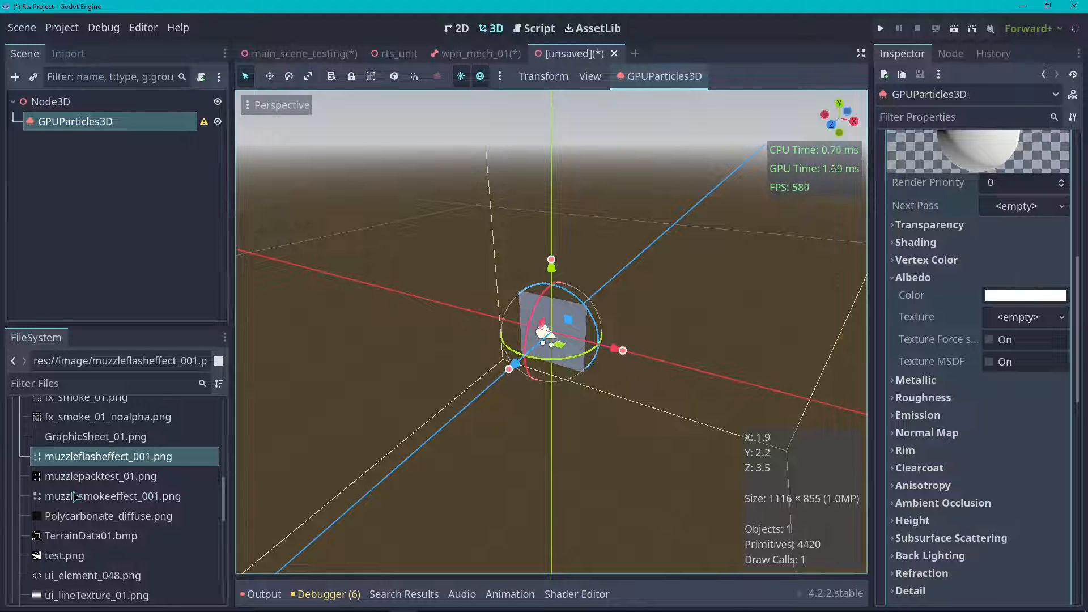
drag(94, 496, 1019, 323)
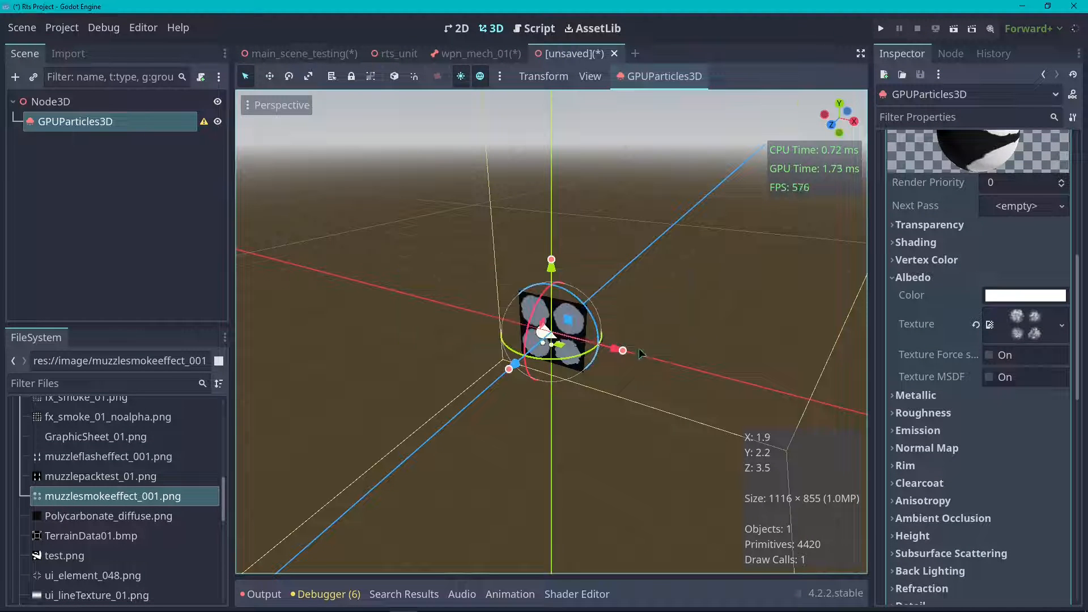
scroll(674, 290, up, 8)
scroll(674, 290, up, 3)
scroll(674, 290, down, 2)
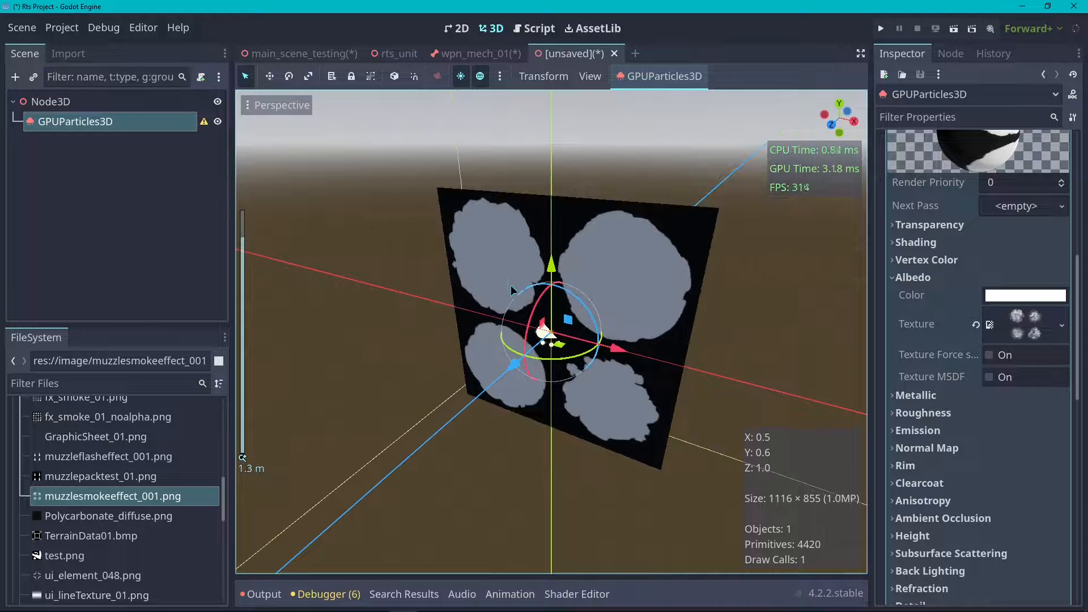
- Set the override material's transparency to Alpha and check the smoke quad from the front
click(936, 225)
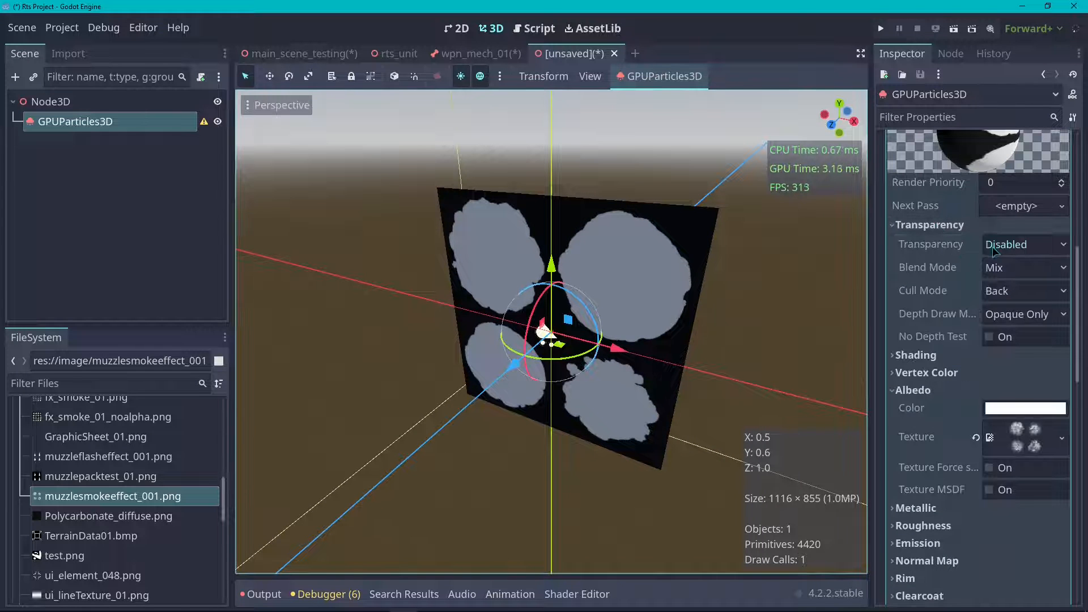
click(1025, 244)
click(1011, 285)
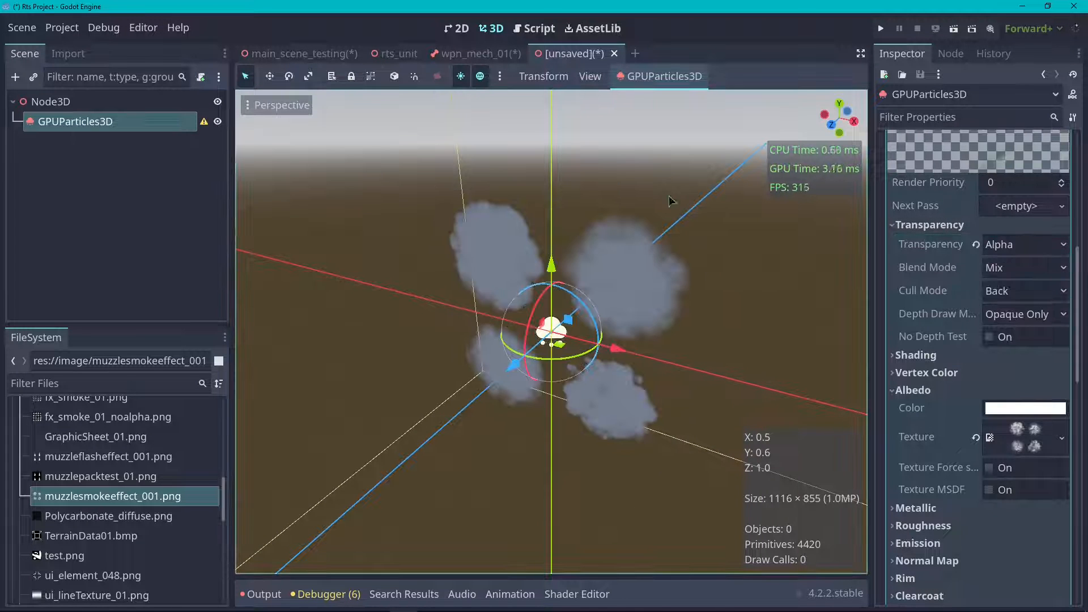
mouse_move(840, 128)
mouse_down()
mouse_move(884, 126)
mouse_move(859, 131)
mouse_up()
click(936, 100)
click(838, 126)
click(696, 123)
click(76, 121)
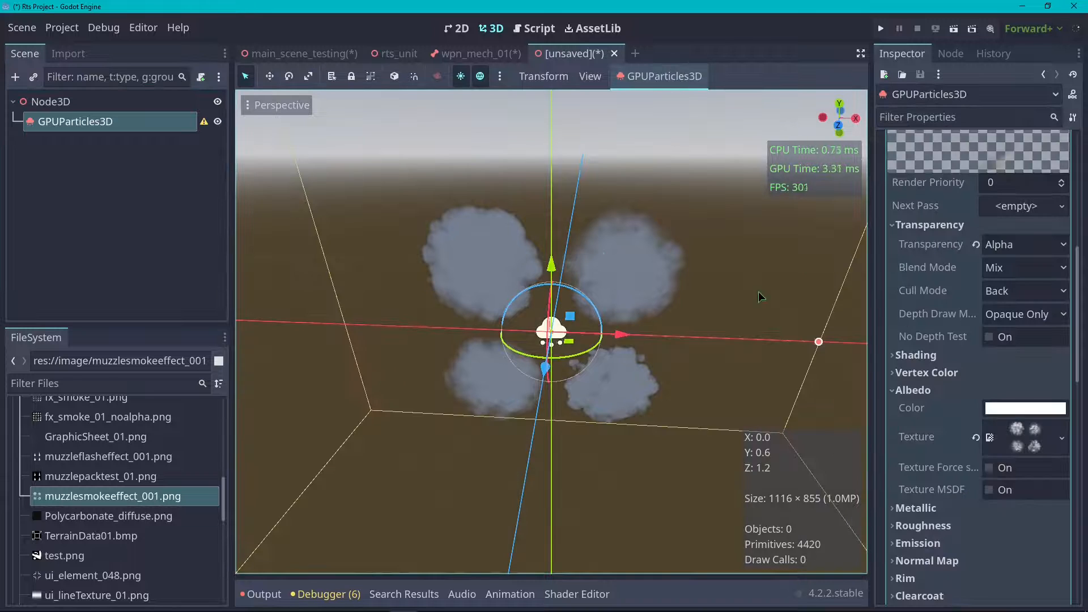
- Set the override material's shading mode to Unshaded
scroll(957, 329, up, 10)
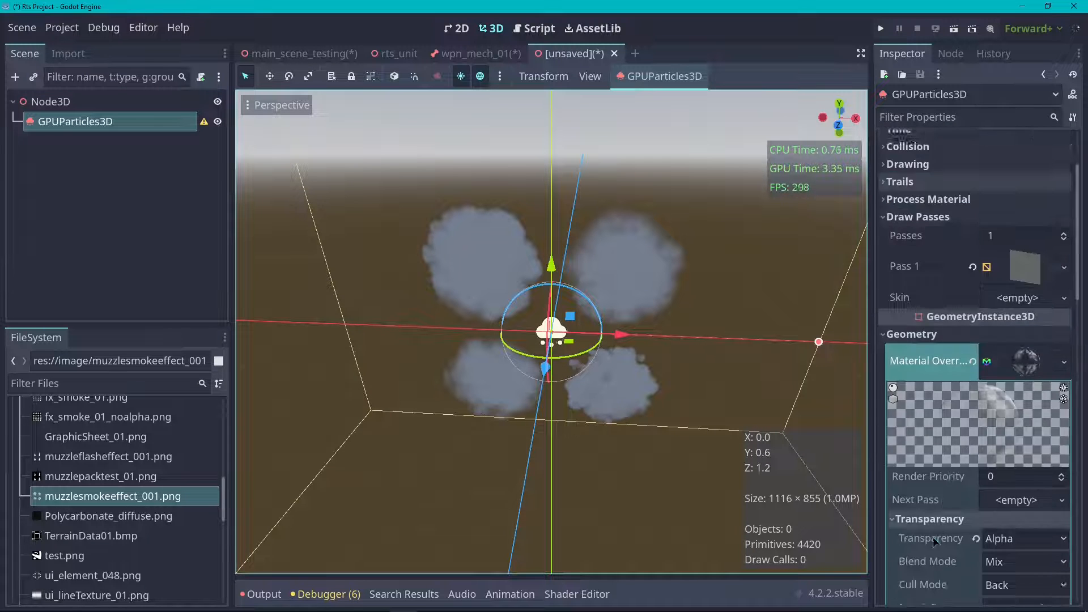
scroll(961, 386, down, 6)
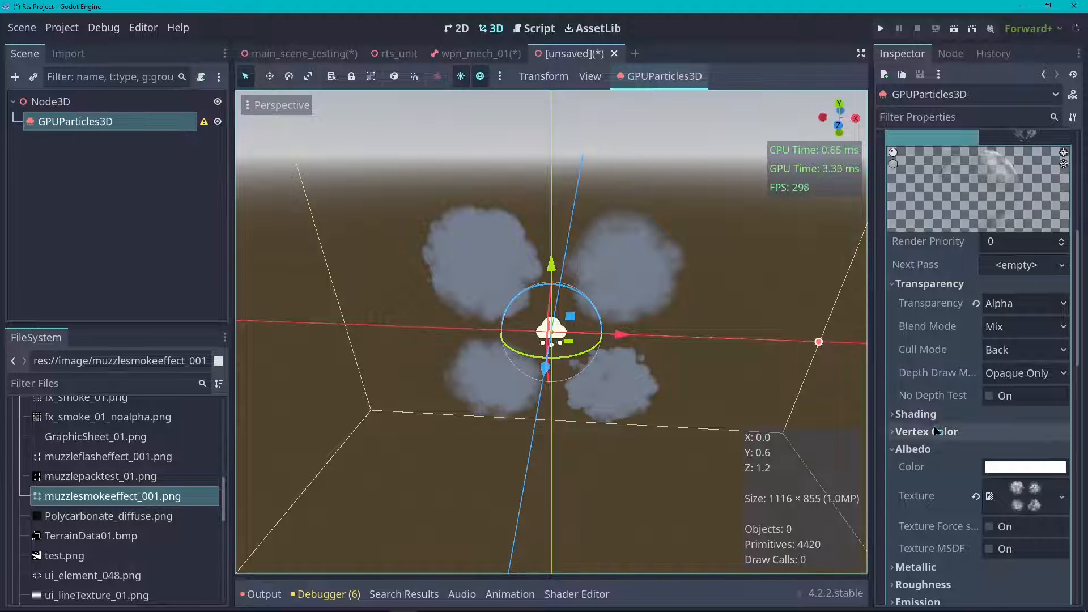
click(994, 437)
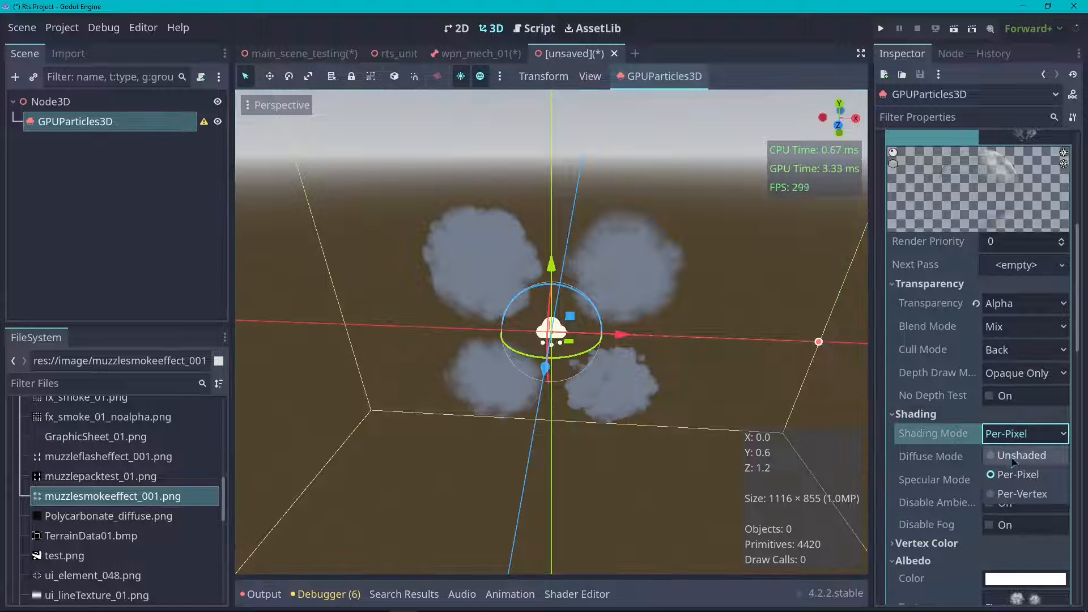
click(1013, 456)
scroll(850, 430, down, 3)
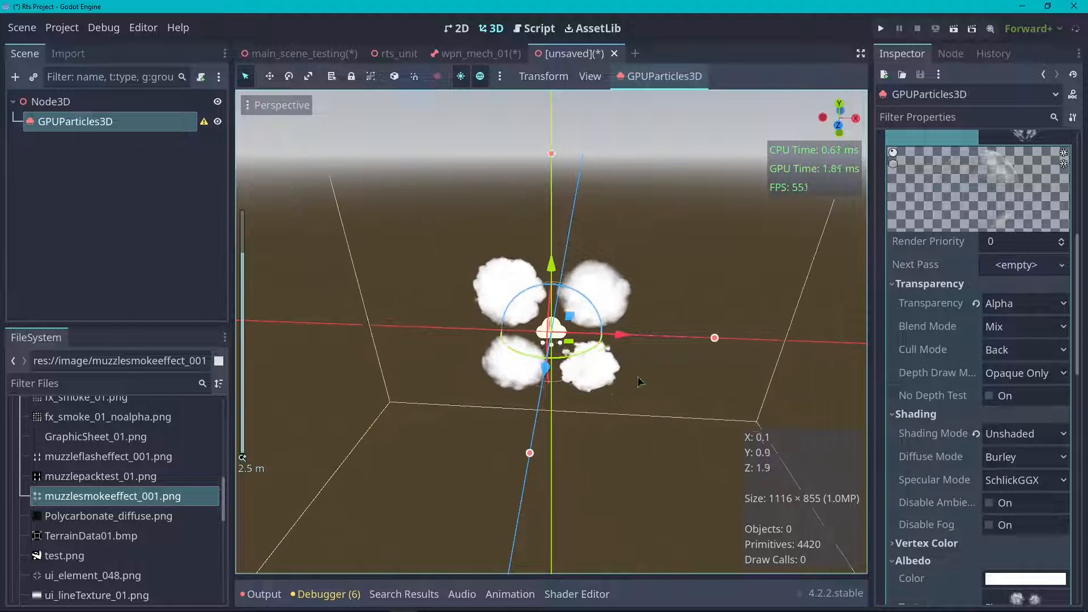
scroll(850, 431, up, 2)
- Set the override material's diffuse mode to Toon and its specular mode to Disabled
click(1024, 456)
click(1014, 536)
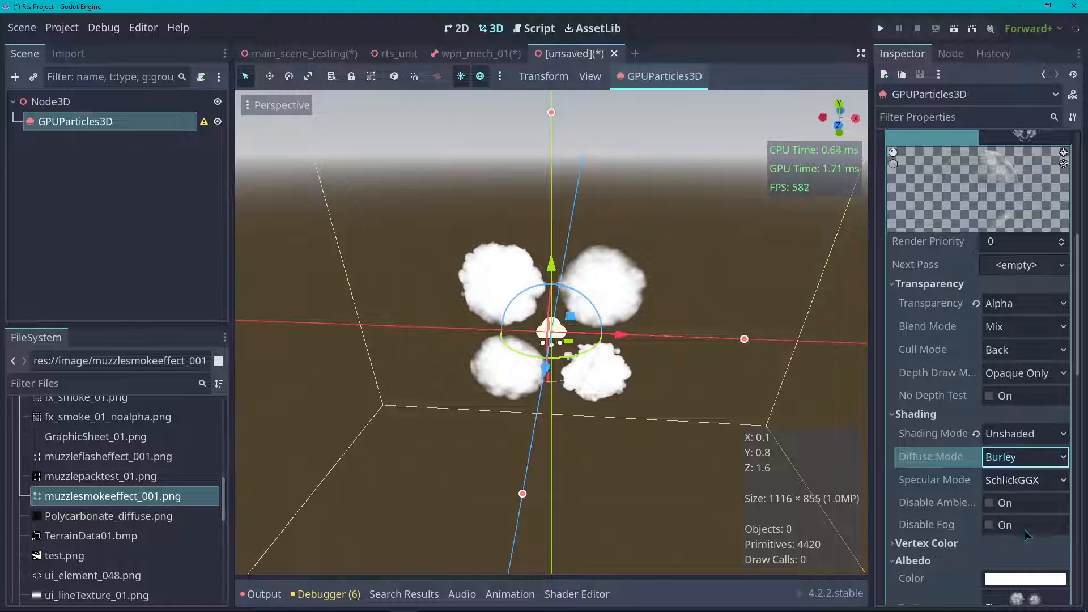
click(1006, 480)
click(1009, 541)
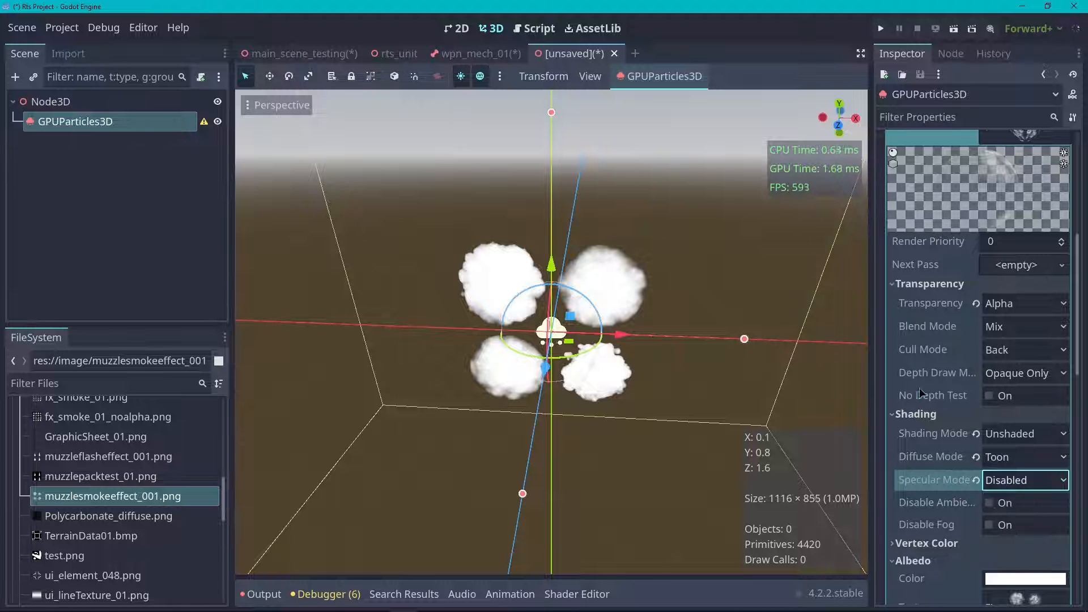
- Turn on Disable Ambient Light and Disable Fog in the override material's shading settings
scroll(964, 498, down, 3)
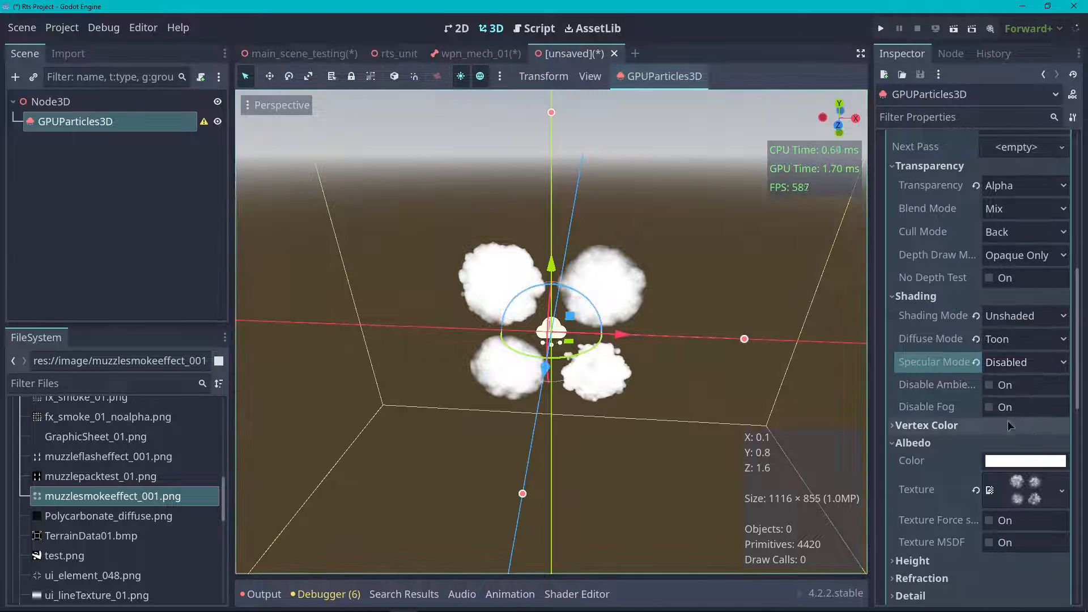
drag(873, 384, 847, 385)
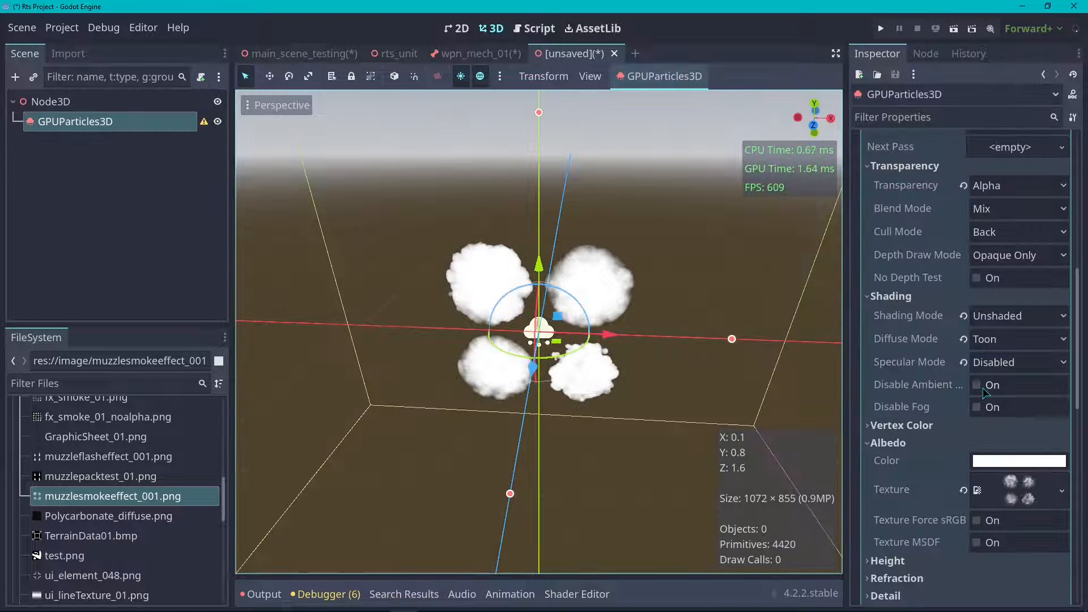
click(983, 389)
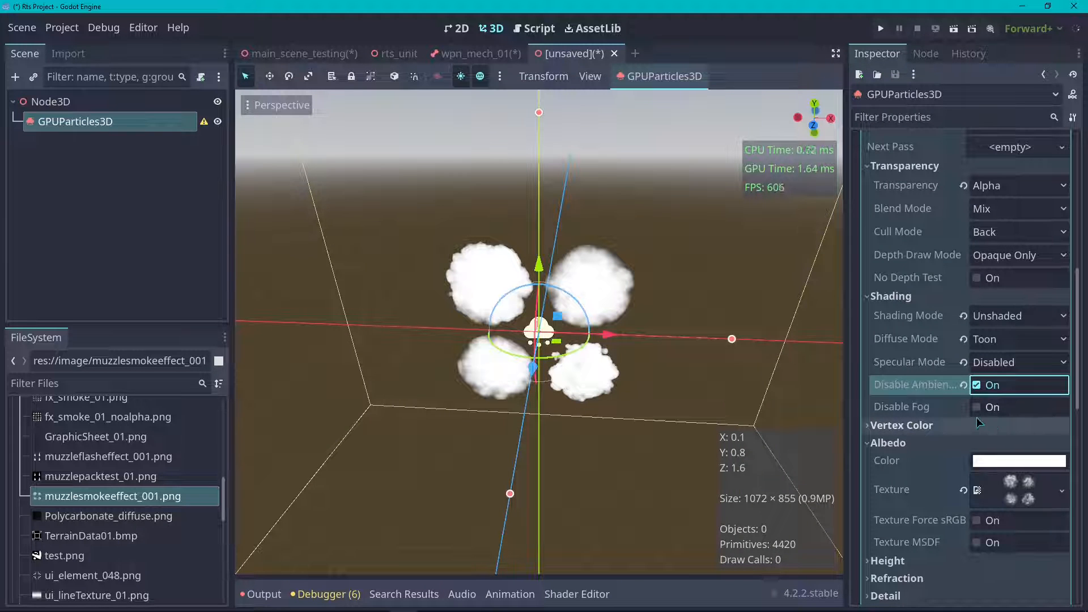
click(937, 406)
click(923, 442)
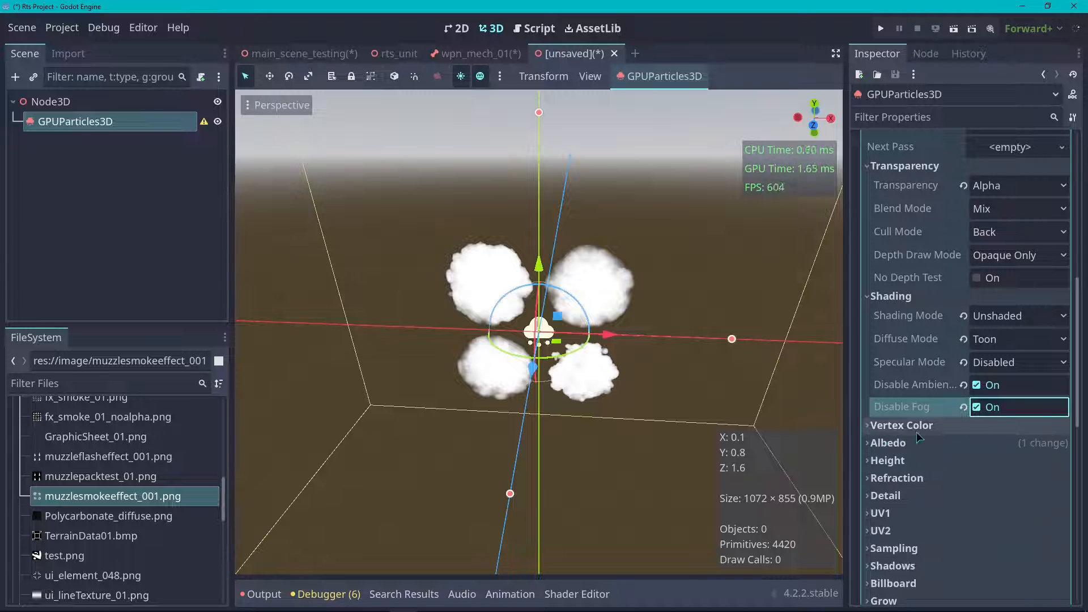
click(922, 428)
click(921, 431)
scroll(913, 366, up, 10)
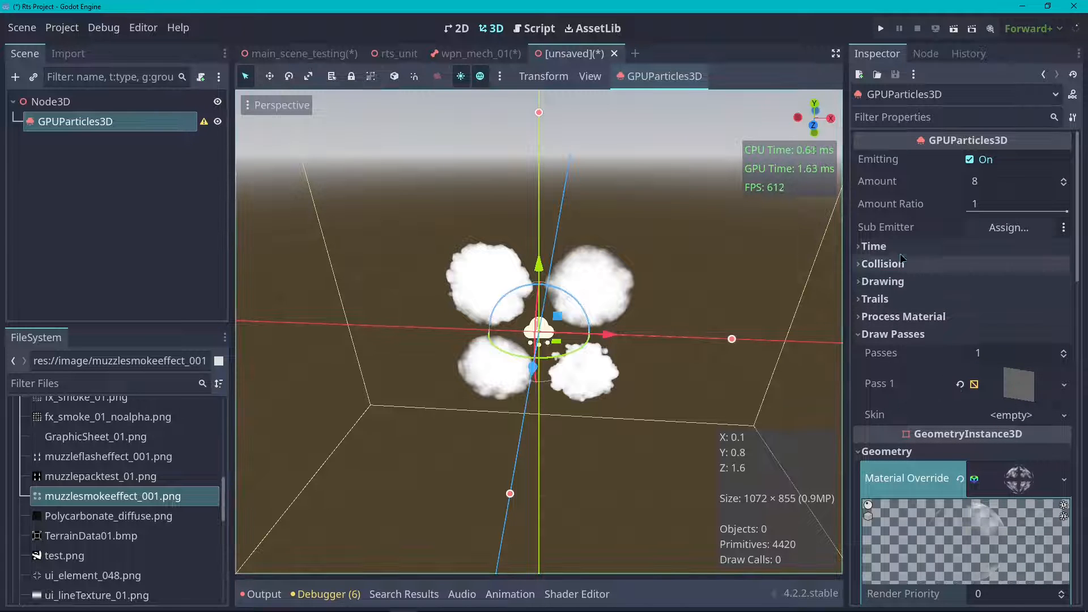
- Assign a new ParticleProcessMaterial as the particle node's process material and view the resulting emission
click(893, 334)
click(904, 315)
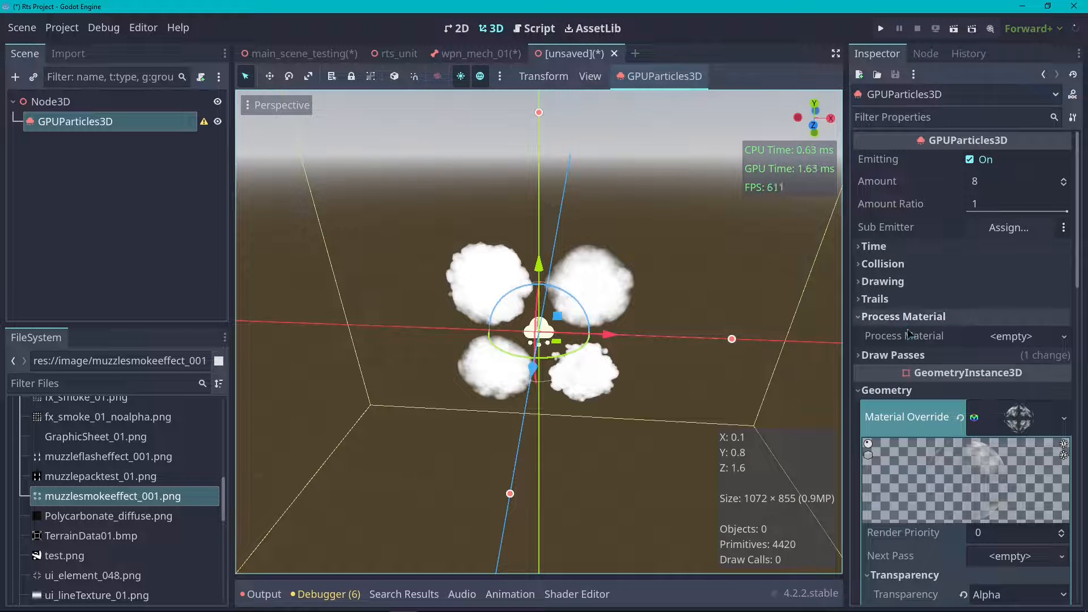
click(1011, 336)
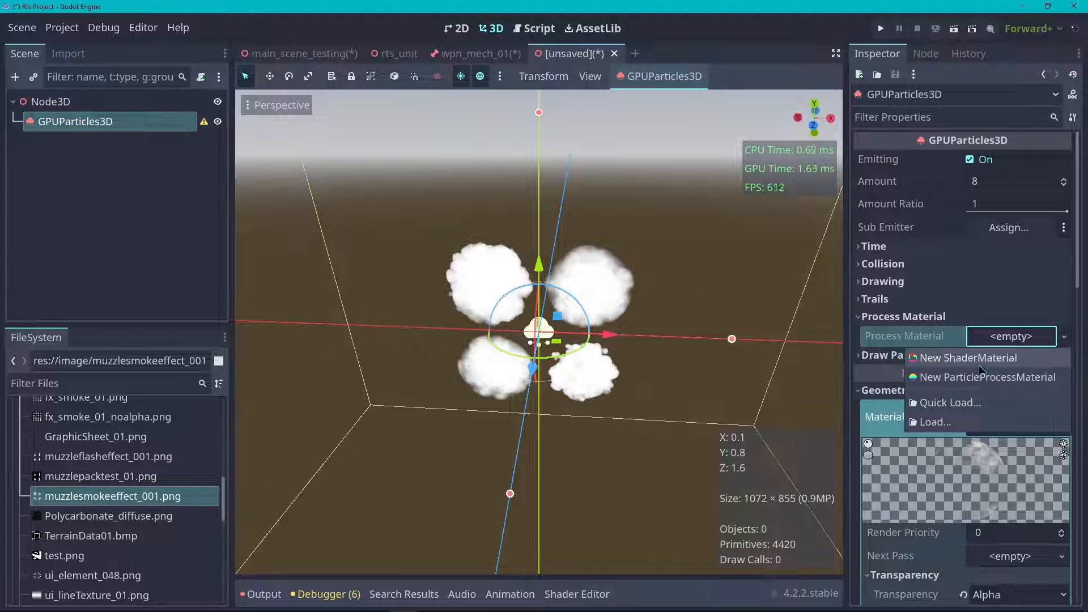
click(992, 378)
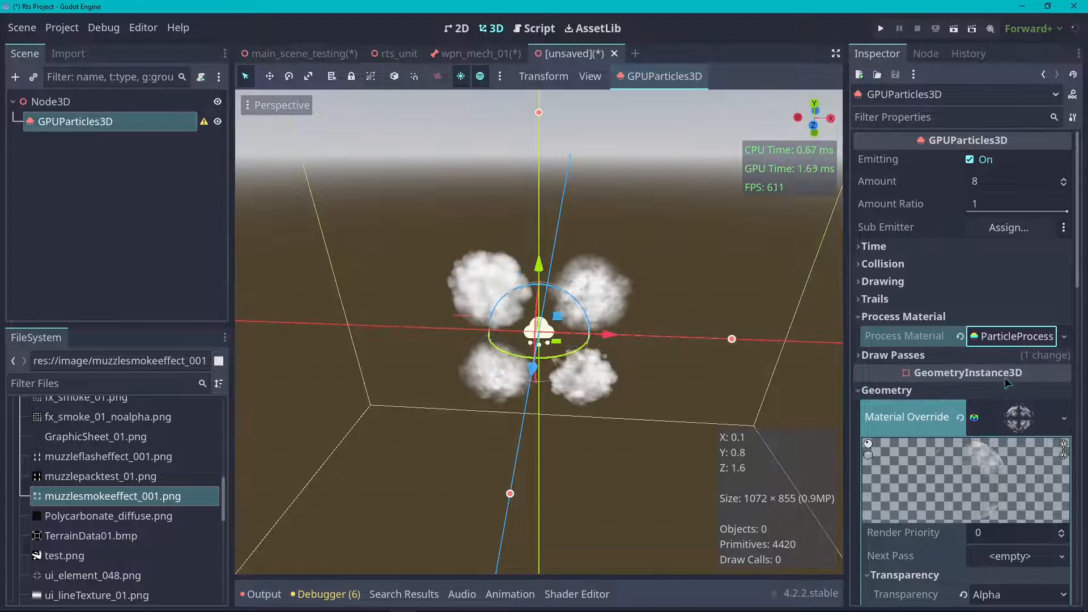
scroll(666, 296, down, 2)
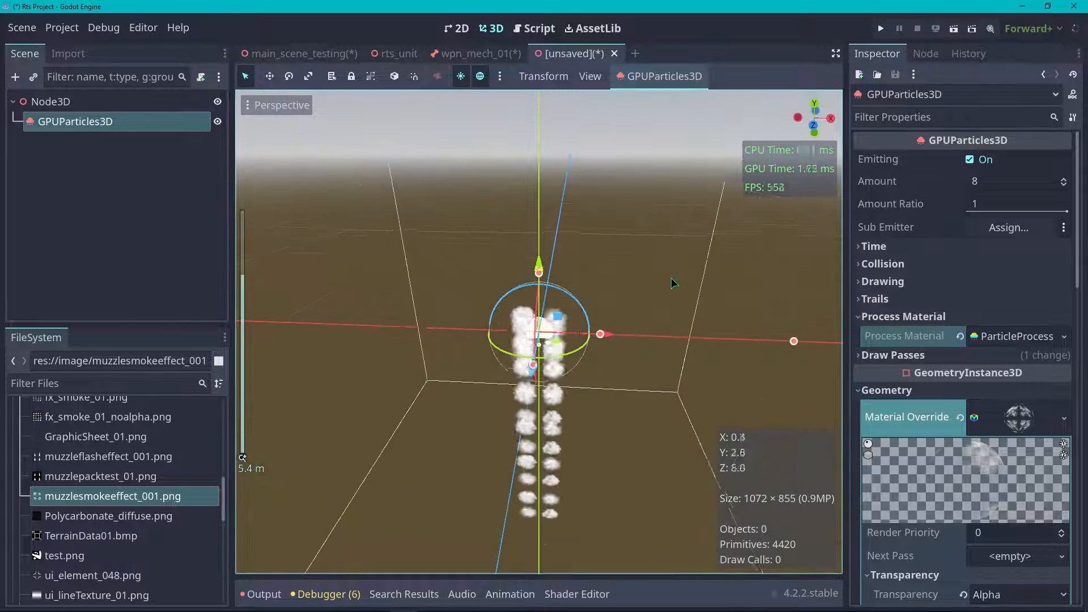
scroll(533, 489, up, 4)
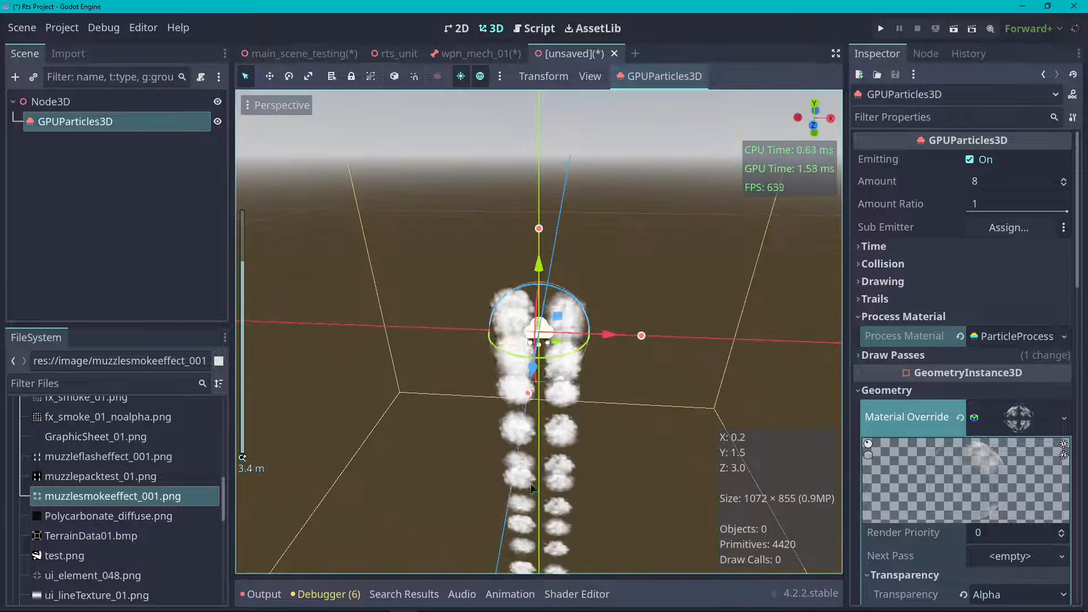
- Set the Y gravity of the particle process material to 0
click(998, 337)
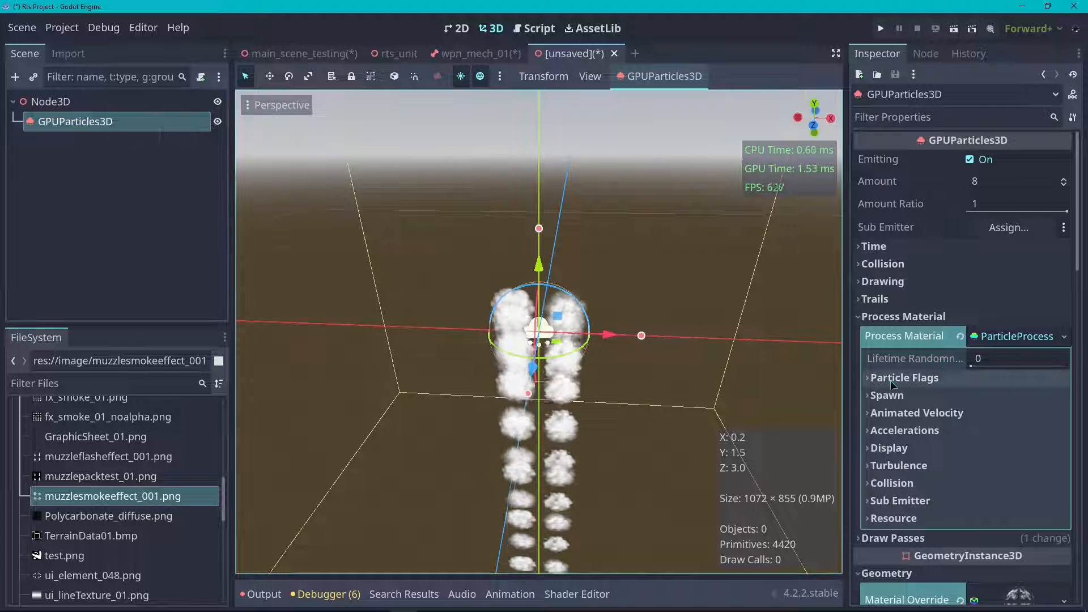
click(916, 393)
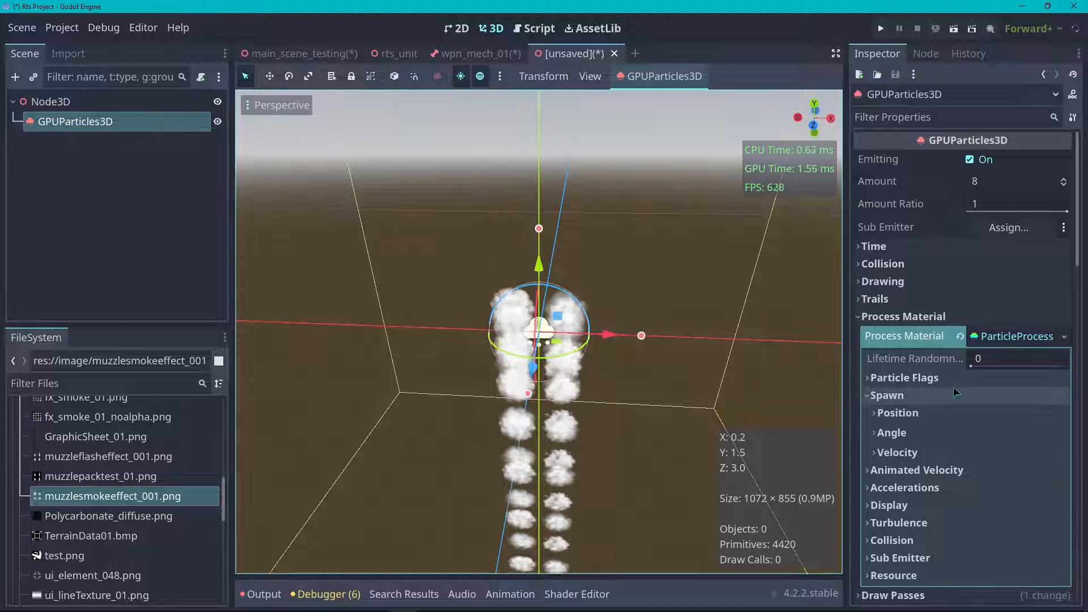
click(899, 451)
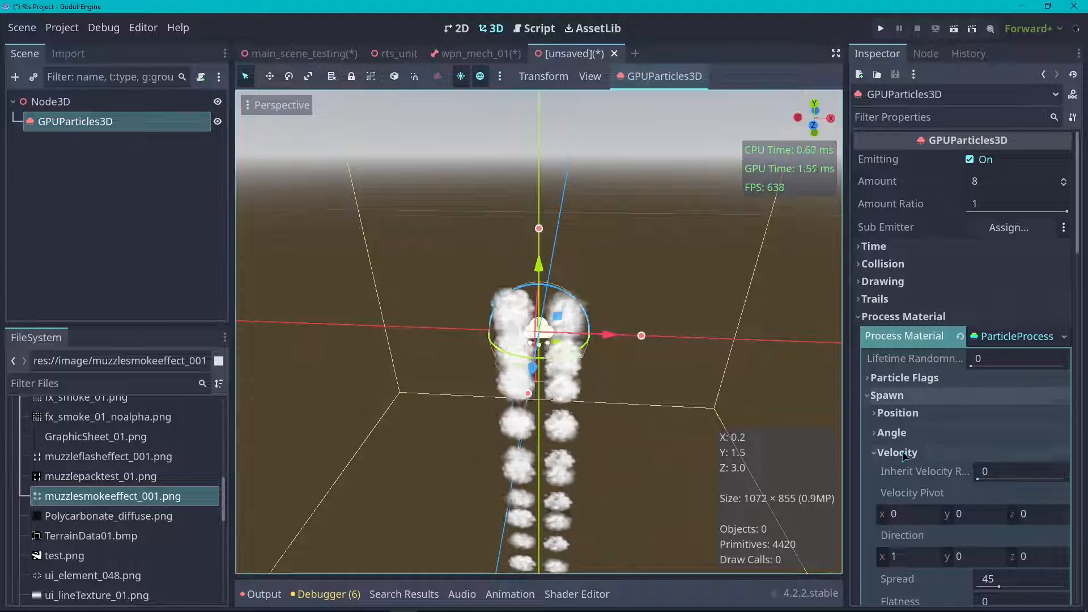
click(926, 447)
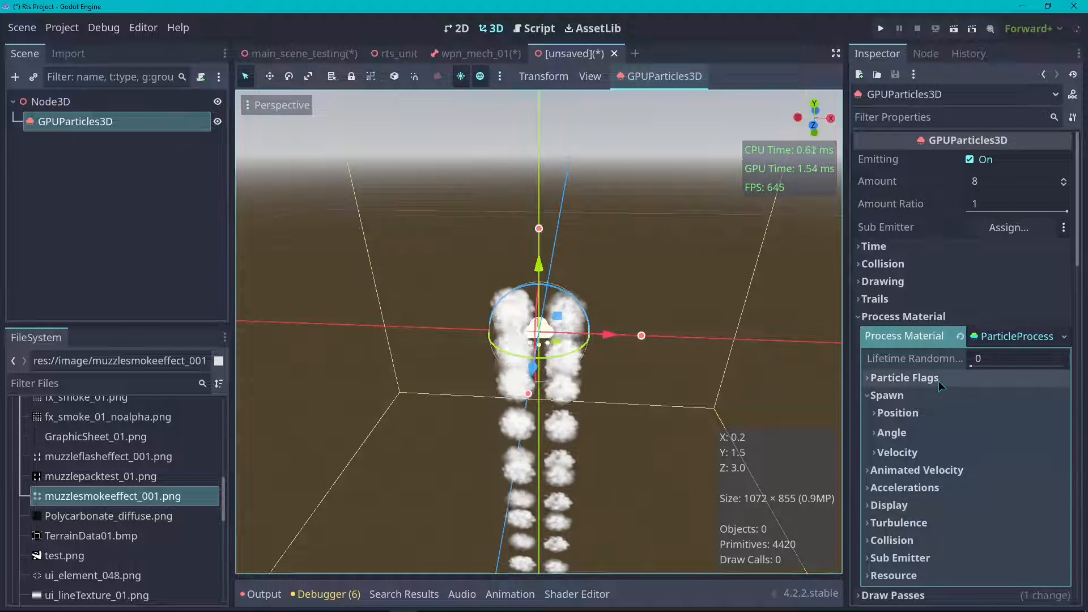
click(930, 469)
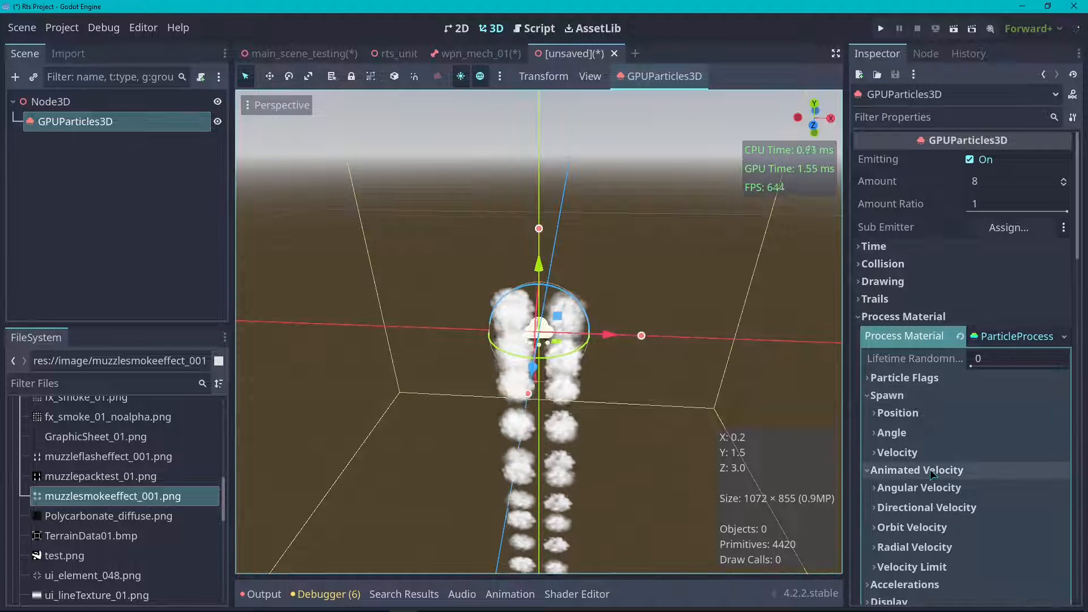
click(928, 471)
click(922, 486)
scroll(924, 453, down, 3)
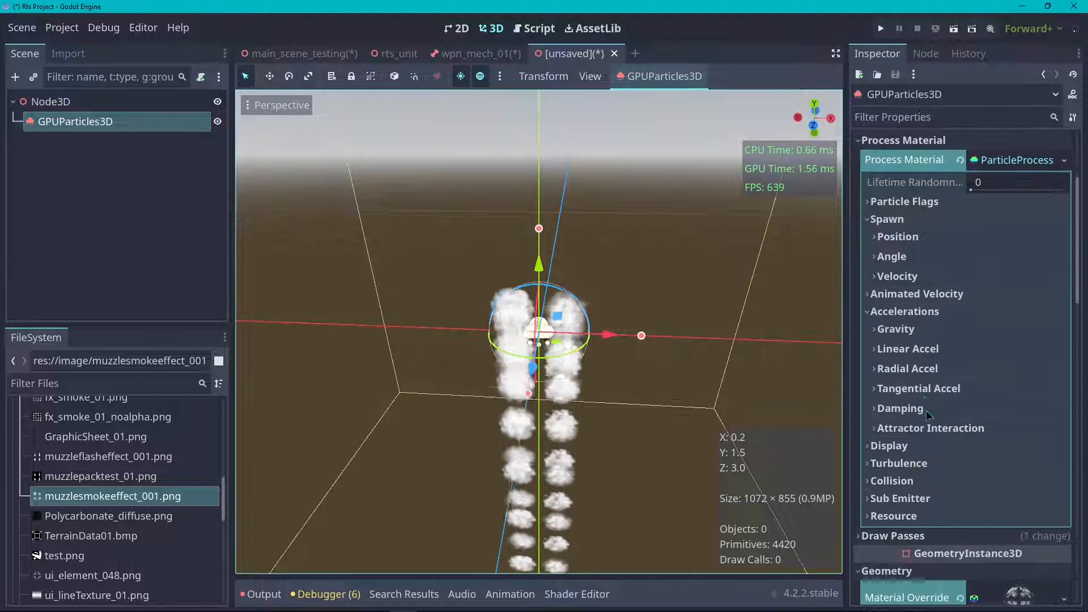
click(938, 328)
click(963, 367)
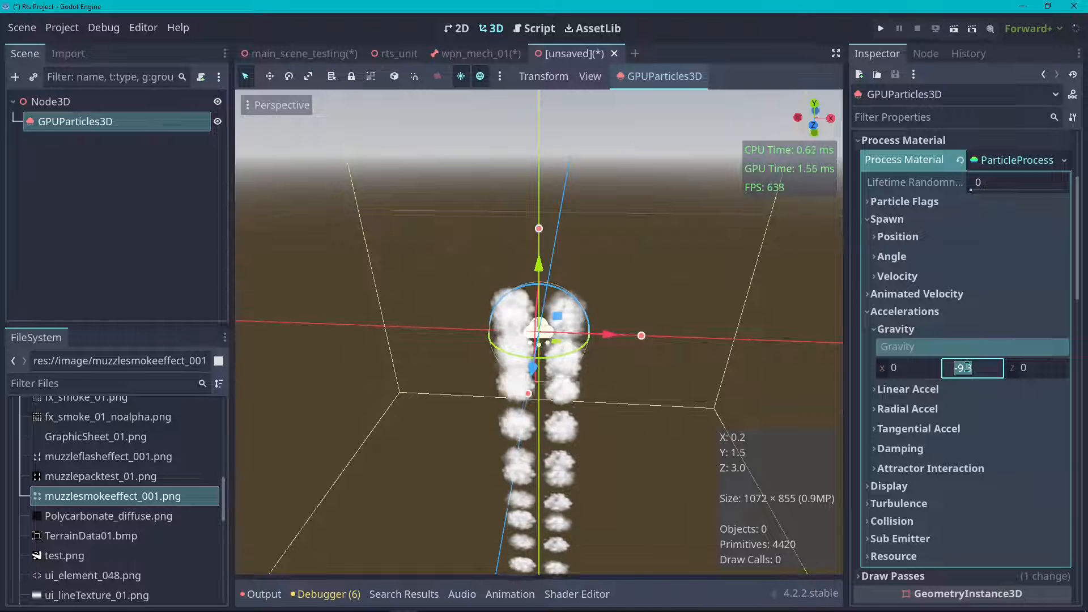
text(0)
key(Return)
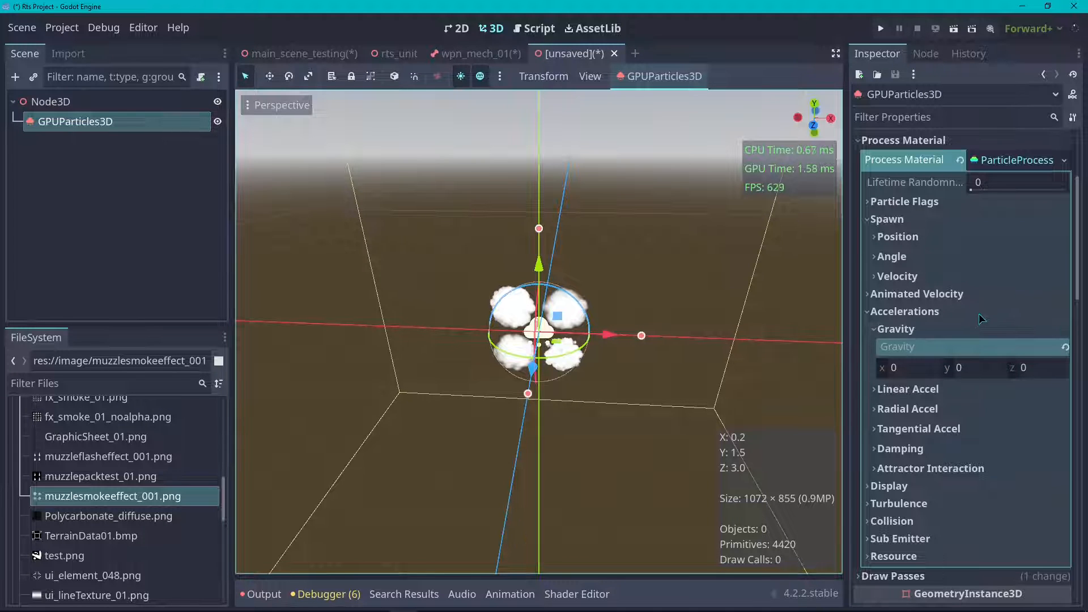
- Set the particles' initial velocity to a maximum of 10 and a minimum of 5
click(983, 313)
click(974, 275)
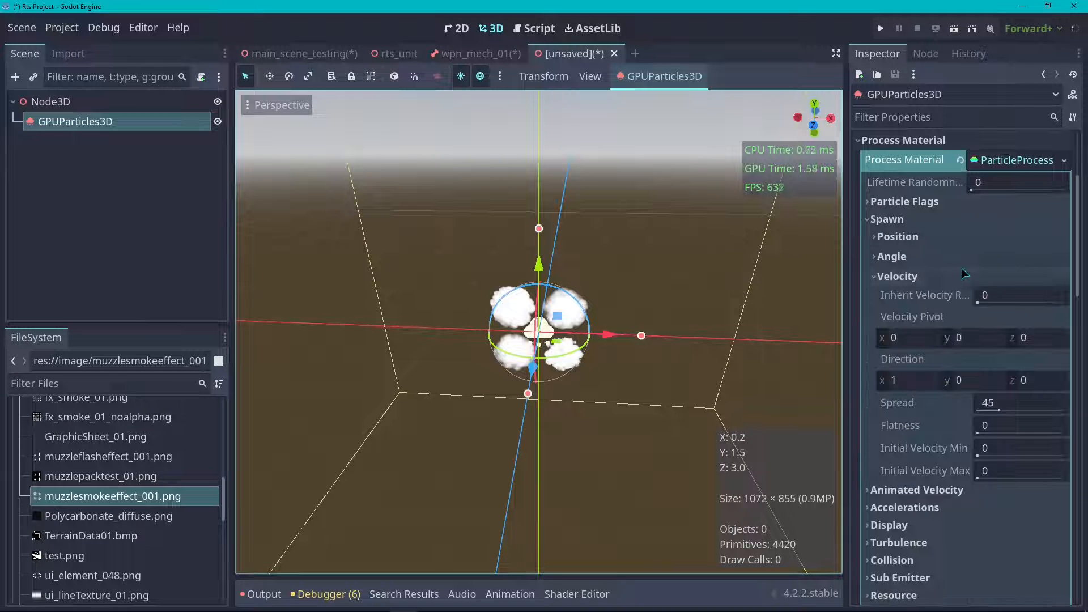
click(1009, 470)
key(Return)
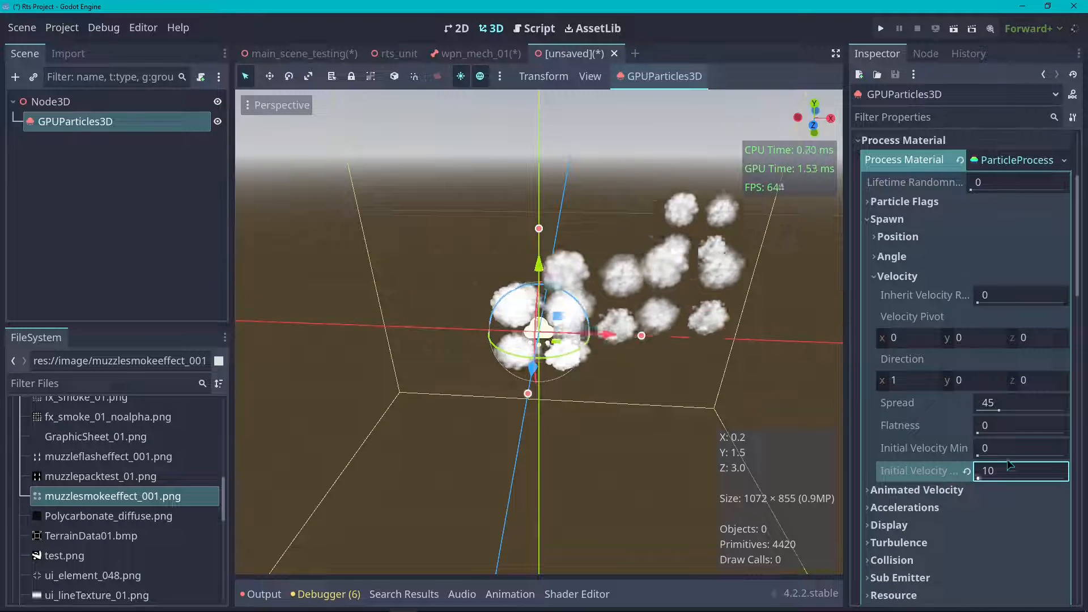
click(1027, 443)
text(5)
key(Return)
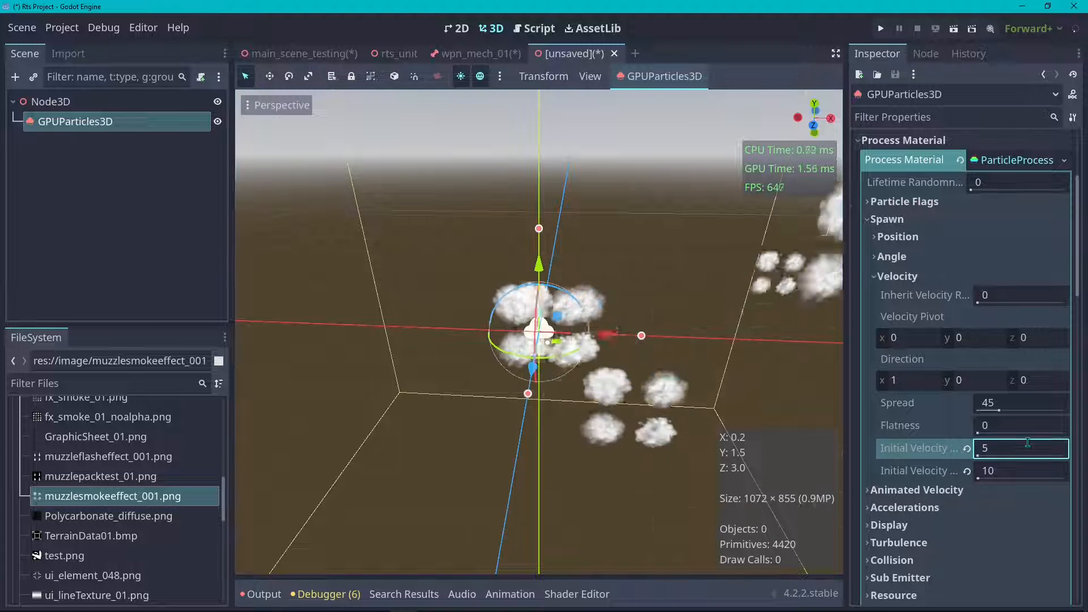
- Set the particles' spawn direction to X 0, Y 0, Z -1 and check the emission from several angles
scroll(617, 212, down, 2)
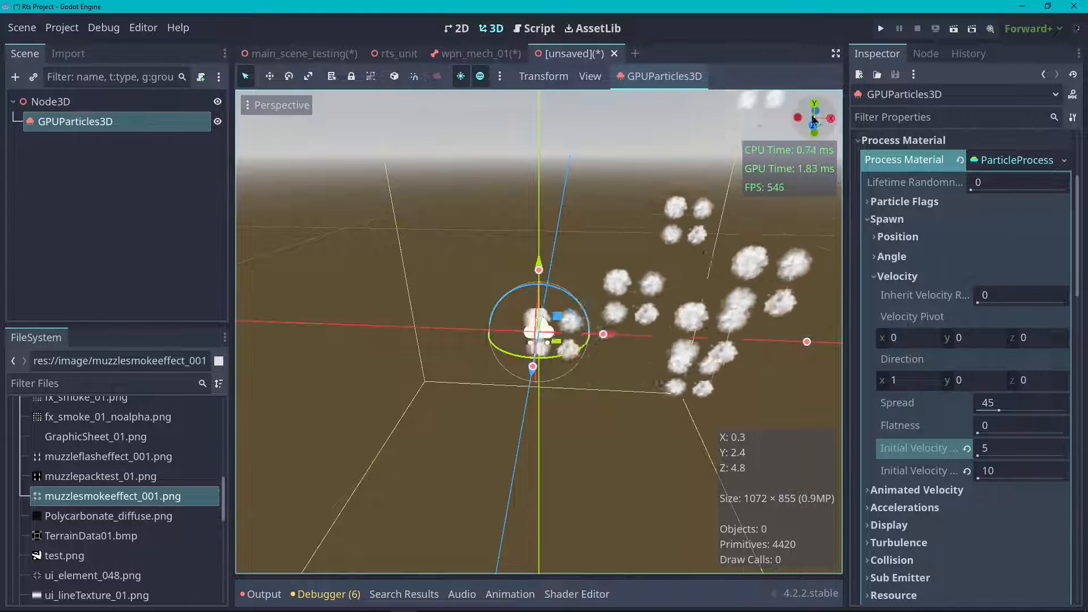
drag(800, 113, 665, 237)
scroll(666, 236, down, 2)
scroll(675, 237, up, 3)
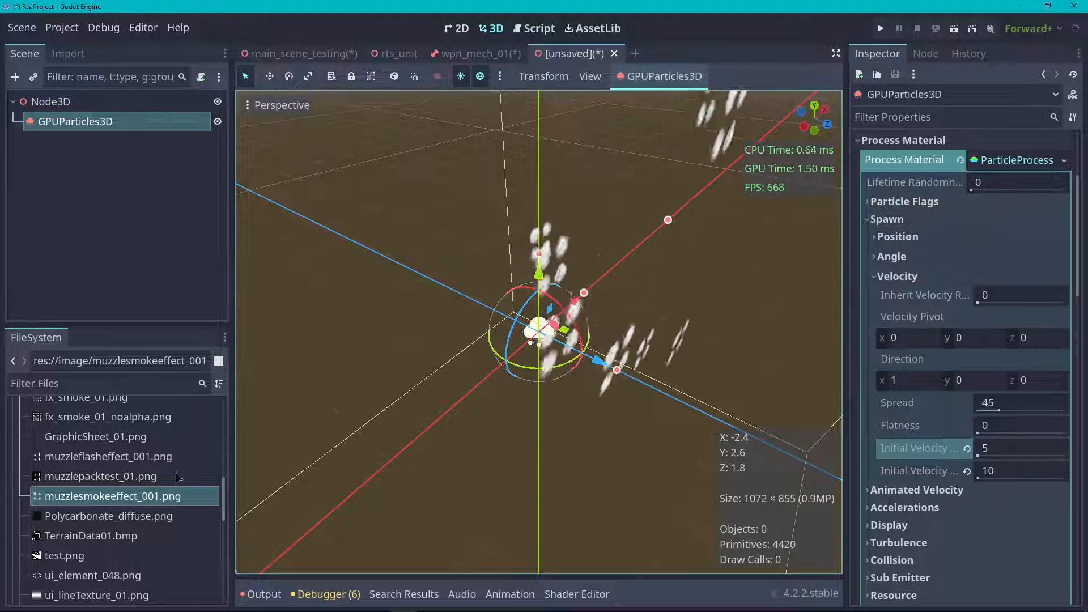
scroll(177, 478, up, 10)
scroll(142, 482, down, 3)
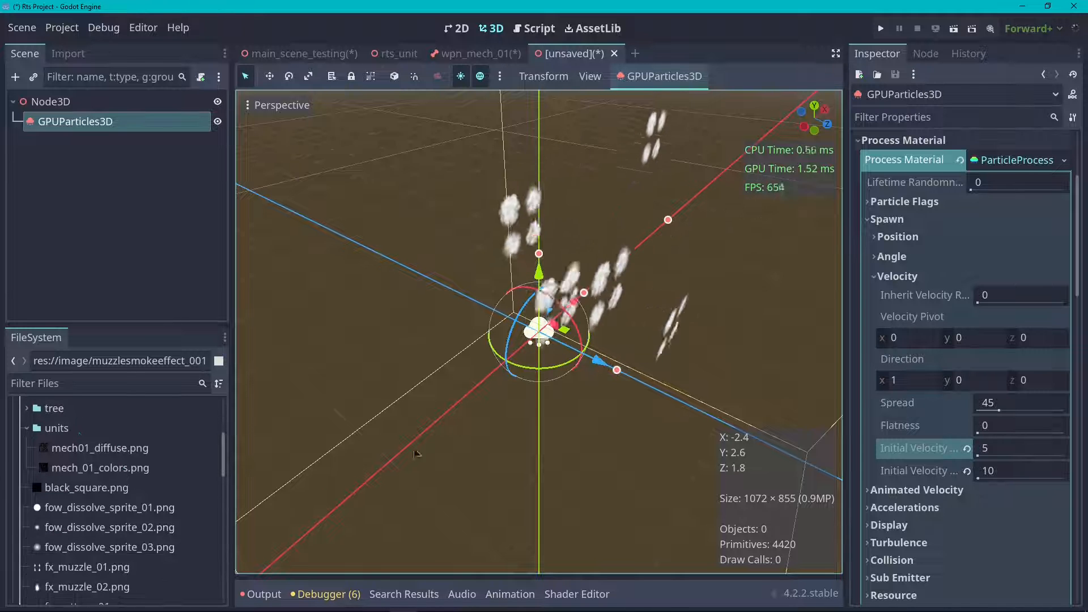
click(910, 380)
text(0)
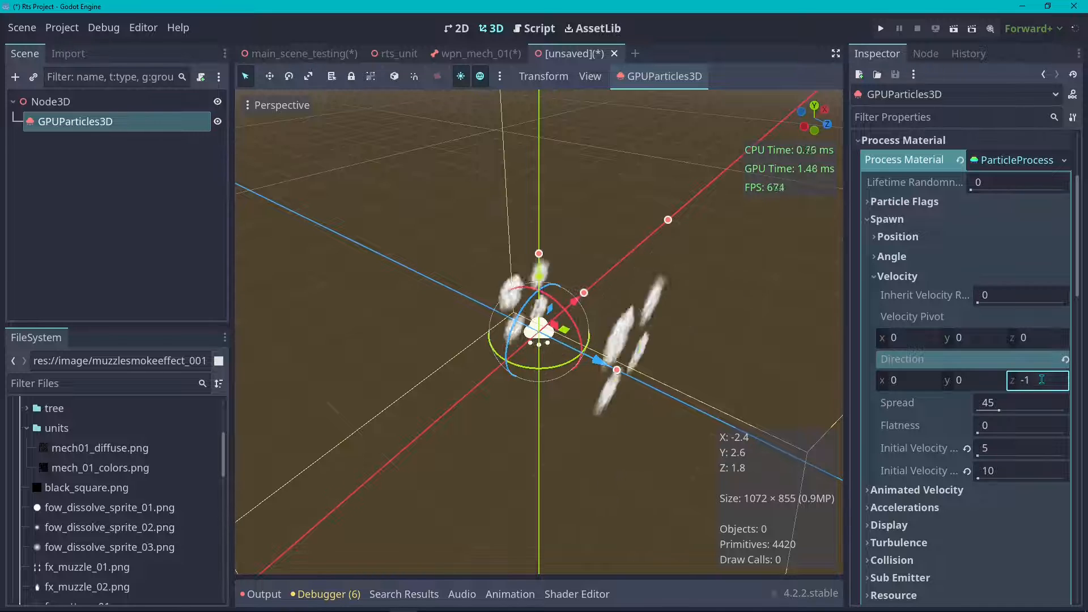
scroll(583, 251, down, 6)
middle_drag(583, 251, 601, 249)
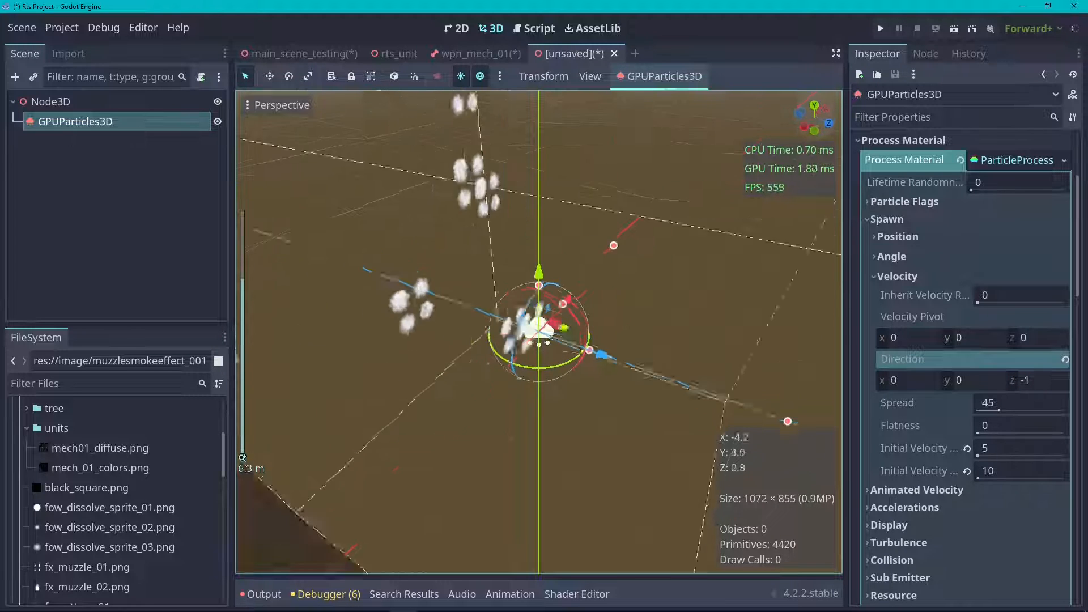
middle_drag(242, 456, 517, 297)
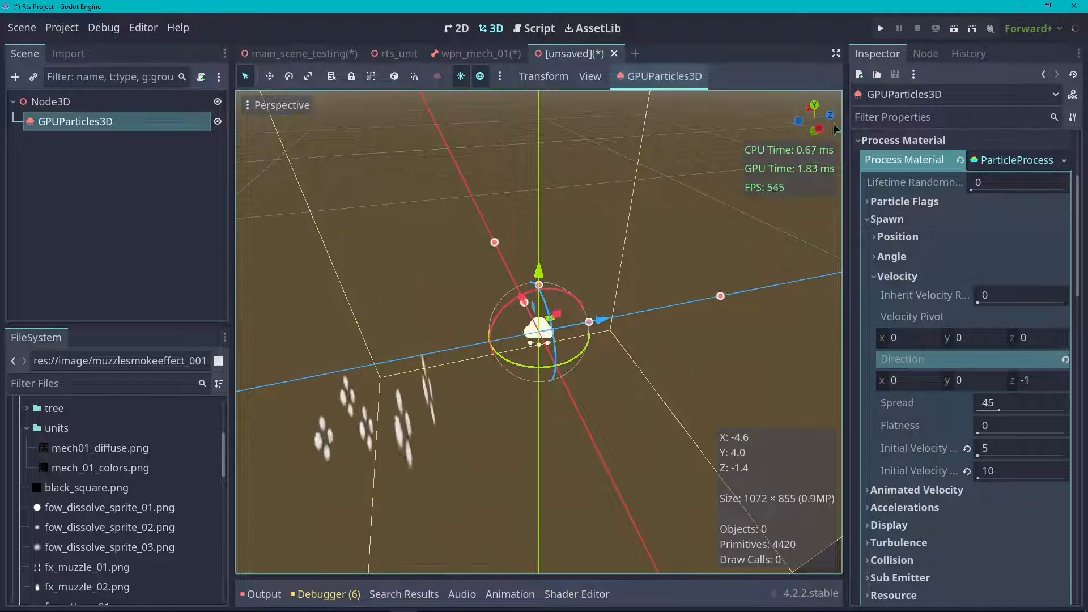
middle_drag(519, 225, 454, 223)
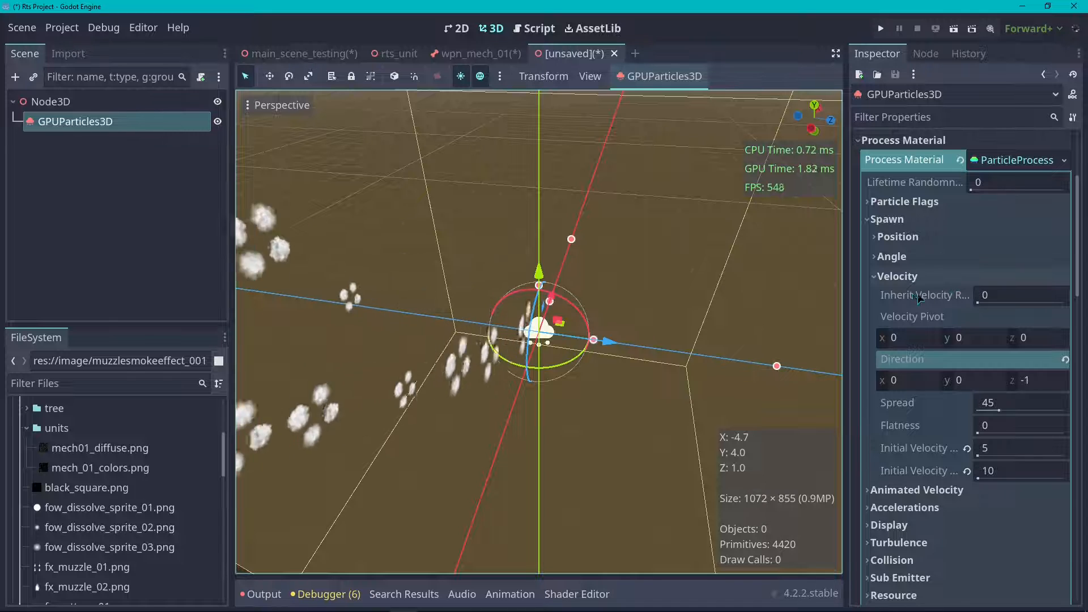
click(989, 276)
- Set the override material's billboard mode to Particle Billboard
scroll(989, 306, up, 4)
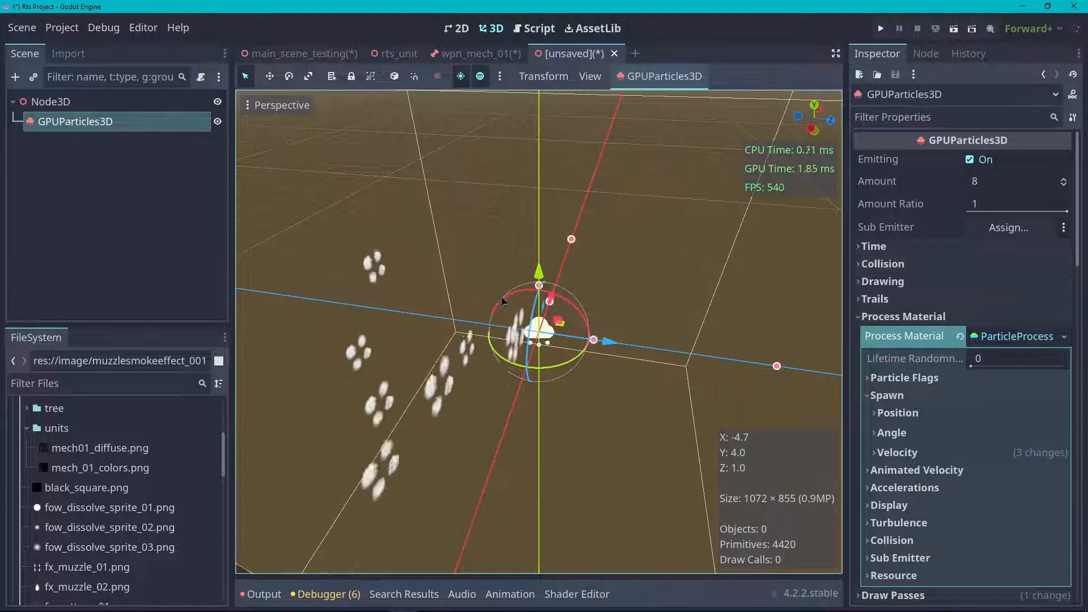
scroll(913, 318, down, 8)
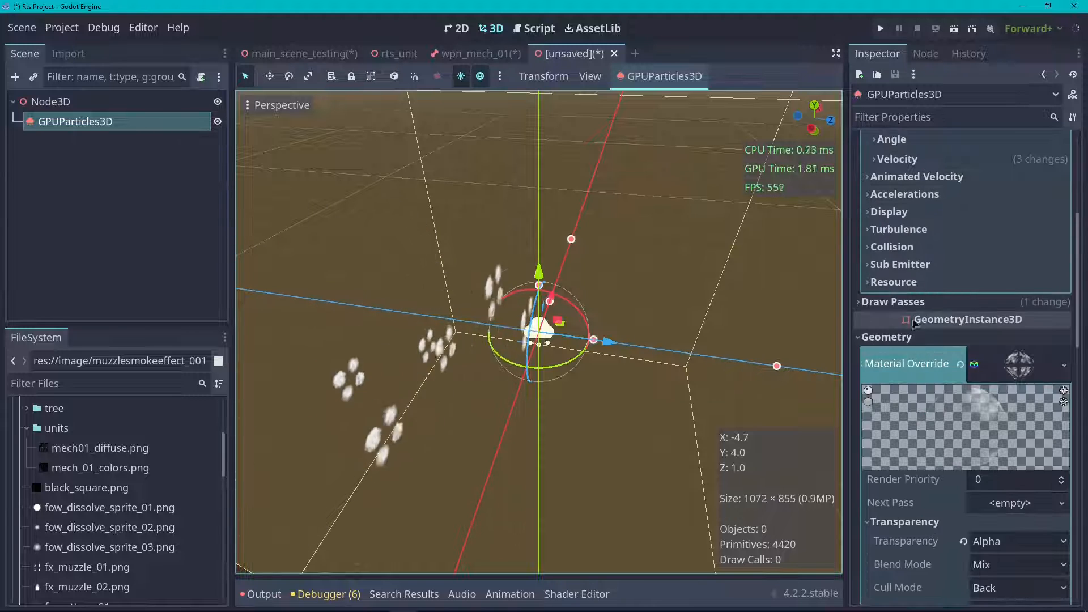
scroll(914, 319, down, 2)
scroll(928, 293, up, 6)
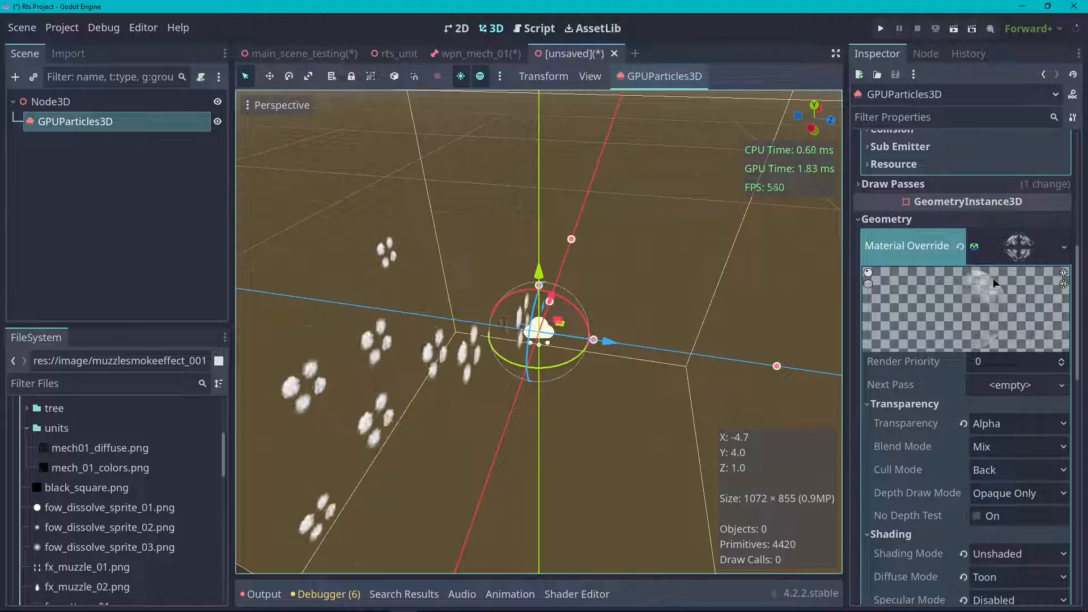
scroll(929, 334, down, 7)
scroll(938, 337, down, 3)
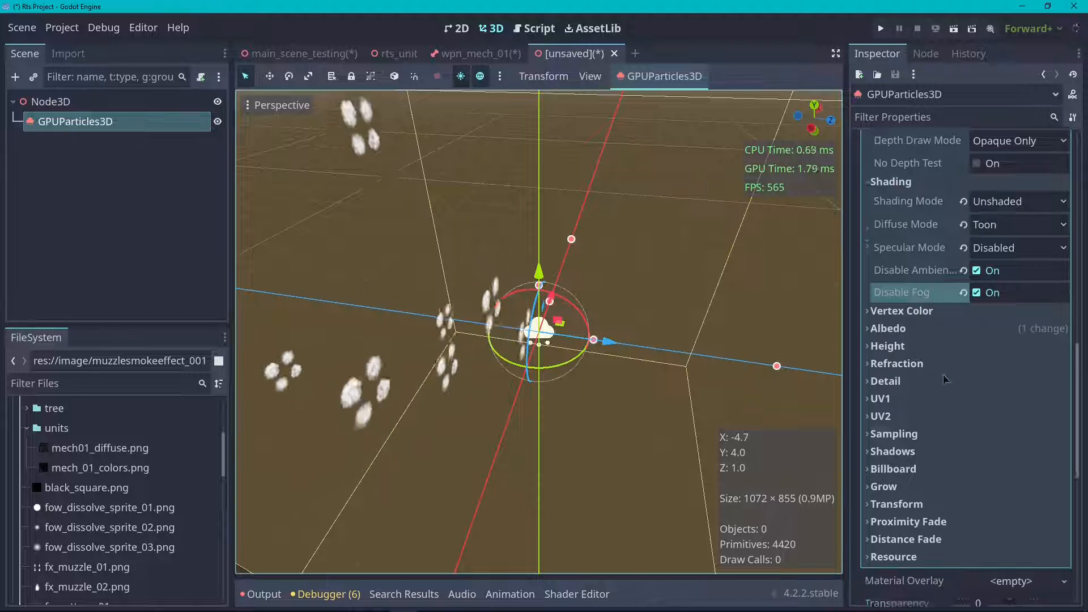
click(893, 351)
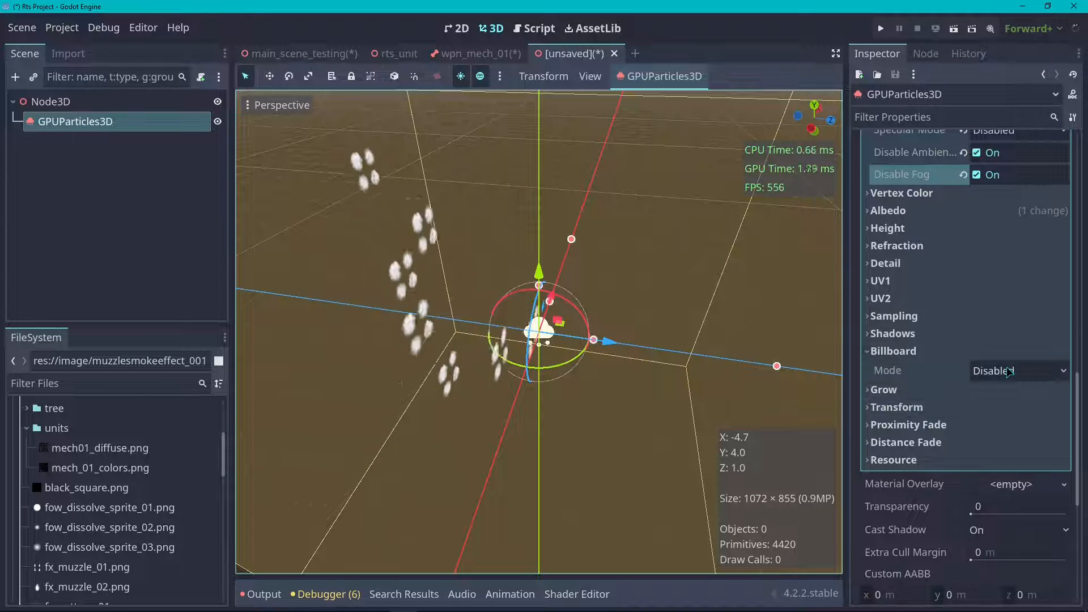
click(1013, 371)
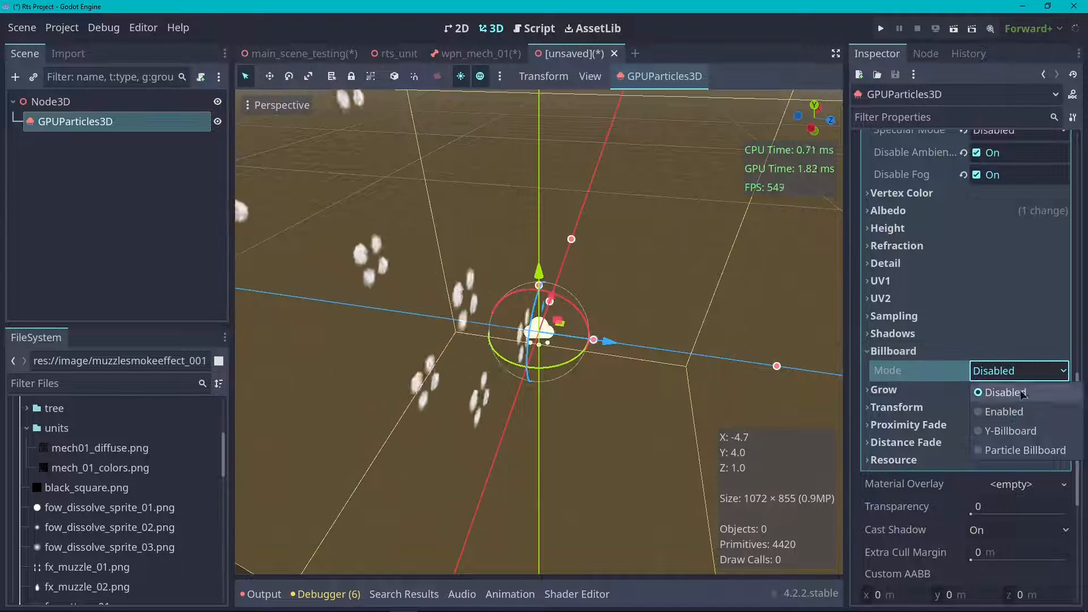
click(1014, 455)
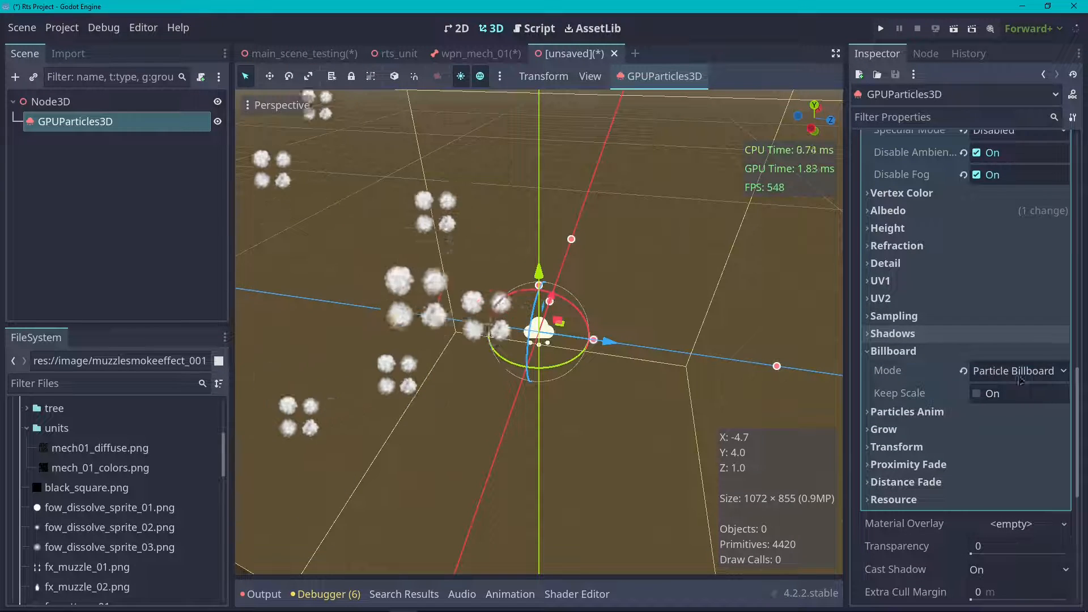
- Set the maximum animation offset in the process material's display settings to 1
scroll(586, 269, down, 8)
scroll(595, 275, up, 6)
scroll(596, 275, up, 1)
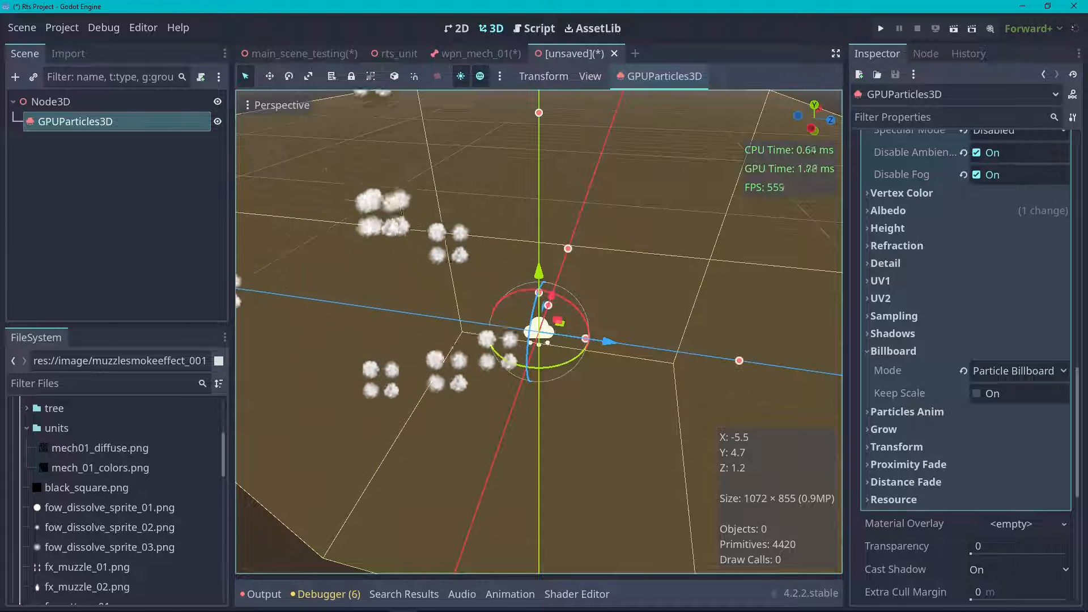
scroll(897, 432, up, 5)
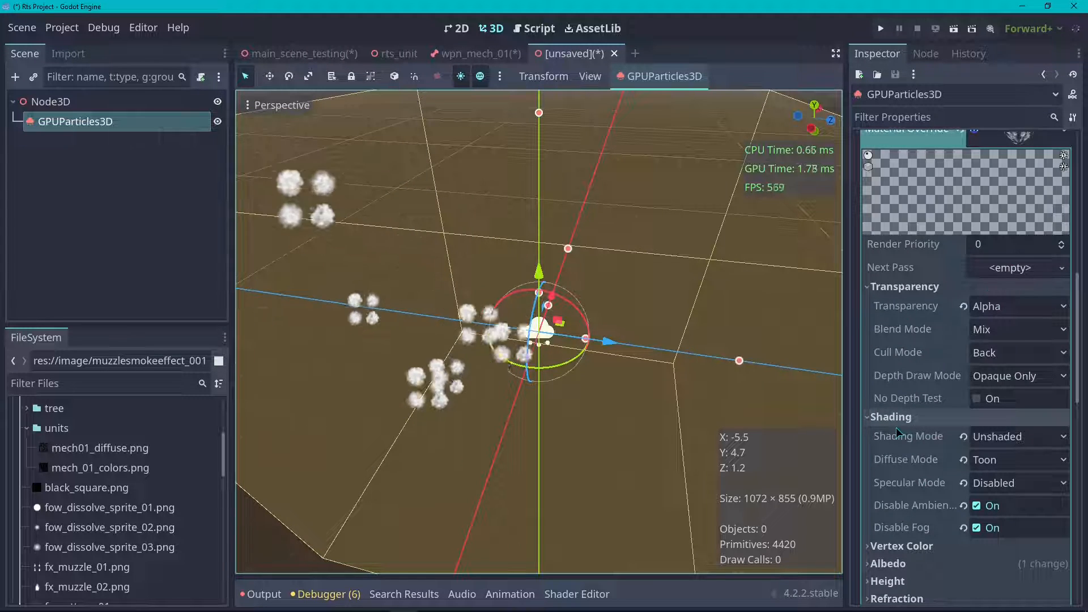
scroll(912, 363, up, 8)
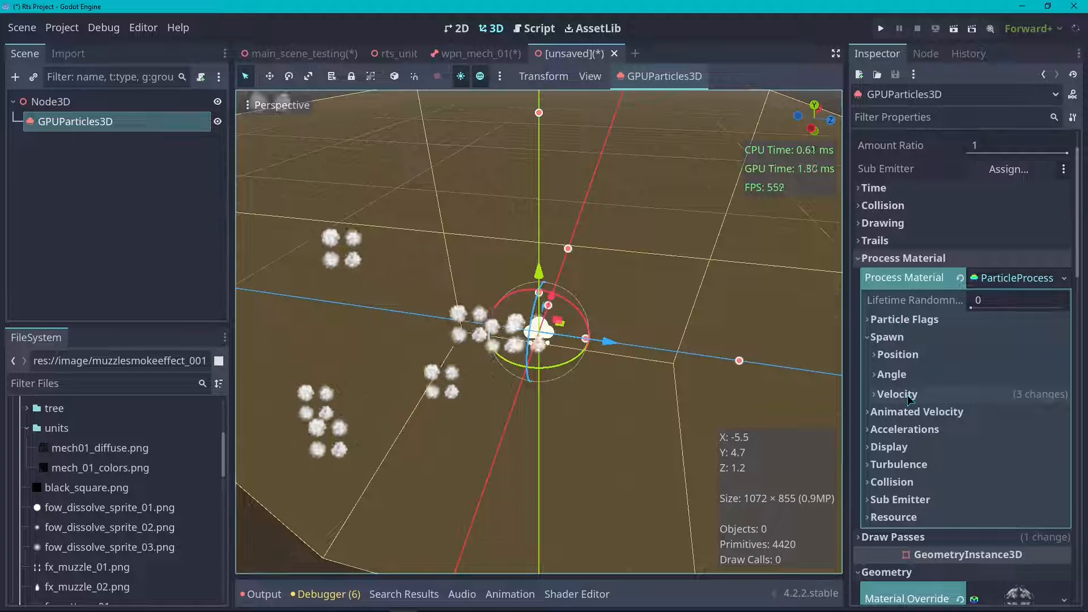
click(889, 447)
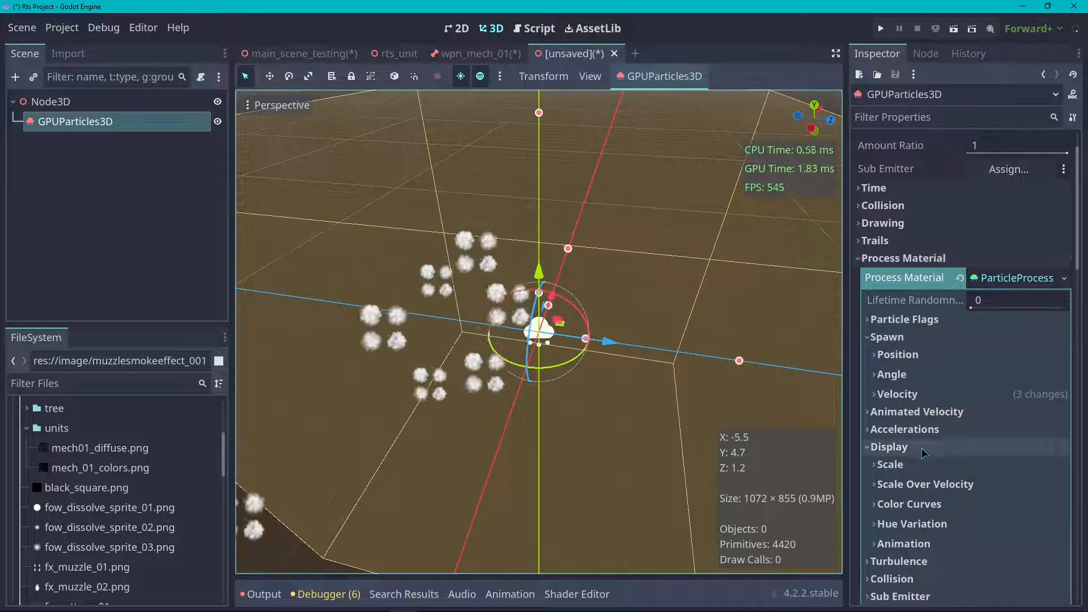
scroll(929, 385, down, 3)
click(921, 366)
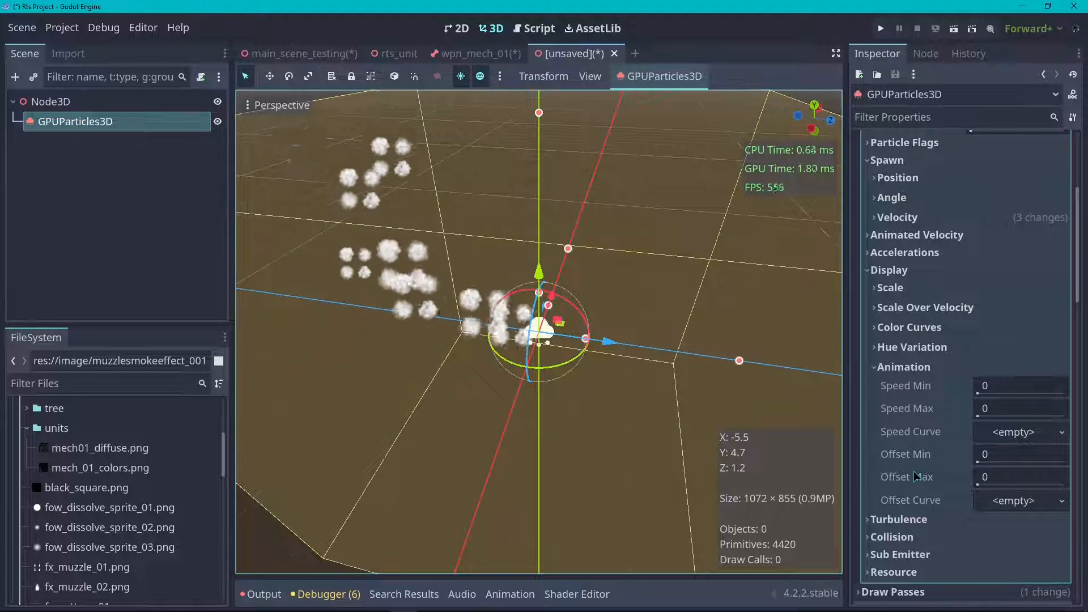
mouse_move(916, 476)
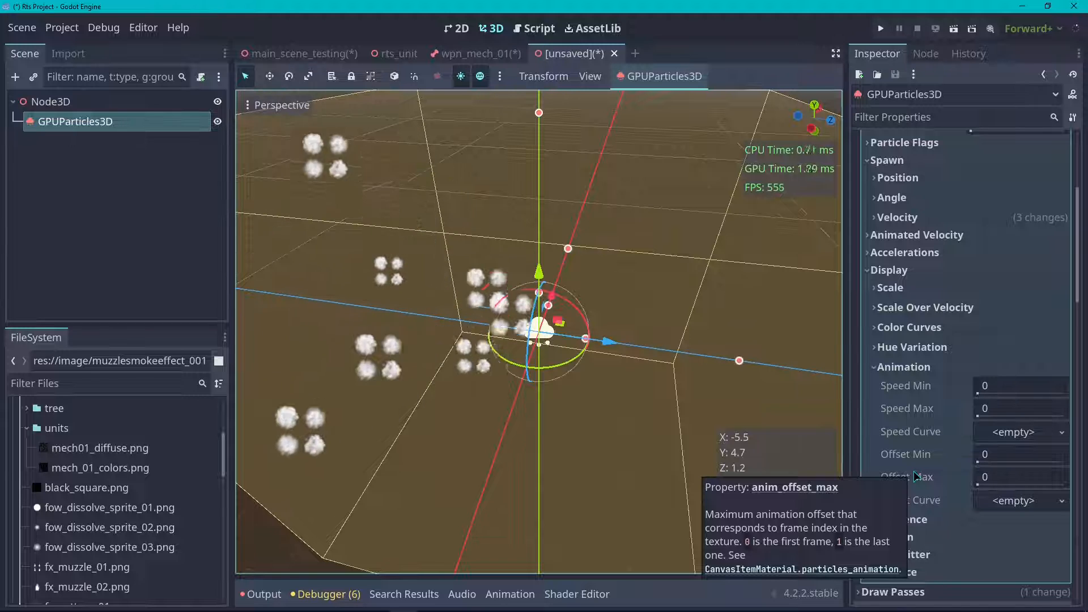
click(998, 477)
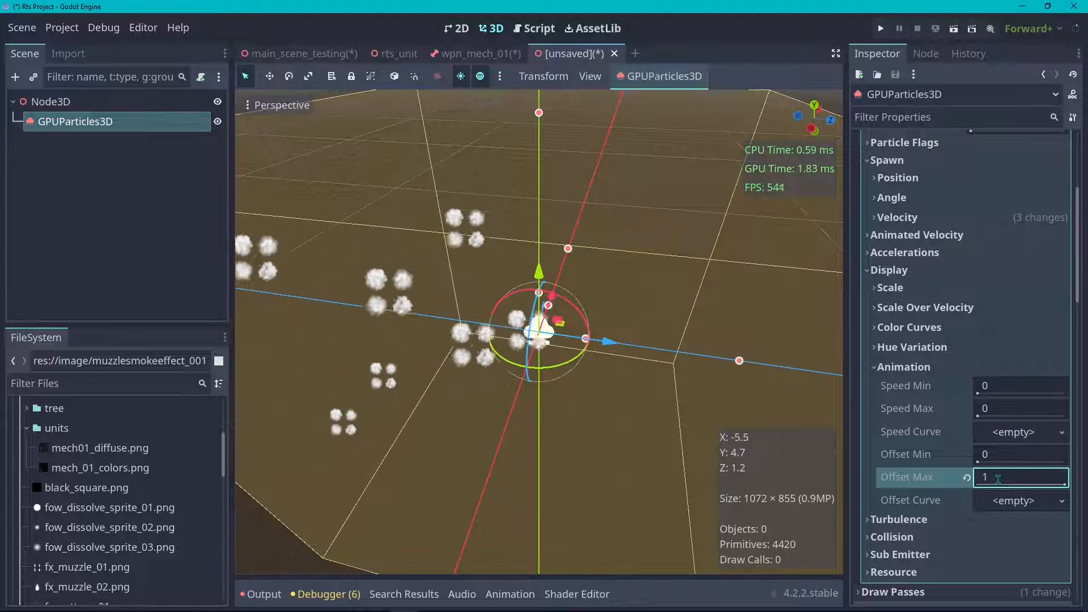
key(Return)
- Set the override material's particle animation to 2 horizontal and 2 vertical frames so each particle shows a single sprite
scroll(928, 340, down, 15)
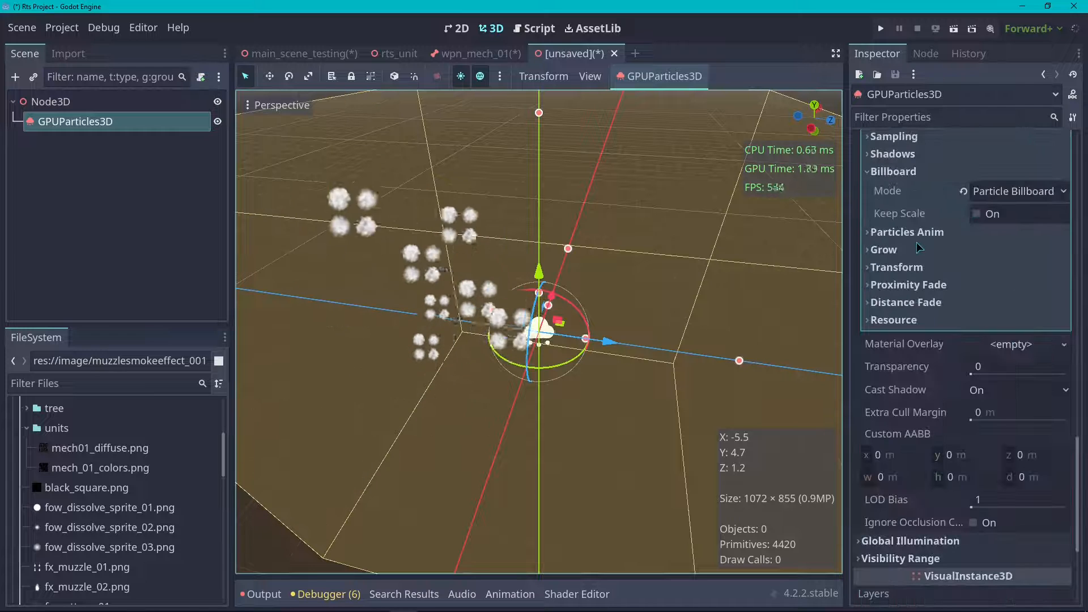
click(958, 234)
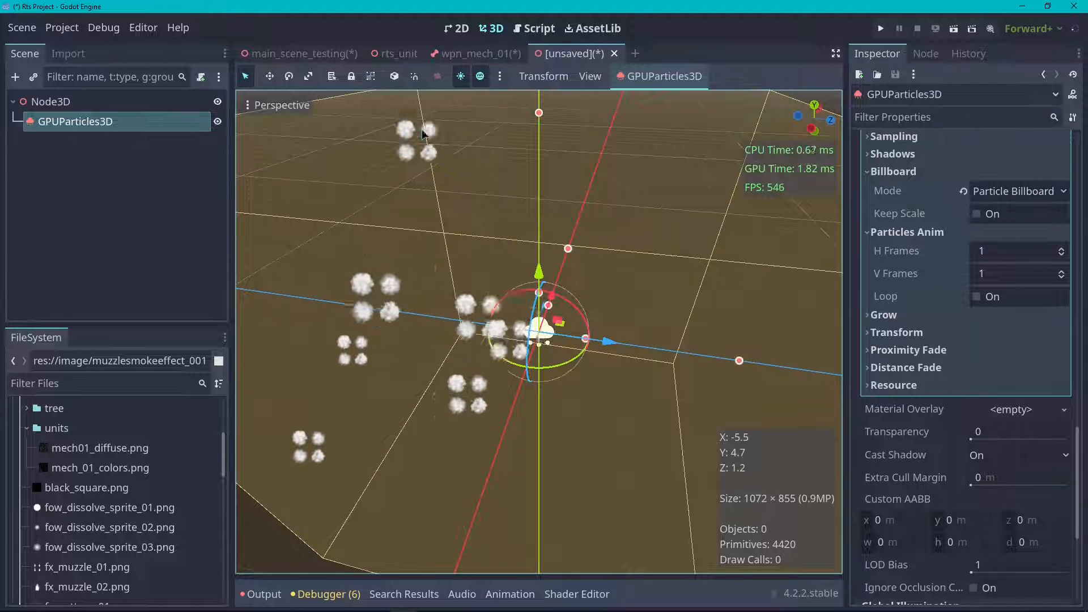
click(1005, 252)
text(2)
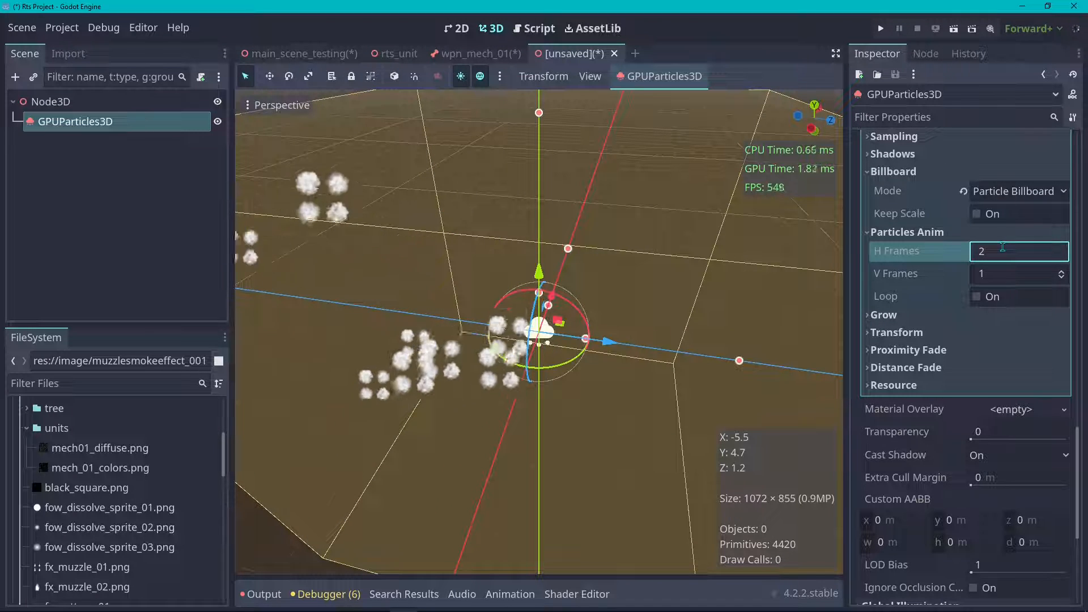
key(Tab)
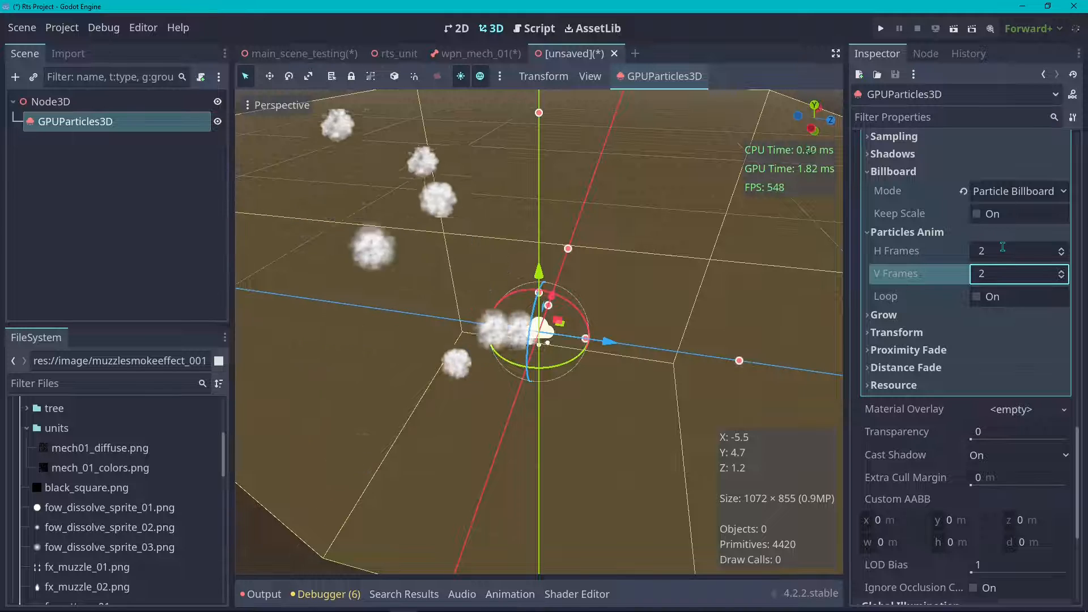
scroll(423, 279, up, 3)
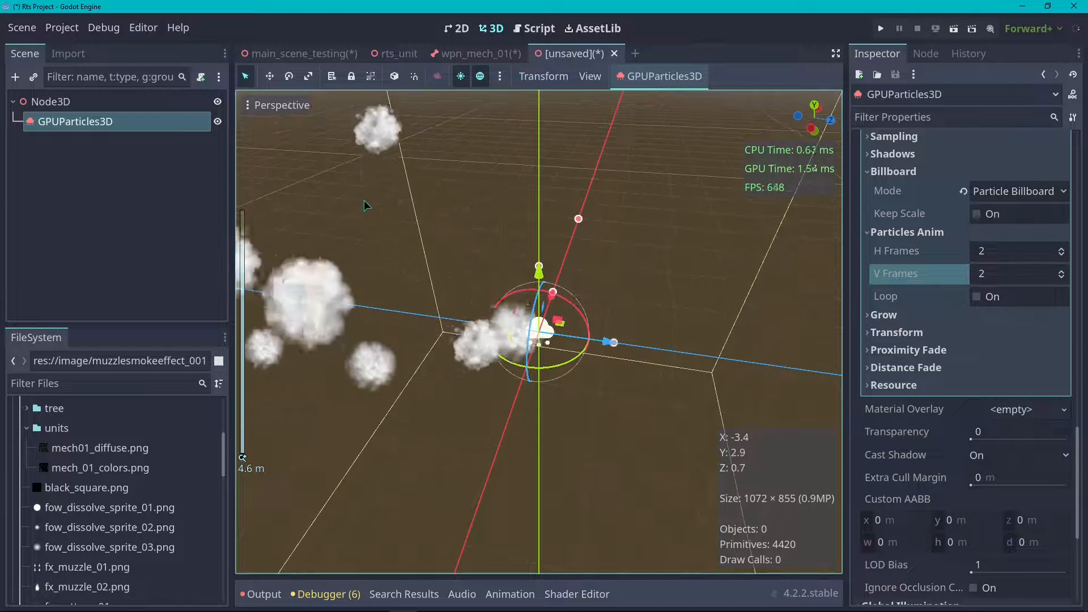
- Reset the process material's maximum animation offset to compare the sprite variation, and set it back to 1
scroll(907, 348, up, 15)
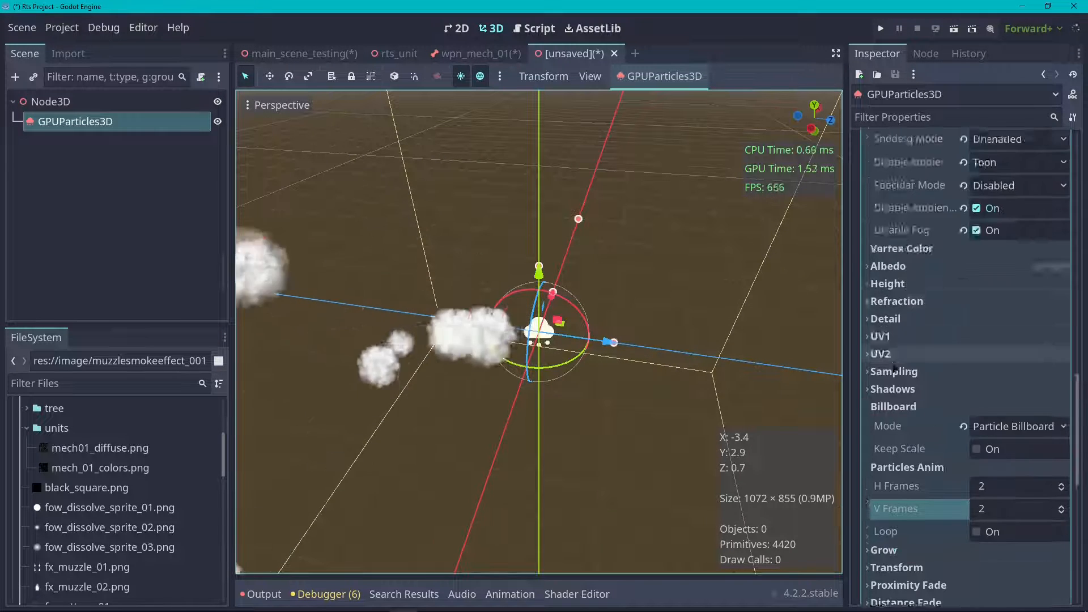
scroll(906, 348, down, 3)
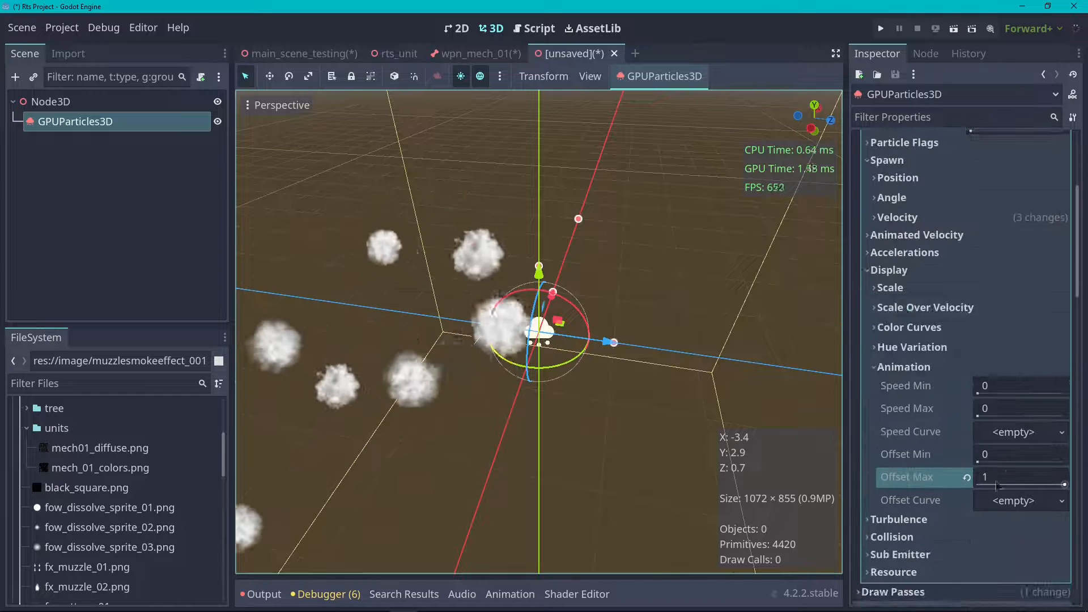
click(968, 479)
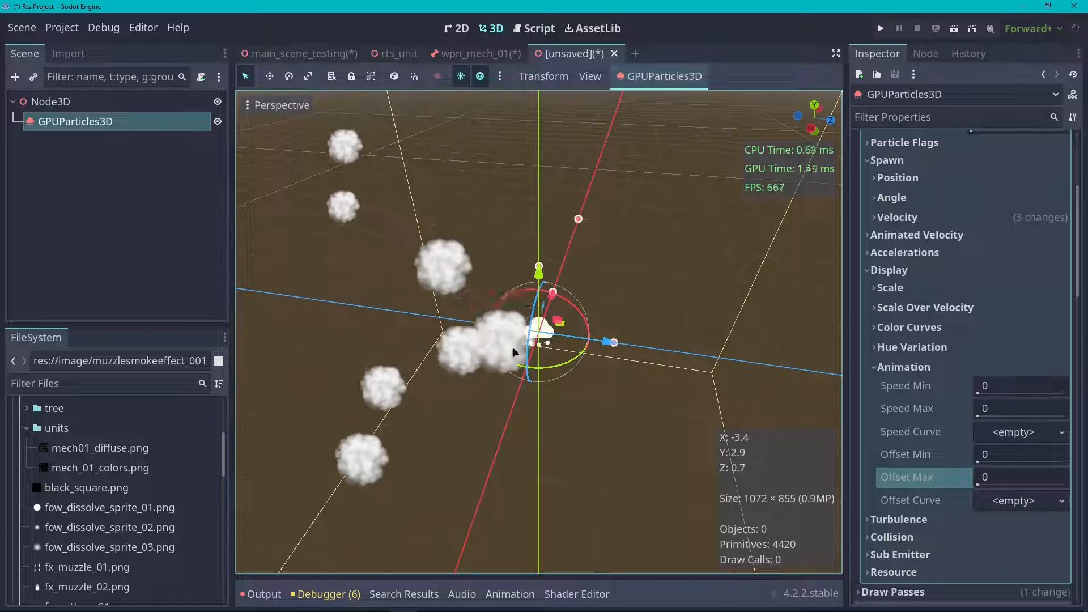
click(1013, 476)
text(1)
key(Return)
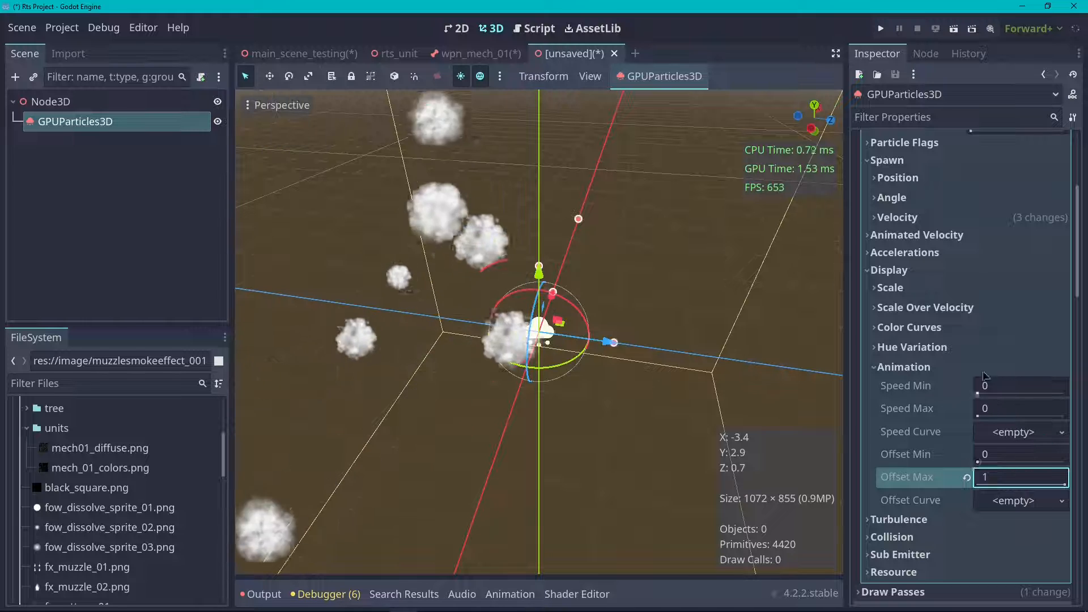
- Try a maximum and minimum animation speed of 1 for the particles, and reset both values
click(1014, 409)
text(1)
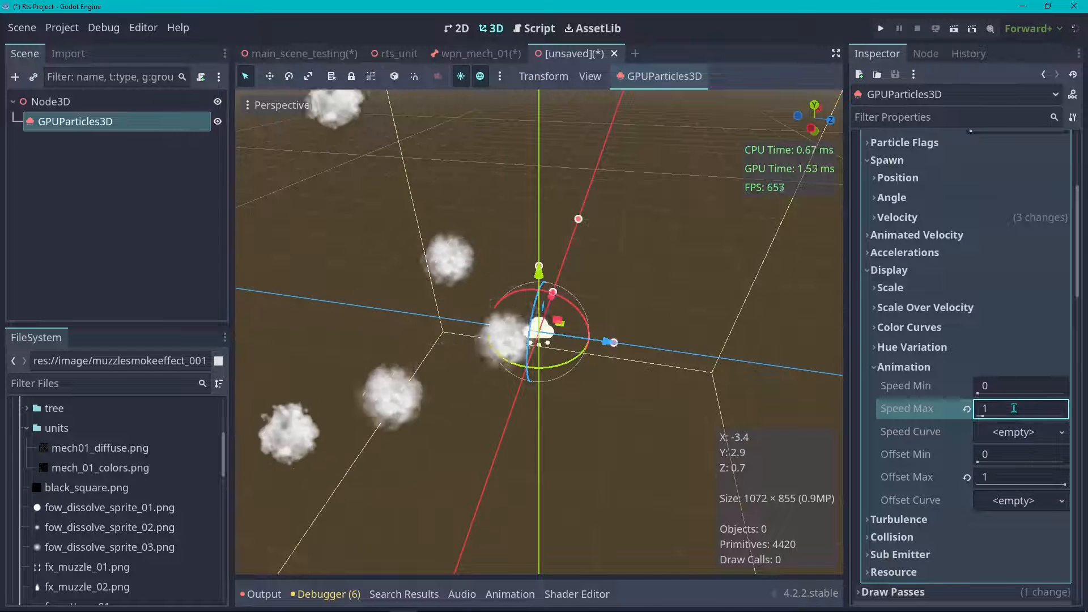
key(Return)
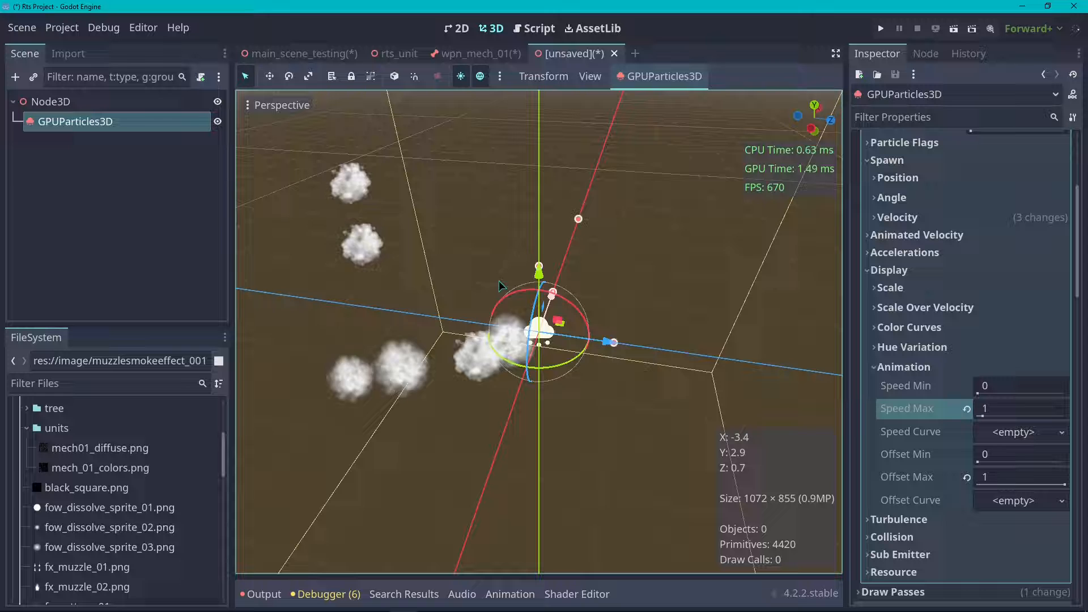
click(1020, 386)
text(1)
key(Return)
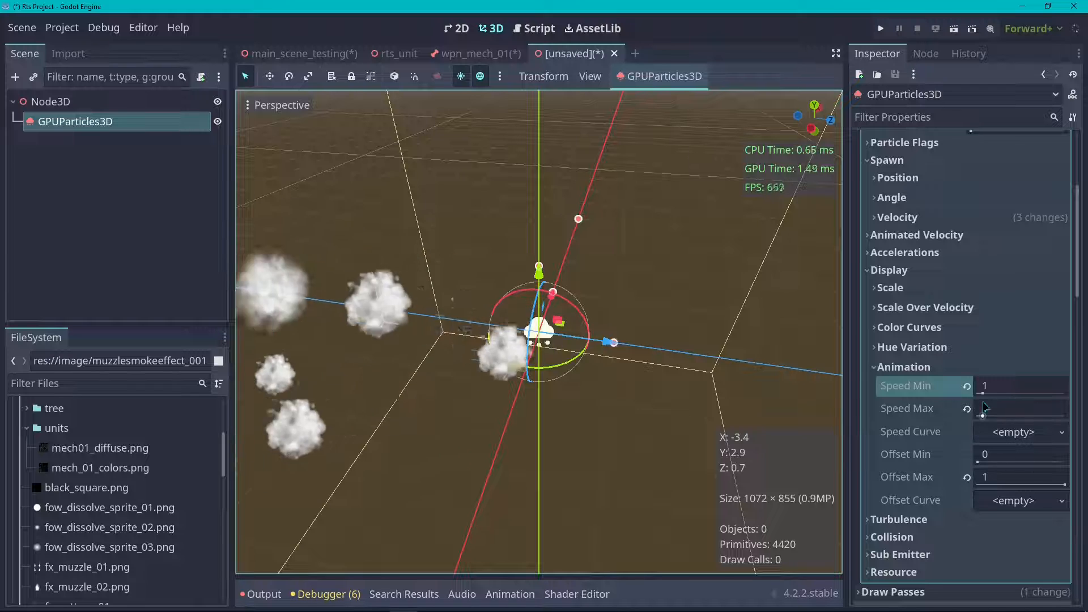
click(967, 409)
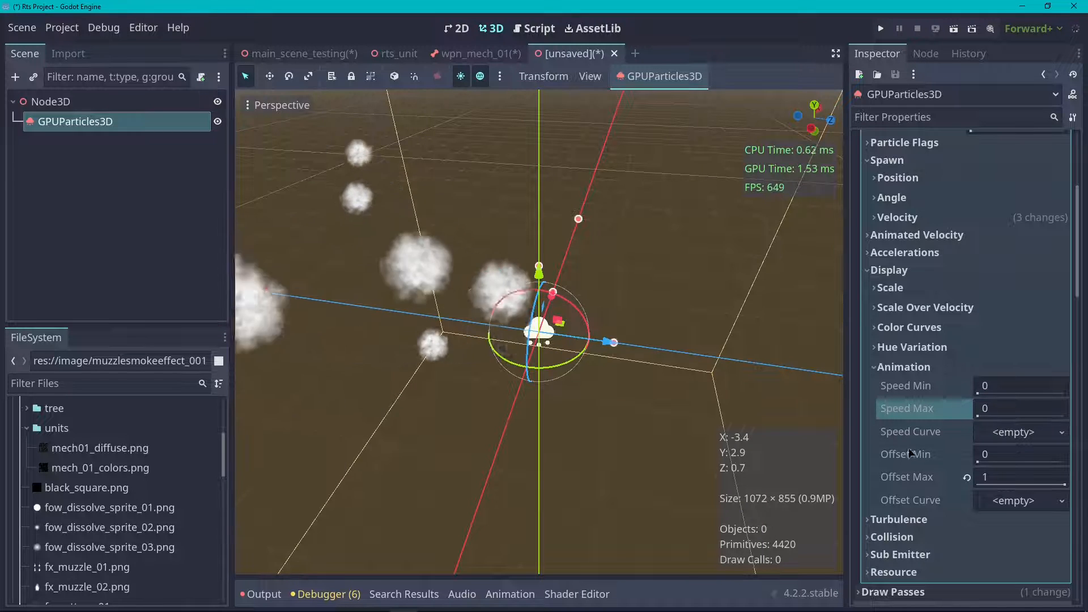
- Review the override material's billboard and particle animation settings and the process material's spawn position and angle settings
scroll(506, 309, down, 3)
scroll(505, 309, up, 2)
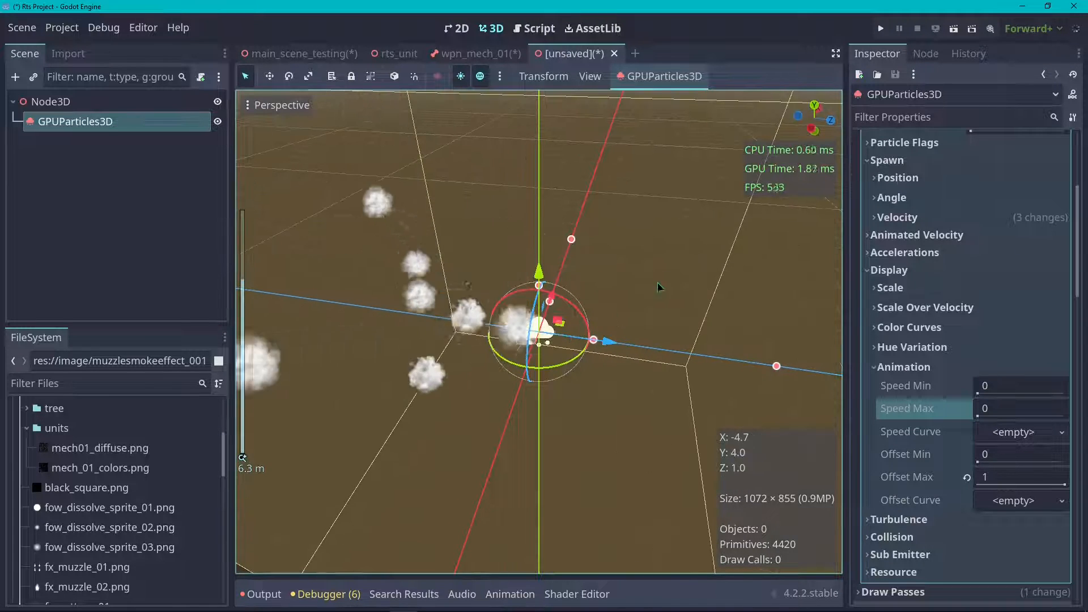
scroll(918, 348, down, 10)
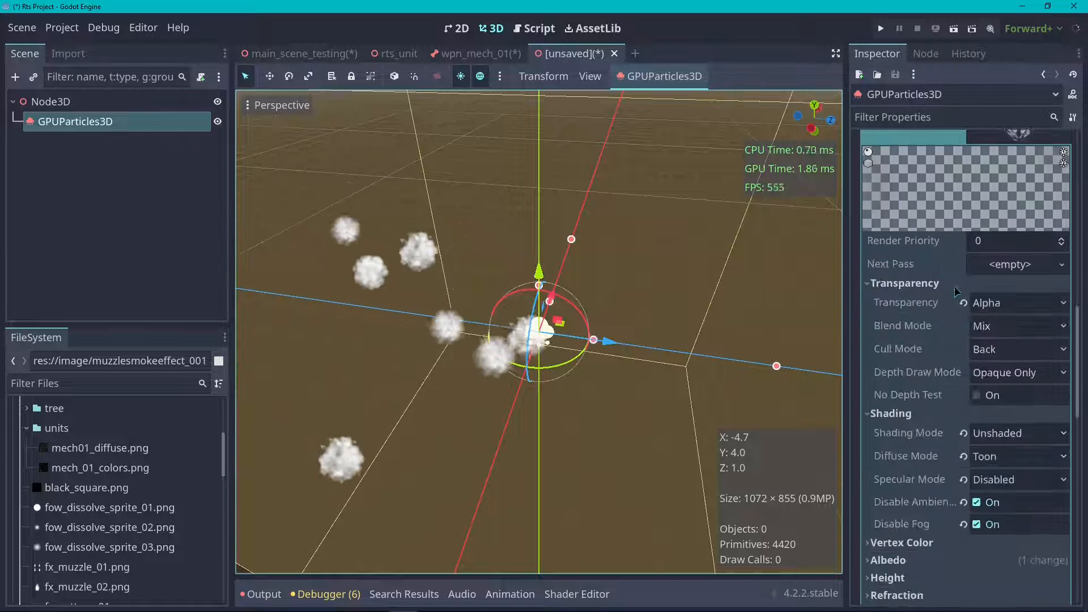
scroll(918, 349, down, 6)
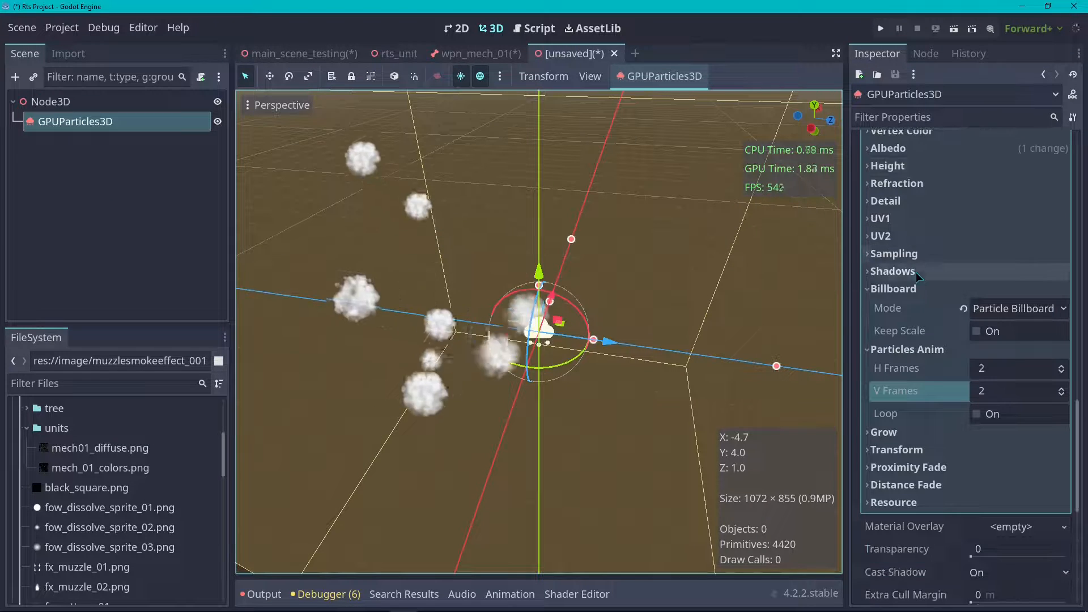
scroll(906, 369, up, 18)
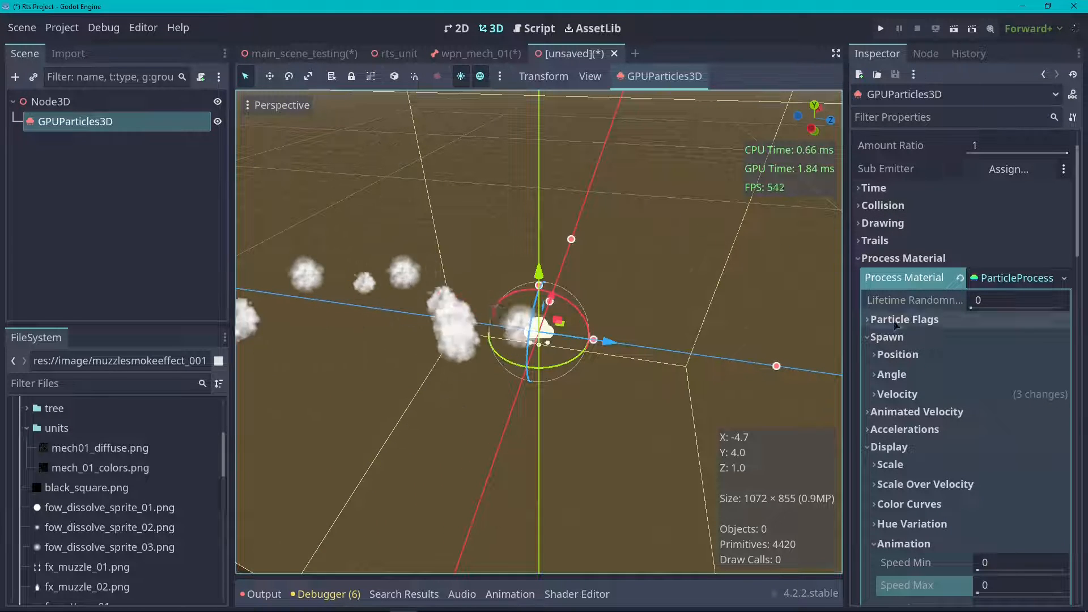
click(900, 355)
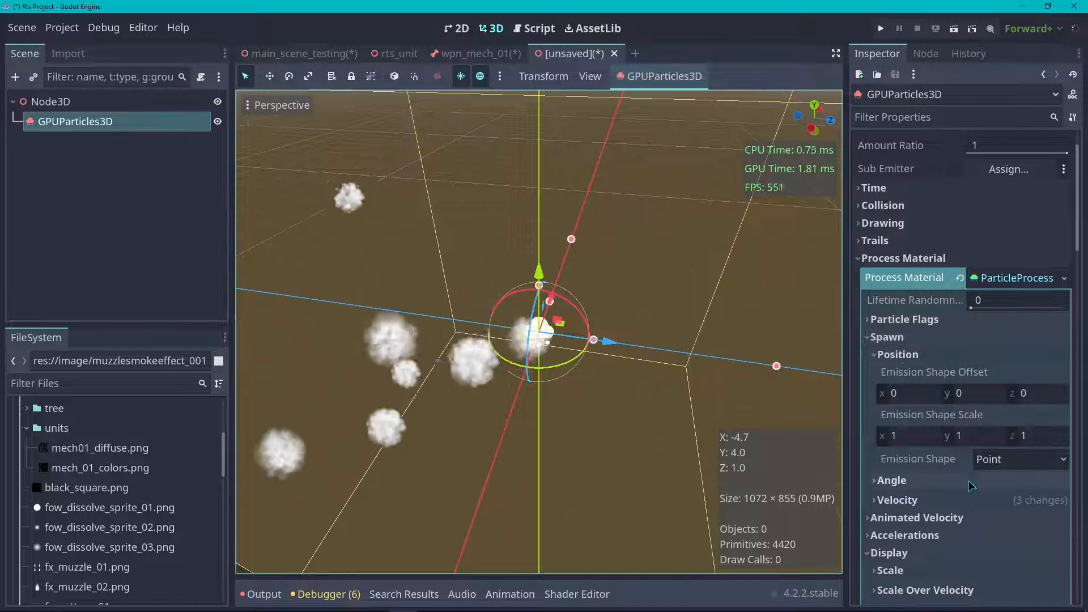
click(901, 355)
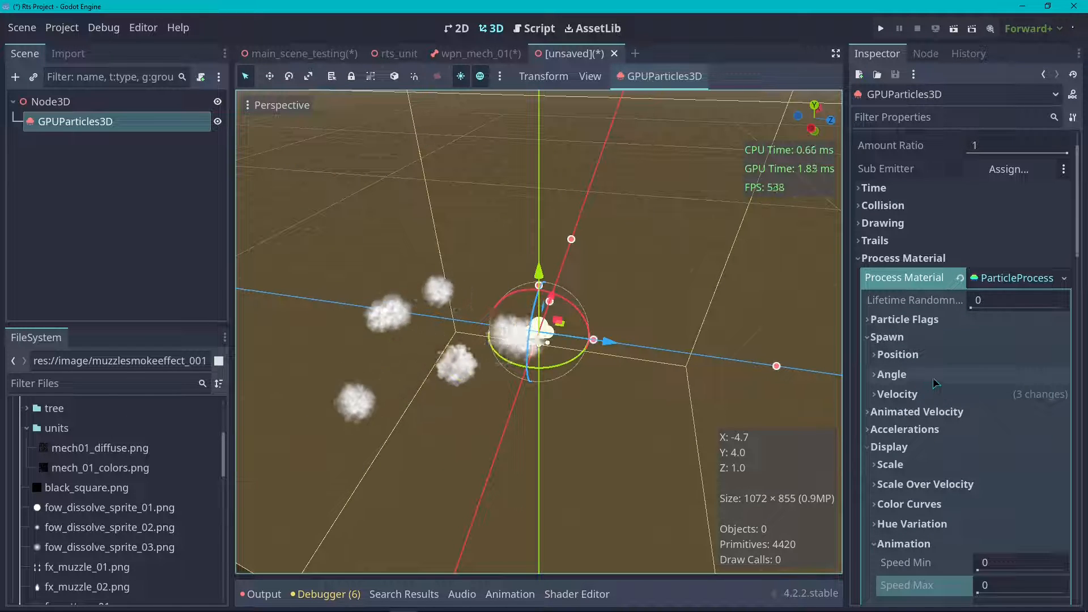
click(909, 374)
click(909, 374)
- Set the spread in the process material's spawn velocity settings to 25
click(897, 393)
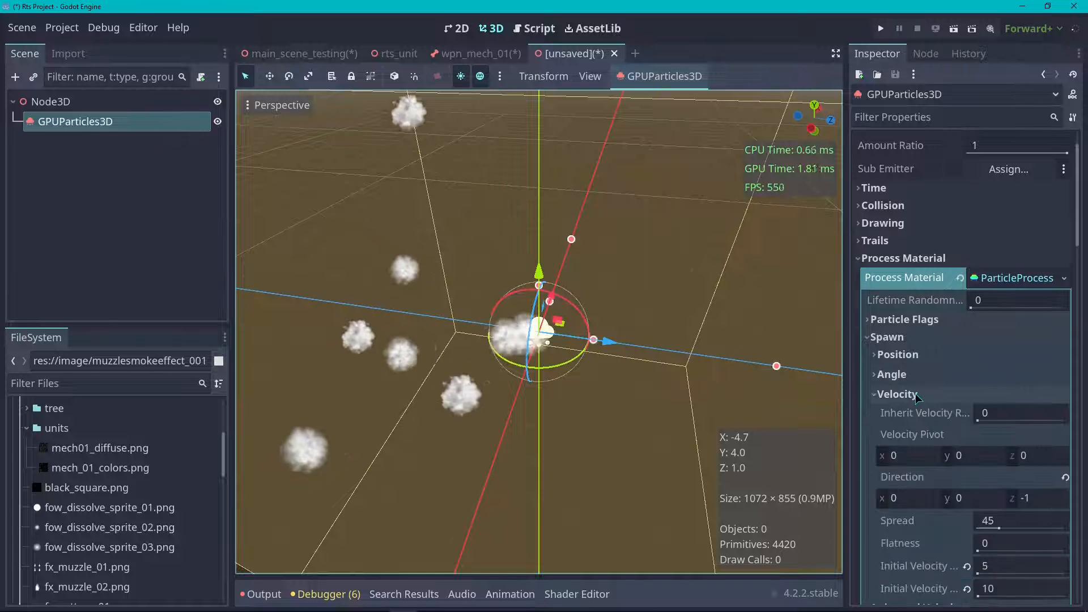
scroll(894, 373, down, 5)
scroll(893, 373, up, 2)
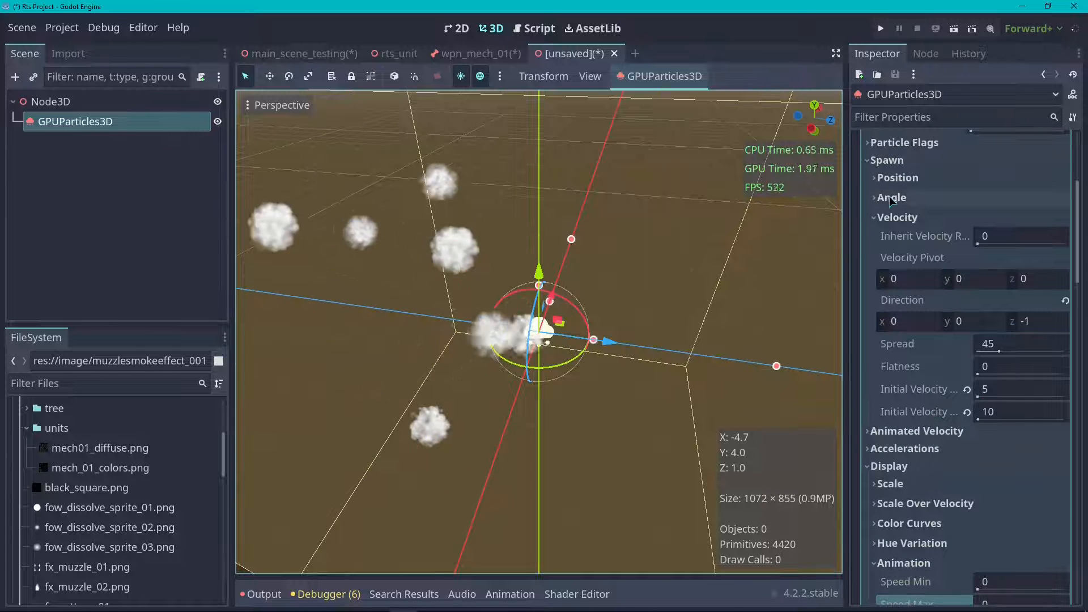
scroll(963, 435, up, 2)
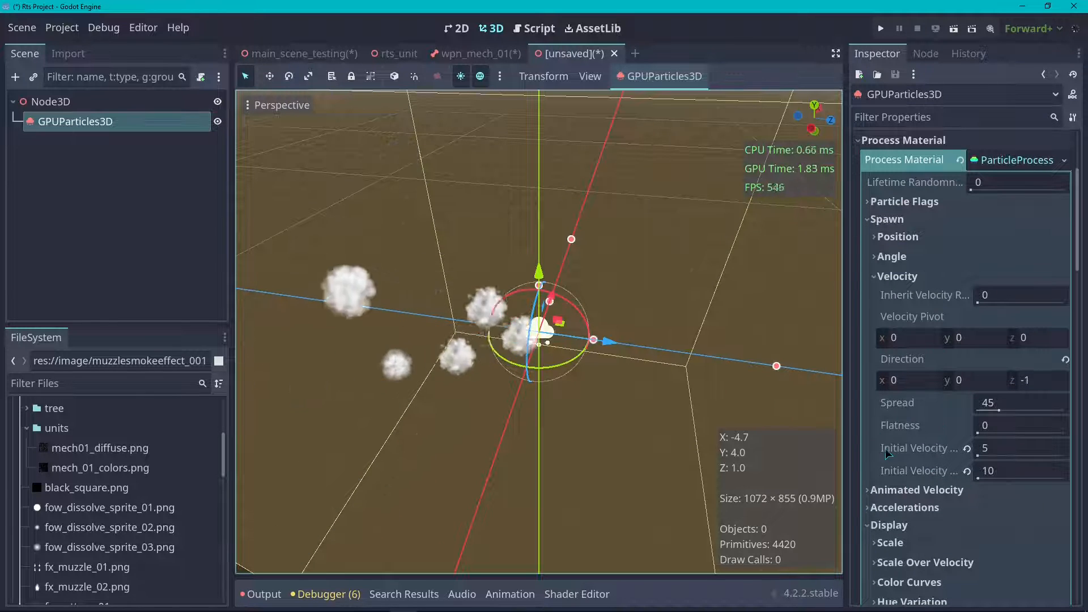
click(1020, 402)
text(25)
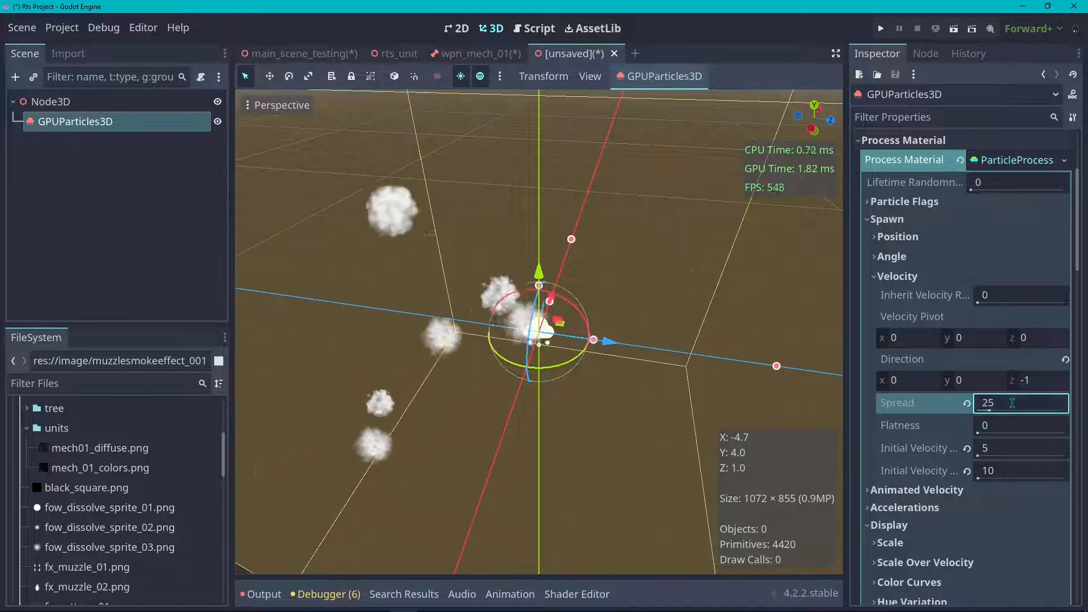
key(Return)
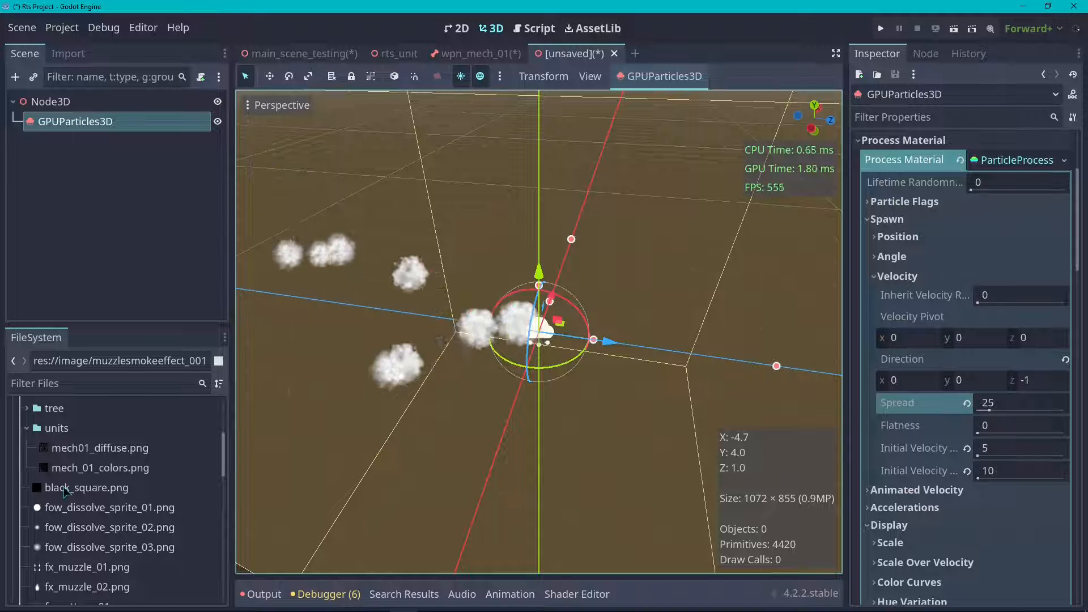
- Add the rts_mech_01.glb model to the scene and move it beside the particle emitter as a size reference
scroll(66, 510, up, 3)
click(19, 481)
scroll(85, 498, down, 5)
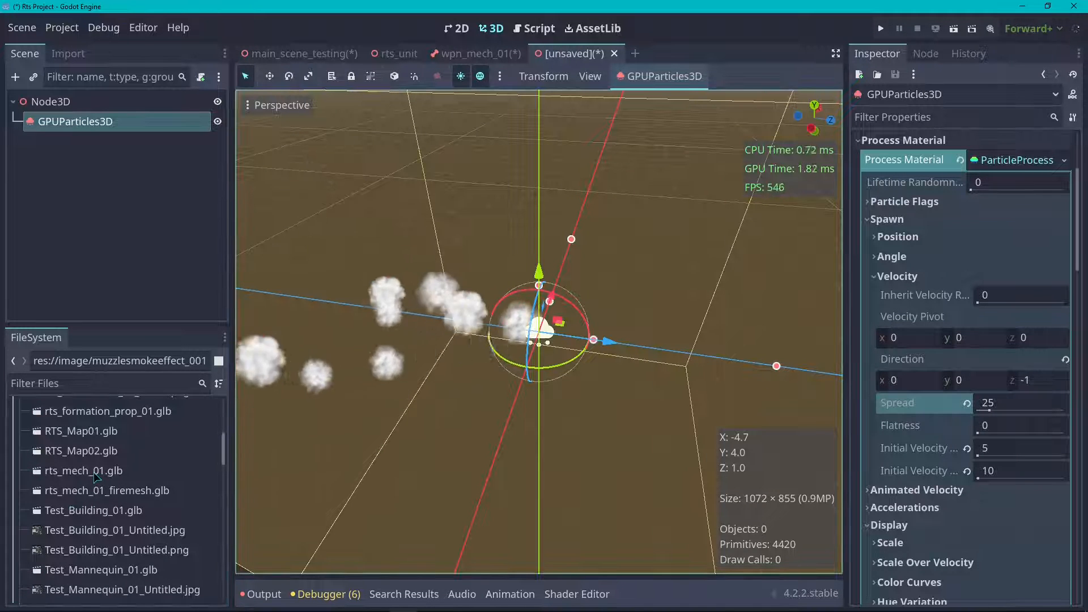
drag(95, 473, 130, 111)
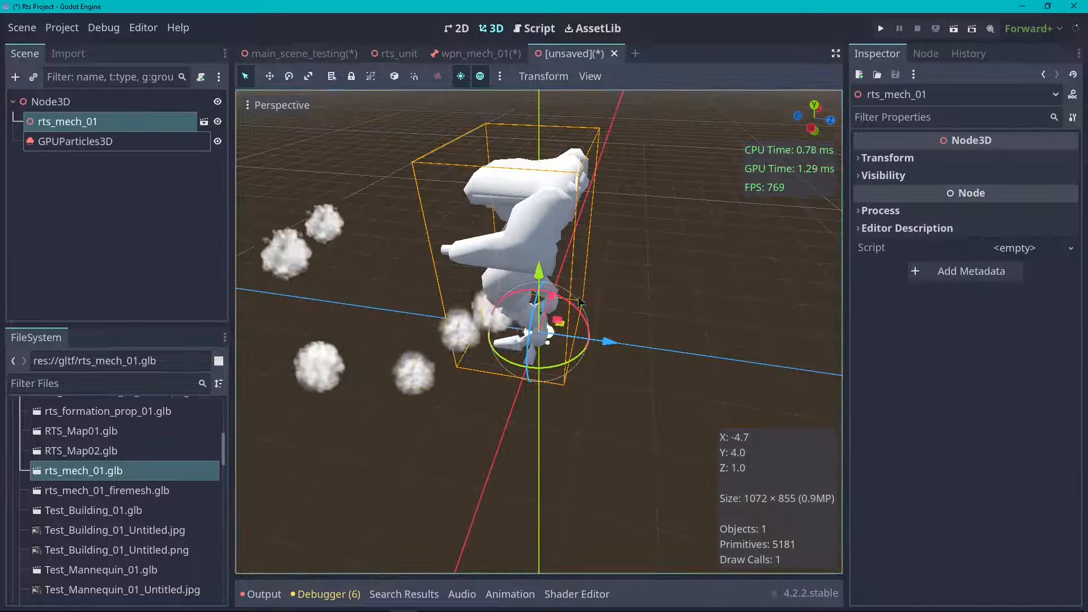
drag(558, 321, 650, 429)
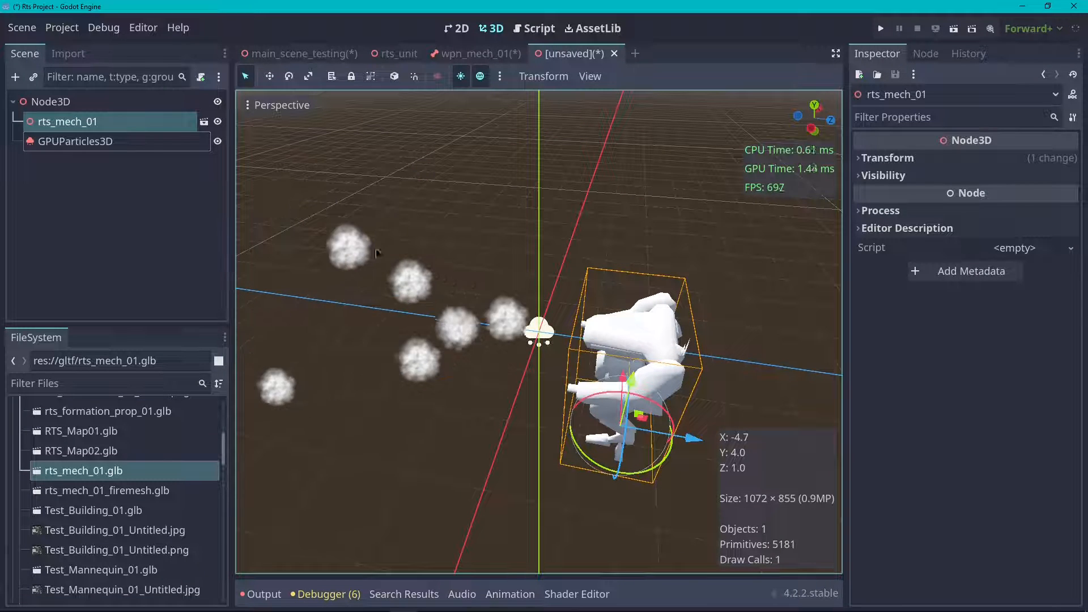
- Select the GPUParticles3D emitter, expand its display scale settings, and open the Pass 1 draw mesh's properties
click(112, 142)
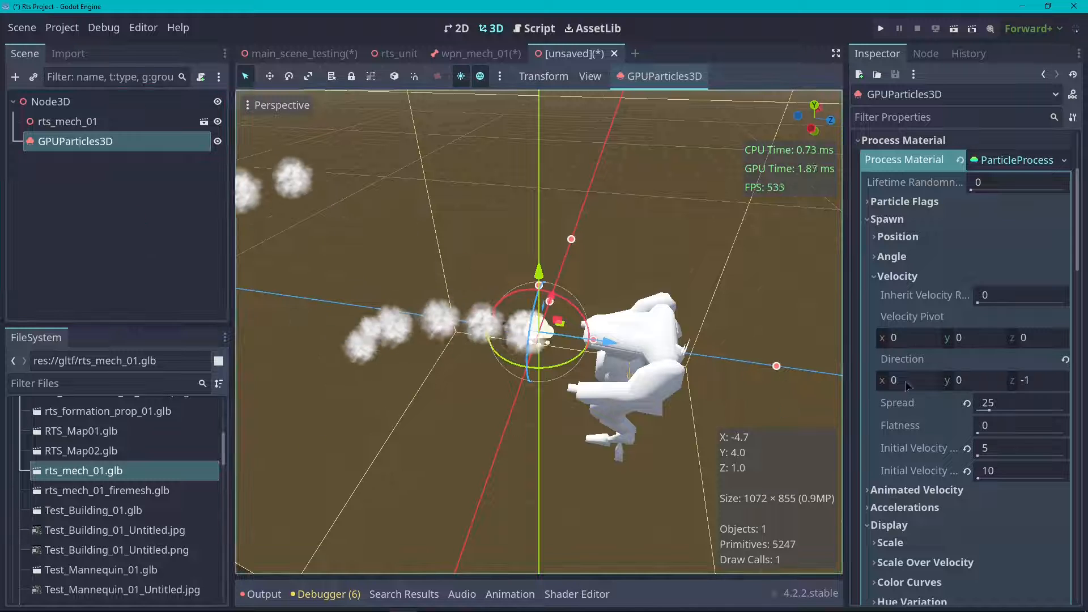
scroll(963, 340, up, 3)
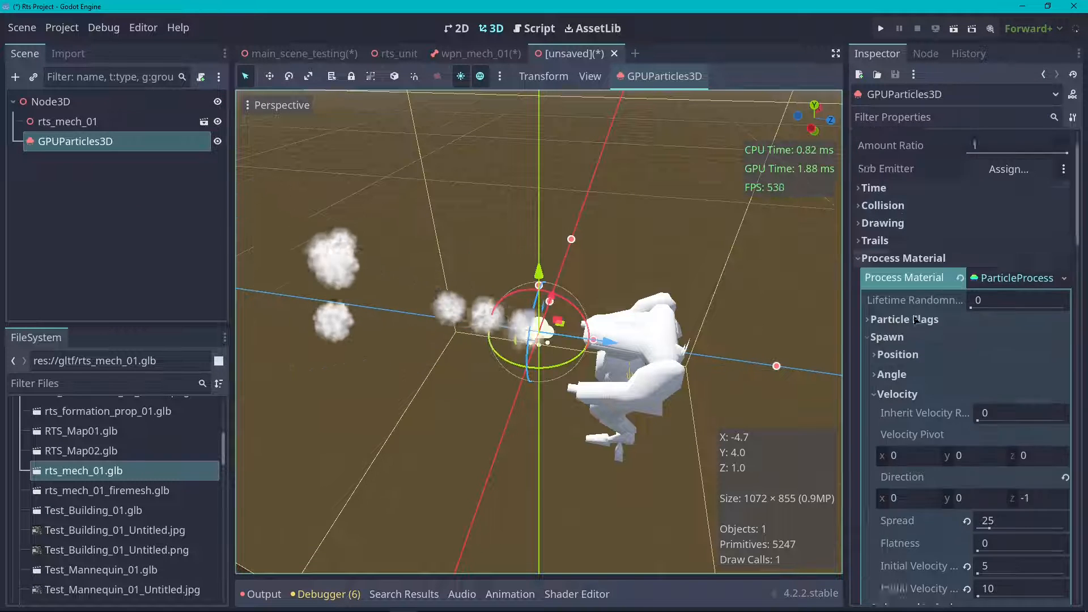
scroll(924, 396, down, 4)
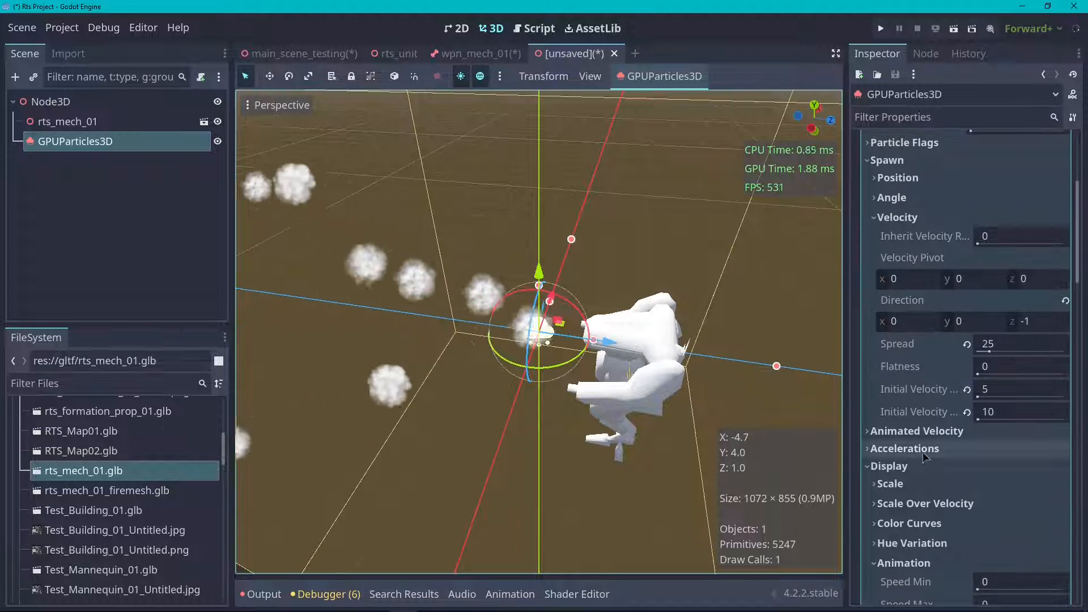
scroll(952, 294, down, 4)
click(958, 308)
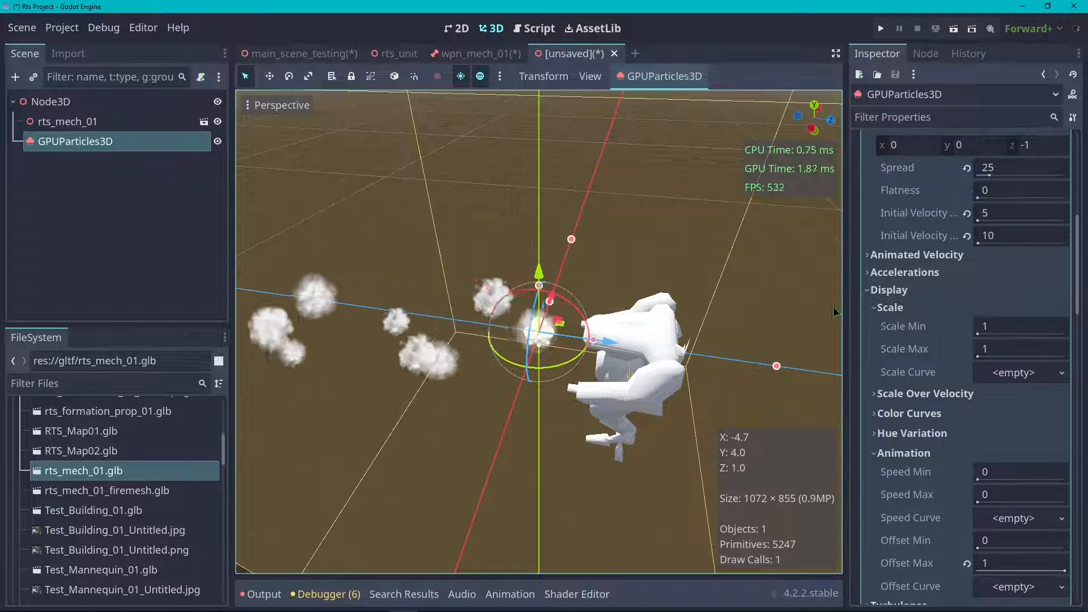
scroll(917, 462, up, 3)
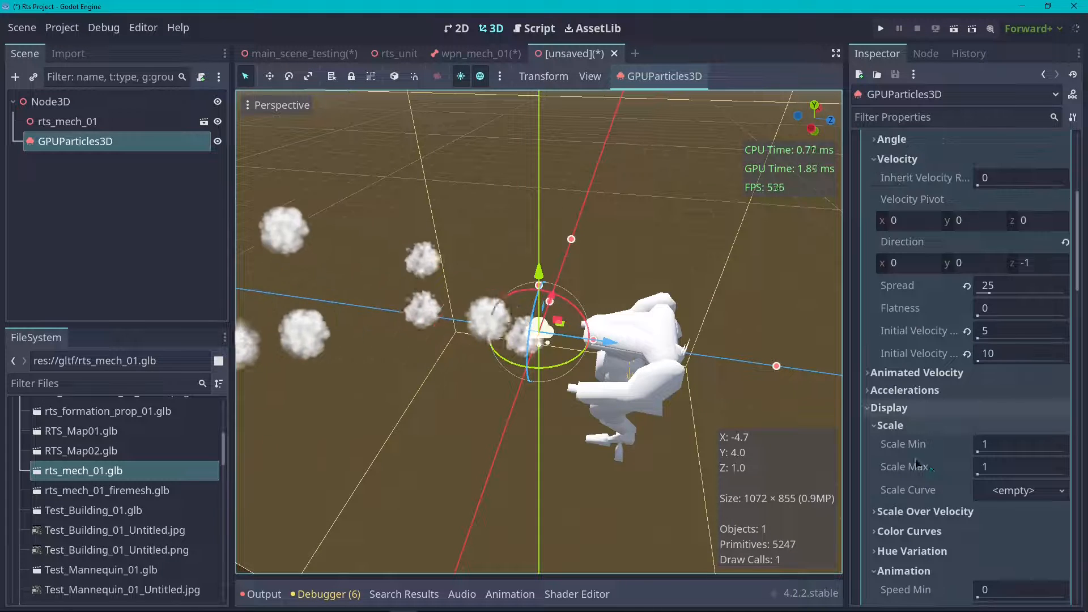
scroll(933, 302, down, 15)
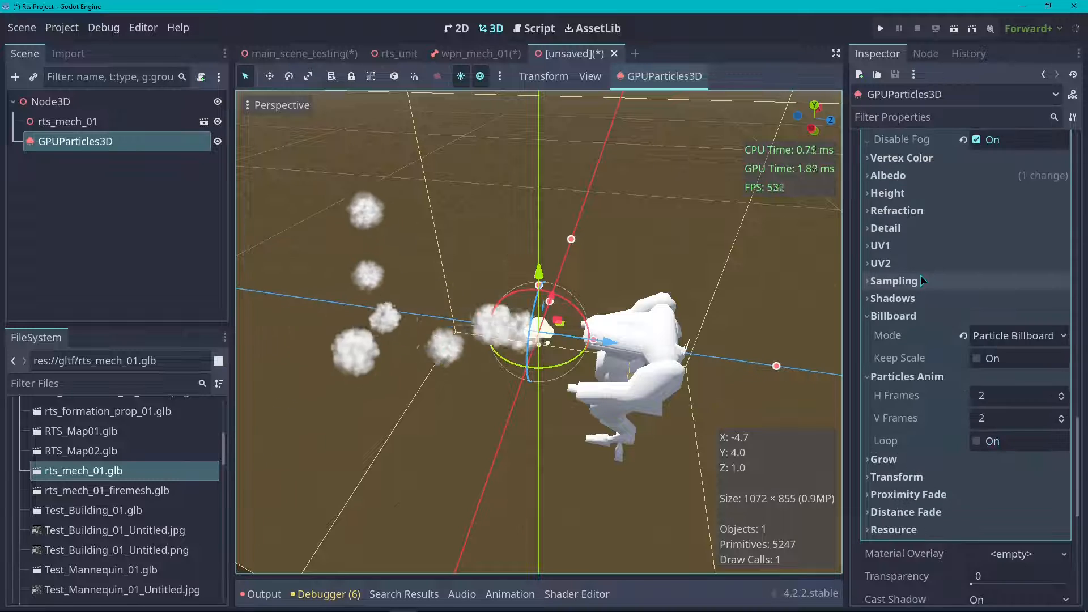
scroll(918, 317, down, 3)
scroll(909, 291, up, 10)
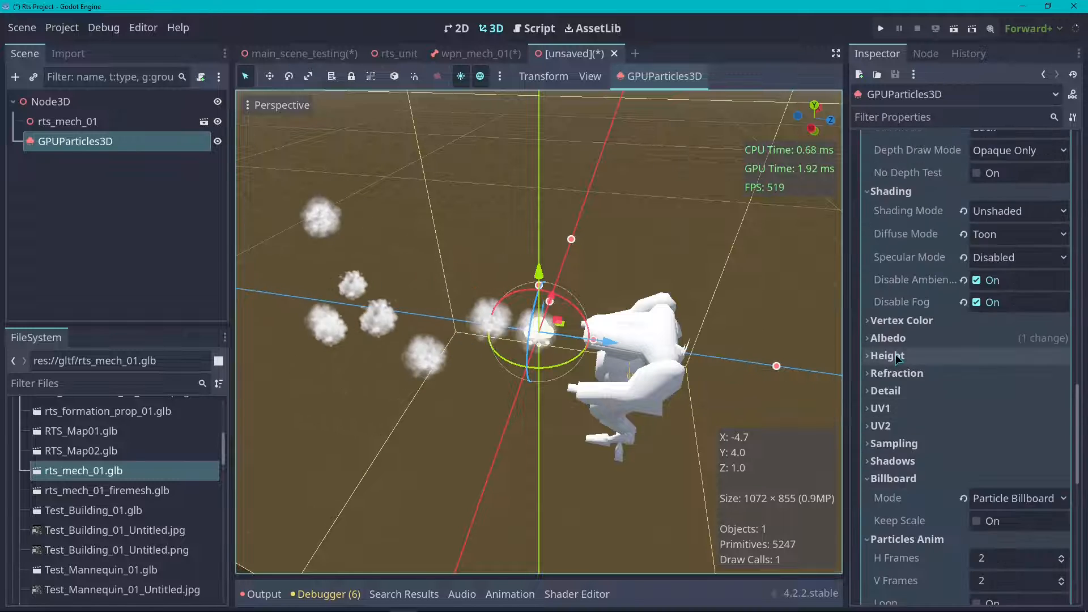
click(919, 433)
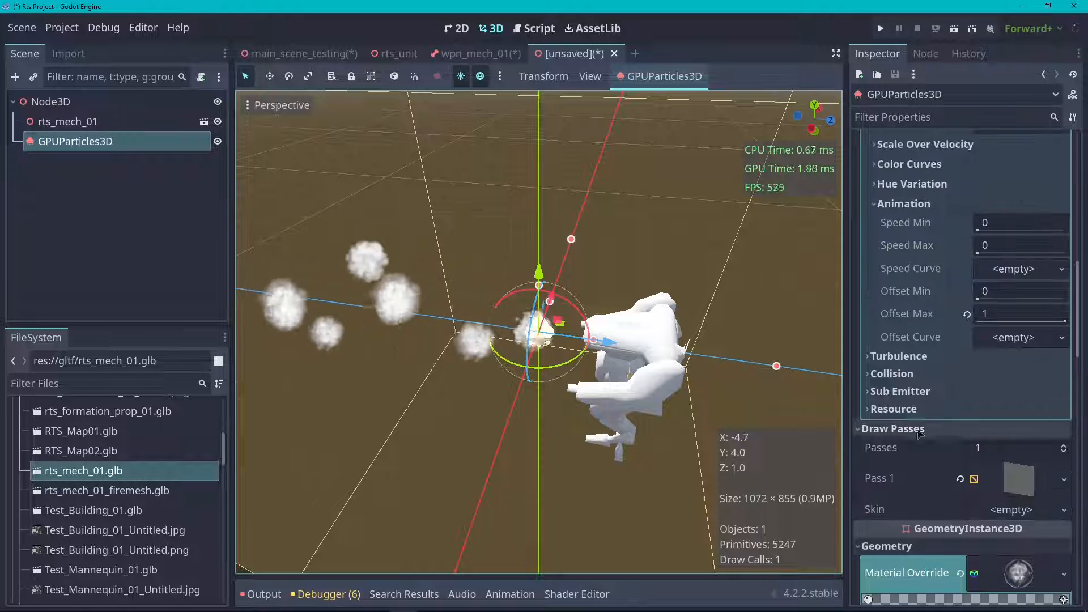
scroll(963, 328, down, 3)
click(1018, 361)
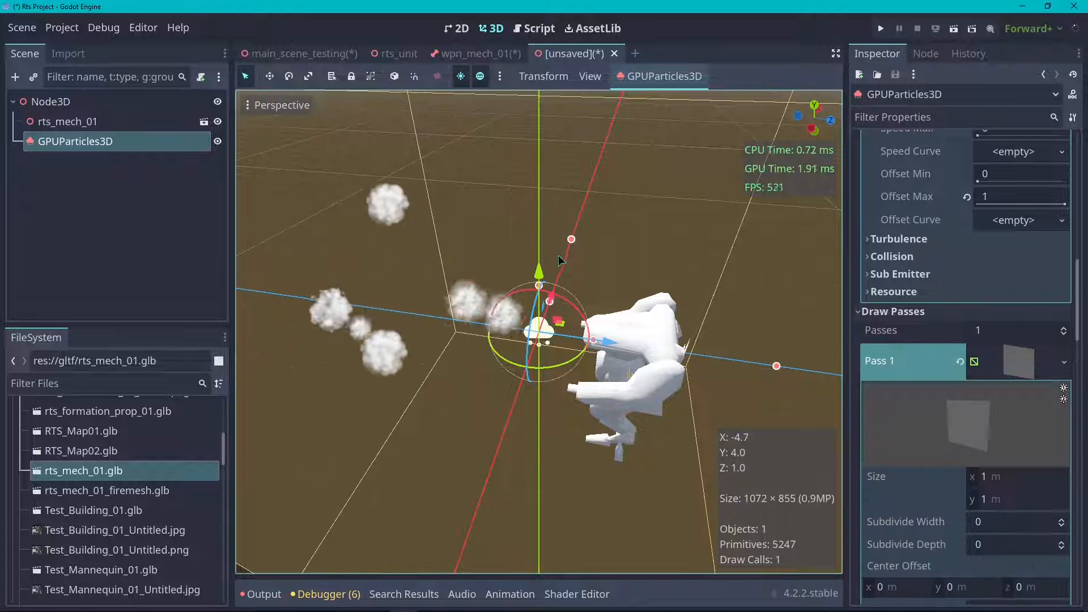
scroll(918, 346, down, 4)
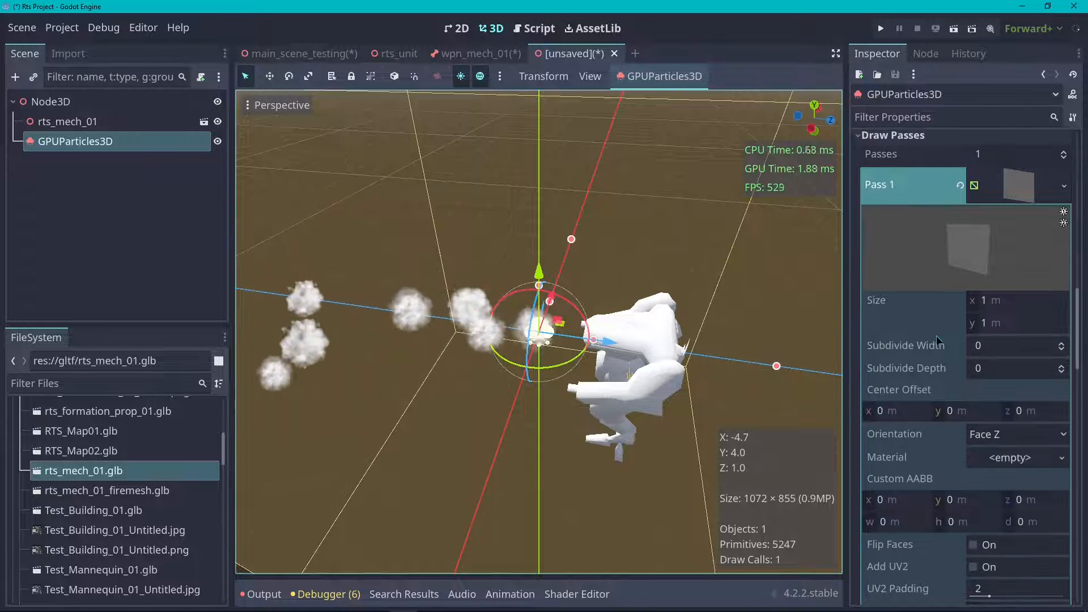
- Try a size of 4 × 4 m for the Pass 1 draw mesh
click(1004, 304)
text(4)
click(1004, 320)
text(4)
key(Return)
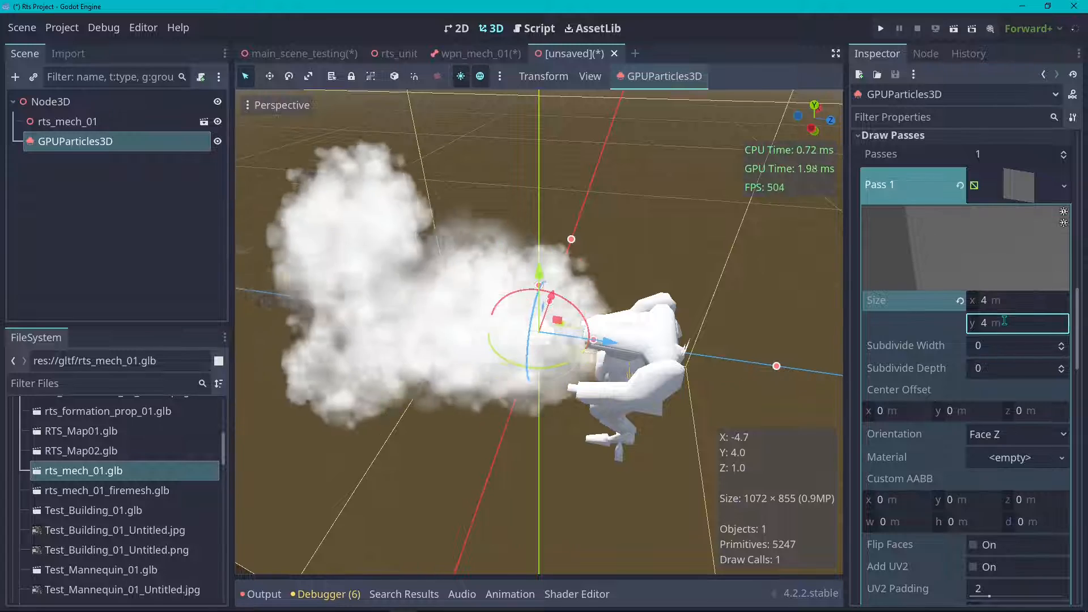
- Set the Pass 1 draw mesh's size to 3 × 3 m and collapse its properties
click(1000, 325)
text(3)
click(1013, 303)
text(3)
key(Return)
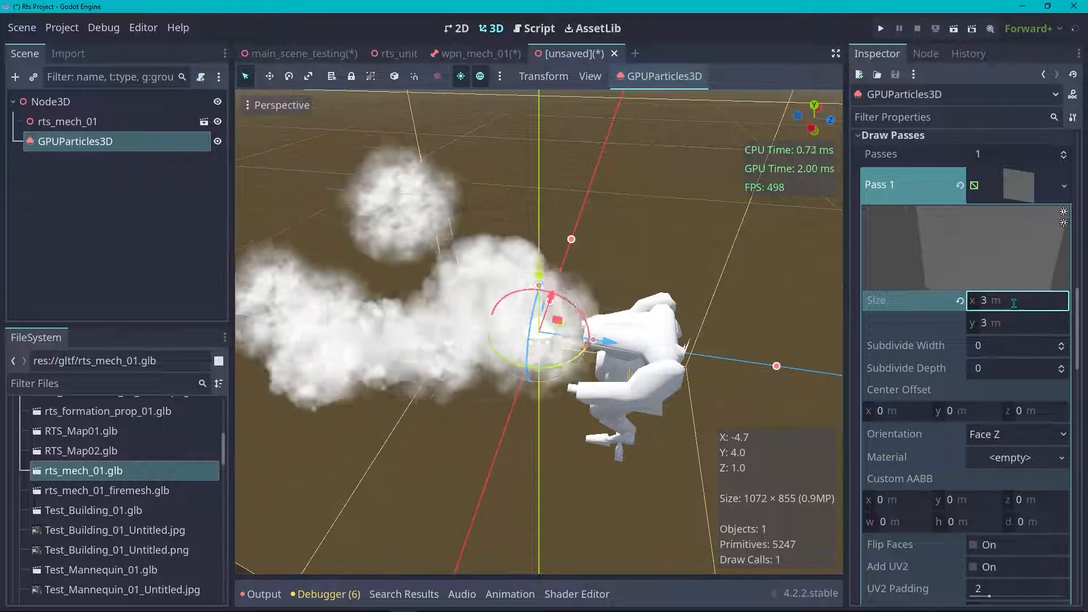
scroll(603, 283, down, 4)
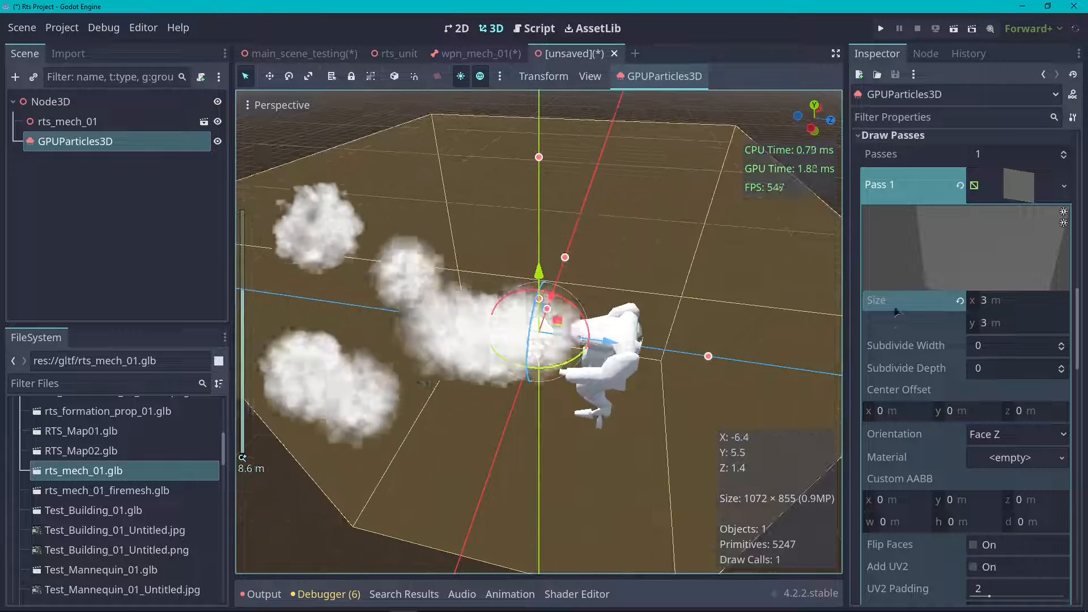
scroll(895, 317, up, 4)
click(890, 412)
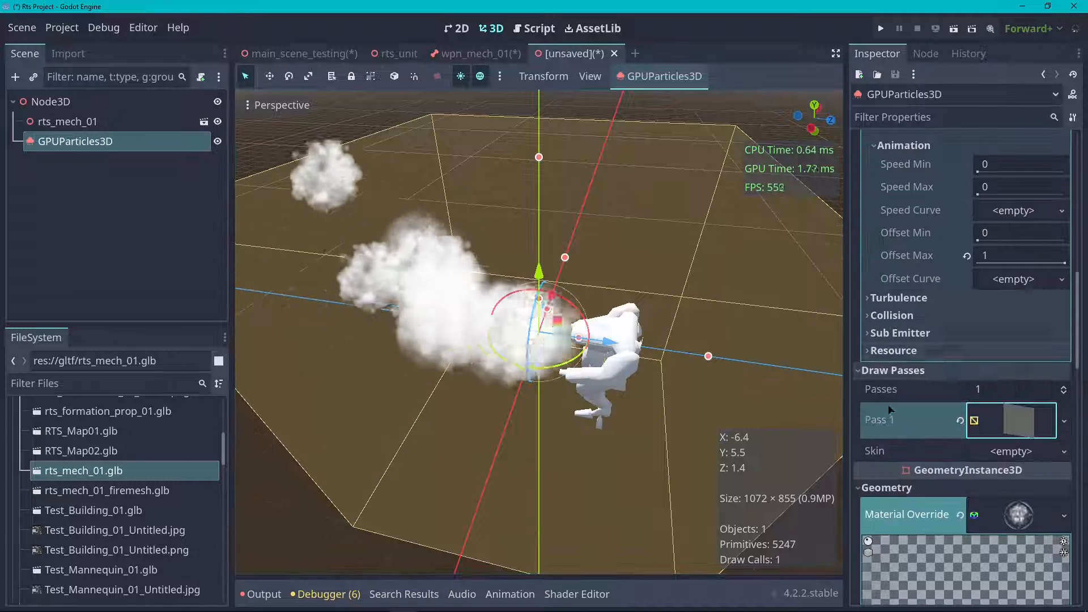
- Lower the alpha of the process material's white particle color to 43 in the color curves settings
scroll(894, 379, up, 5)
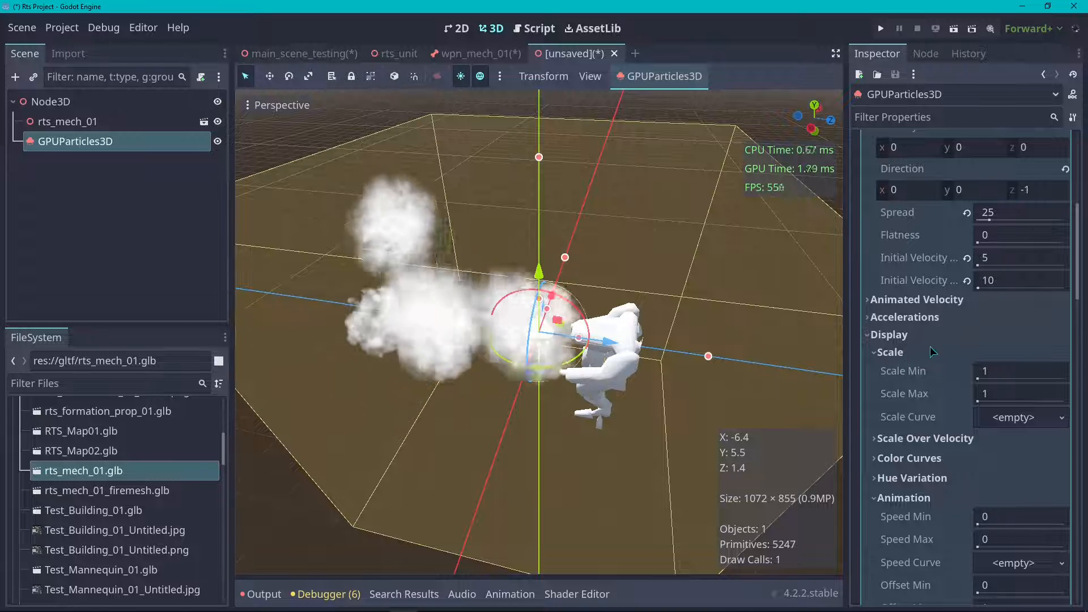
scroll(910, 404, down, 1)
scroll(911, 404, up, 3)
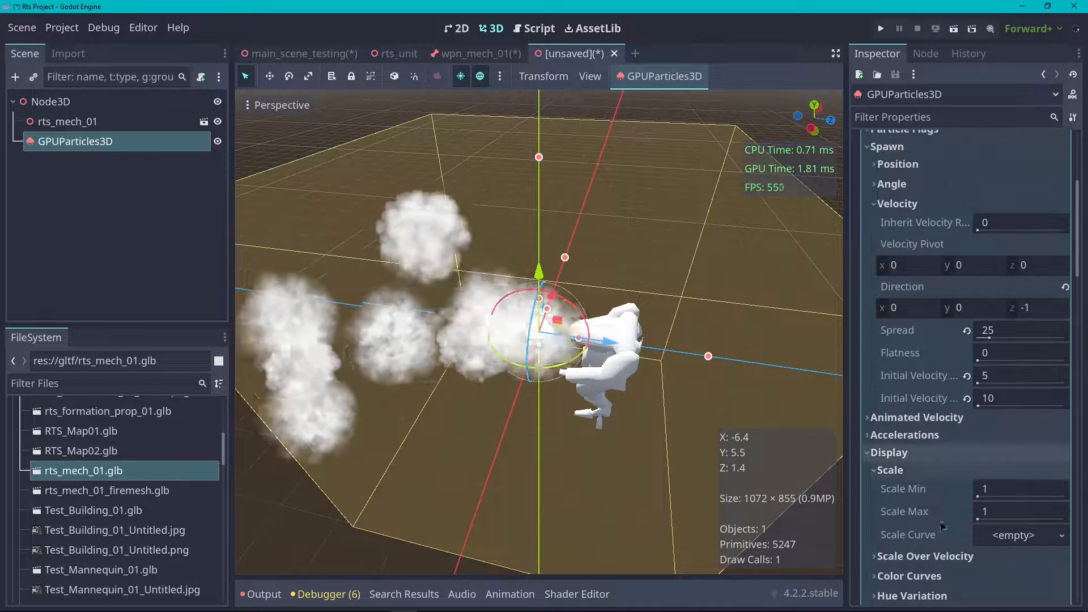
scroll(912, 403, down, 2)
click(930, 459)
scroll(957, 342, down, 3)
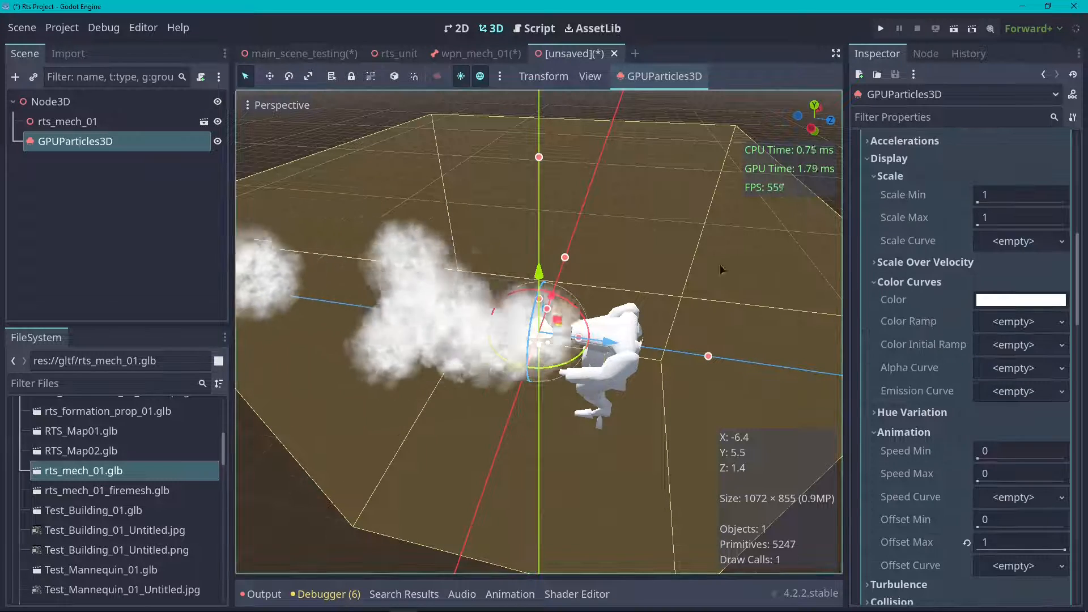
click(1030, 308)
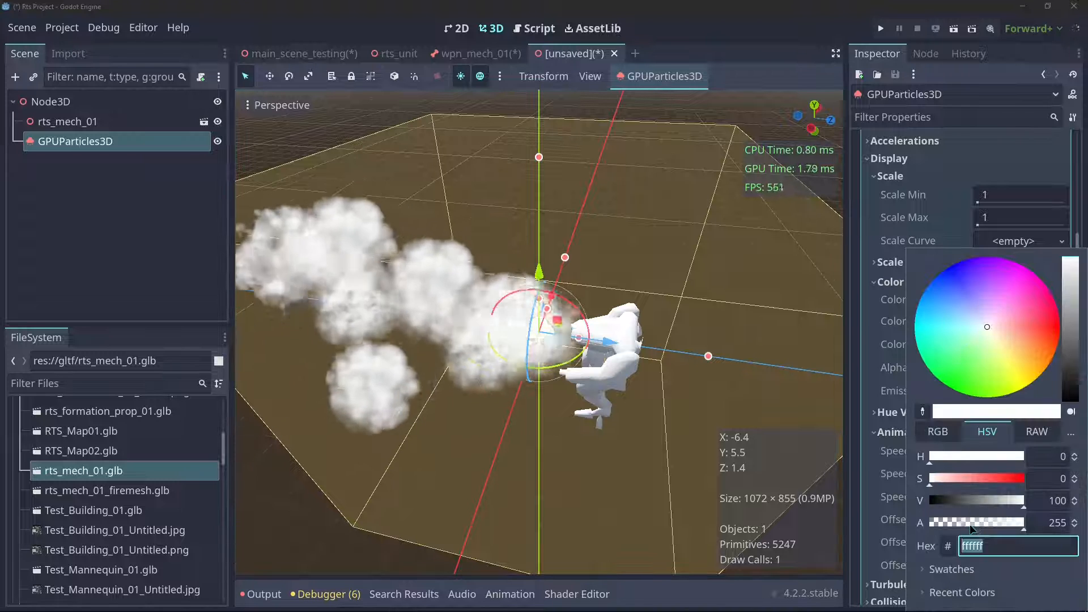
drag(953, 528, 922, 525)
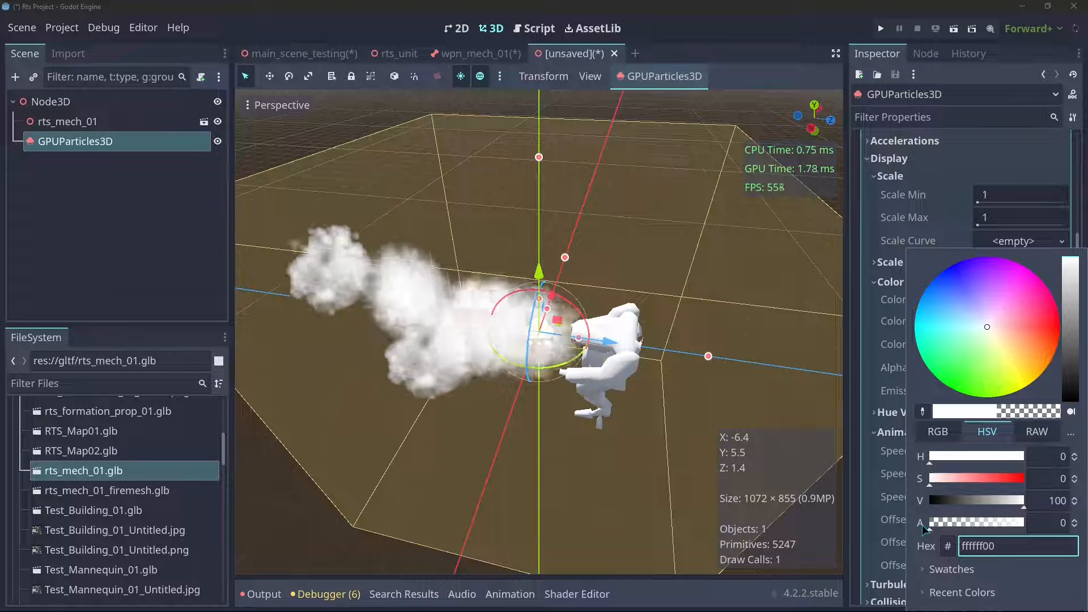
drag(976, 530, 945, 531)
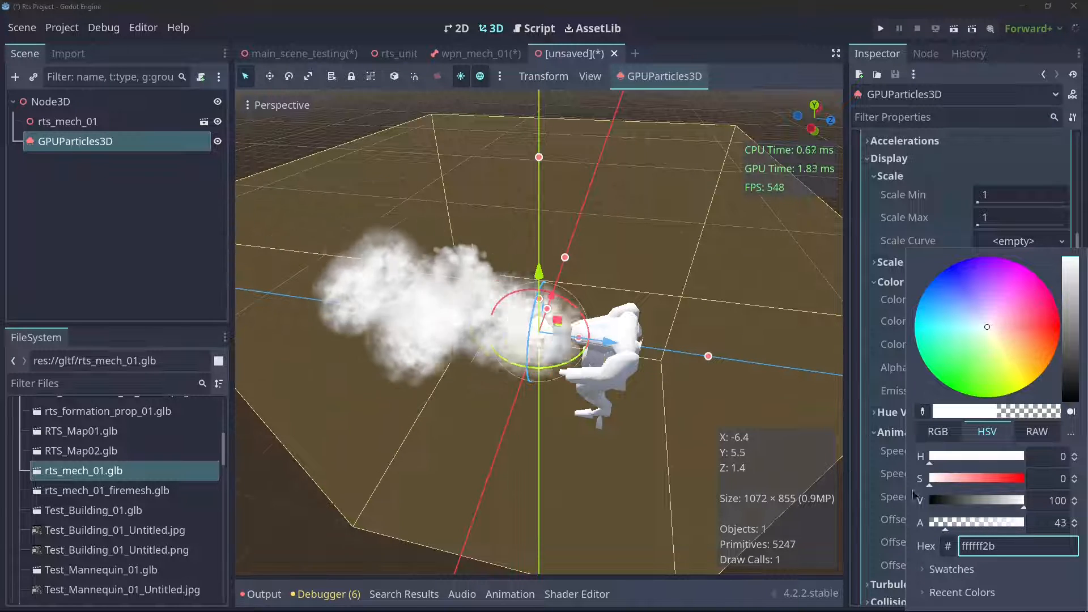
click(907, 299)
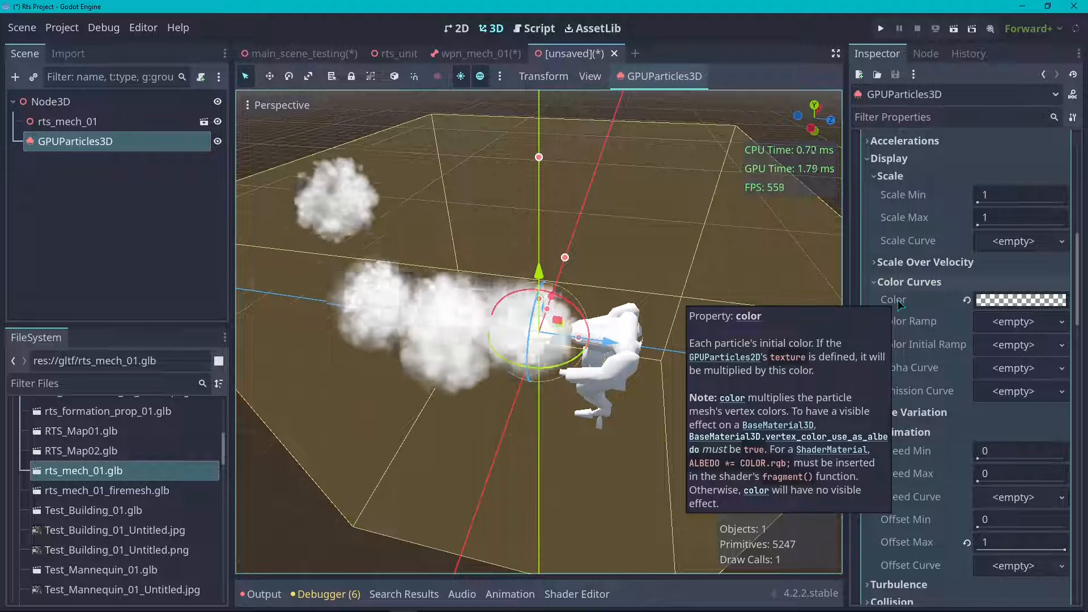
- Enable Use as Albedo in the override material's vertex color settings
scroll(918, 374, up, 6)
scroll(919, 376, down, 15)
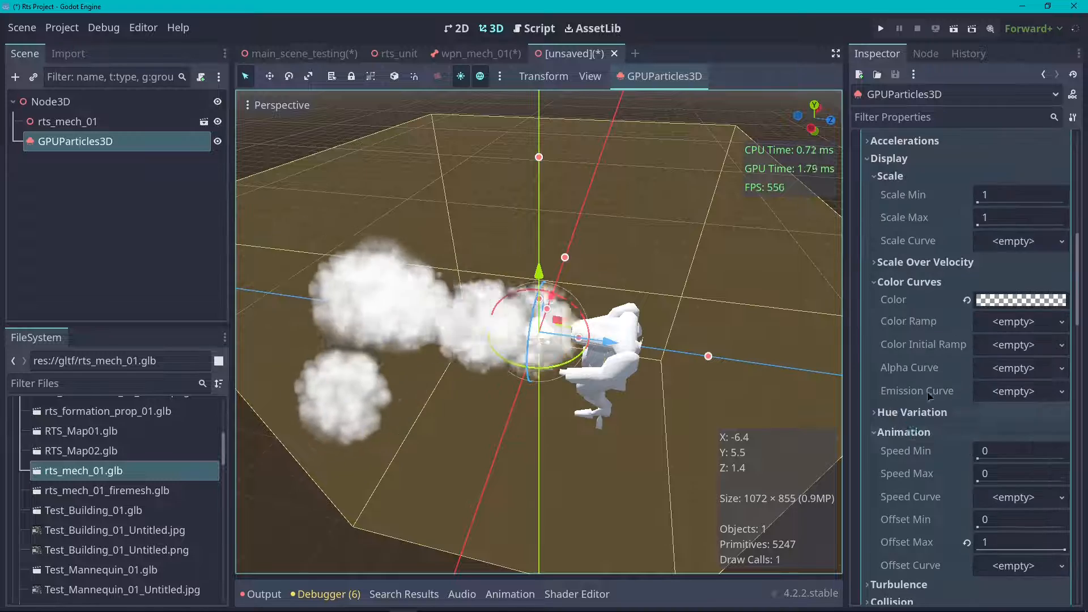
scroll(952, 272, up, 2)
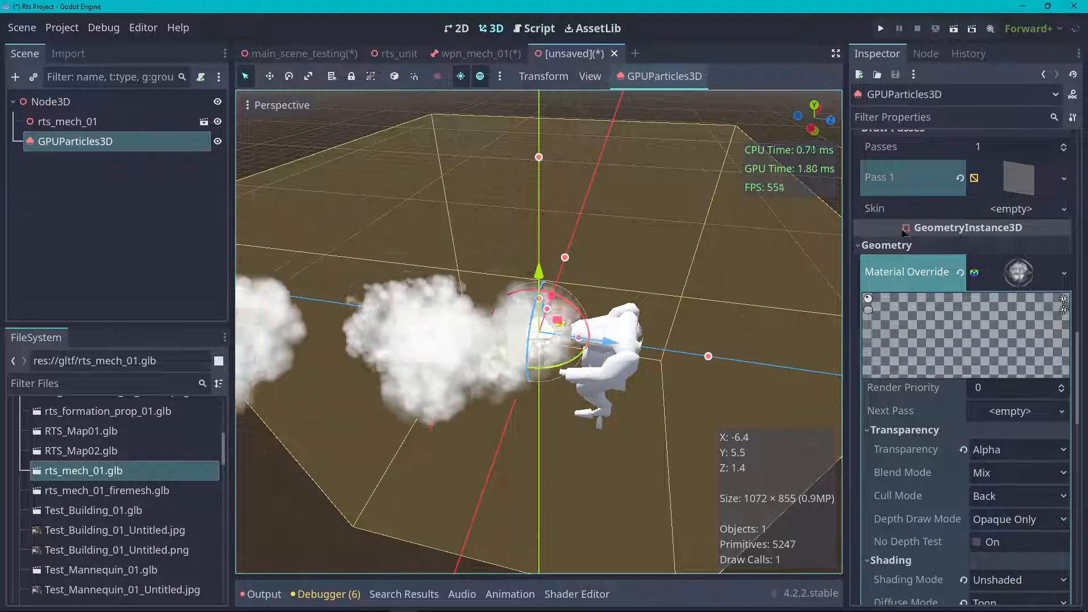
scroll(951, 272, down, 2)
scroll(712, 293, down, 2)
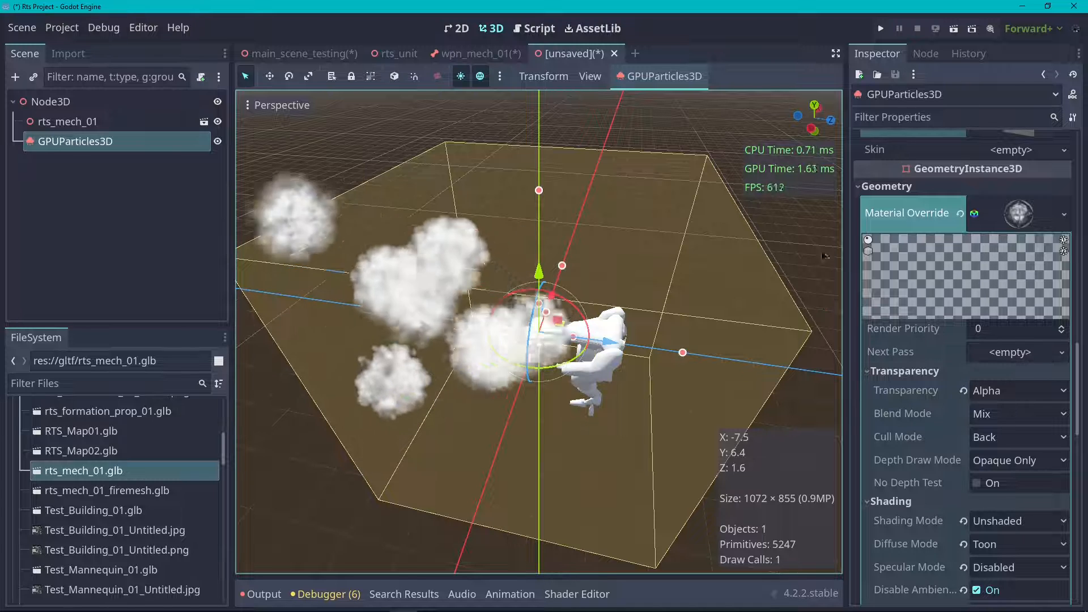
scroll(919, 218, down, 8)
scroll(924, 238, down, 2)
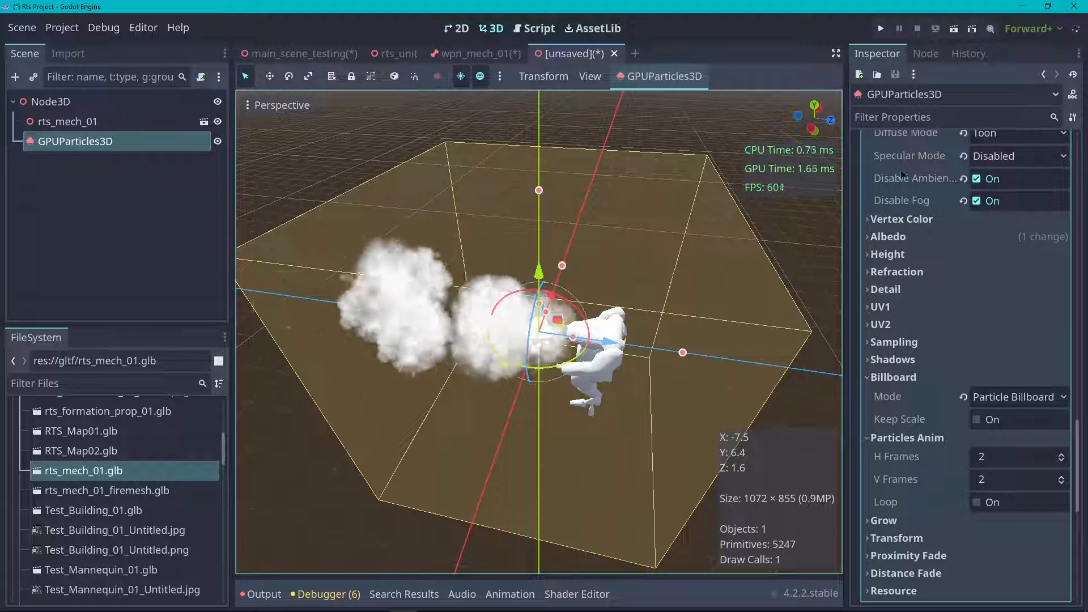
scroll(932, 363, down, 12)
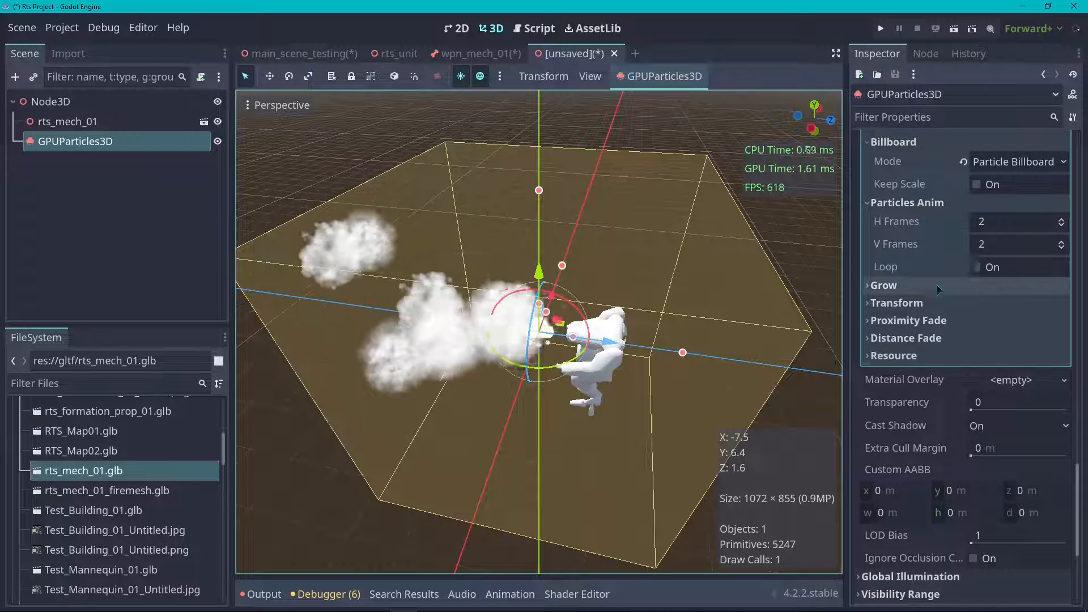
scroll(940, 335, up, 10)
click(952, 296)
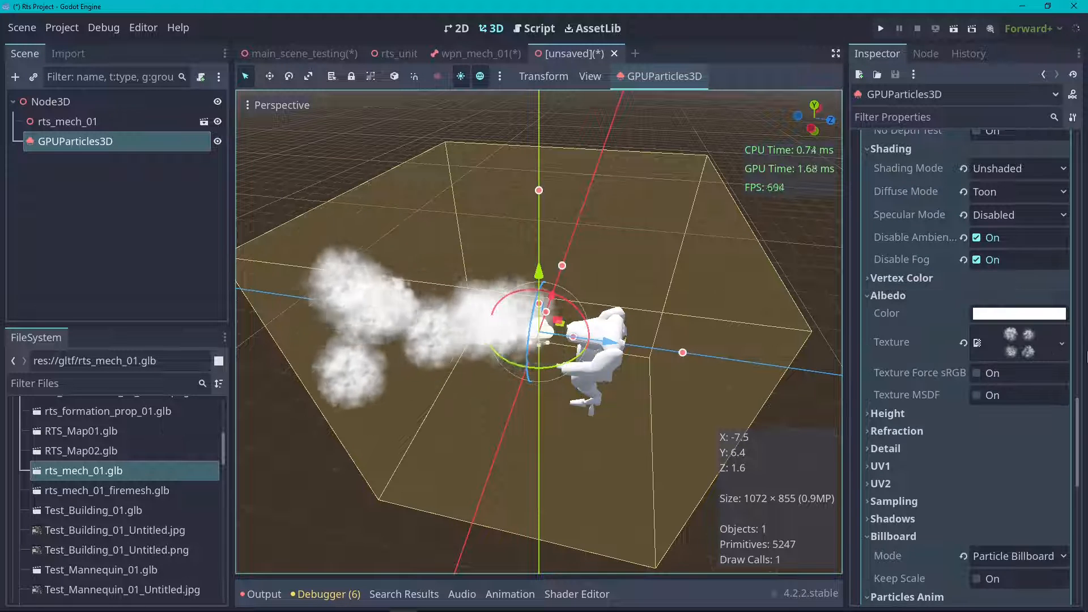
click(954, 297)
click(950, 277)
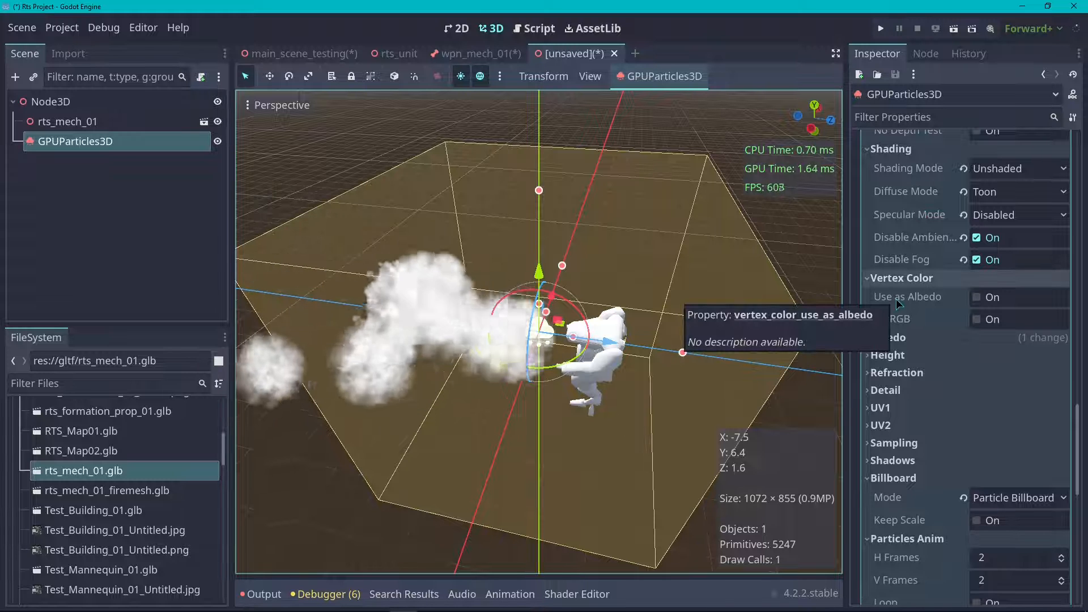
click(977, 297)
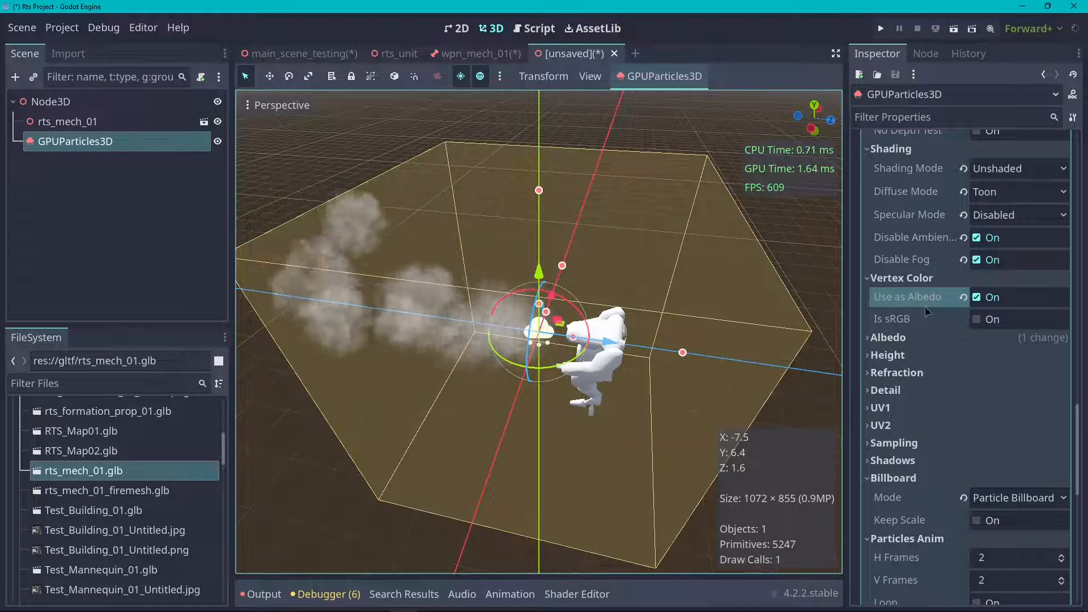
- Change the process material's particle color to a translucent green, hex 5aff8f2b
scroll(929, 317, up, 10)
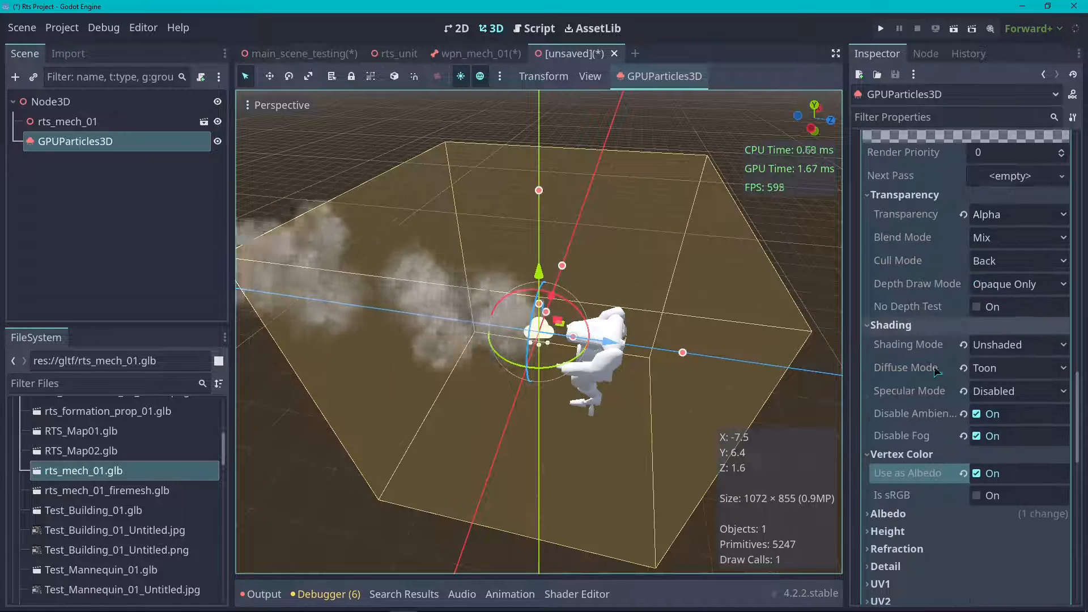
scroll(931, 434, up, 10)
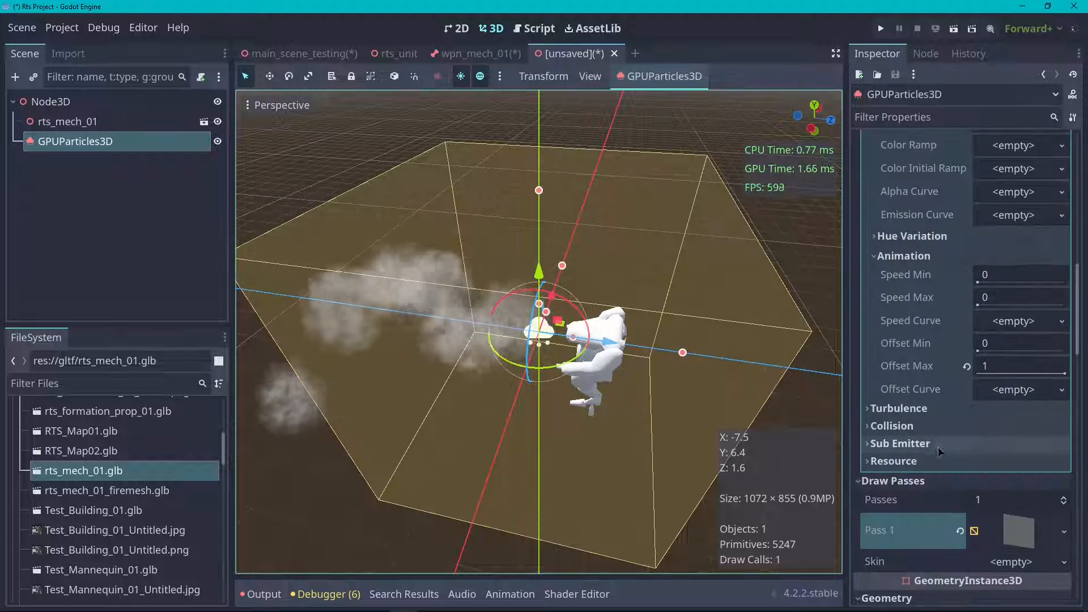
click(998, 481)
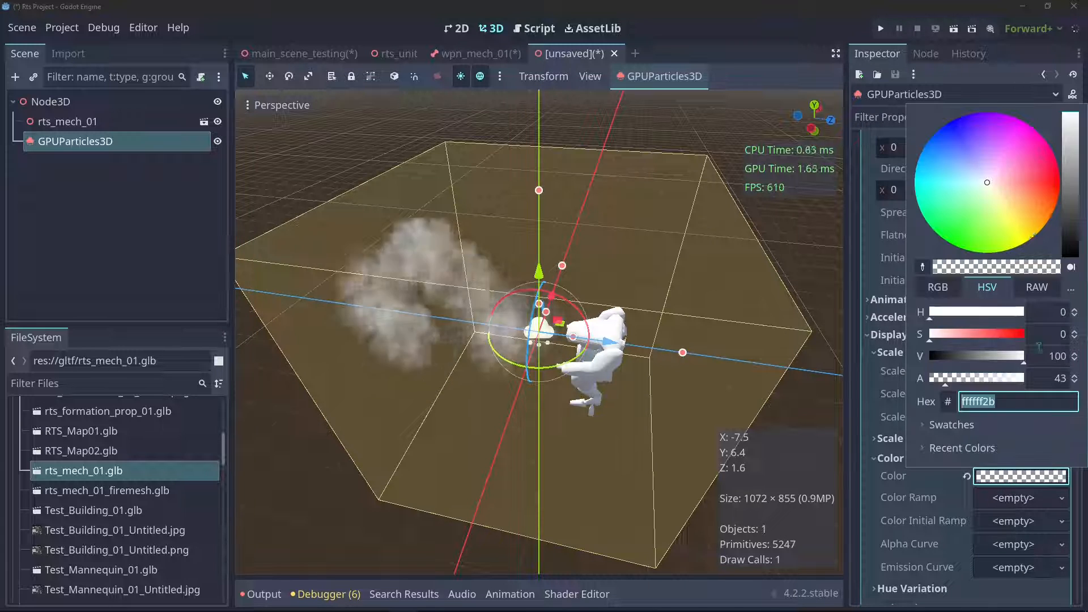
drag(1011, 189, 950, 212)
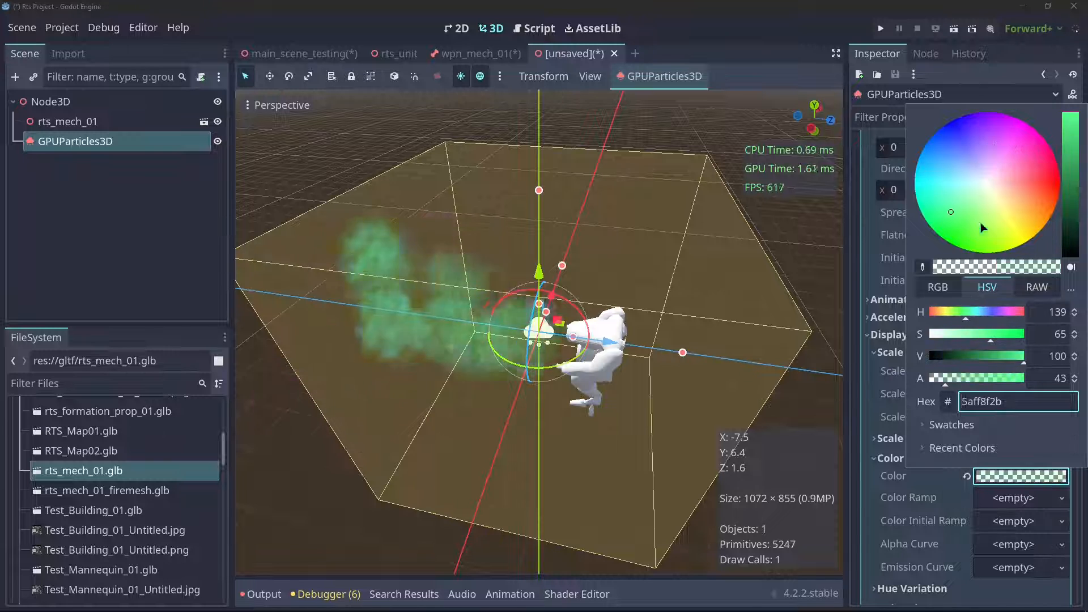
click(887, 396)
- Set the minimum hue variation of the process material to -1
scroll(907, 420, down, 2)
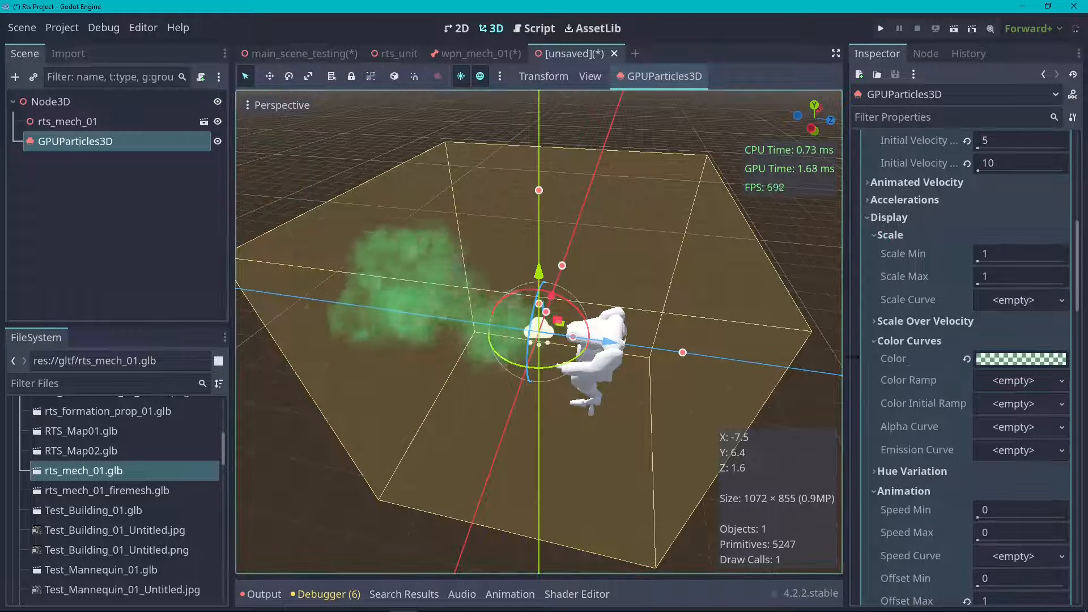
scroll(906, 420, down, 1)
click(911, 411)
drag(1021, 462, 973, 439)
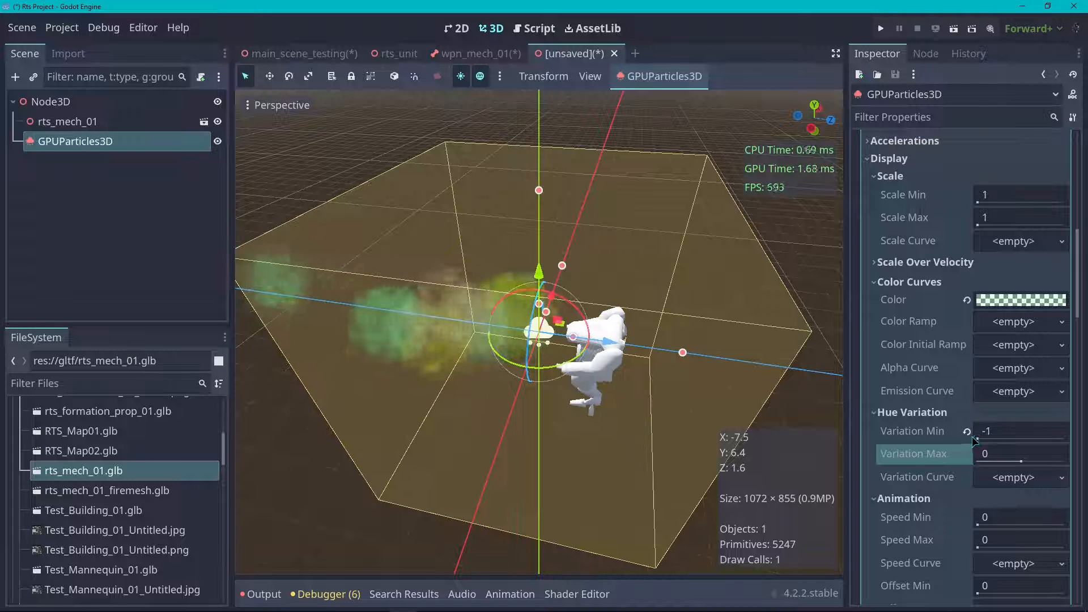
- Change the process material's particle color to white with alpha 15, hex ffffff0f, and reset the minimum hue variation to 0
click(1001, 296)
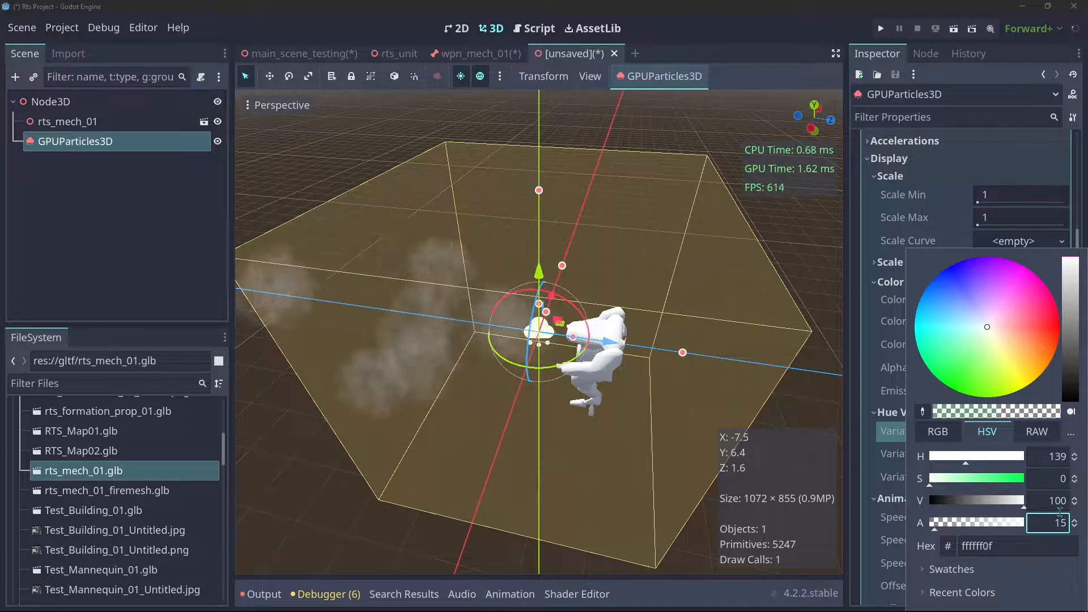
click(885, 361)
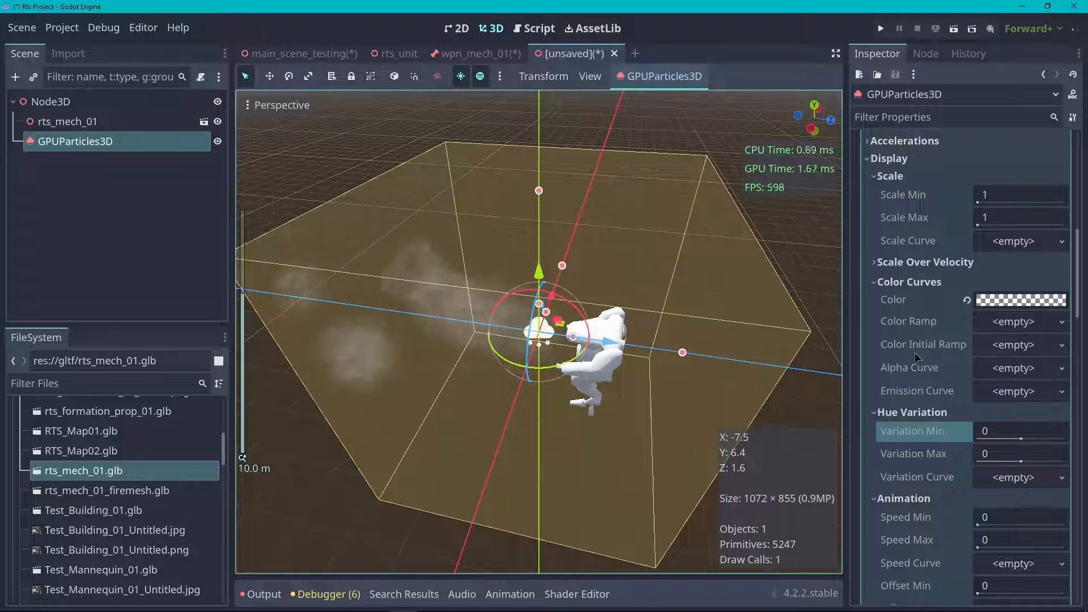
- Look through the process material's velocity and display settings and the override material's shading and billboard settings
scroll(919, 396, up, 3)
scroll(954, 347, down, 15)
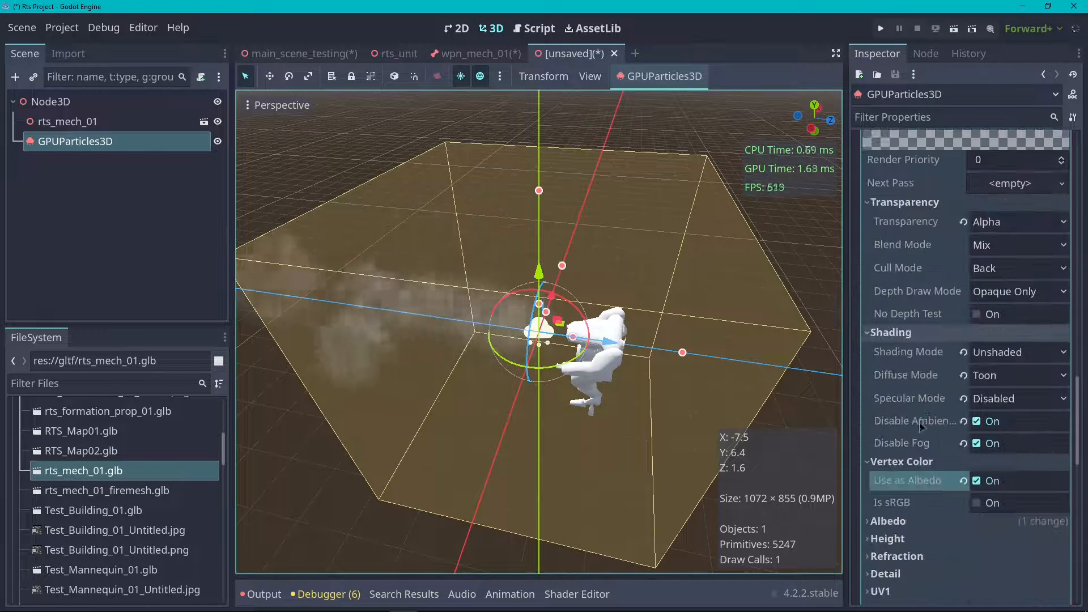
scroll(922, 499, up, 12)
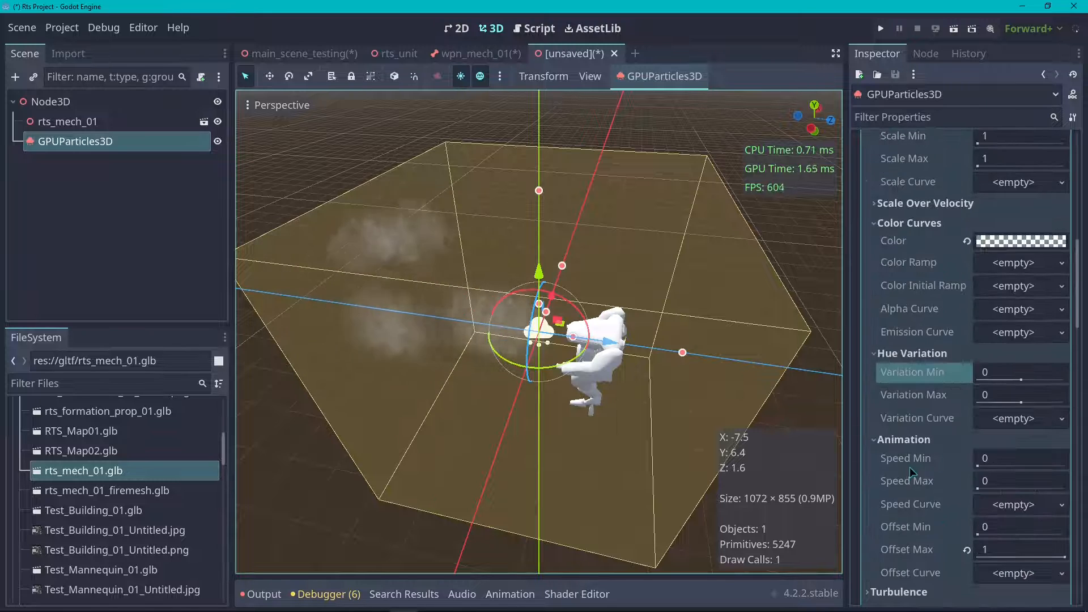
scroll(909, 466, up, 3)
scroll(889, 363, up, 3)
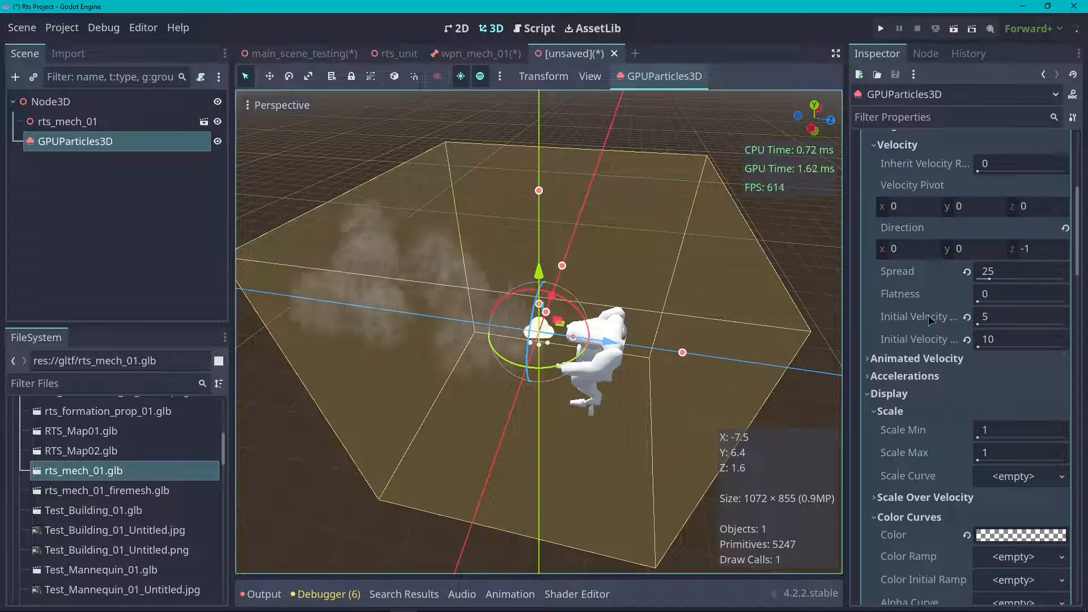
scroll(925, 321, down, 15)
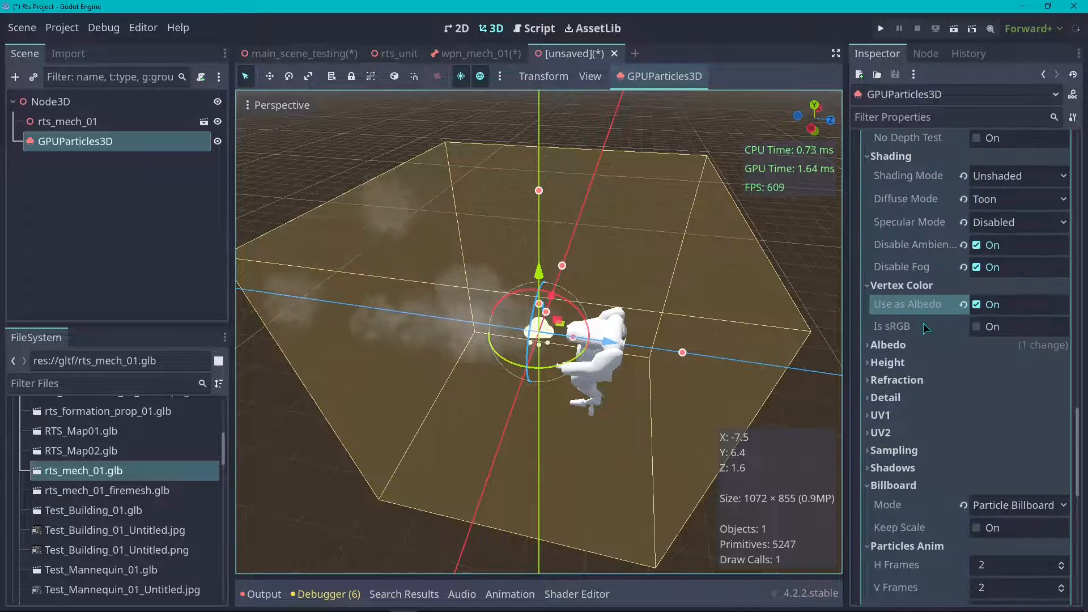
scroll(923, 323, down, 10)
scroll(931, 308, up, 12)
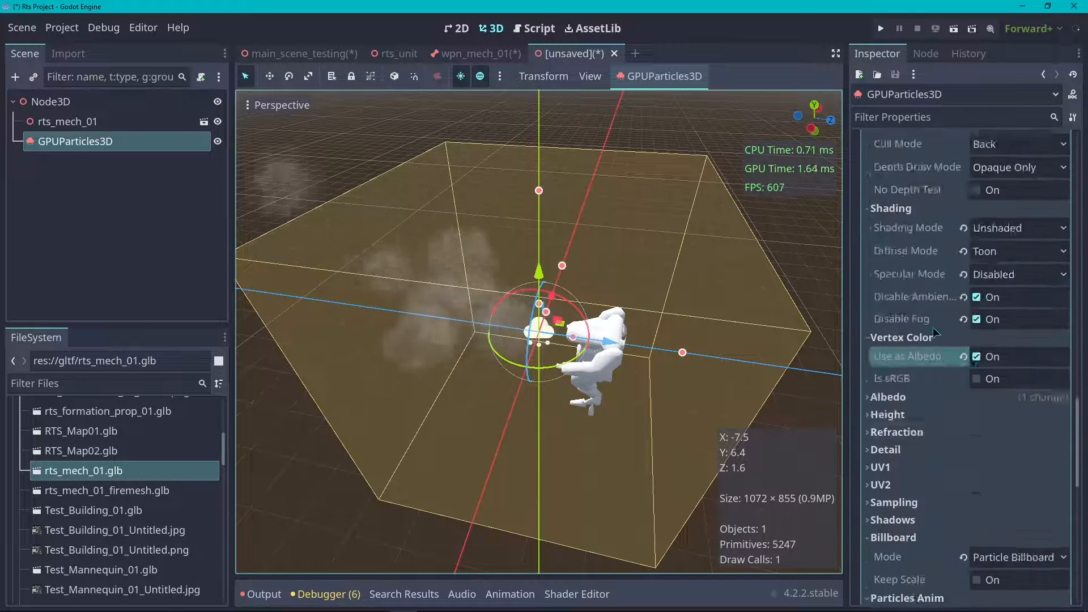
- Try a size of 6 by 6 m for the draw pass 1 quad mesh
scroll(930, 340, up, 6)
click(1020, 409)
scroll(912, 362, down, 3)
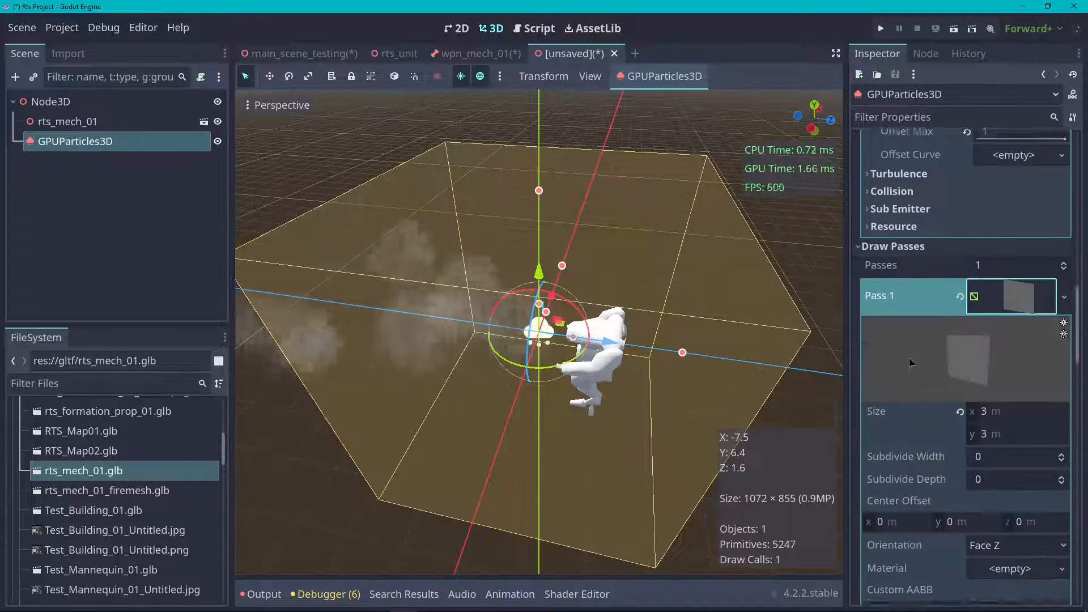
click(1017, 353)
text(6)
key(Tab)
text(6)
key(Return)
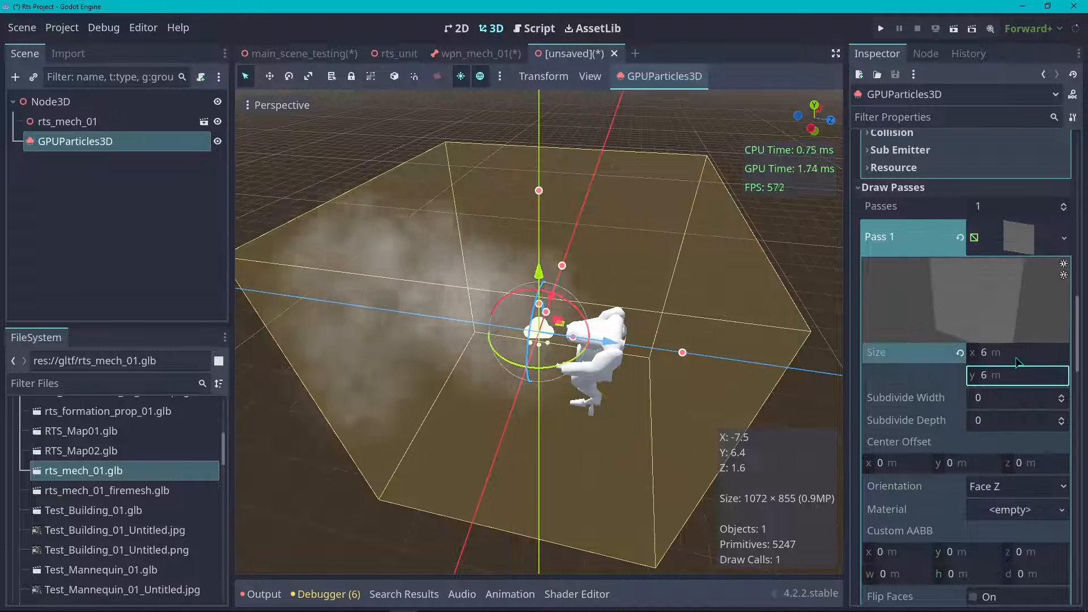
- Set the draw pass 1 quad mesh's size to 5 by 5 m
click(1022, 355)
text(5)
key(Tab)
text(5)
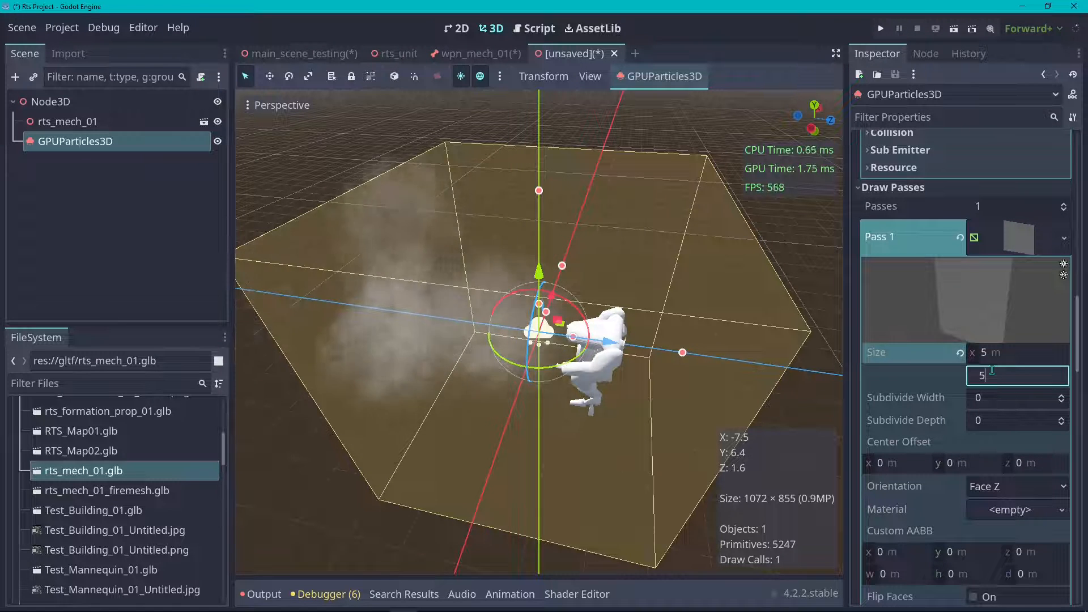
key(Return)
scroll(617, 244, up, 2)
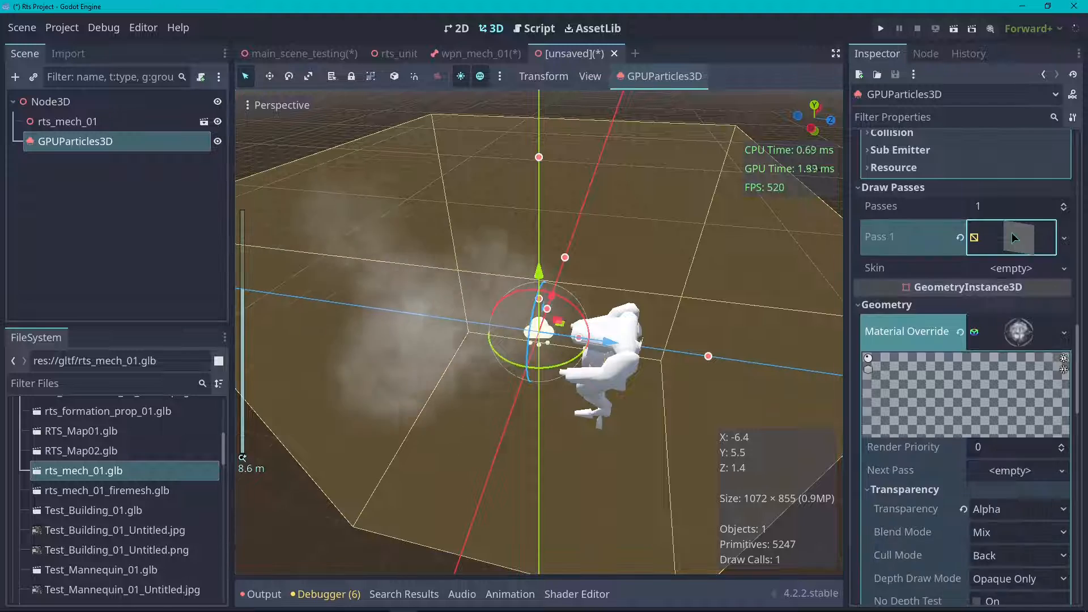
- Assign a new CurveTexture to the alpha curve in the process material's color curves settings
scroll(993, 311, up, 10)
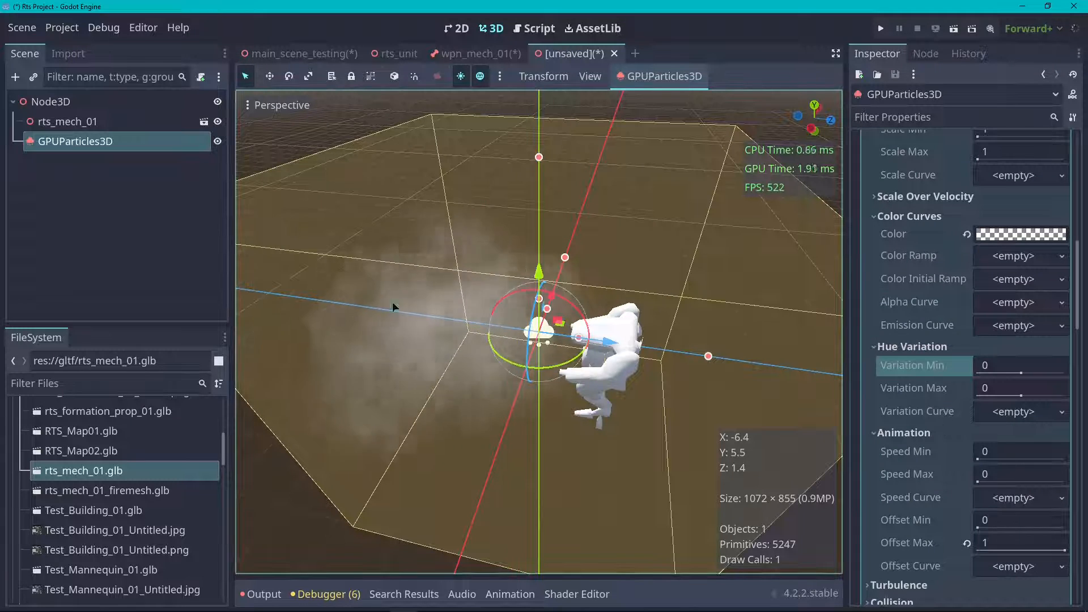
drag(809, 119, 862, 106)
scroll(510, 290, down, 6)
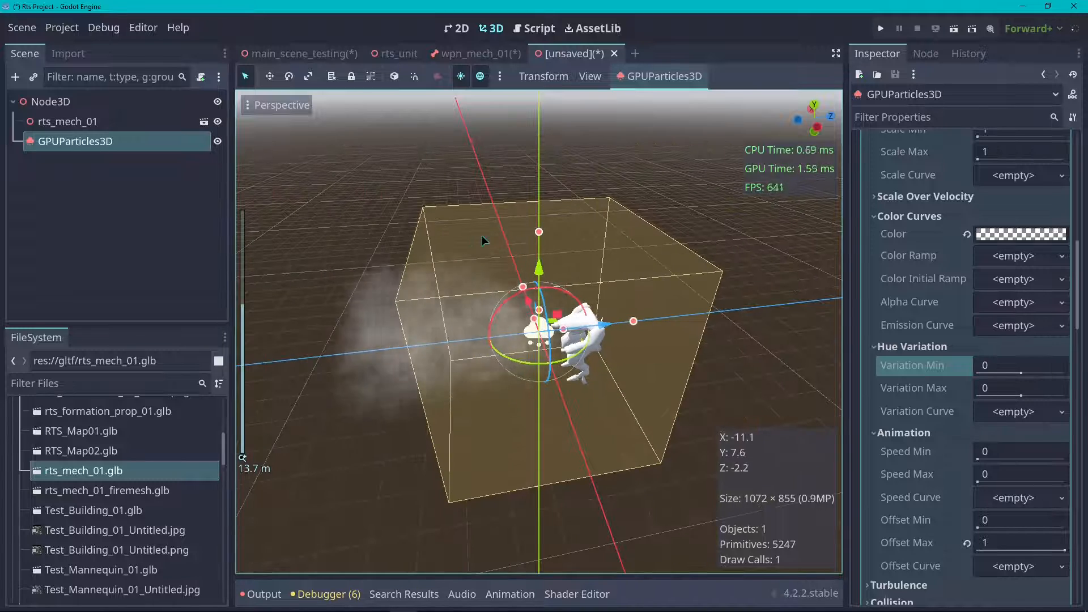
scroll(523, 205, up, 3)
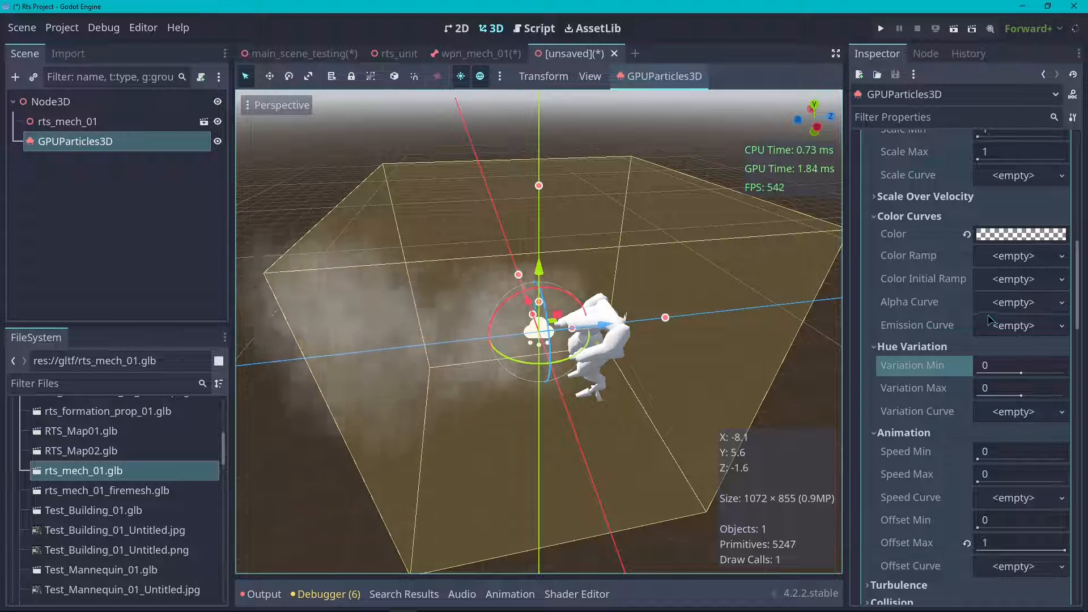
click(1003, 304)
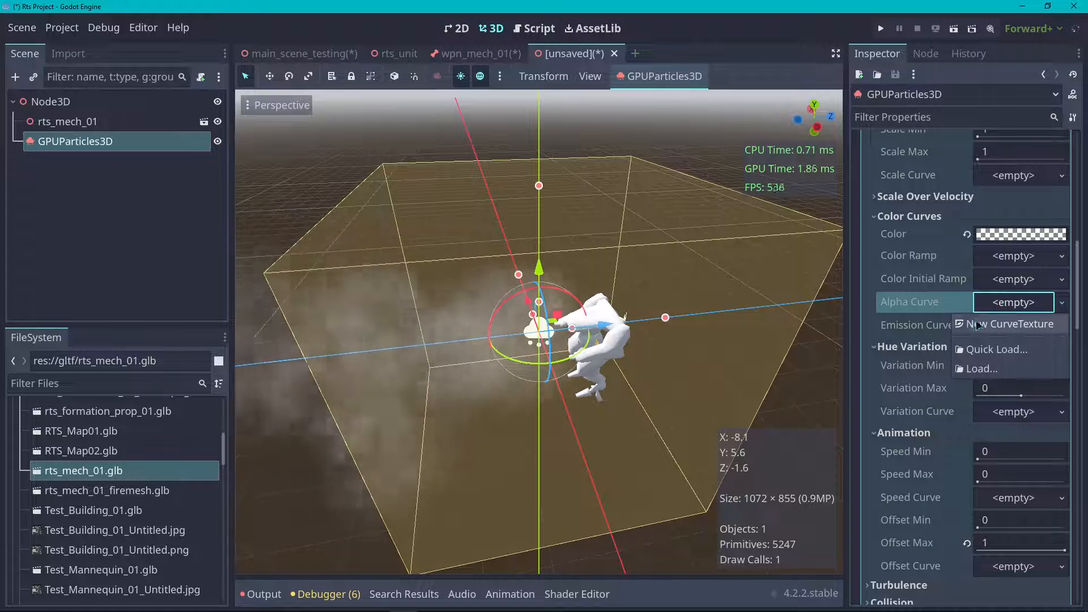
click(990, 318)
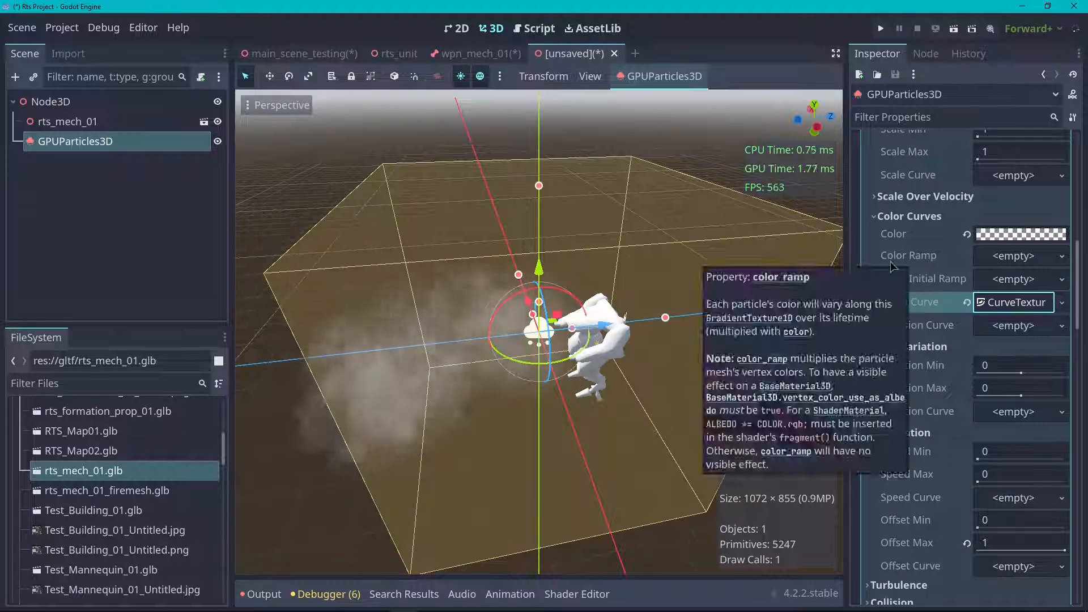
click(1023, 305)
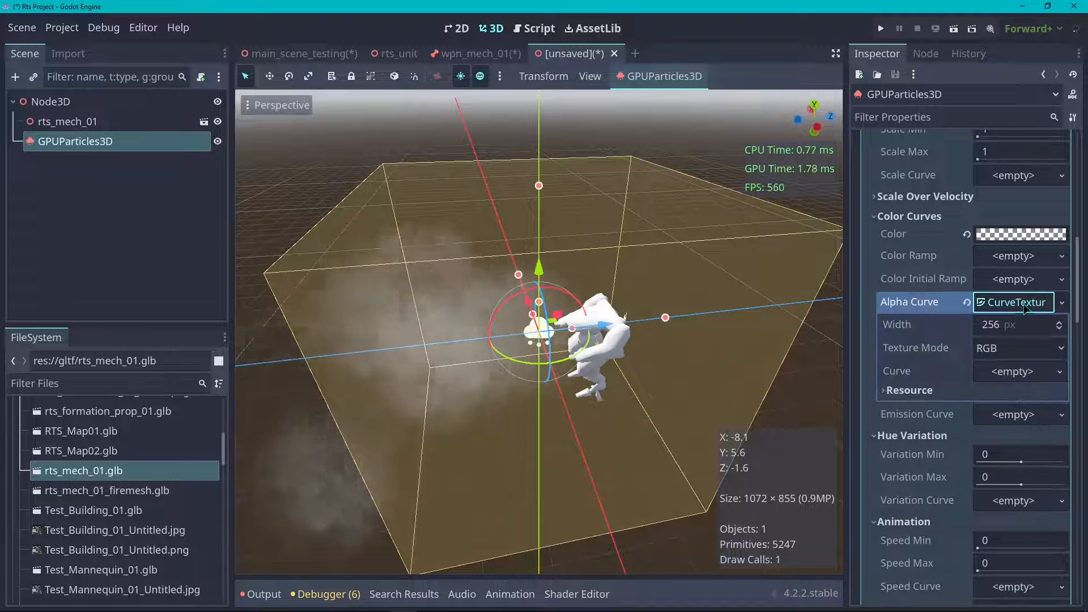
- Create a curve in the alpha texture rising from 0 to a peak at (0.49, 0.97) and falling back to 0 at the end
click(1014, 374)
click(1012, 394)
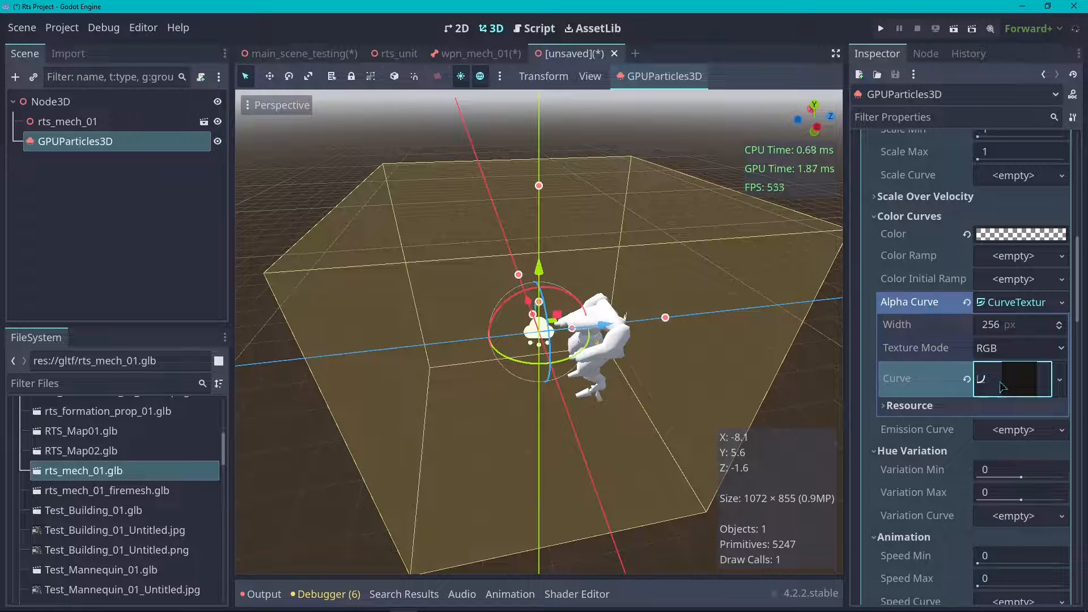
click(1018, 386)
scroll(942, 417, down, 2)
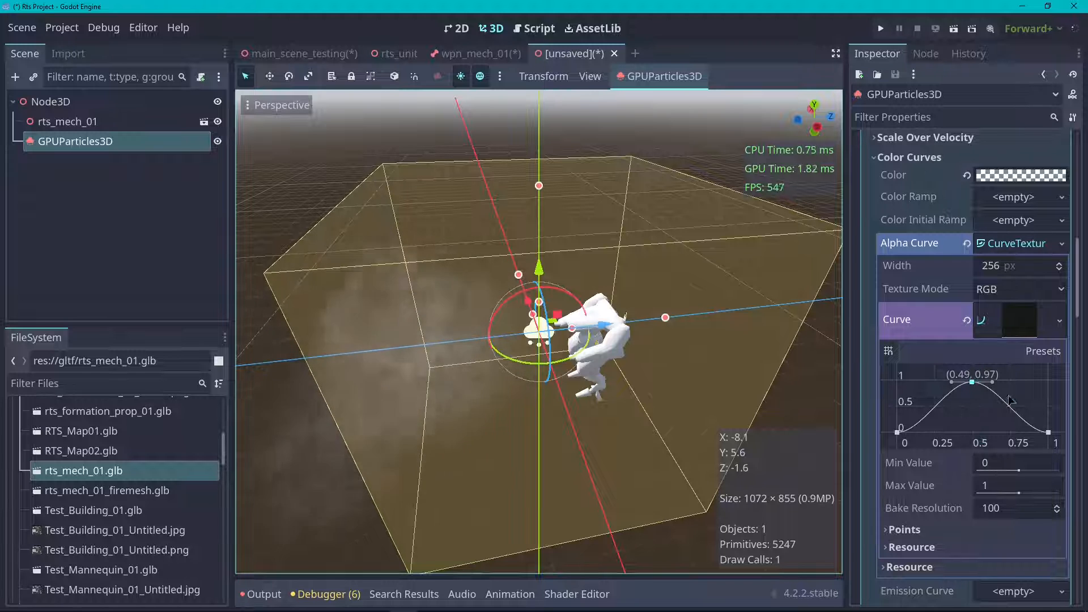
scroll(519, 283, down, 3)
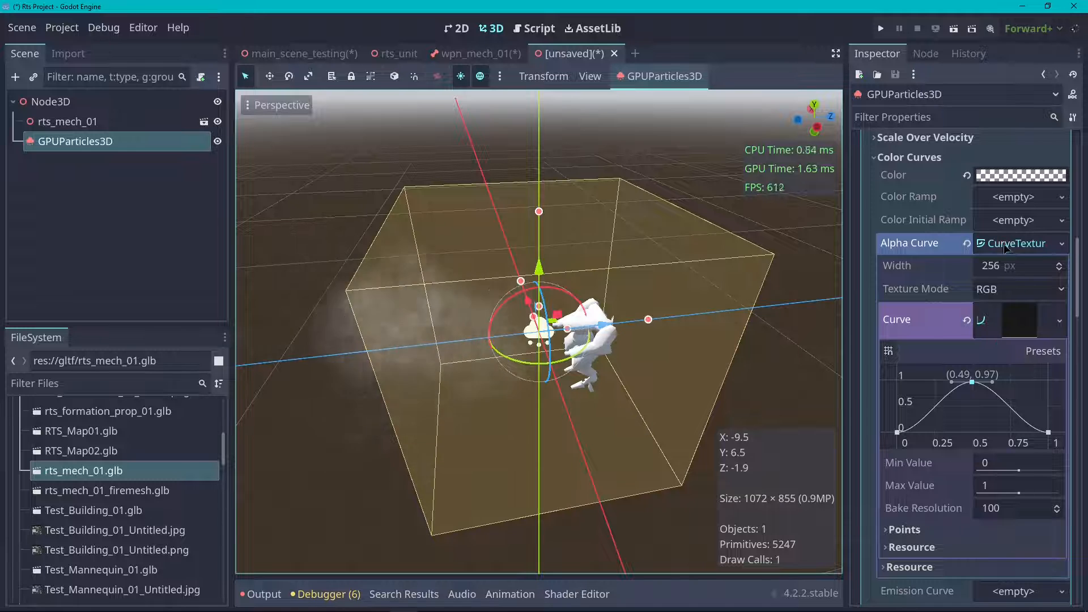
click(1005, 244)
scroll(931, 346, up, 5)
click(913, 393)
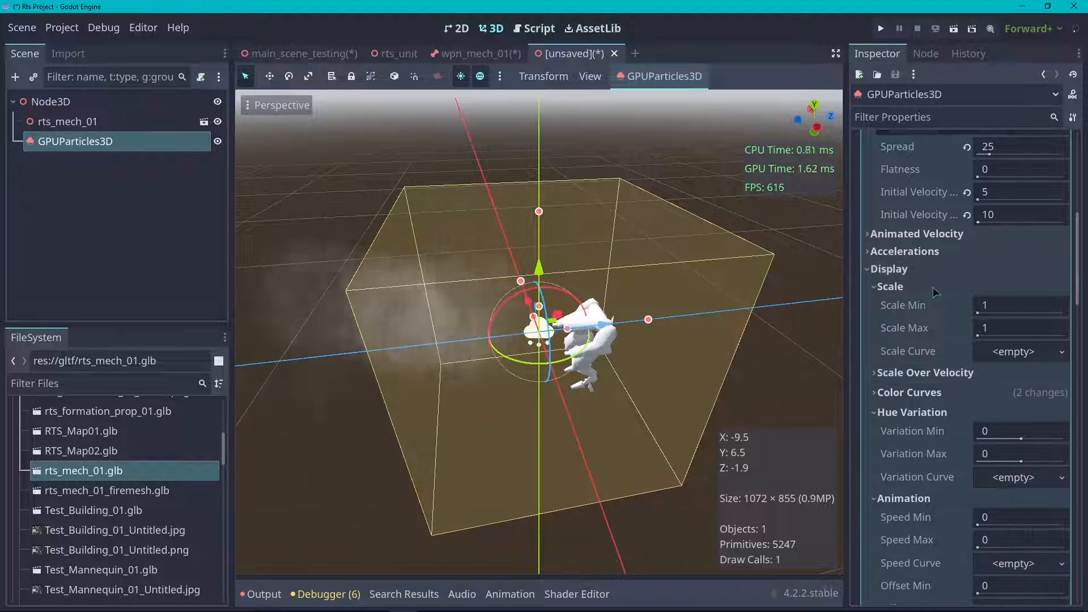
- Set the process material's spawn angle range to a minimum of -360° and a maximum of 360°
scroll(967, 393, up, 2)
scroll(901, 244, down, 8)
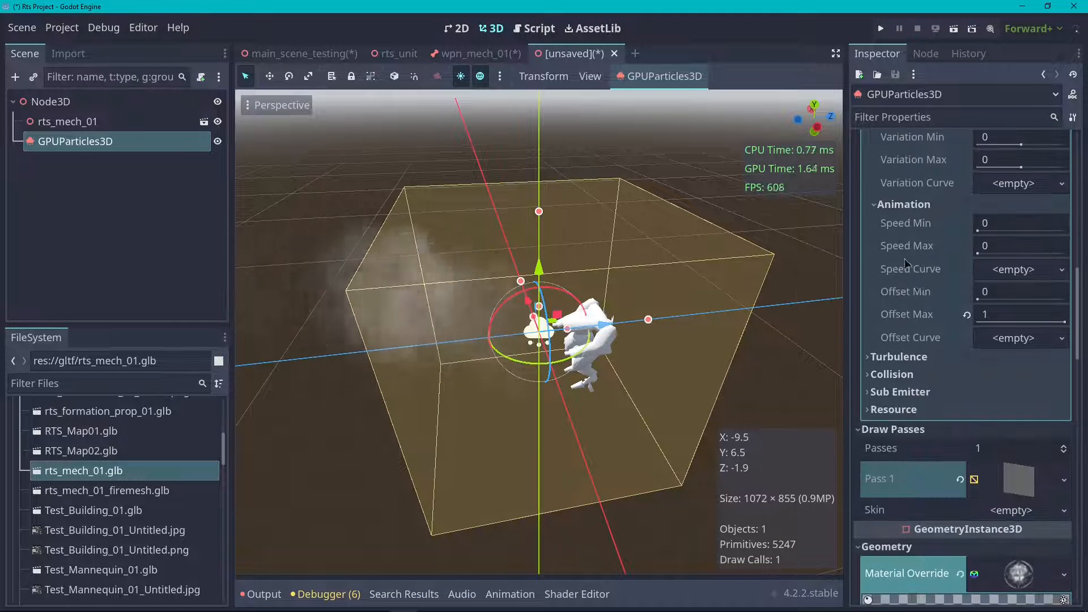
scroll(906, 338, up, 13)
scroll(907, 404, up, 1)
click(891, 353)
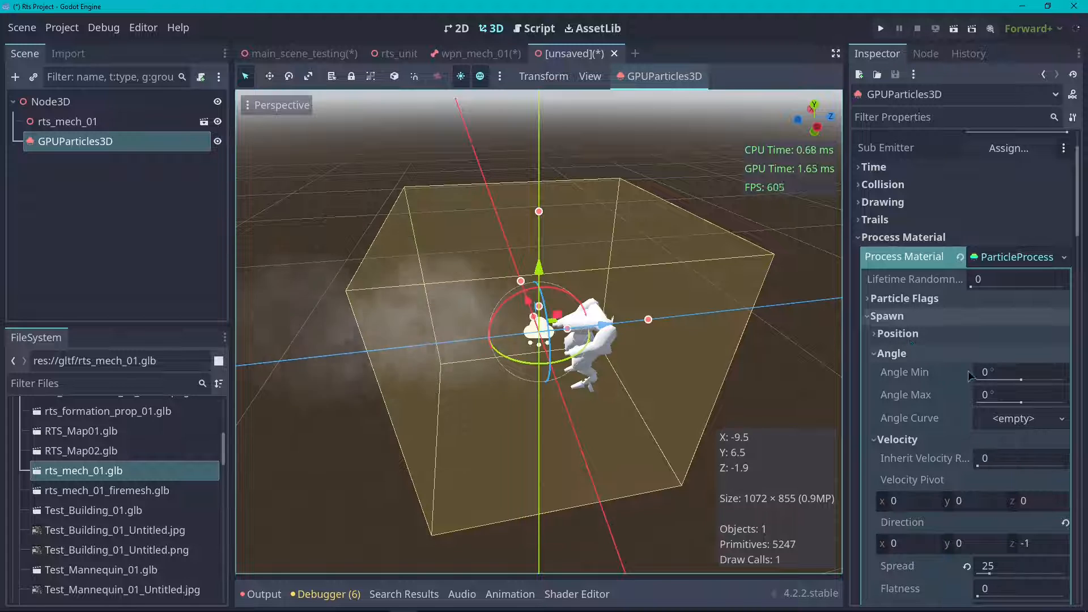
click(999, 393)
text(36)
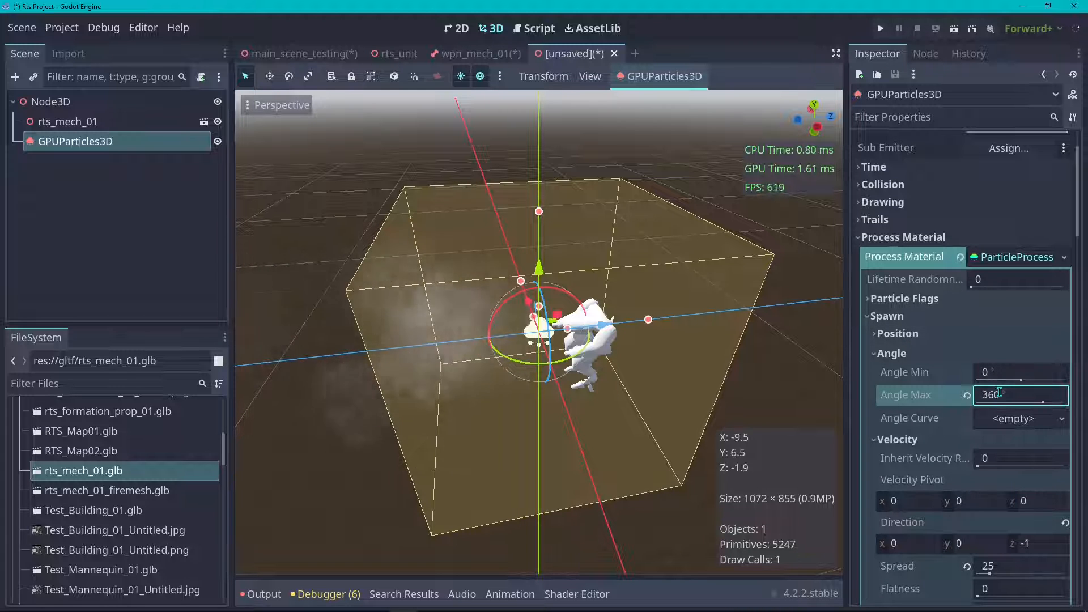
key(Return)
click(1035, 373)
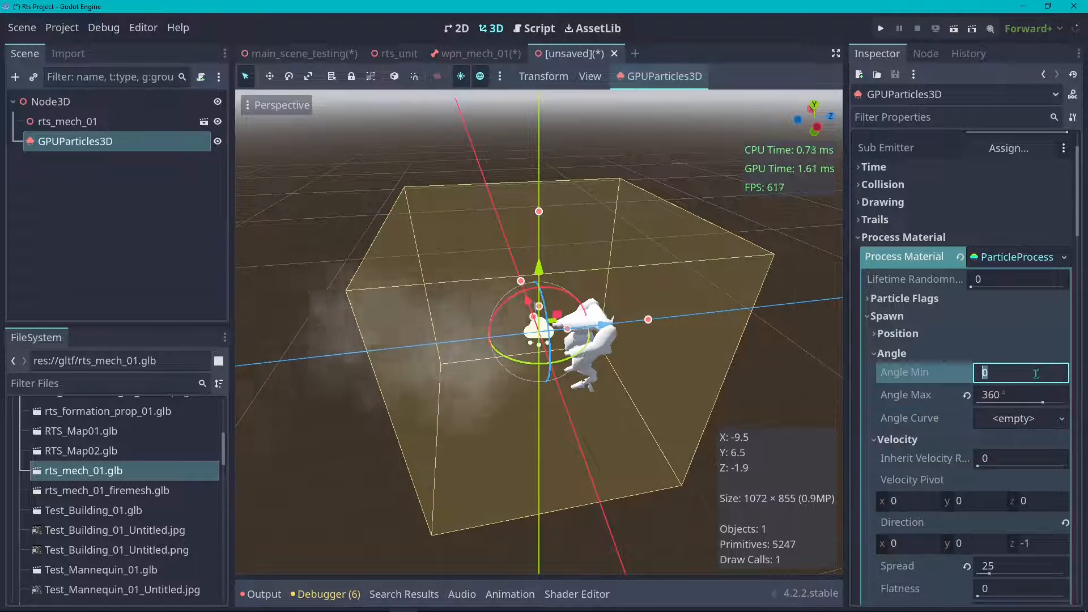
key(Return)
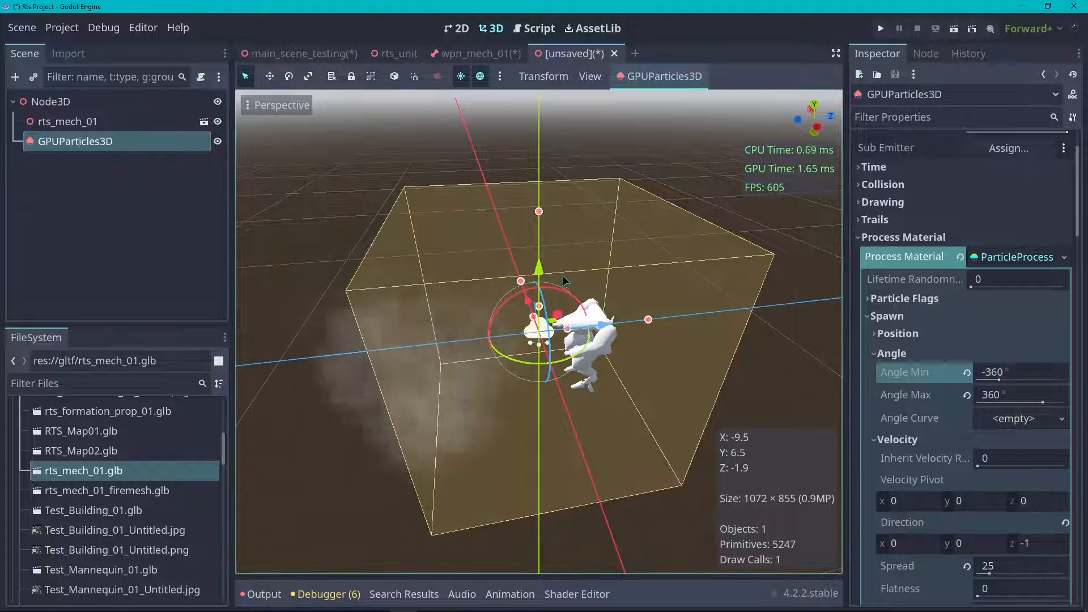
scroll(462, 223, down, 3)
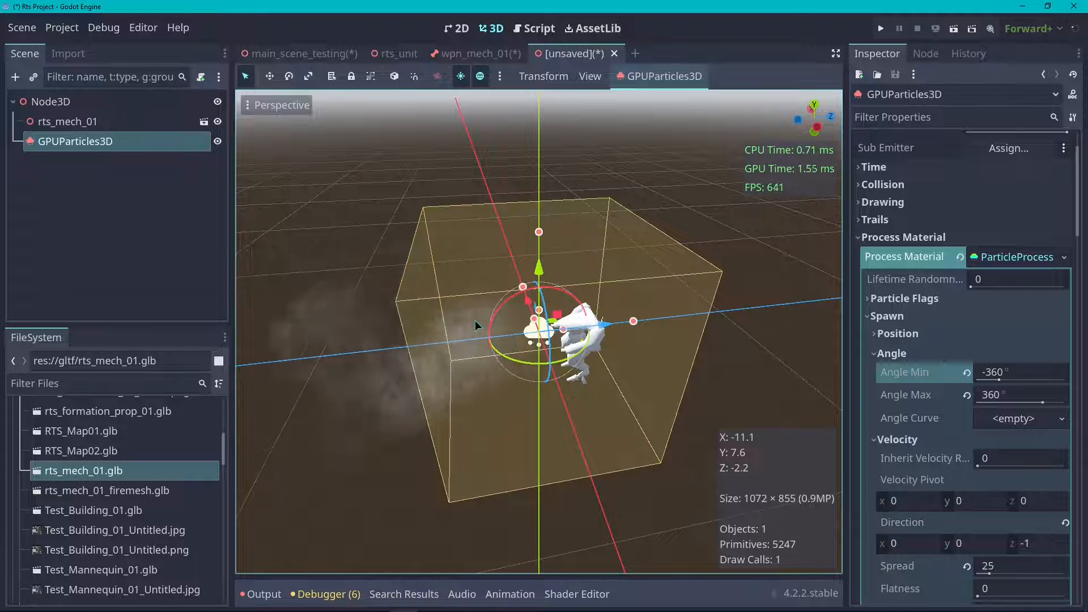
scroll(475, 320, up, 2)
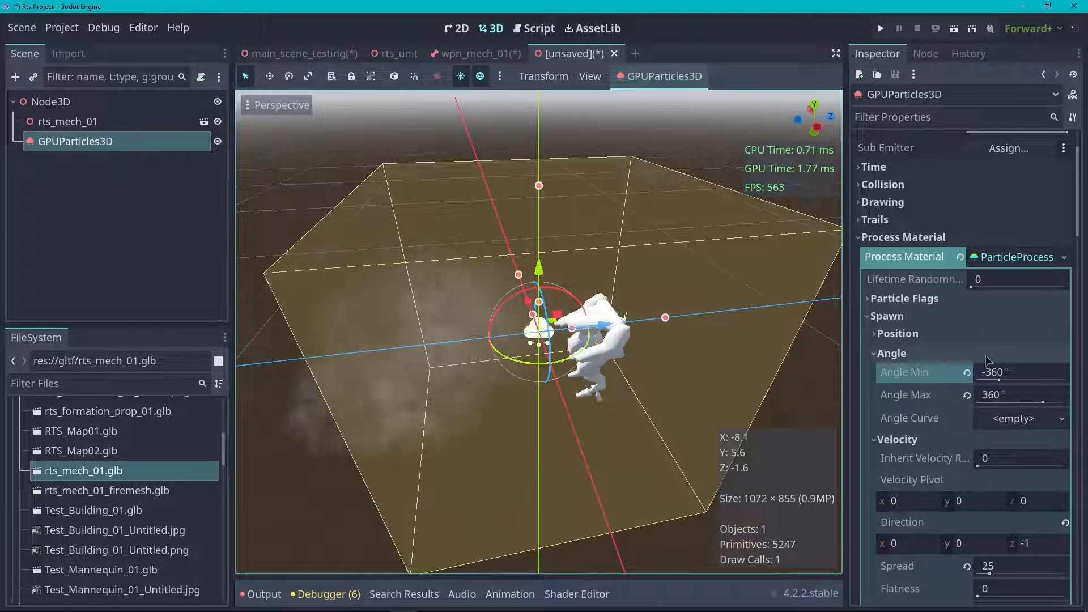
click(895, 354)
- Collapse the Scale, Hue Variation and Animation groups in the process material's display settings
scroll(901, 279, down, 5)
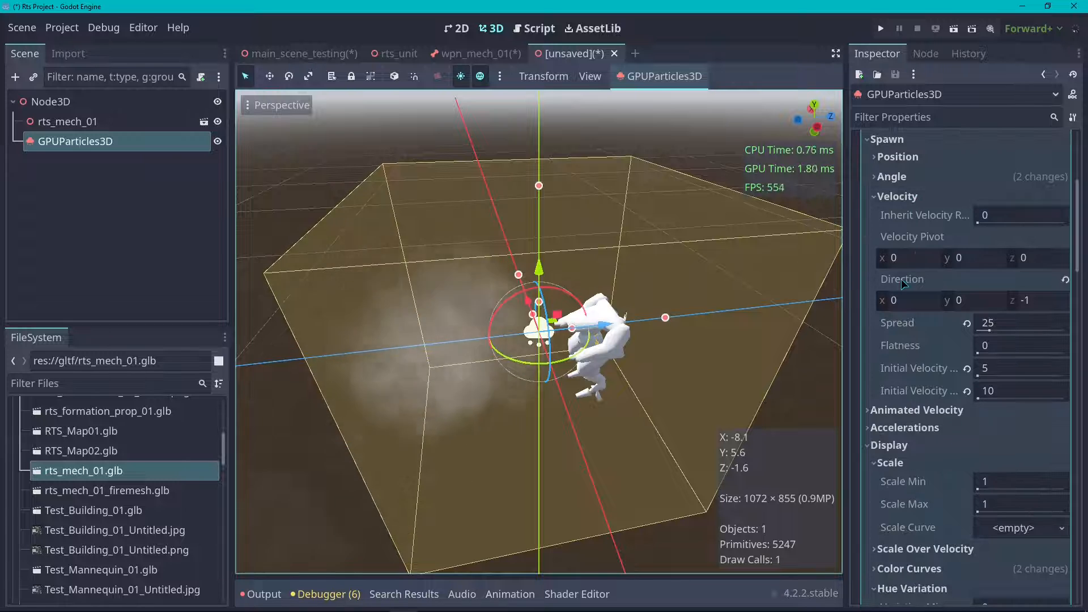
scroll(566, 327, down, 5)
scroll(561, 317, up, 4)
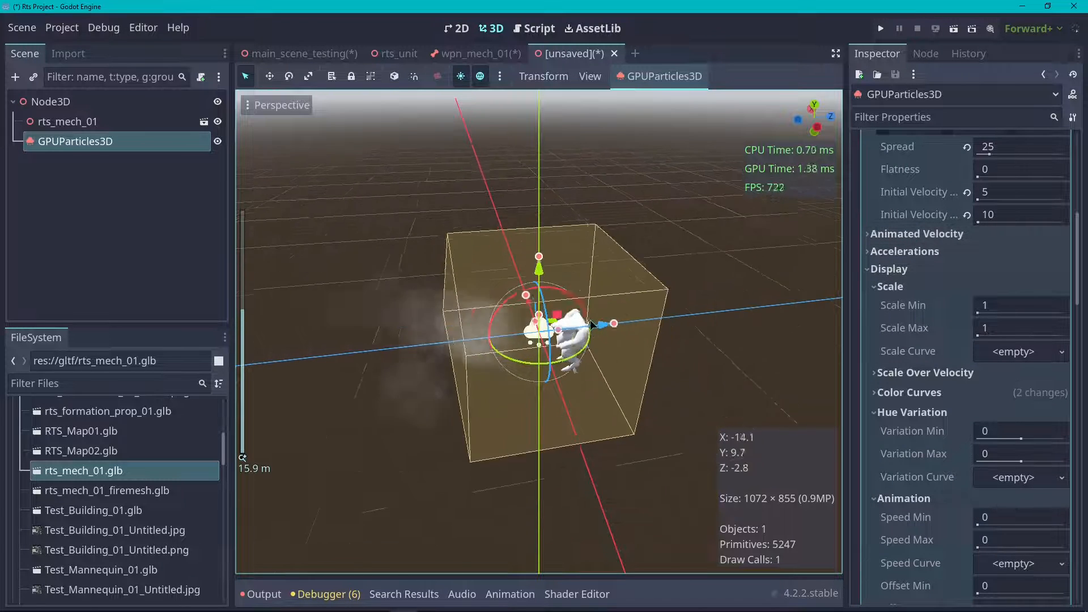
click(889, 286)
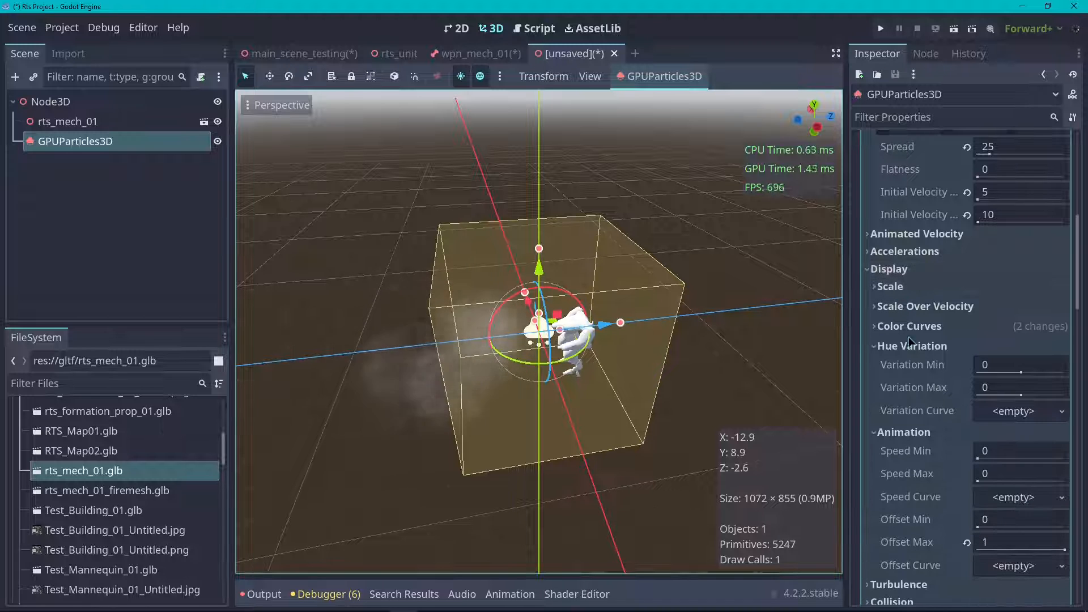
click(906, 343)
click(900, 361)
scroll(917, 413, up, 4)
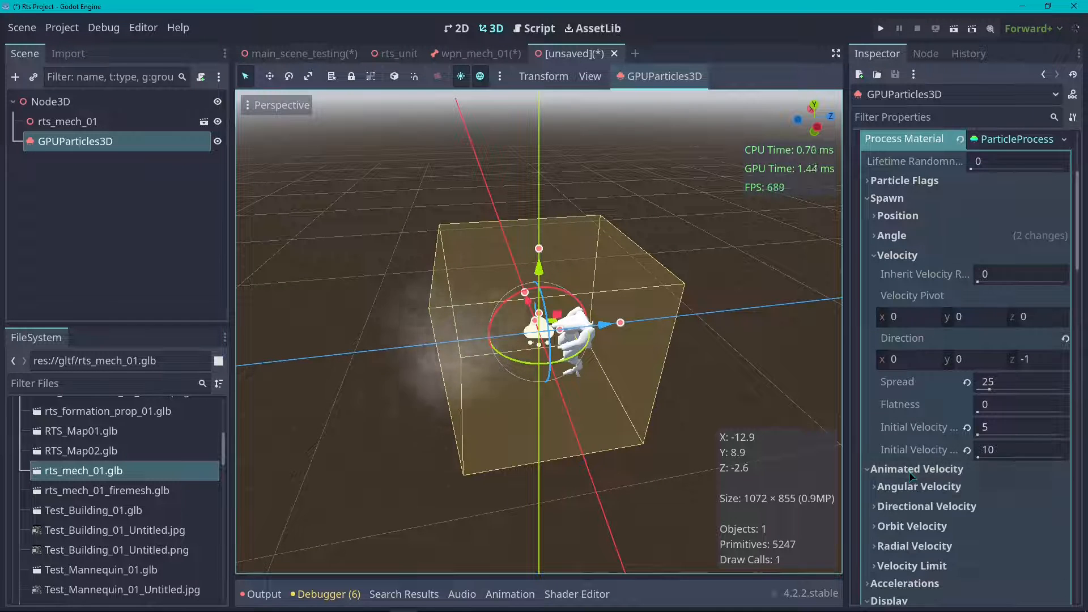
scroll(419, 374, down, 5)
scroll(395, 394, up, 3)
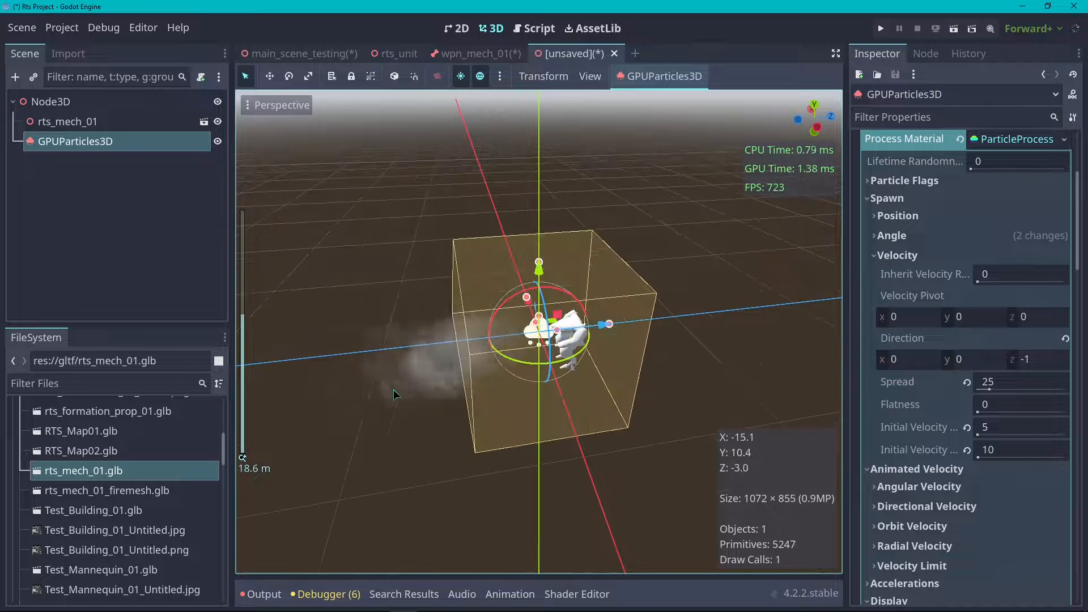
scroll(983, 451, down, 4)
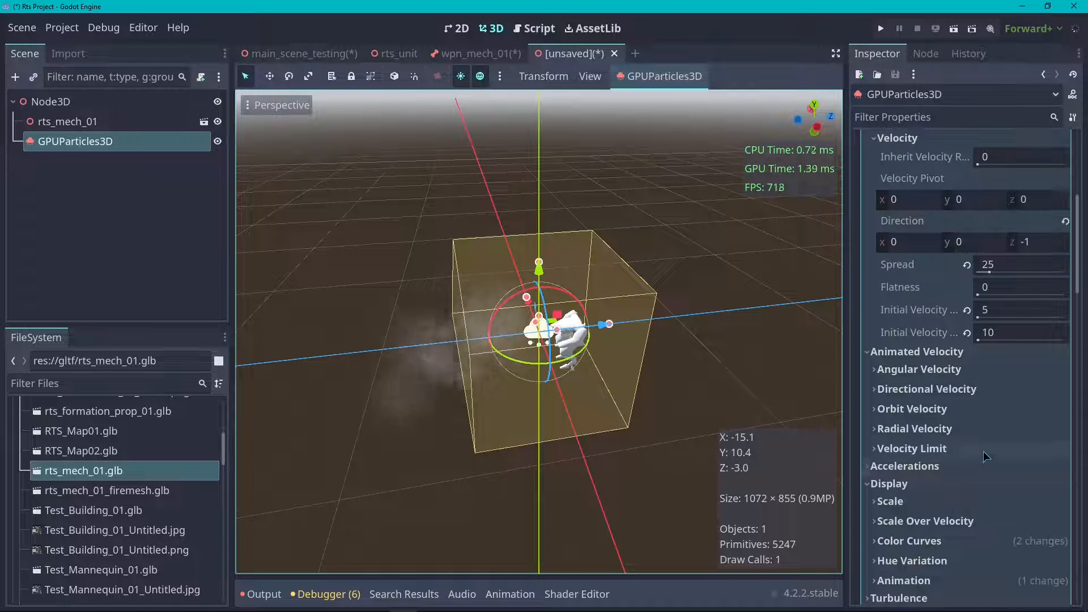
click(914, 447)
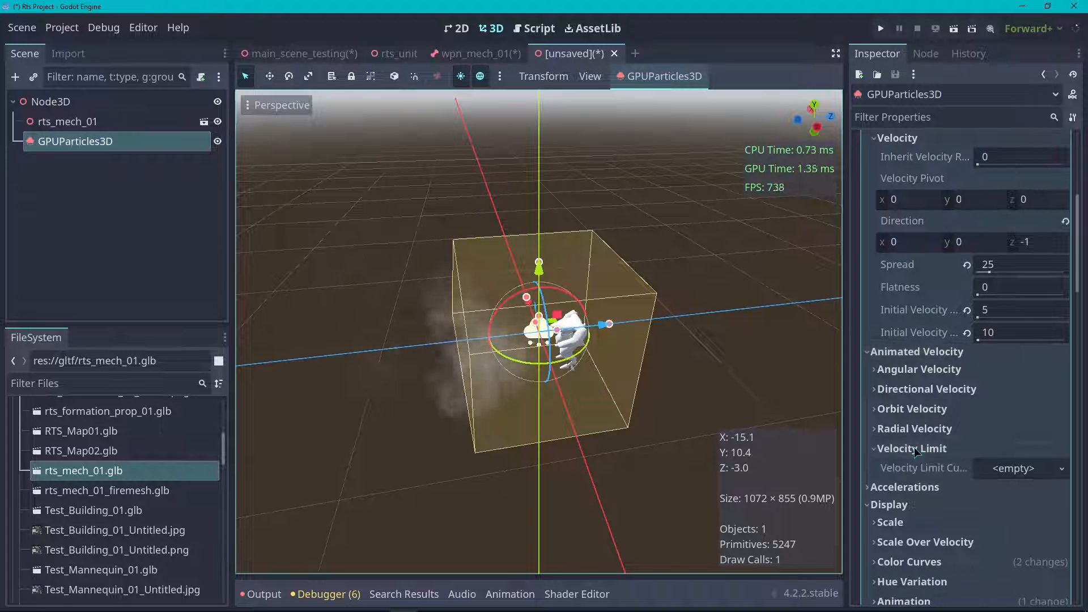
click(913, 447)
click(933, 352)
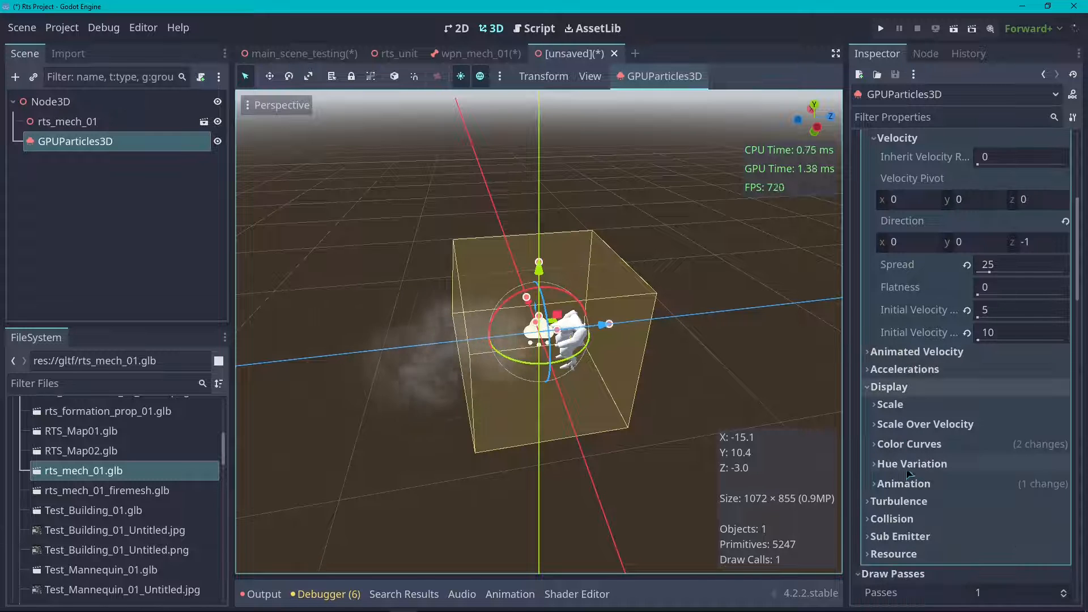
- Set the damping range in the process material's accelerations to a minimum of 1 and a maximum of 3
click(936, 369)
click(902, 387)
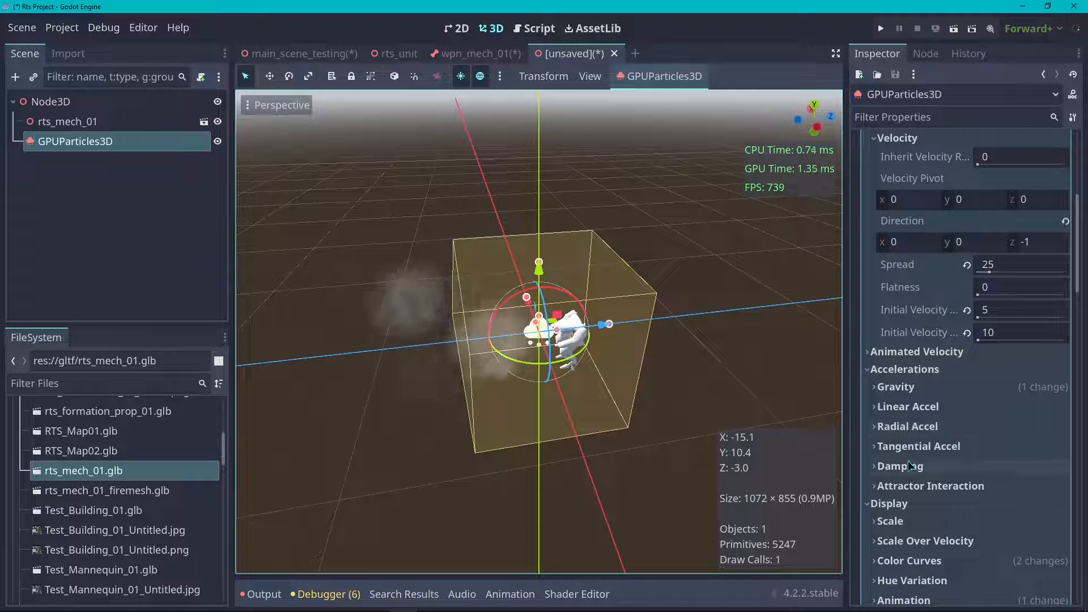
click(923, 465)
click(1000, 484)
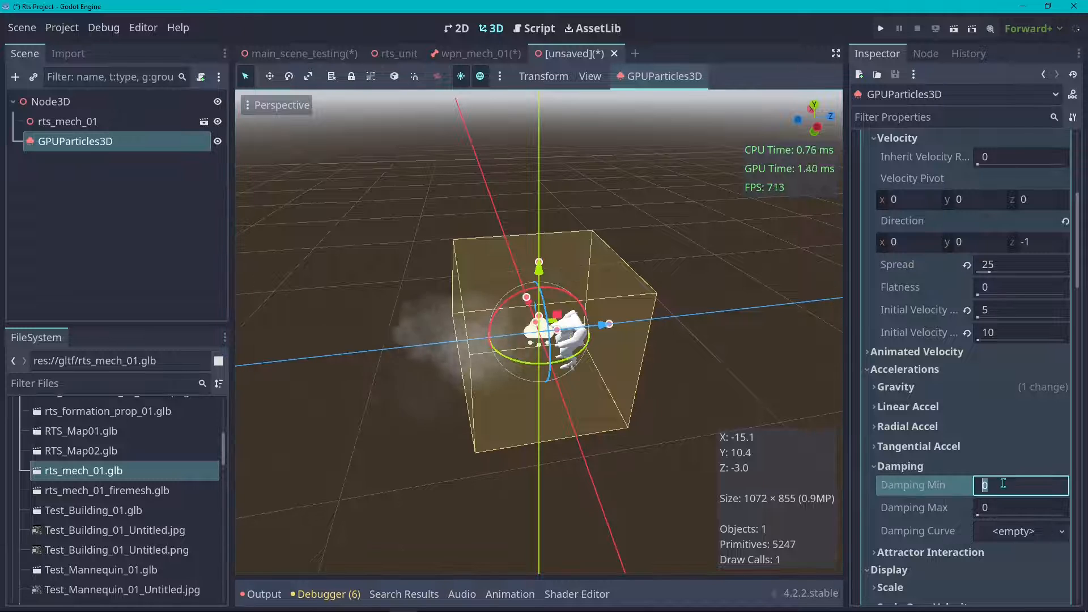
text(1)
click(995, 501)
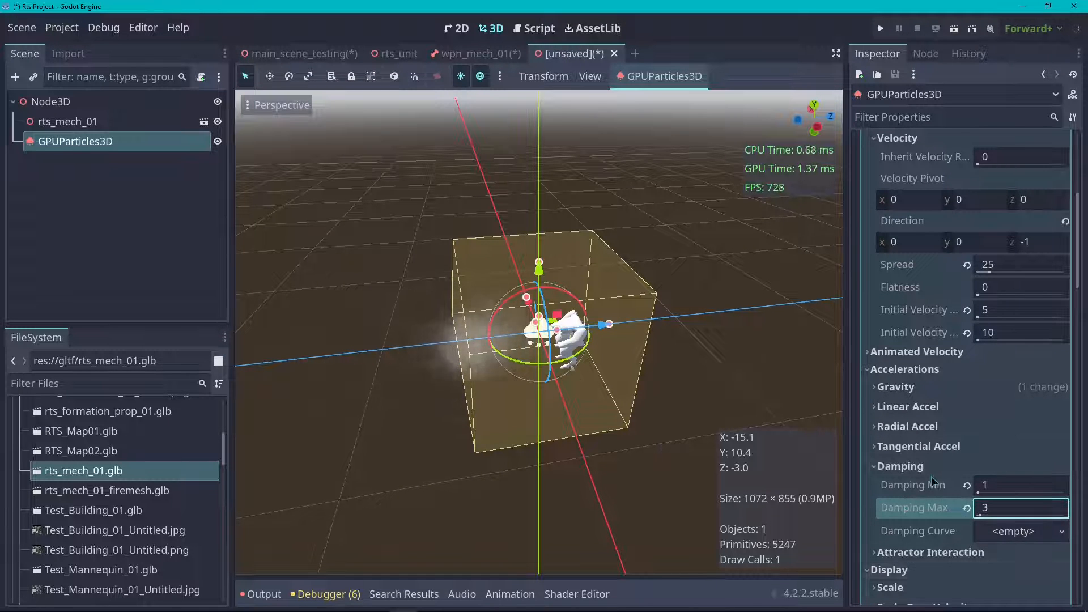
- Enable Damping as Friction in the process material's particle flags and collapse the Velocity and Particle Flags groups
scroll(931, 471, up, 2)
scroll(481, 332, up, 6)
click(905, 252)
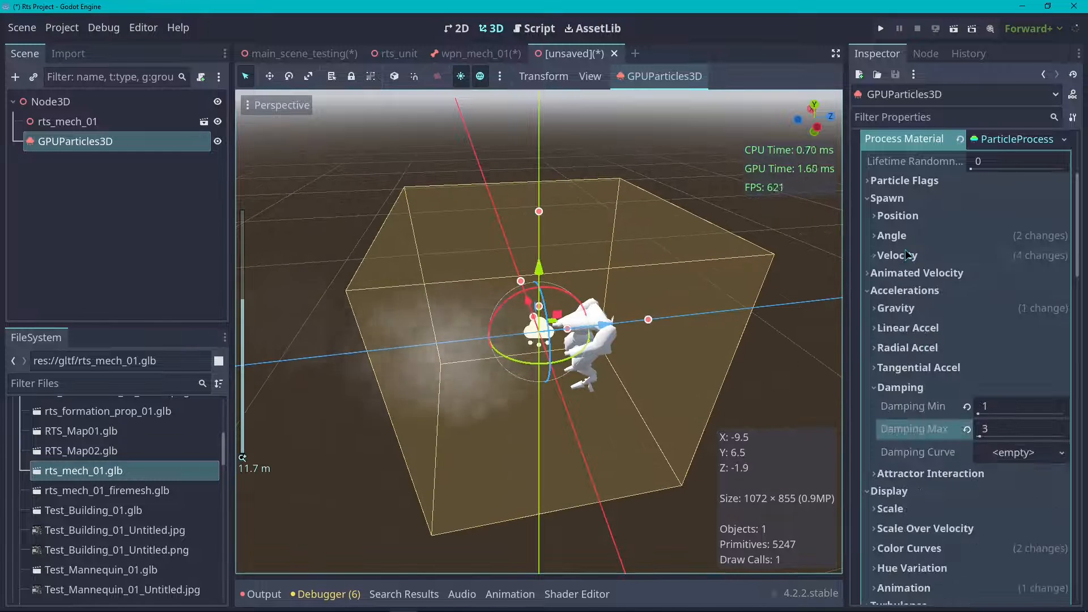
click(901, 215)
click(907, 215)
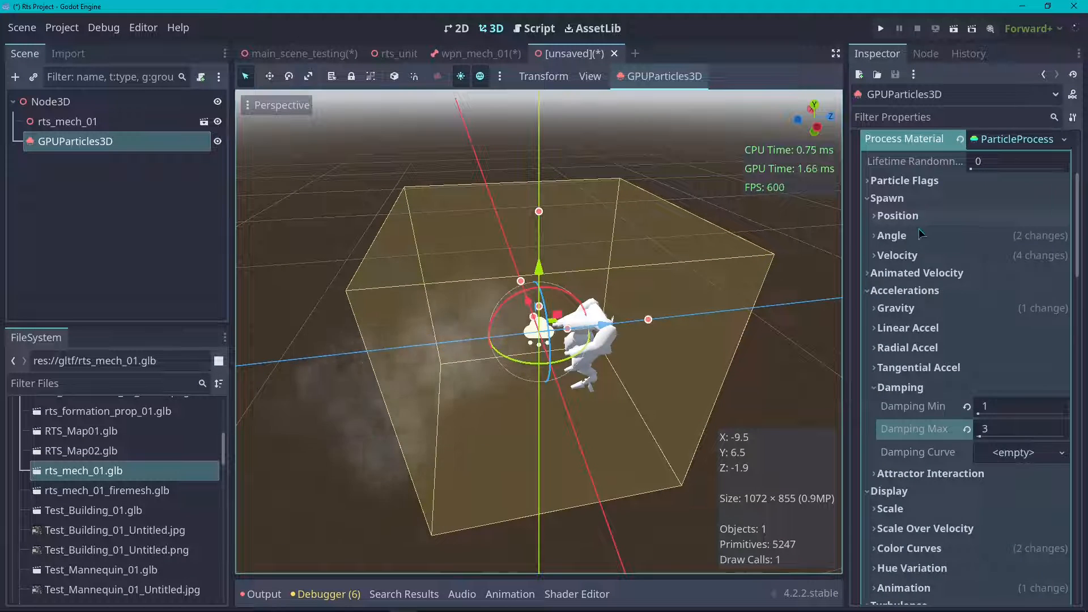
scroll(919, 243, up, 3)
click(915, 376)
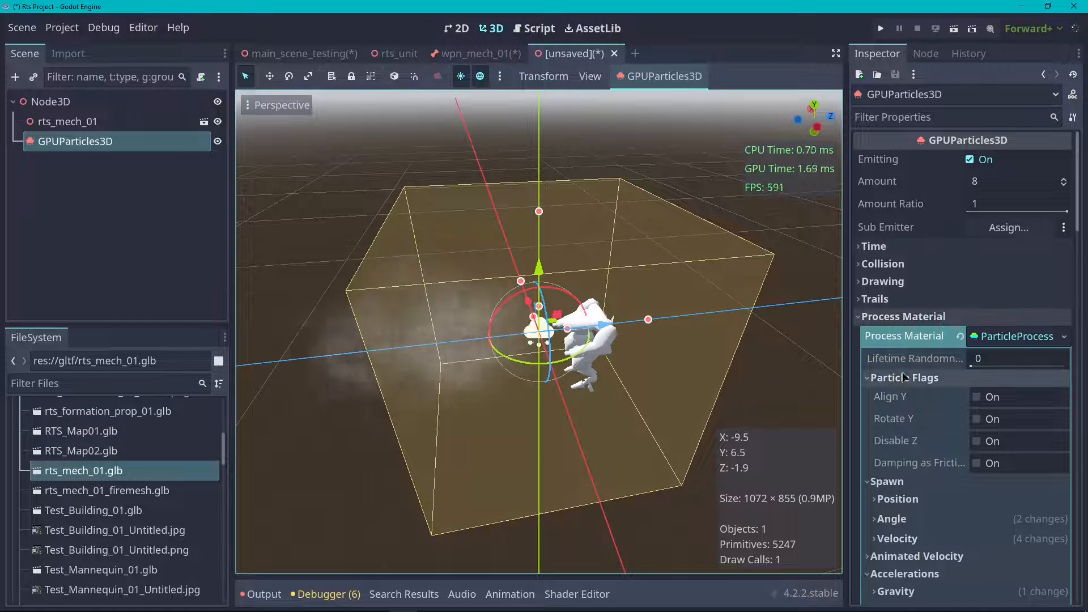
mouse_move(920, 466)
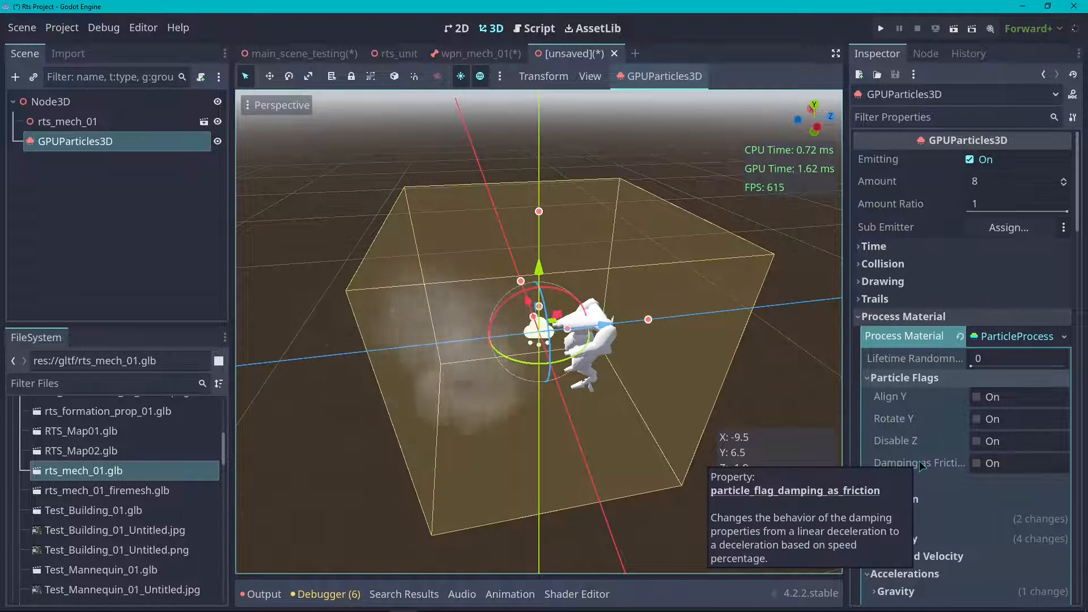
double_click(975, 464)
key(space)
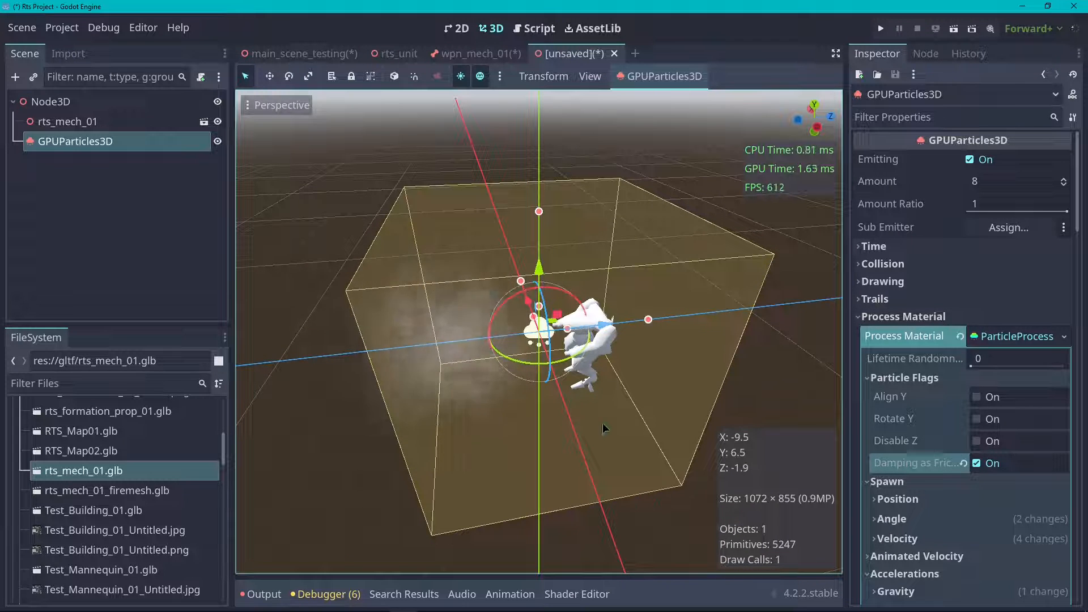
click(931, 380)
- Disable attractor interaction in the process material's accelerations and collapse the Attractor Interaction and Damping groups
scroll(907, 368, down, 4)
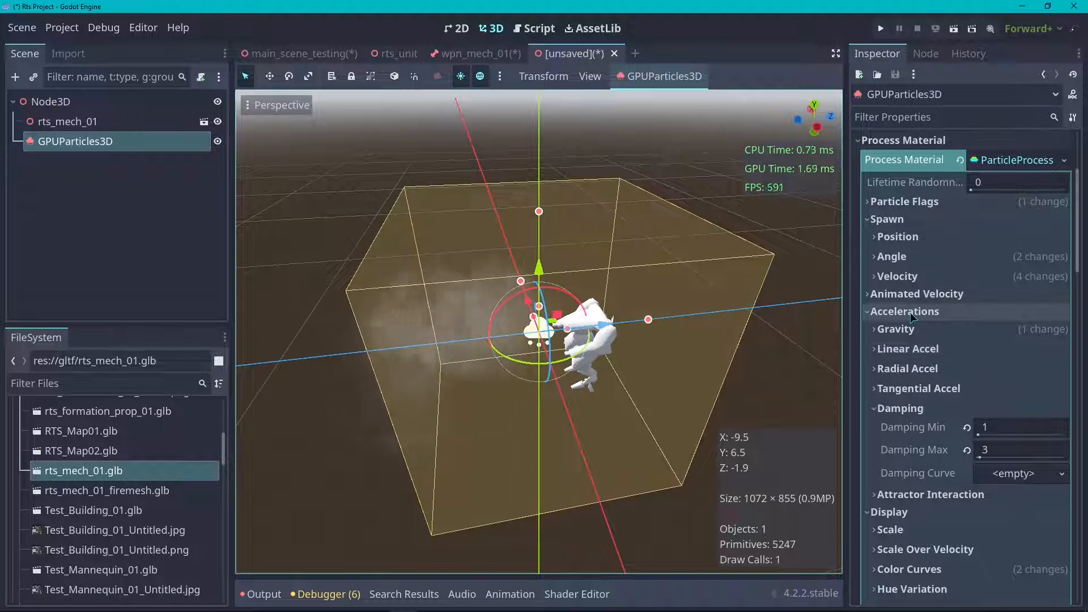
scroll(906, 308, down, 3)
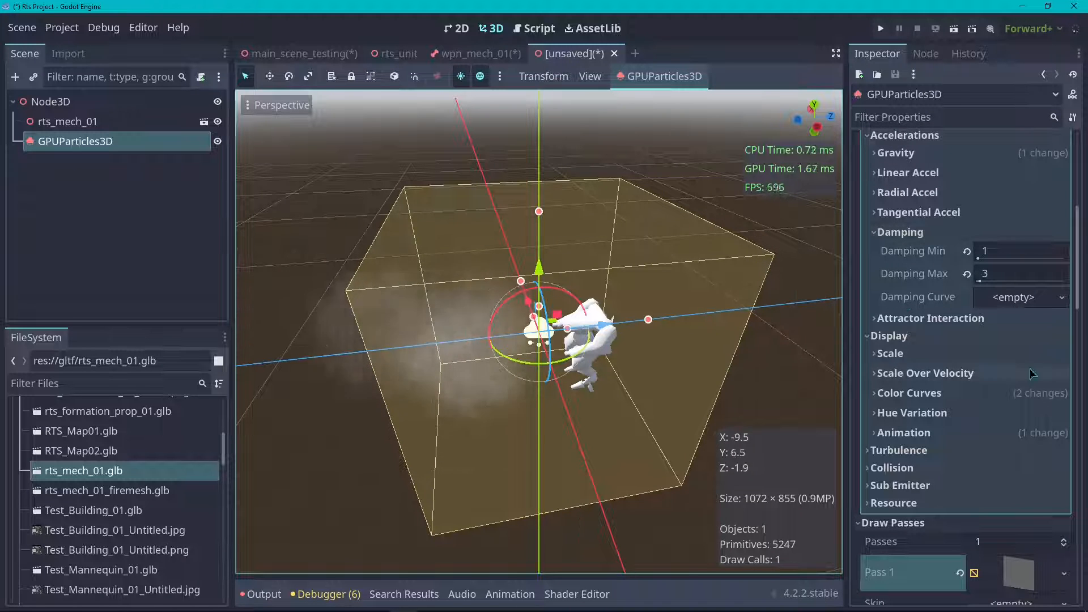
click(907, 318)
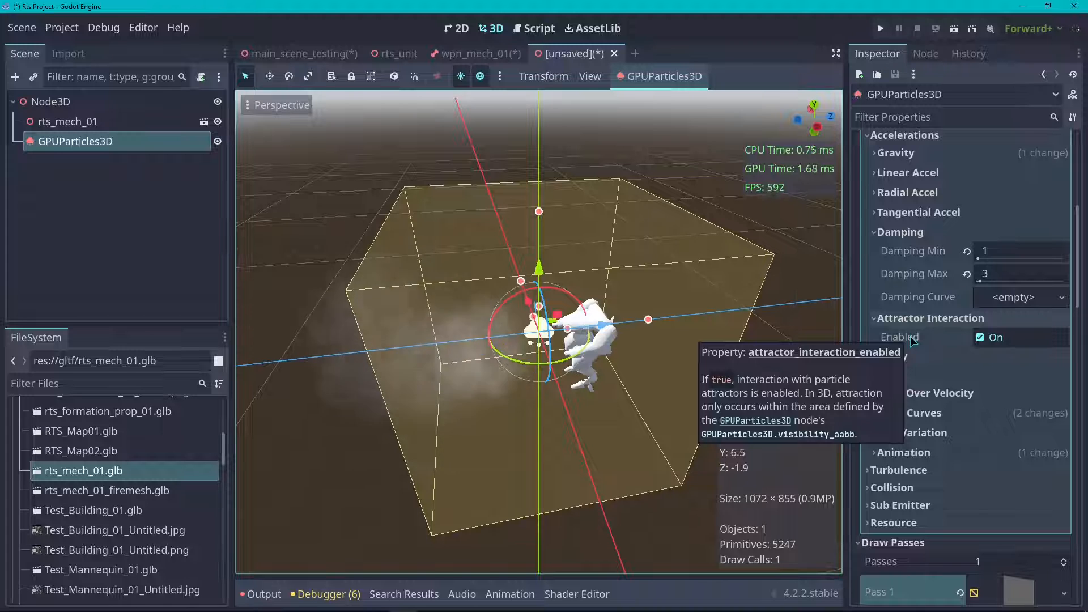
click(892, 317)
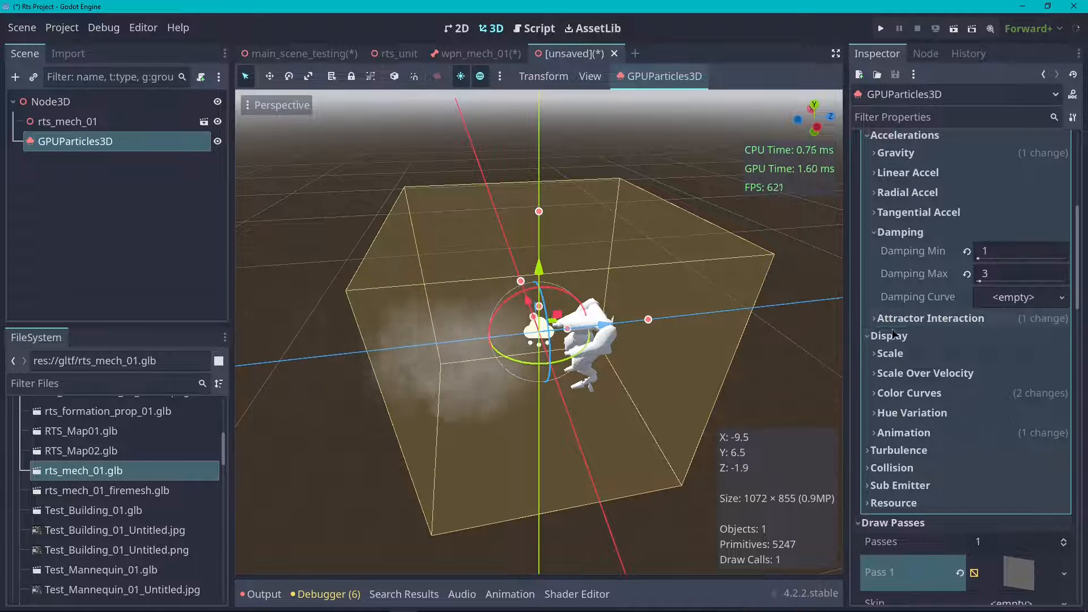
scroll(909, 391, up, 3)
click(890, 406)
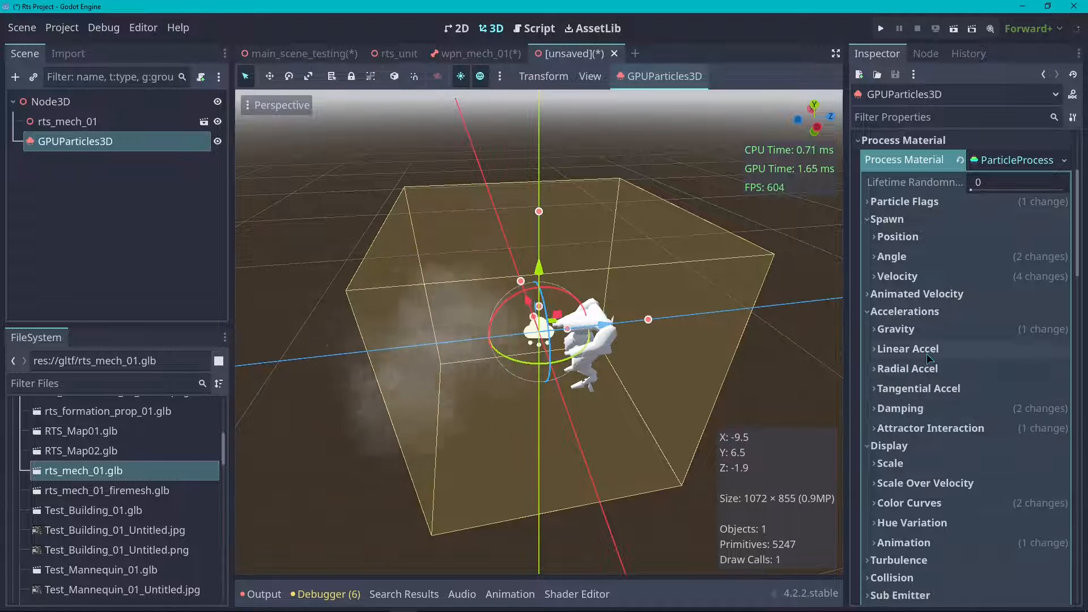
- Set the process material's linear acceleration range to a minimum of -1 and a maximum of 2
click(906, 348)
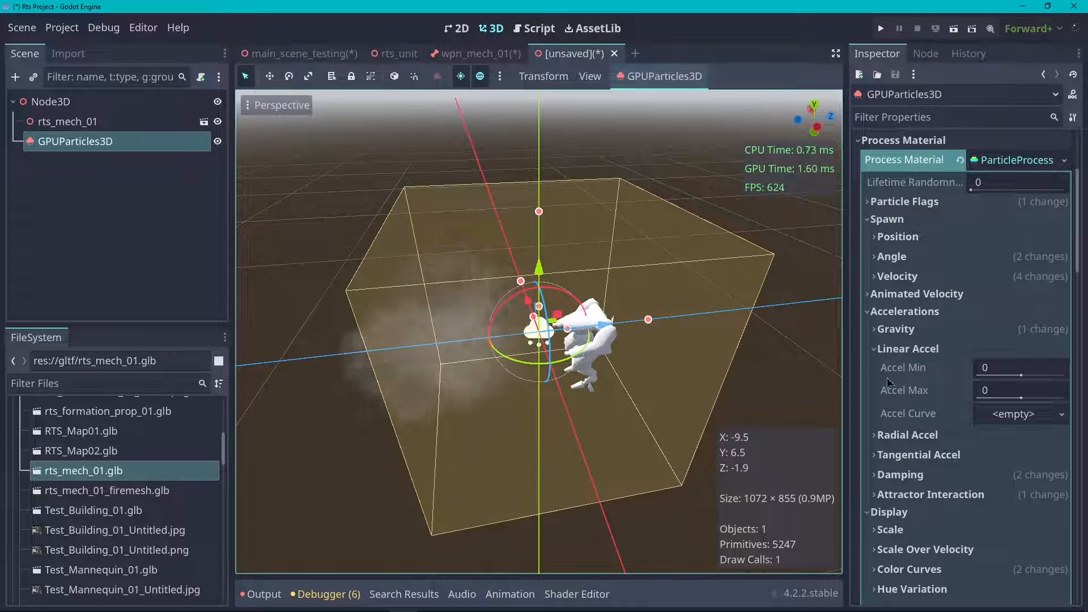
scroll(811, 346, down, 3)
scroll(622, 327, up, 3)
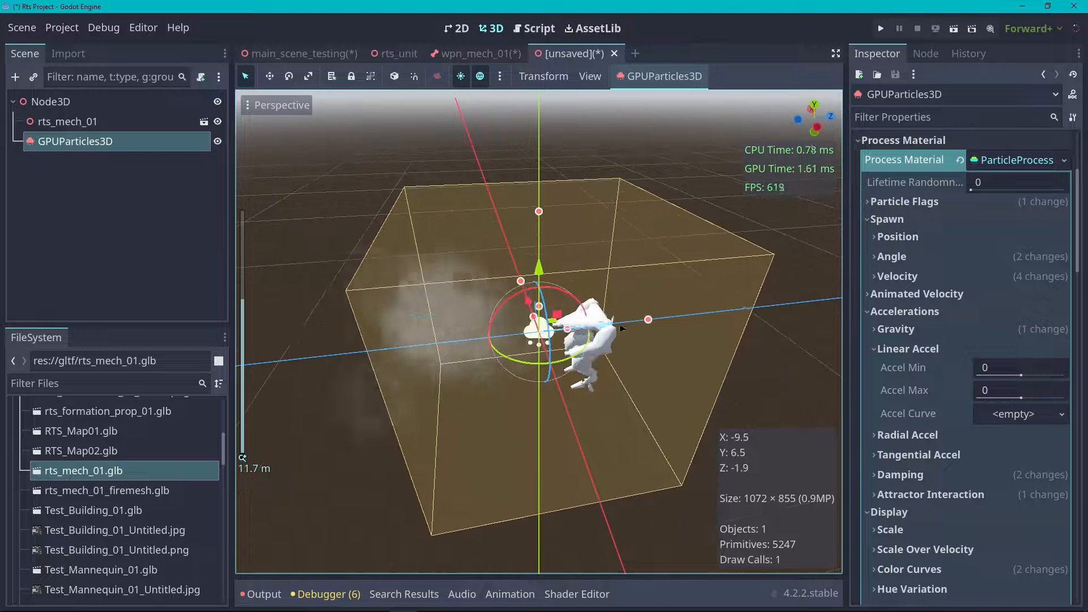
click(1019, 368)
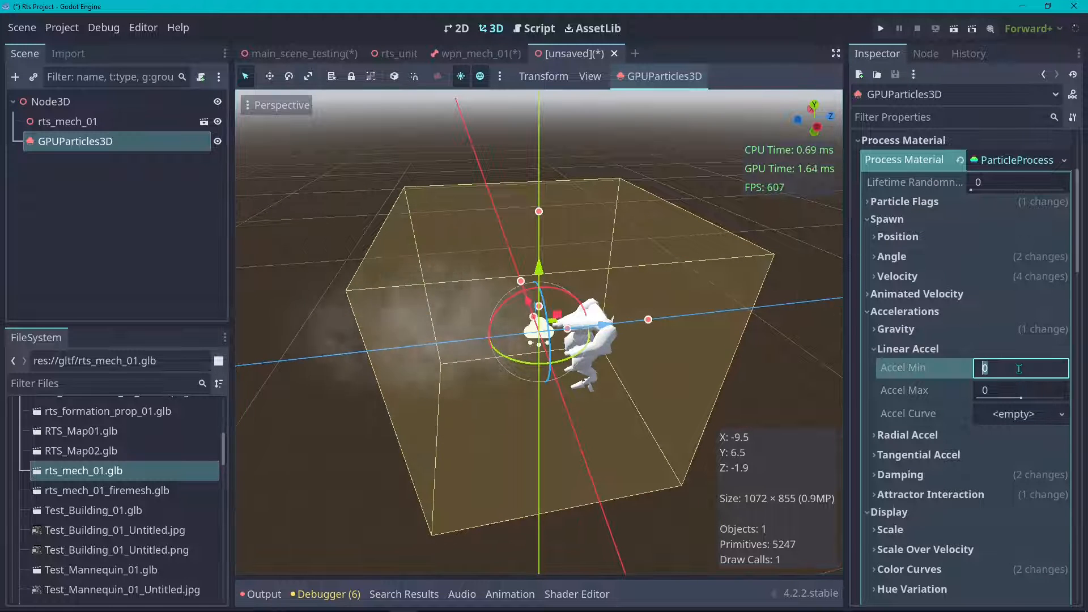
text(-1)
click(994, 390)
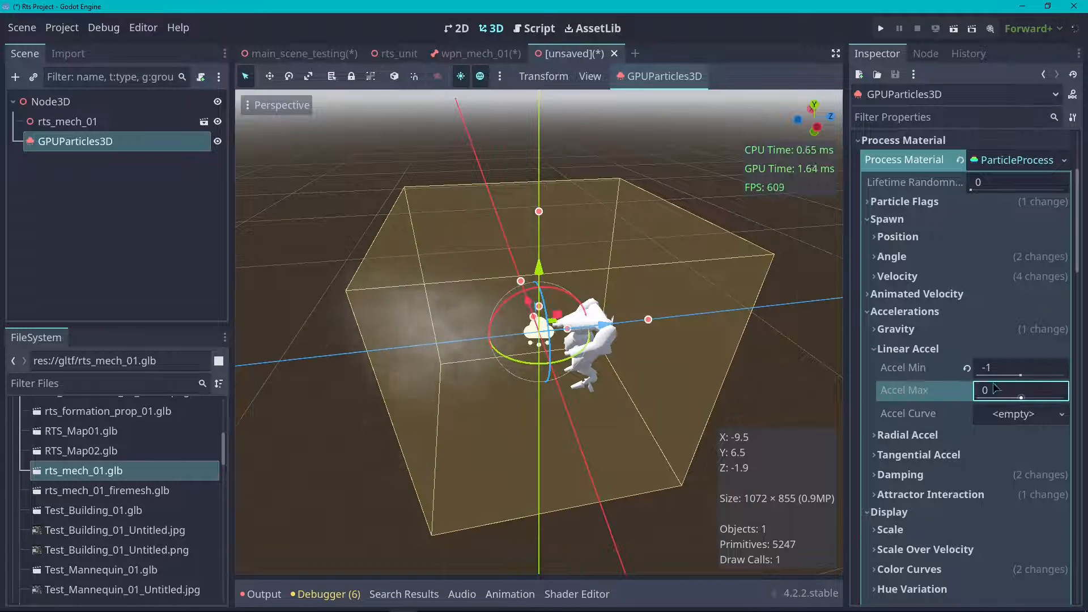
text(1)
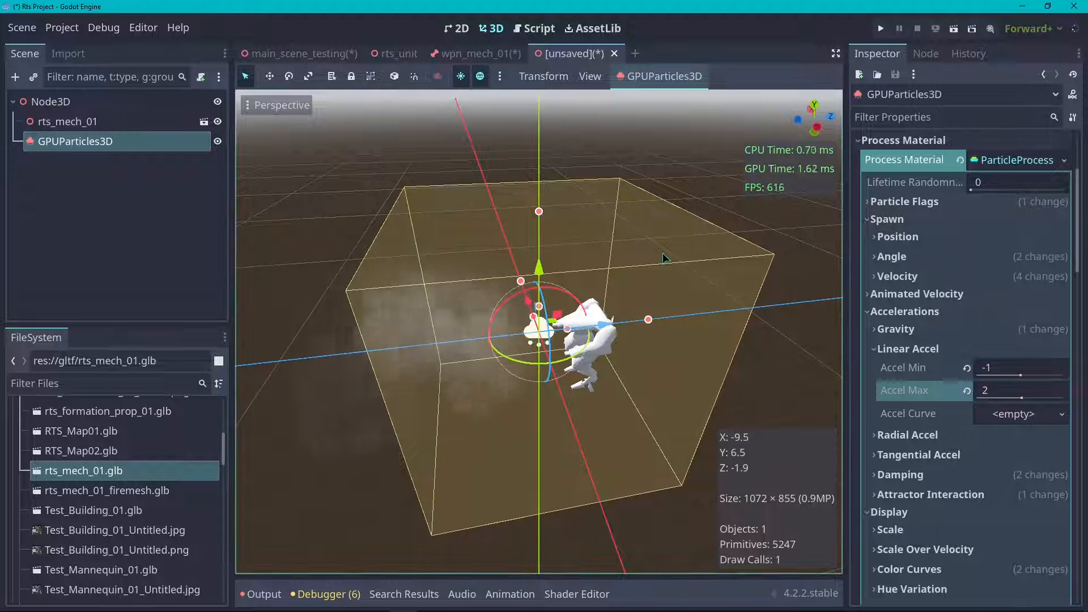
- Try a maximum linear acceleration of 55 and check how far the smoke particles travel
scroll(658, 255, down, 3)
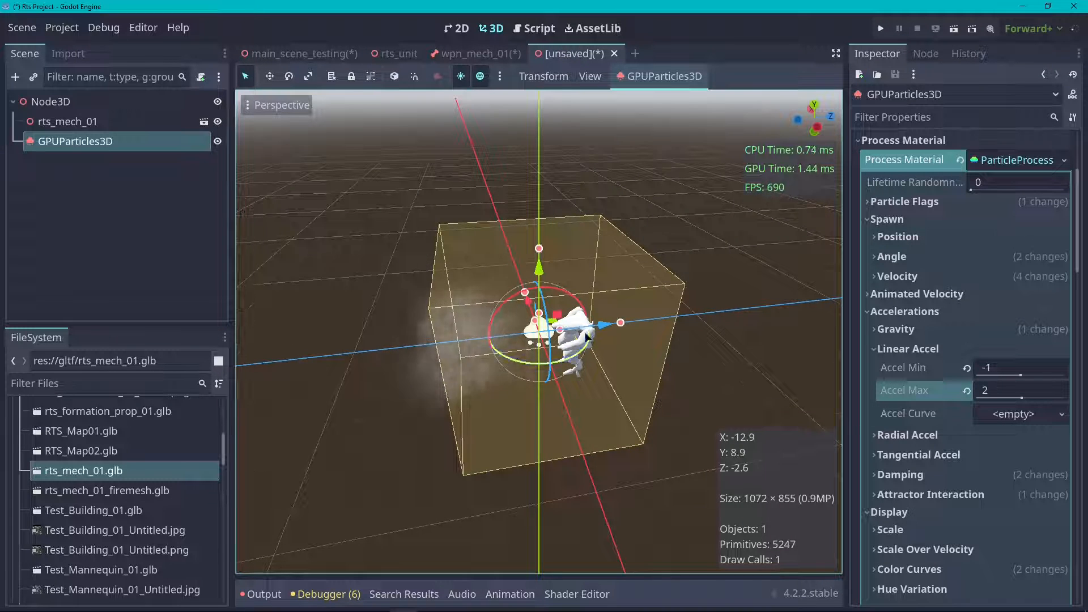
scroll(585, 336, down, 4)
click(1023, 391)
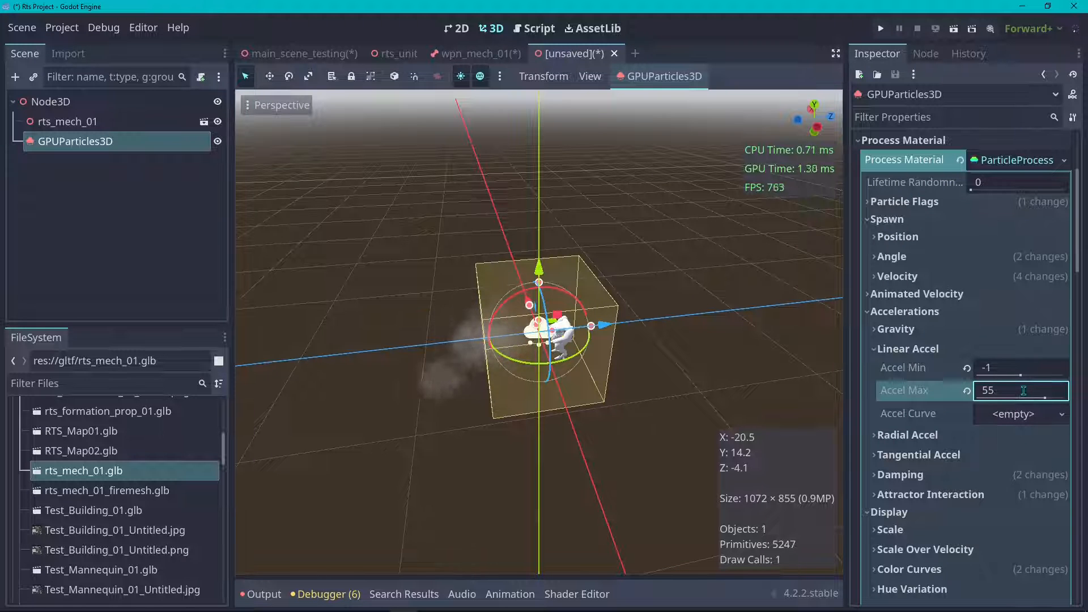
scroll(357, 308, down, 3)
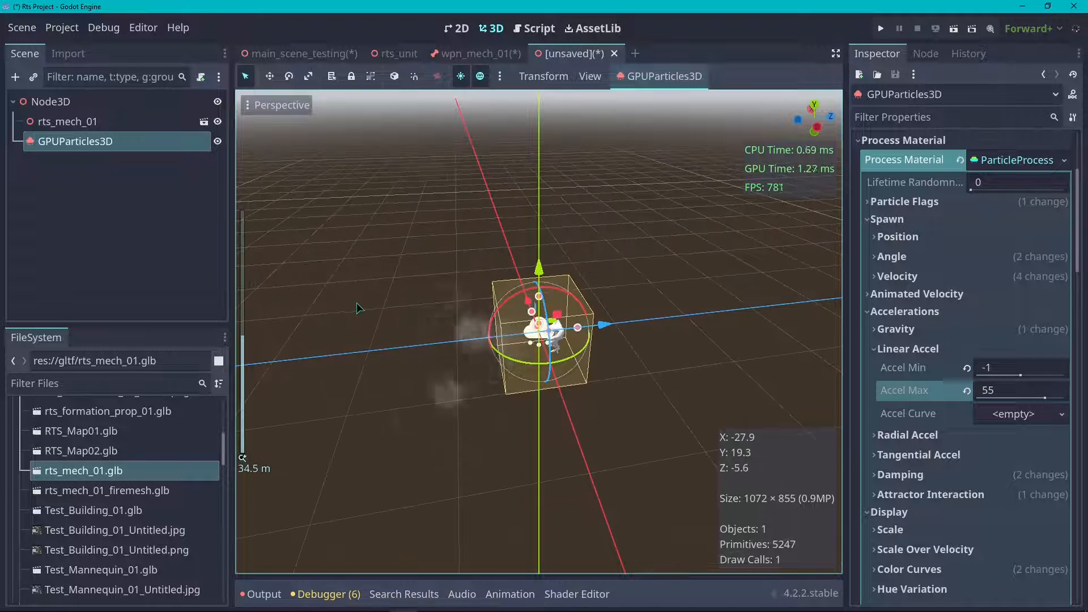
scroll(447, 318, up, 3)
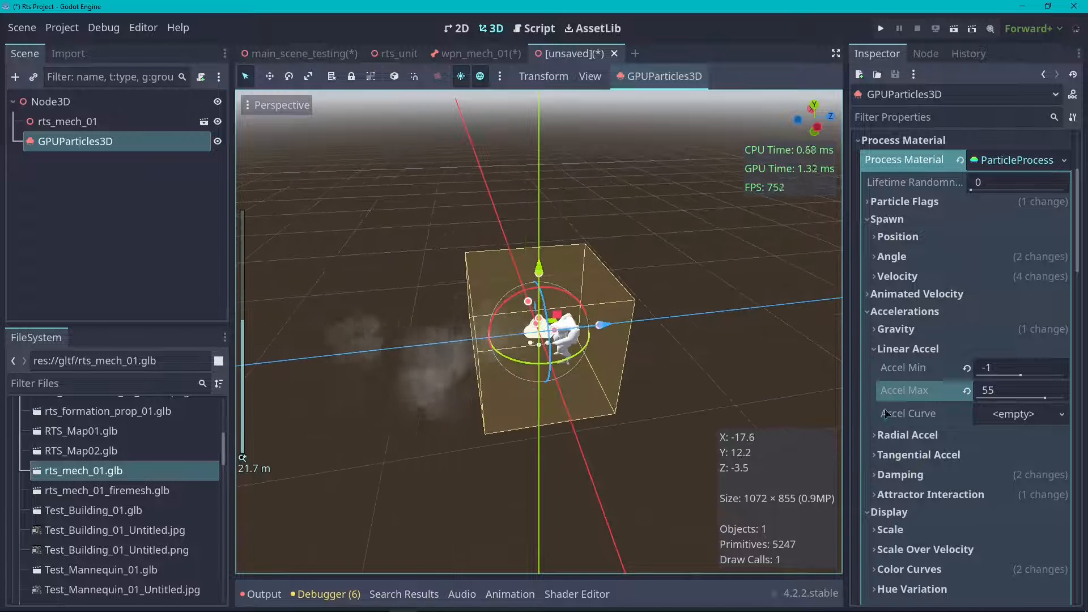
- Try a linear acceleration range with a minimum of -55 and a maximum of 1, and check the smoke
click(1023, 390)
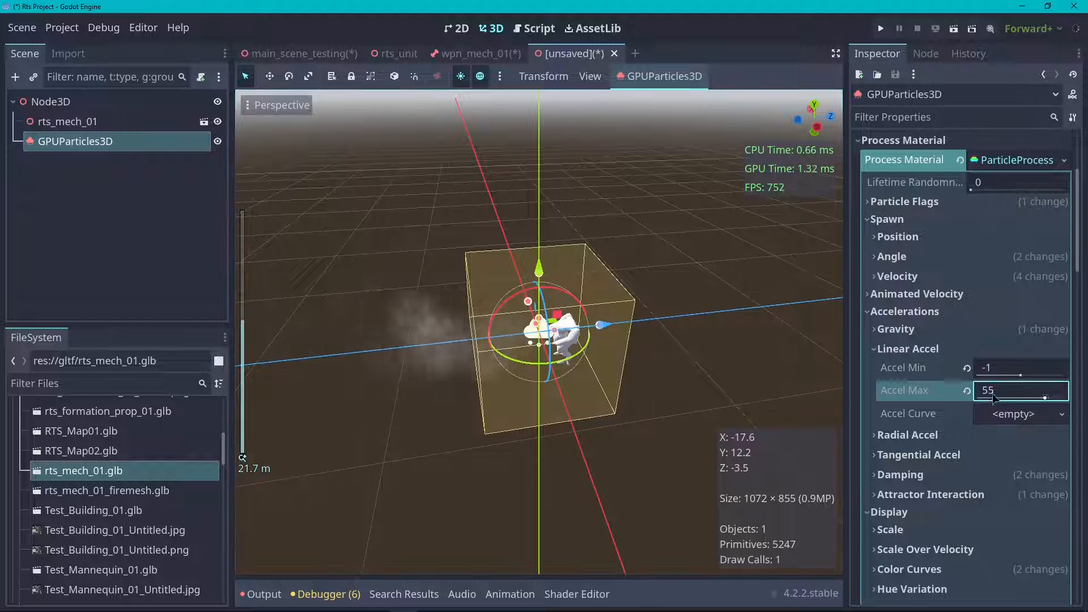
text(1)
click(1033, 368)
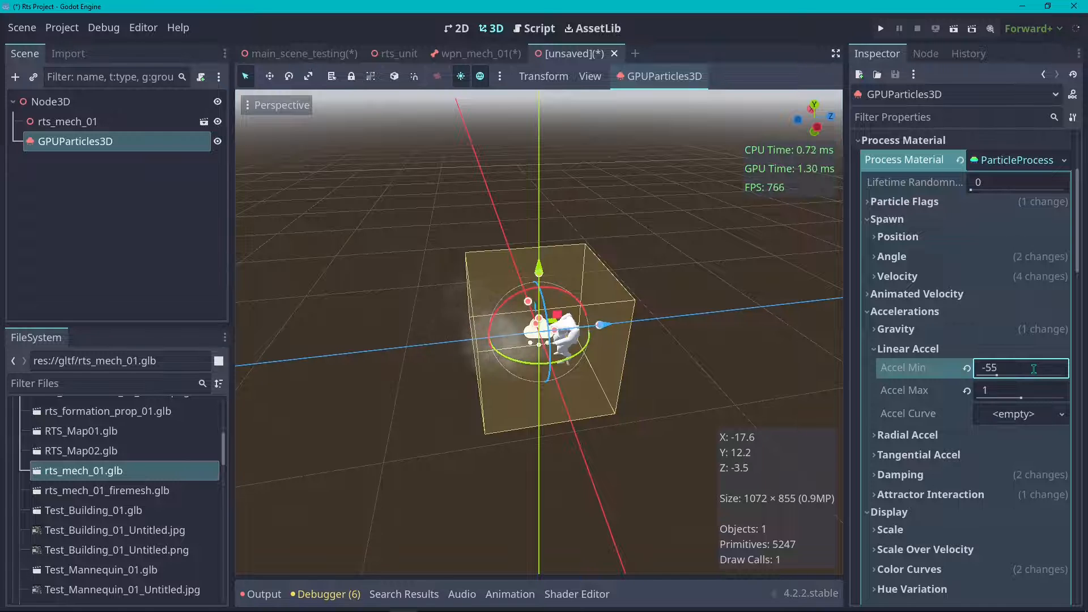
scroll(539, 315, up, 3)
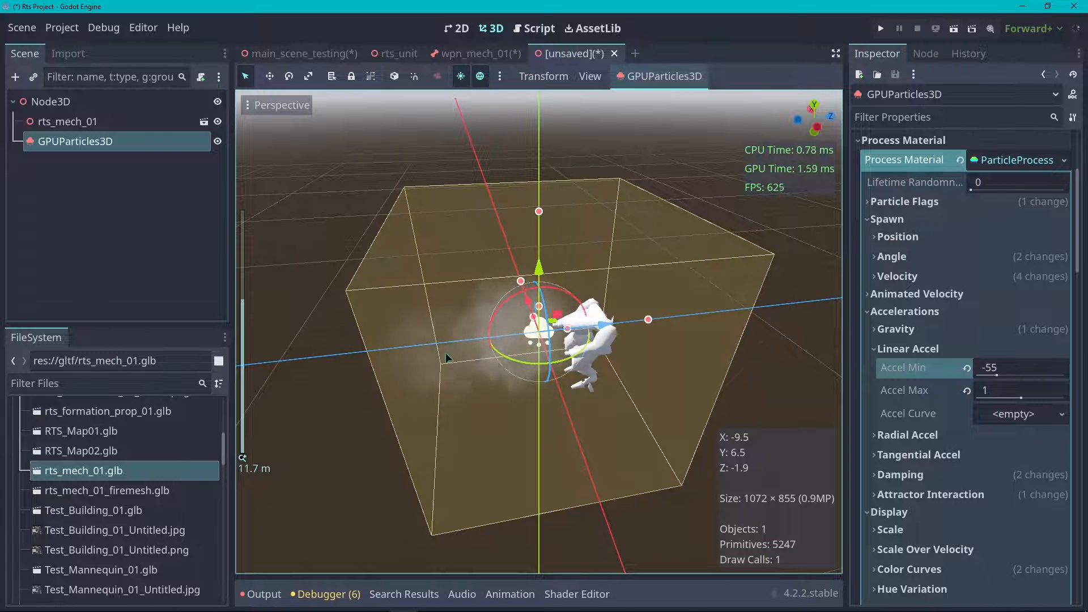
- Set the linear acceleration range to a minimum of 1 and a maximum of 3, and check the smoke with the emitter deselected
scroll(446, 357, down, 5)
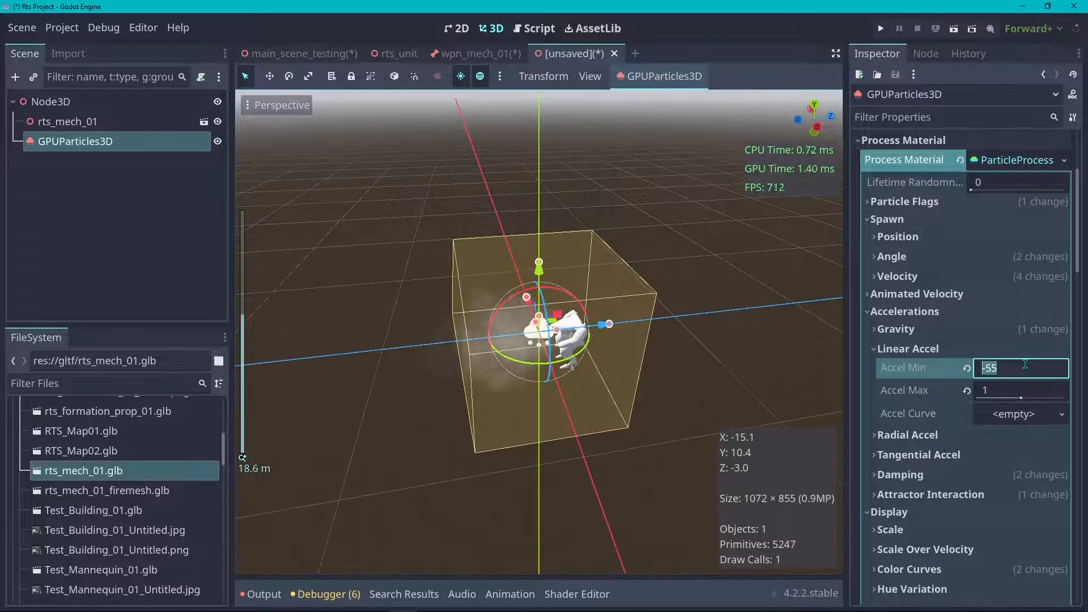
click(1015, 392)
text(3)
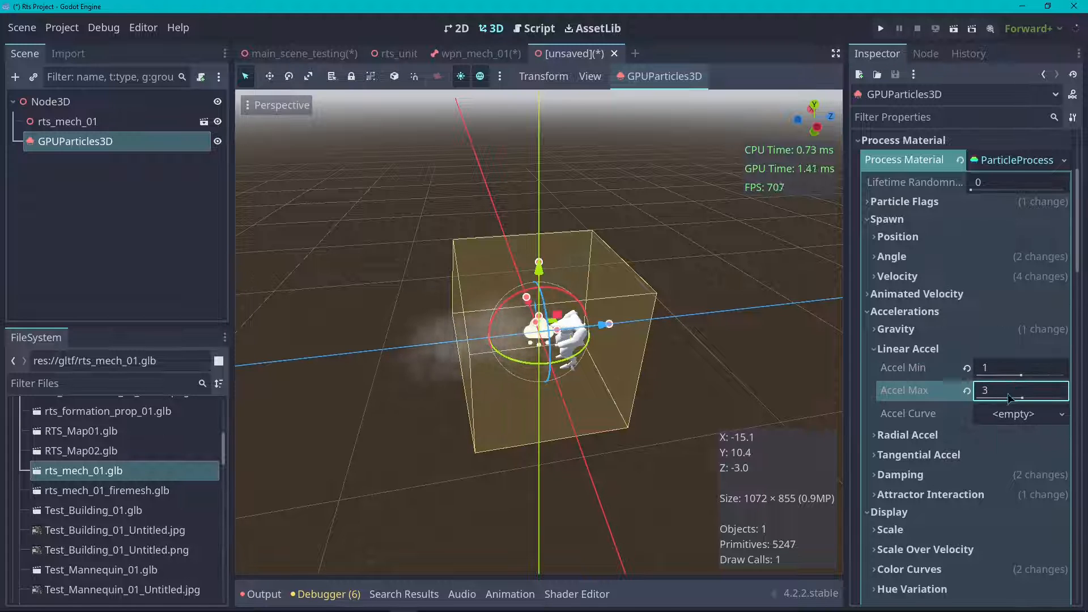
key(Return)
scroll(712, 277, up, 4)
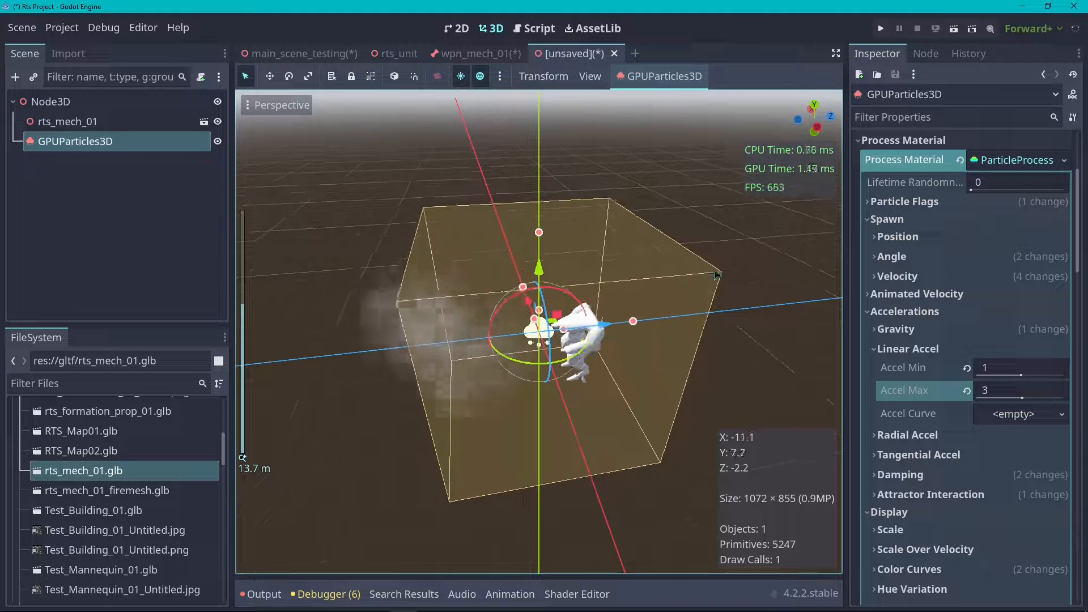
click(748, 241)
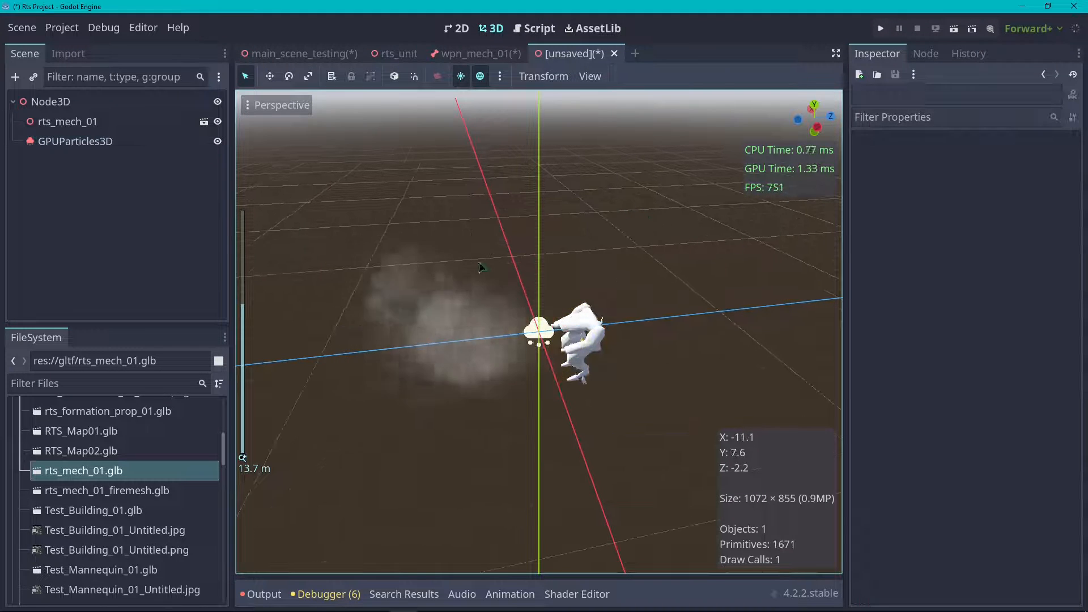
click(67, 142)
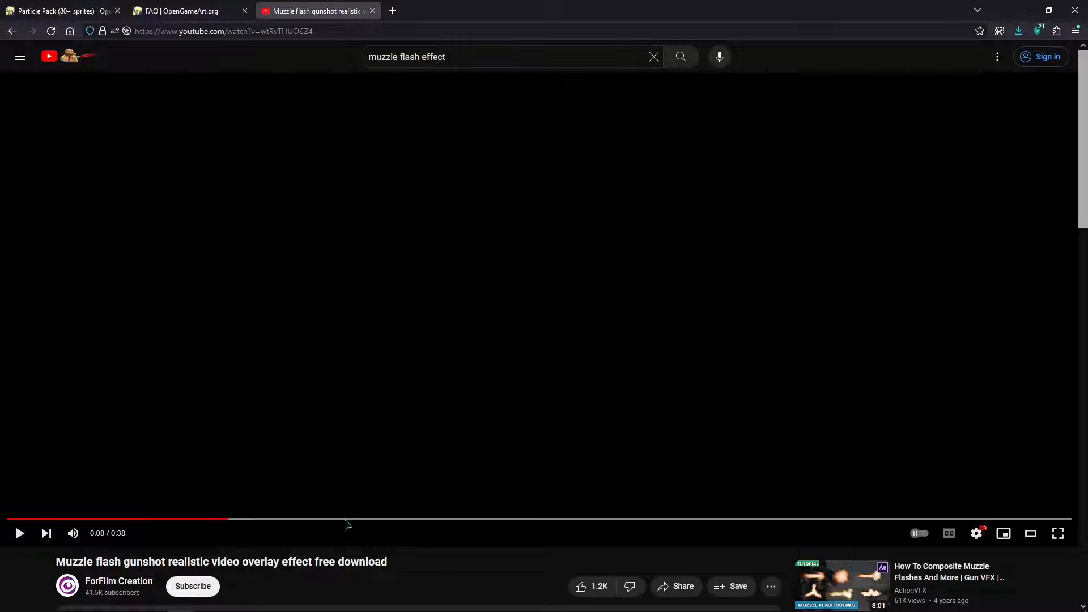
- Step through the muzzle flash reference video frame by frame around 0:03, examining the shapes of the flash and the smoke
key(Left)
key(space)
key(comma)
key(comma)
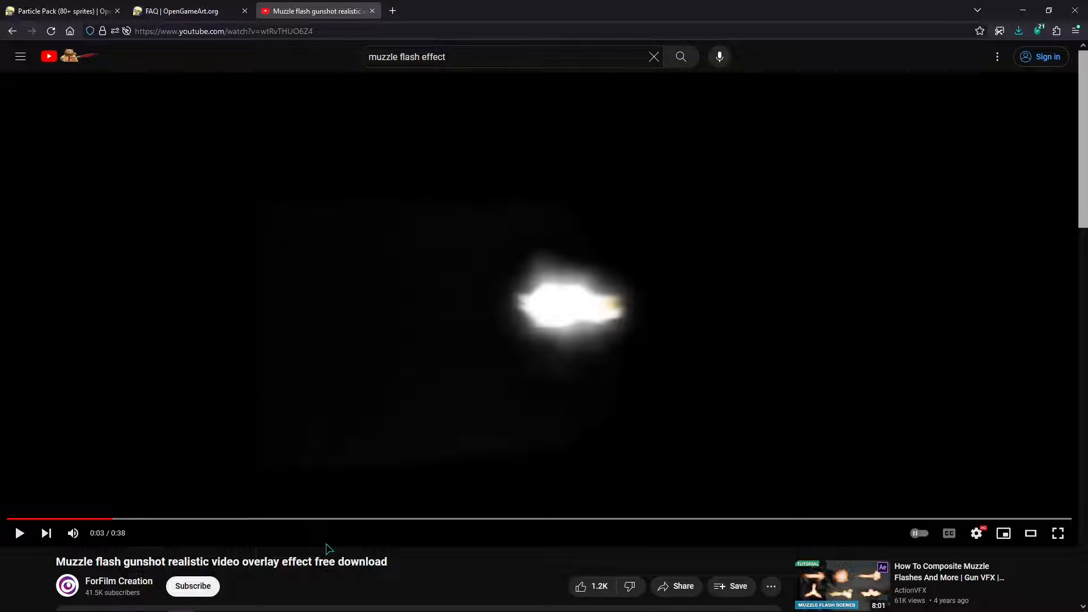
key(comma)
key(comma)
key(comma)
key(comma)
key(comma)
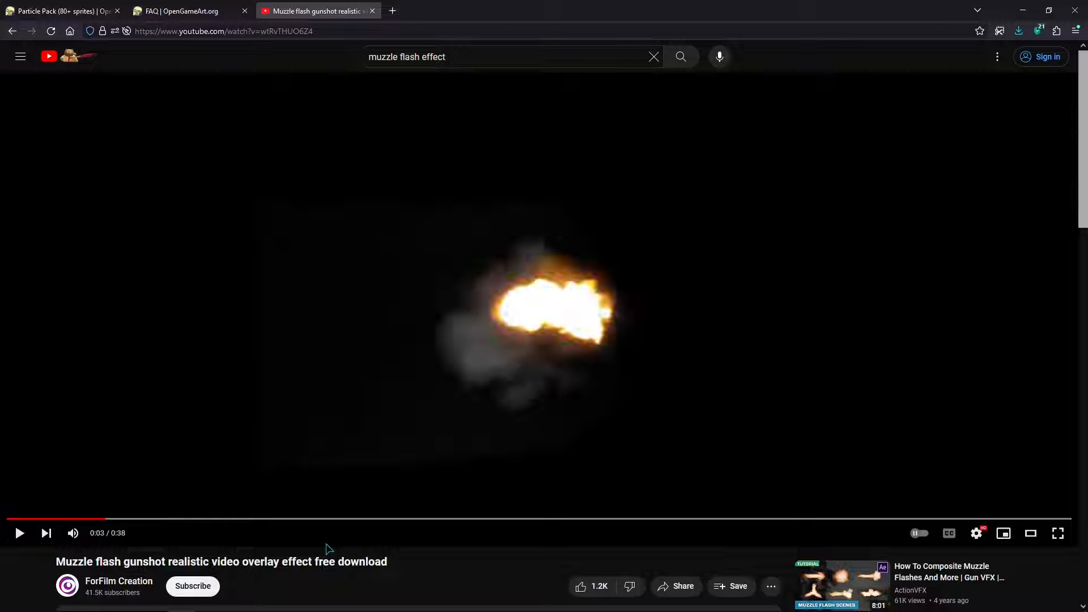
key(comma)
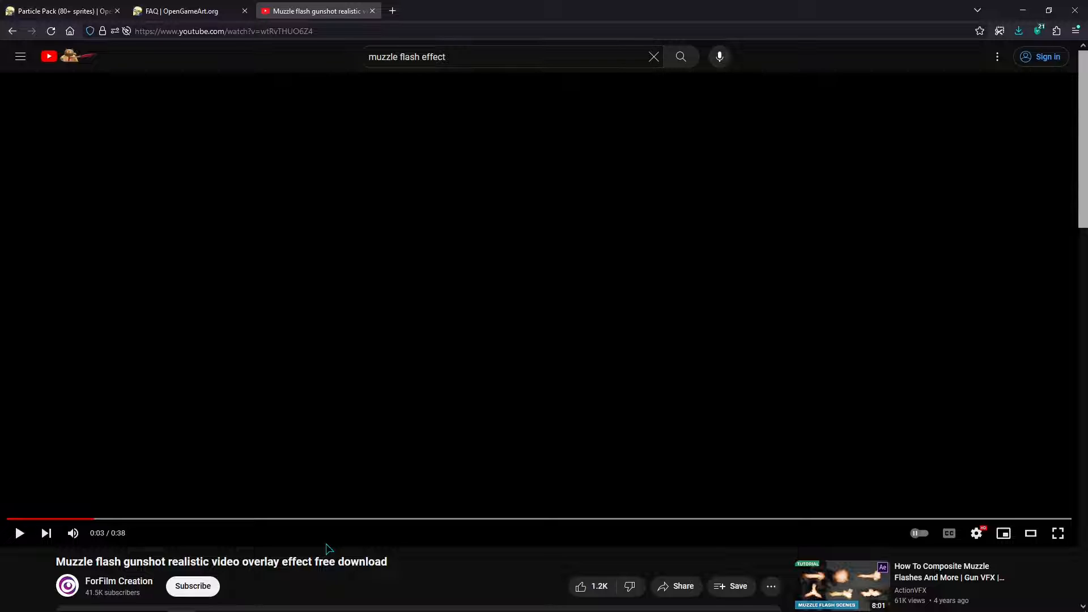
key(comma)
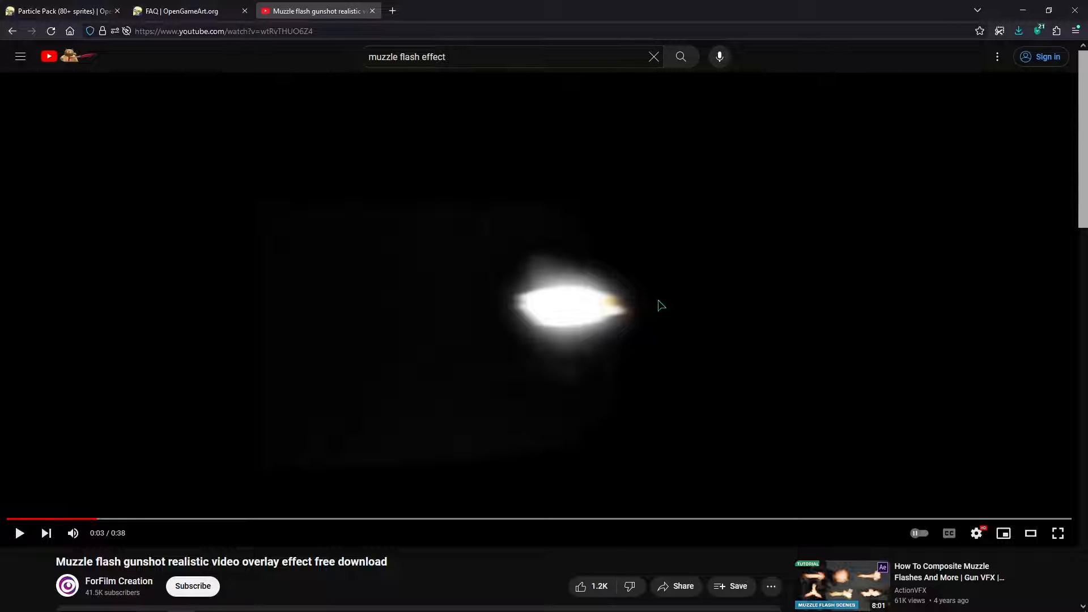
key(comma)
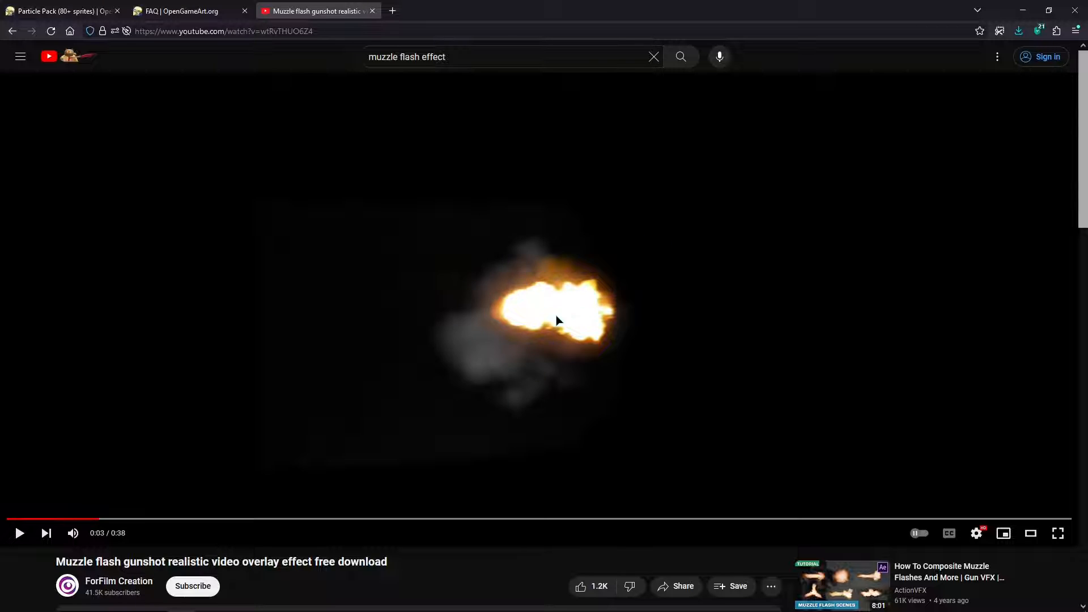
key(period)
key(period)
key(period)
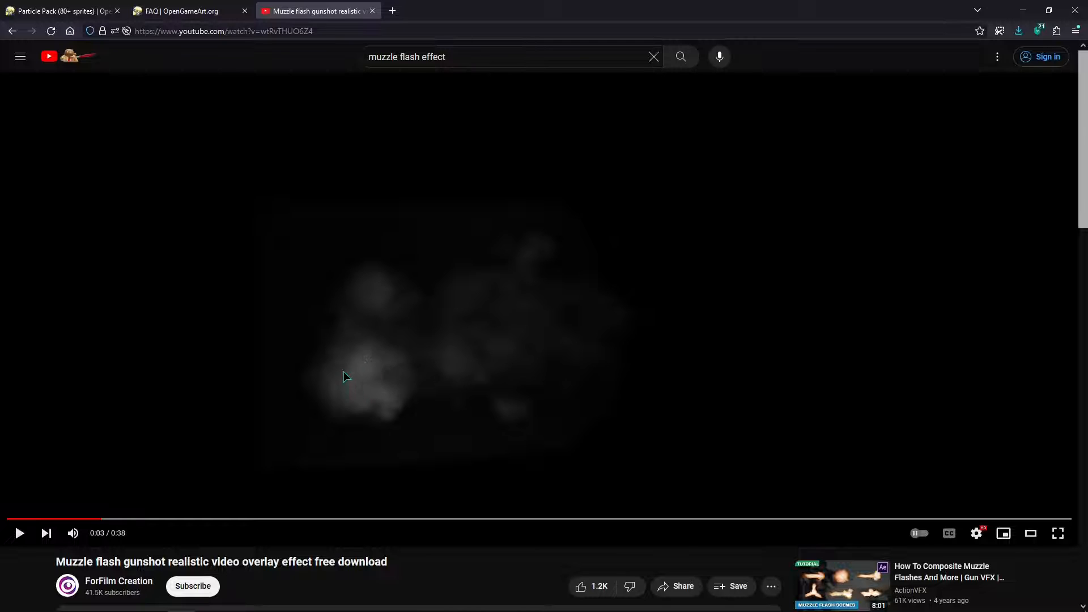
key(period)
key(period)
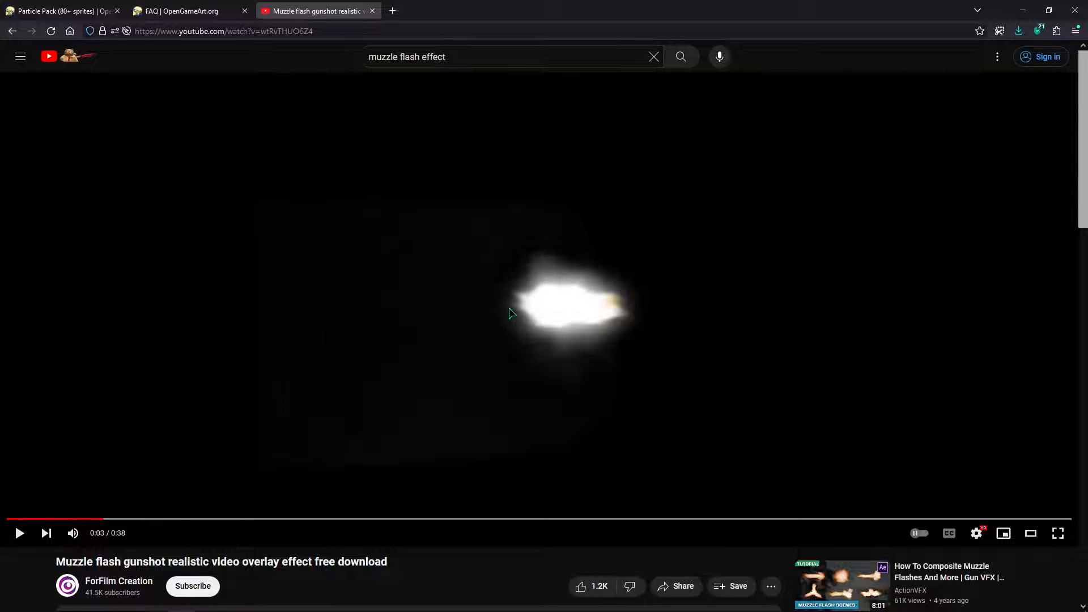
key(comma)
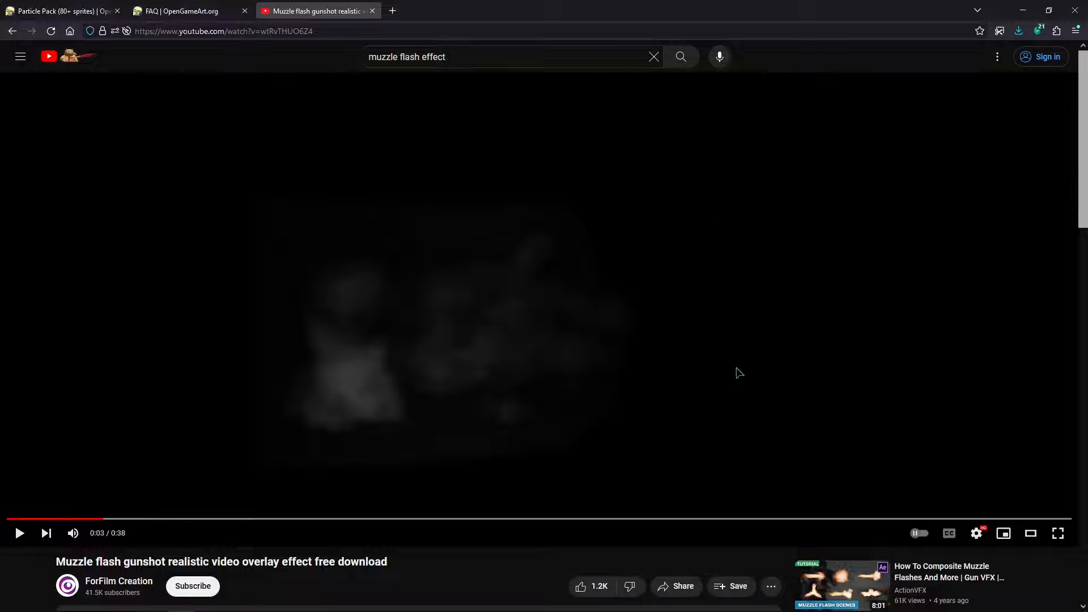
- Switch back to Godot and add a new CurveTexture as the scale curve in the process material's display settings
click(1023, 6)
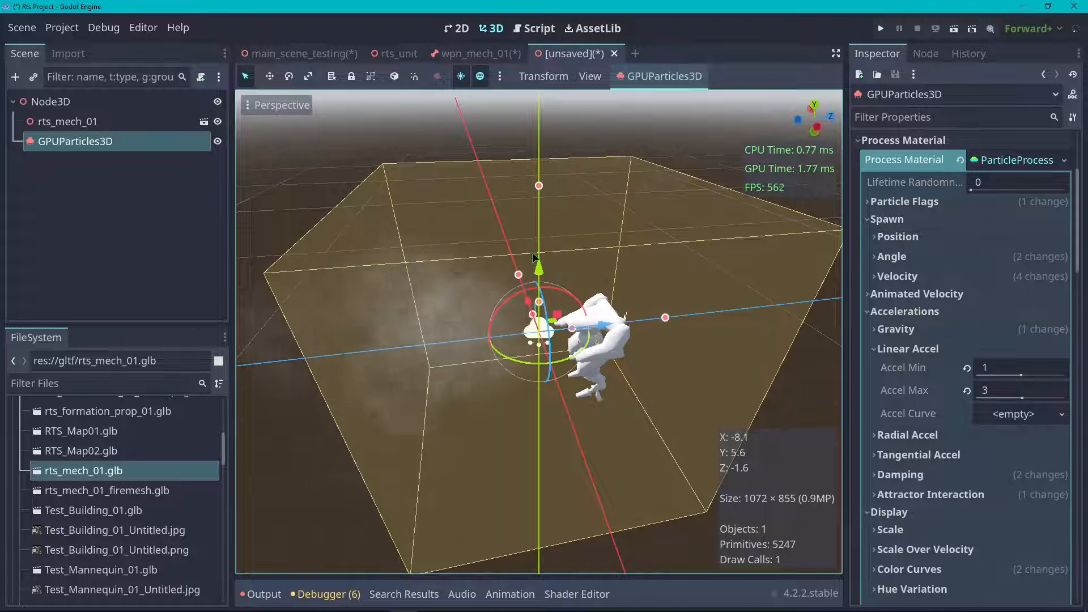
click(912, 349)
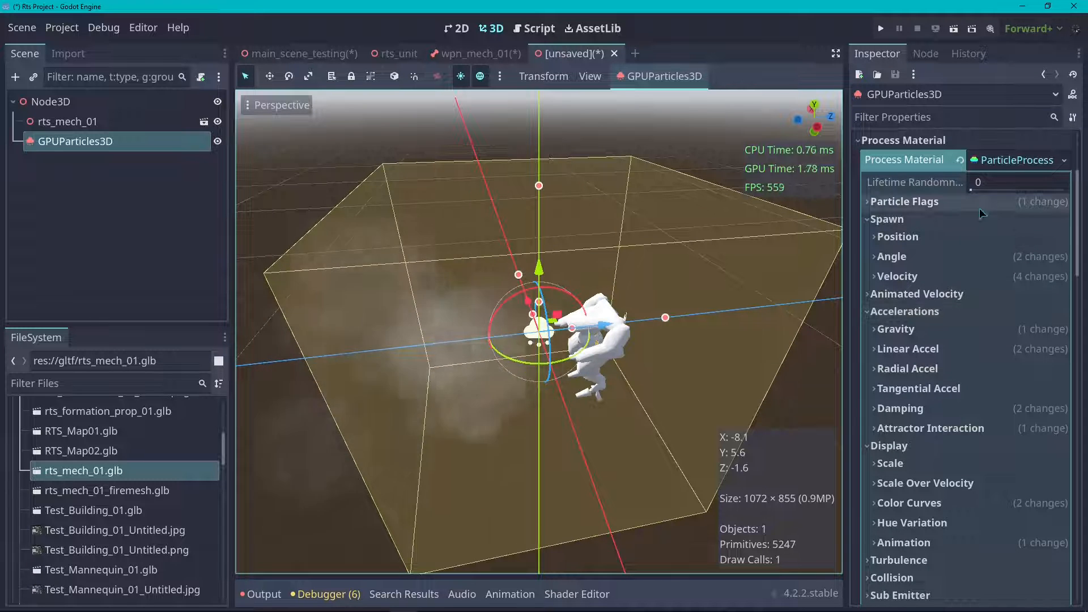
scroll(952, 312, up, 3)
scroll(918, 385, down, 5)
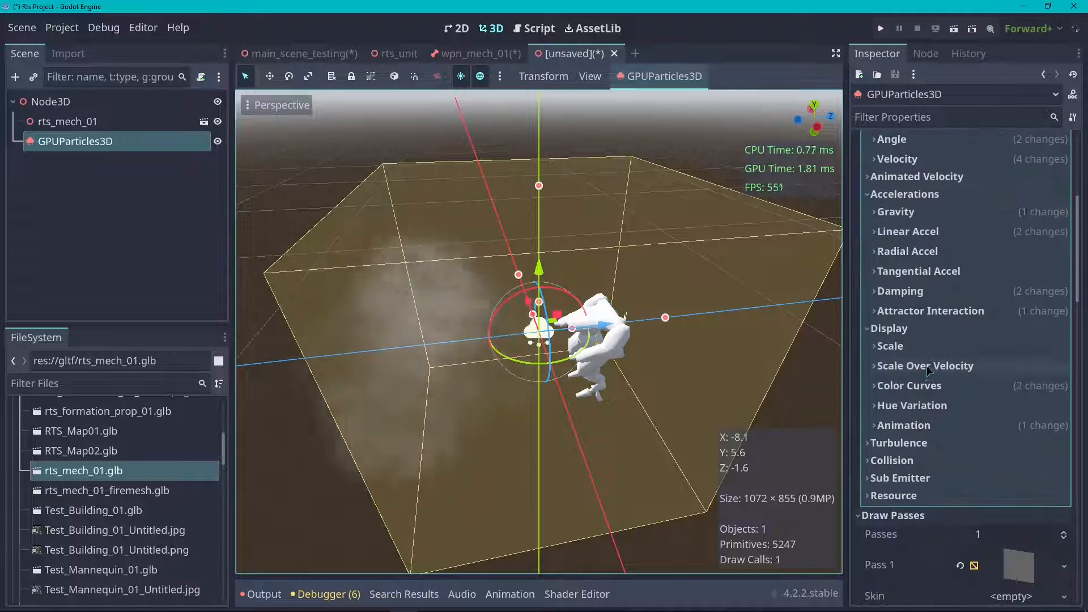
click(909, 346)
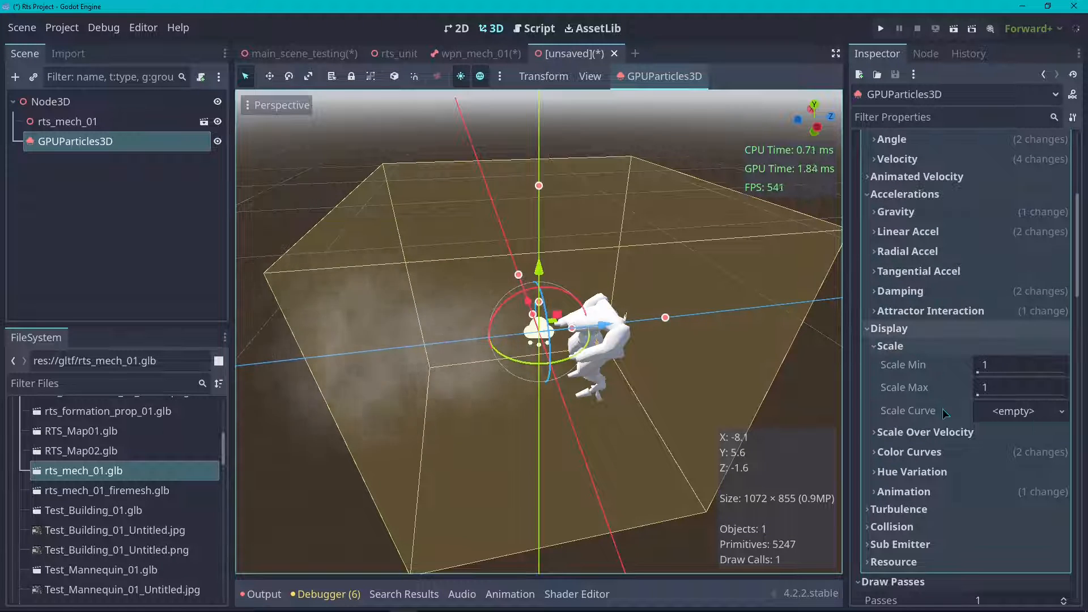
click(1009, 412)
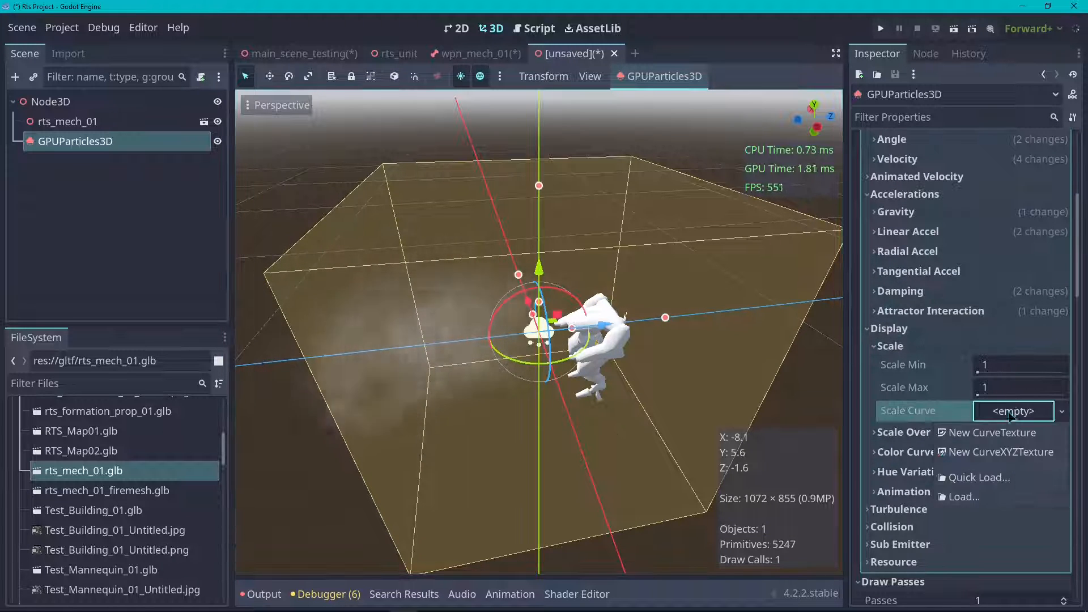
click(970, 433)
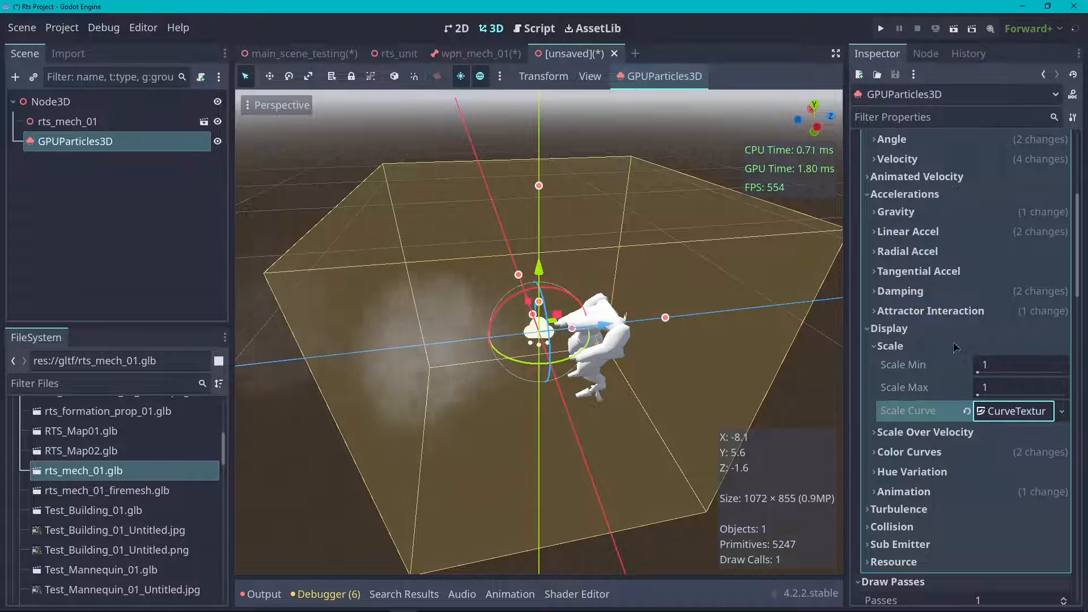
- Open the scale curve for editing and shape it to start at 0, rise steeply and level off at 1
click(1012, 416)
scroll(1013, 419, down, 2)
click(1013, 431)
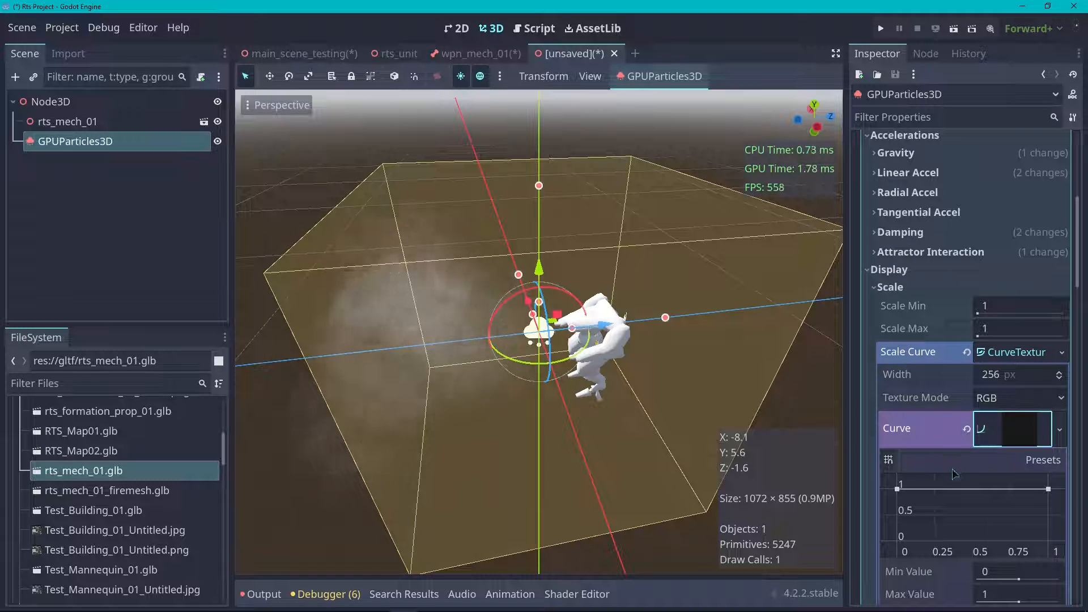
scroll(924, 340, down, 3)
scroll(918, 284, up, 2)
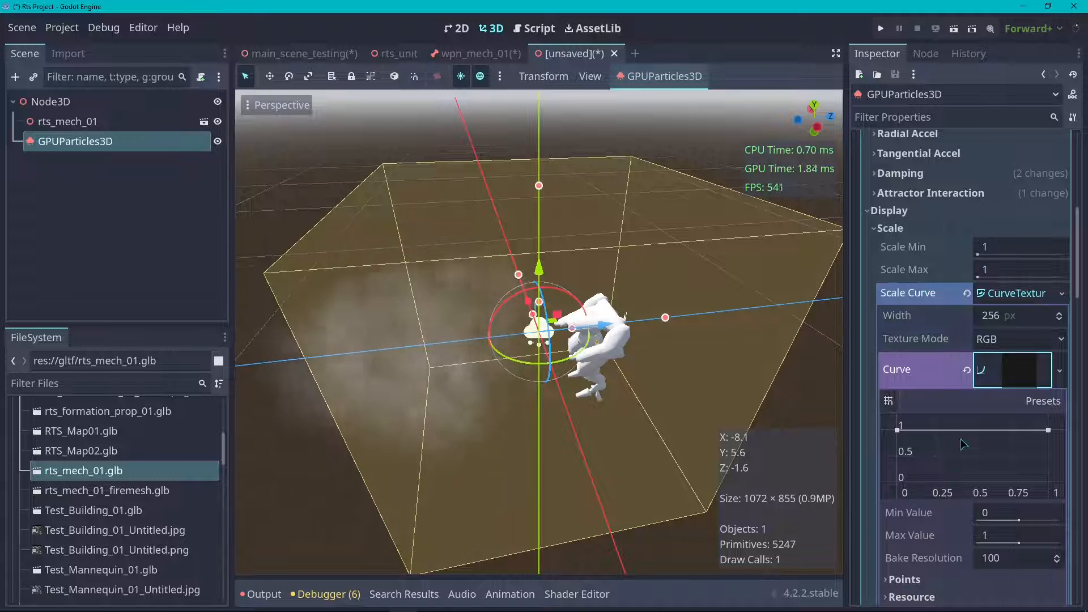
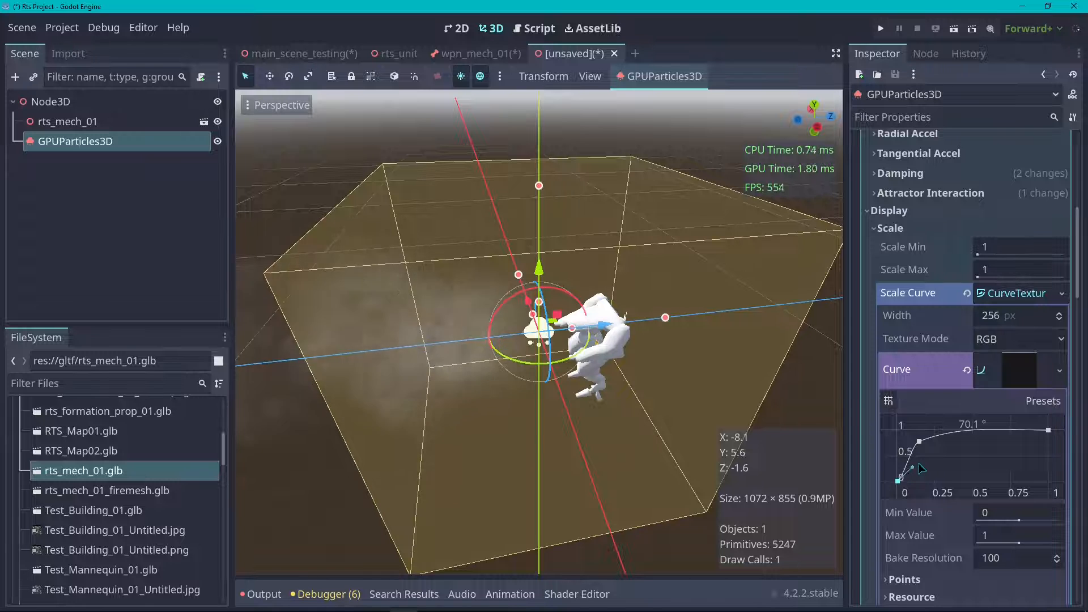
- Lower the scale curve's middle point with a tangent of about 57.7°, and check the smoke from near and far
scroll(664, 354, up, 3)
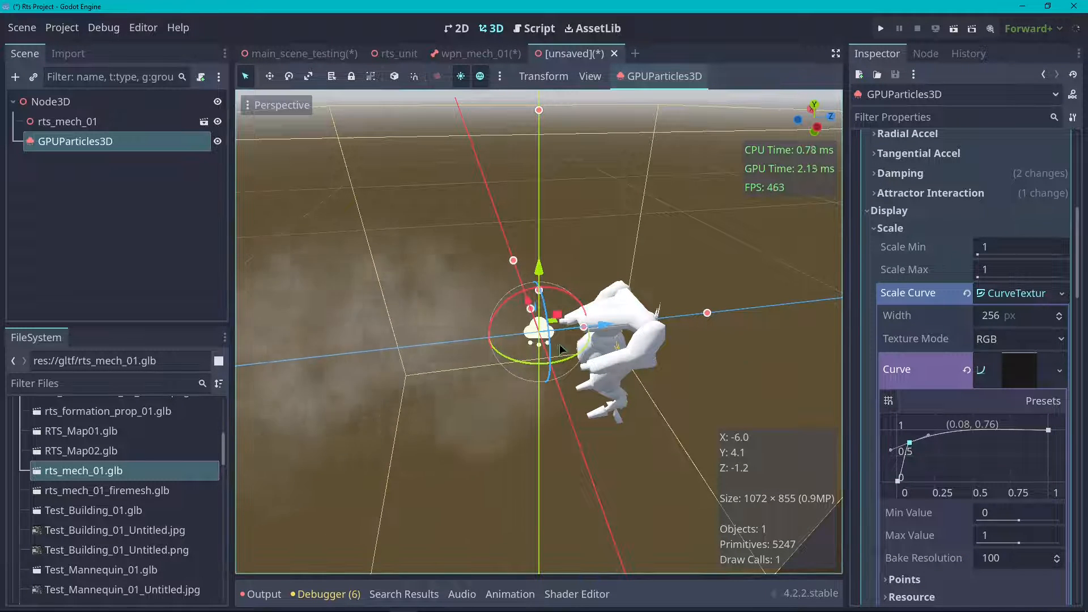
drag(910, 443, 921, 452)
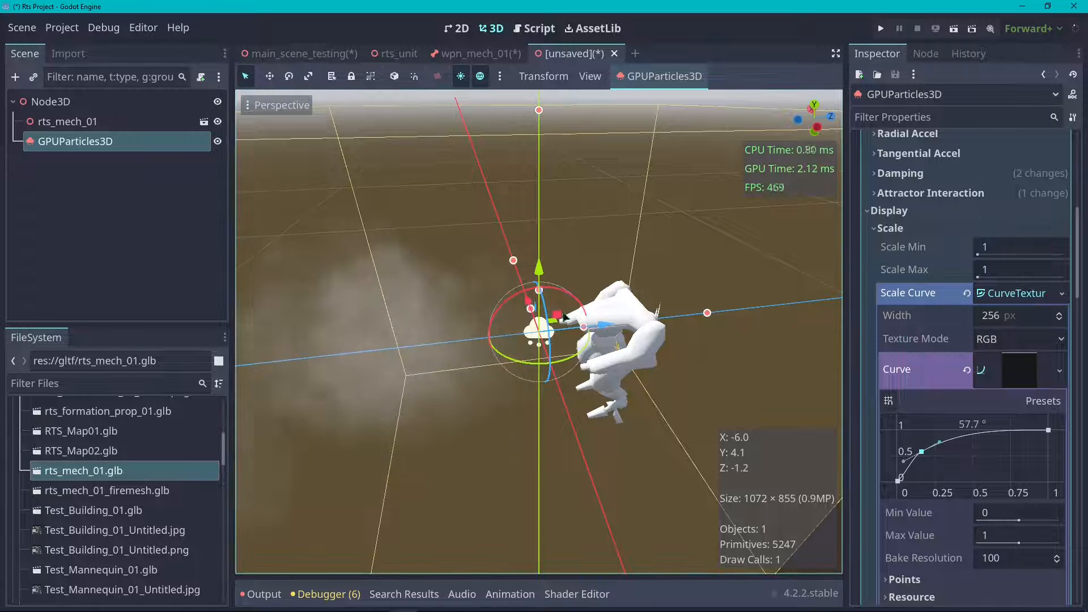
scroll(363, 395, down, 5)
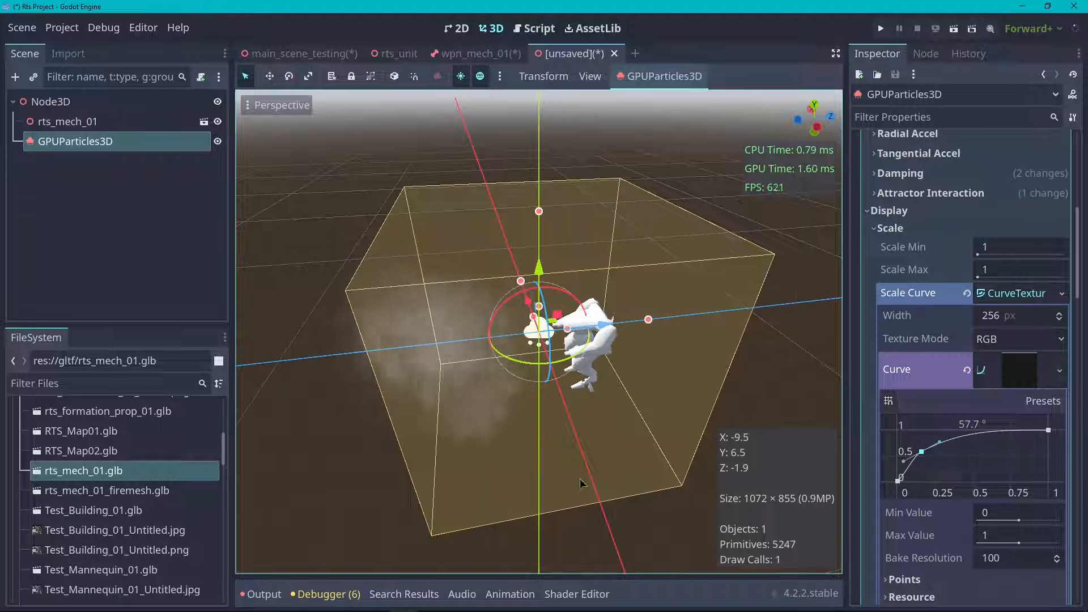
scroll(429, 258, up, 3)
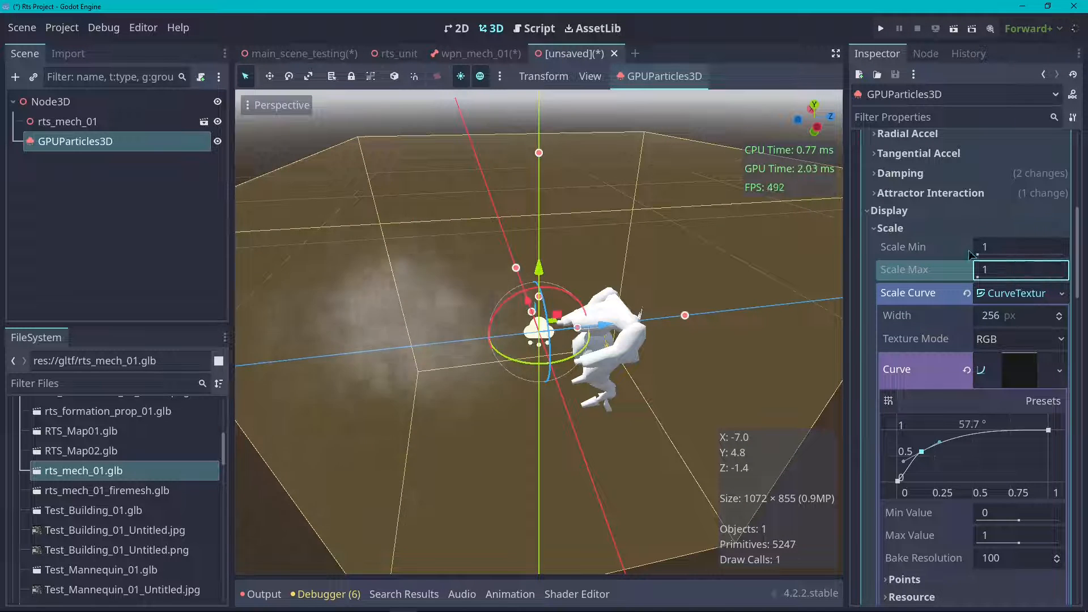
- Enable Keep Scale in the billboard settings of the smoke's override material
scroll(927, 188, down, 5)
scroll(941, 209, down, 3)
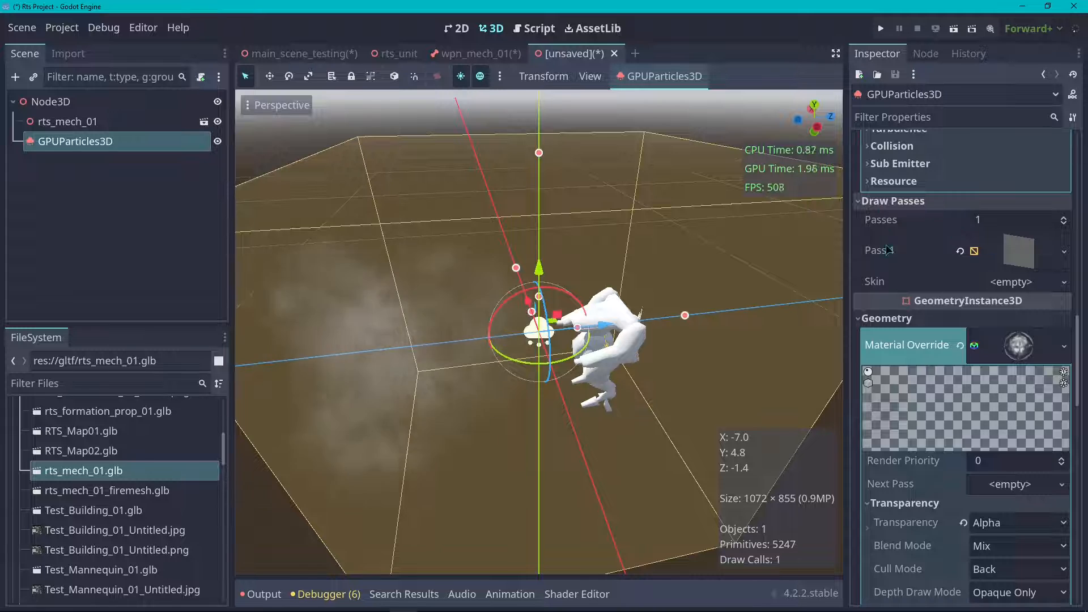
scroll(888, 250, down, 10)
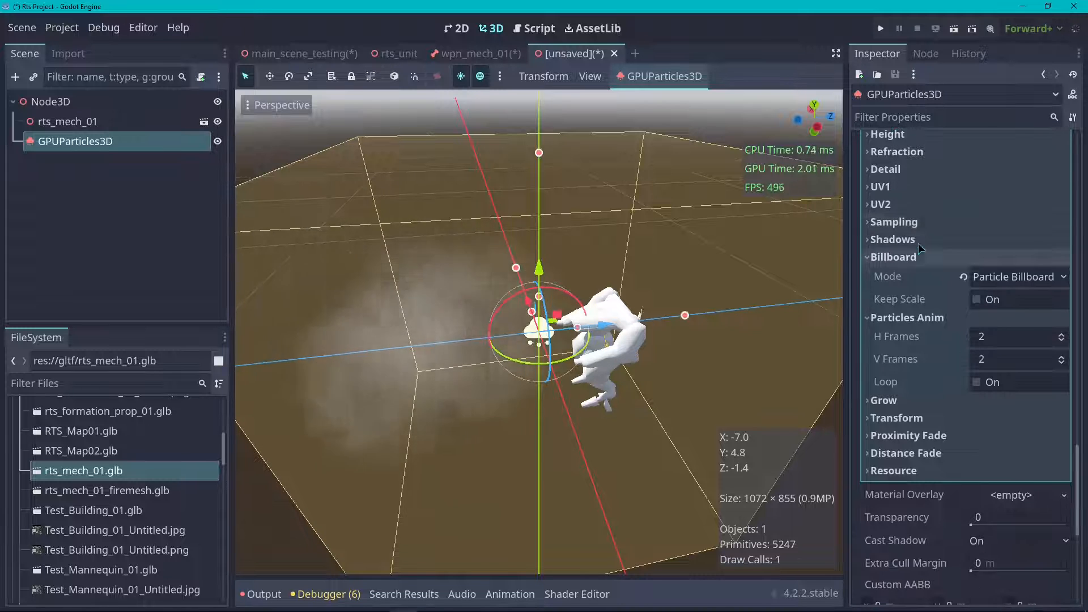
scroll(926, 244, up, 6)
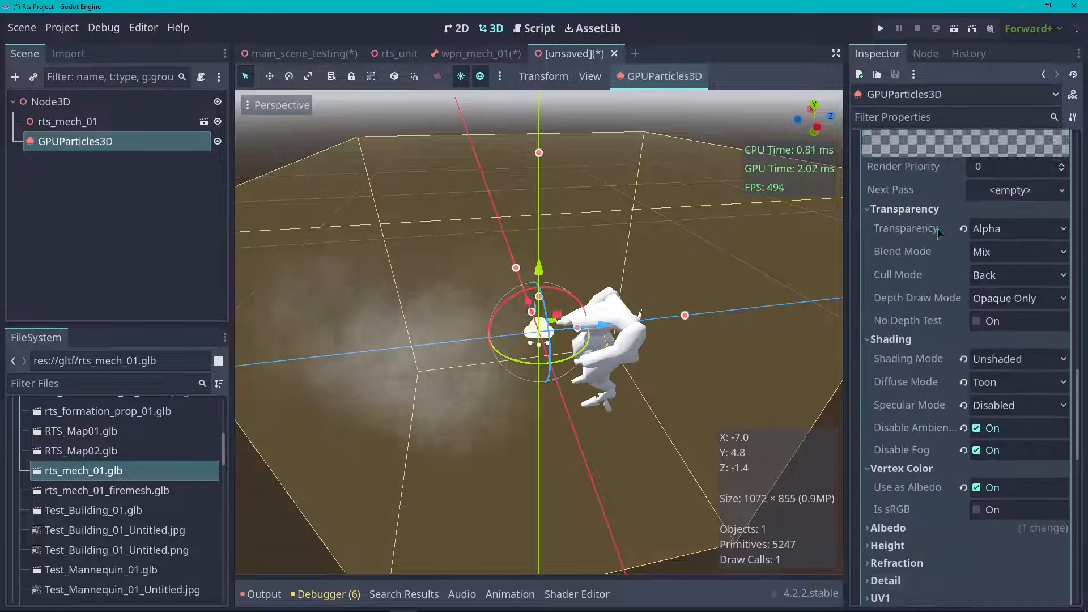
scroll(938, 232, up, 2)
scroll(924, 295, down, 7)
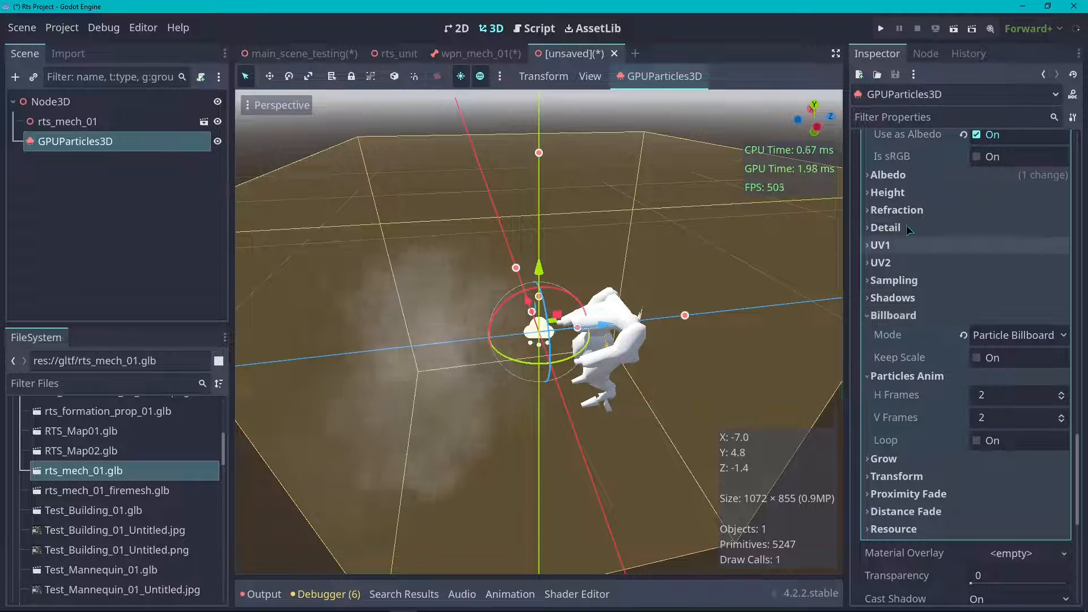
click(976, 357)
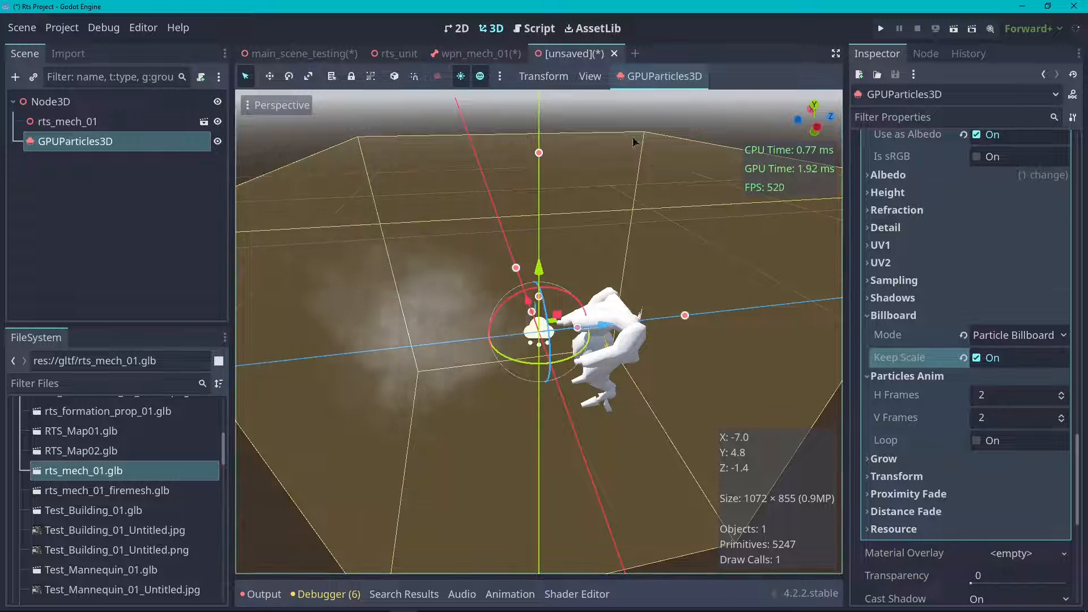
- Raise the scale curve's middle point to about 1 near the start, with a tangent of about 82.2°
scroll(907, 340, up, 3)
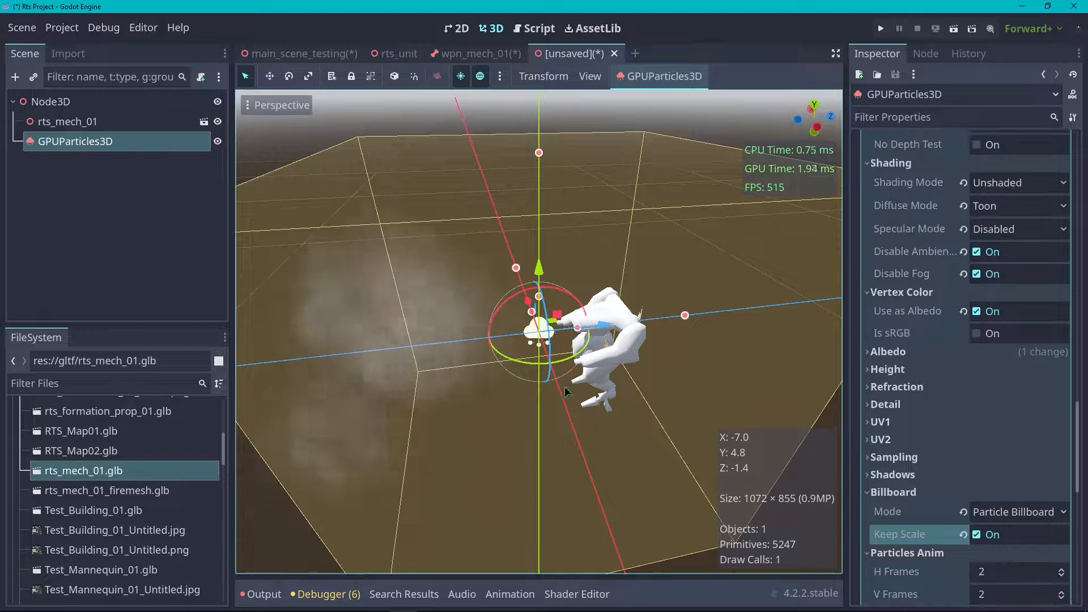
scroll(911, 434, up, 15)
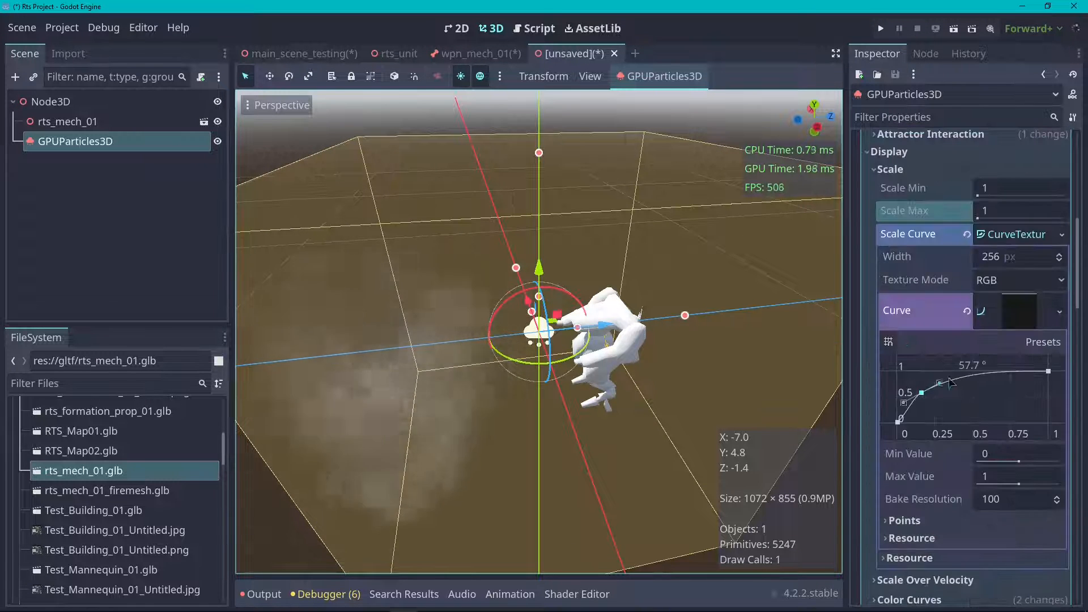
drag(921, 393, 913, 352)
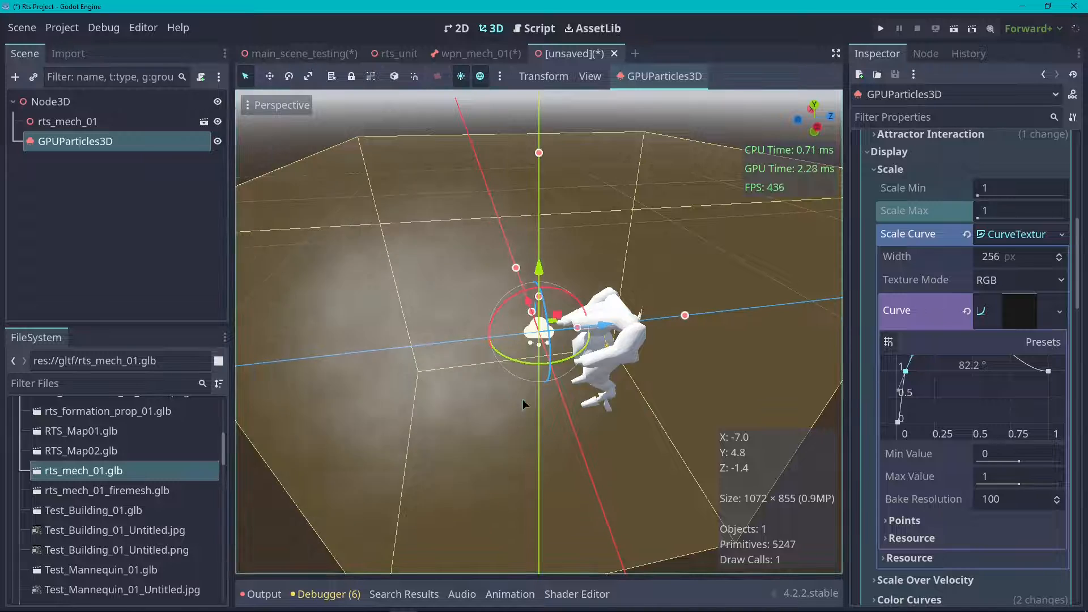
- Turn the billboard's Keep Scale off and back on to compare the smoke, and return to the scale curve
scroll(937, 259, down, 15)
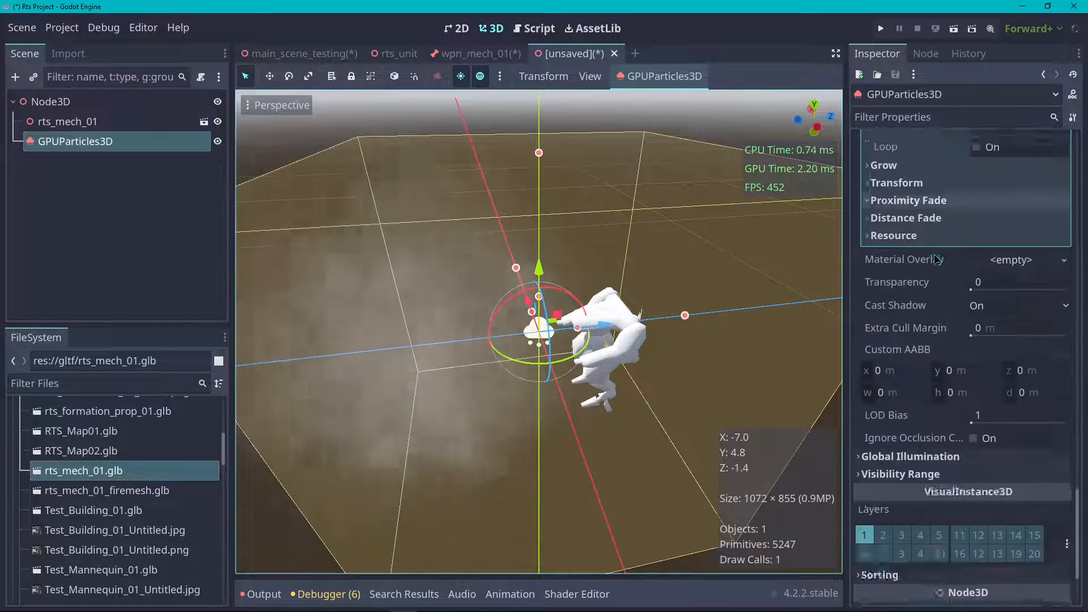
scroll(937, 258, down, 3)
scroll(963, 317, up, 8)
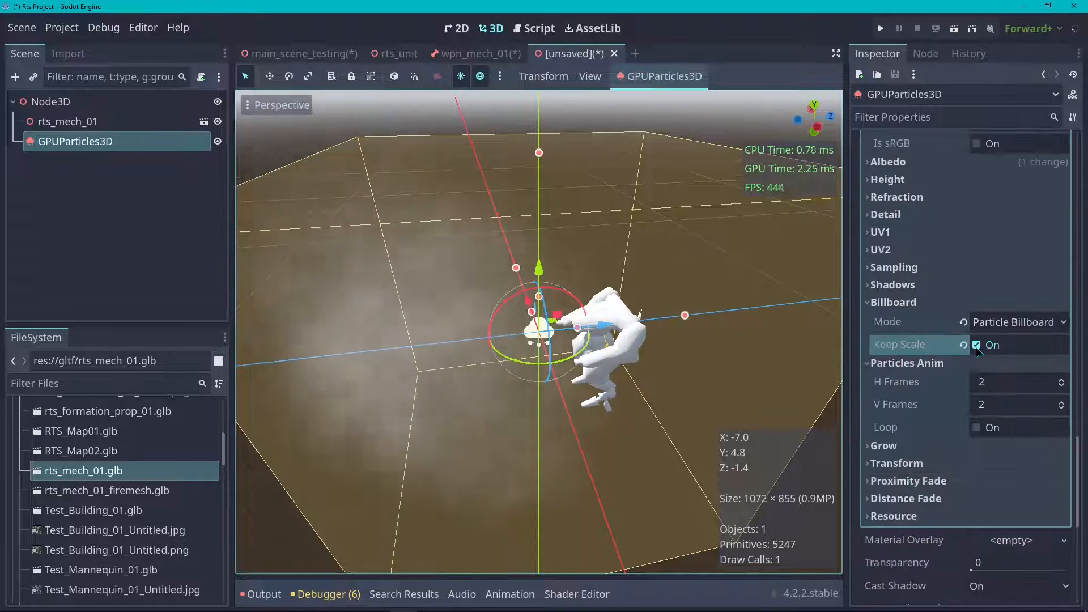
click(987, 346)
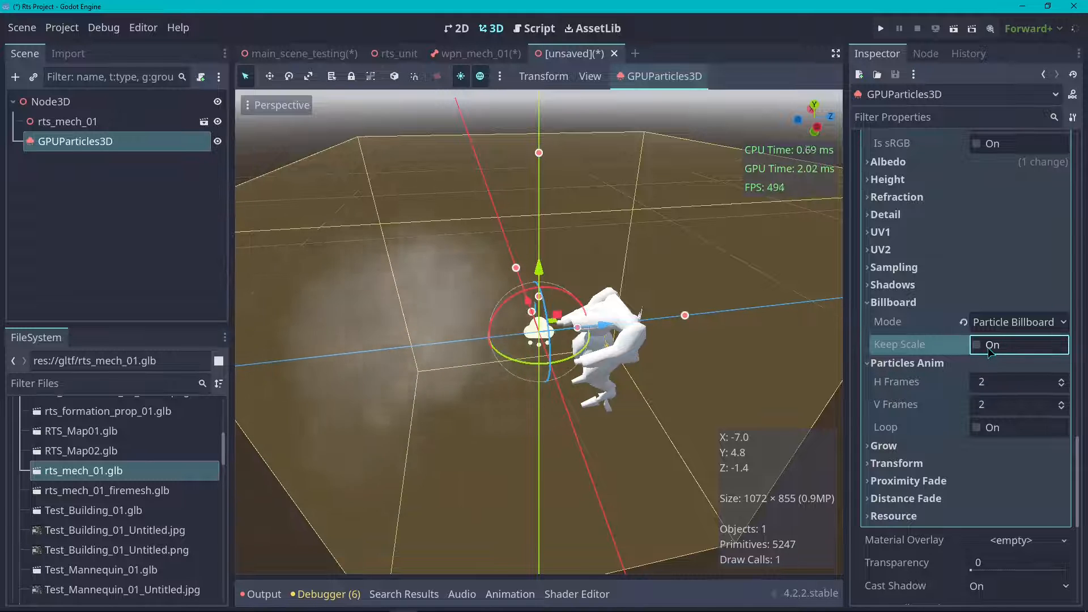
click(988, 348)
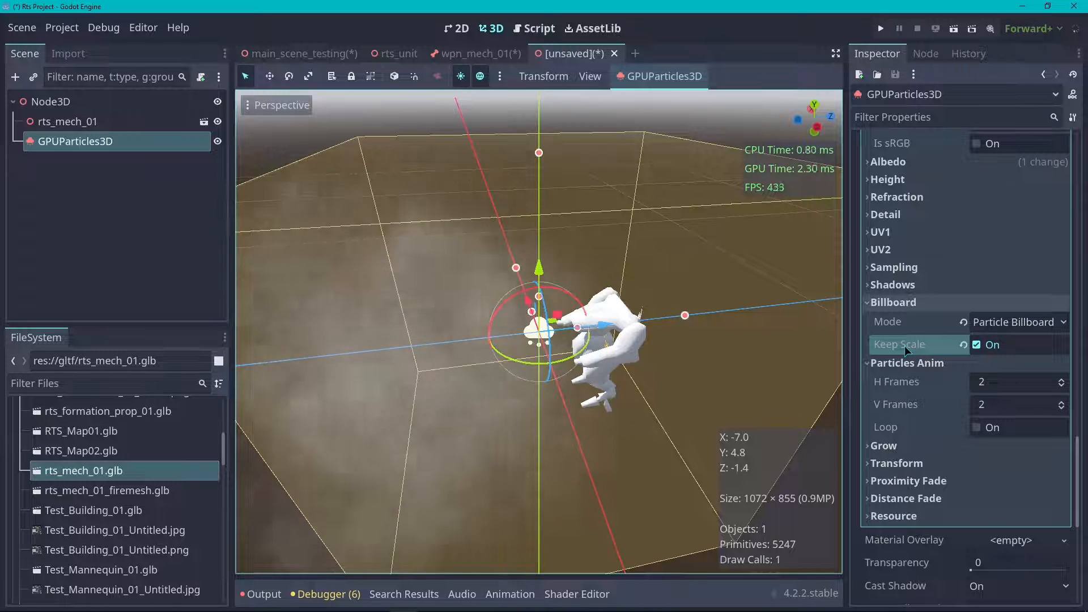
scroll(904, 349, up, 5)
scroll(895, 358, down, 4)
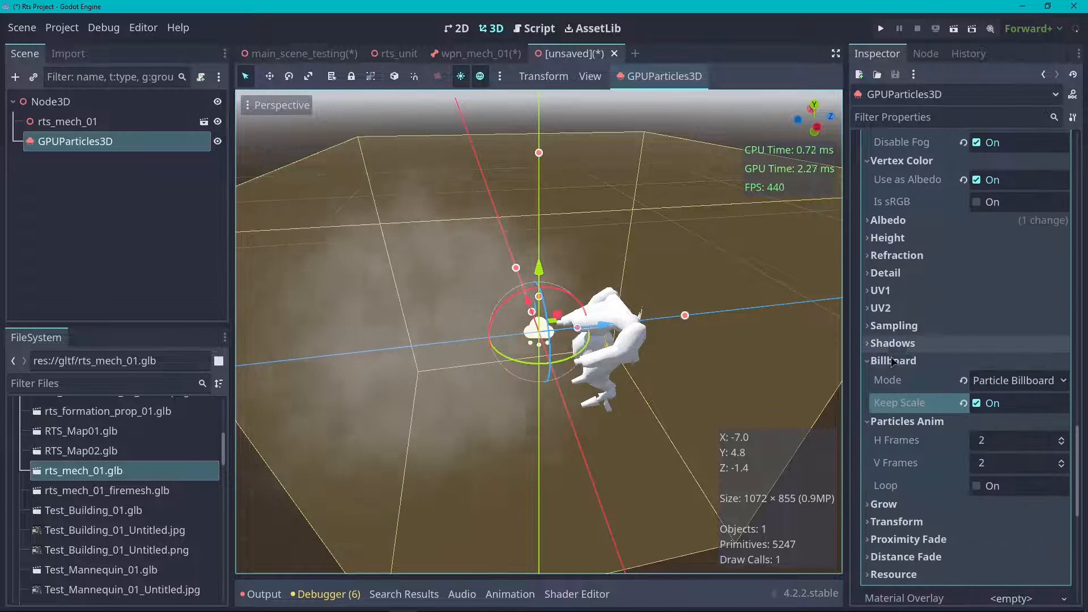
scroll(900, 340, up, 15)
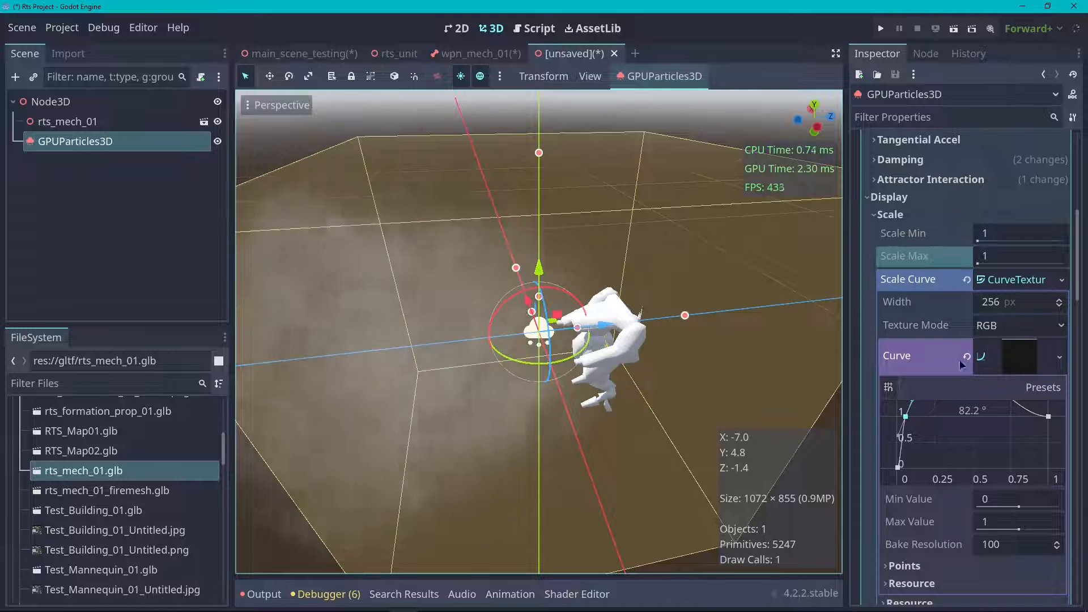
- Lower the scale curve's middle point to about 0.6 near the start, with a tangent of about 62.3°, and check the smoke from near and far
drag(905, 417, 940, 433)
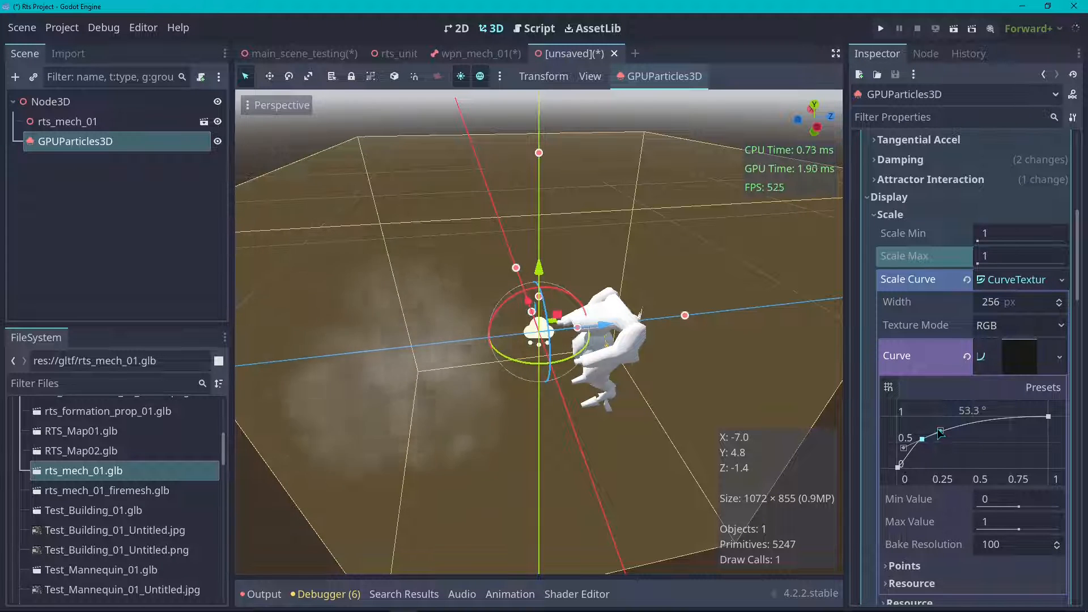
drag(922, 439, 933, 423)
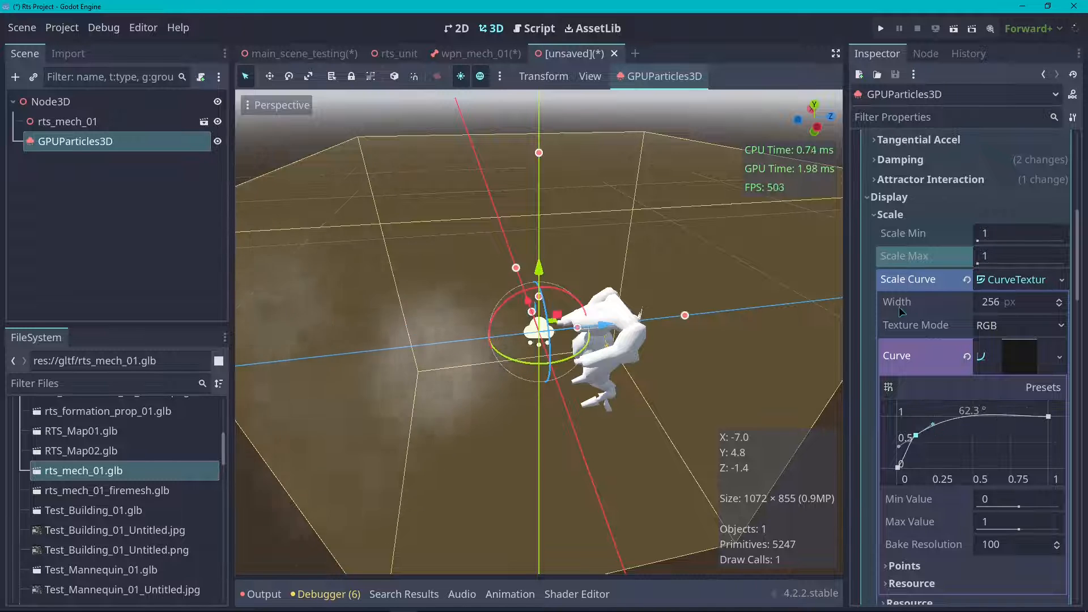
scroll(524, 293, down, 5)
scroll(501, 257, up, 3)
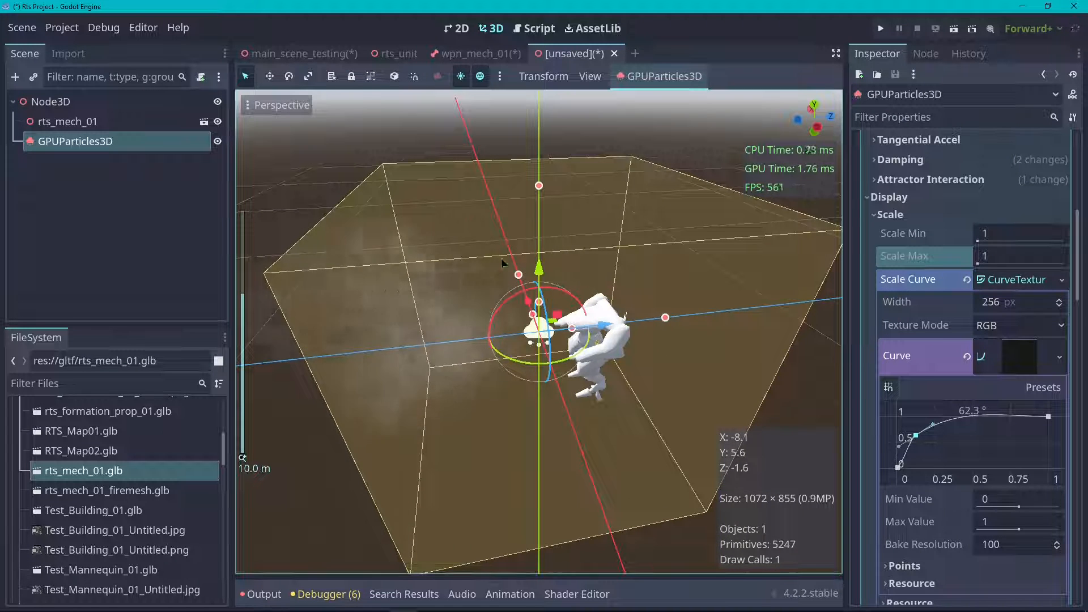
scroll(508, 280, up, 4)
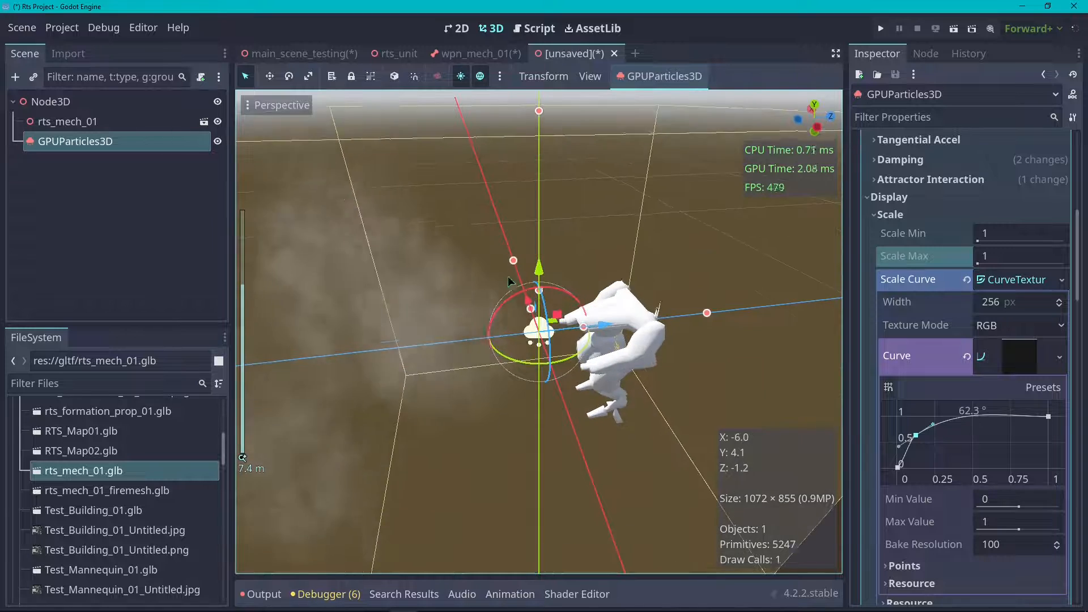
scroll(508, 280, down, 6)
scroll(954, 489, up, 1)
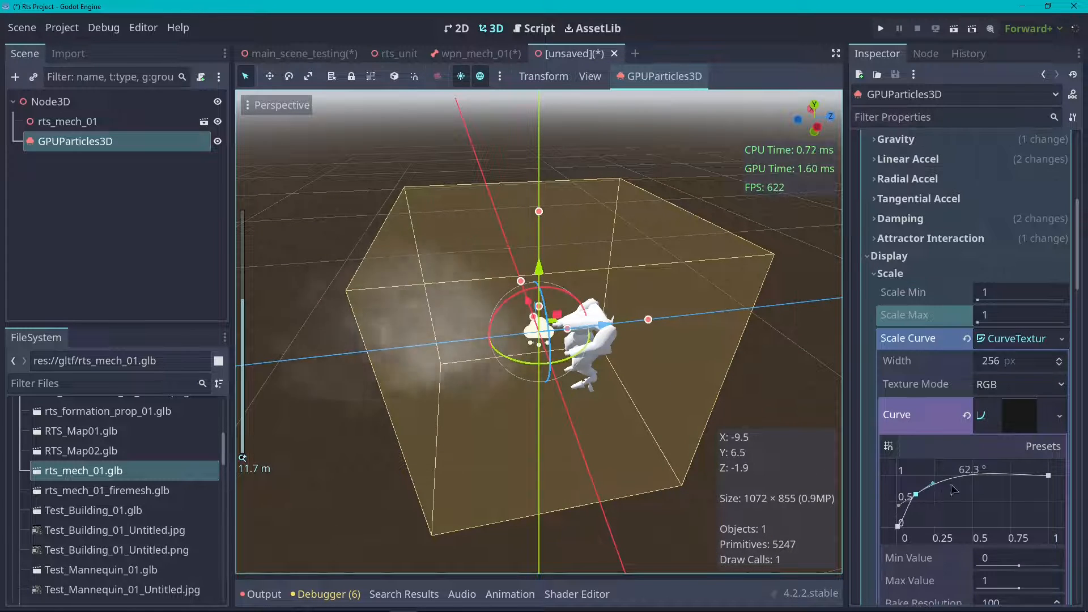
- Collapse the Scale settings and set the smoke emitter's particle amount to 5
click(914, 276)
scroll(938, 433, up, 4)
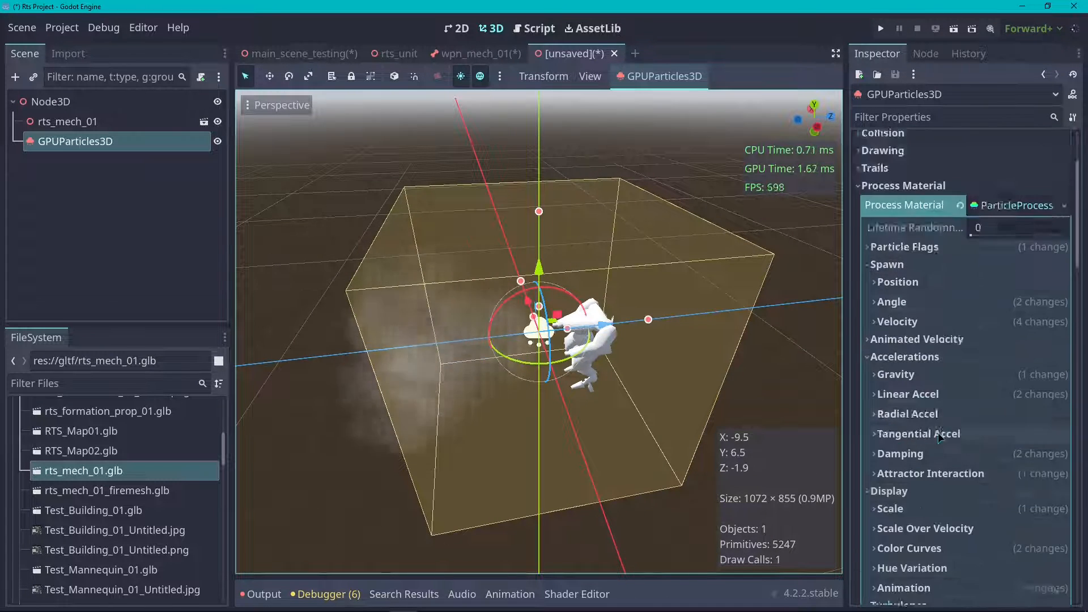
scroll(938, 433, up, 3)
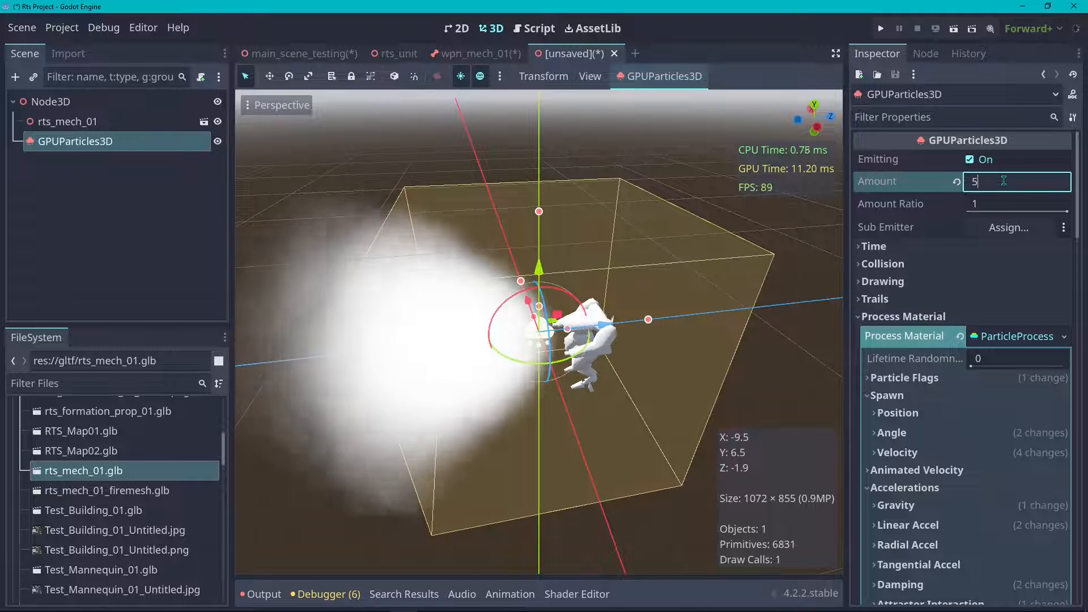
key(Return)
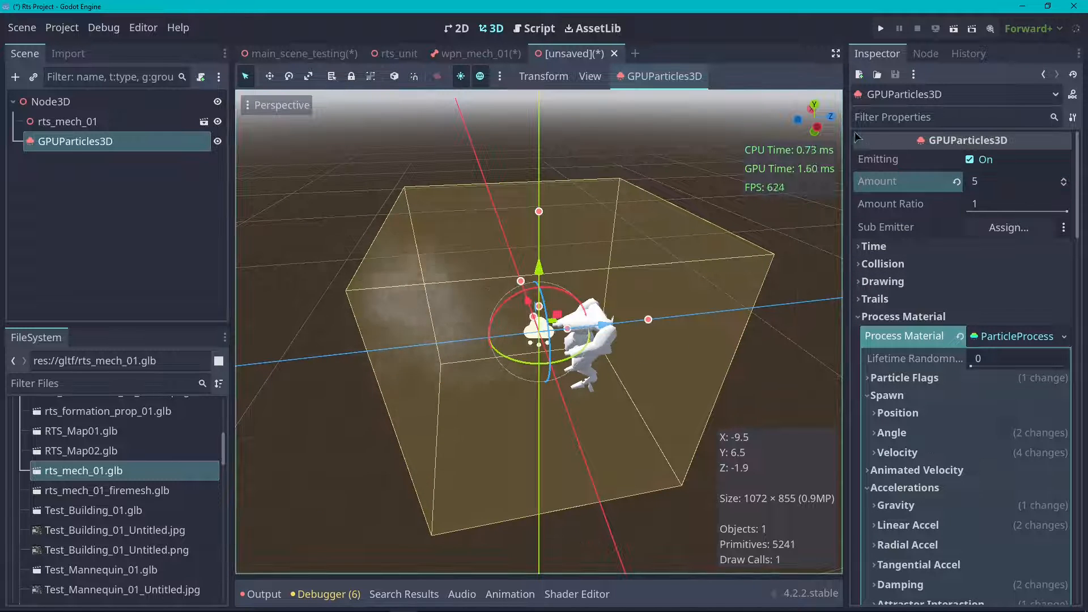
- Examine the smoke around the mech from above and from an angled view, near and far
scroll(641, 259, up, 3)
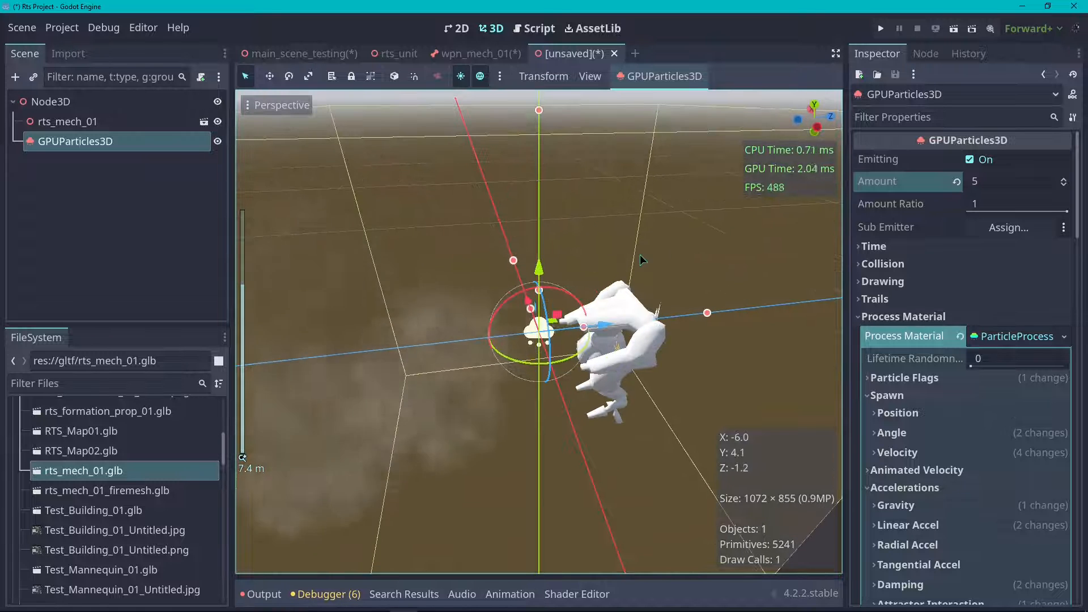
drag(819, 122, 527, 259)
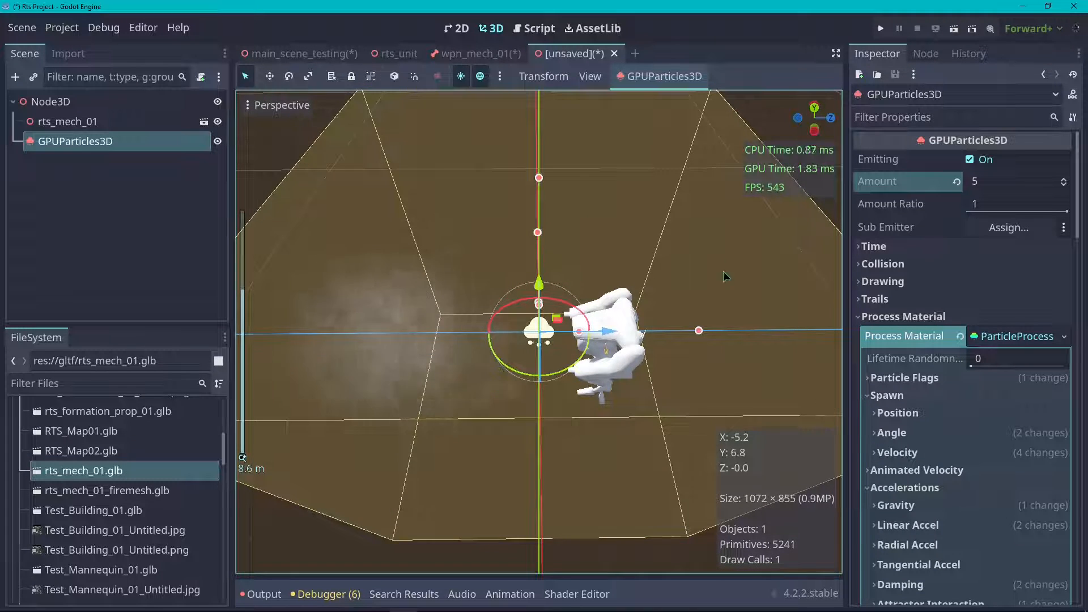
scroll(702, 286, up, 4)
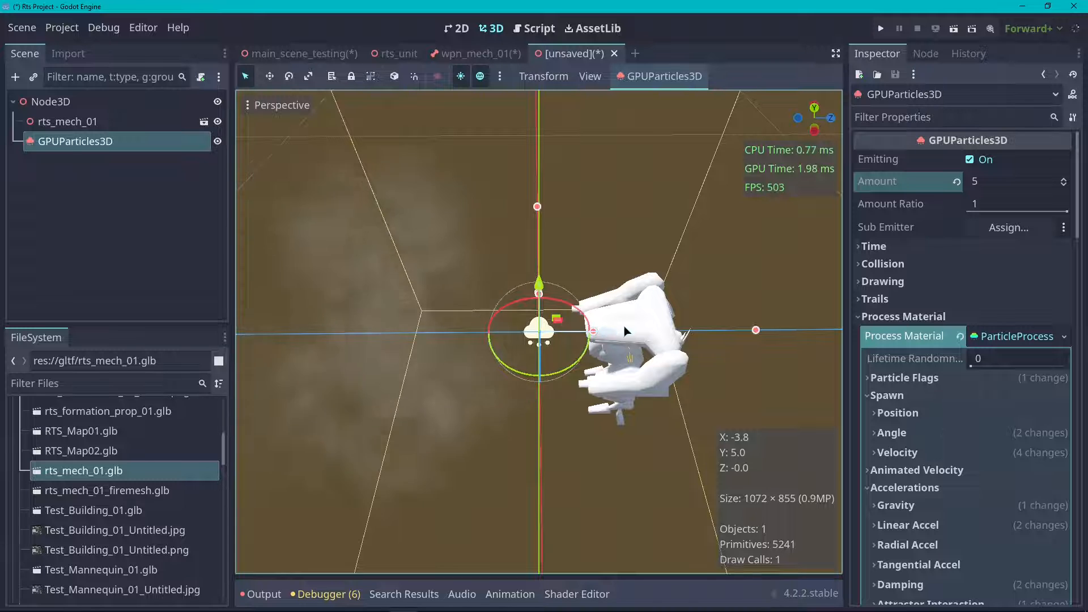
mouse_move(624, 325)
mouse_down()
mouse_move(665, 340)
mouse_move(633, 331)
mouse_up()
scroll(634, 331, down, 5)
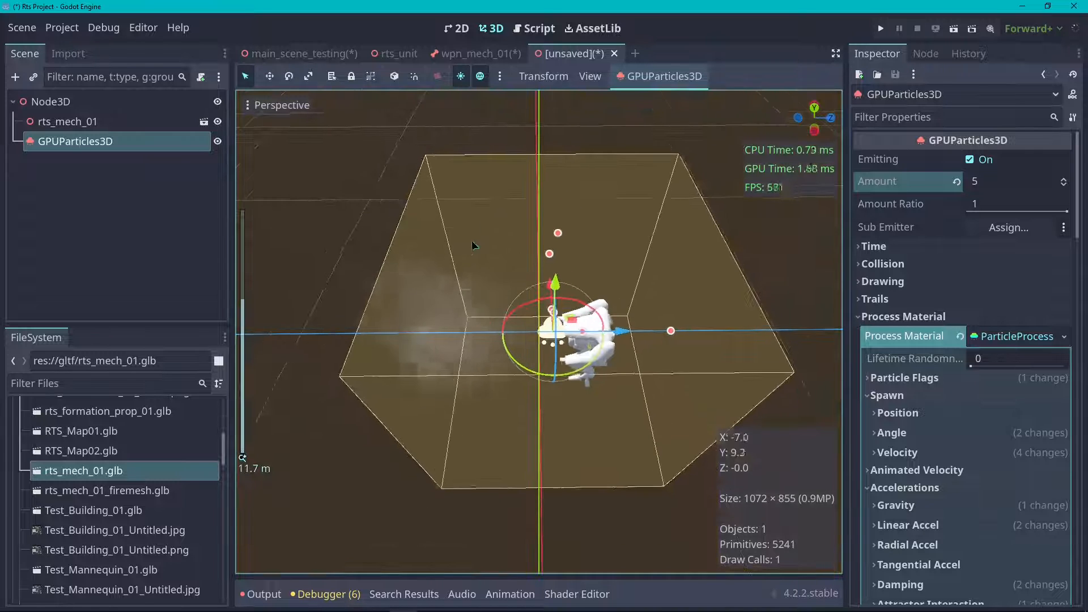
drag(807, 132, 825, 106)
scroll(617, 228, up, 4)
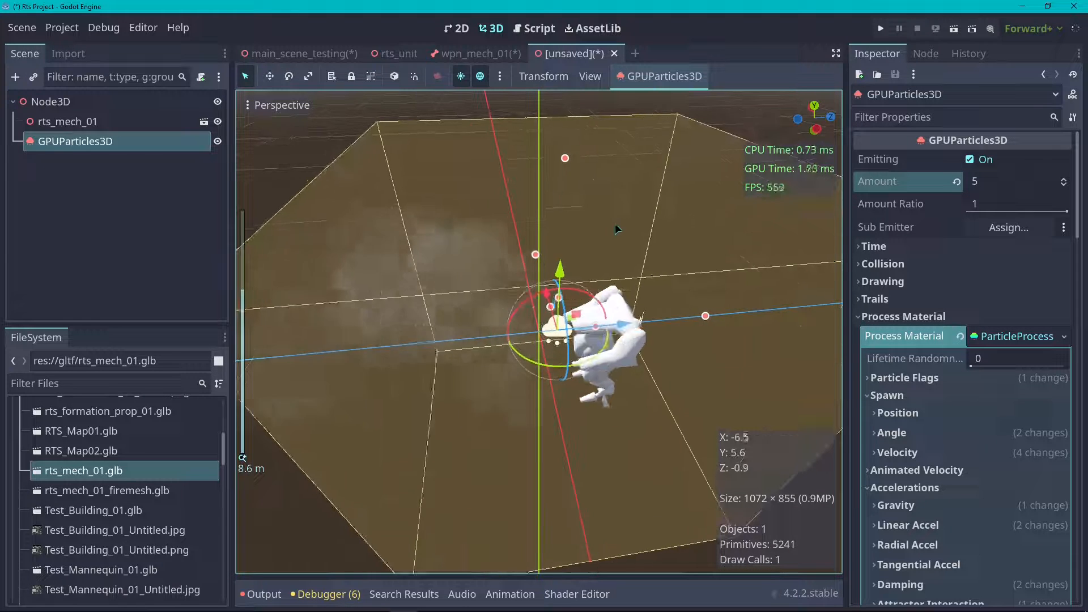
- Look through the emitter's process material and override material settings for options that affect the smoke's look
scroll(938, 356, down, 8)
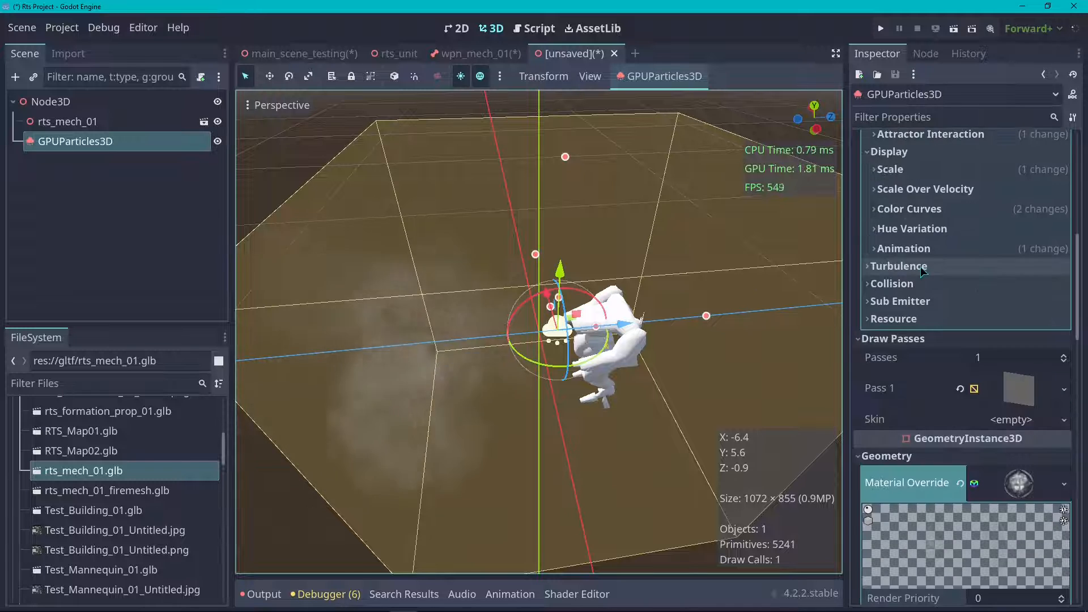
scroll(920, 266, up, 4)
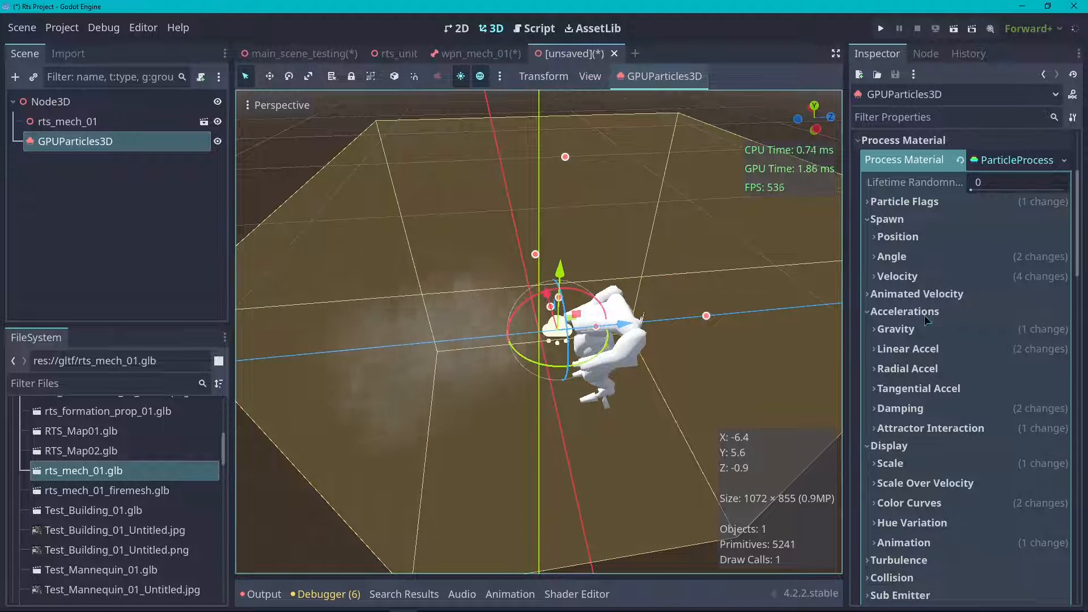
scroll(915, 317, up, 3)
scroll(923, 355, down, 3)
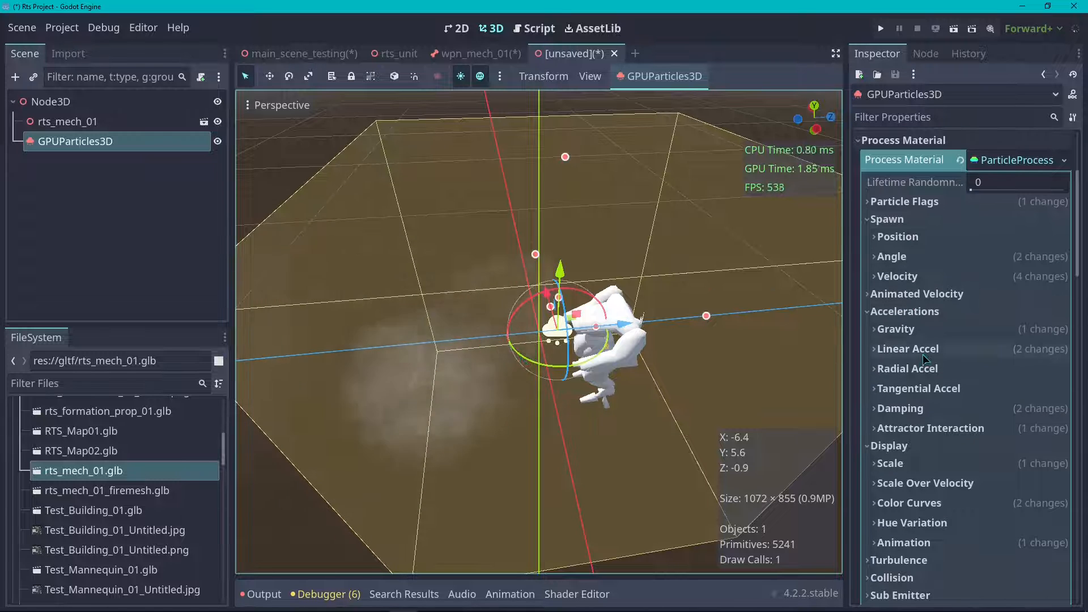
scroll(932, 373, down, 3)
scroll(929, 391, up, 4)
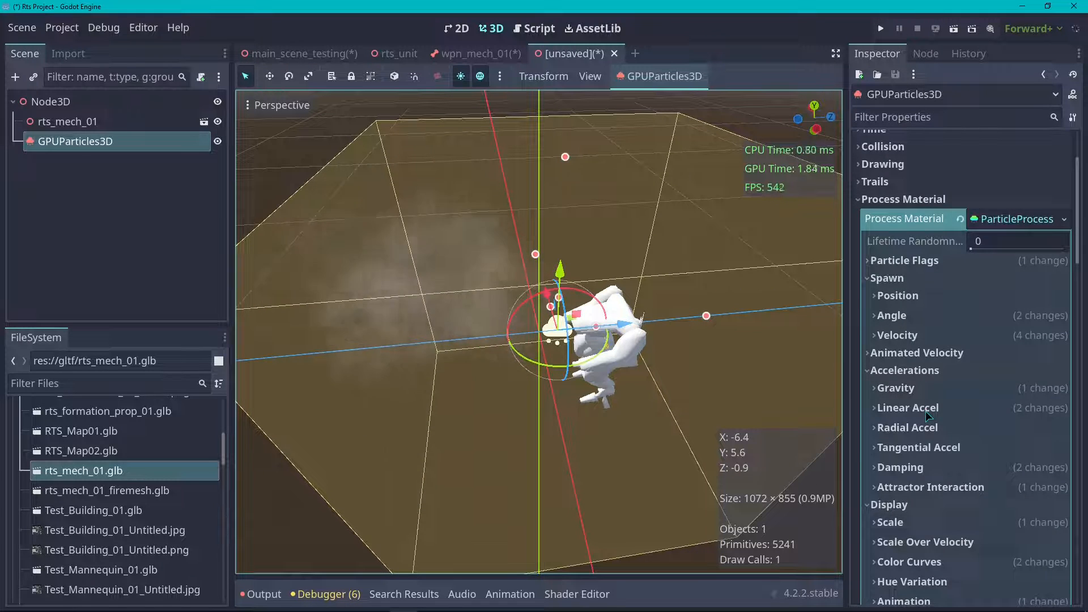
scroll(926, 410, down, 12)
scroll(938, 384, down, 8)
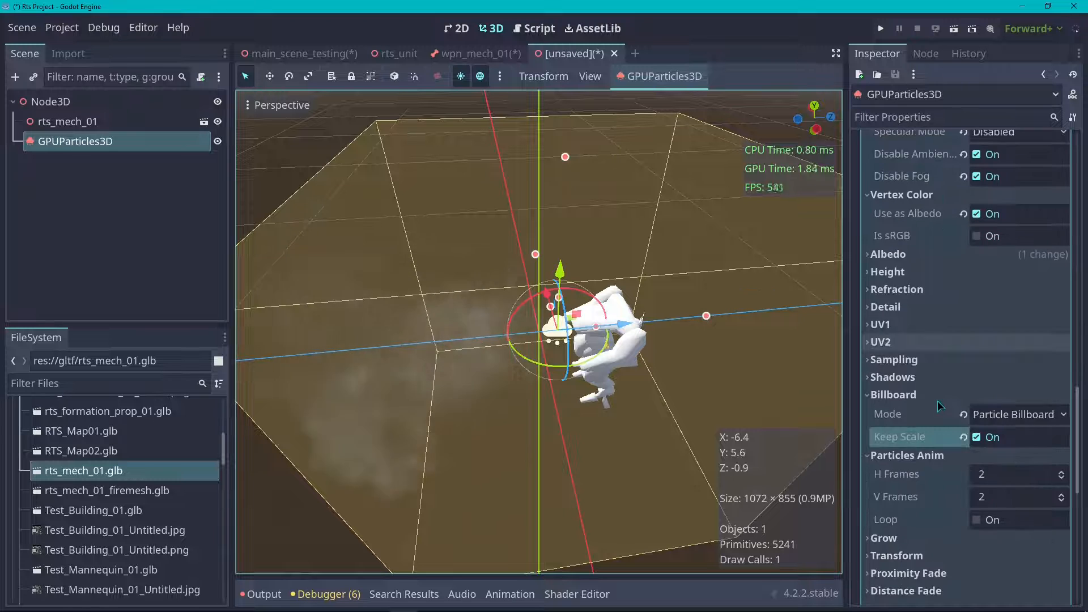
- Set the alpha of the override material's albedo color to 114, after collapsing its Shading settings
scroll(938, 406, up, 6)
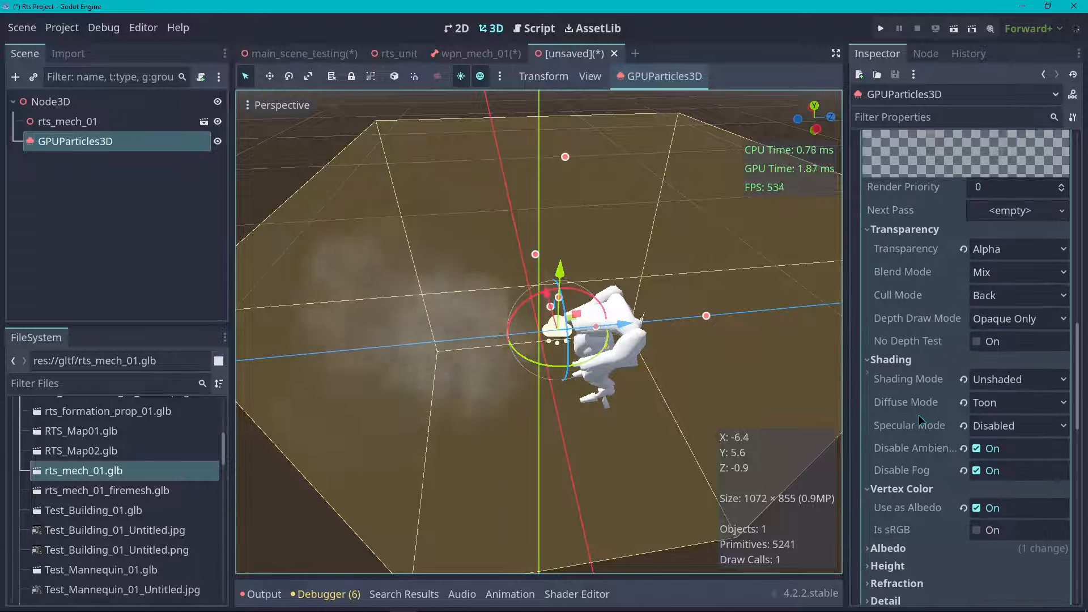
click(890, 360)
click(912, 437)
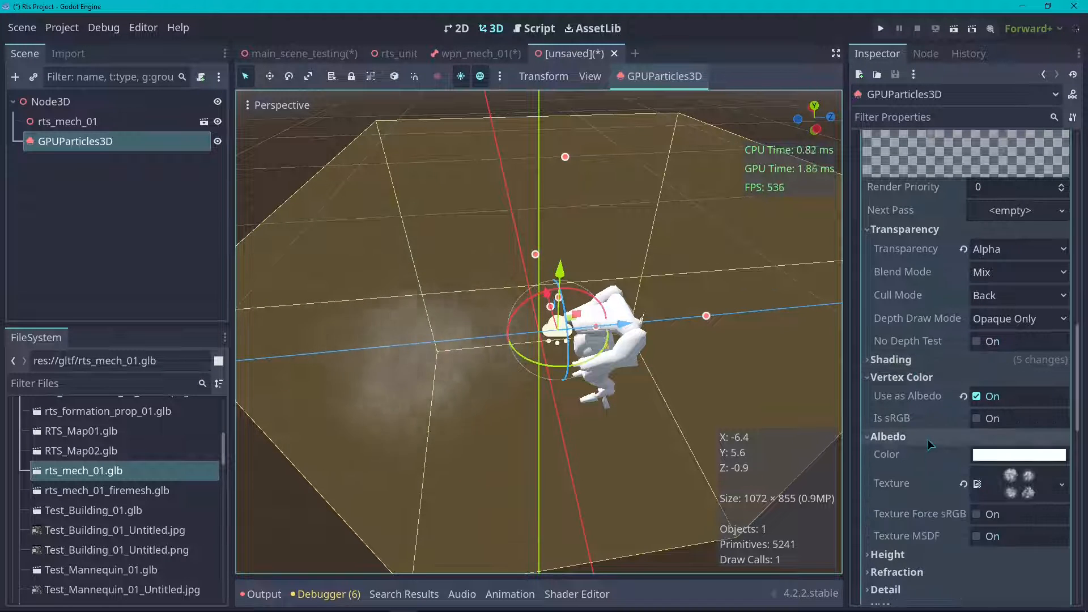
scroll(988, 370, down, 2)
click(996, 338)
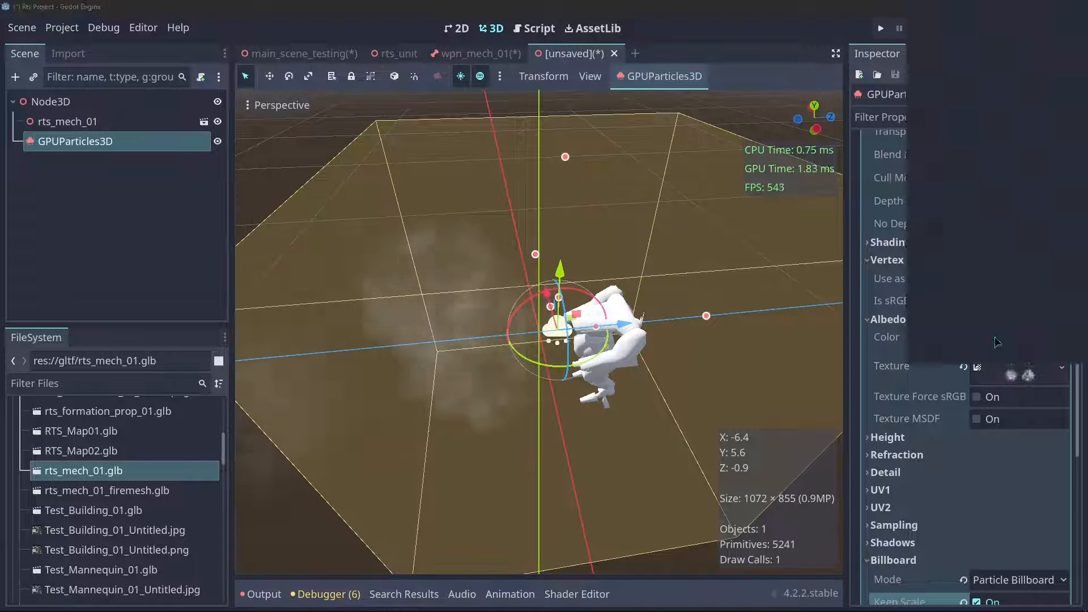
click(930, 392)
click(991, 338)
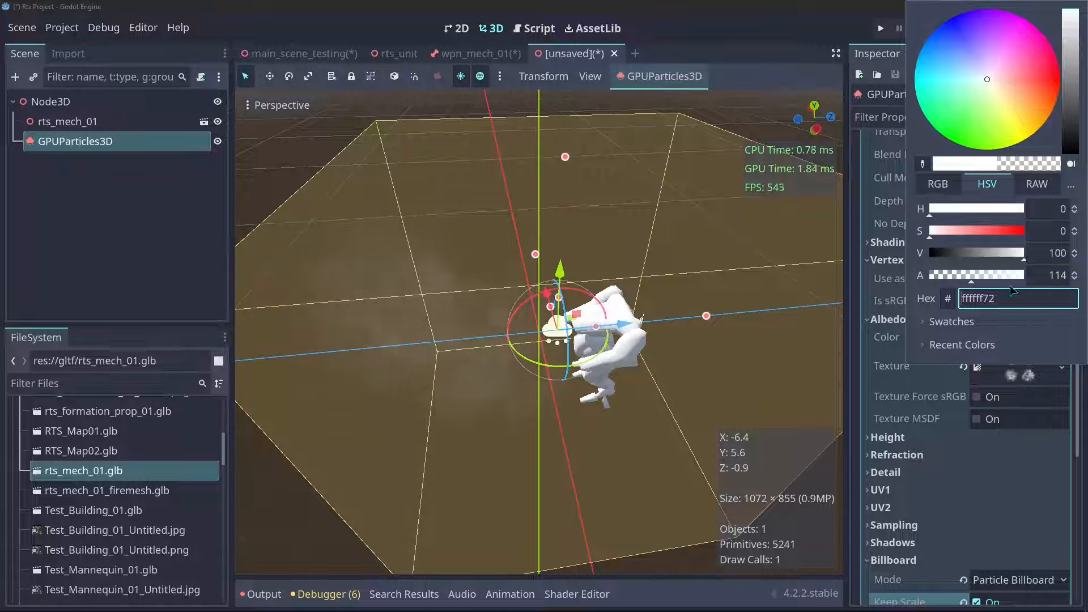
click(908, 414)
- Set the alpha of the process material's particle color to 10 in its Color Curves settings
scroll(924, 418, up, 15)
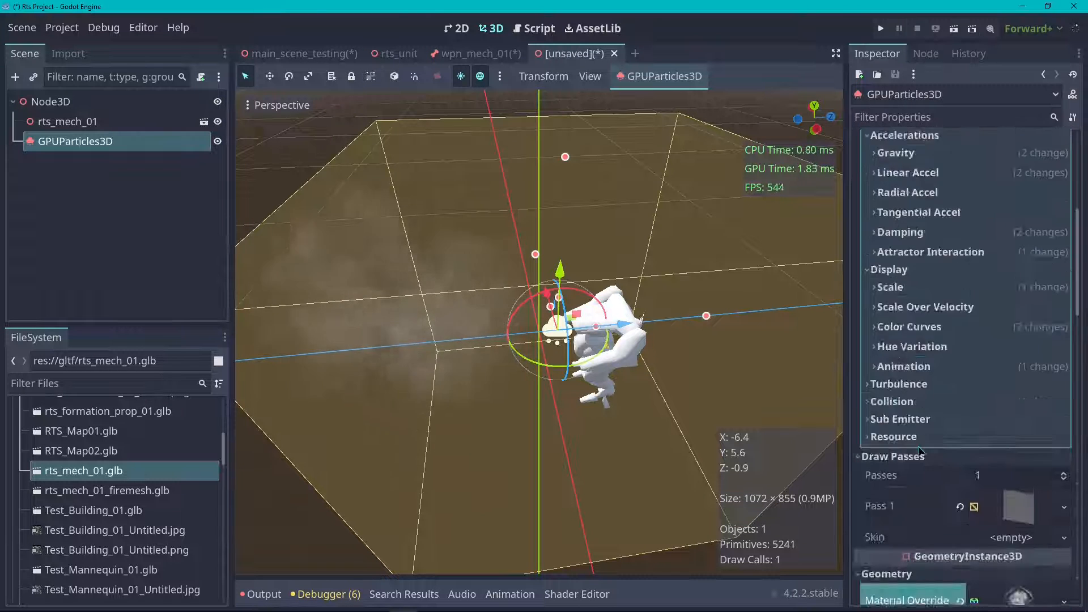
scroll(935, 419, down, 4)
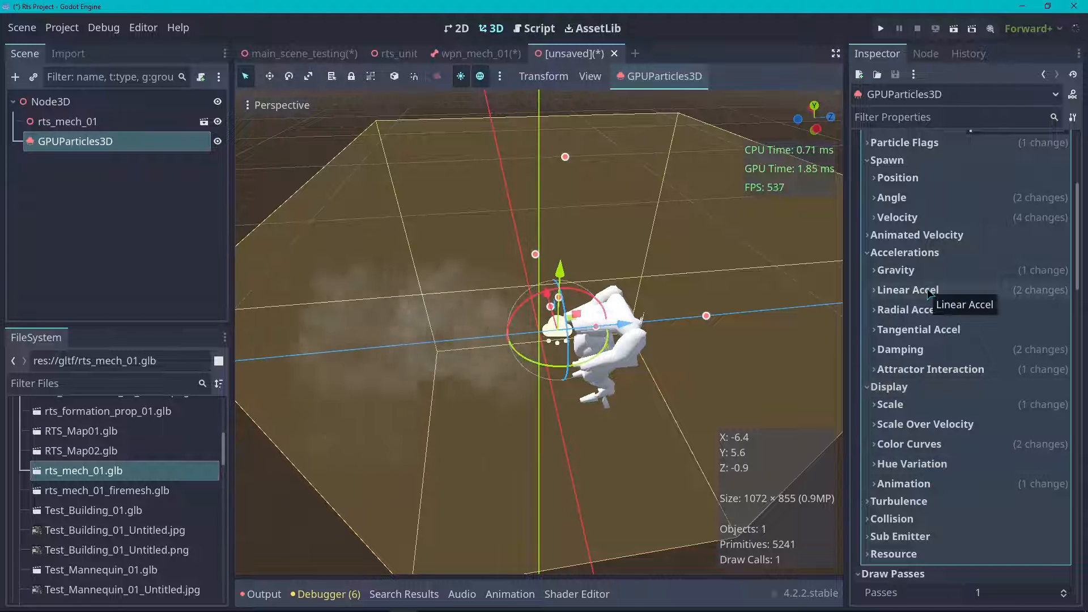
click(932, 445)
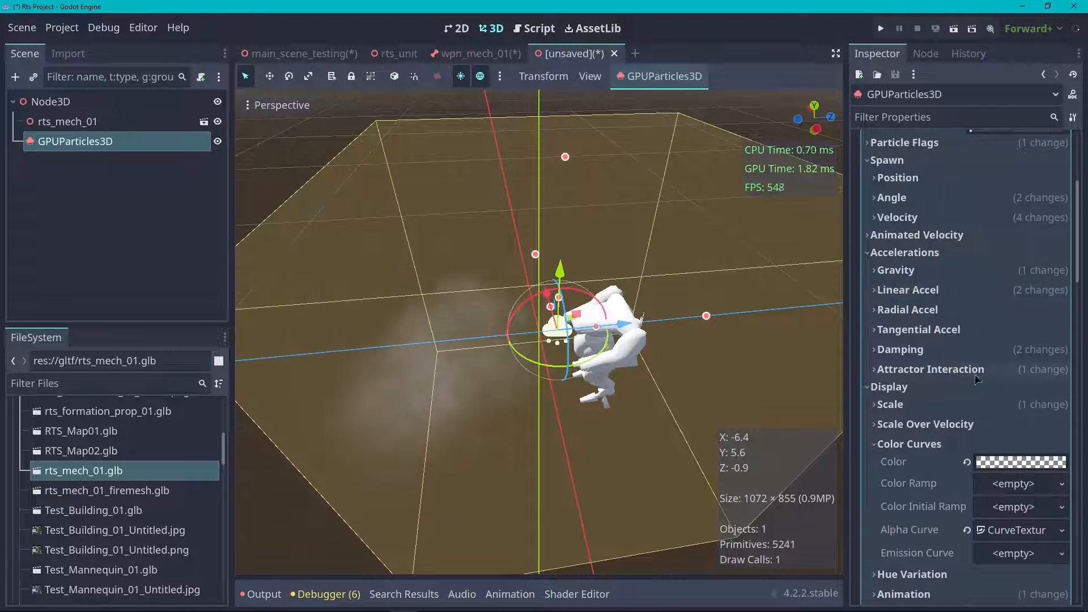
click(995, 462)
click(1060, 365)
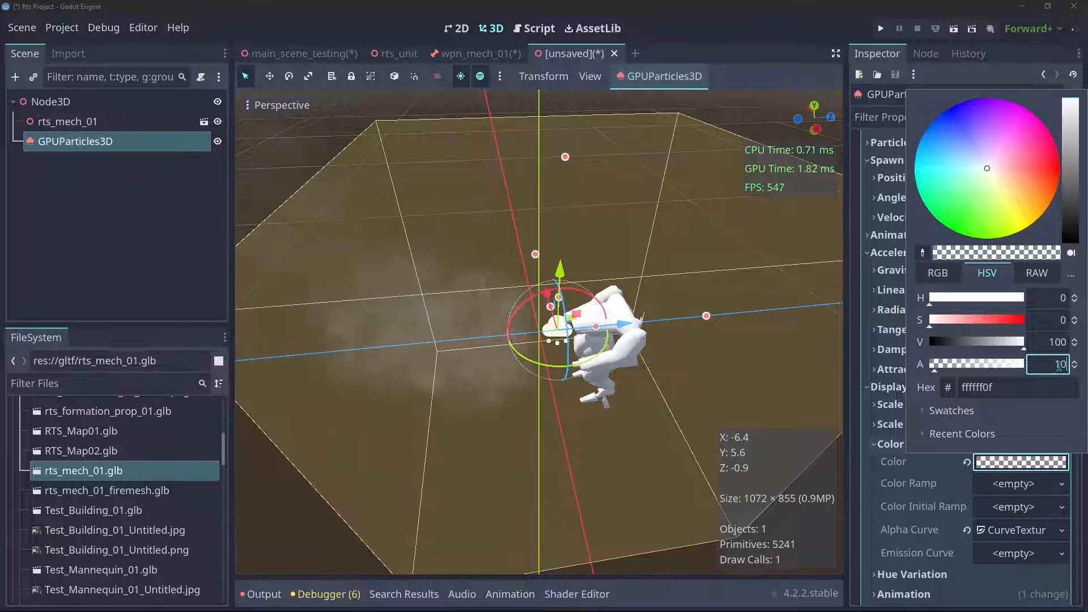
key(Return)
click(898, 364)
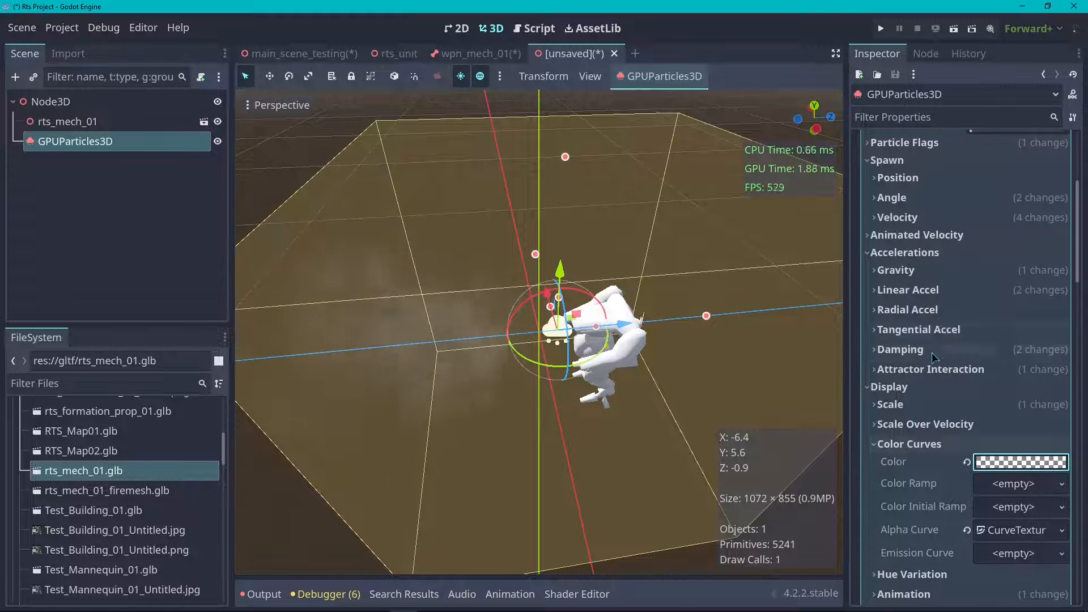
- Review the emitter's Time settings, collapse the process material, and deselect the emitter to inspect the smoke without its gizmos
scroll(996, 303, up, 10)
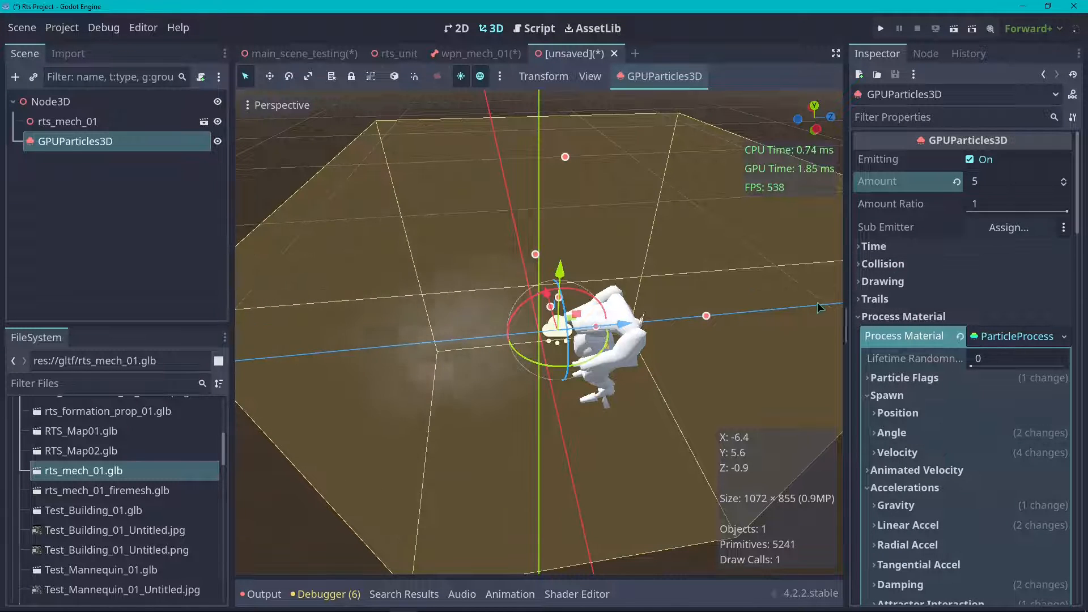
click(924, 245)
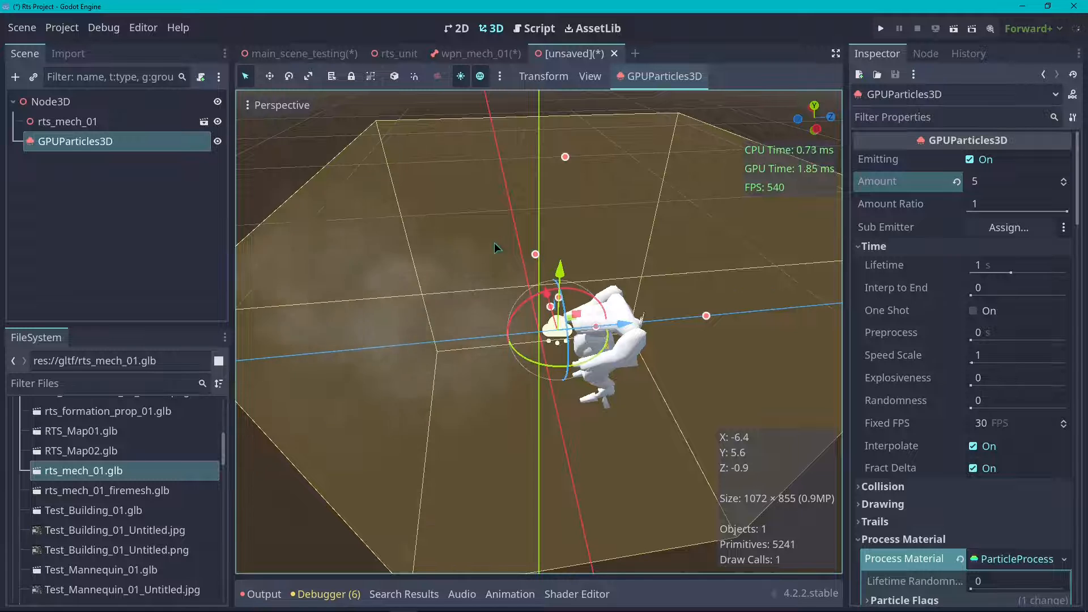
scroll(652, 346, up, 6)
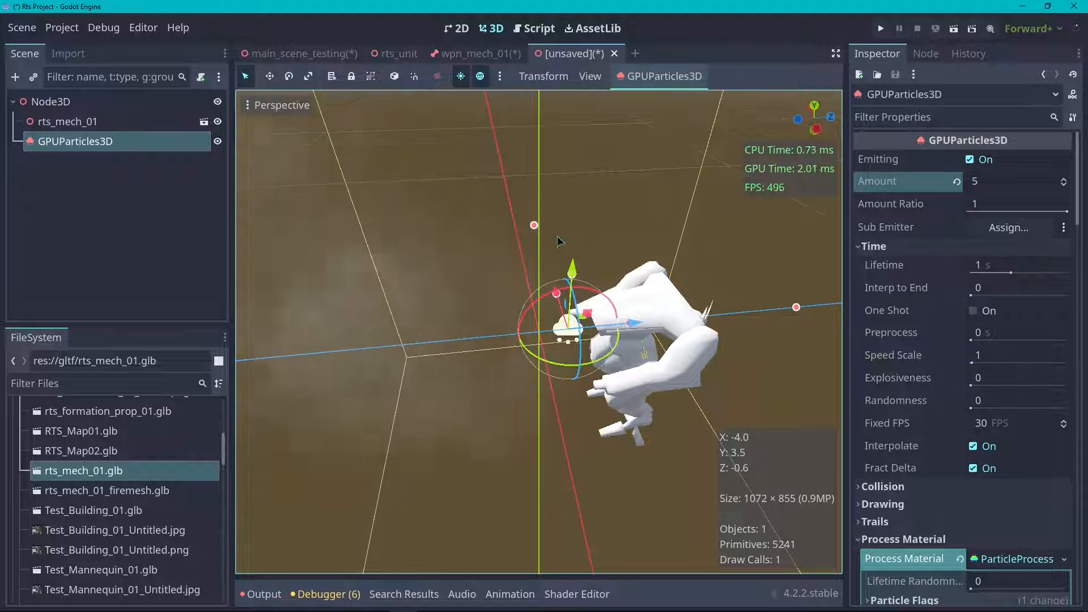
scroll(906, 371, down, 4)
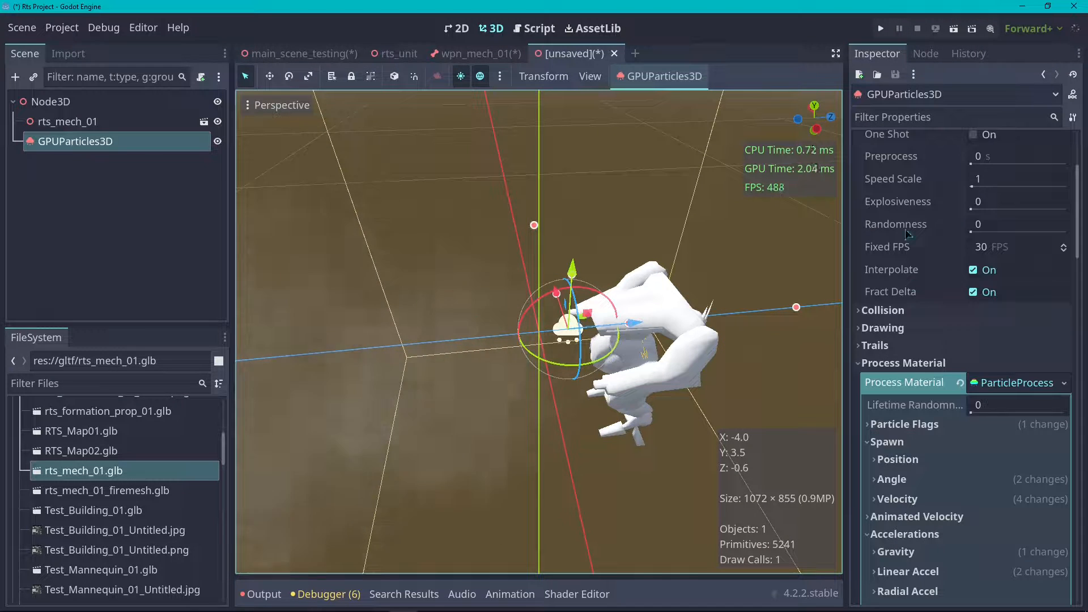
click(906, 366)
scroll(901, 327, up, 4)
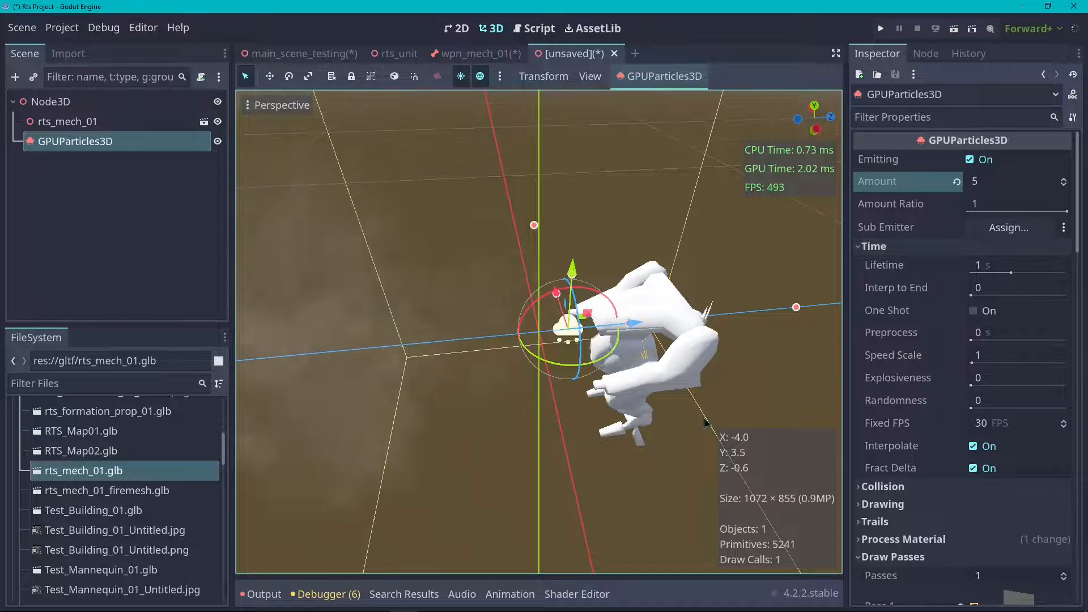
scroll(673, 315, down, 5)
scroll(674, 315, up, 5)
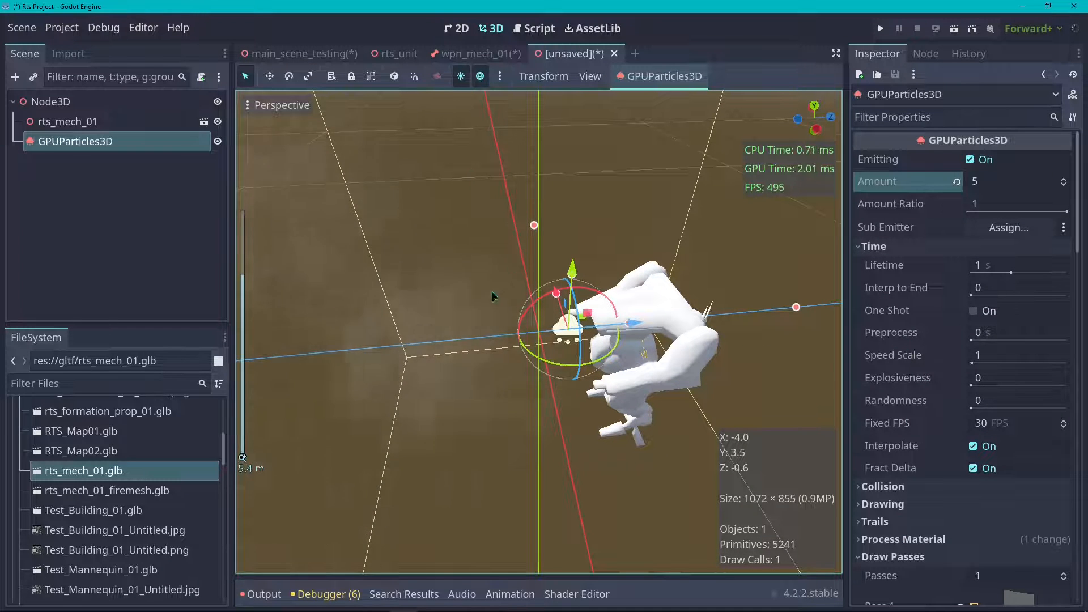
click(514, 219)
scroll(514, 220, down, 3)
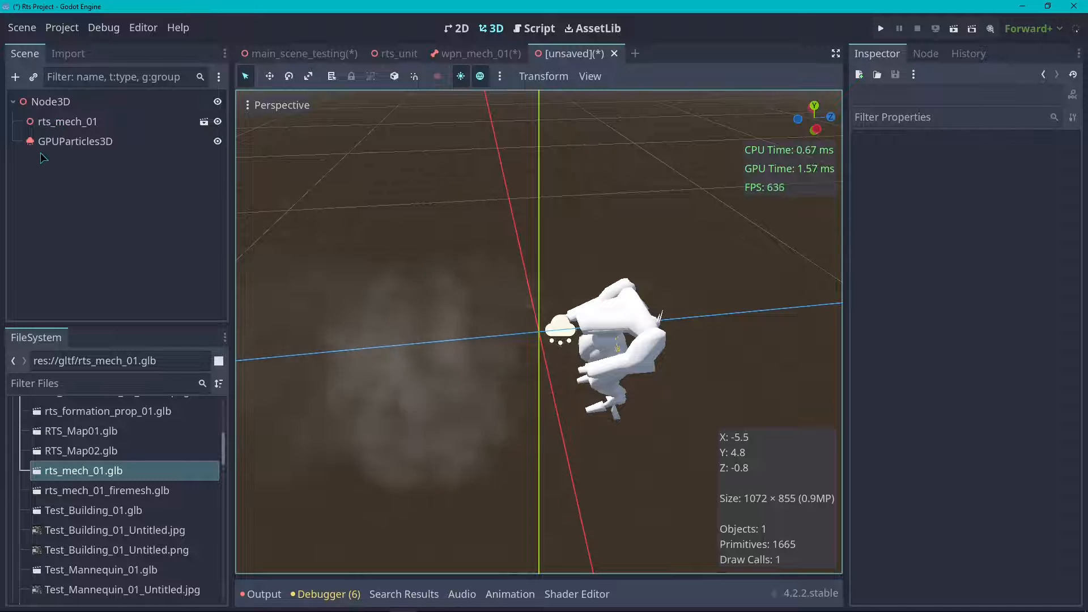
- Add a second GPUParticles3D node under the root Node3D and check the wpn_mech_01 scene for reference
click(72, 102)
key(ctrl+a)
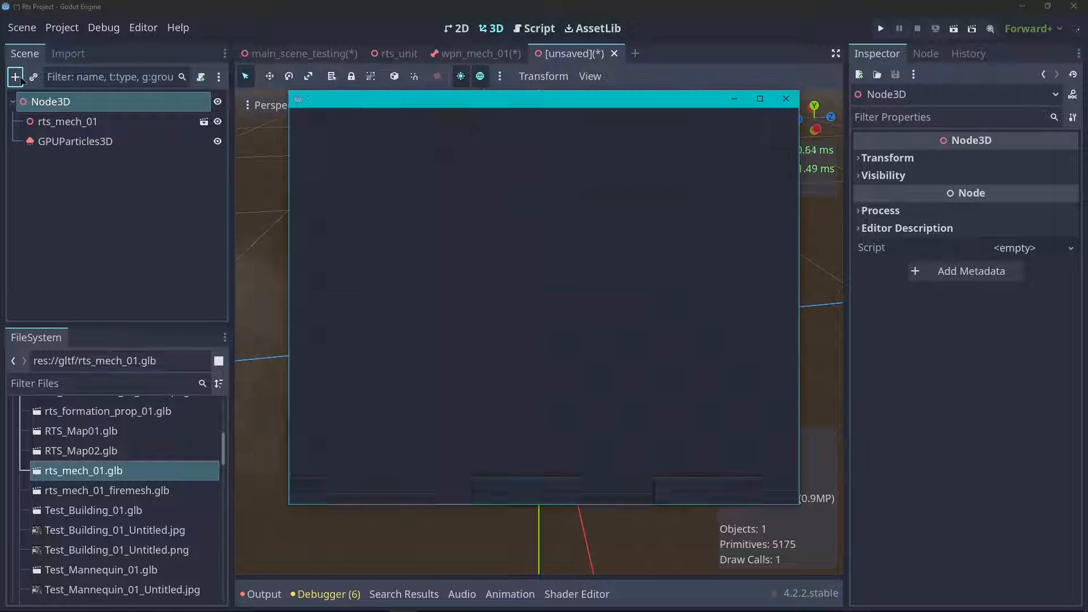
double_click(484, 320)
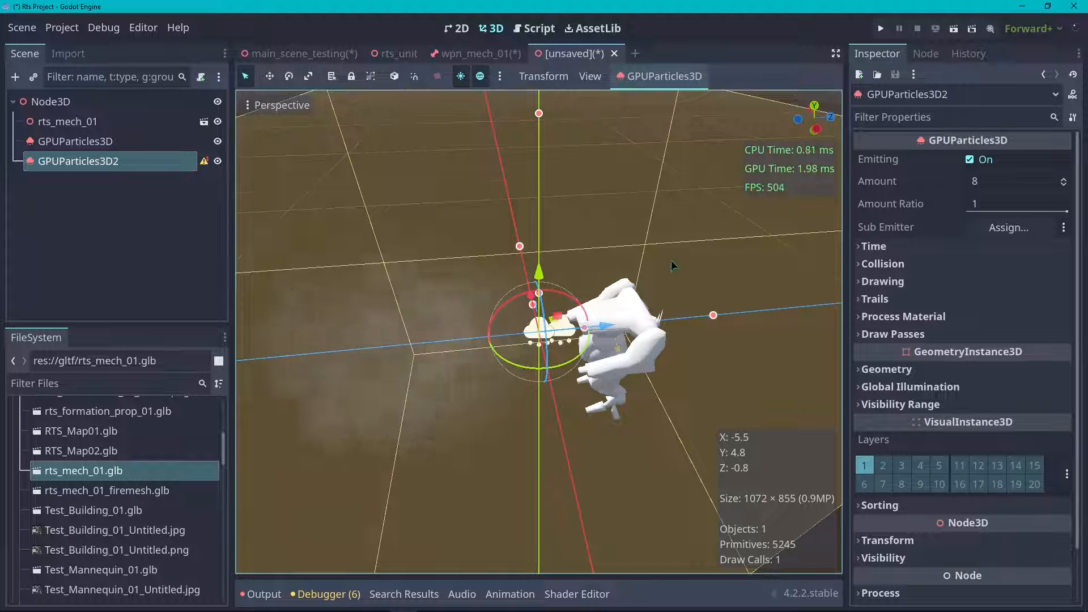
scroll(736, 187, up, 3)
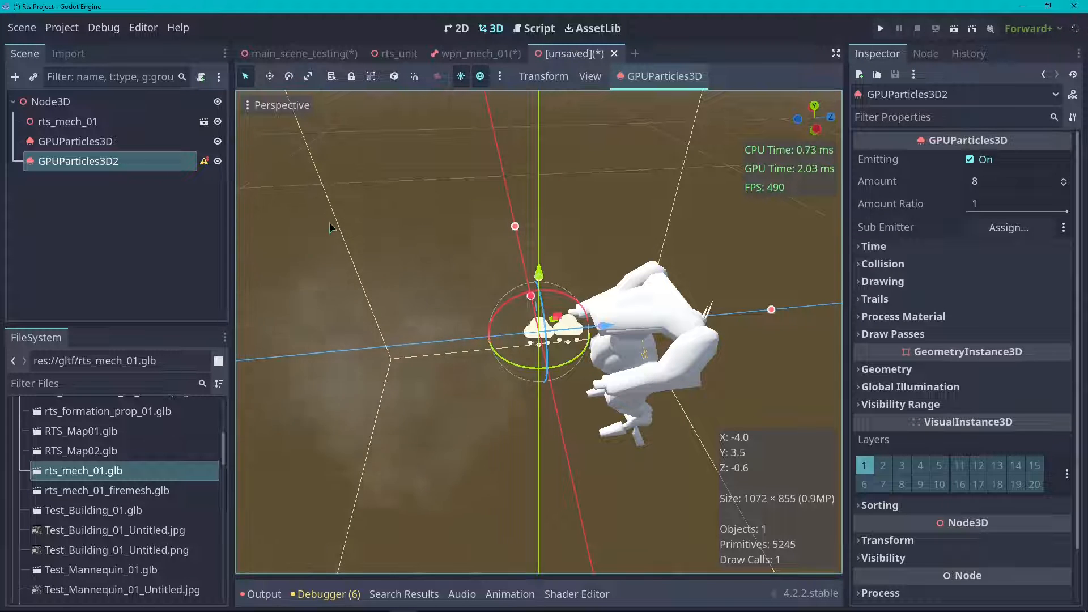
click(473, 54)
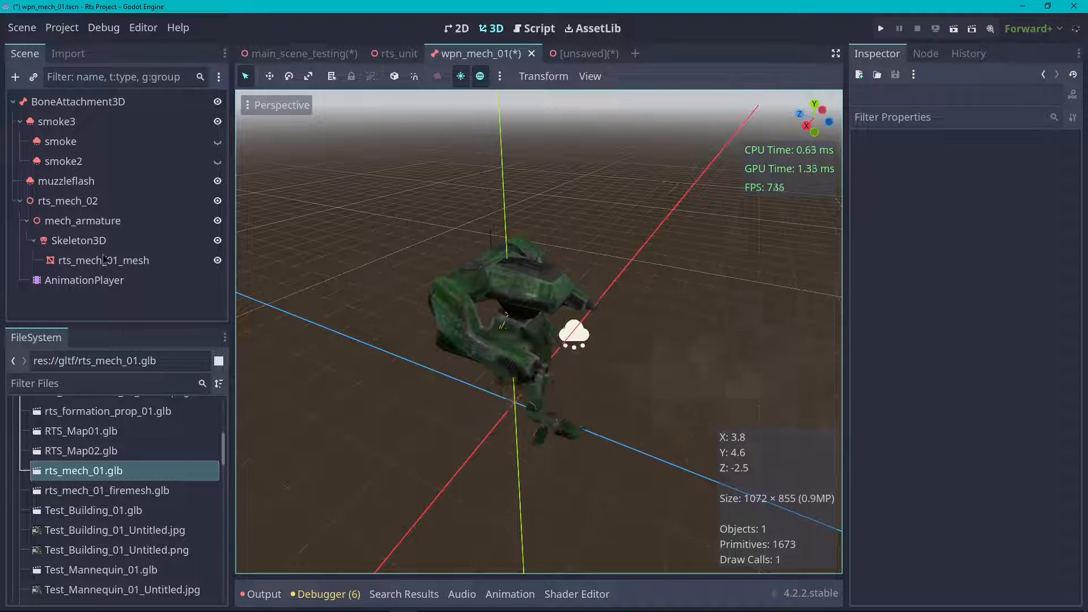
click(585, 54)
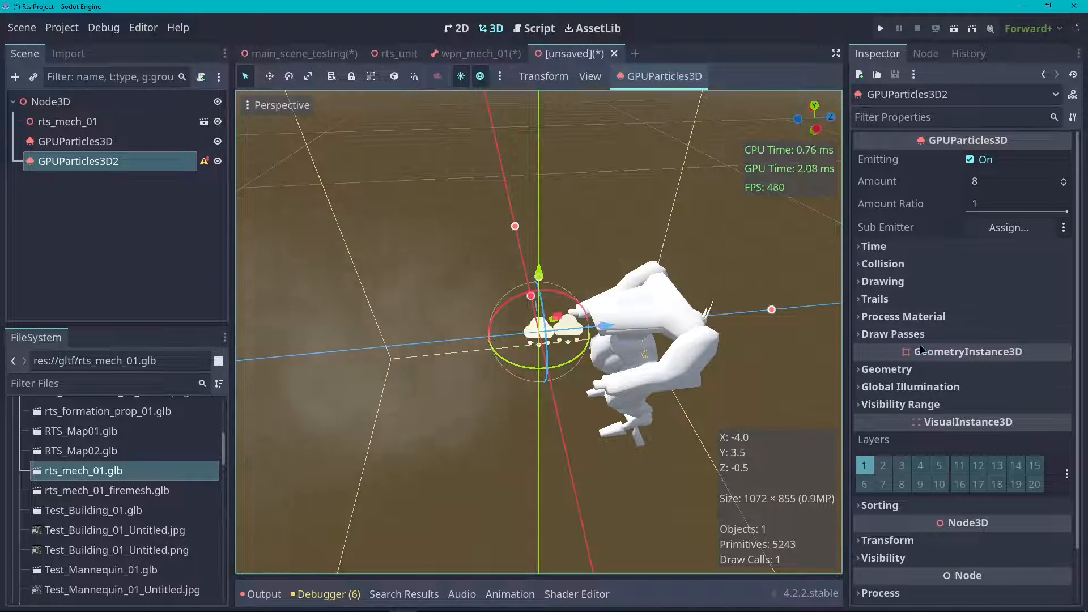
- Set the new emitter's draw passes to 2 and assign a new QuadMesh to both Pass 1 and Pass 2
click(944, 332)
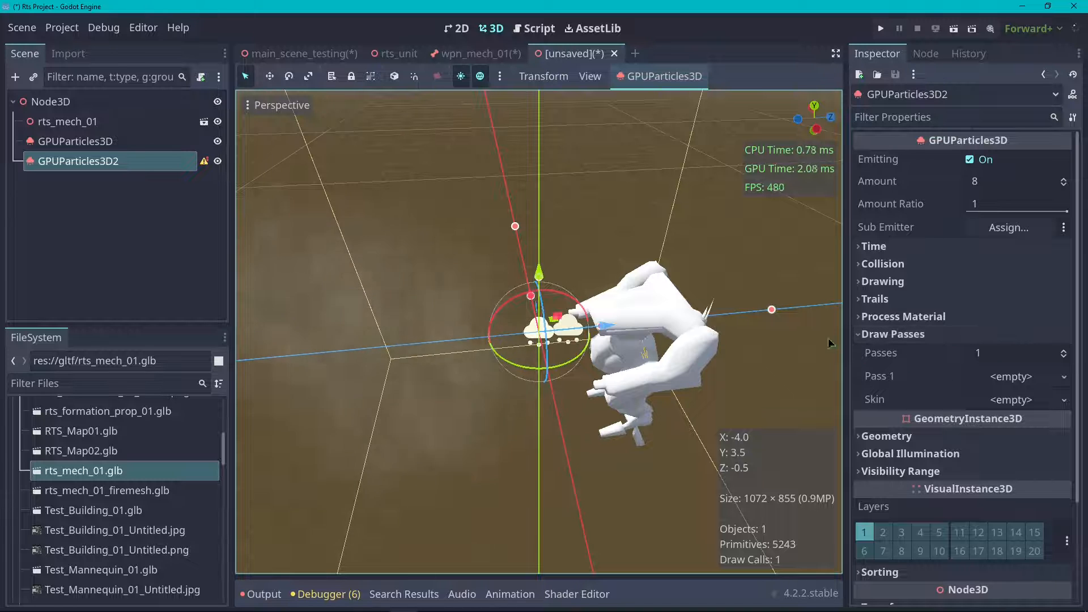
click(1011, 377)
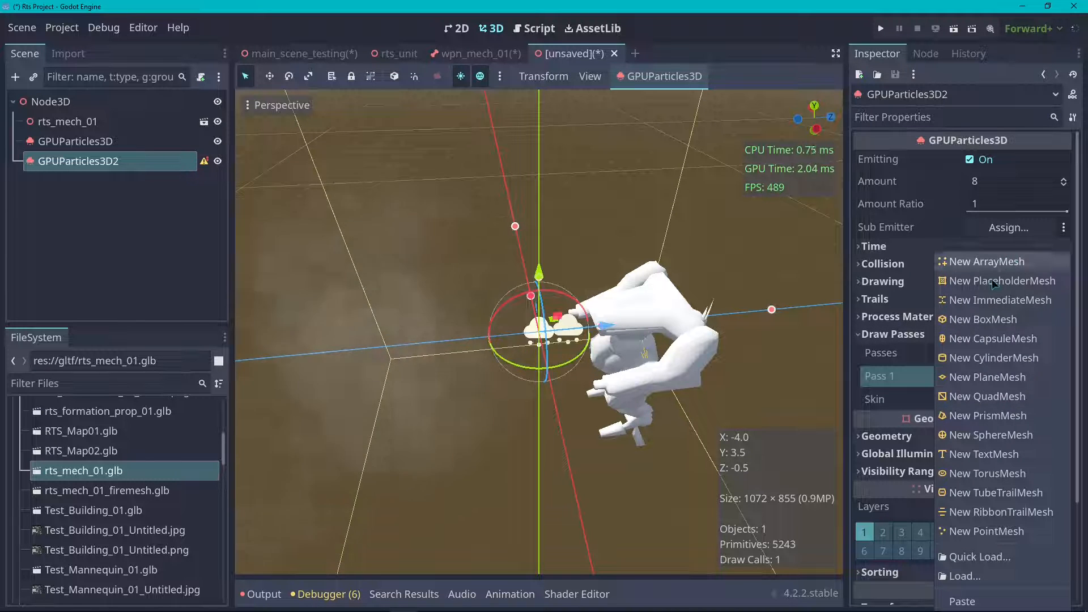
click(1006, 396)
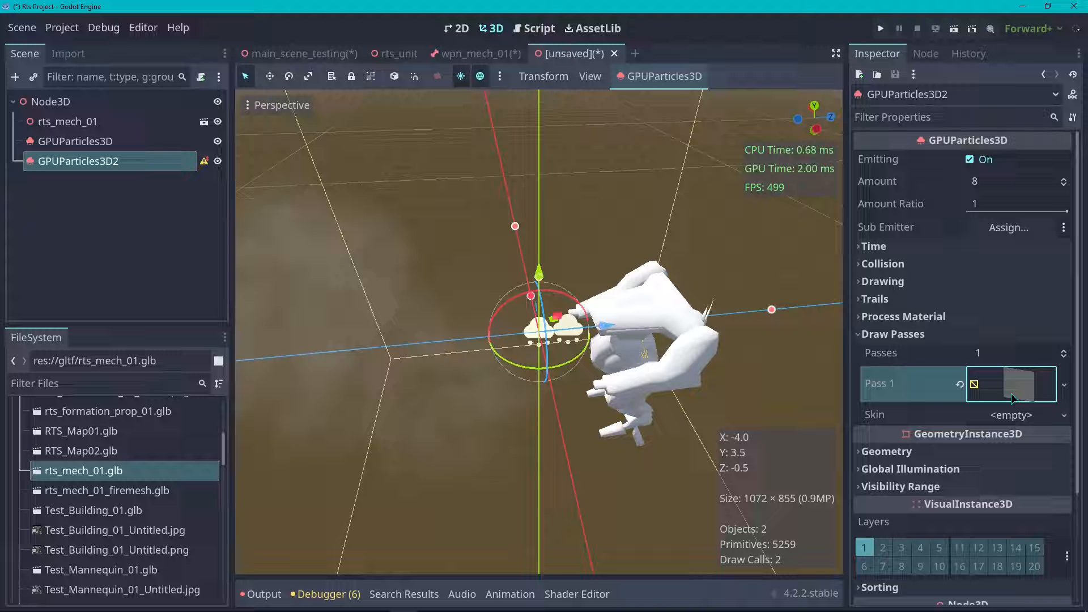
click(1046, 354)
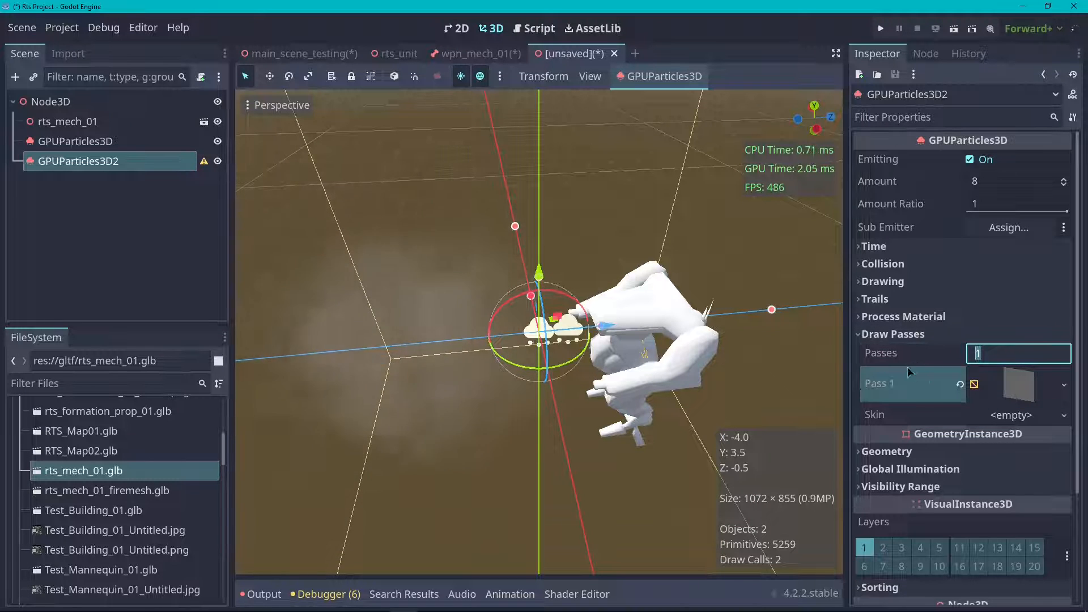
text(2)
key(Return)
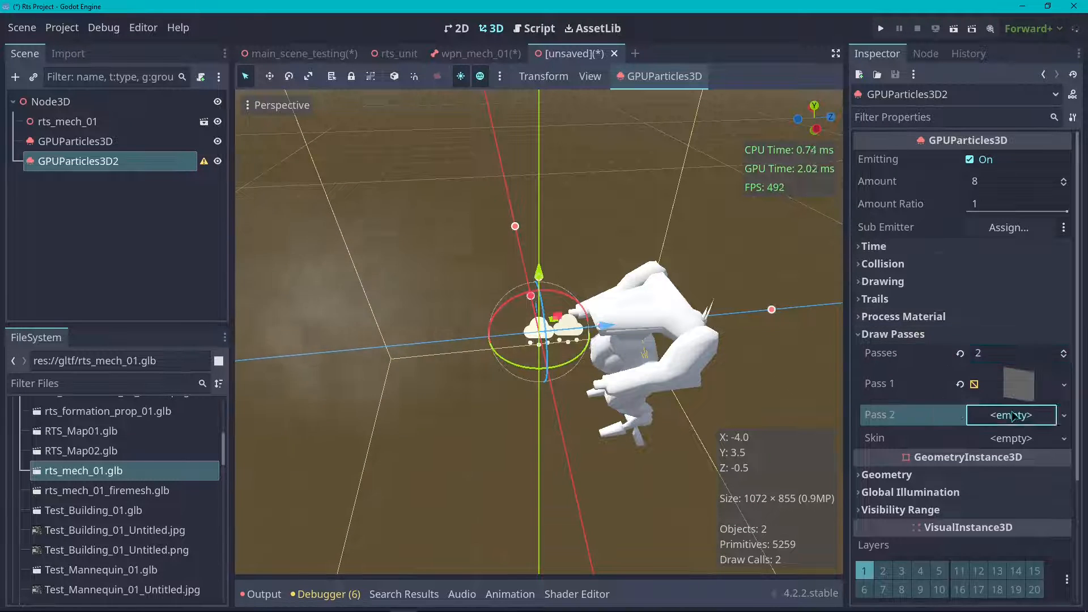
click(1012, 416)
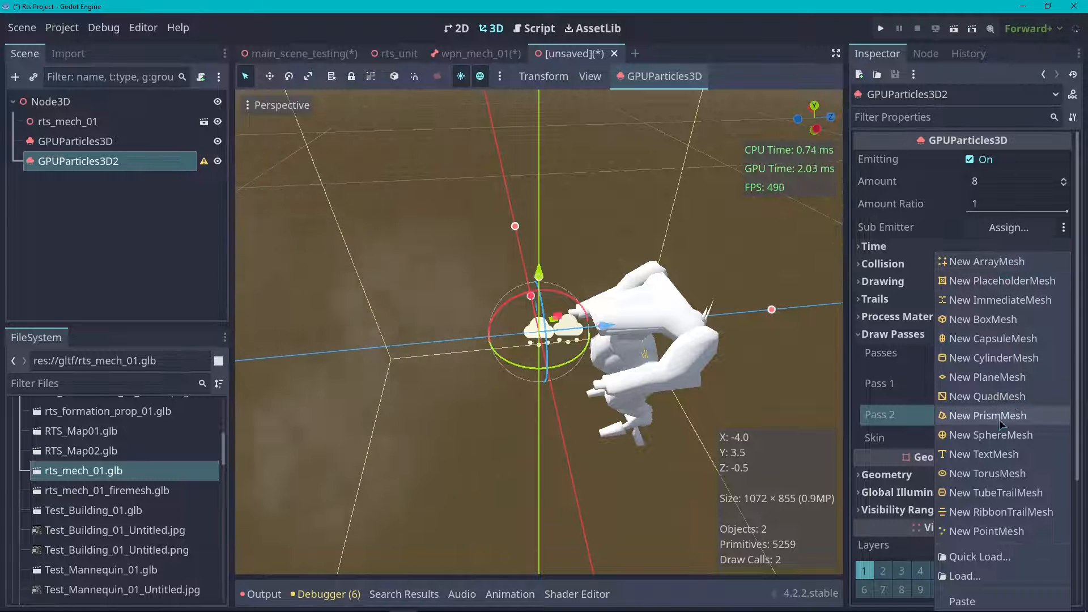
click(1018, 398)
click(1024, 385)
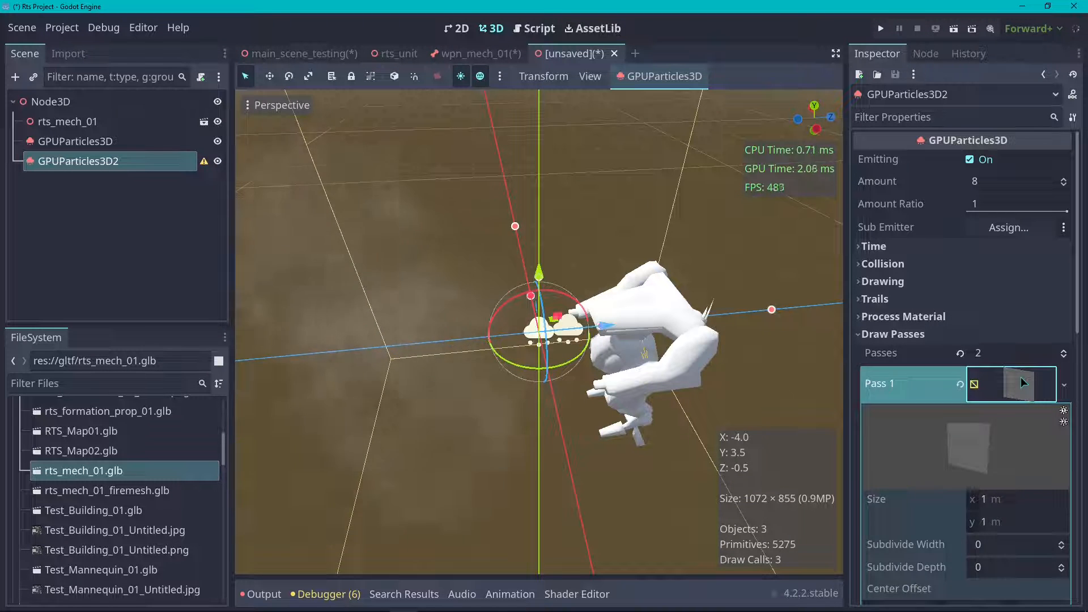
click(1021, 377)
scroll(917, 347, down, 4)
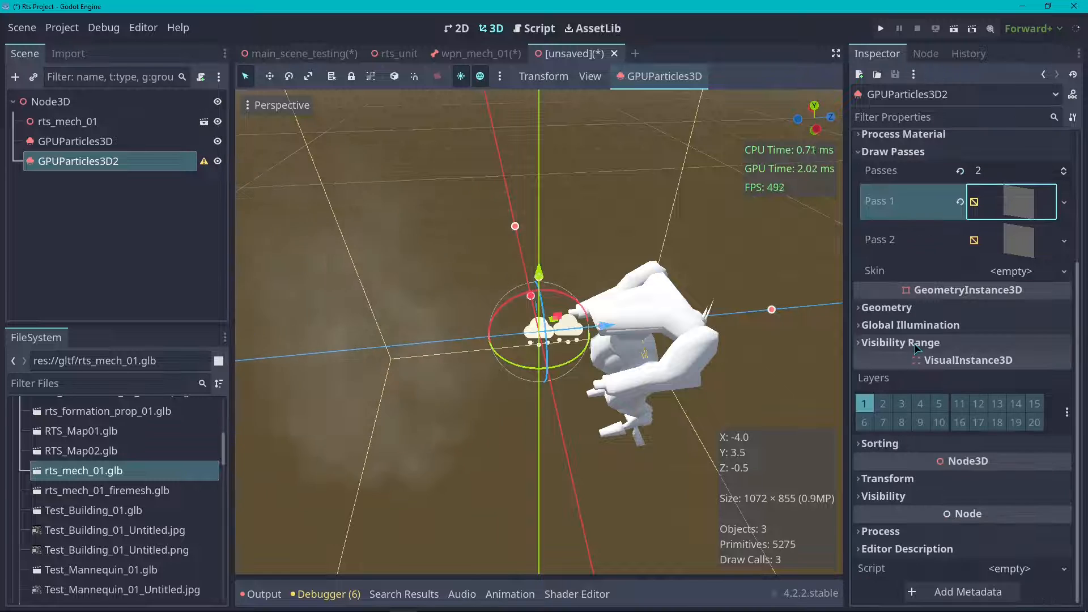
- Give the new emitter a new ParticleProcessMaterial and a new StandardMaterial3D as its geometry material override
click(903, 133)
click(1011, 153)
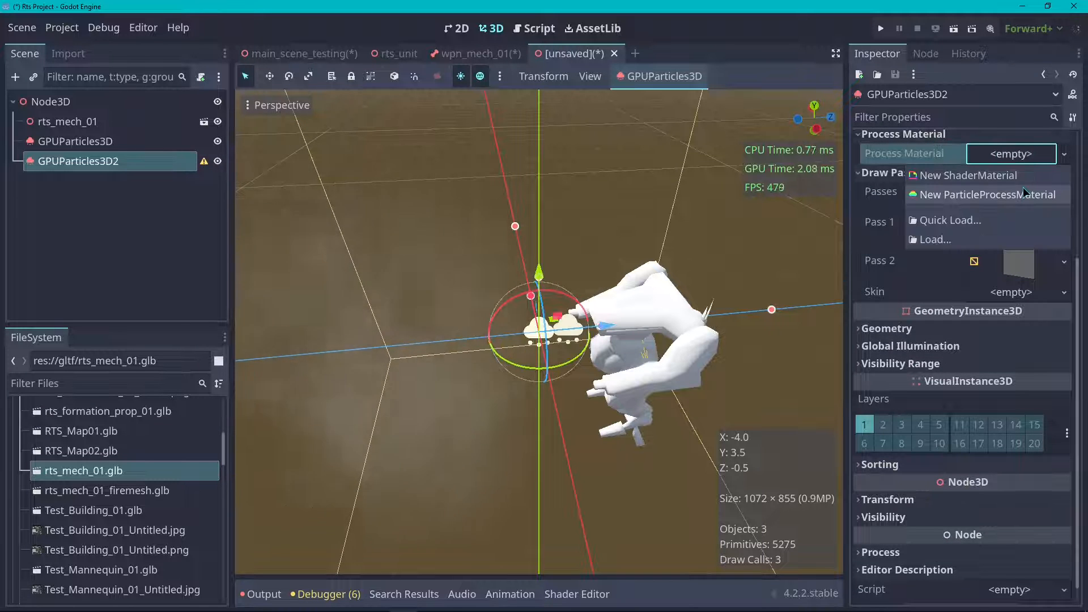
click(1002, 195)
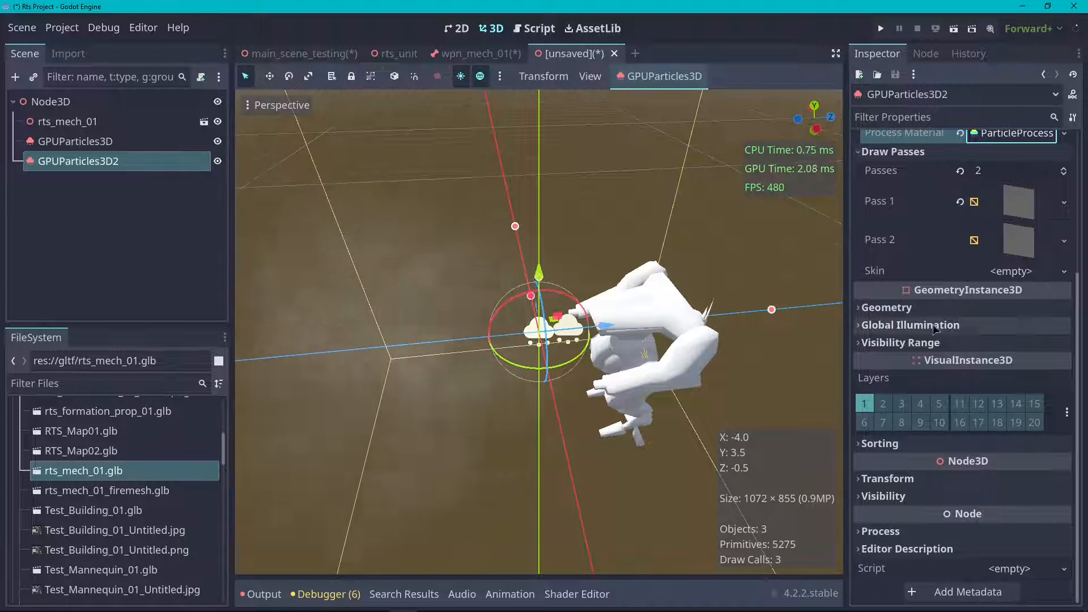
click(961, 309)
click(1011, 327)
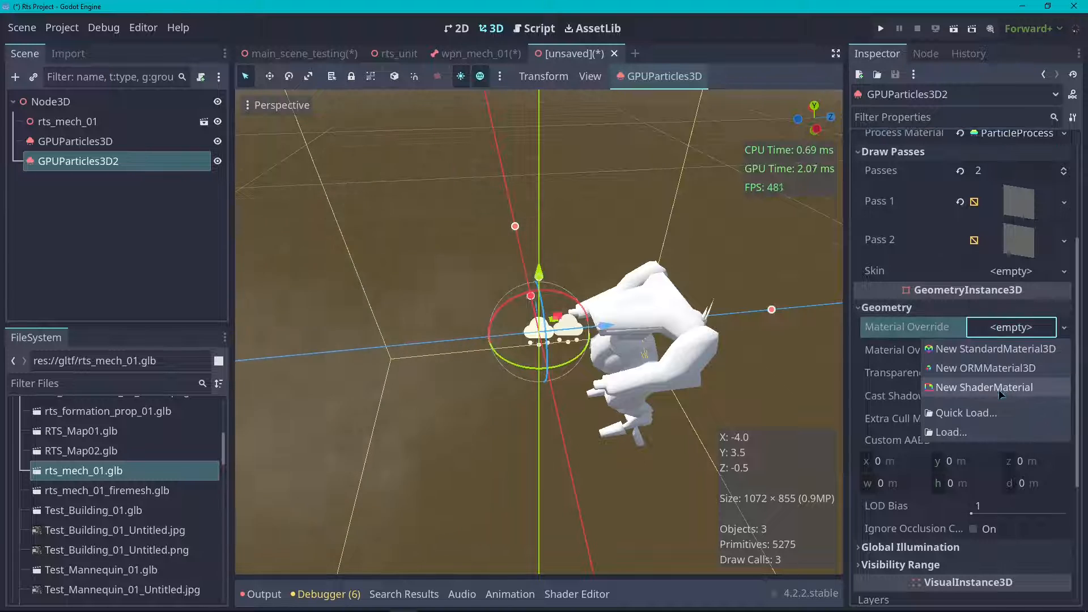
click(1005, 346)
scroll(533, 221, up, 4)
- Hide the first GPUParticles3D smoke emitter and view the new emitter near the mech's arm
middle_drag(447, 126, 681, 143)
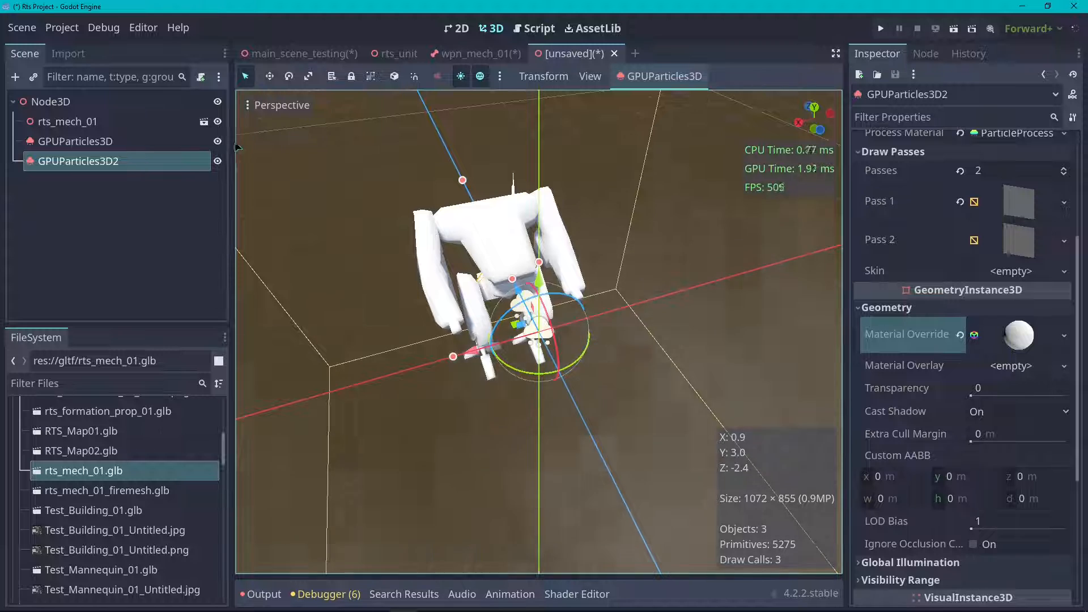
click(218, 142)
middle_drag(814, 128, 838, 113)
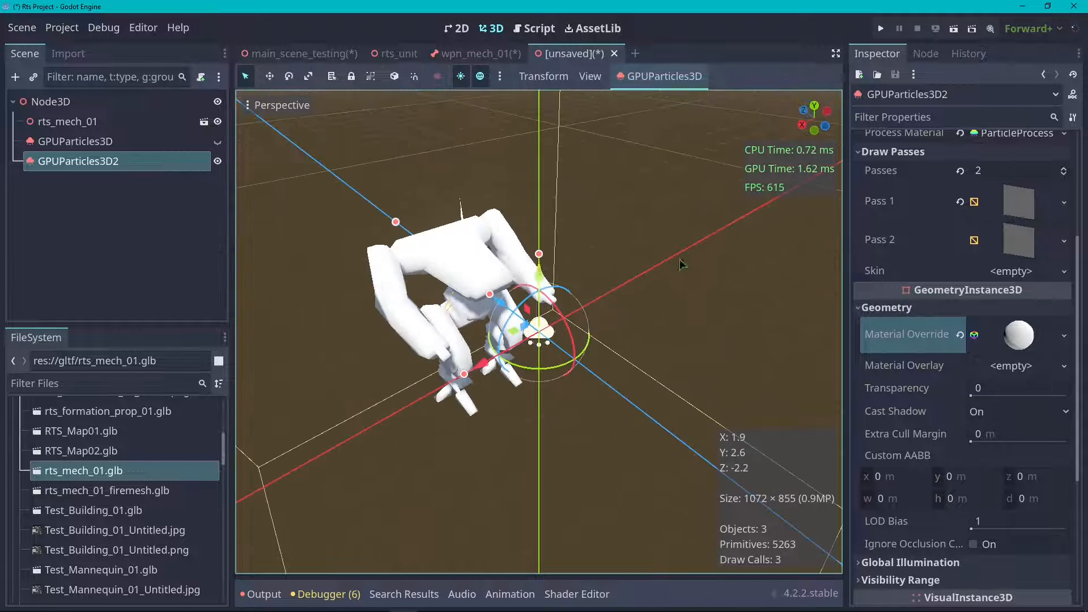
scroll(517, 309, up, 10)
scroll(606, 323, down, 5)
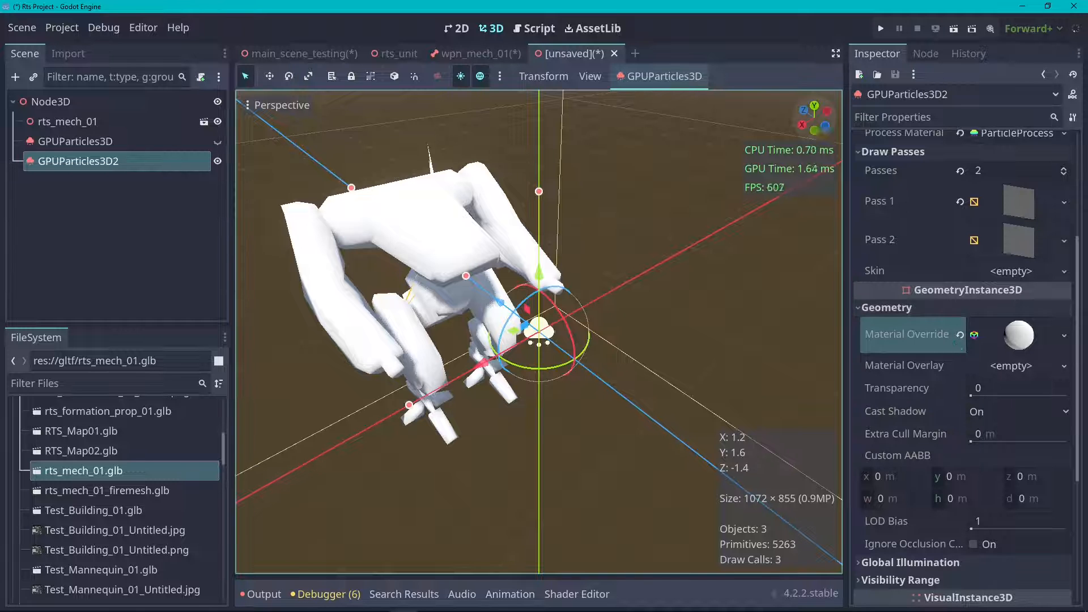
drag(815, 121, 807, 128)
scroll(976, 349, up, 4)
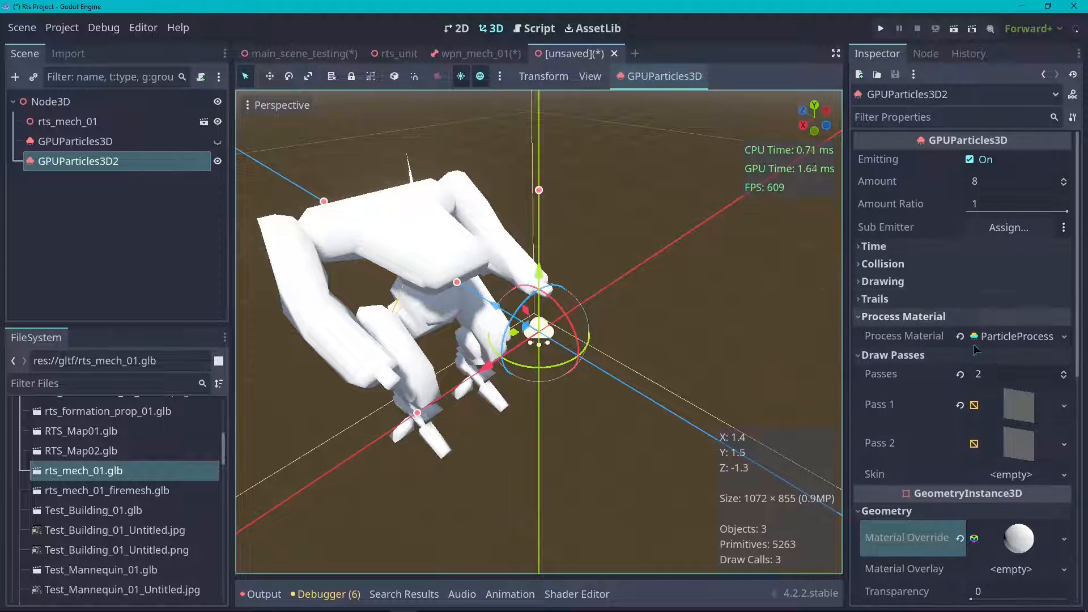
- Set the Cull Mode of the new emitter's override material to Disabled in its Transparency settings
scroll(966, 470, down, 3)
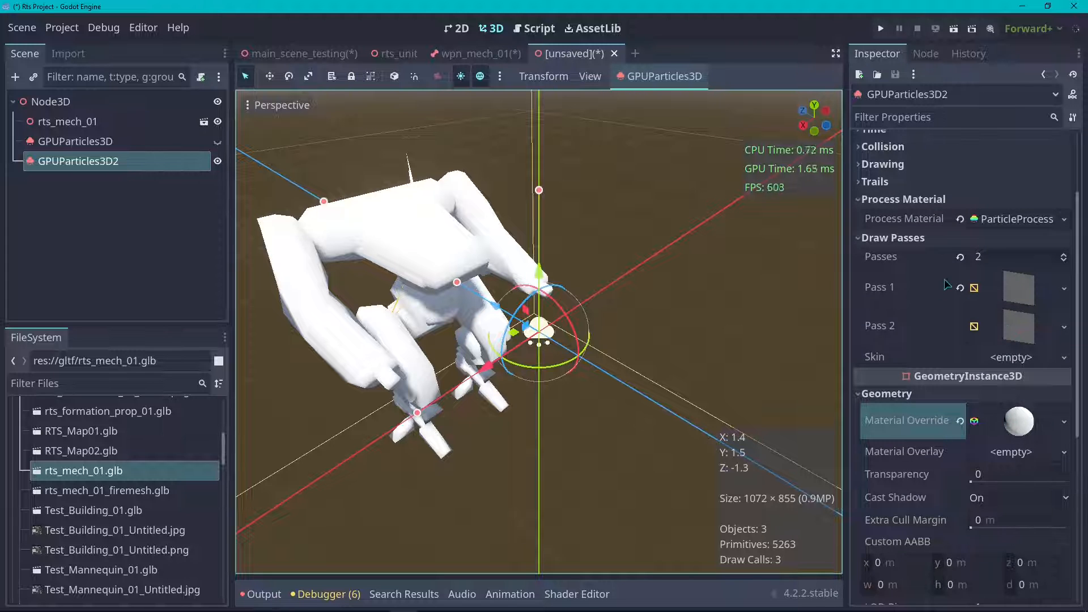
scroll(949, 288, up, 1)
click(1015, 281)
click(1014, 282)
scroll(954, 339, down, 3)
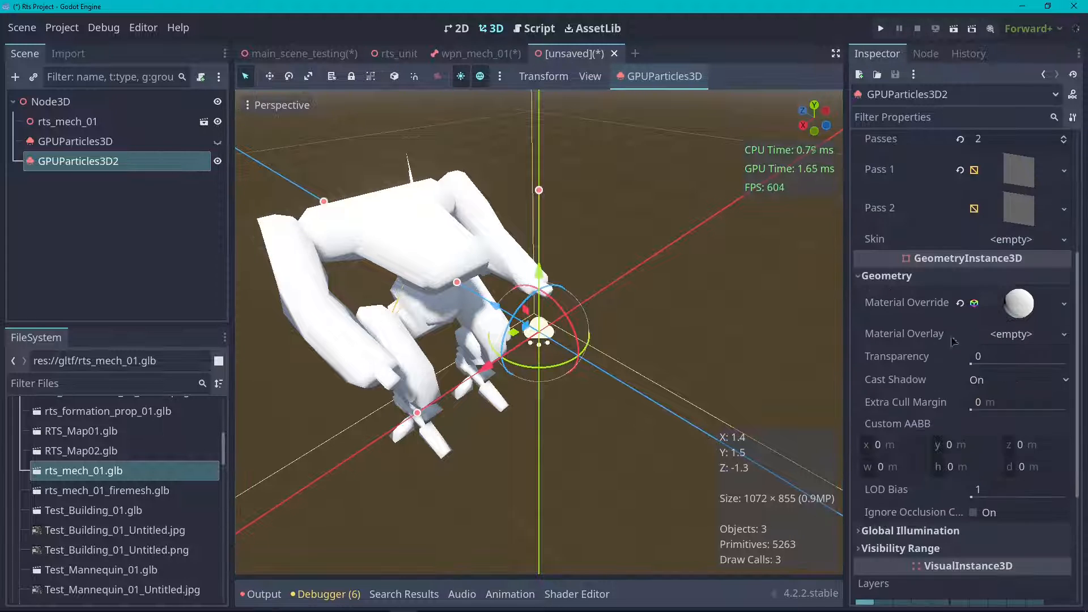
click(1025, 307)
scroll(900, 285, down, 3)
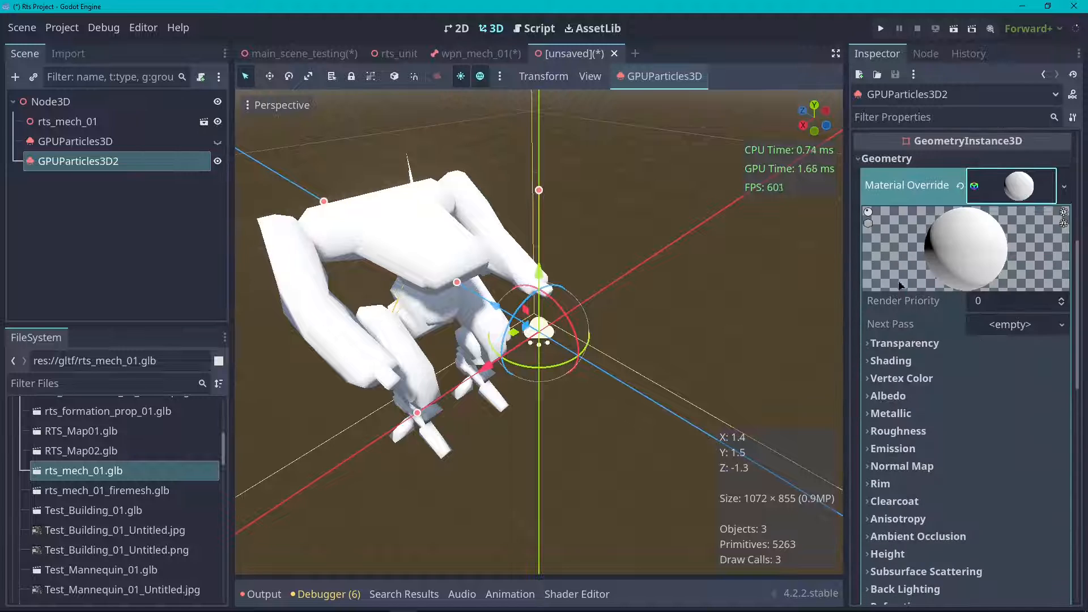
click(923, 349)
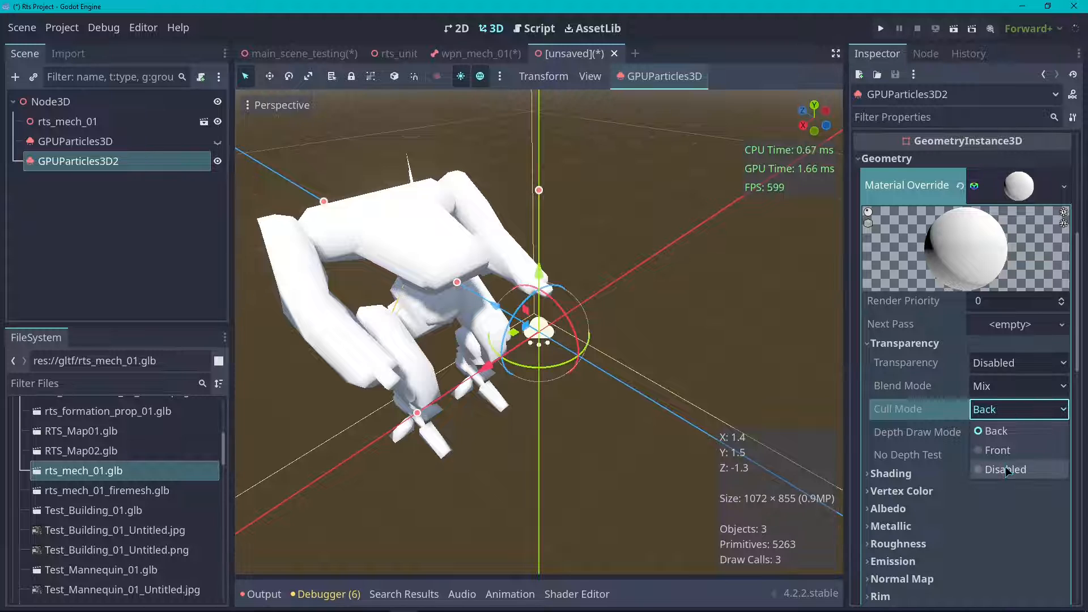
click(976, 470)
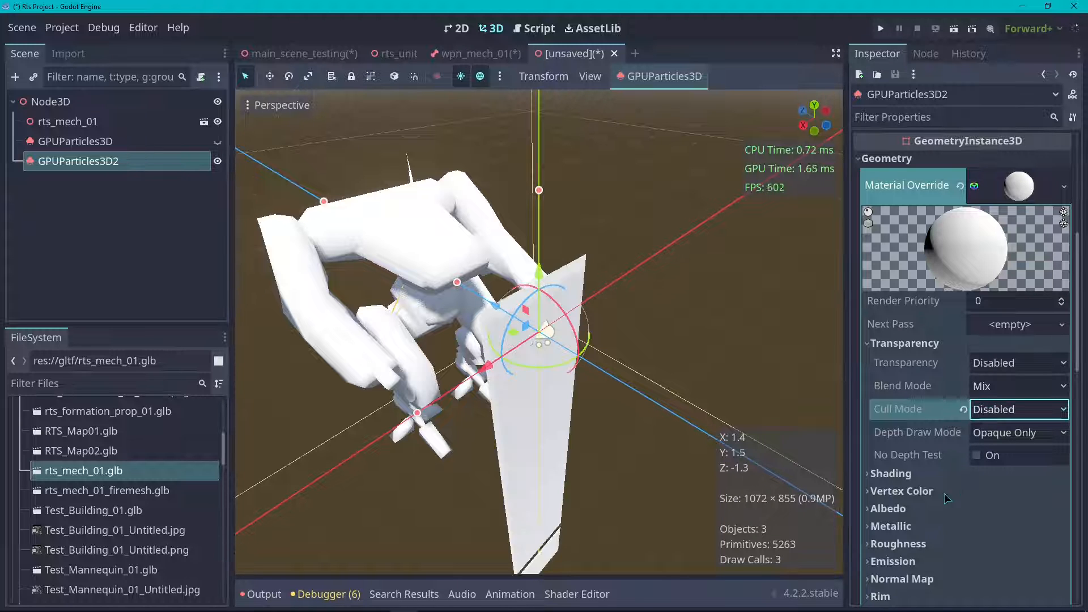
- Try the Back cull mode on the override material, compare the quads from different angles, and restore Disabled
click(542, 389)
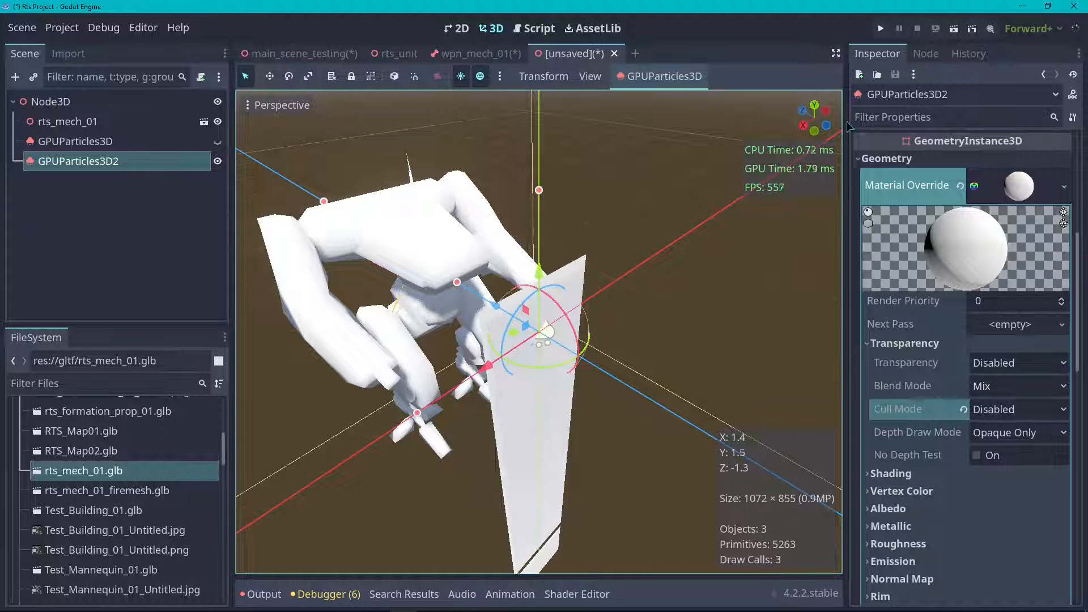
click(819, 130)
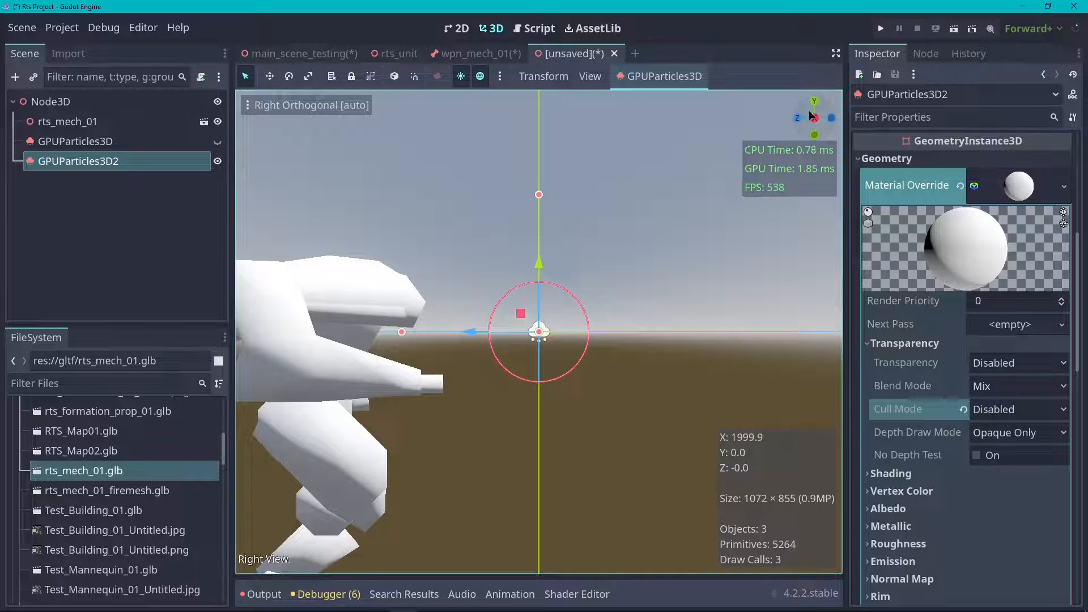
drag(810, 116, 809, 123)
click(1026, 409)
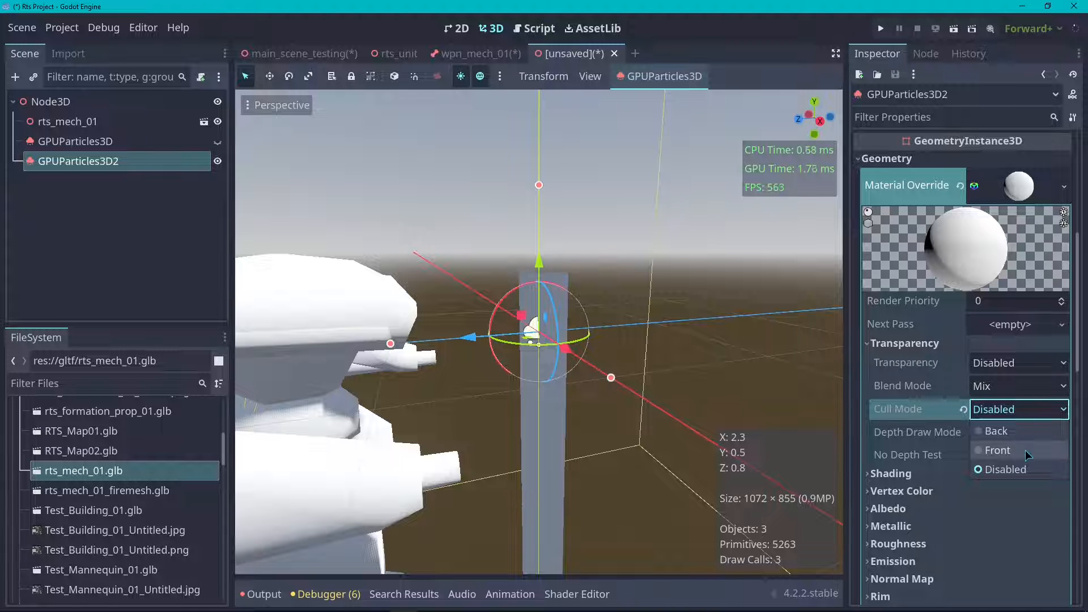
click(997, 450)
click(1012, 437)
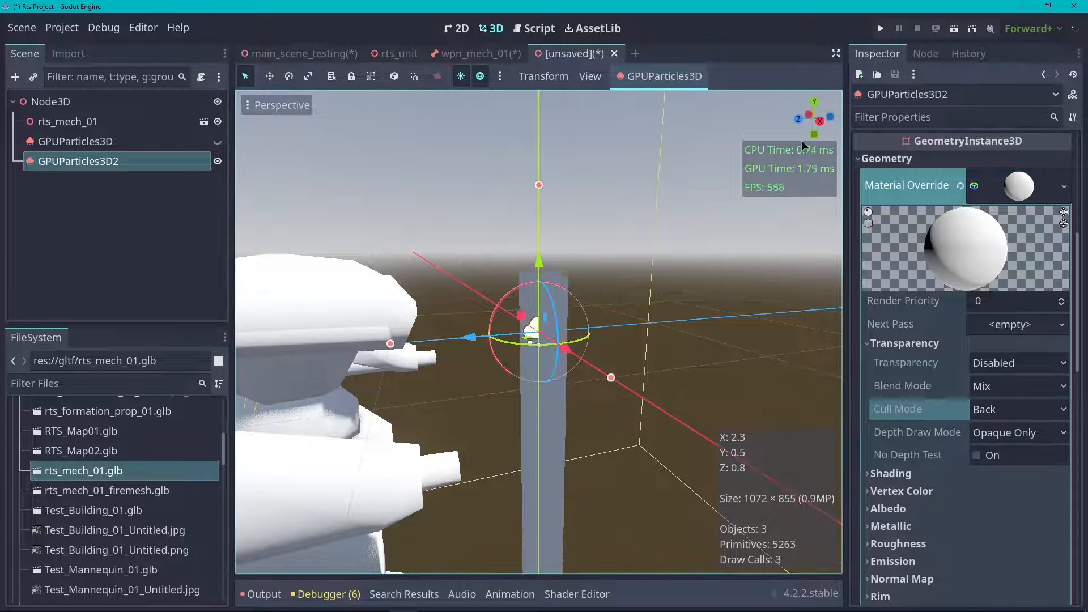
drag(804, 131, 825, 107)
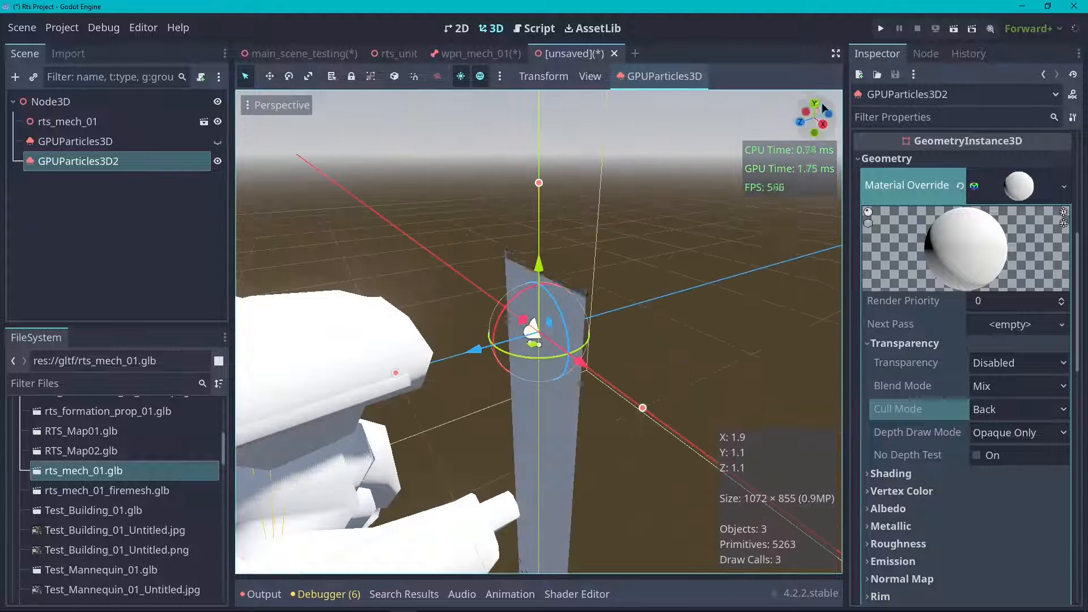
click(1026, 409)
click(1024, 472)
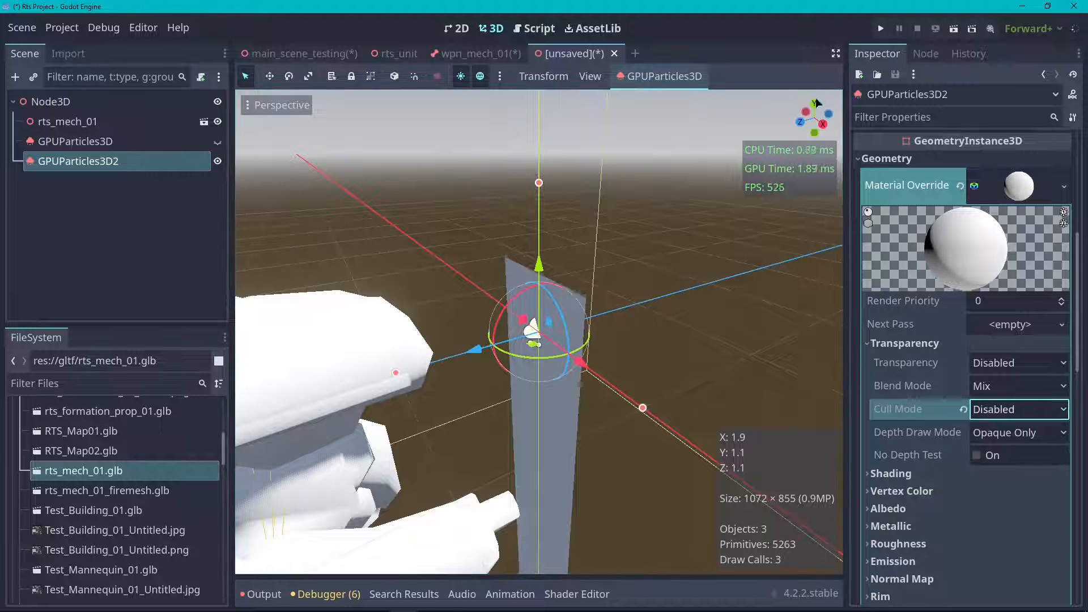
drag(816, 121, 812, 121)
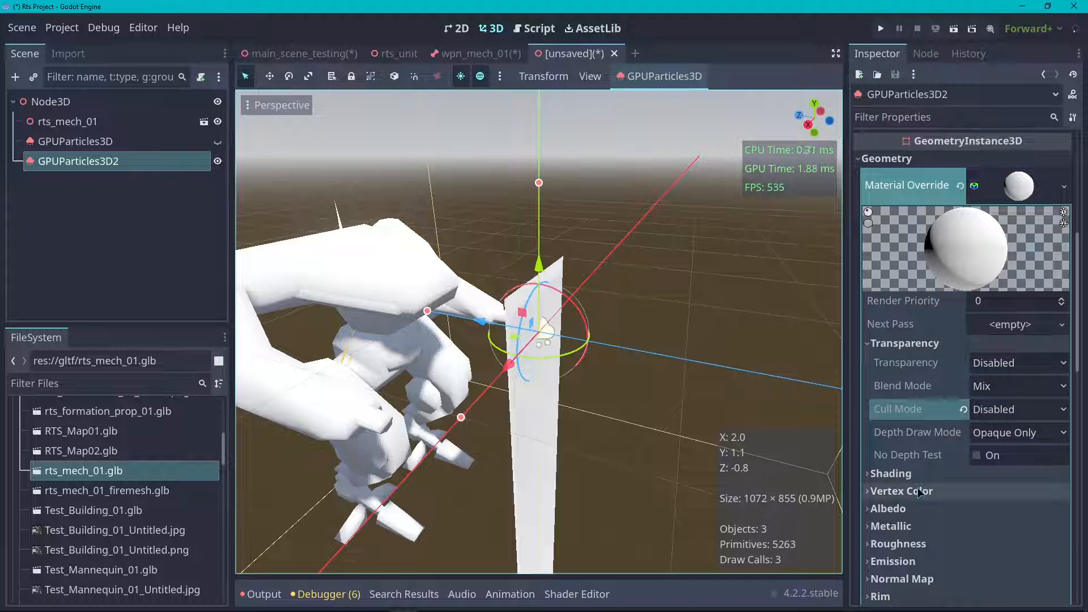
- Set the Y gravity of the new emitter's process material to 0 in its Accelerations settings
scroll(919, 492, down, 3)
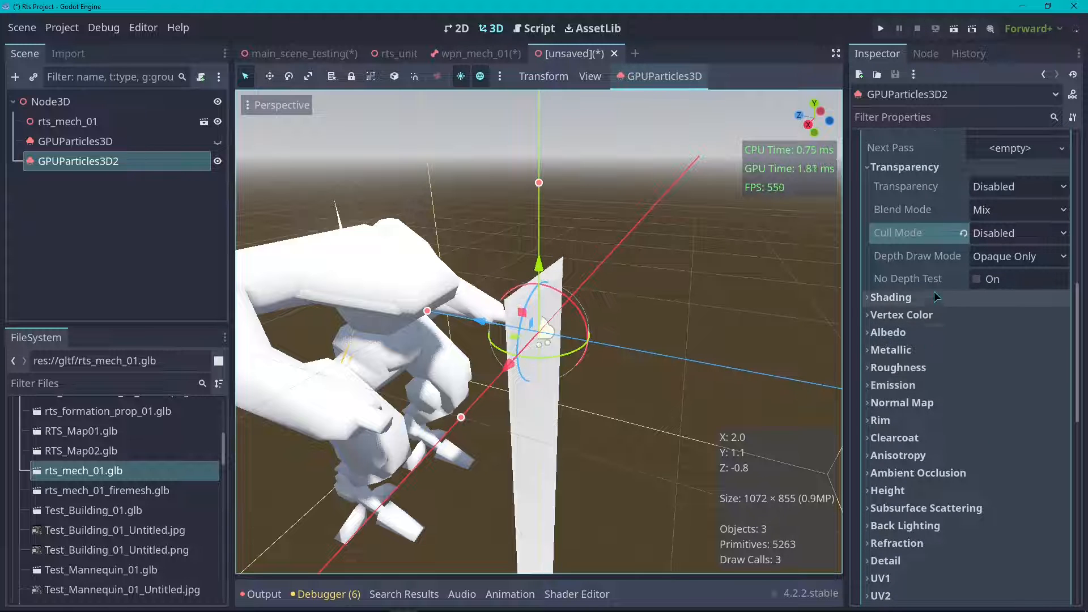
scroll(934, 291, up, 7)
click(1011, 338)
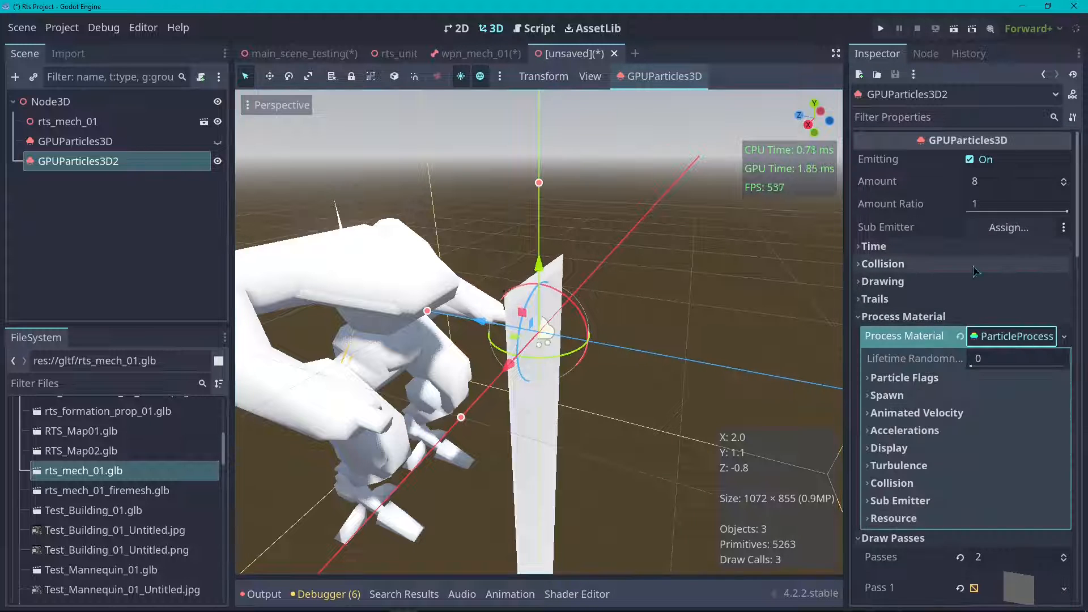
click(946, 415)
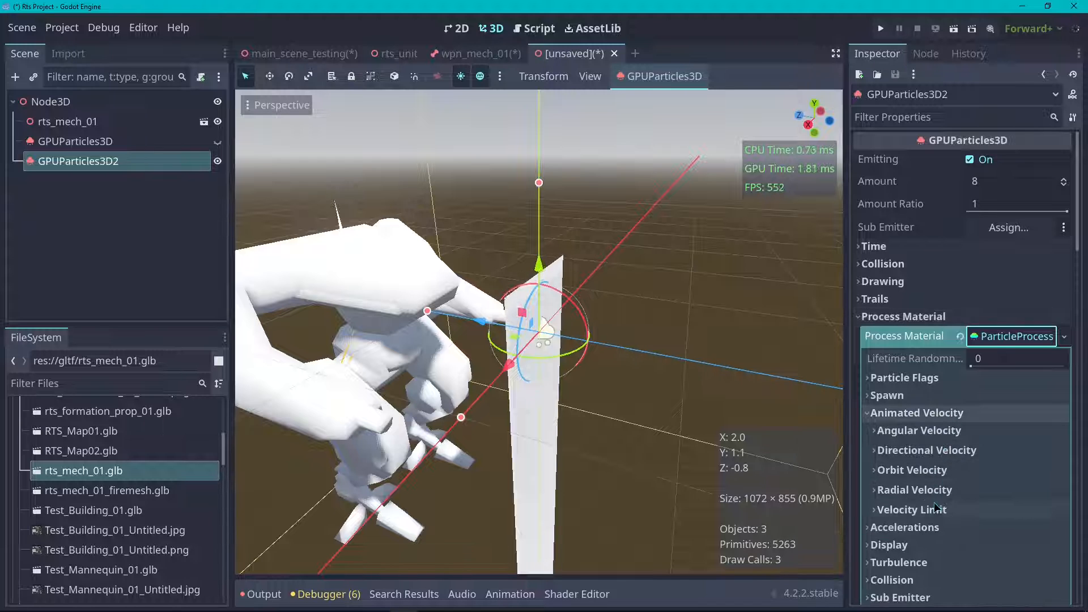
click(932, 413)
click(927, 432)
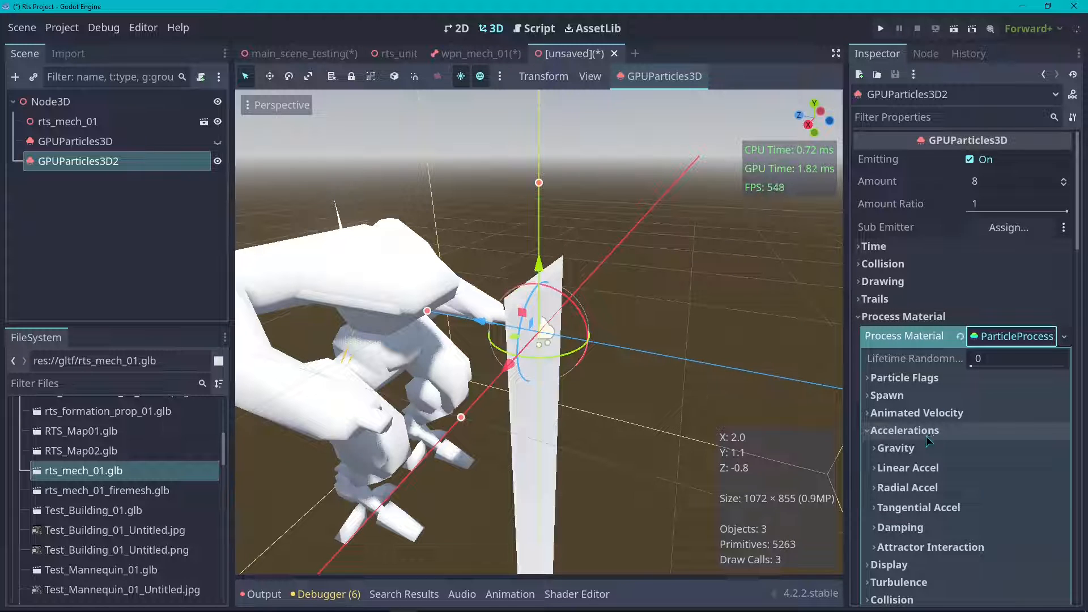
click(939, 451)
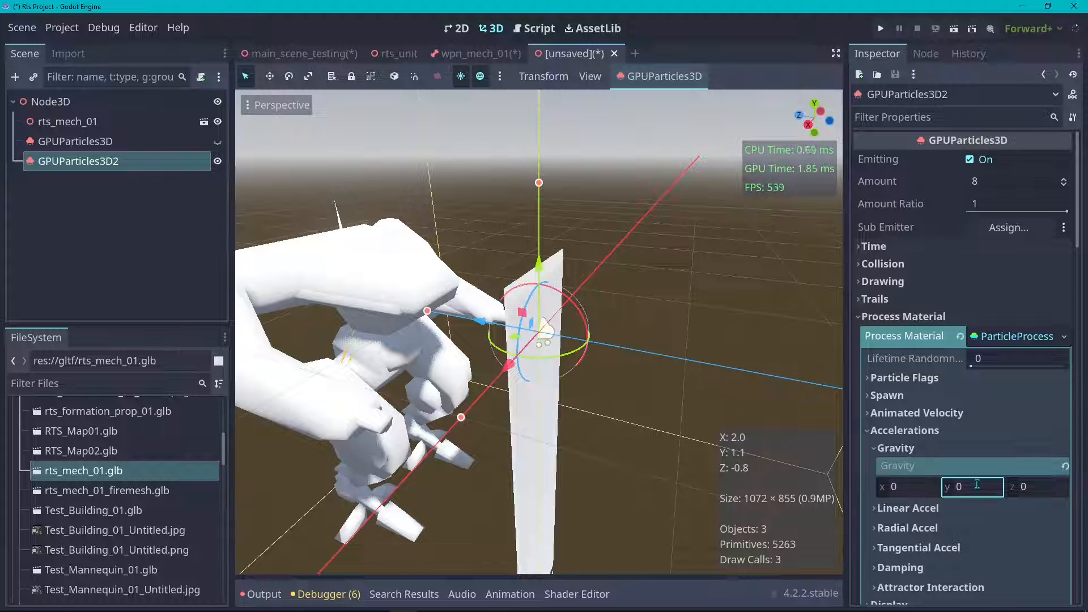
click(937, 434)
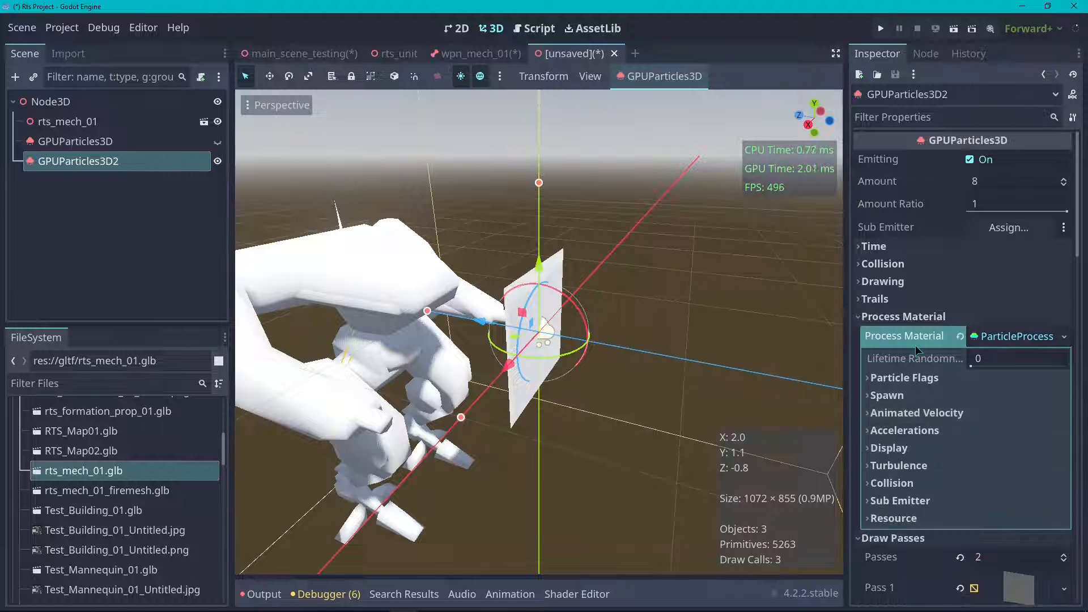
scroll(921, 362, down, 10)
scroll(940, 352, up, 5)
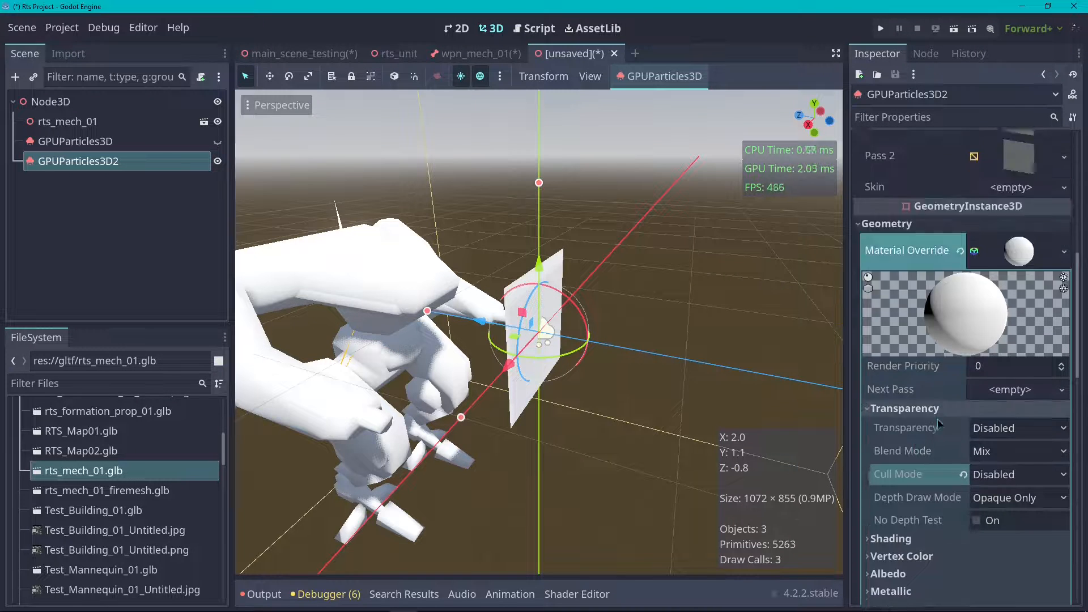
- Assign muzzleflasheffect_001.png from the image folder as the albedo texture of the GPUParticles3D2 override material
scroll(944, 442, down, 3)
click(940, 485)
scroll(937, 409, down, 4)
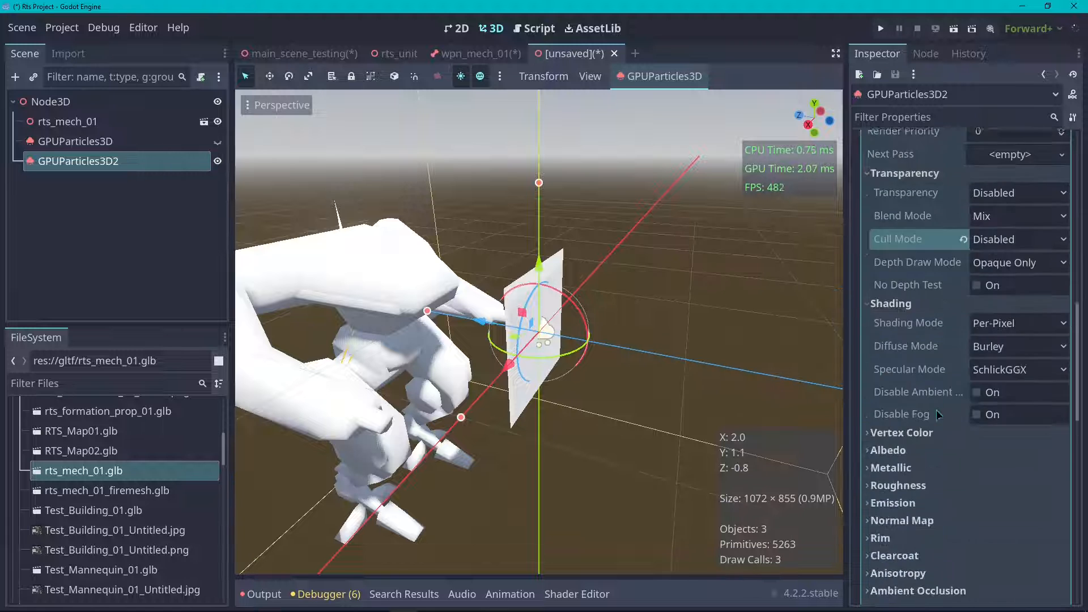
click(934, 392)
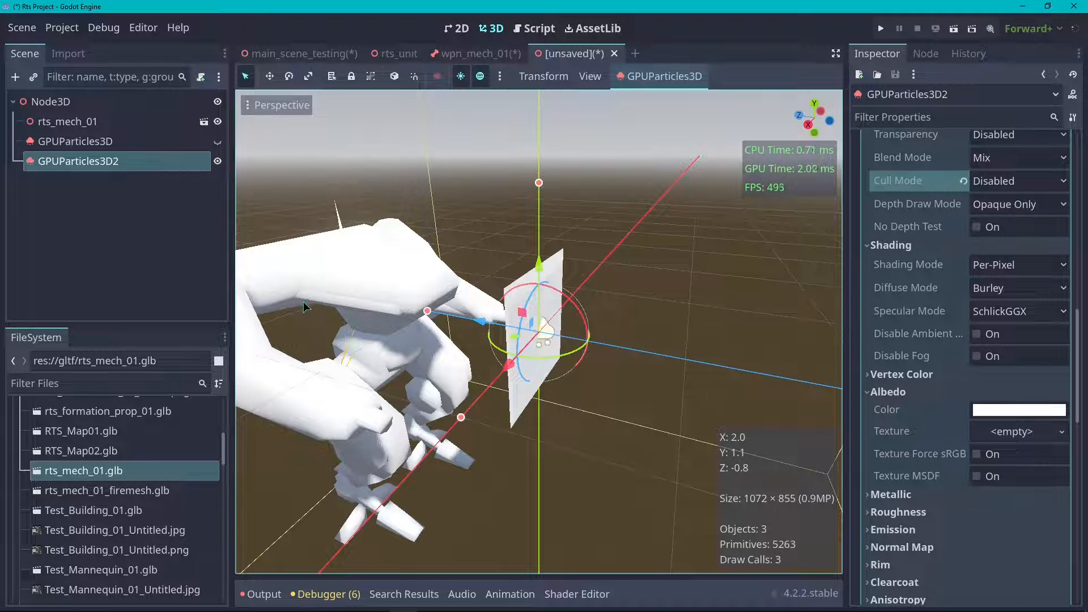
scroll(72, 466, up, 6)
click(19, 508)
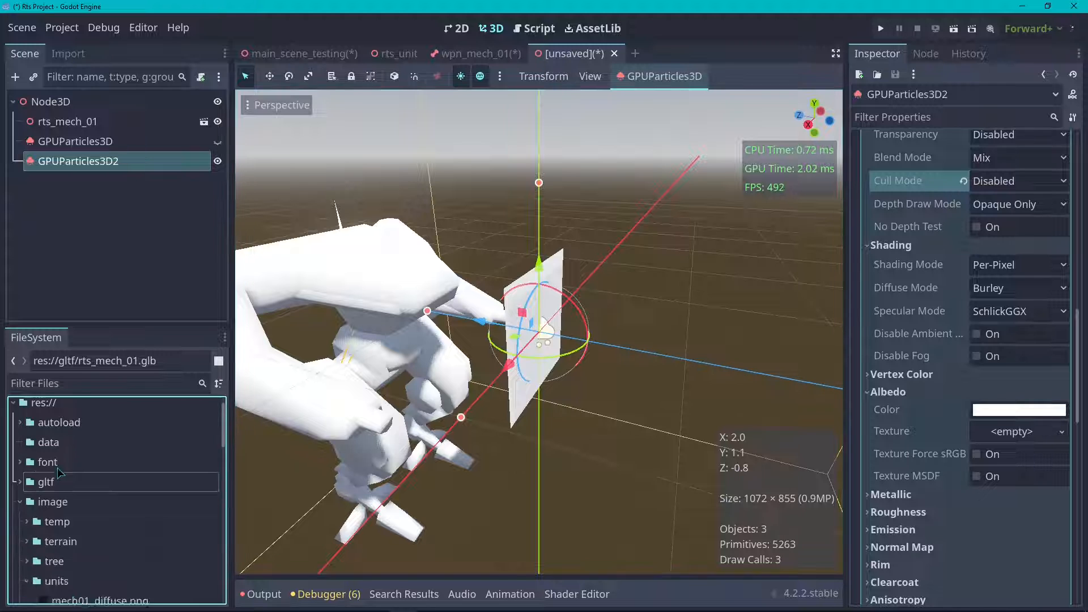
scroll(111, 466, down, 10)
scroll(113, 468, down, 3)
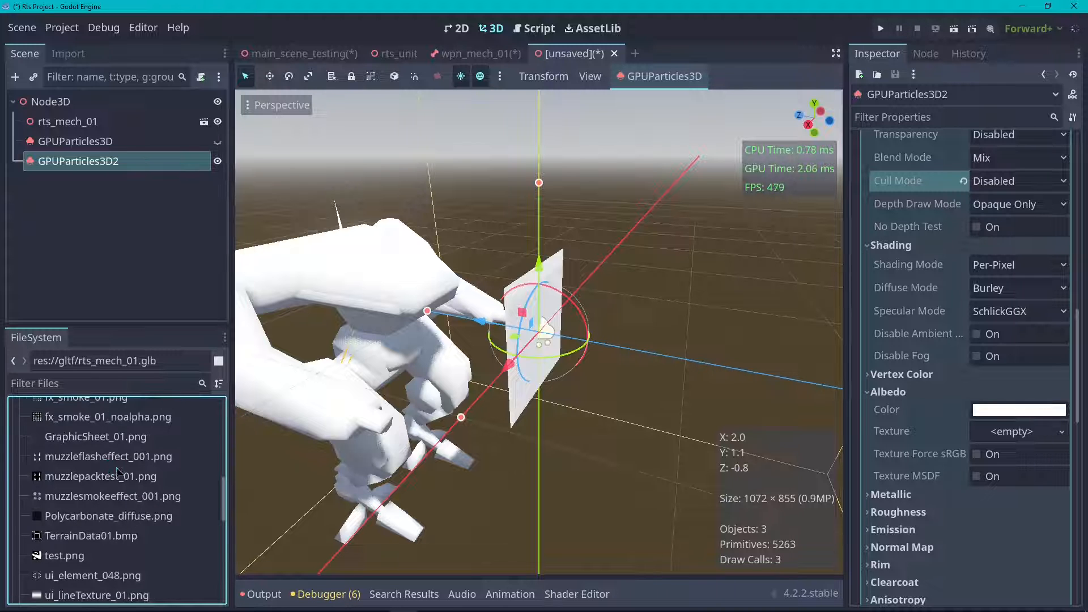
click(108, 459)
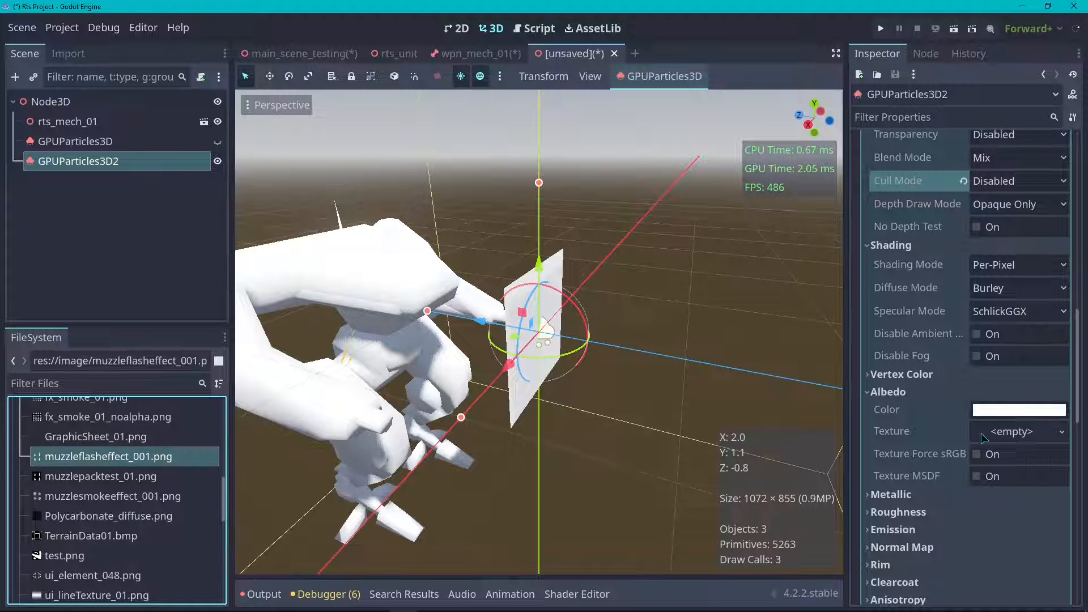
drag(997, 437, 998, 433)
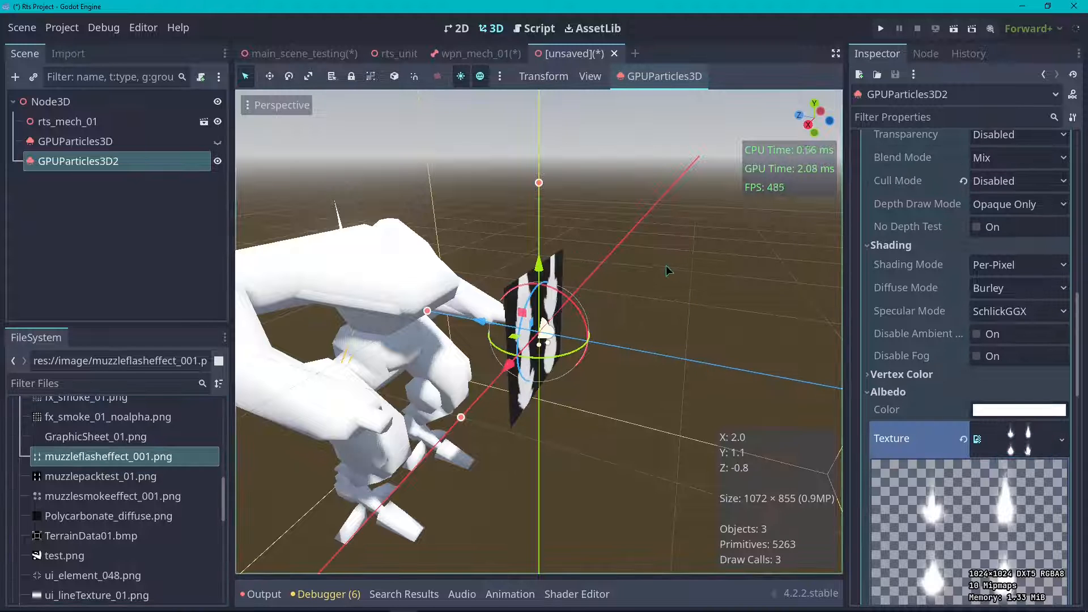
- Set the GPUParticles3D2 override material's Transparency to Alpha and its Blend Mode to Add
scroll(795, 141, up, 3)
drag(810, 120, 776, 121)
click(728, 172)
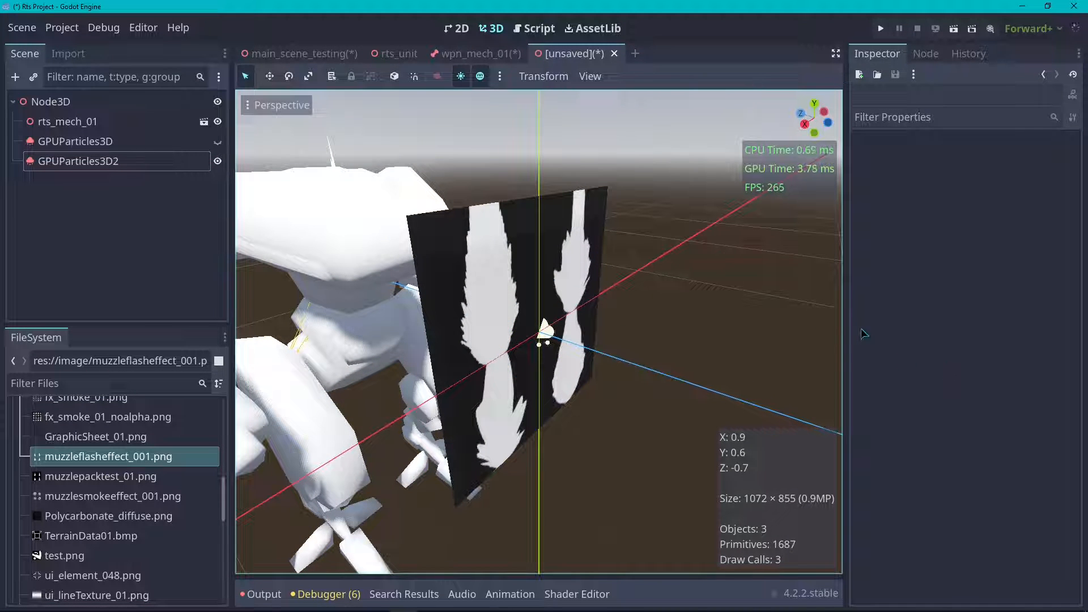
click(119, 161)
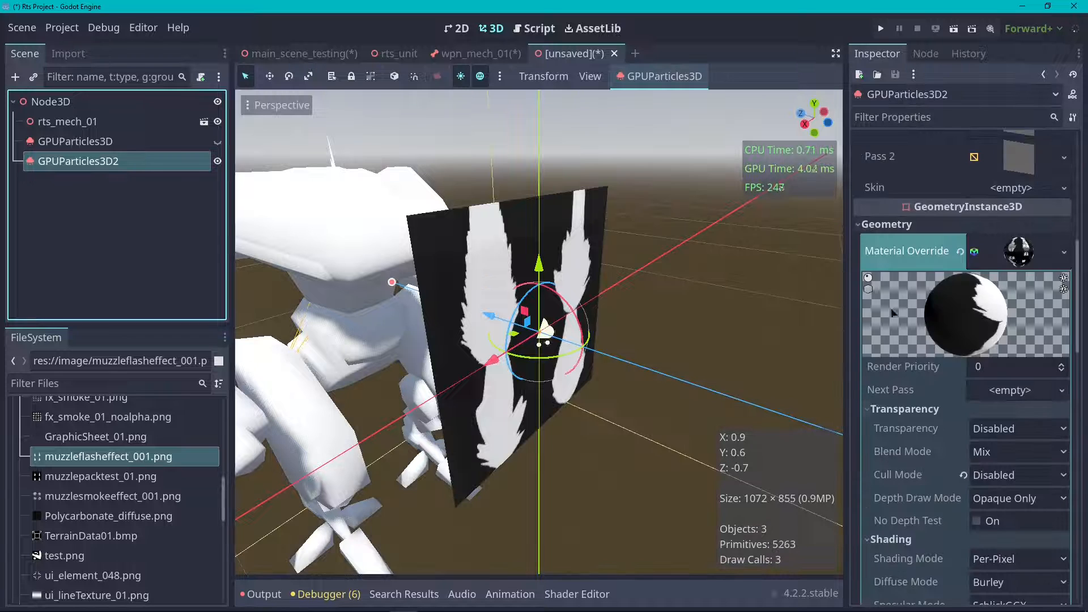
scroll(983, 242, down, 4)
click(1014, 193)
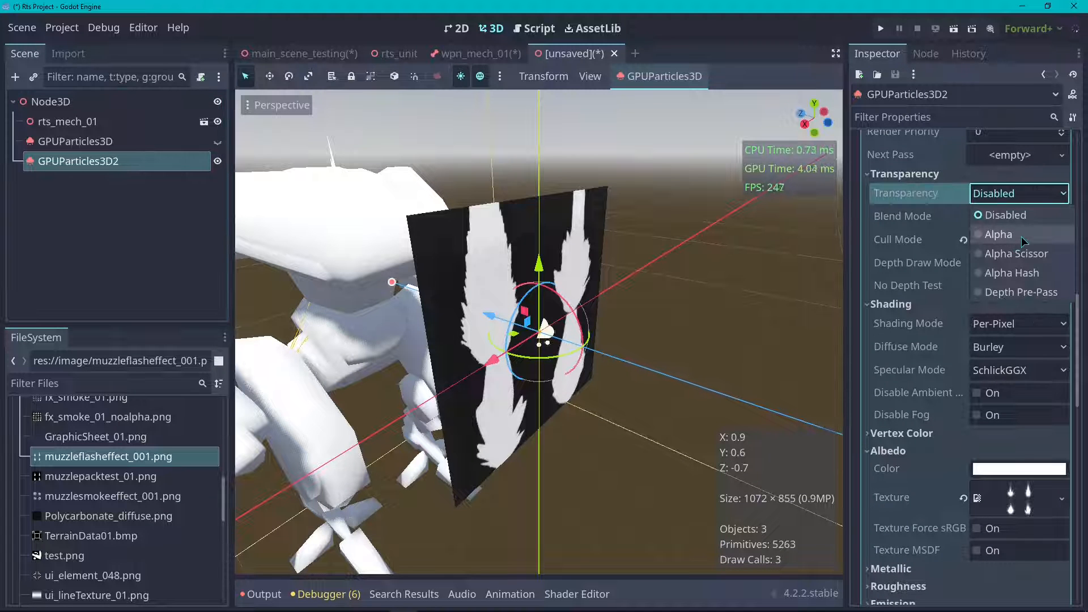
key(Escape)
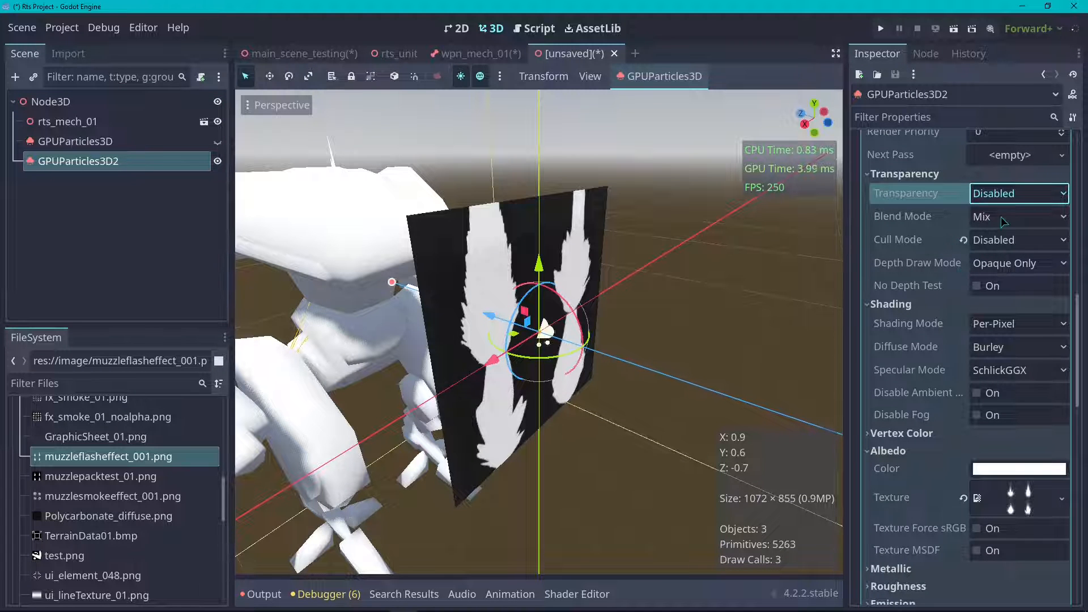
click(1014, 193)
click(1063, 225)
click(997, 219)
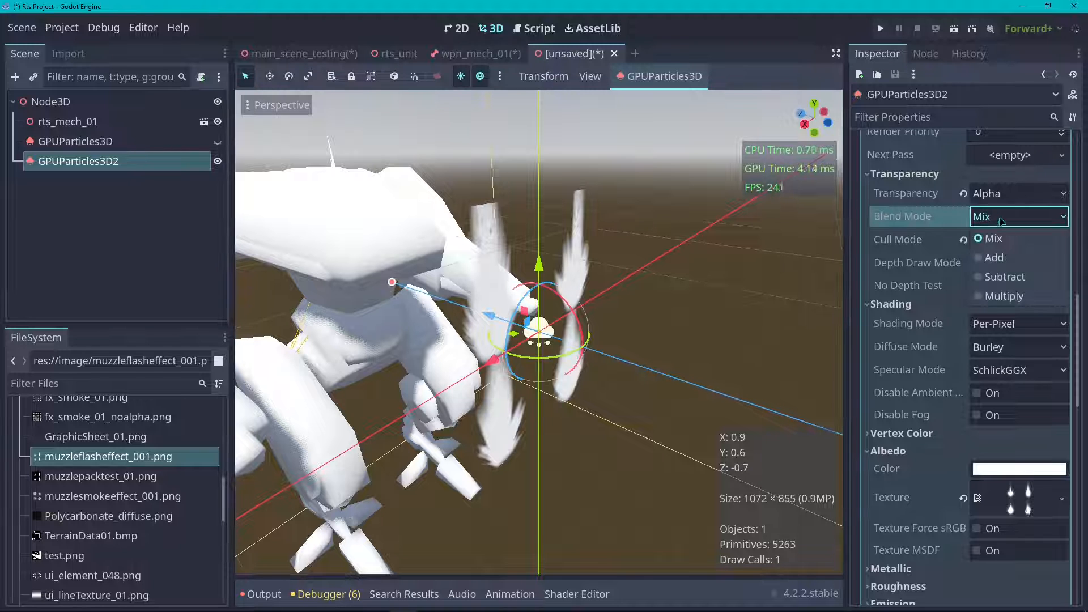
click(989, 258)
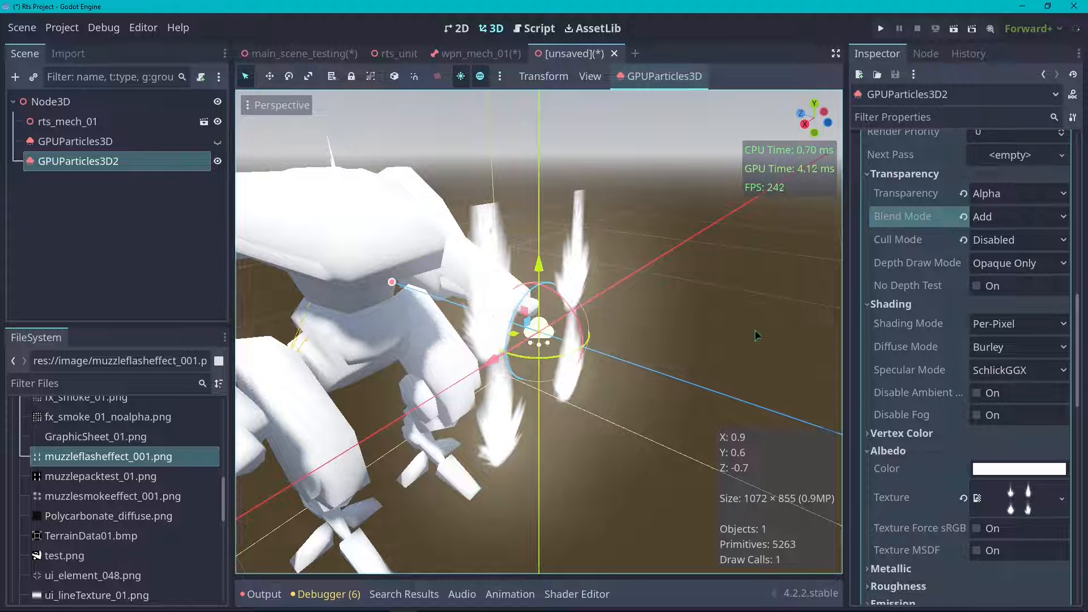
- Set the override material's Shading Mode to Unshaded, Diffuse Mode to Toon and Specular Mode to Disabled
scroll(983, 272, down, 4)
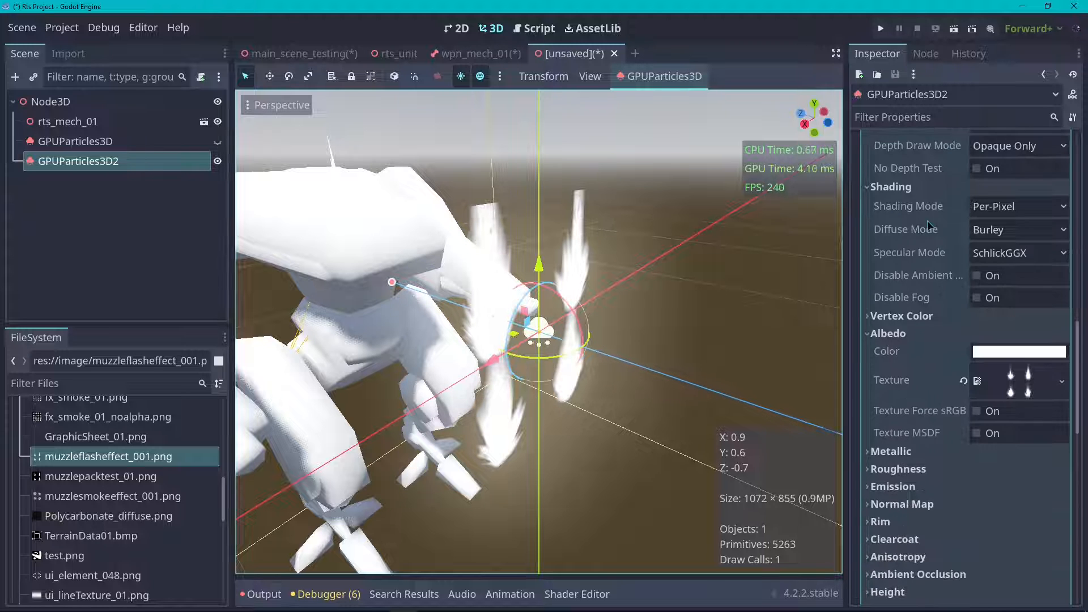
scroll(984, 295, up, 3)
click(994, 264)
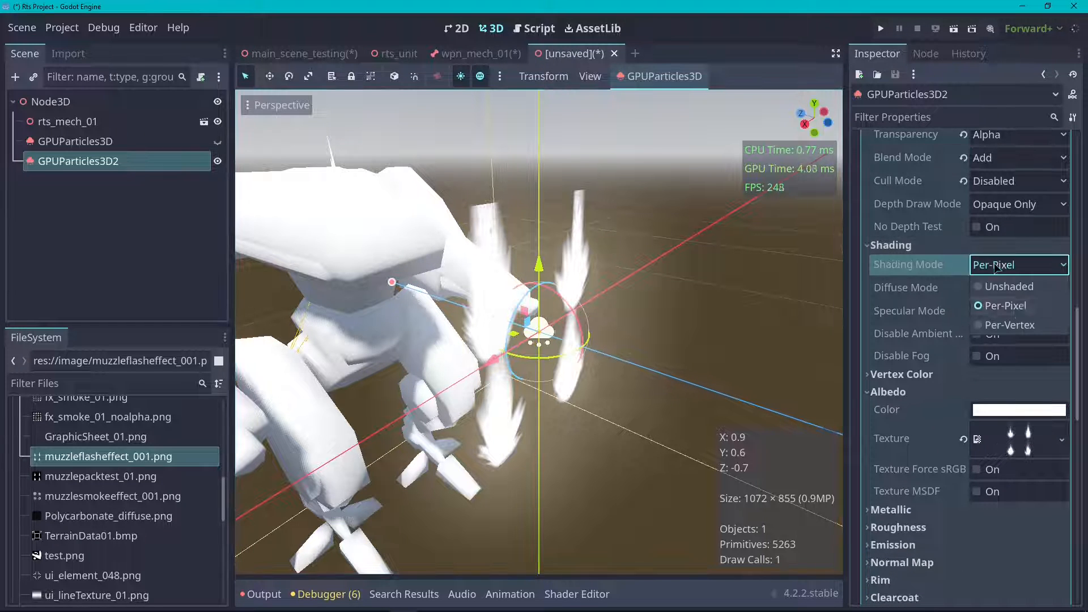
click(1035, 291)
click(1029, 291)
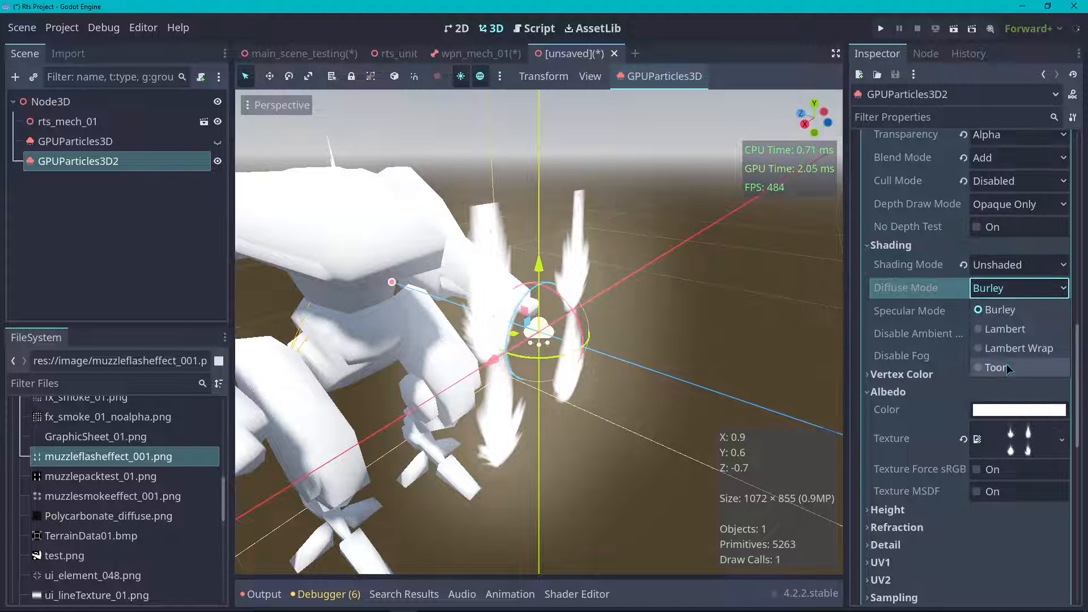
click(1014, 367)
click(1020, 311)
click(1005, 371)
- Disable ambient light and fog on the override material and enable its vertex color as albedo
click(983, 333)
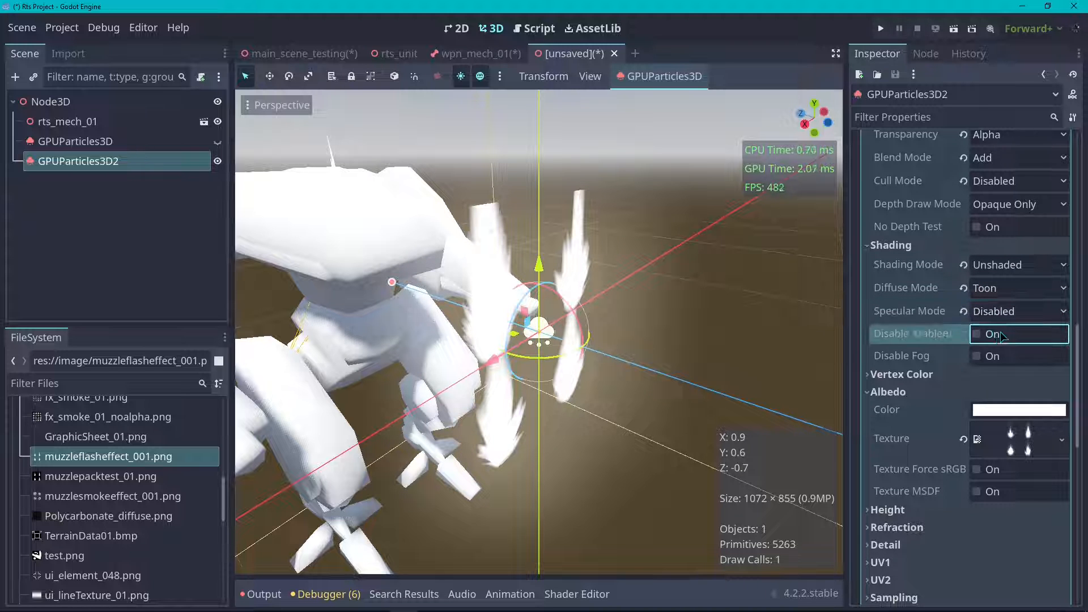
click(984, 357)
click(912, 372)
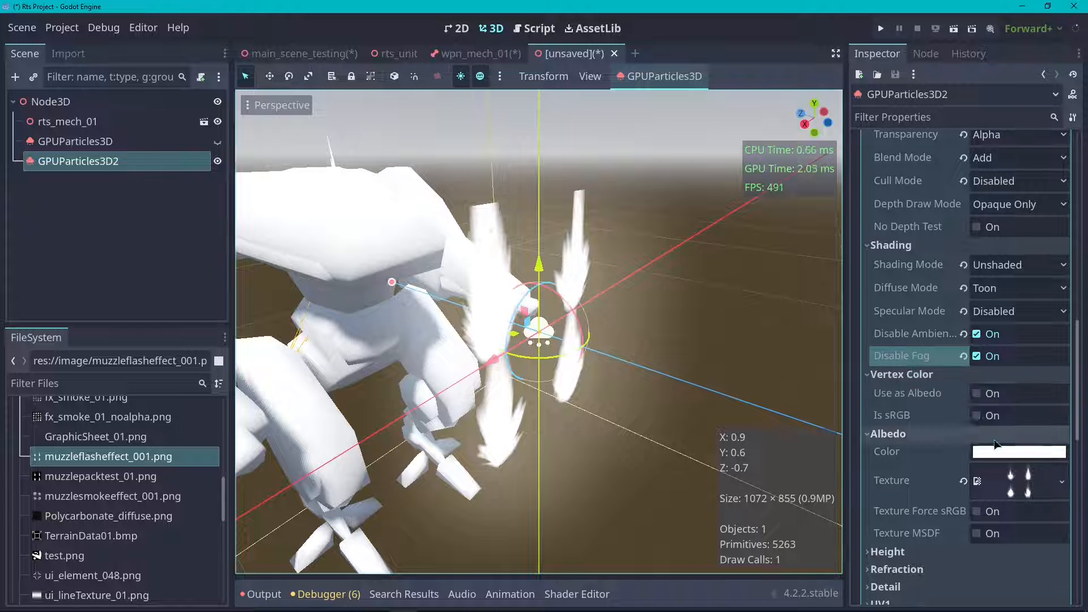
click(977, 393)
click(938, 374)
- Set the particle Amount of GPUParticles3D2 to 1
scroll(929, 311, down, 4)
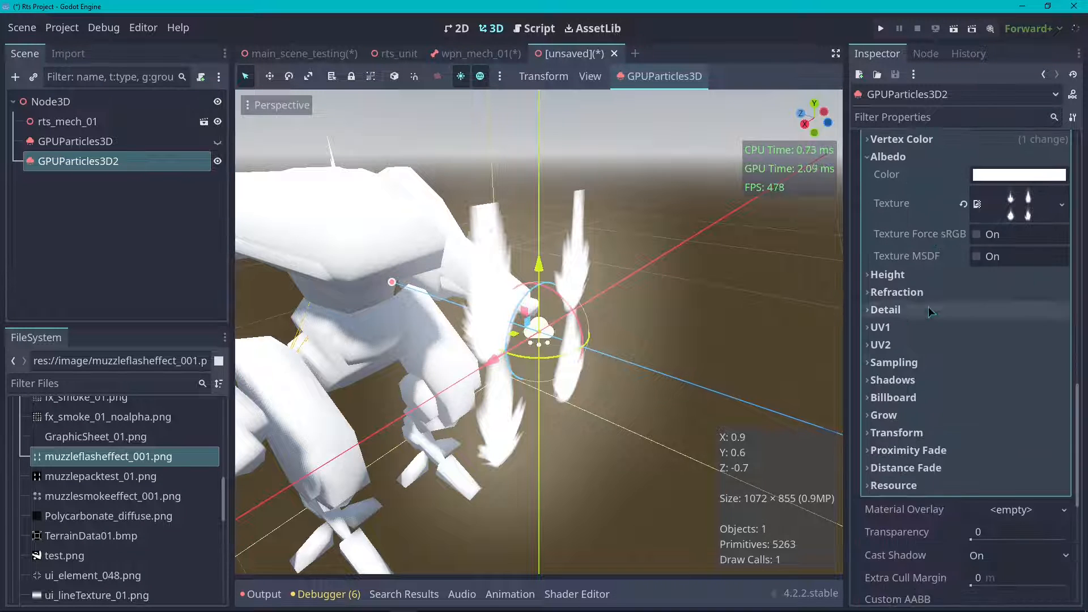
click(928, 400)
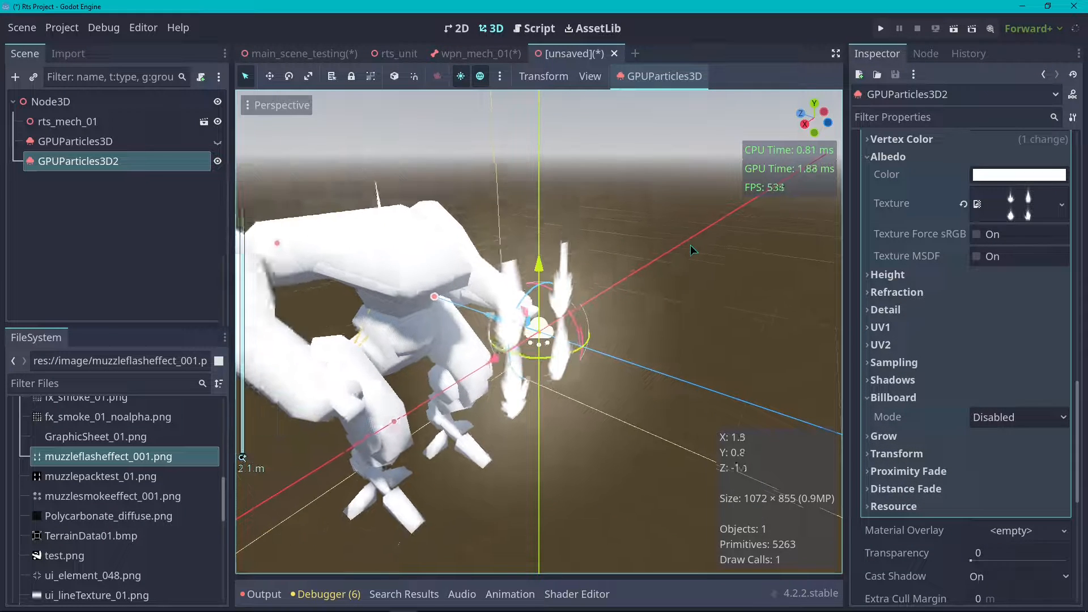
scroll(925, 465, up, 7)
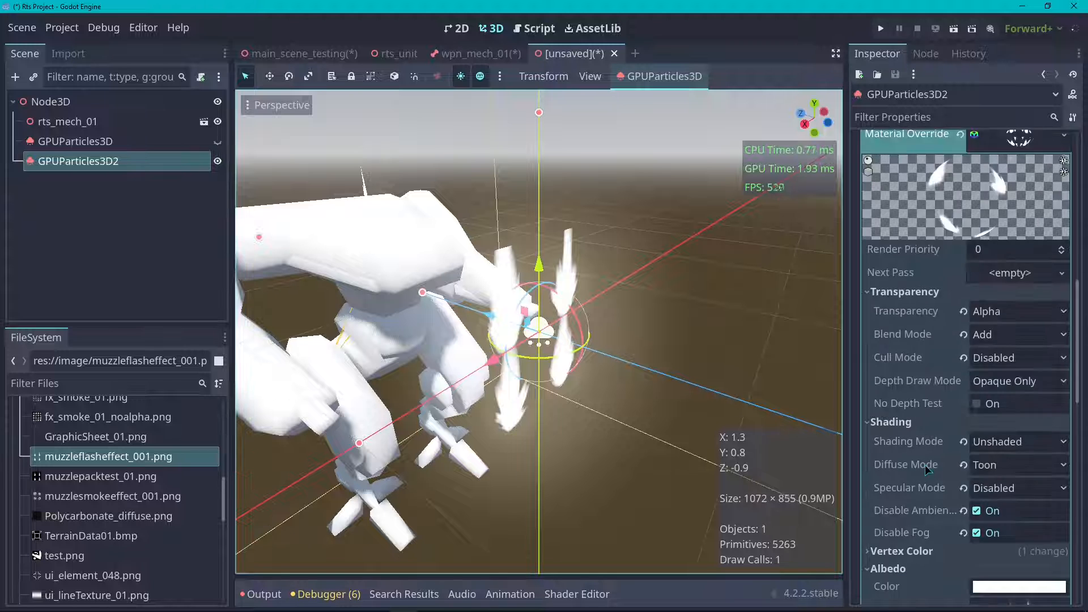
scroll(925, 464, up, 10)
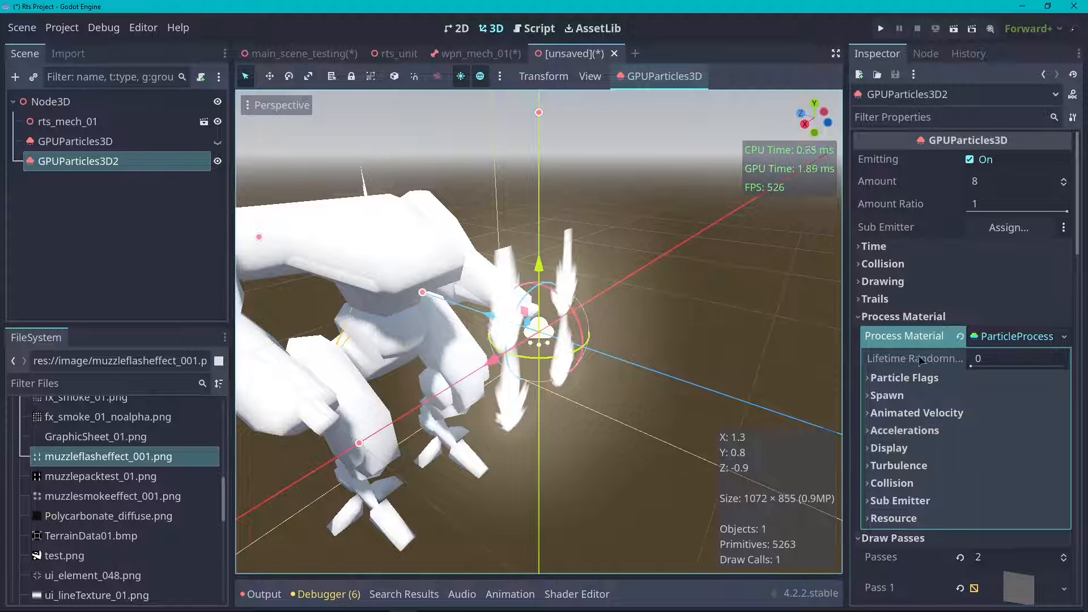
click(993, 179)
text(1)
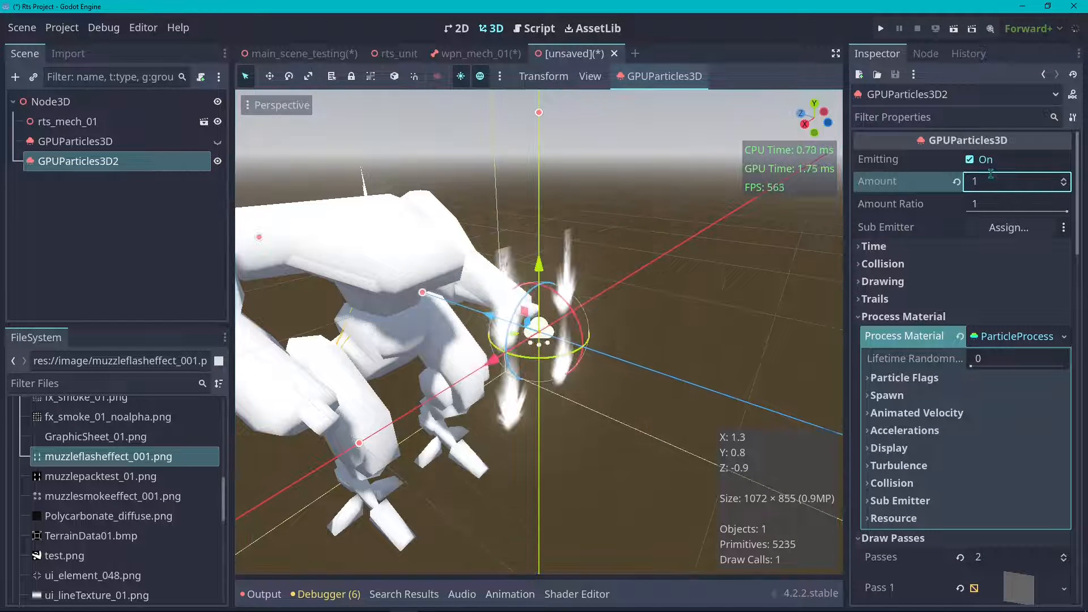
key(Return)
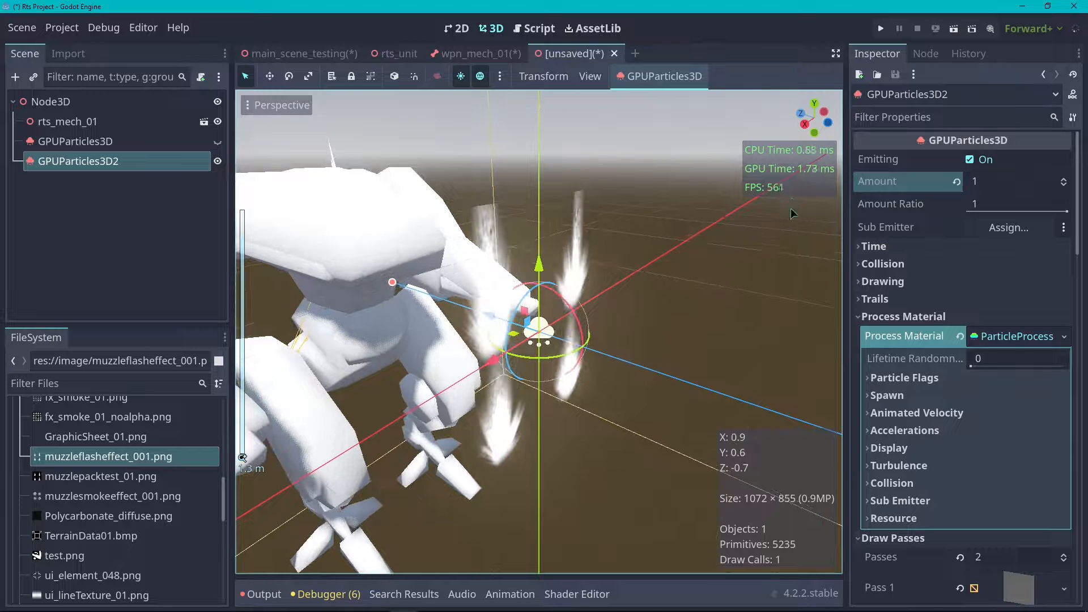
- Try a Lifetime of 0.5 s and a Preprocess time of 0.99 s for the particles
click(875, 245)
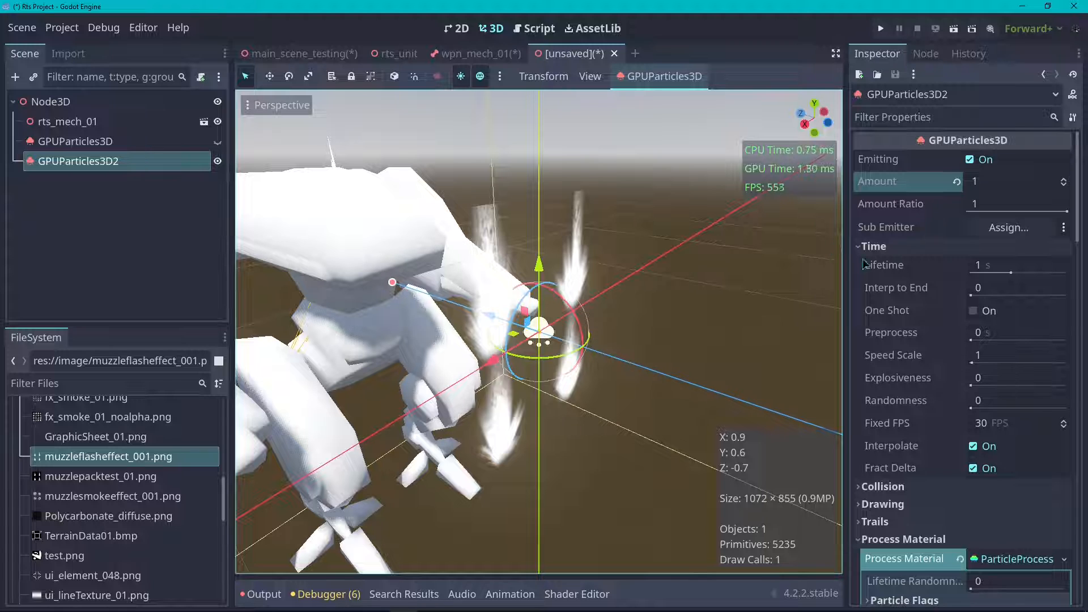
click(1001, 265)
text(.5)
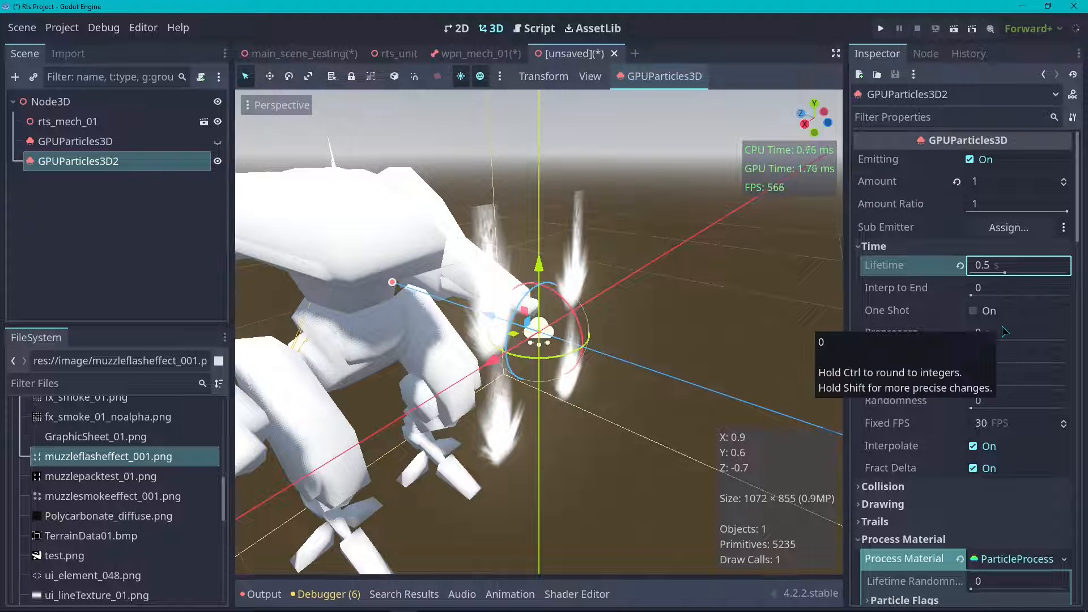
click(1027, 334)
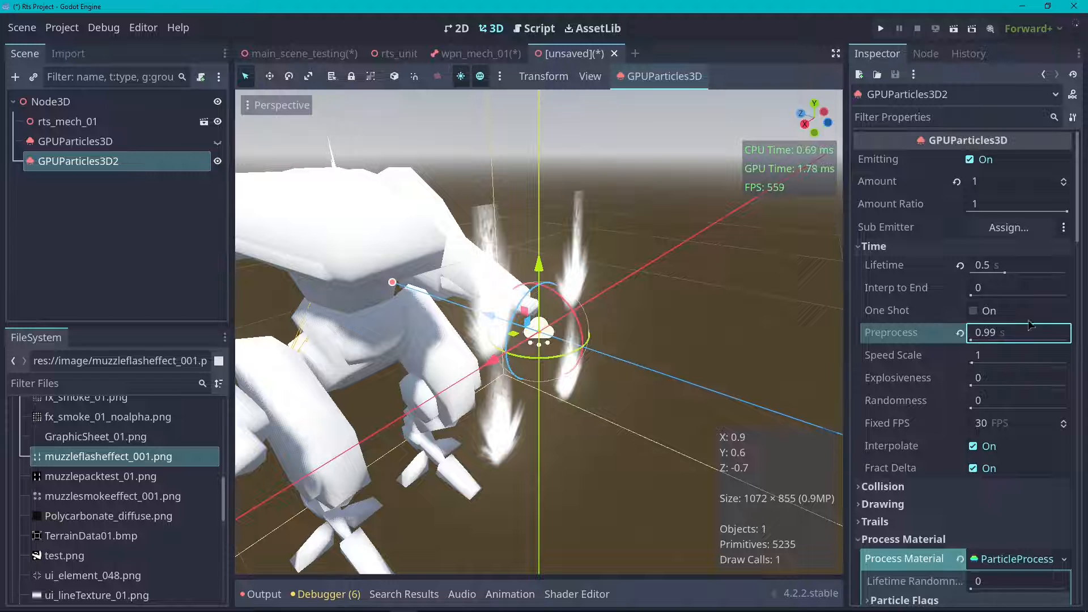
- Set the particle Lifetime to 0.15 s and reset the Preprocess time to its default
drag(1004, 273, 1000, 278)
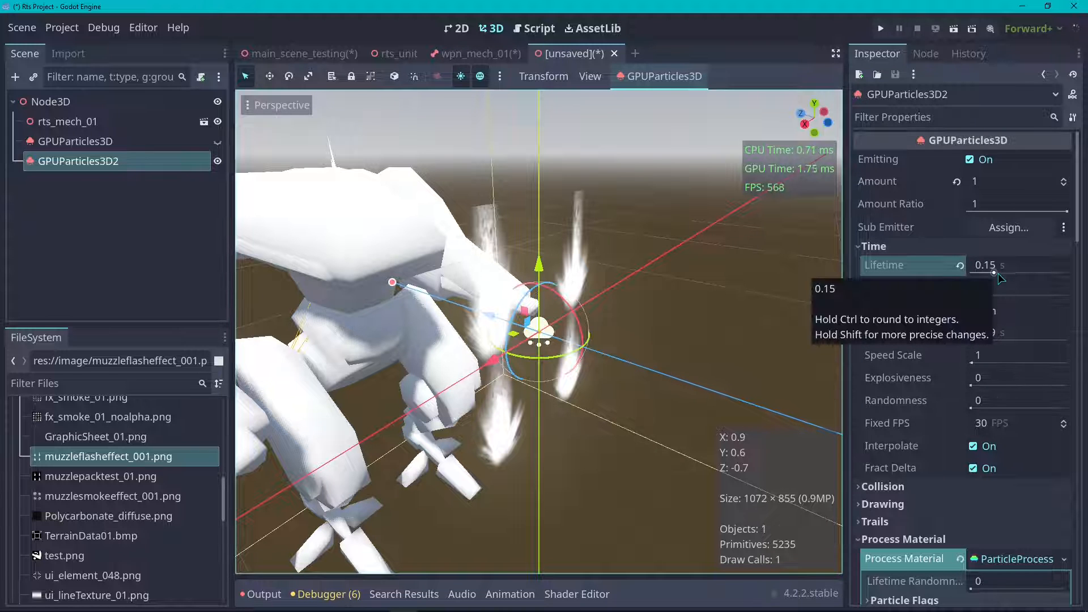
click(1039, 268)
click(960, 332)
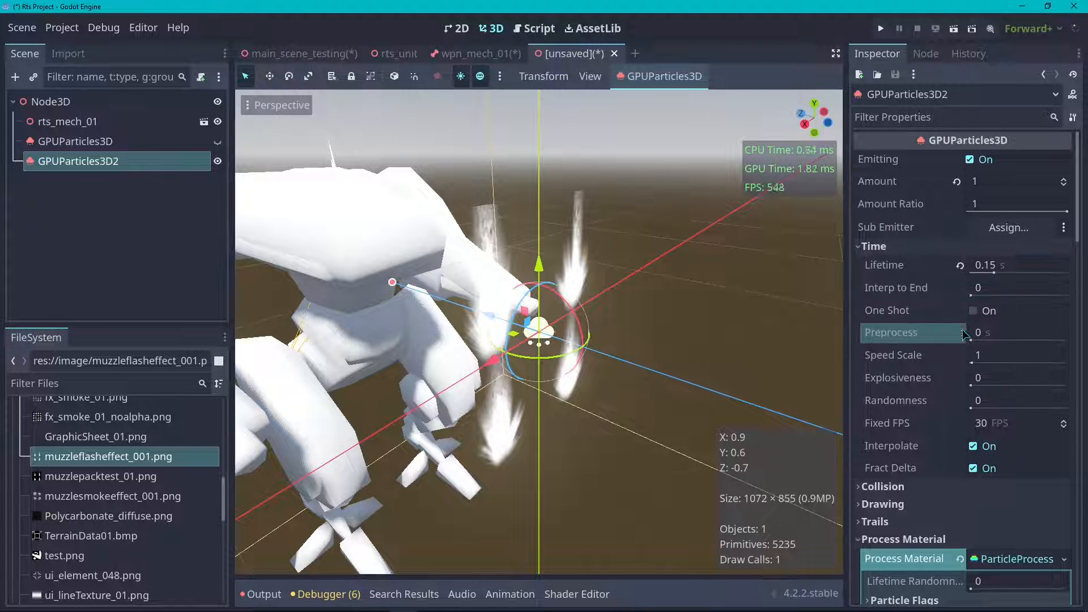
- Set the particles' Interp to End to 0.99, after trying 0.5
click(1018, 289)
text(,5)
key(Return)
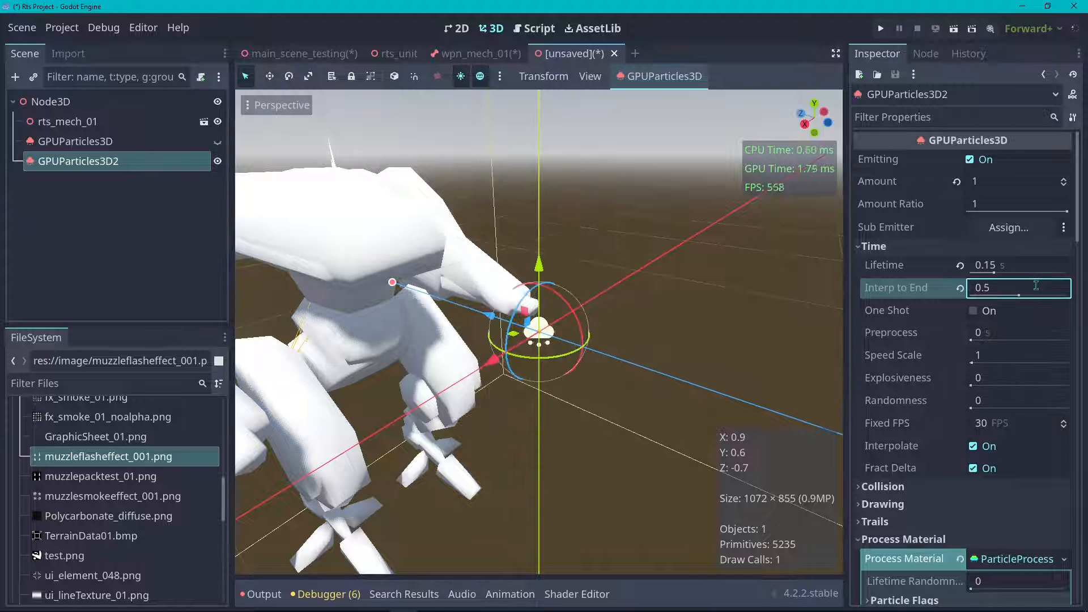
text(0.99)
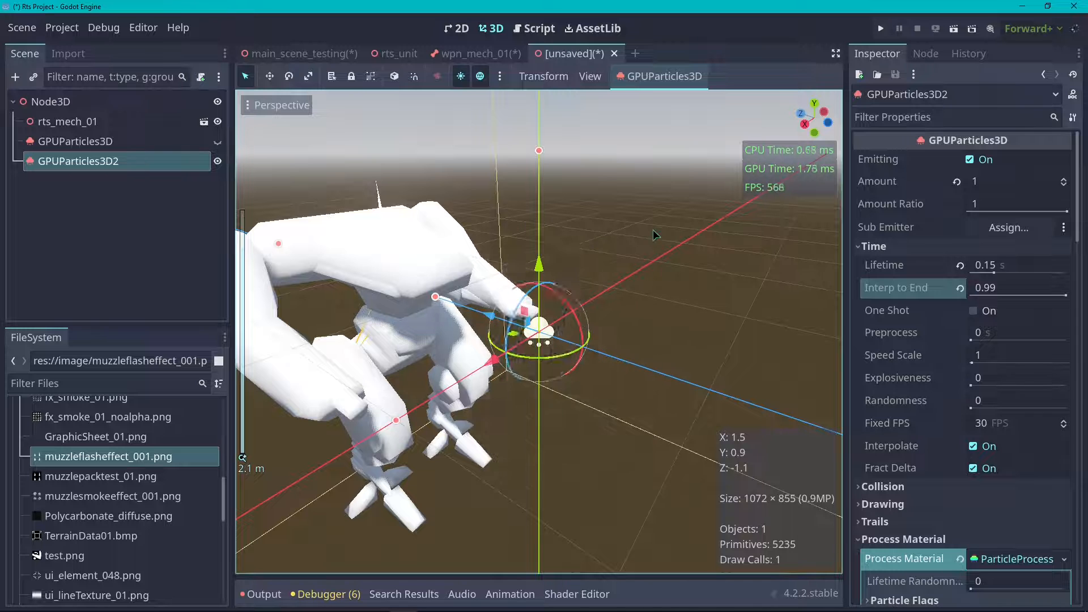
- Set the Billboard Mode of the particles' override material to Particle Billboard
scroll(922, 358, down, 10)
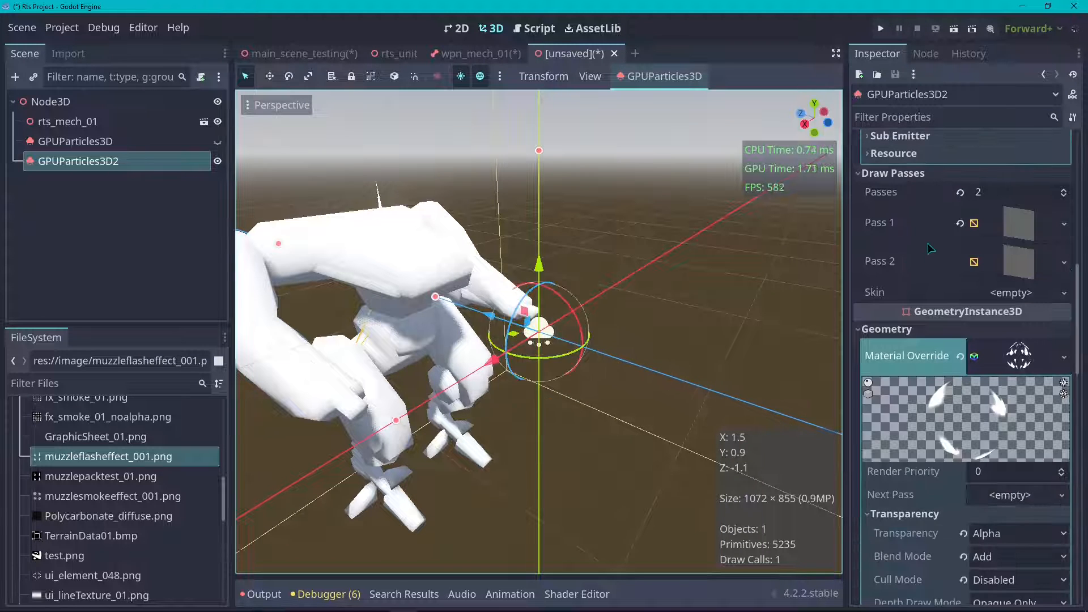
scroll(922, 358, up, 3)
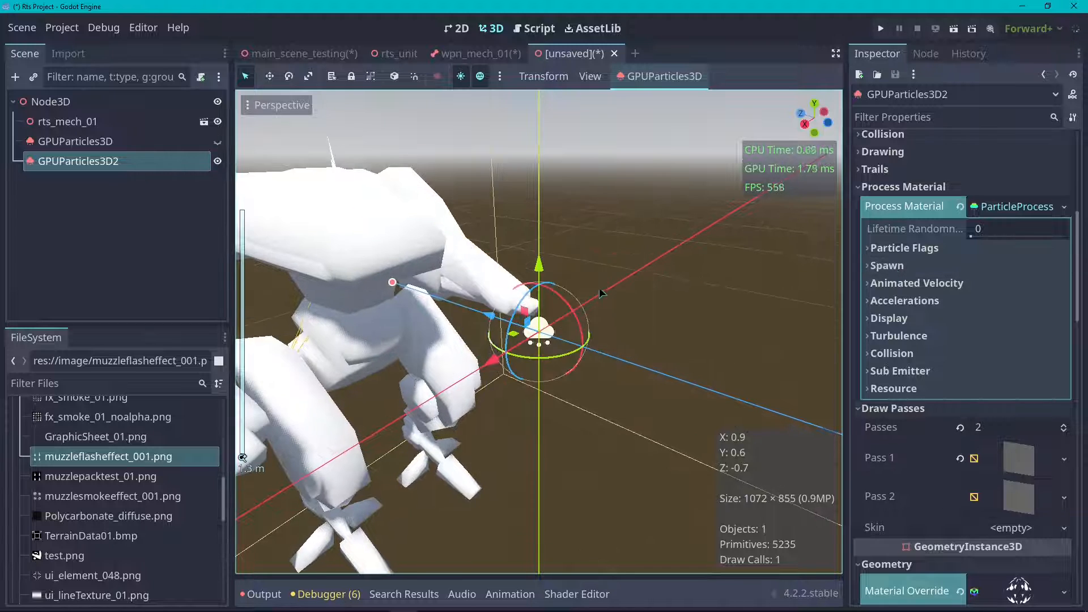
scroll(970, 366, down, 12)
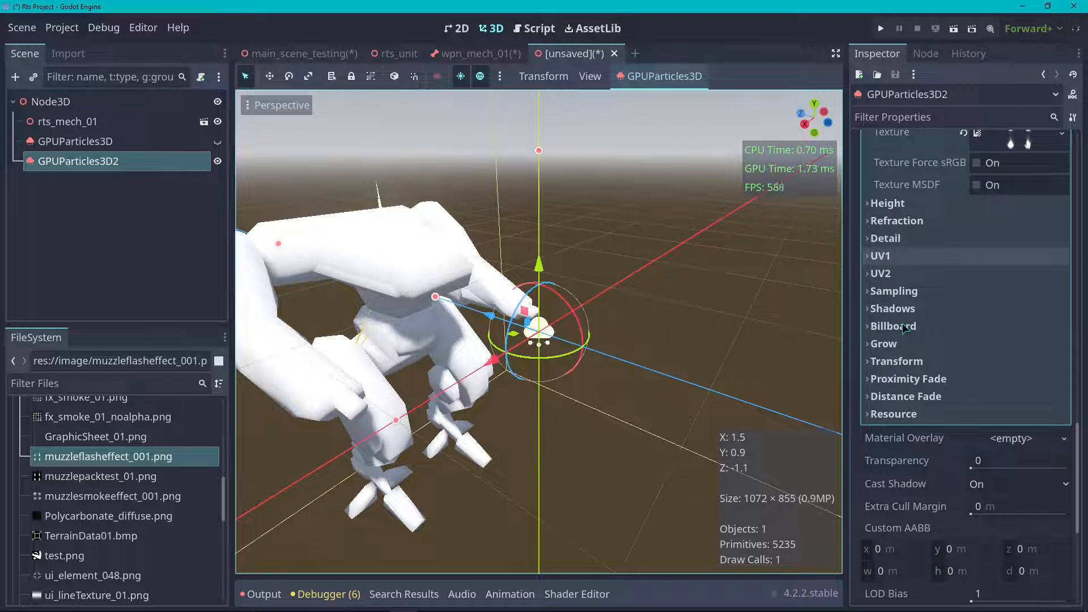
click(918, 325)
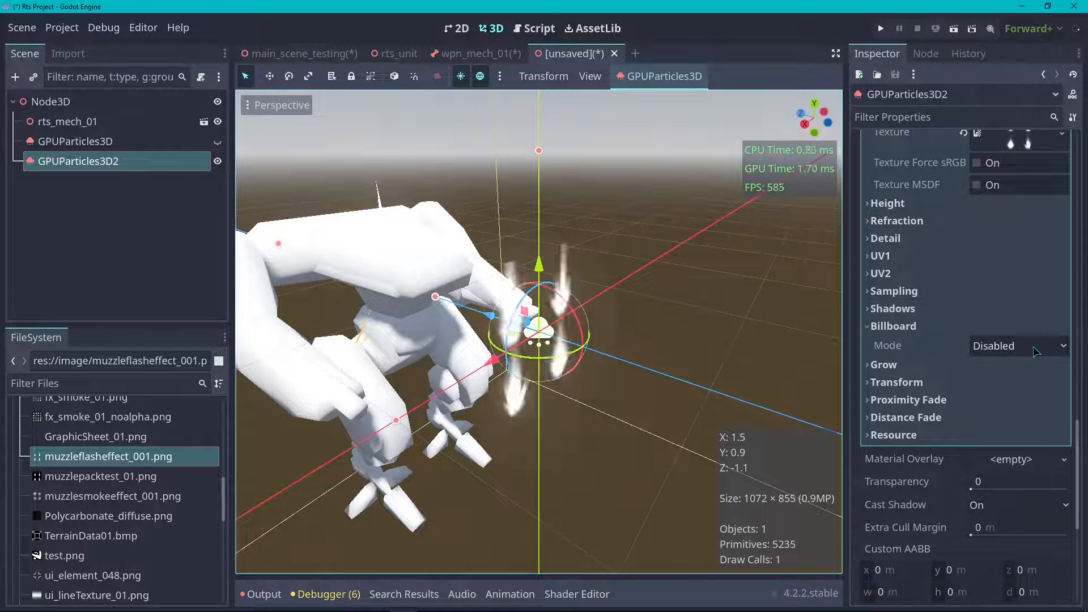
click(1036, 347)
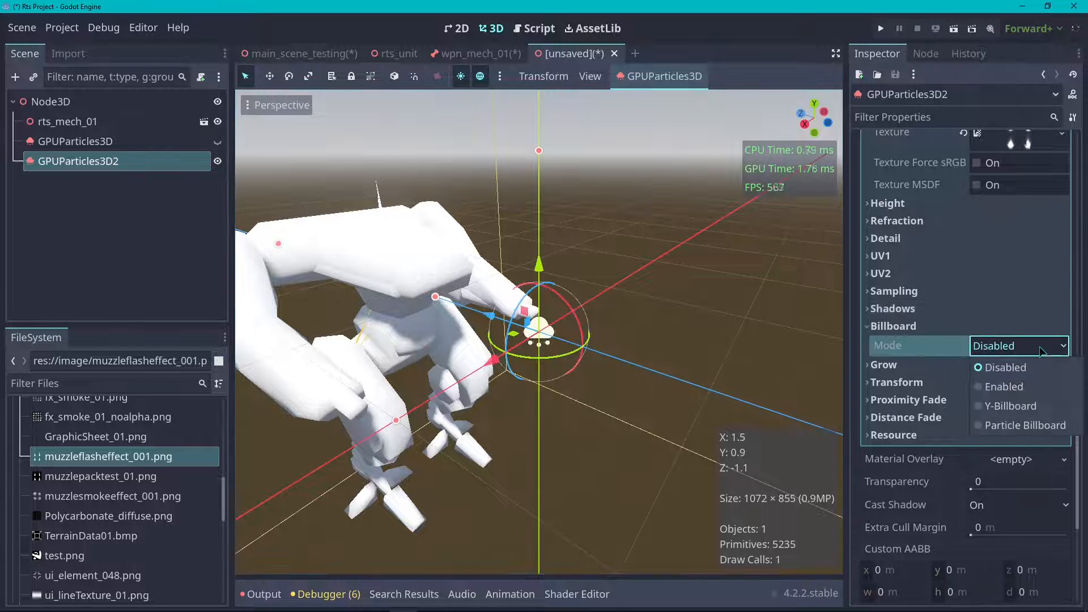
click(1015, 423)
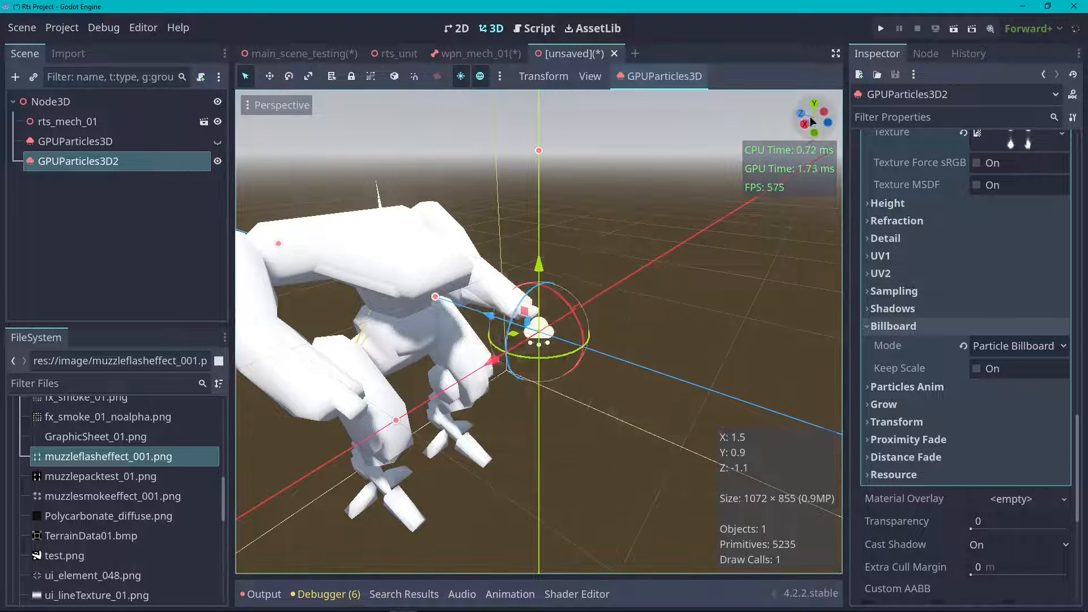
- Turn on Keep Scale for the material's billboard and compare the flash with the existing effect in the wpn_mech_01 scene
drag(815, 120, 888, 163)
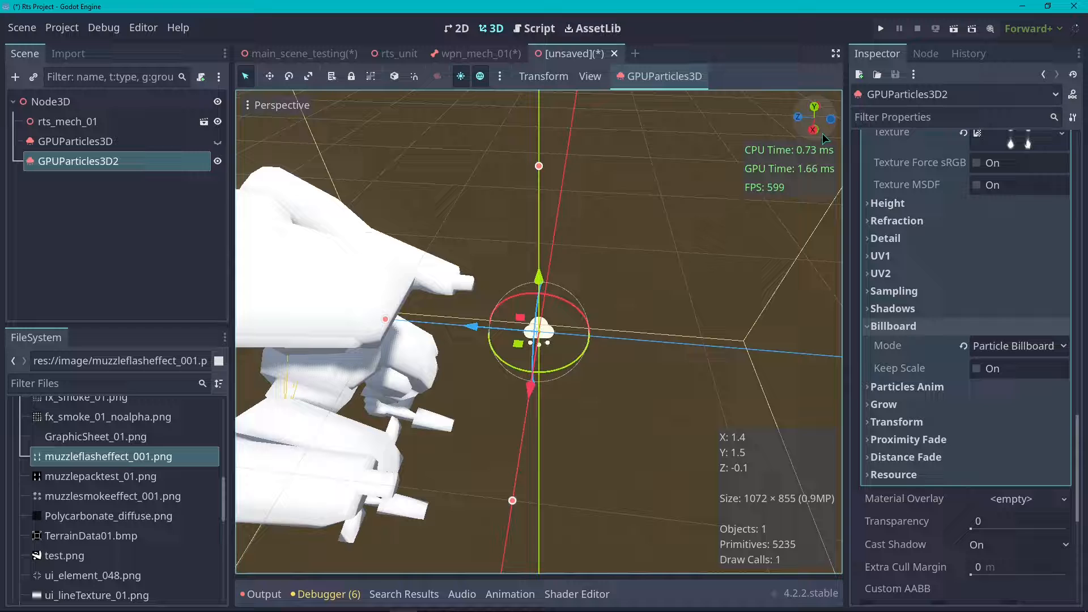
click(977, 369)
drag(815, 120, 791, 129)
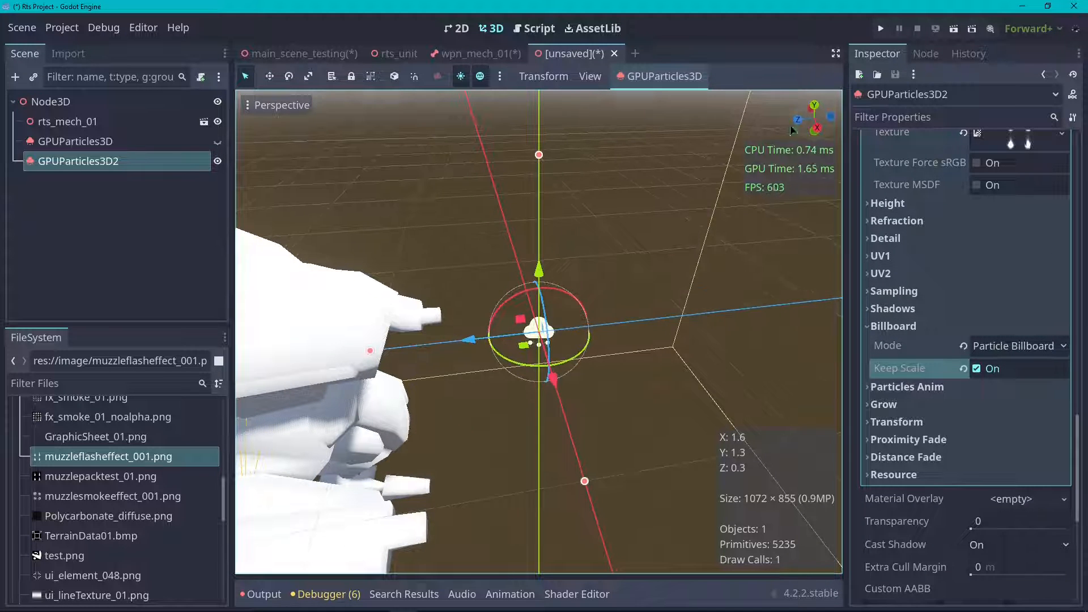
click(721, 135)
click(141, 164)
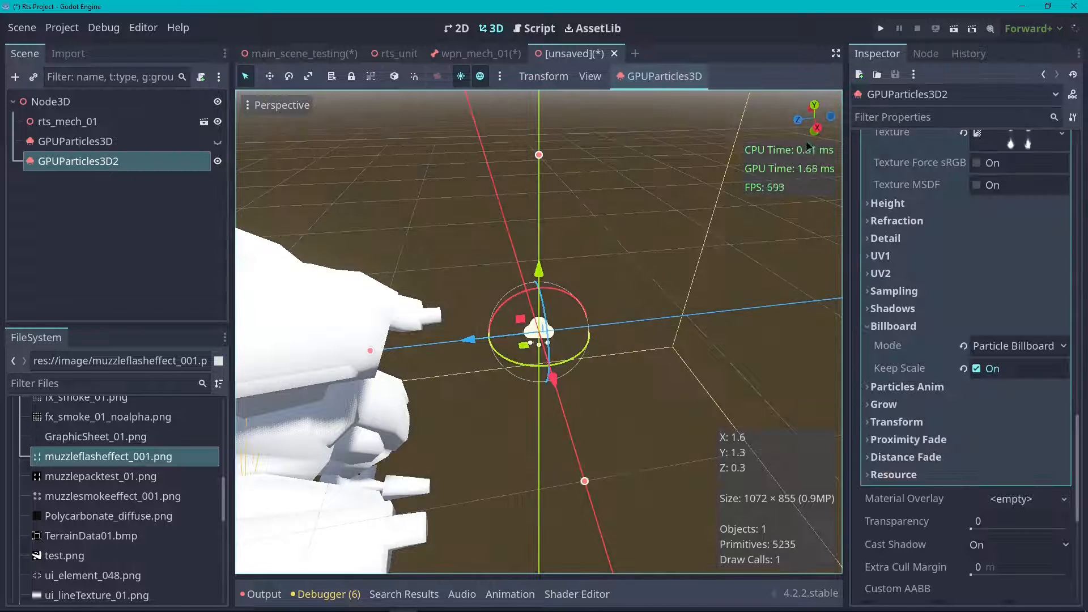
middle_drag(607, 318, 558, 325)
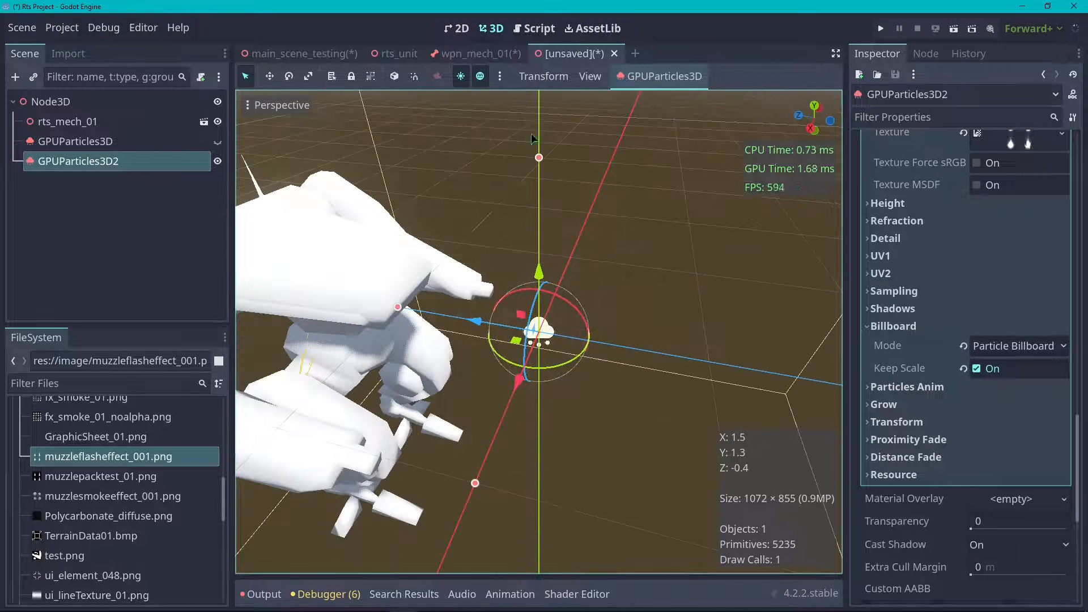
click(462, 52)
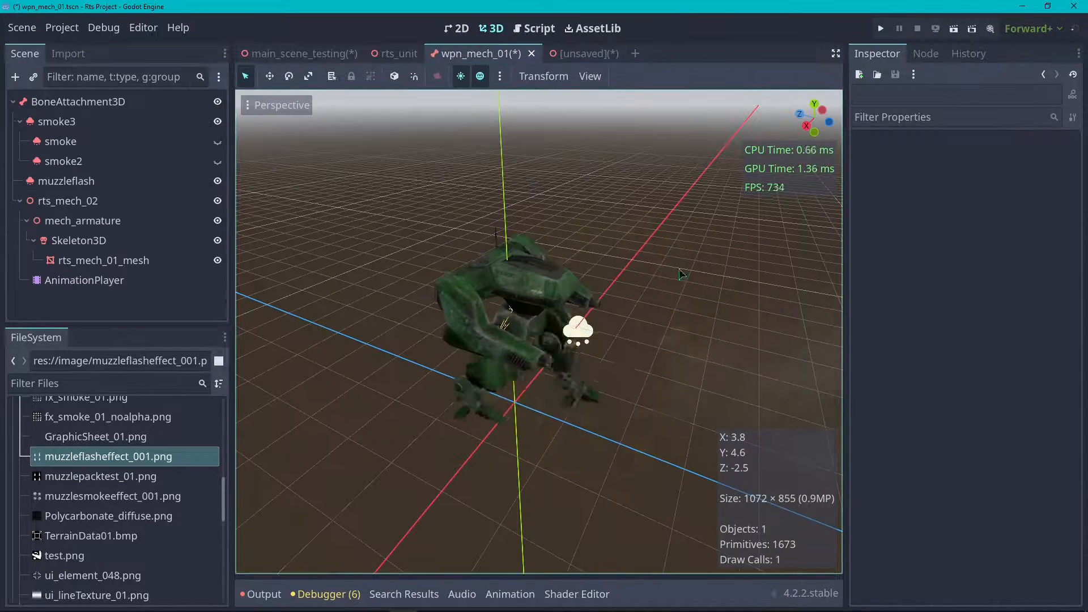
middle_drag(483, 292, 417, 362)
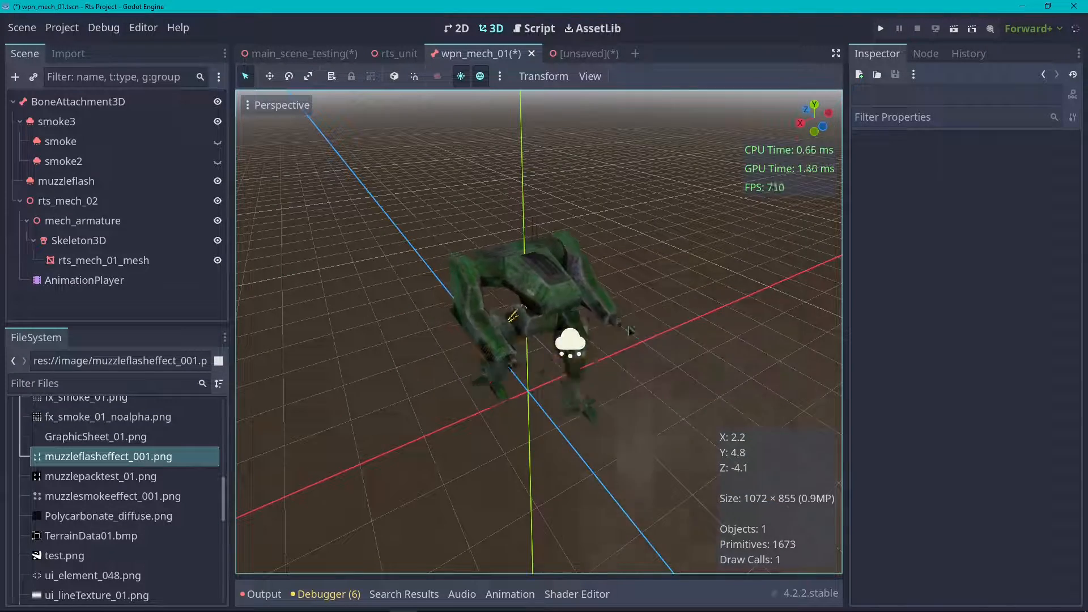
click(591, 55)
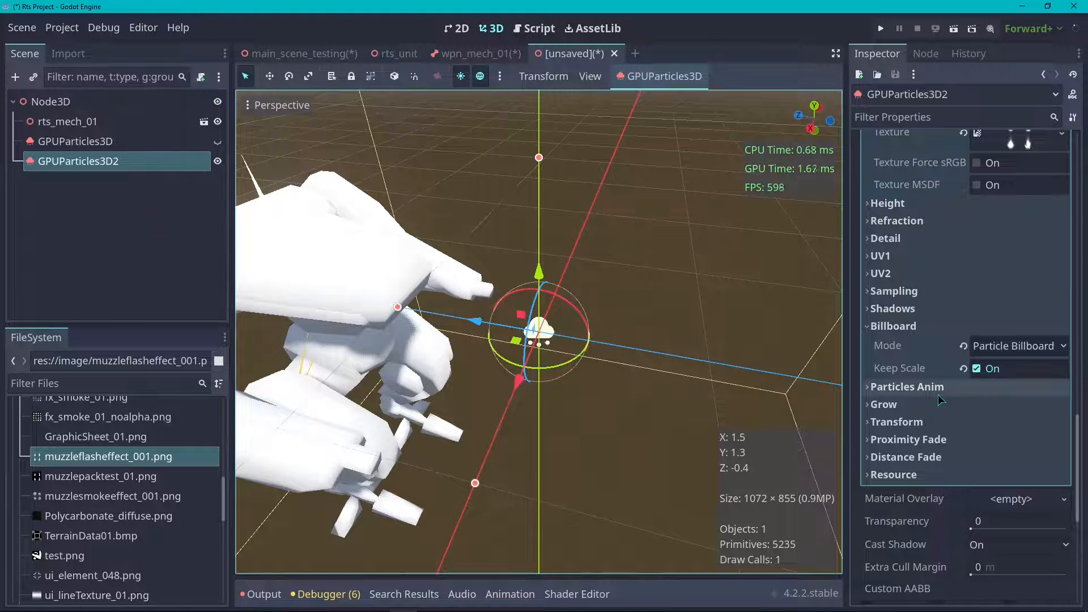
- Set the animation Offset Max to 1 in the Display settings of the particle process material
scroll(929, 404, down, 5)
scroll(929, 404, up, 15)
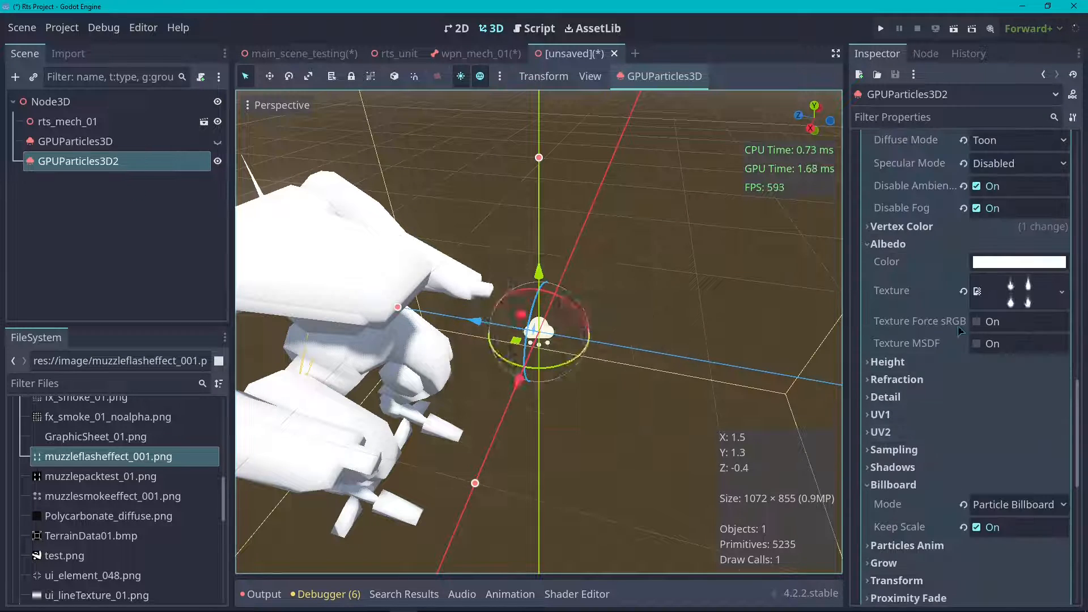
scroll(961, 343, up, 2)
scroll(933, 357, down, 6)
scroll(935, 360, up, 12)
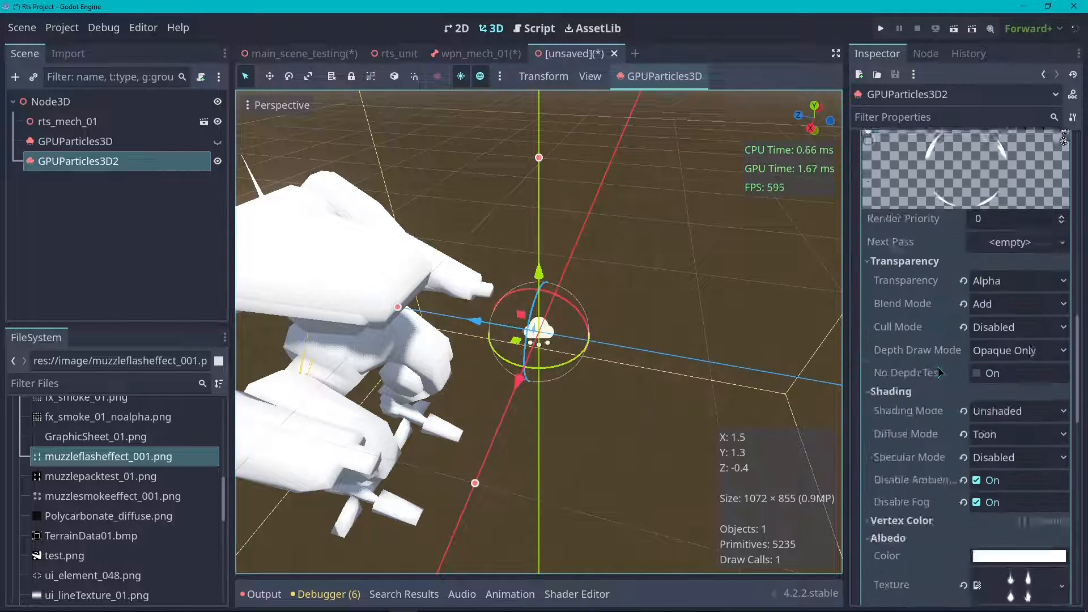
scroll(938, 365, up, 3)
scroll(929, 396, down, 6)
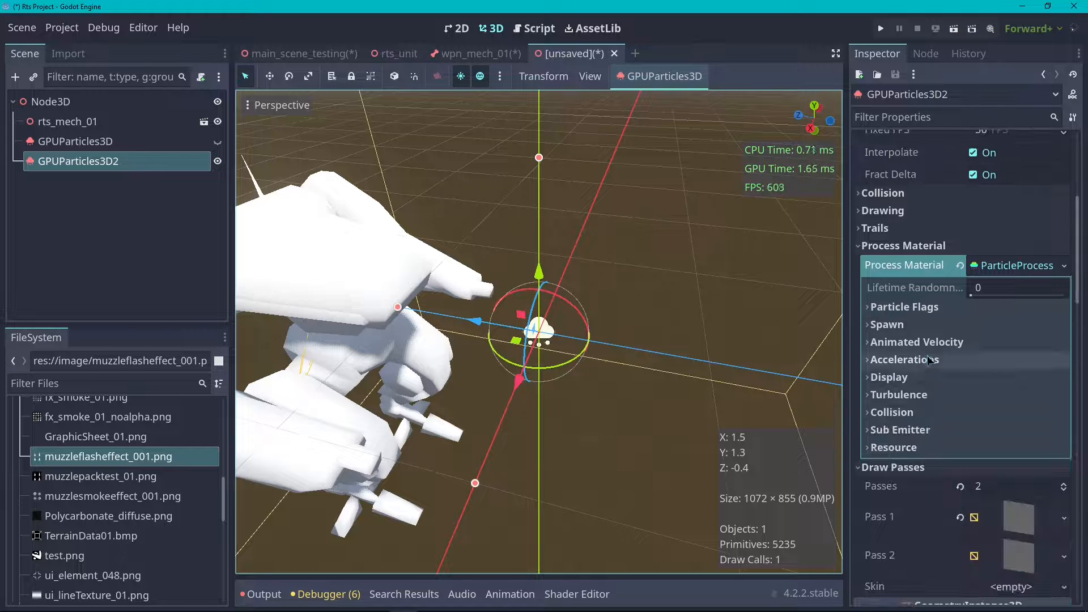
click(942, 378)
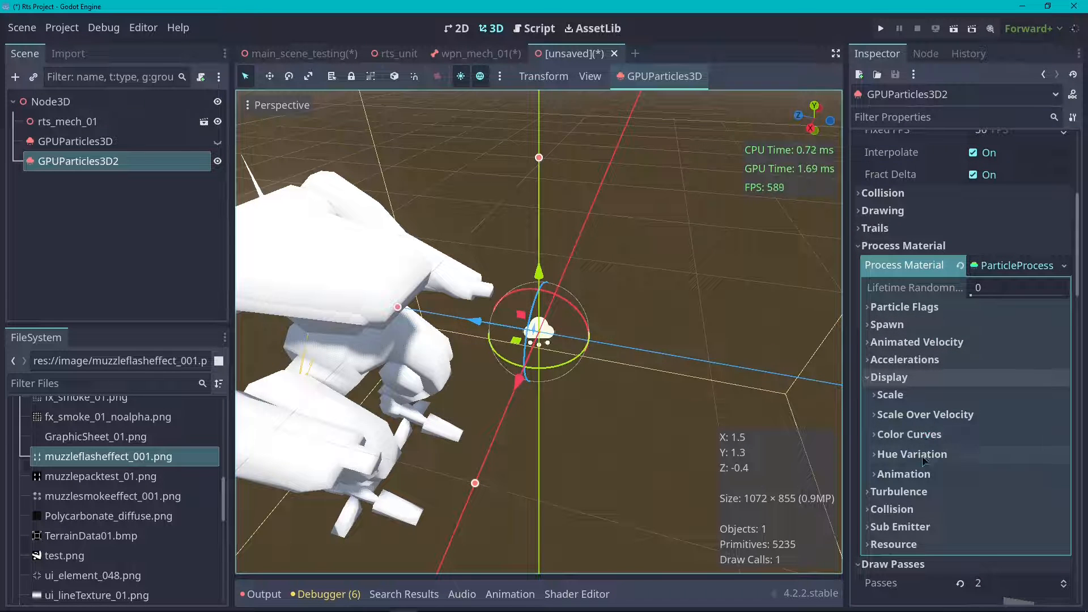
click(908, 474)
scroll(992, 392, down, 5)
click(993, 348)
text(1)
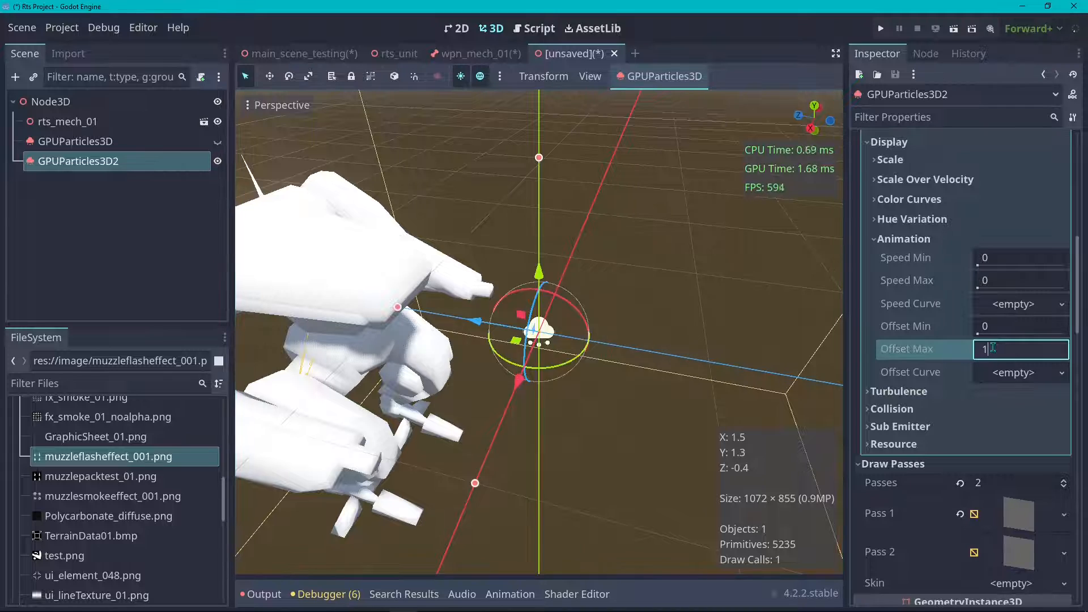
- Set the material's Particles Anim to 2 H Frames and 2 V Frames
scroll(924, 338, down, 15)
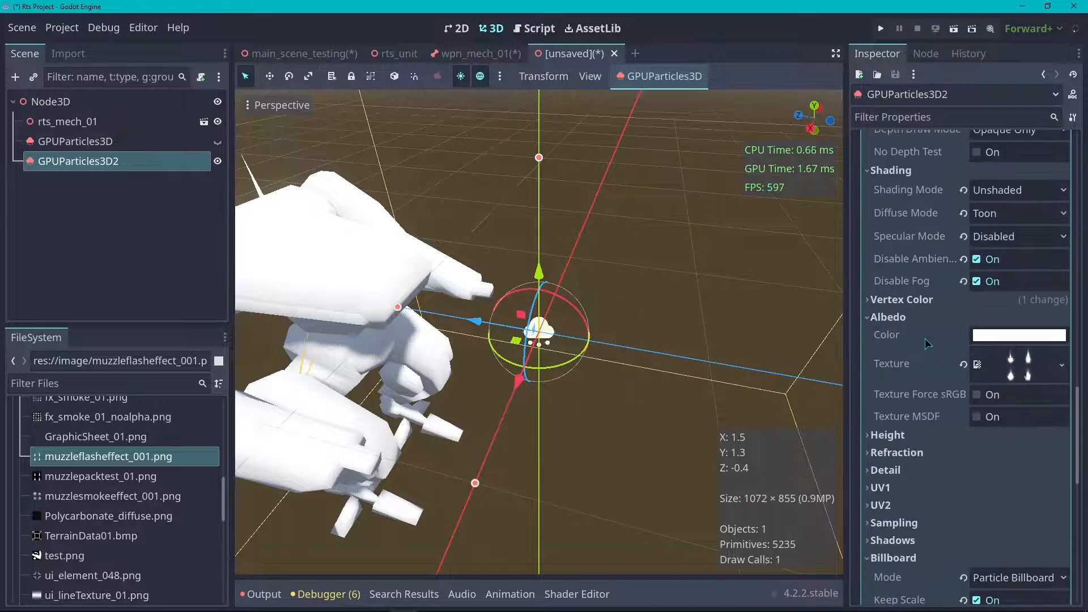
scroll(945, 371, up, 3)
scroll(923, 288, up, 3)
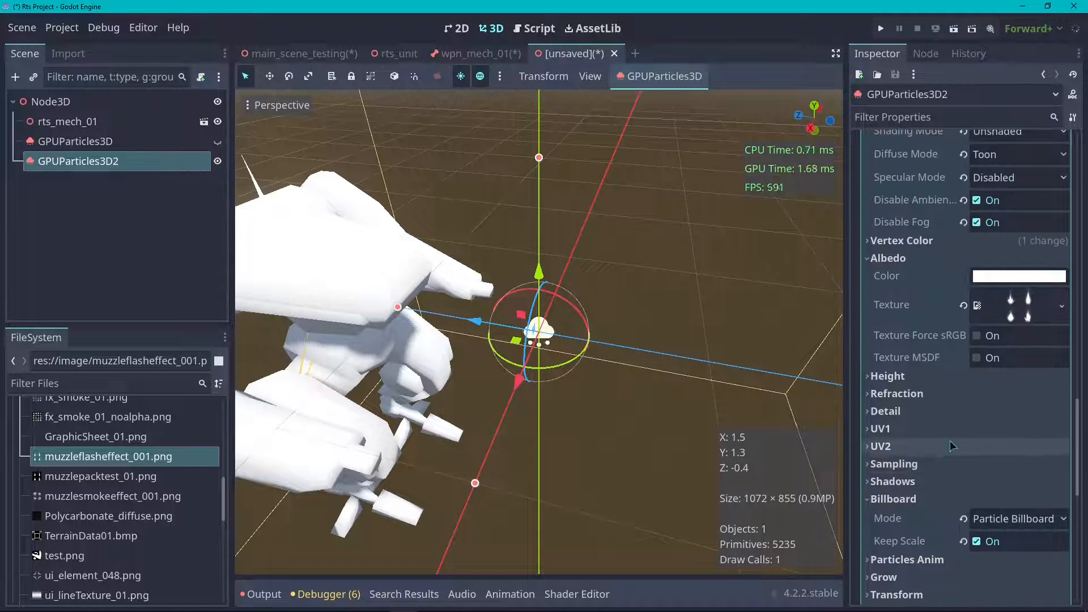
click(925, 560)
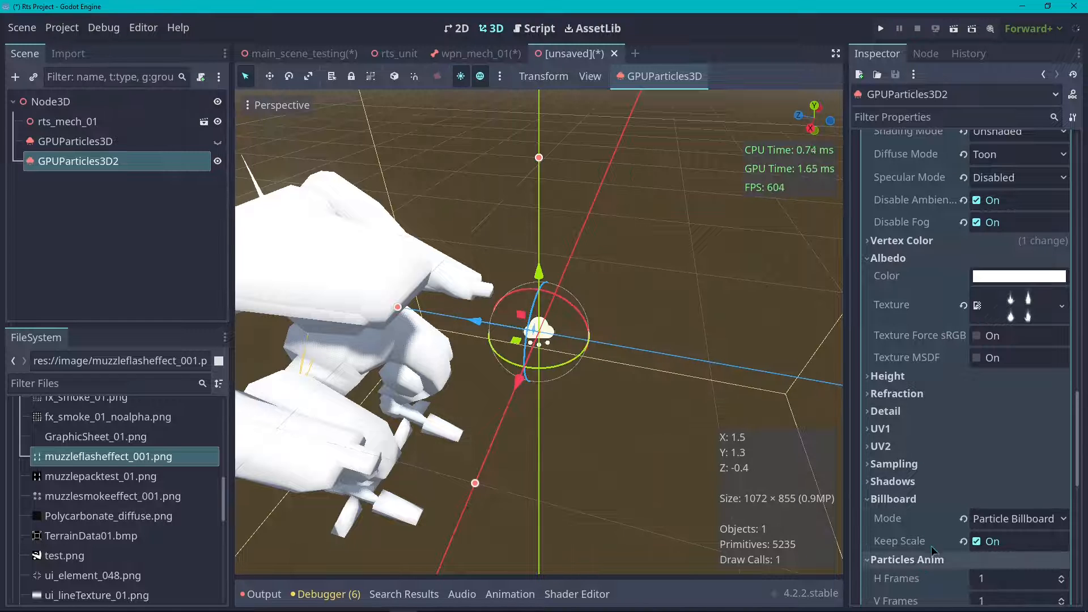
scroll(925, 559, down, 6)
click(997, 344)
text(2)
click(992, 366)
text(2)
key(Return)
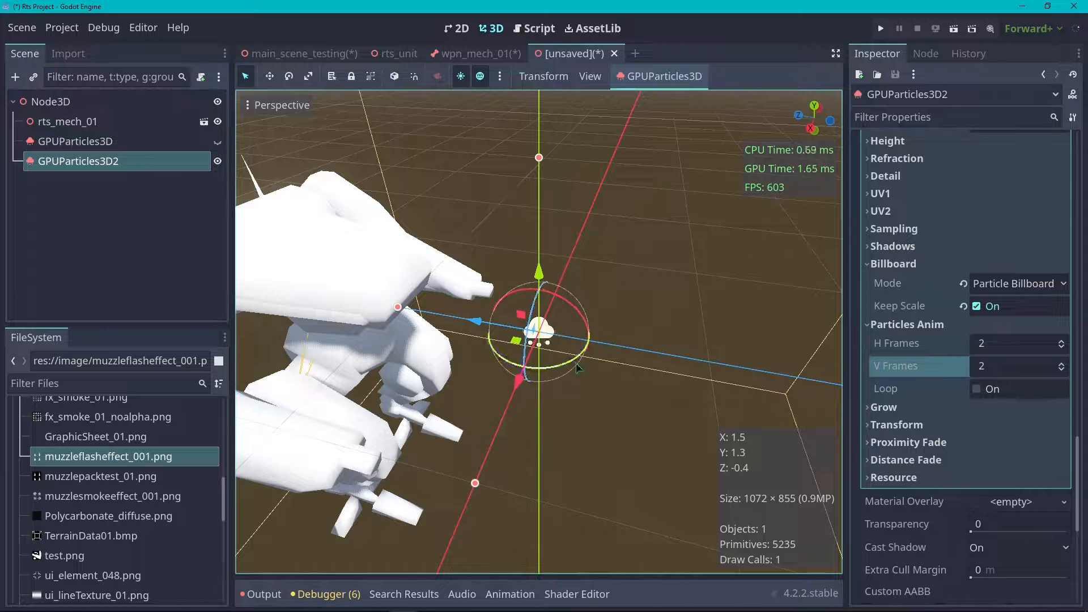
- Examine the flash and the Billboard Mode options, and compare them with the effect in the wpn_mech_01 scene
scroll(654, 306, up, 4)
scroll(665, 304, down, 4)
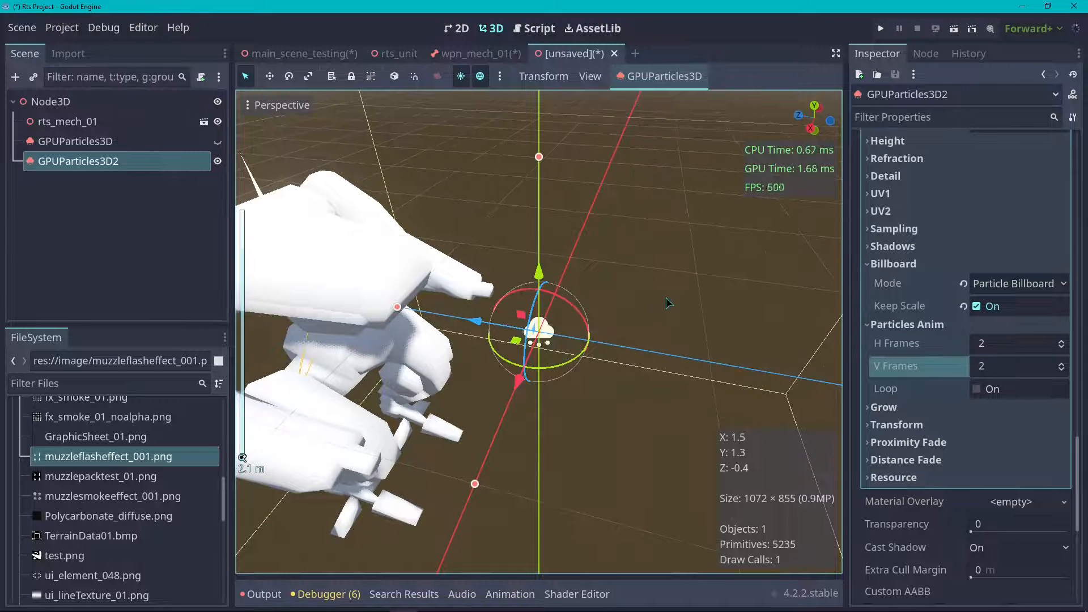
click(1040, 288)
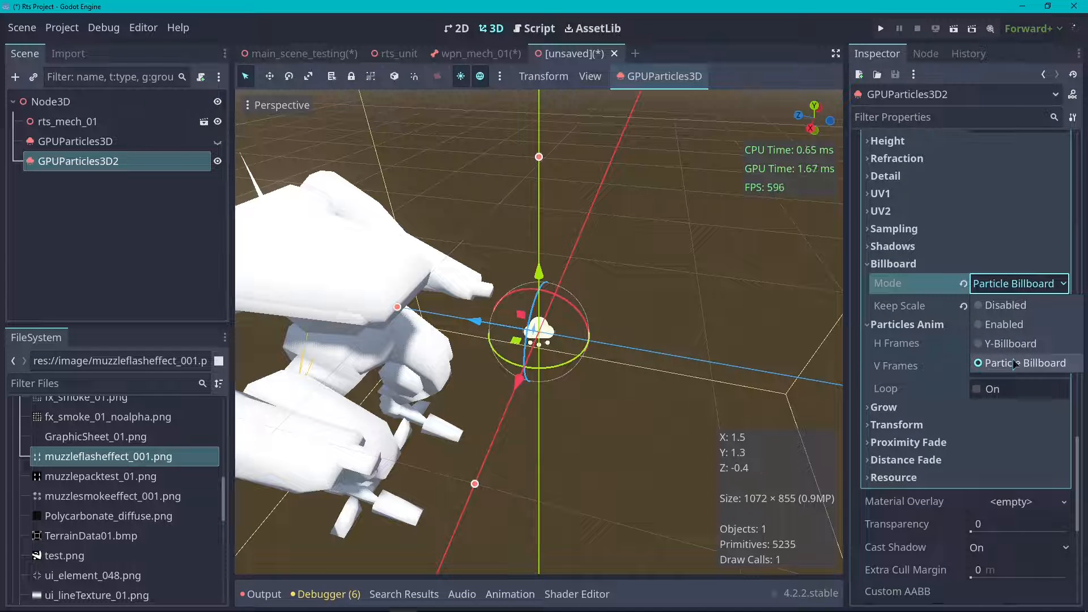
click(910, 285)
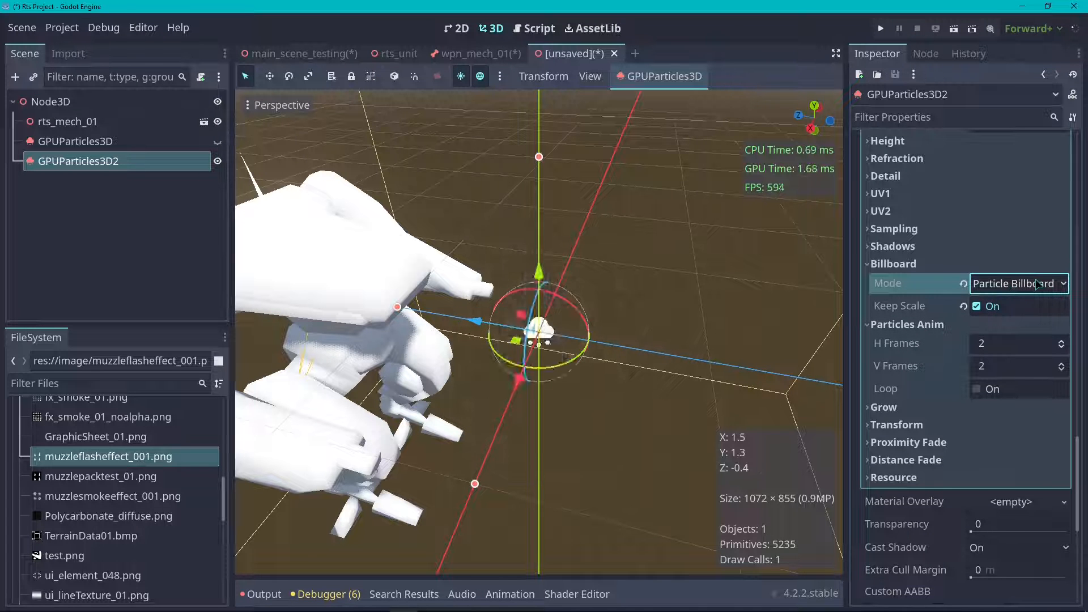
click(466, 53)
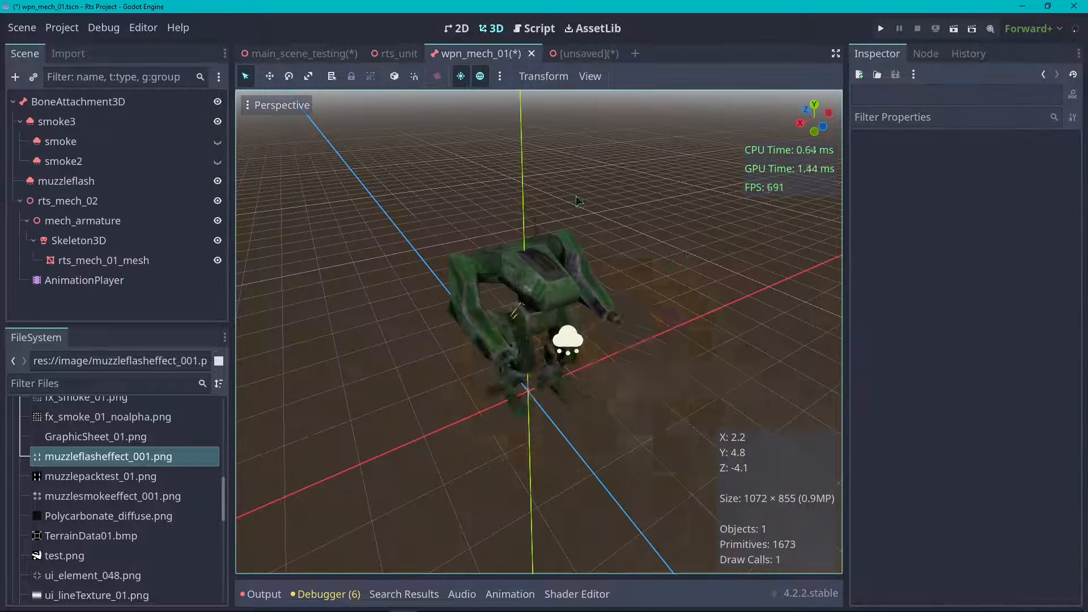
click(577, 53)
- Change the override material's Albedo color to a golden orange-yellow
scroll(973, 314, up, 15)
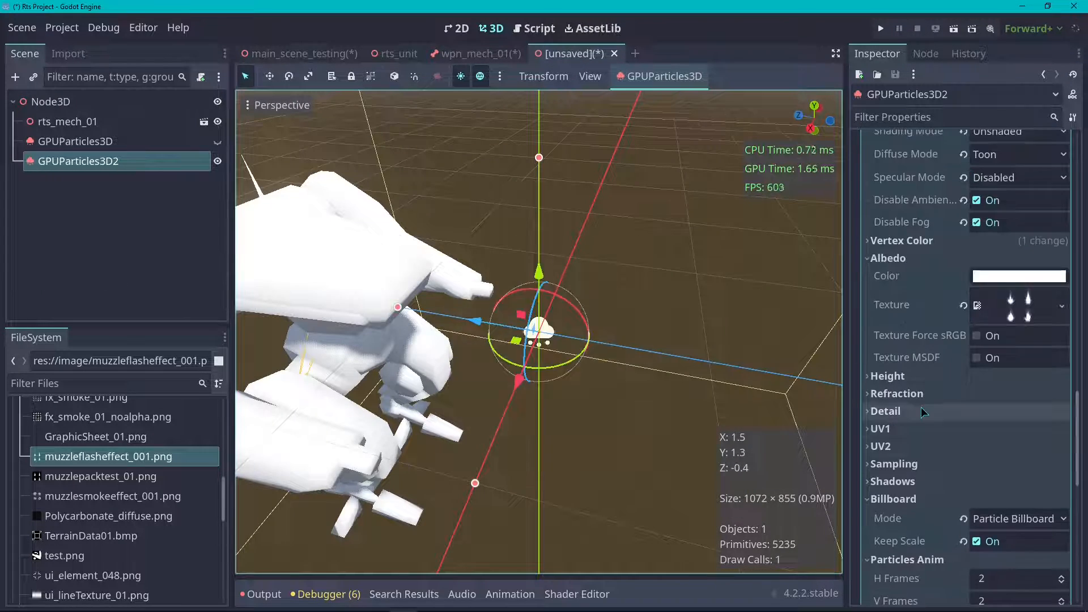
scroll(936, 386, down, 6)
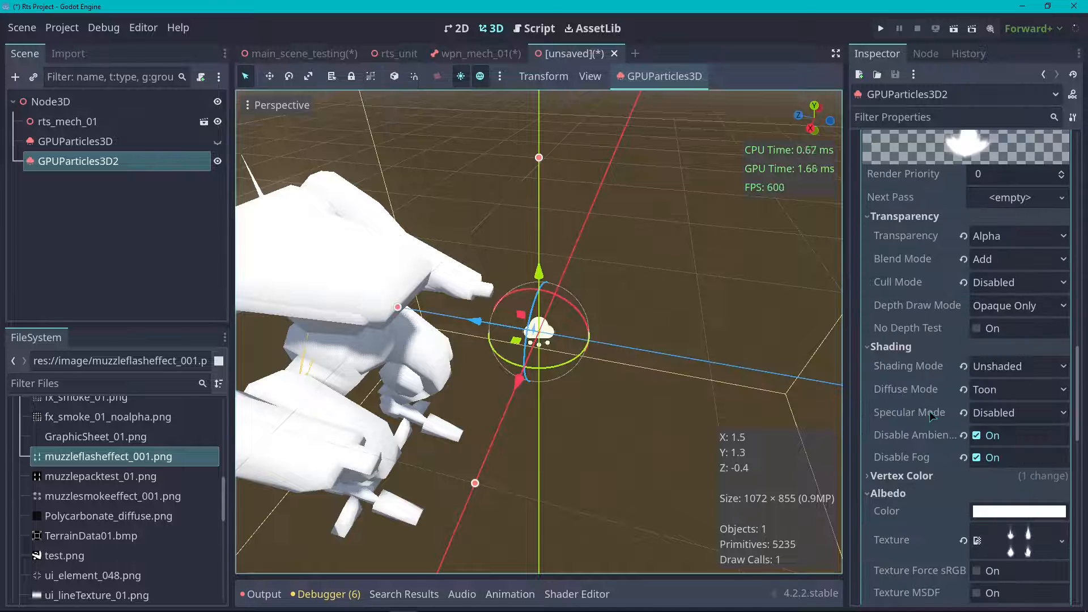
scroll(730, 373, up, 4)
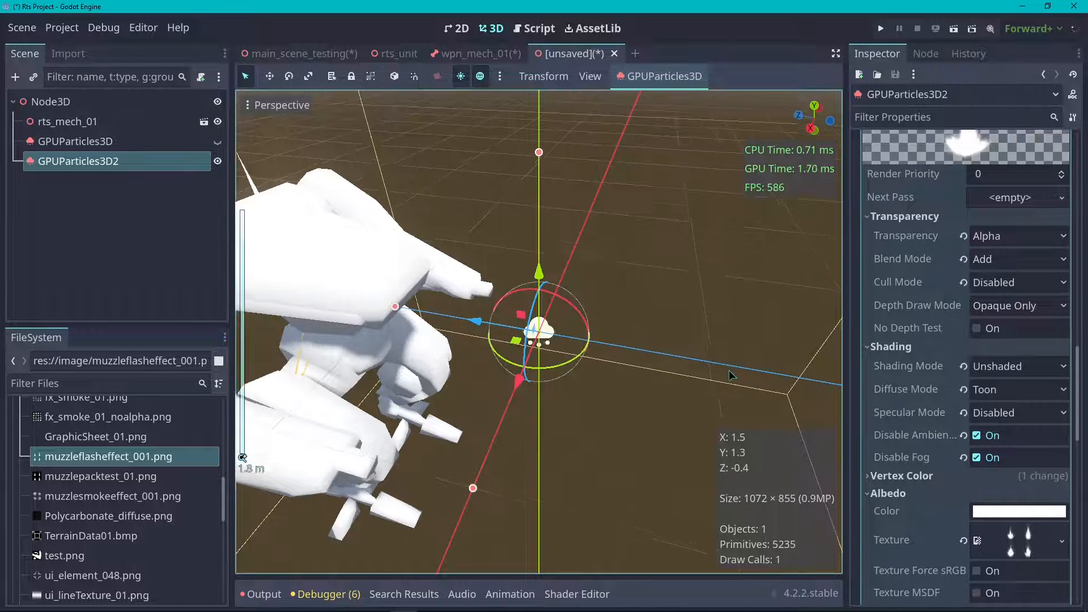
scroll(712, 274, down, 10)
click(991, 510)
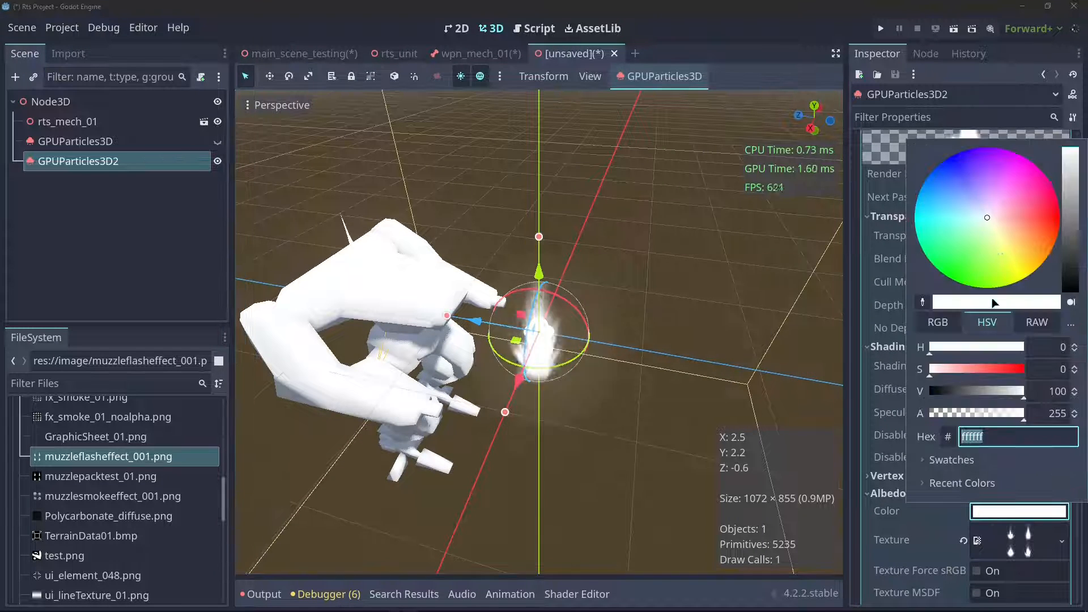
mouse_move(1030, 262)
mouse_down()
mouse_move(1050, 273)
mouse_move(1028, 276)
mouse_up()
click(640, 237)
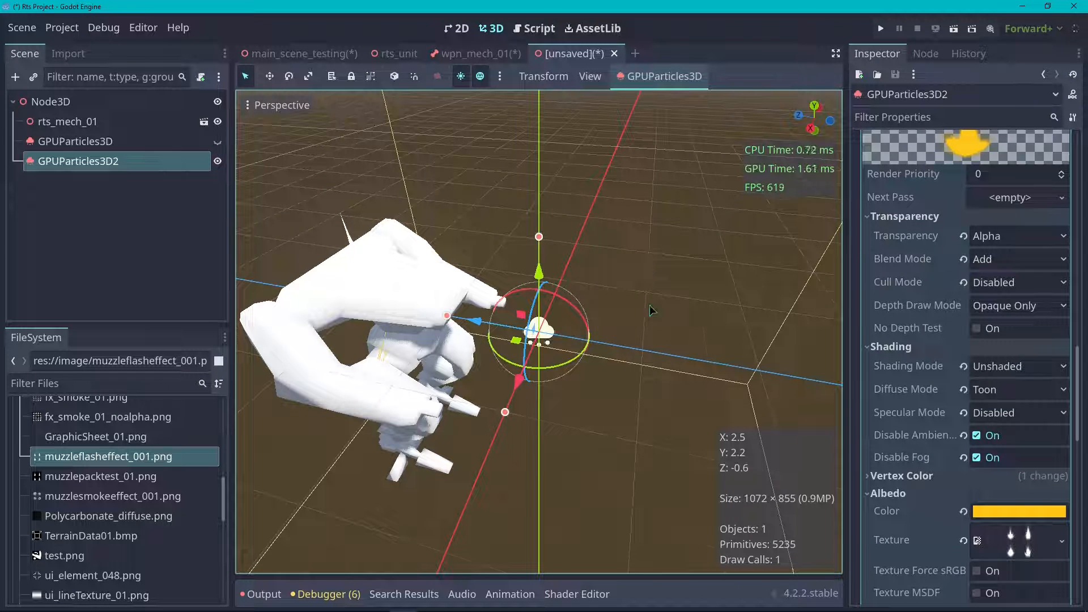
- Inspect the colored flash up close and set the particle Lifetime to 0.05 s
scroll(652, 311, up, 3)
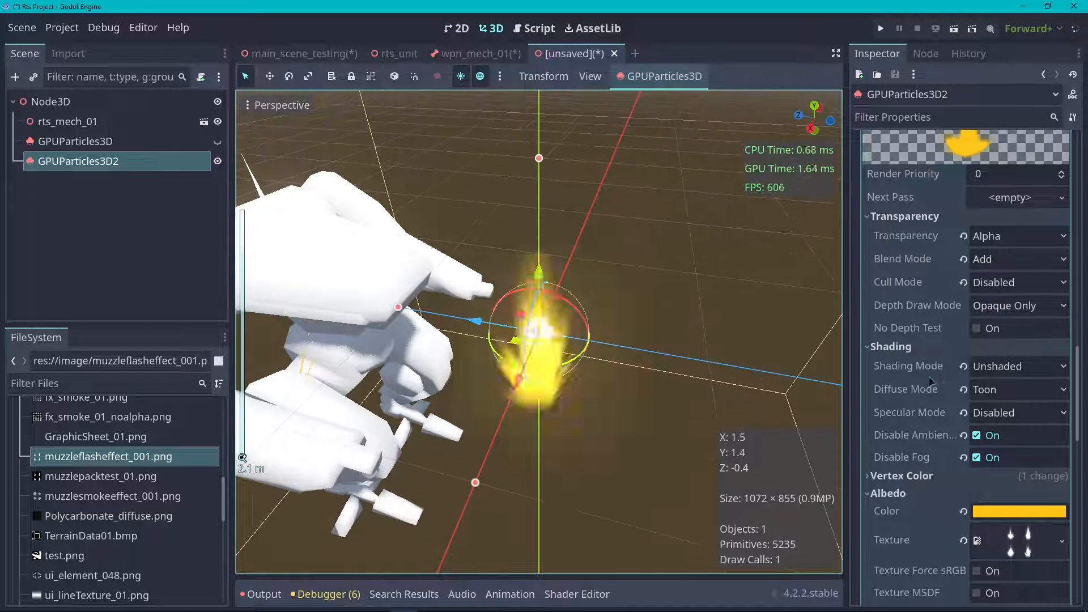
scroll(930, 381, up, 5)
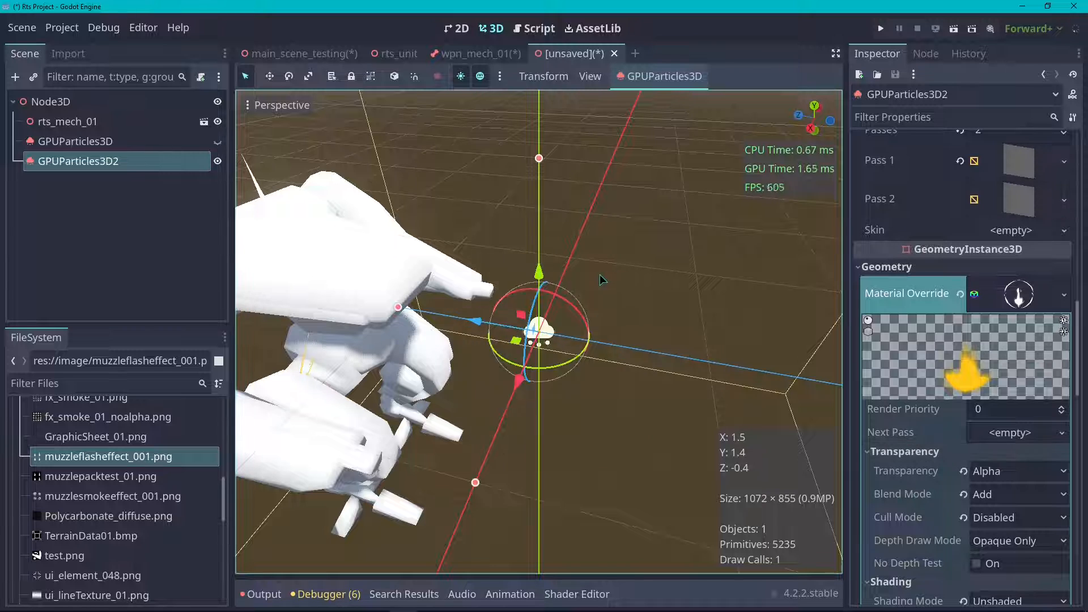
scroll(930, 447, down, 6)
scroll(907, 279, up, 20)
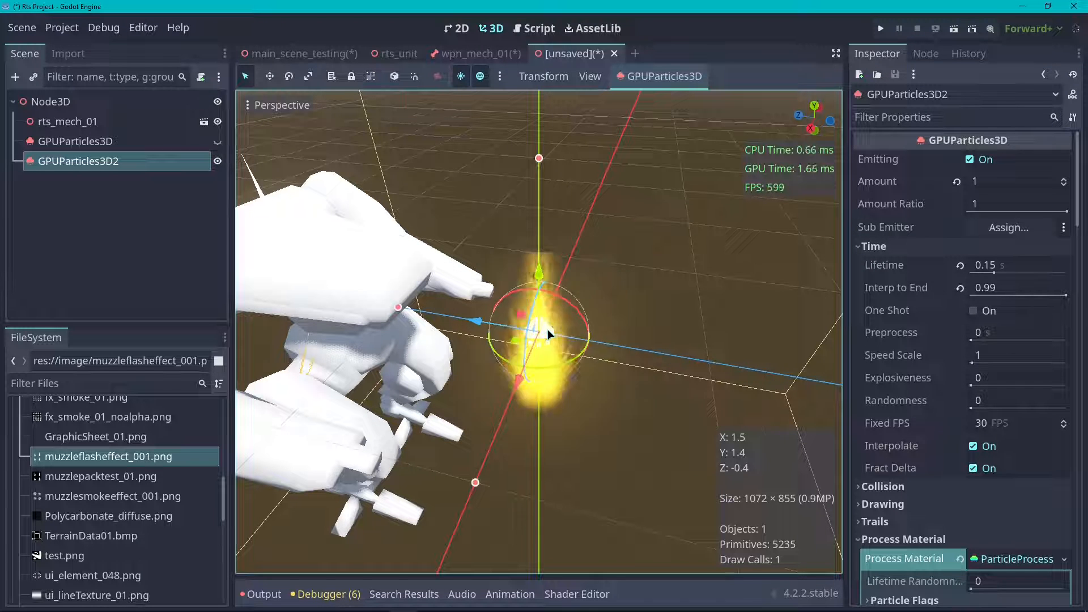
click(1034, 266)
key(Return)
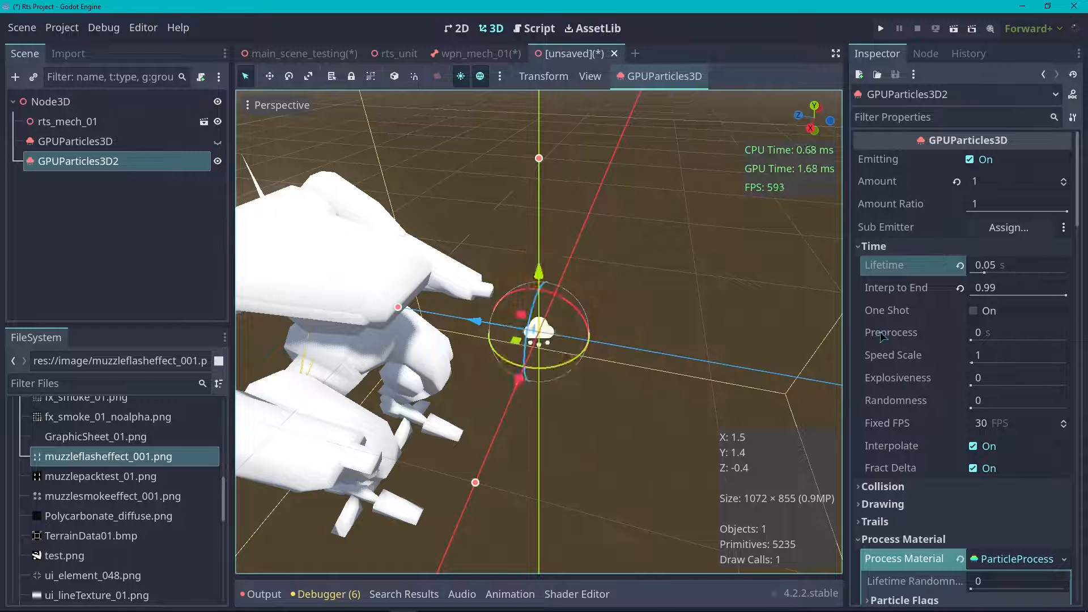
- Set the particle Lifetime to 0.1 s and check the flash from different distances
click(1018, 265)
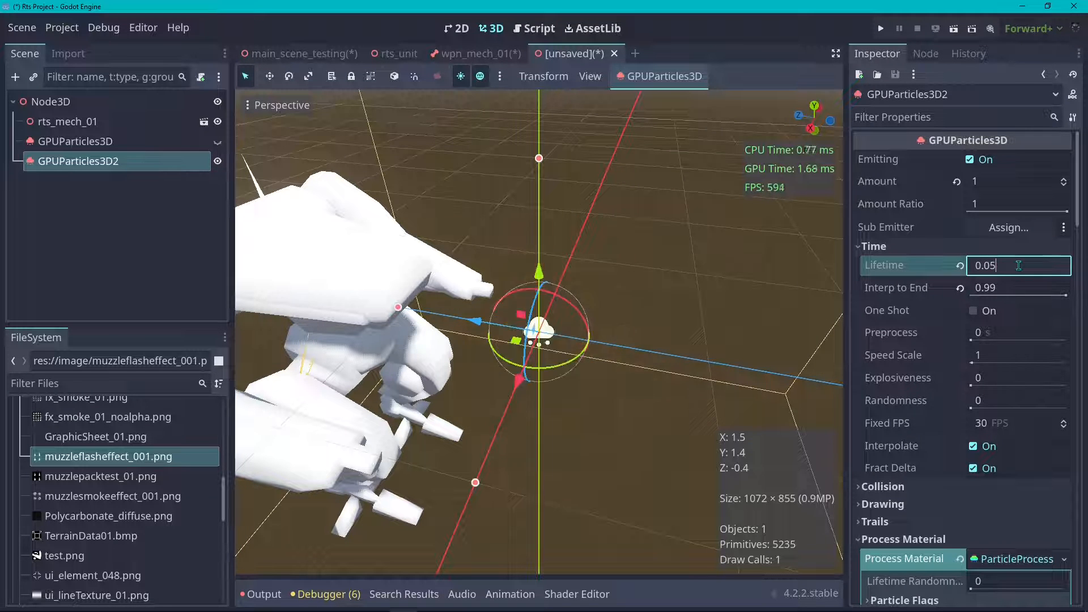
text(0.01)
key(Return)
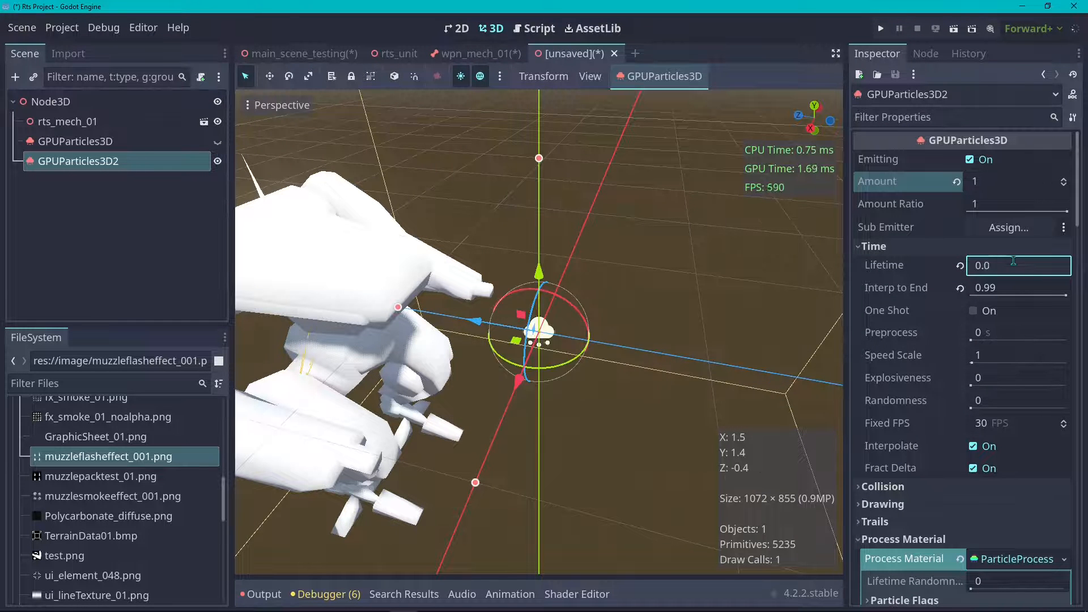
key(BackSpace)
text(1)
key(Return)
scroll(553, 316, up, 3)
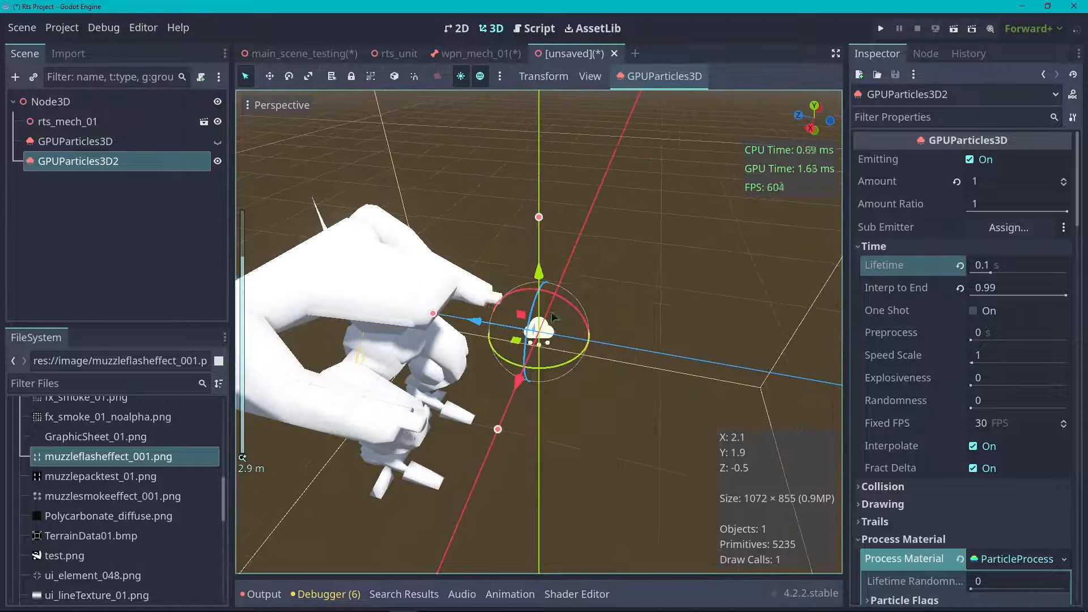
scroll(918, 339, down, 3)
scroll(922, 329, up, 3)
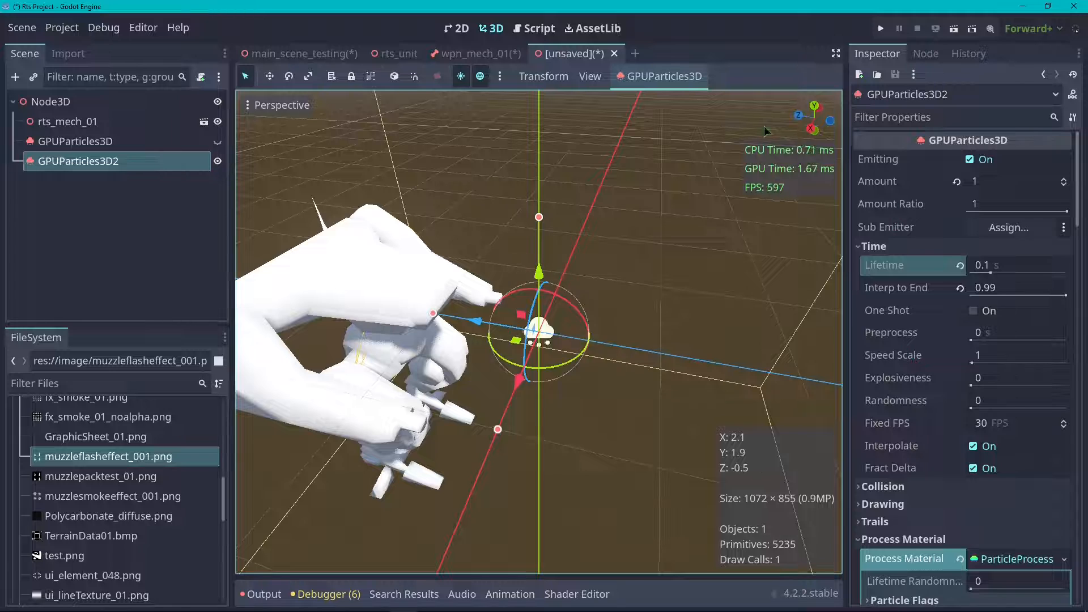
scroll(645, 327, up, 3)
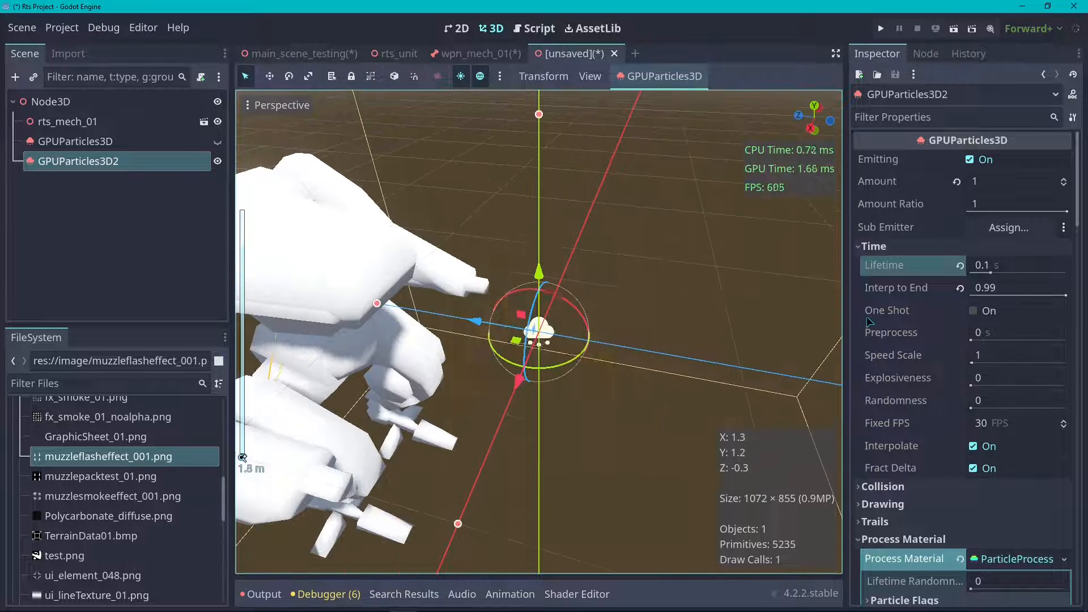
- Set the override material's Billboard Mode to Disabled and check the flash from another angle
scroll(904, 253, down, 15)
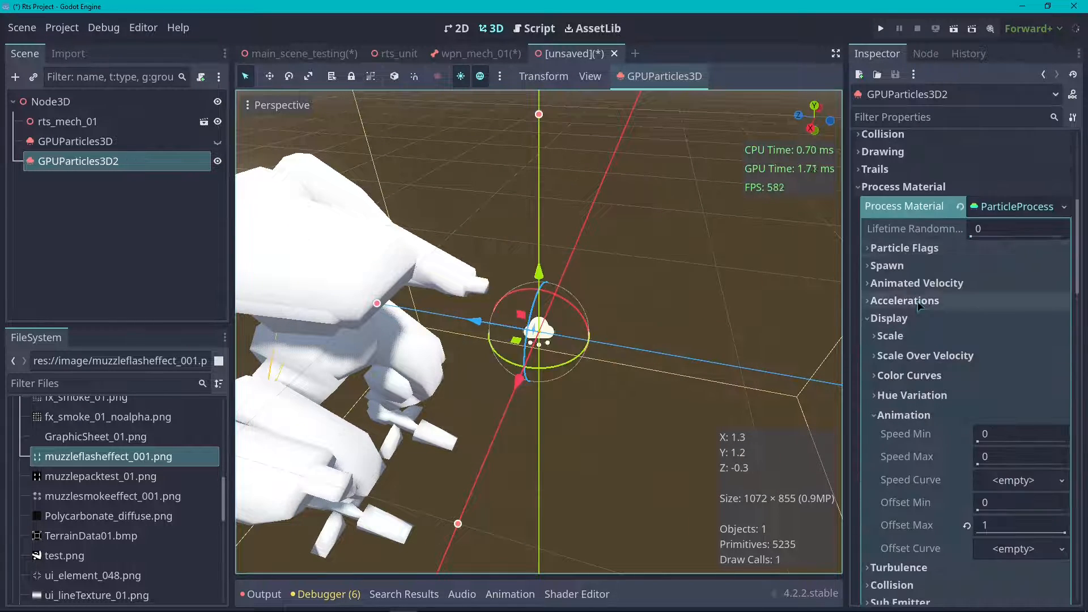
scroll(899, 250, up, 4)
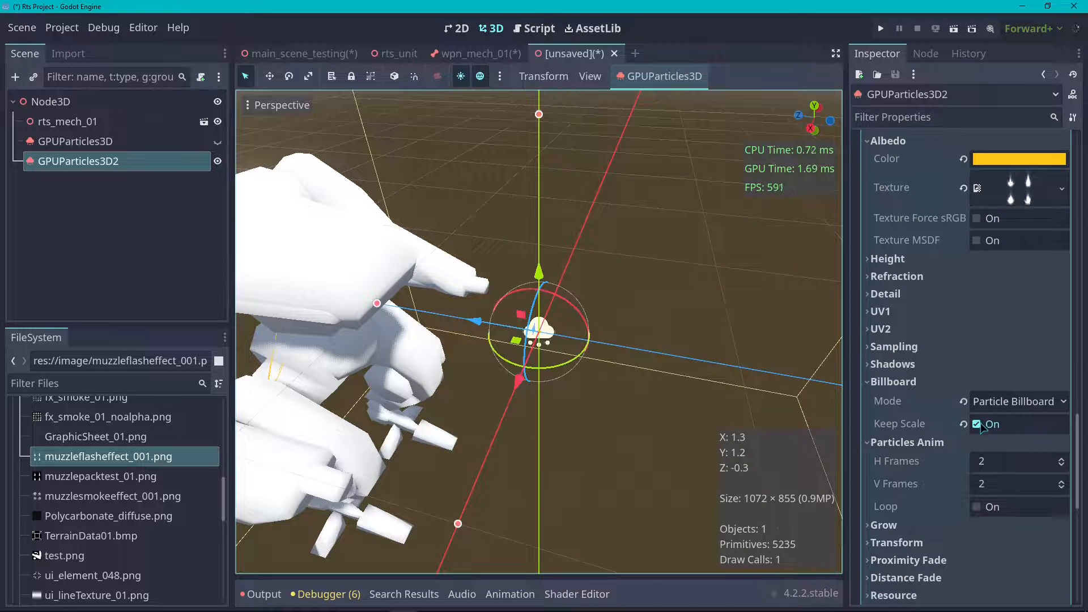
click(1020, 402)
click(1020, 422)
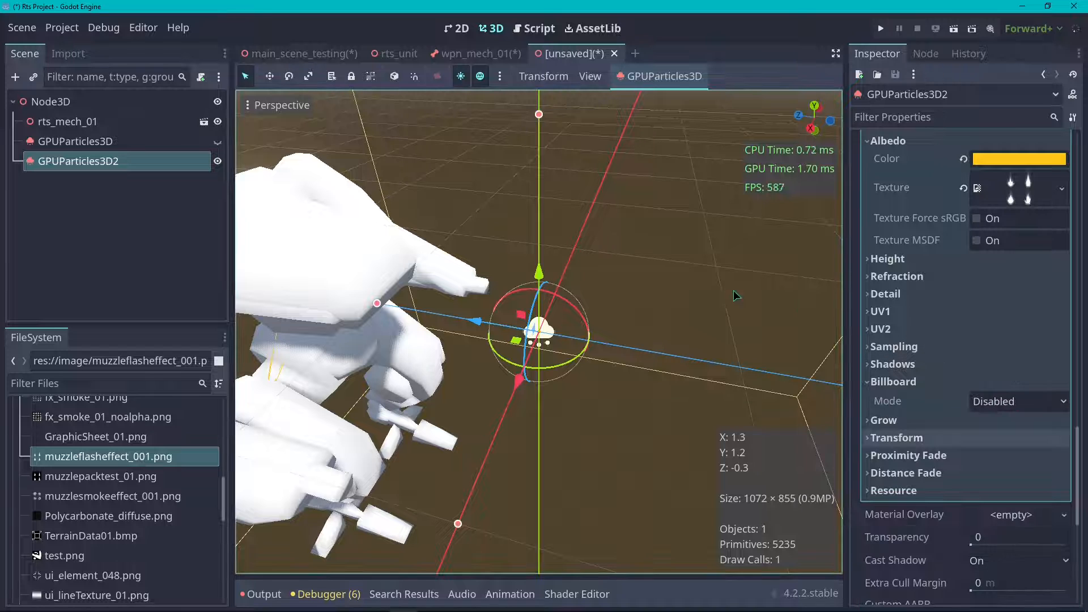
drag(821, 125, 816, 132)
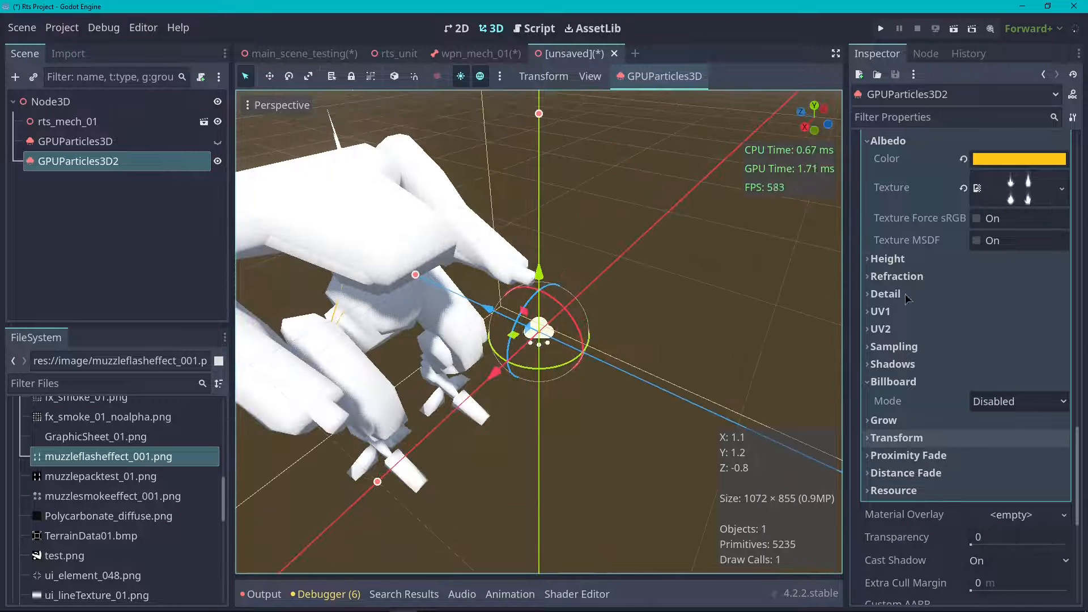
- Set the Orientation of the first draw pass's quad mesh to Face X
scroll(960, 375, up, 3)
scroll(909, 307, up, 5)
scroll(918, 340, down, 4)
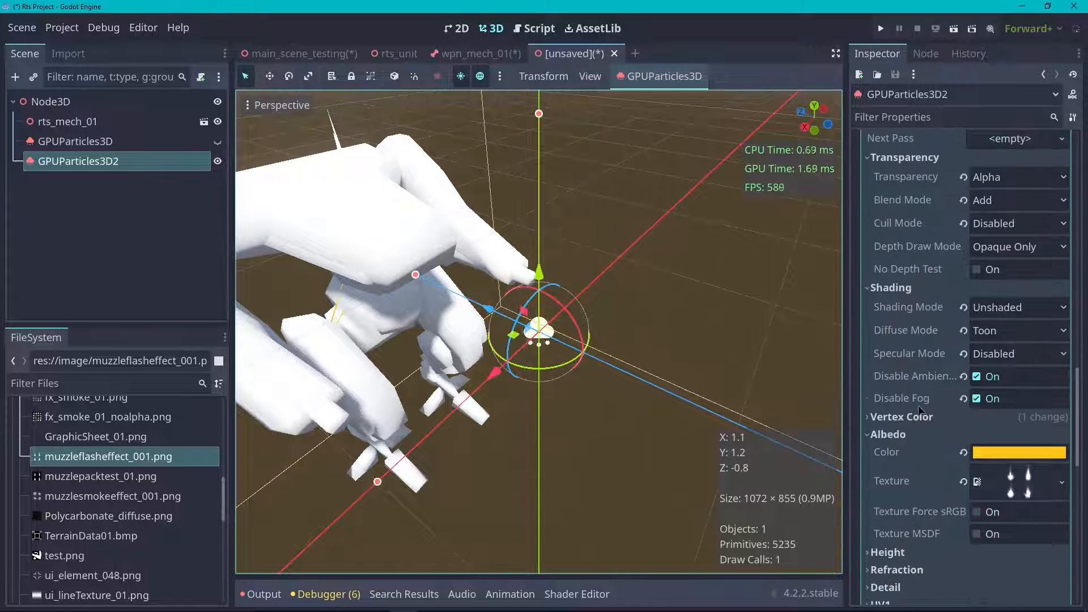
scroll(925, 365, up, 7)
scroll(1014, 342, up, 2)
click(1018, 308)
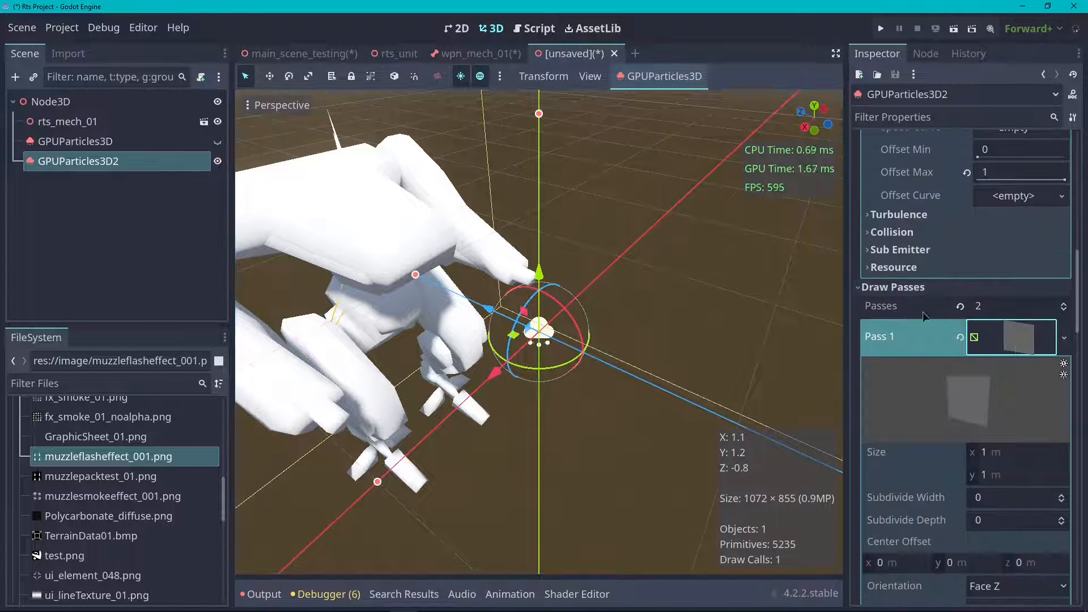
scroll(953, 382, down, 3)
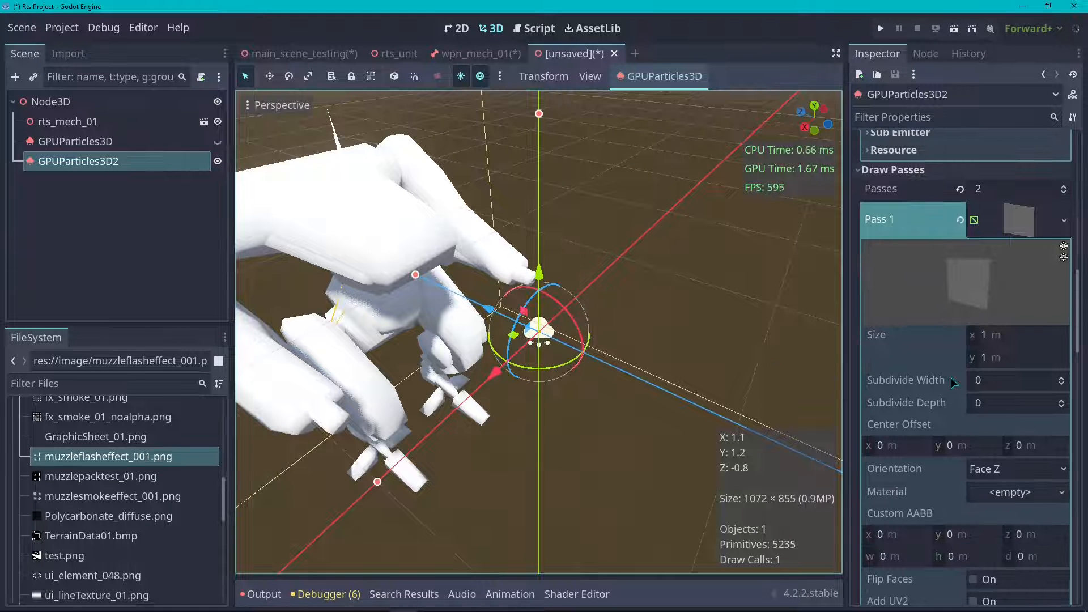
click(1003, 469)
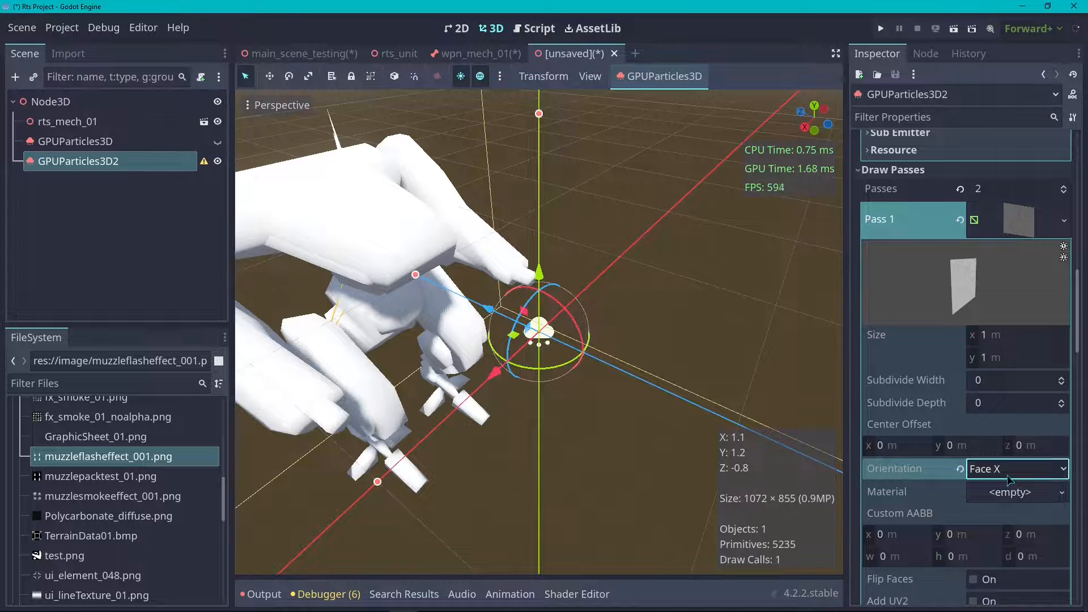
- Set the Orientation of the second draw pass's quad mesh to Face Y
click(1010, 225)
click(1018, 267)
click(1004, 507)
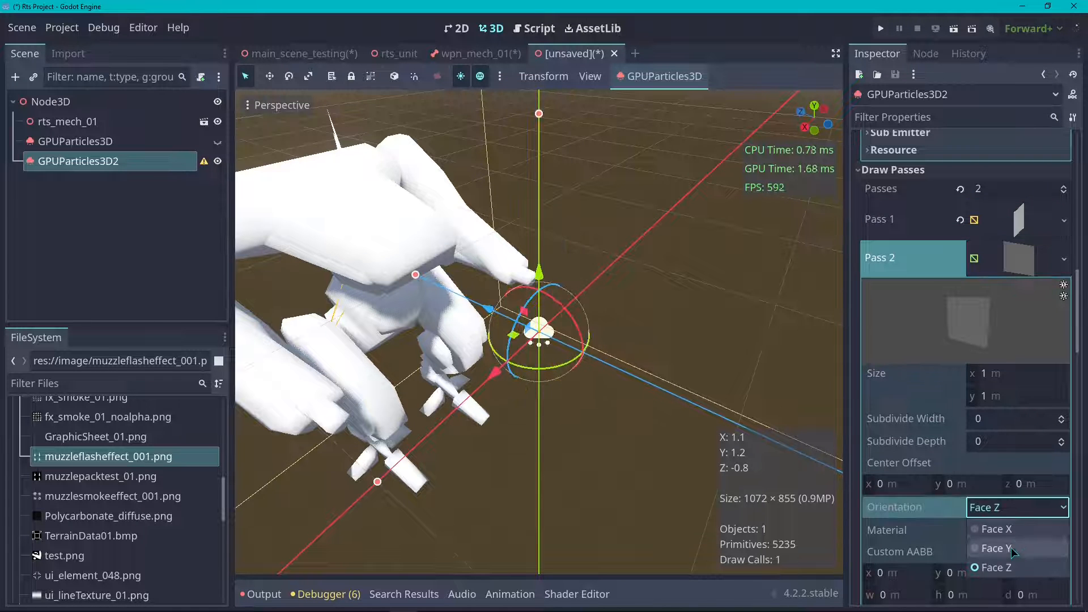
click(1011, 548)
middle_drag(731, 192, 761, 195)
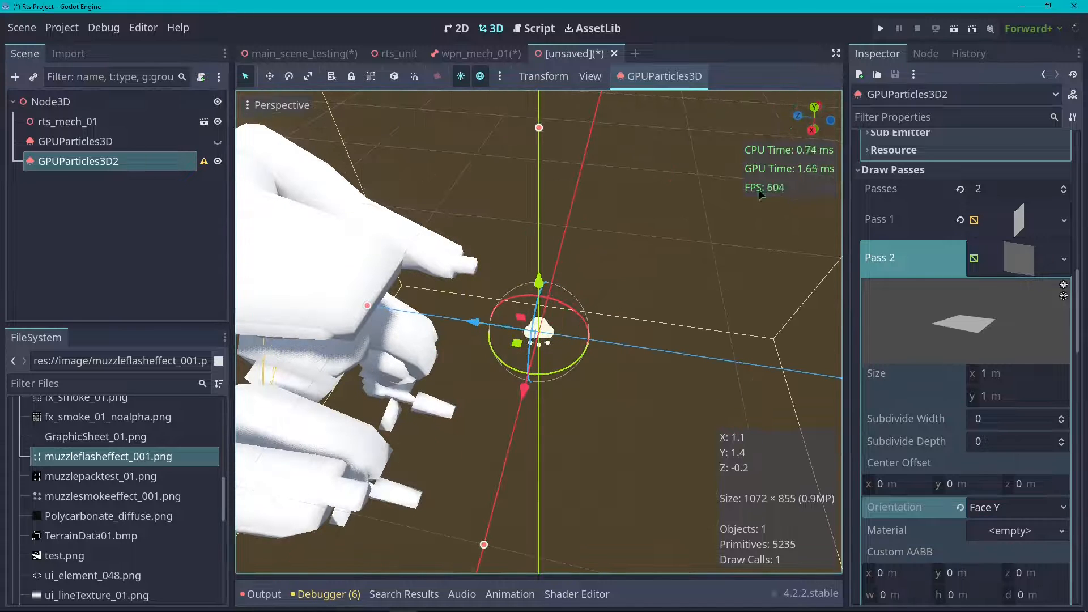
- Set the process material's spawn velocity Direction to x 0, y 0, z -1
scroll(931, 454, up, 3)
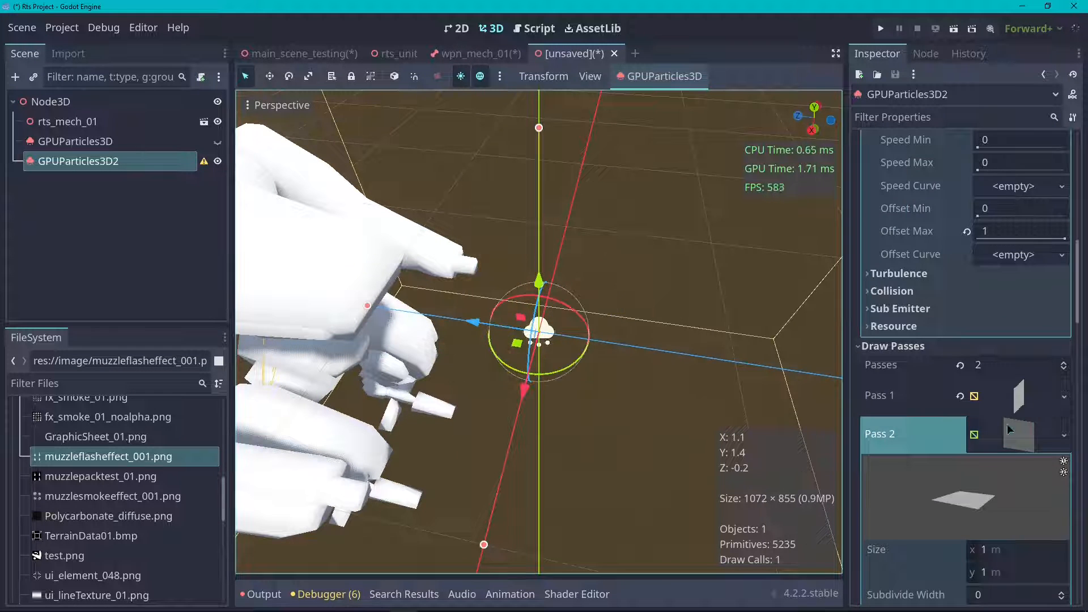
scroll(922, 481, up, 15)
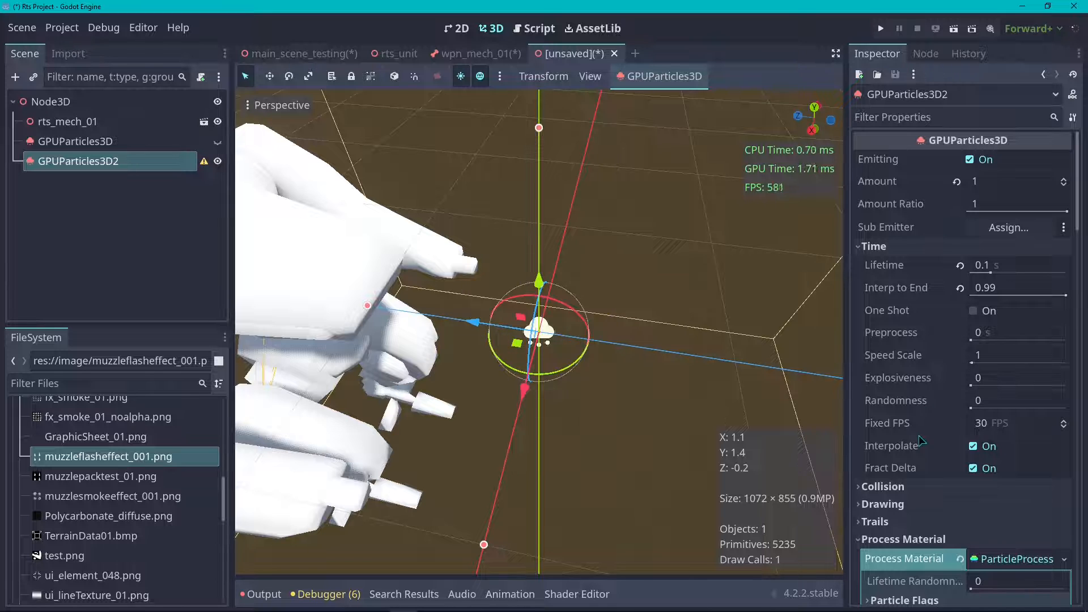
scroll(920, 338, down, 5)
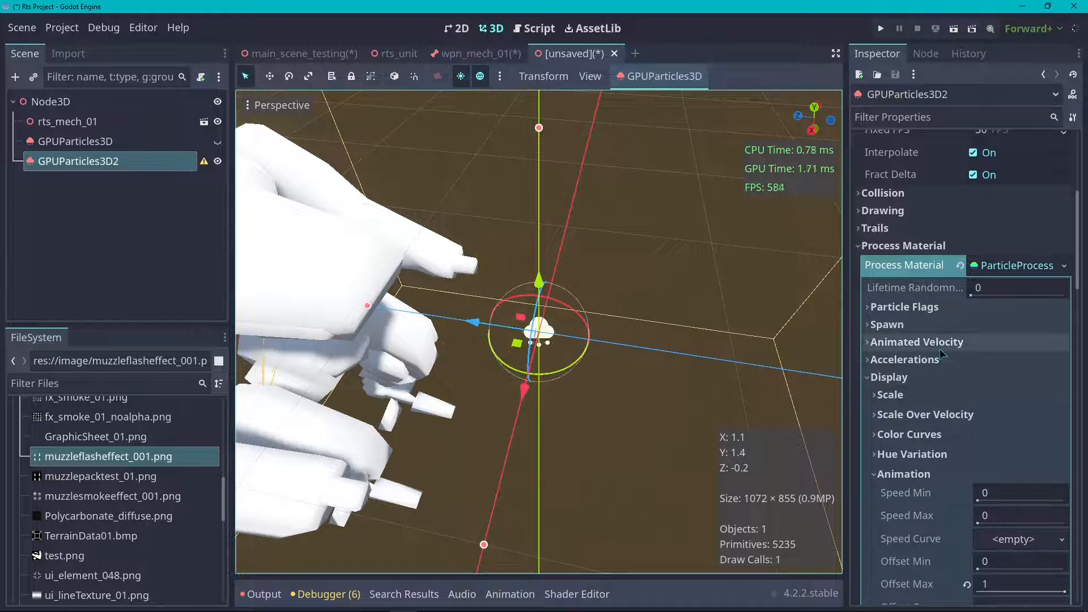
click(924, 324)
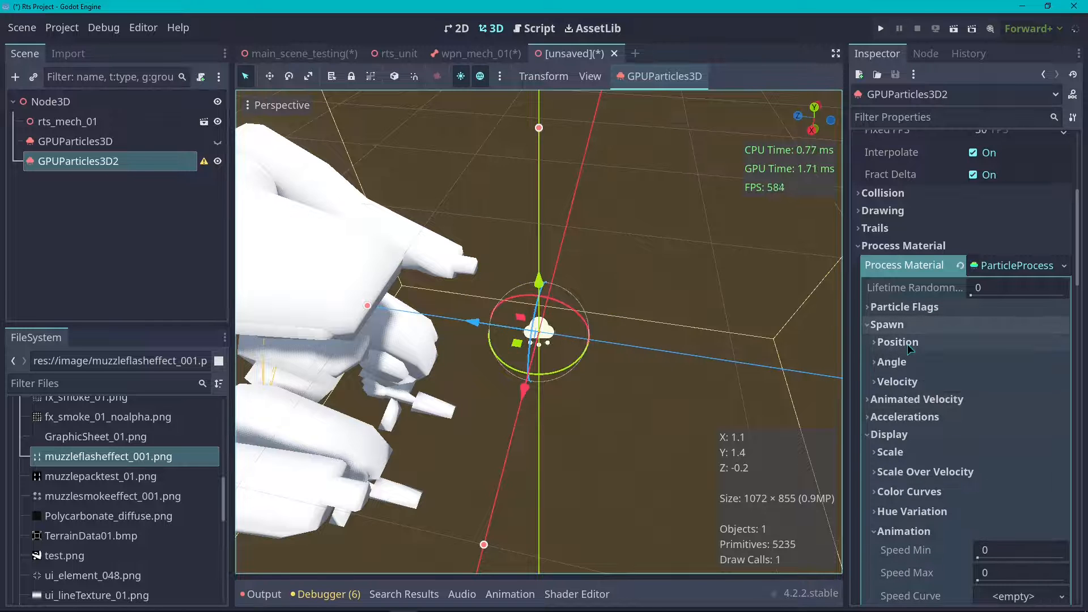
click(912, 342)
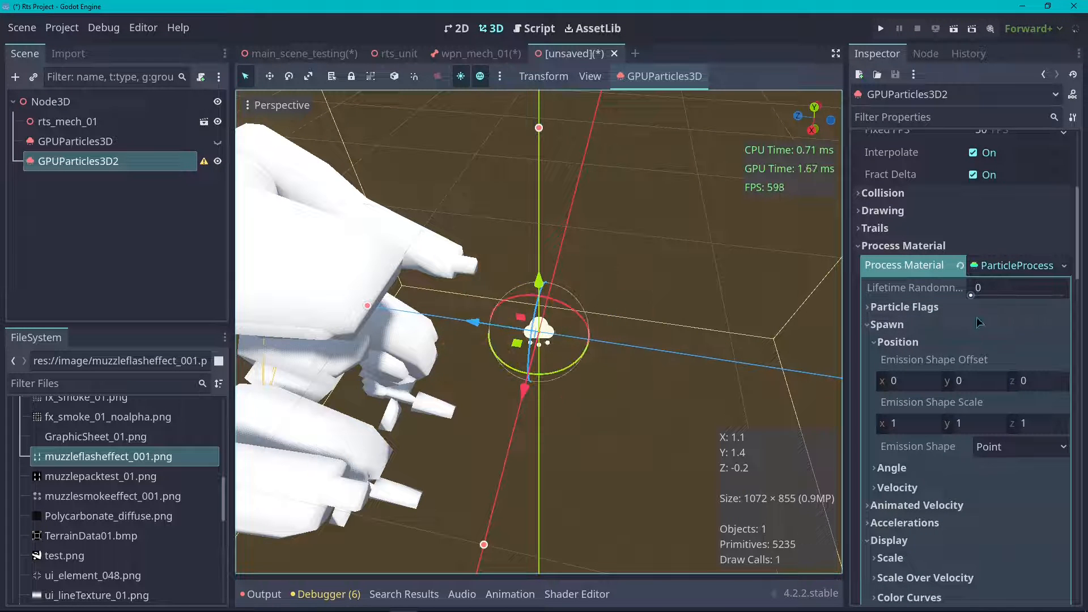
click(906, 488)
scroll(923, 454, down, 3)
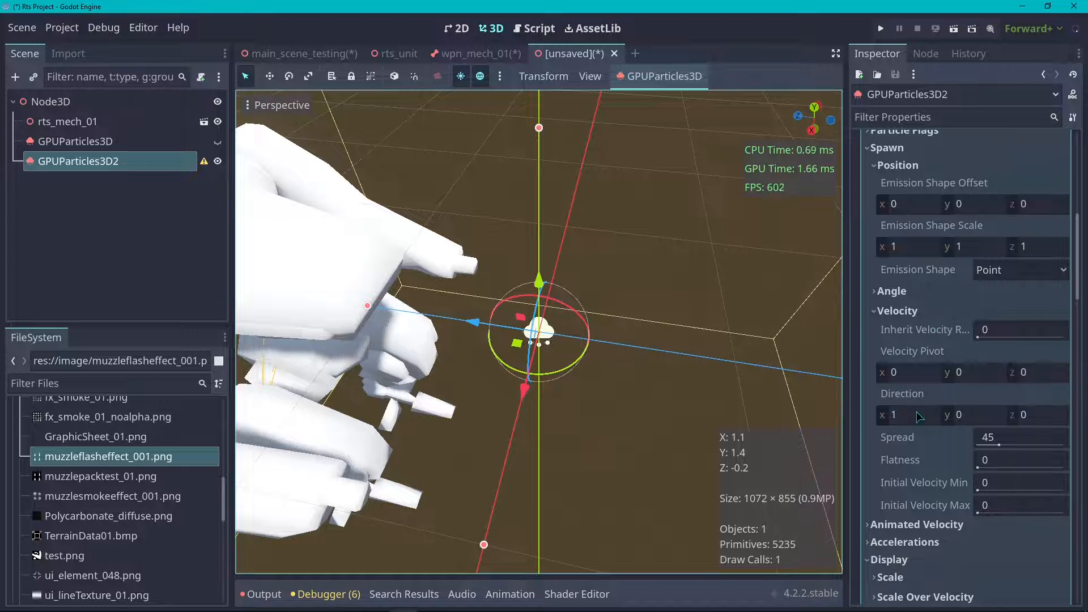
click(909, 418)
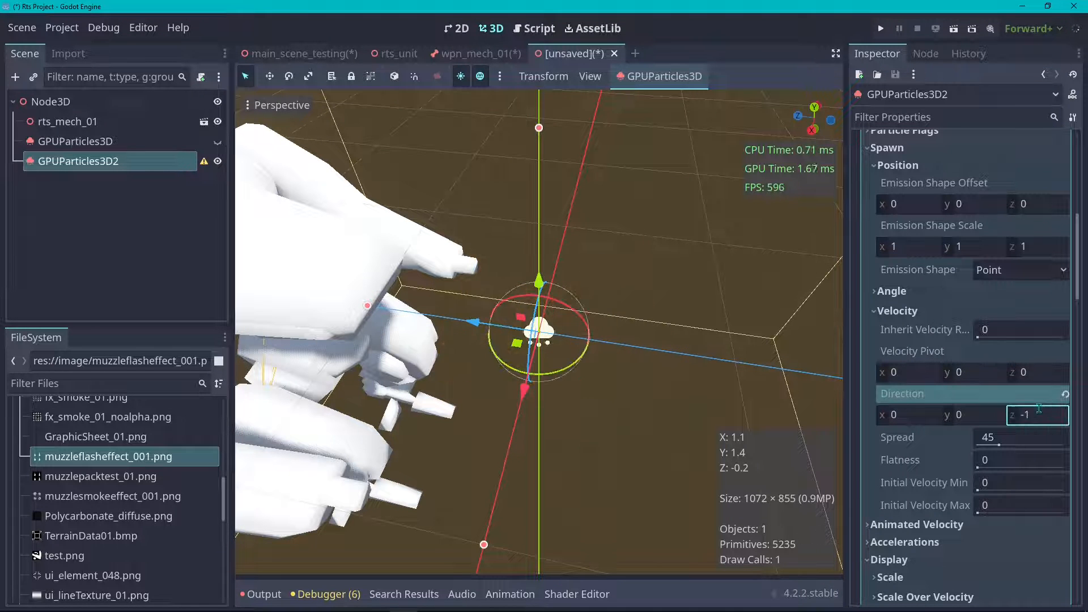
- Enable the Align Y particle flag in the process material
scroll(907, 437, up, 5)
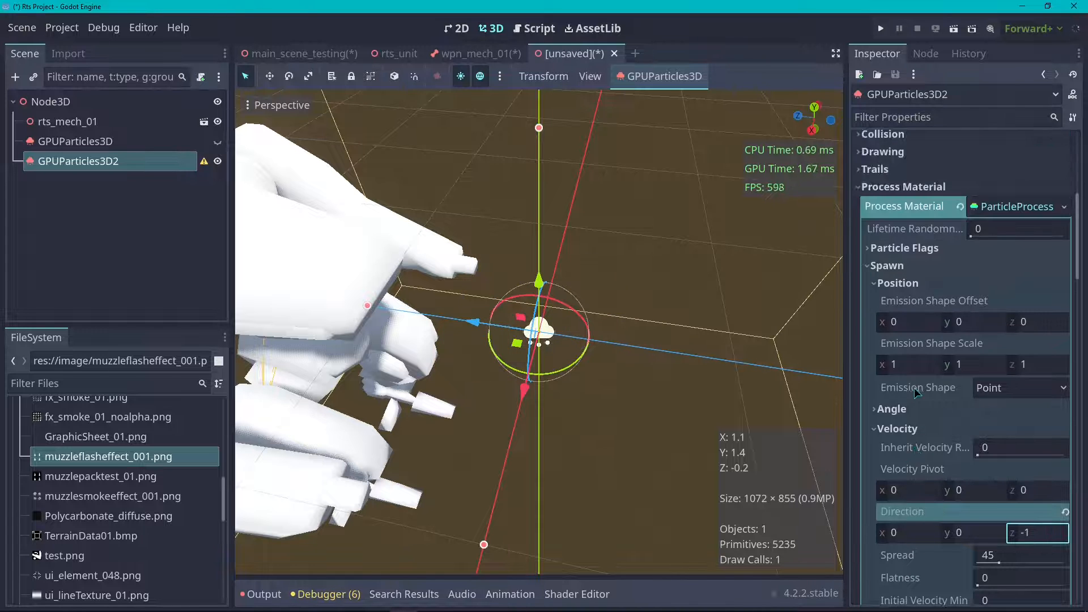
scroll(970, 331, down, 1)
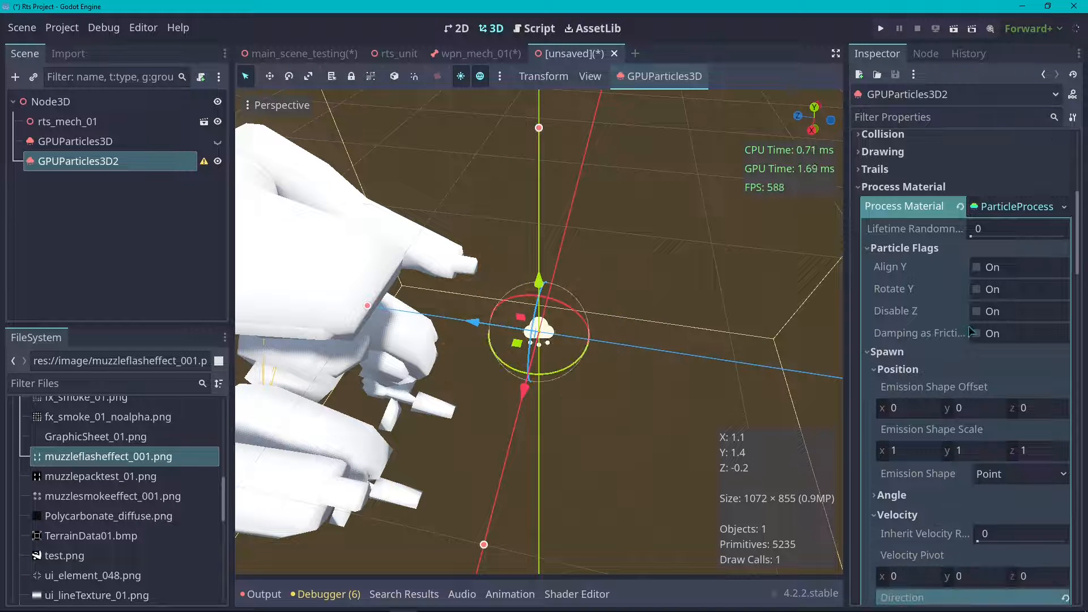
click(995, 271)
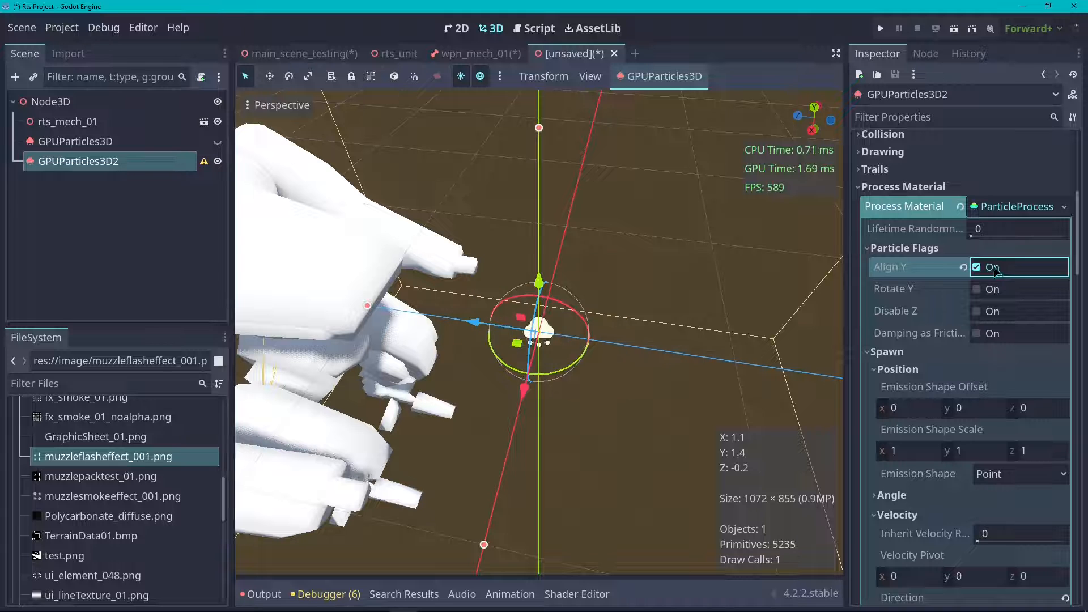
scroll(663, 271, down, 3)
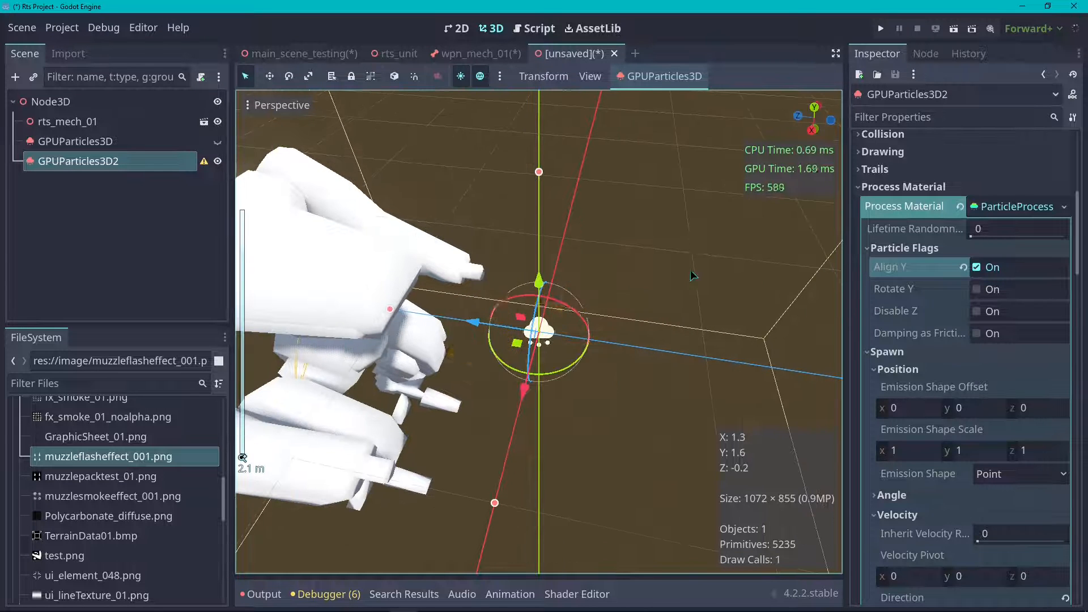
- Enable Flip Faces on the first draw pass's quad mesh
scroll(918, 270, down, 5)
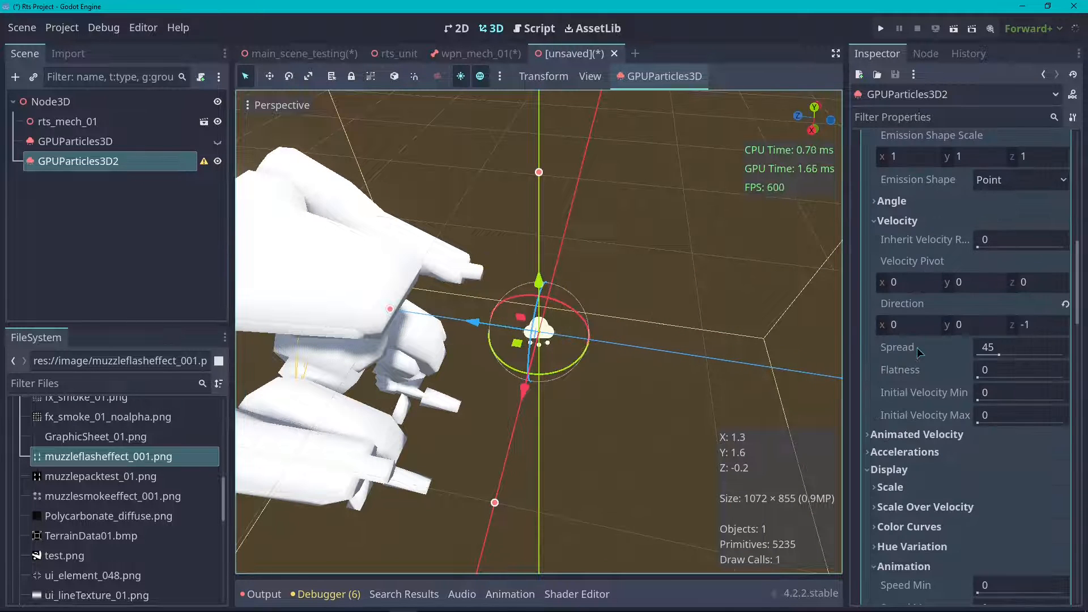
scroll(940, 346, up, 2)
scroll(963, 340, down, 15)
scroll(989, 334, up, 5)
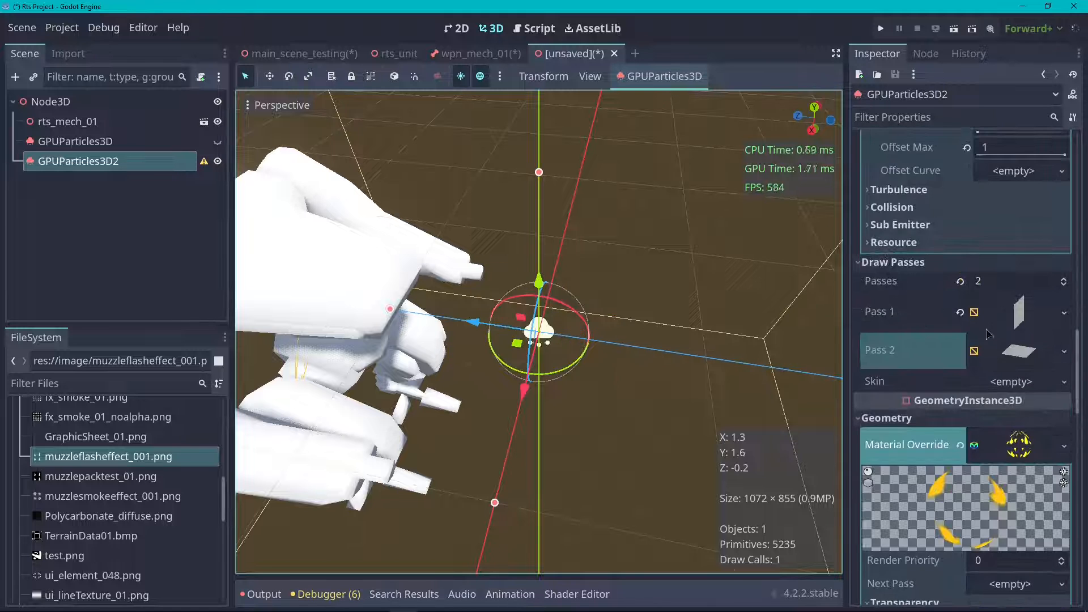
click(1027, 321)
scroll(915, 298, down, 4)
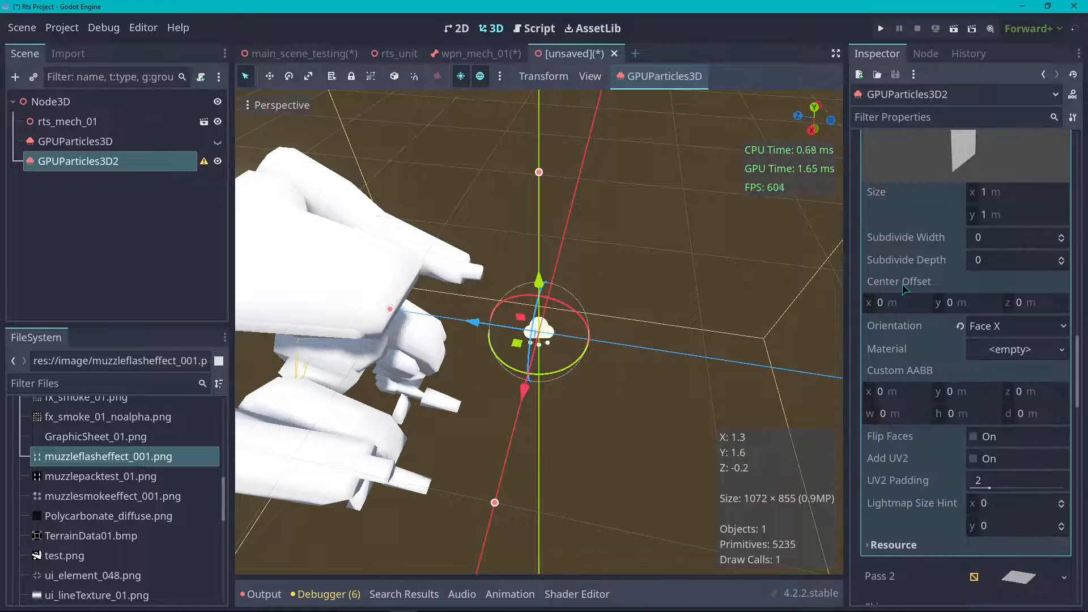
click(974, 437)
- Enable the Rotate Y particle flag in the process material and inspect the flash up close
scroll(974, 397, up, 10)
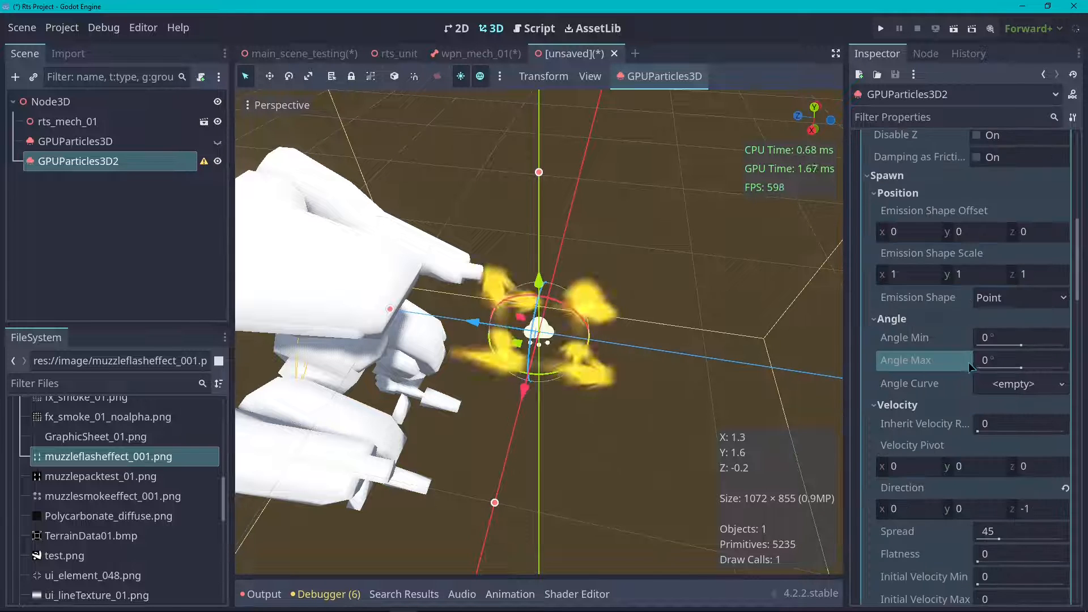
scroll(944, 362, up, 5)
click(978, 347)
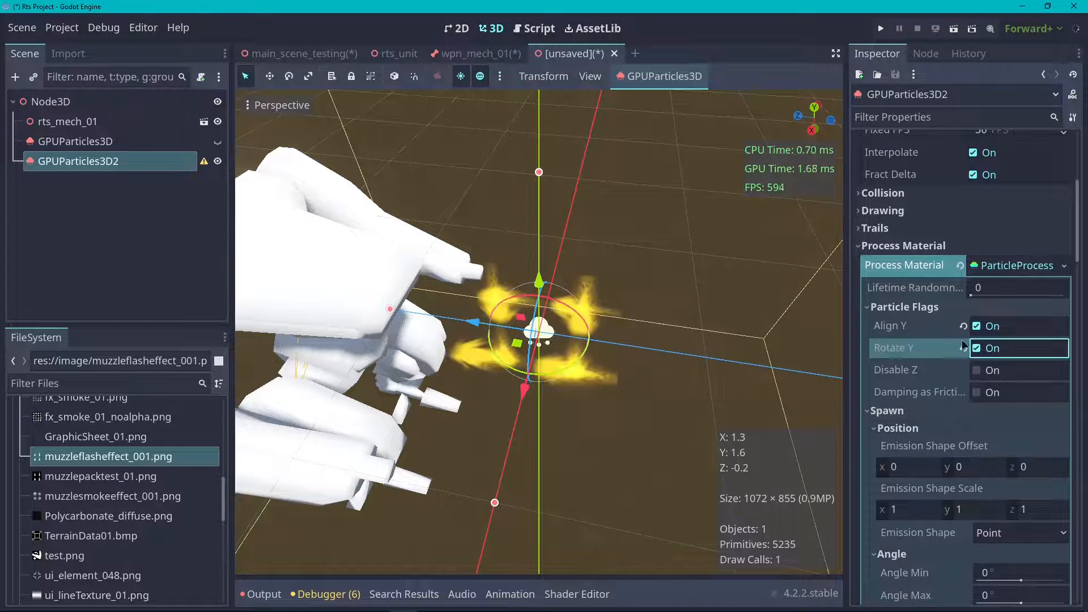
click(979, 347)
scroll(681, 316, up, 2)
scroll(922, 315, down, 4)
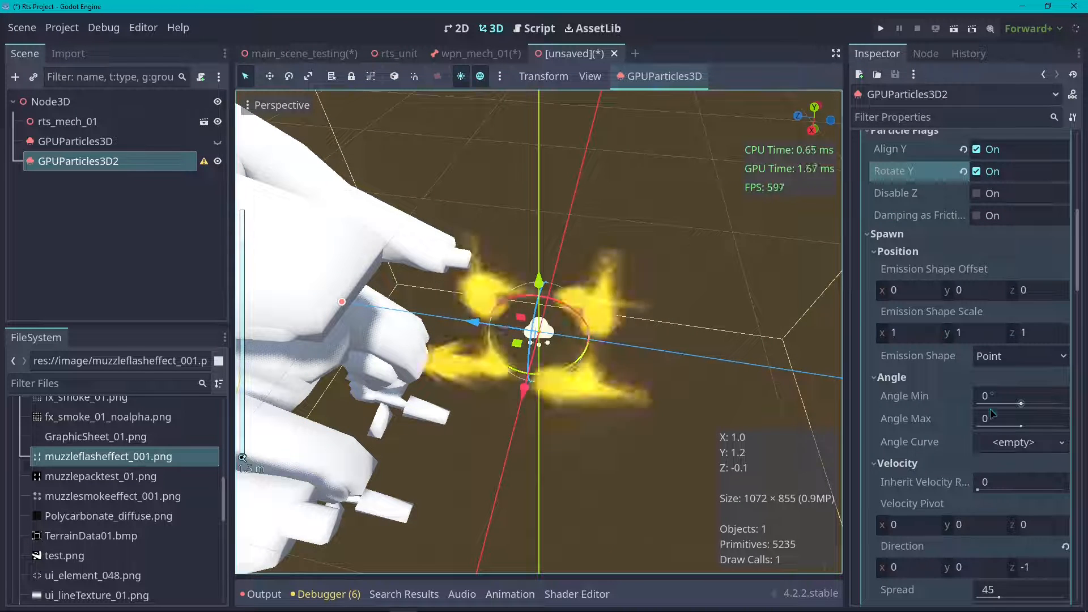
- Try an Angle Min of about -84.1° and an Angle Max of about 346°, and reset both to their defaults
drag(1044, 408, 1018, 407)
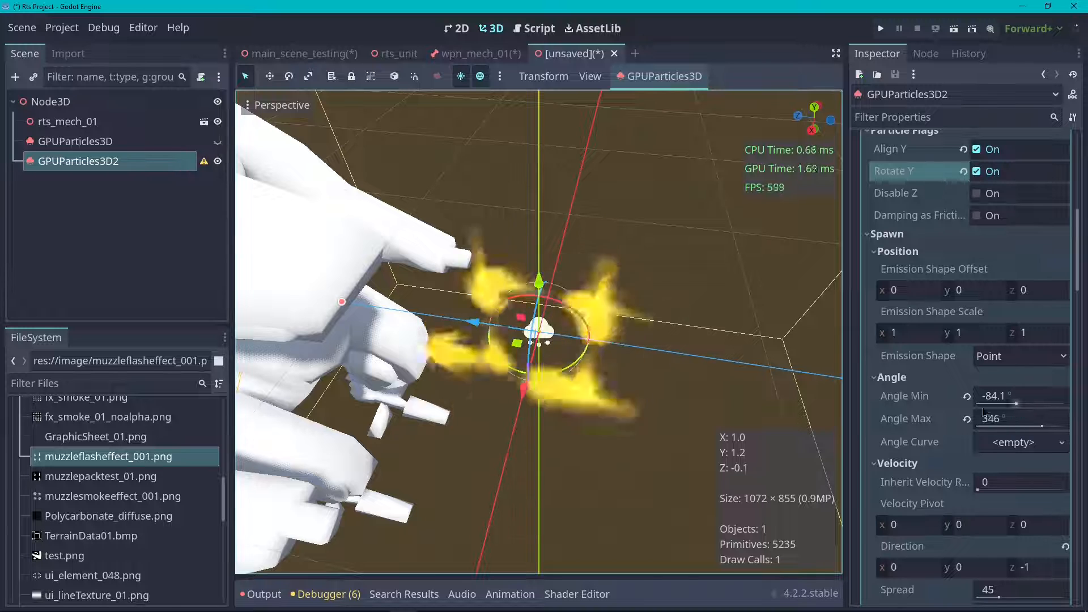
click(966, 396)
click(967, 419)
scroll(779, 326, down, 4)
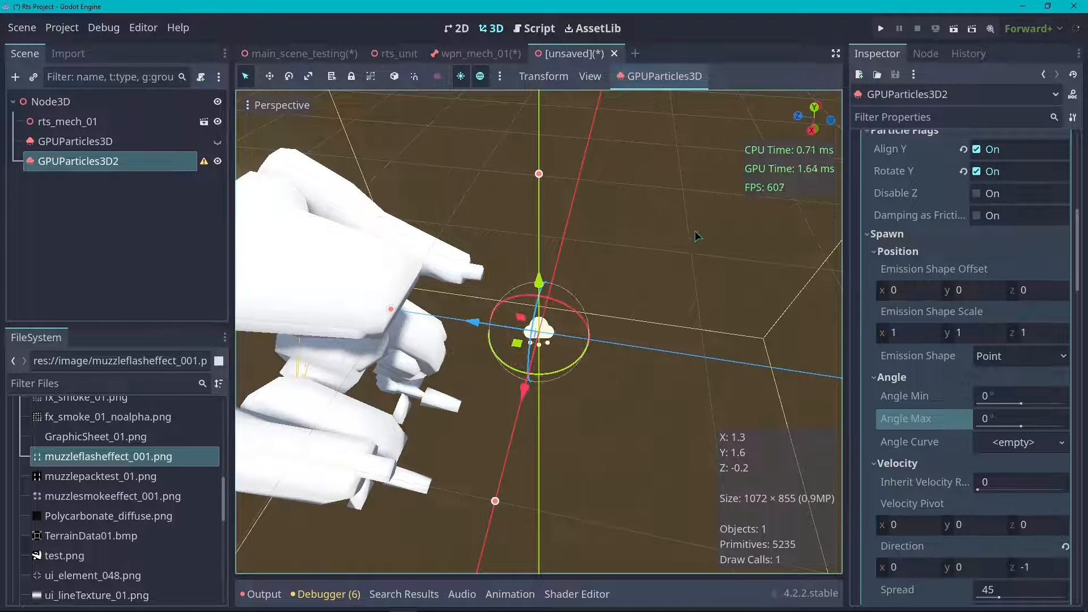
scroll(588, 365, up, 2)
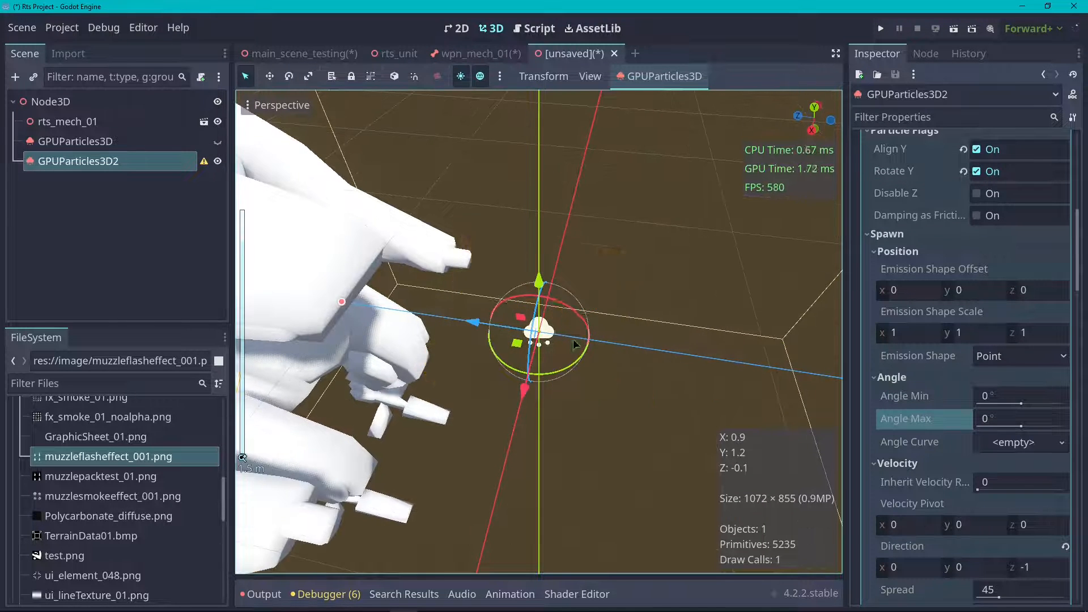
- Set both the minimum and maximum Initial Velocity in the process material to 1
scroll(574, 345, down, 4)
scroll(777, 359, up, 2)
scroll(917, 368, down, 2)
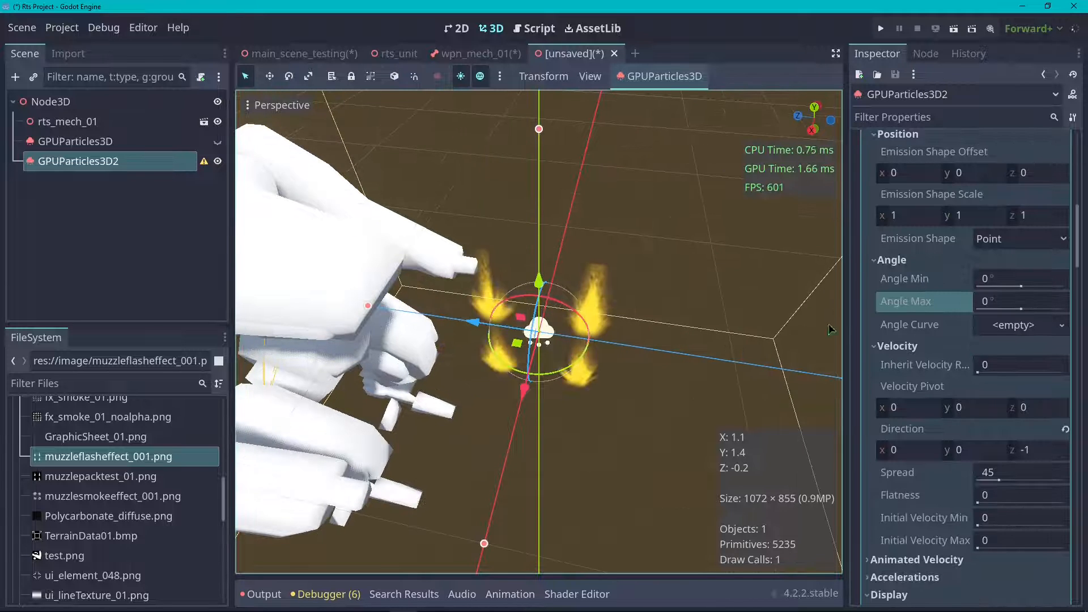
click(1019, 520)
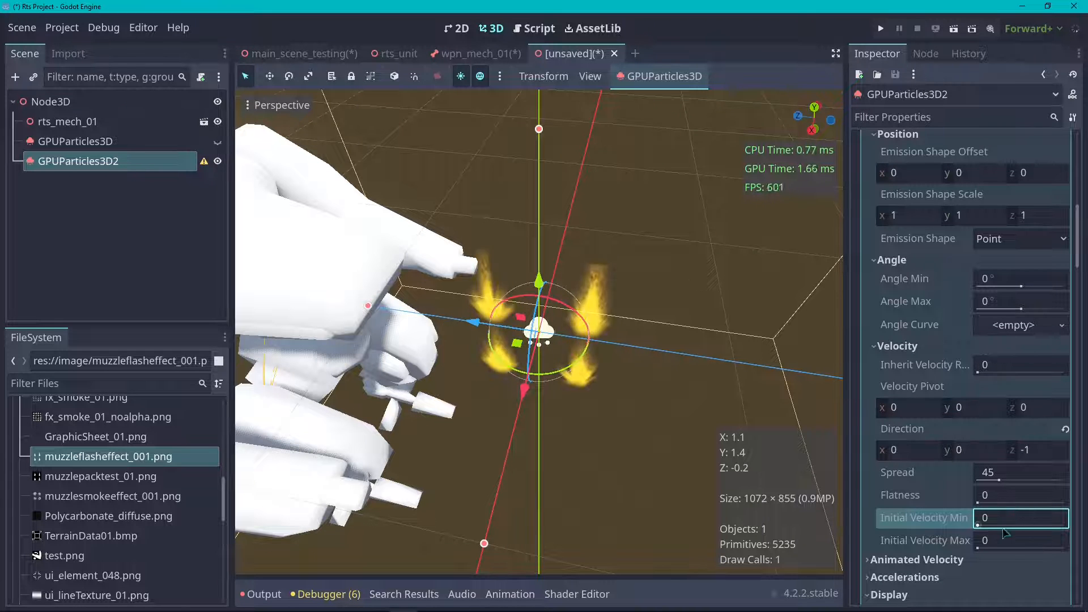
click(1007, 539)
text(1)
click(1036, 517)
key(Return)
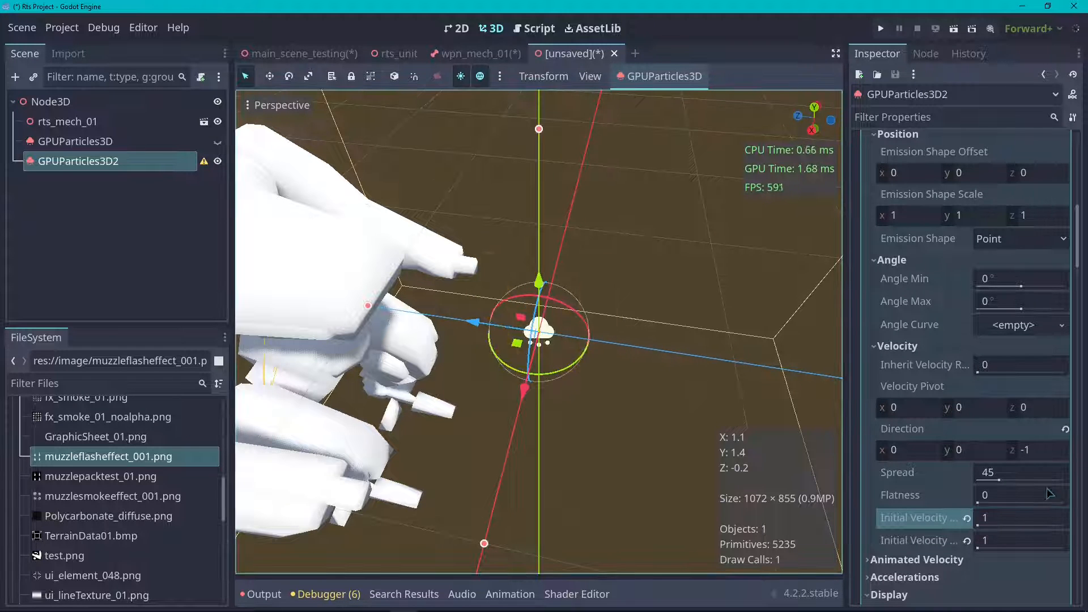
- Toggle the Rotate Y particle flag and set the process material's velocity Spread to 0
scroll(929, 413, up, 6)
click(976, 406)
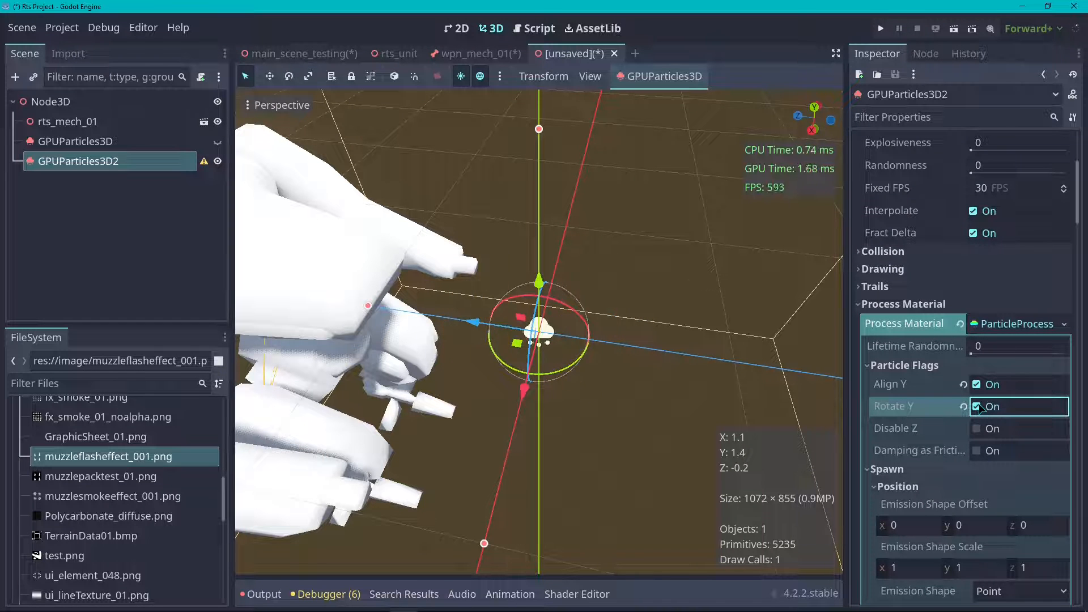
scroll(938, 392, down, 5)
scroll(914, 388, down, 4)
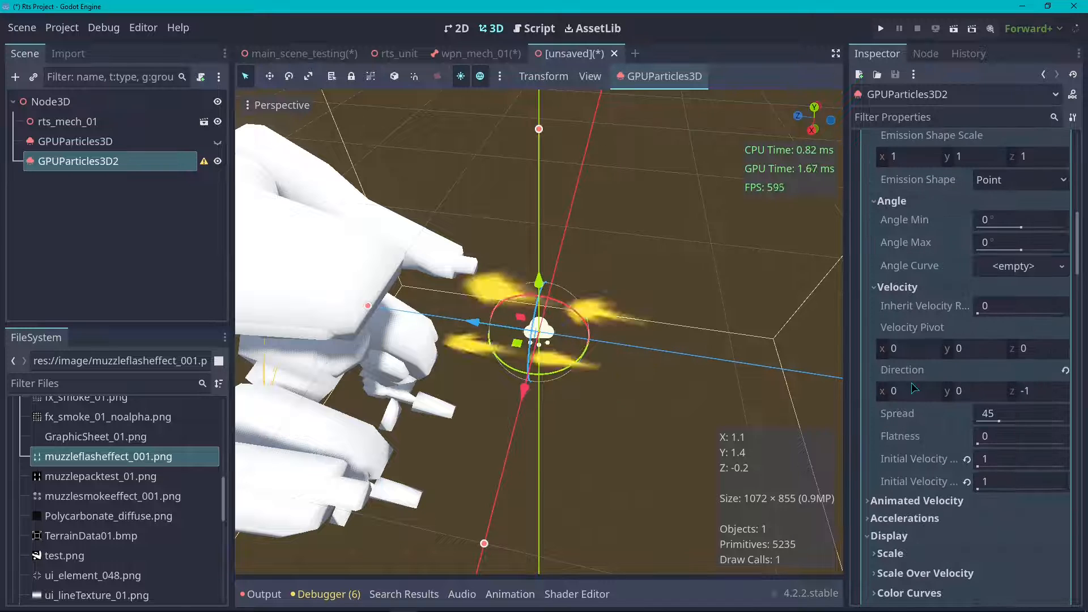
click(989, 413)
text(0)
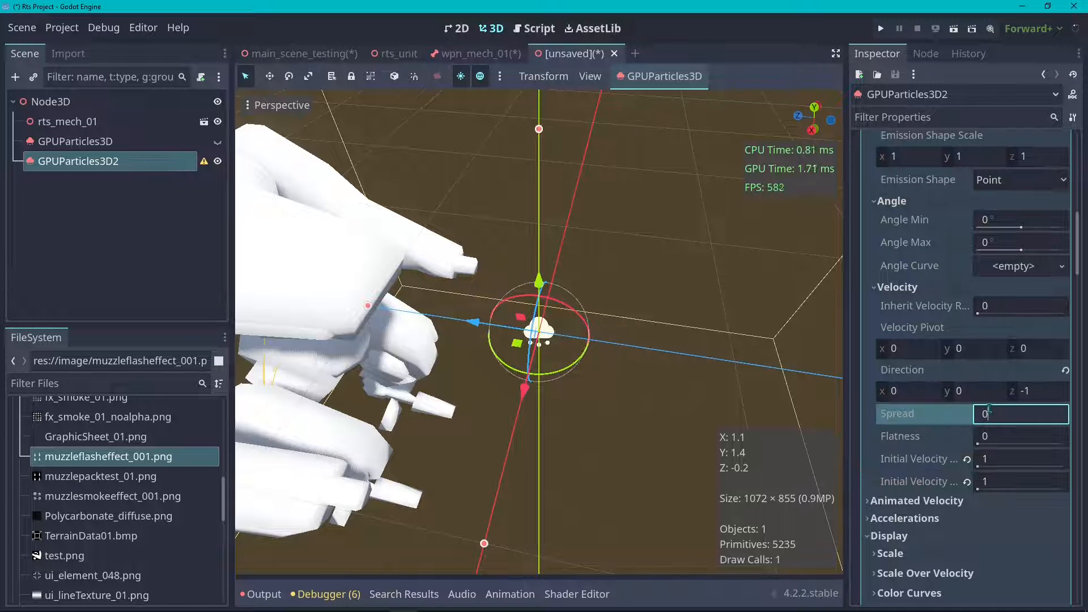
key(Return)
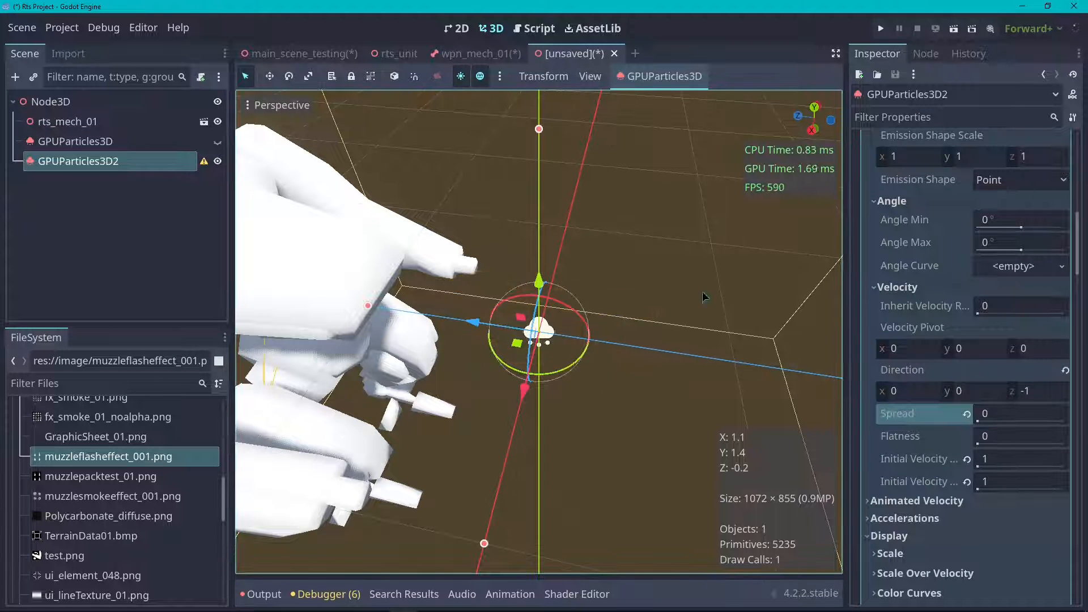
- Set the second draw pass's quad mesh size to 1 m by 1 m
scroll(871, 226, up, 2)
scroll(898, 300, down, 4)
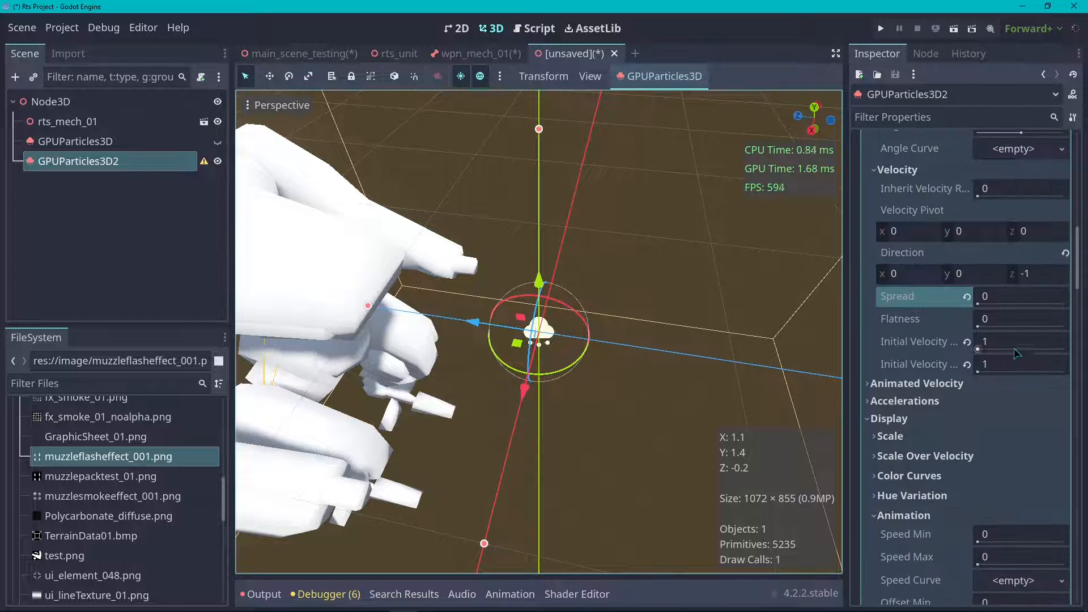
scroll(963, 318, down, 6)
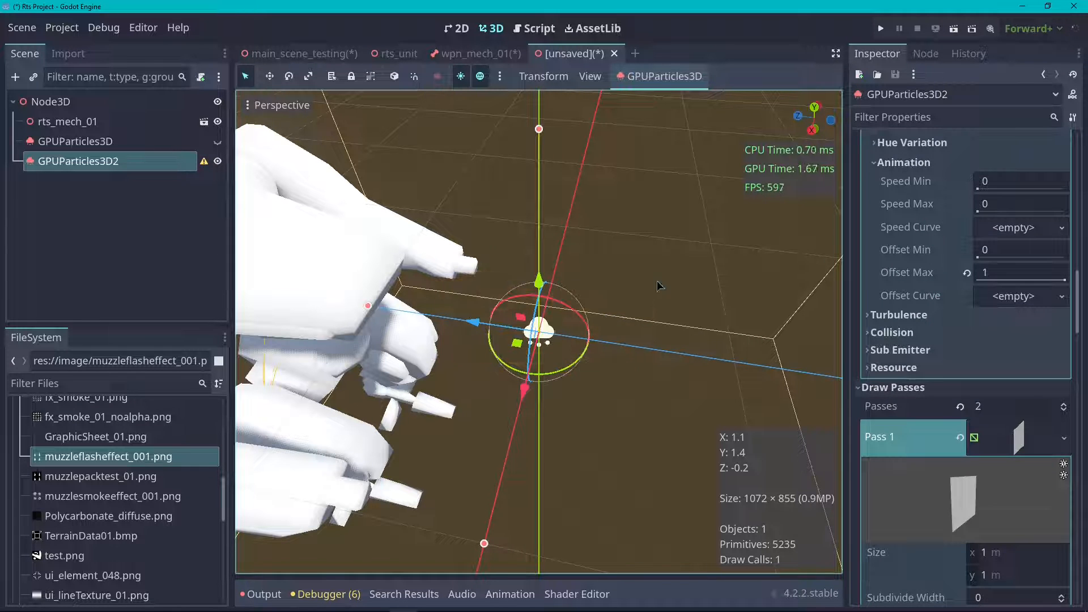
scroll(958, 445, up, 4)
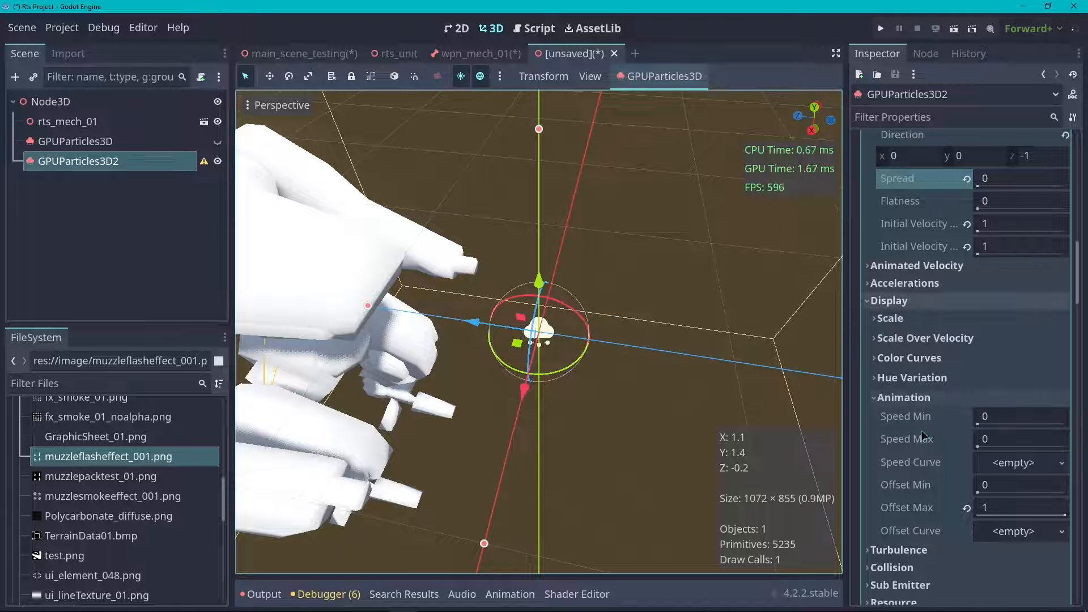
scroll(922, 401, up, 3)
scroll(916, 378, down, 6)
scroll(918, 362, down, 6)
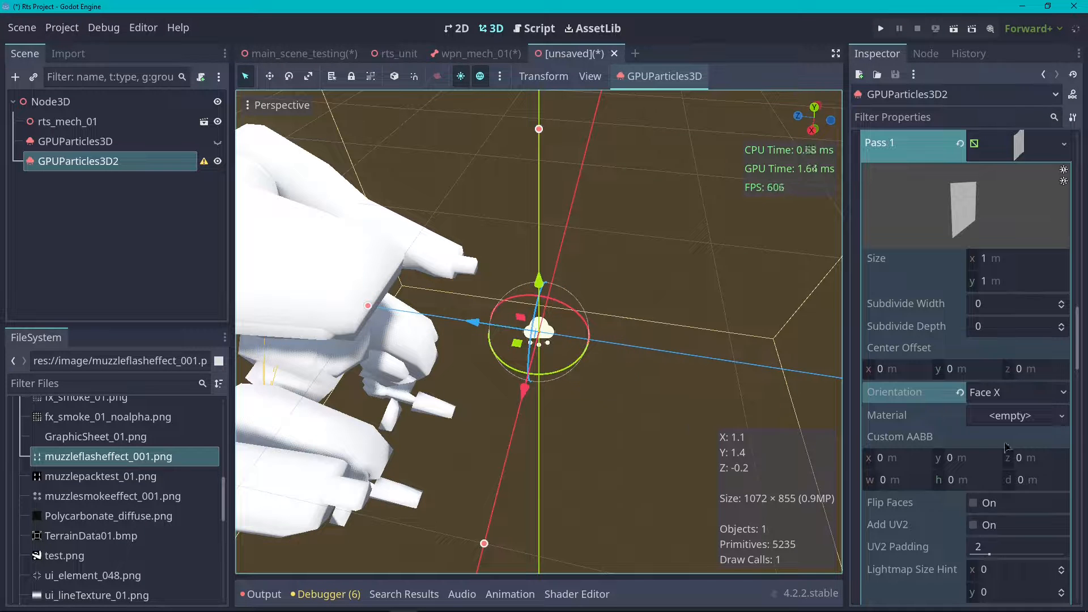
scroll(927, 283, down, 3)
scroll(927, 282, up, 3)
scroll(924, 318, down, 8)
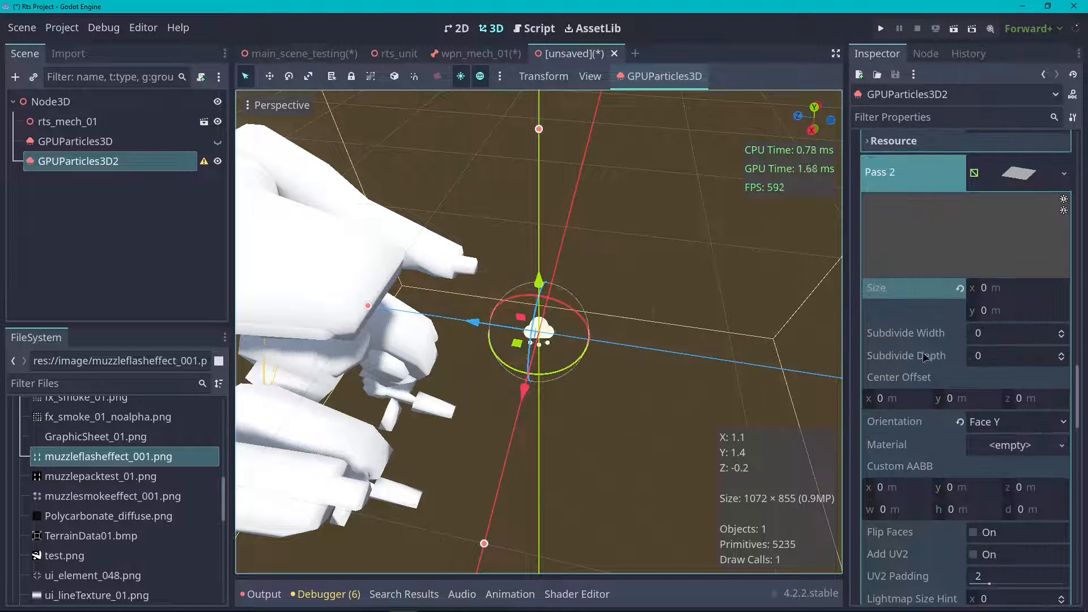
click(1017, 292)
text(1)
click(1009, 313)
text(1)
key(Return)
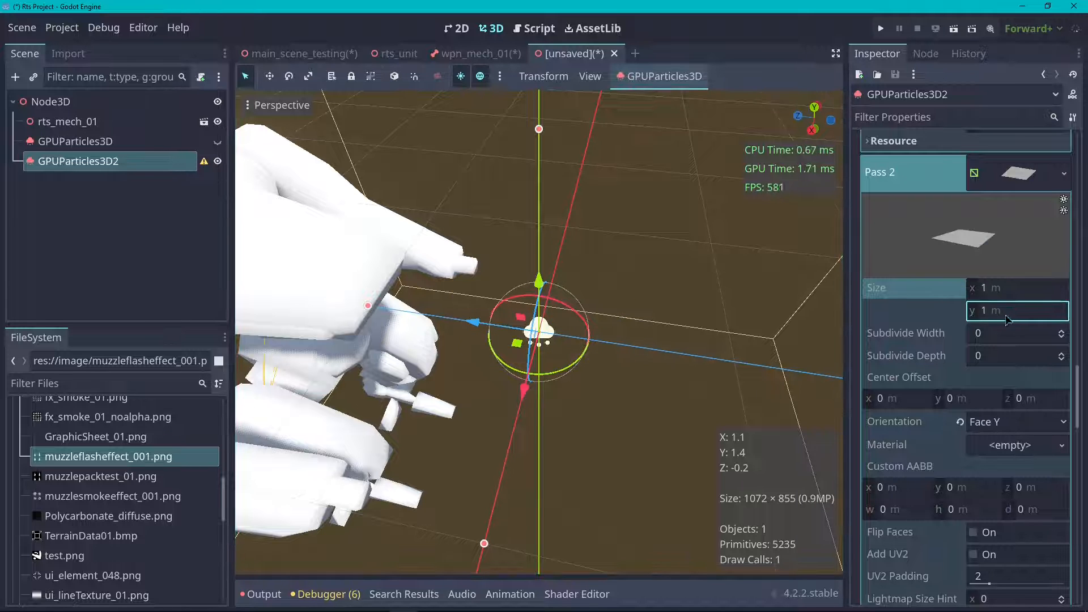
- Set the second draw pass's quad orientation to Face Z and check the flash from another angle
drag(816, 125, 788, 122)
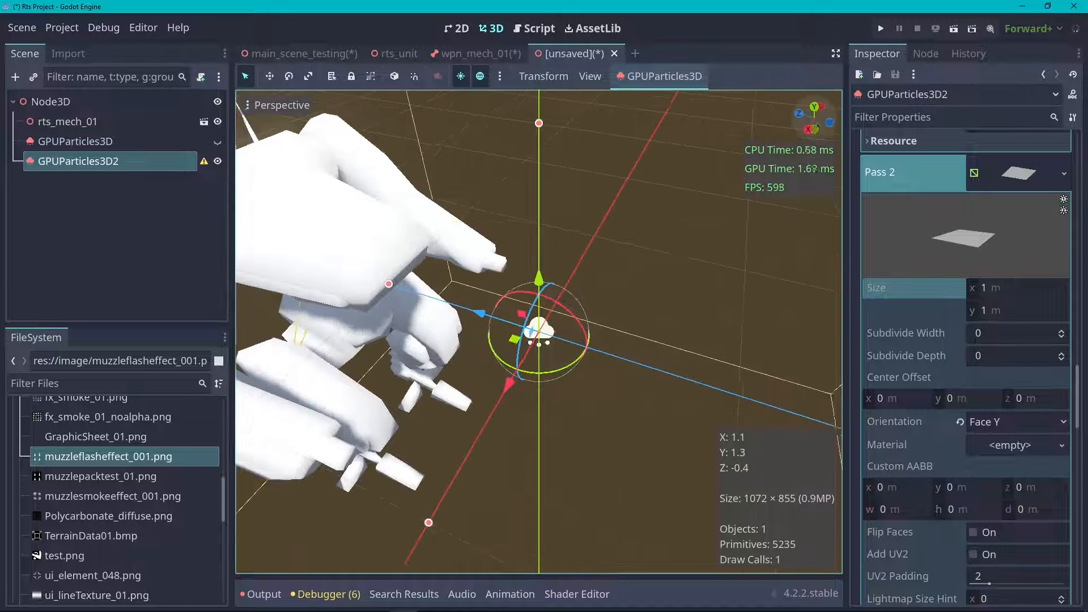
click(996, 432)
click(1004, 486)
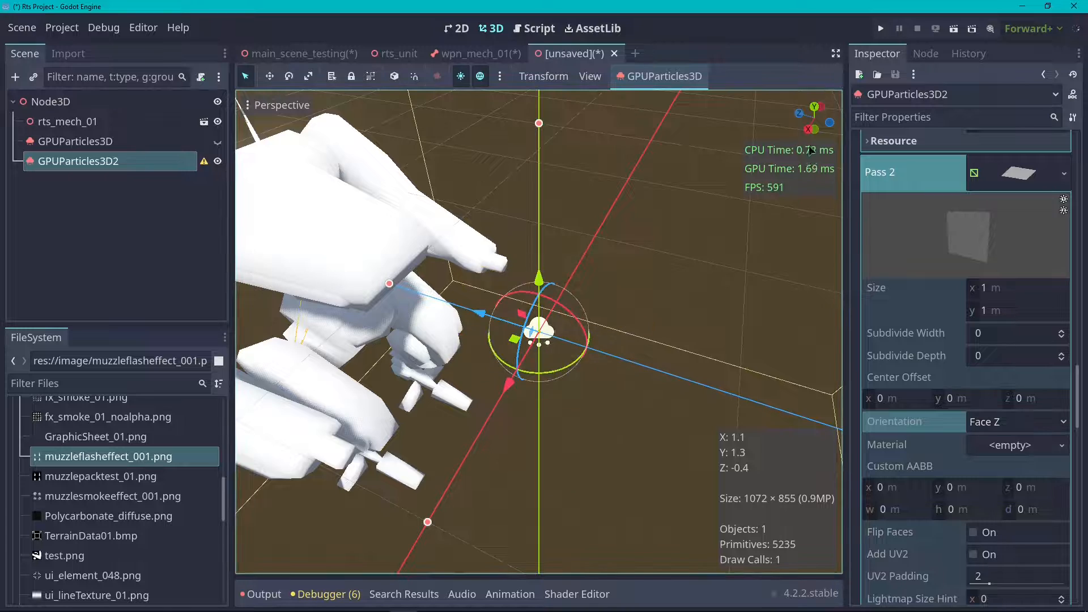
drag(814, 120, 824, 170)
middle_drag(243, 482, 252, 457)
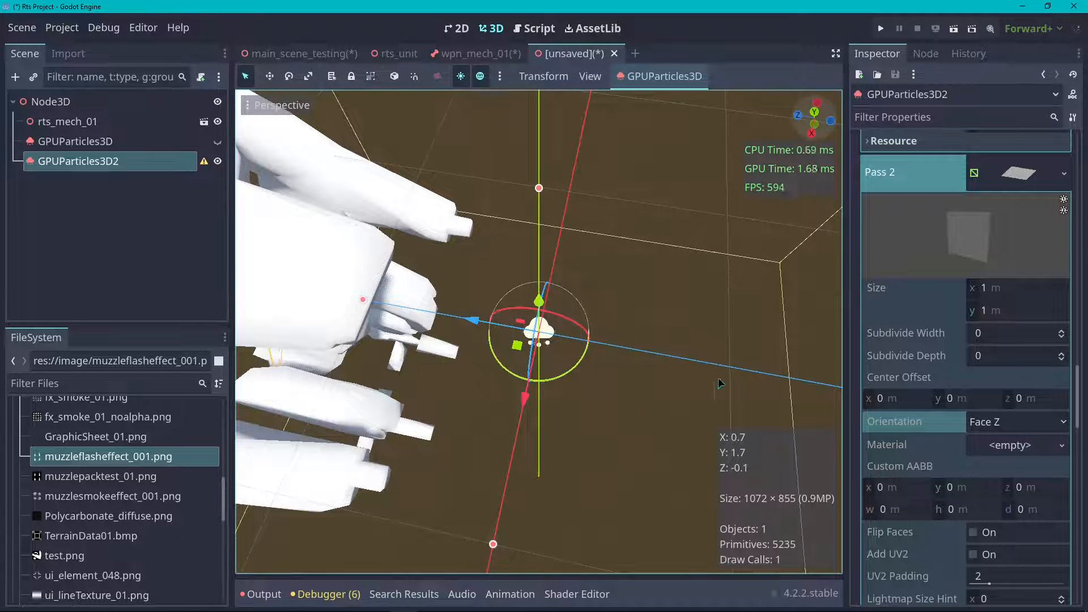
- Move the particle emitter beside the mech's gun arm and align its height and depth with the barrel tip
scroll(621, 297, down, 7)
scroll(644, 299, up, 6)
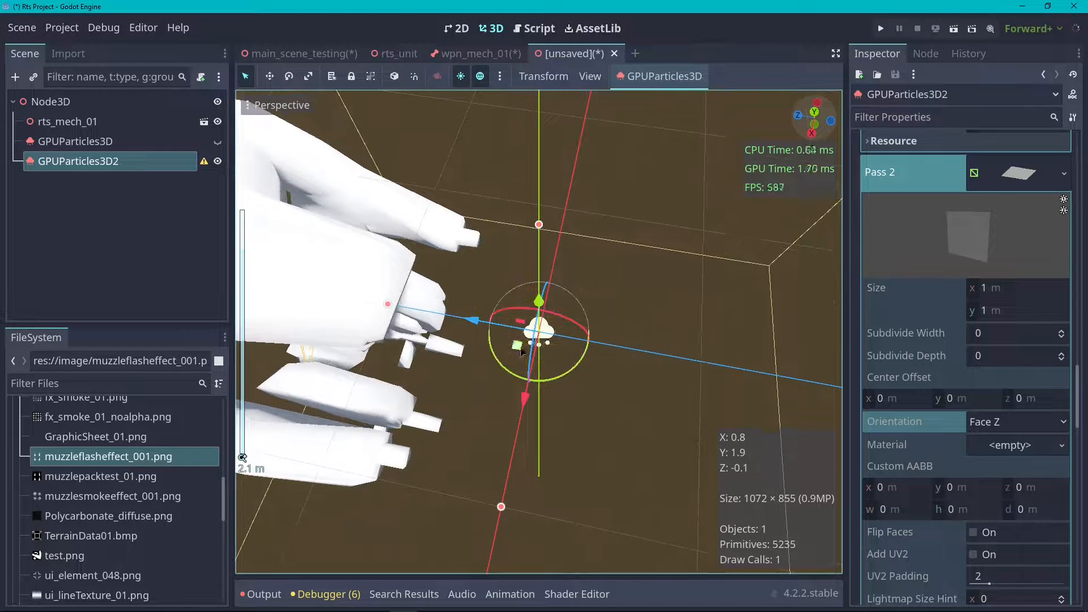
scroll(893, 376, up, 5)
scroll(914, 467, up, 1)
scroll(945, 357, down, 4)
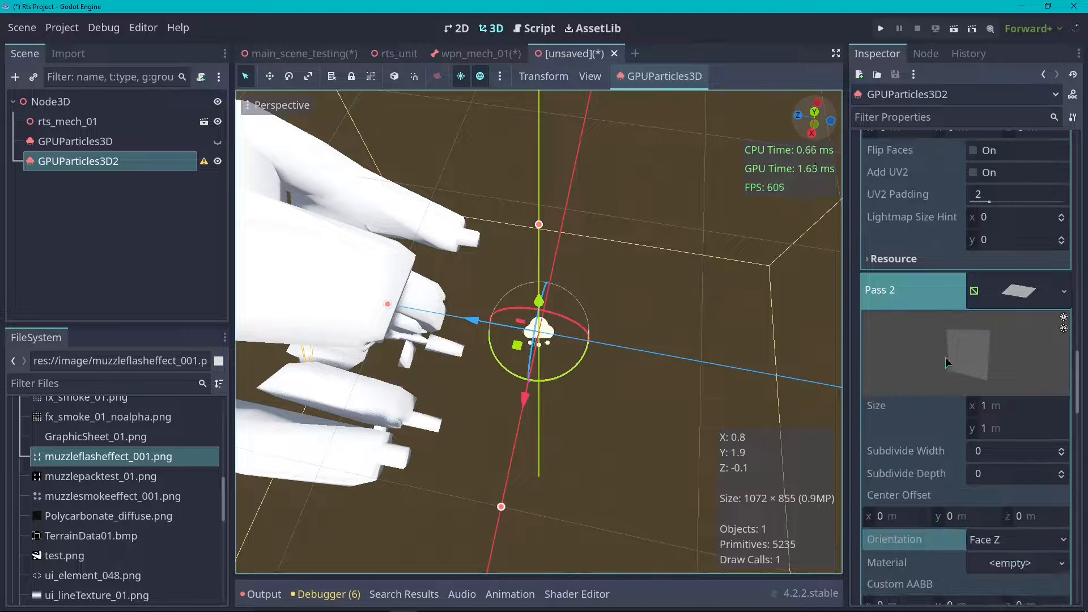
drag(520, 349, 461, 255)
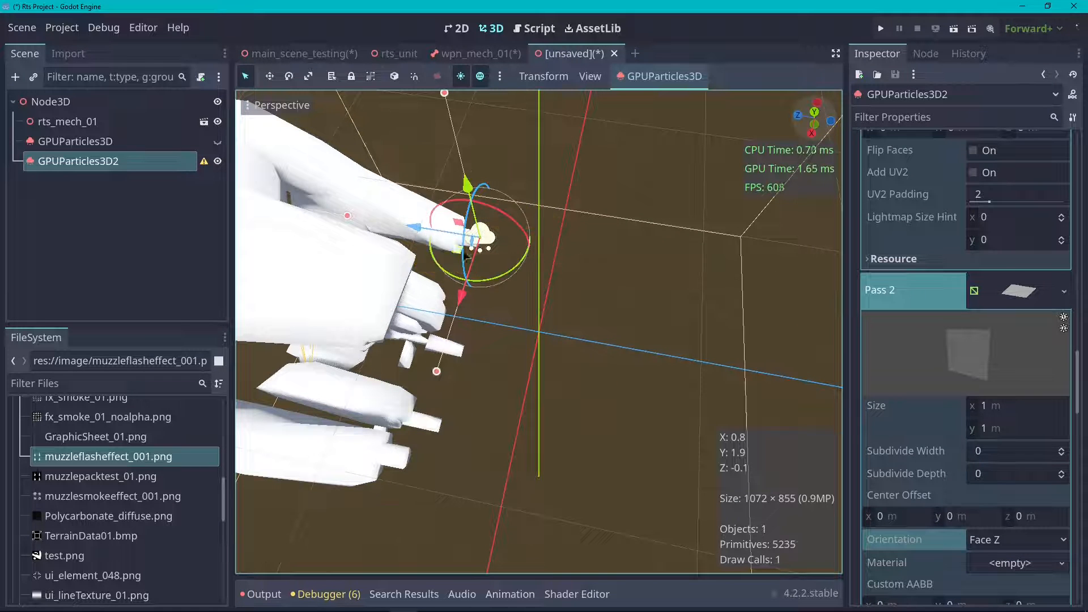
click(813, 132)
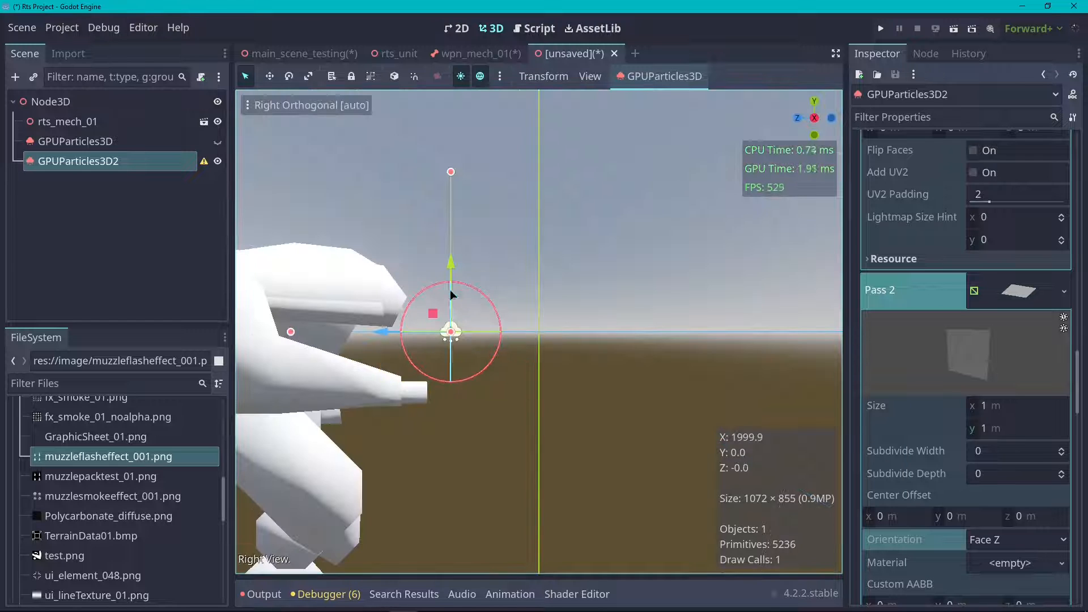
drag(455, 273, 455, 339)
drag(390, 399, 375, 399)
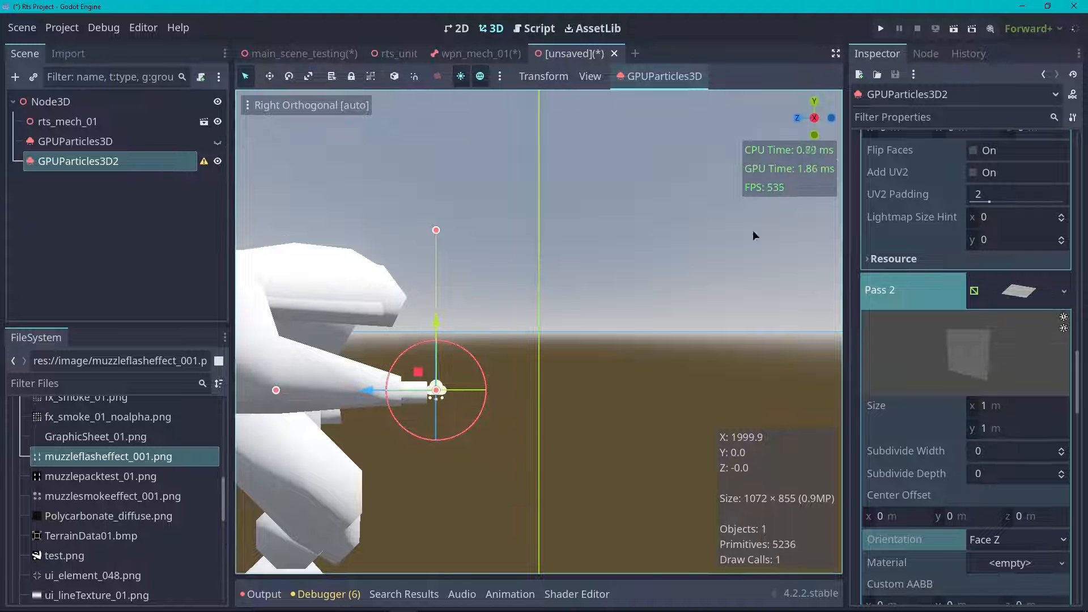
- Set the override material's billboard mode to Particle Billboard
middle_drag(753, 230, 715, 234)
scroll(715, 230, down, 2)
scroll(623, 222, up, 1)
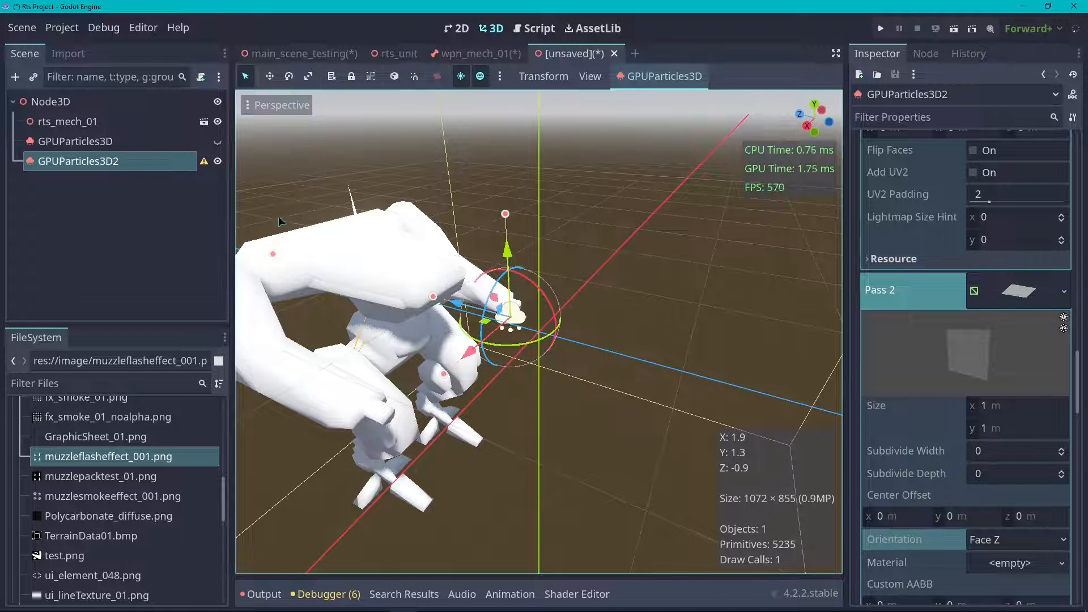
scroll(876, 227, down, 5)
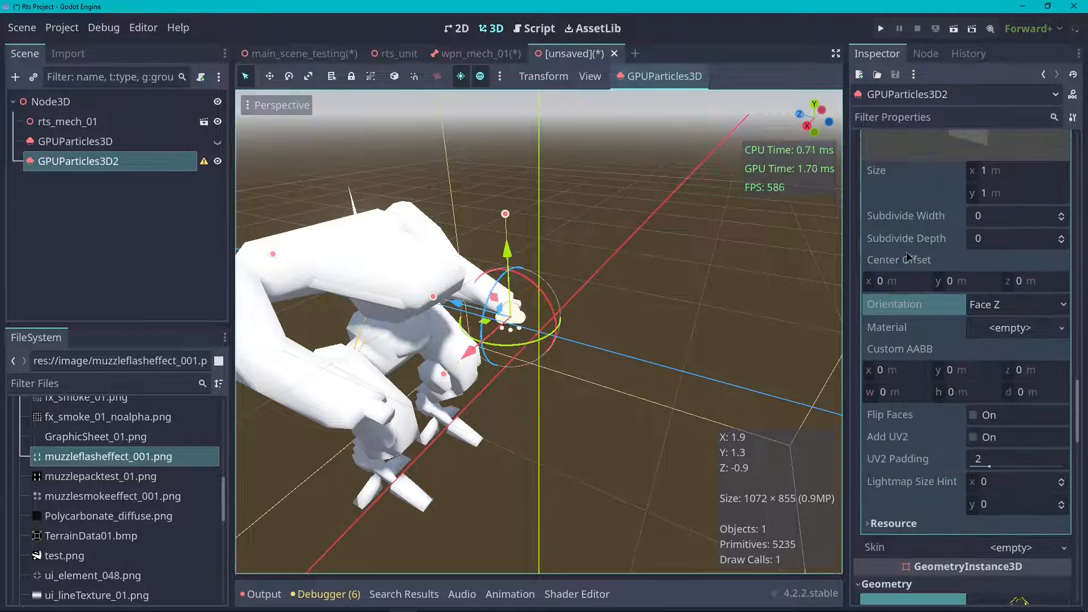
scroll(991, 346, down, 12)
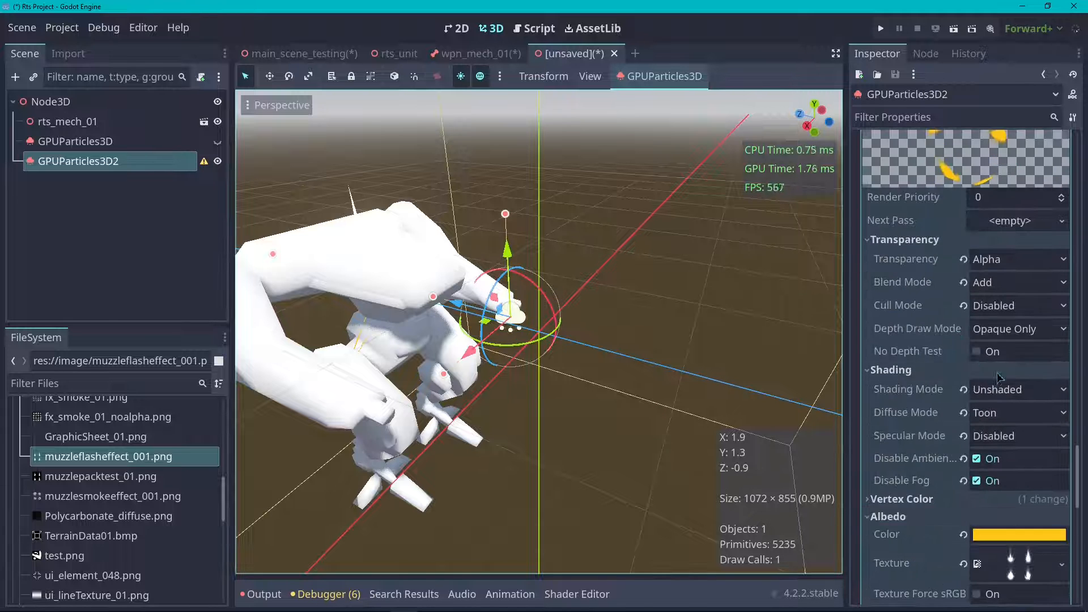
scroll(876, 225, up, 5)
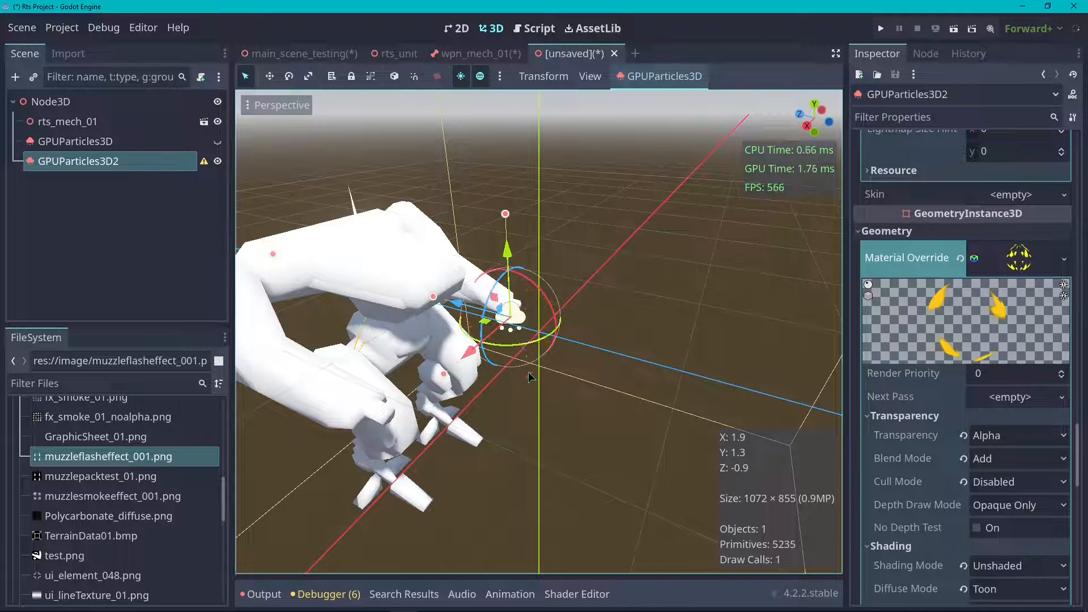
scroll(935, 274, down, 14)
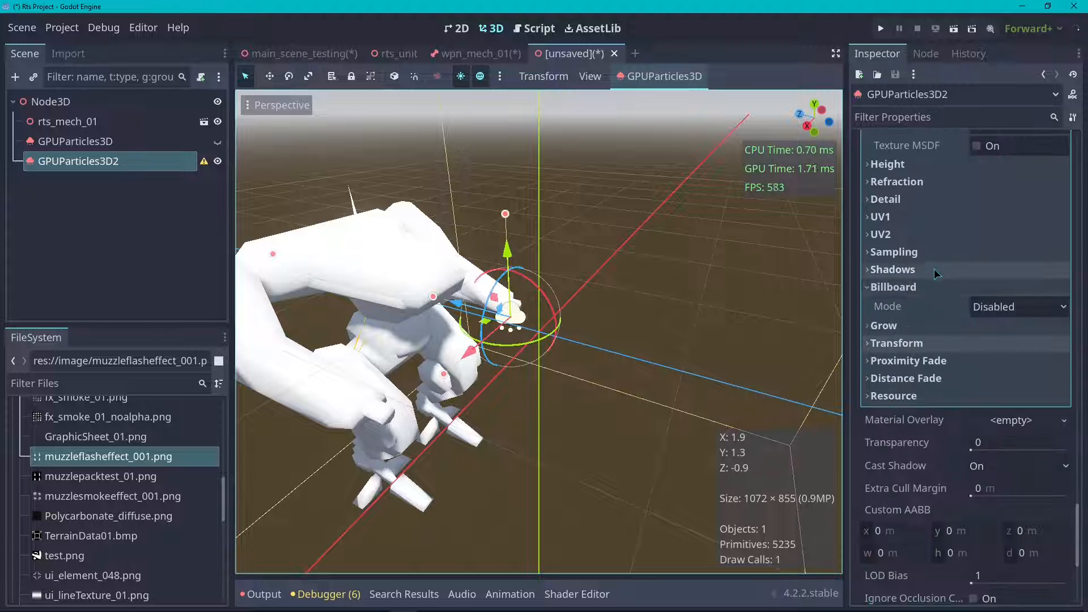
scroll(935, 273, up, 5)
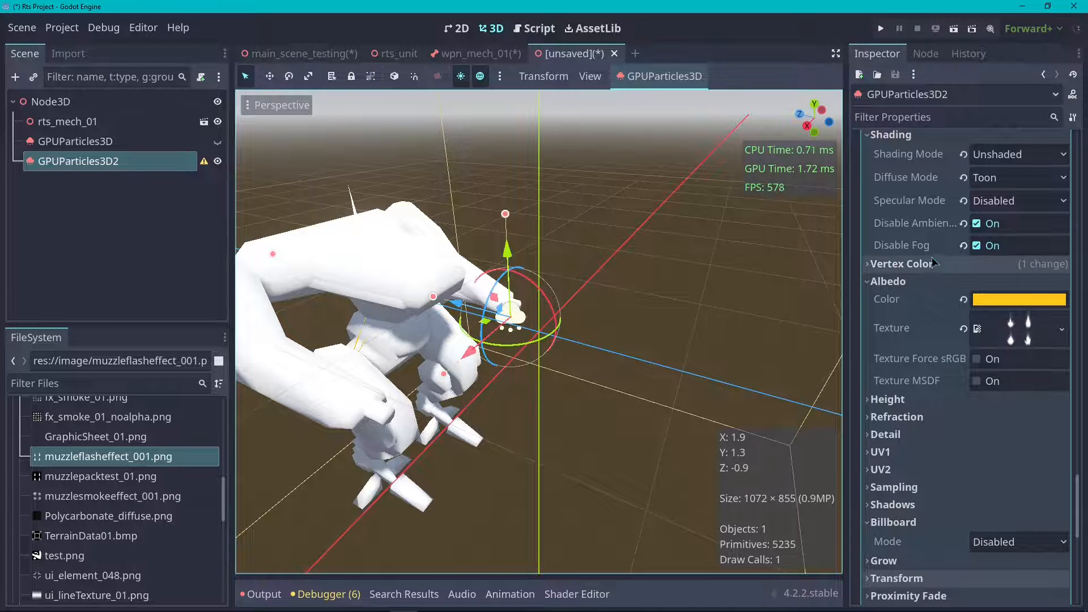
click(1017, 542)
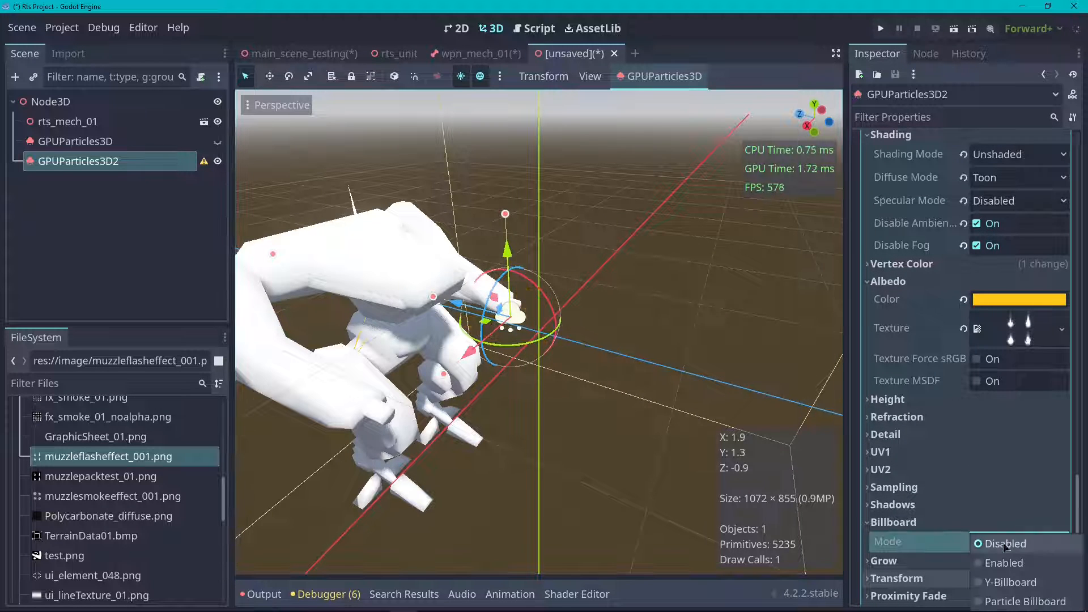
click(1012, 601)
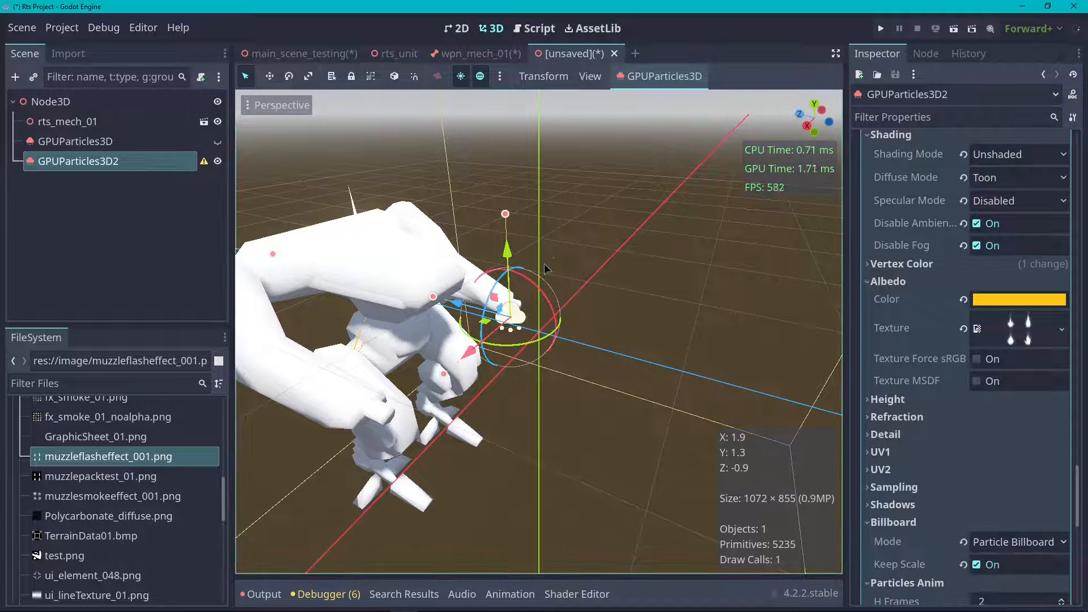
- Shift the particle emitter along the X axis, using the top view to center it on the gun barrel
scroll(478, 295, down, 3)
scroll(470, 354, up, 8)
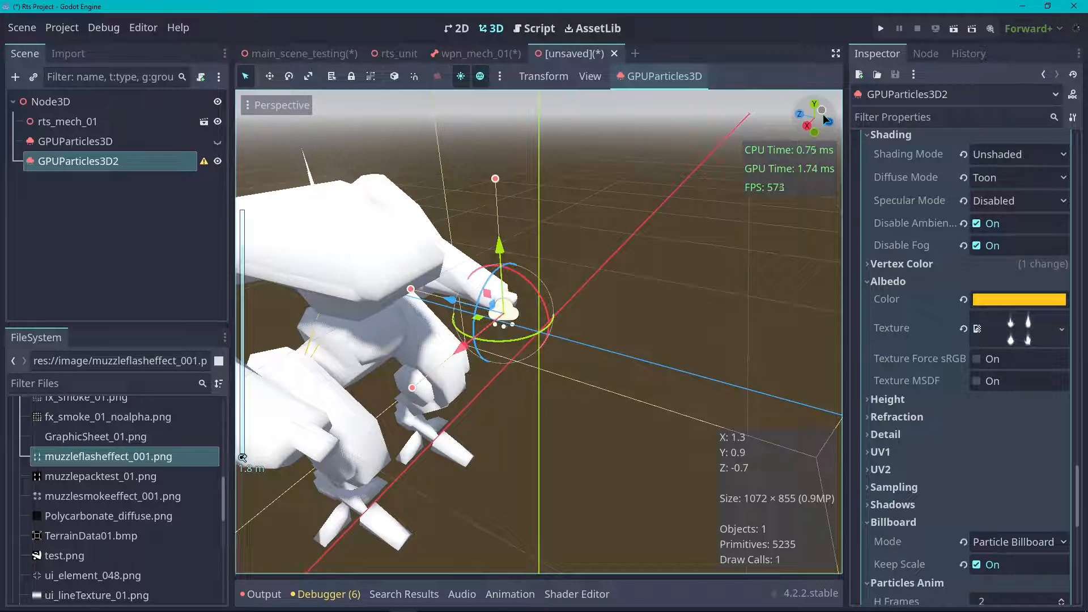
drag(827, 120, 678, 288)
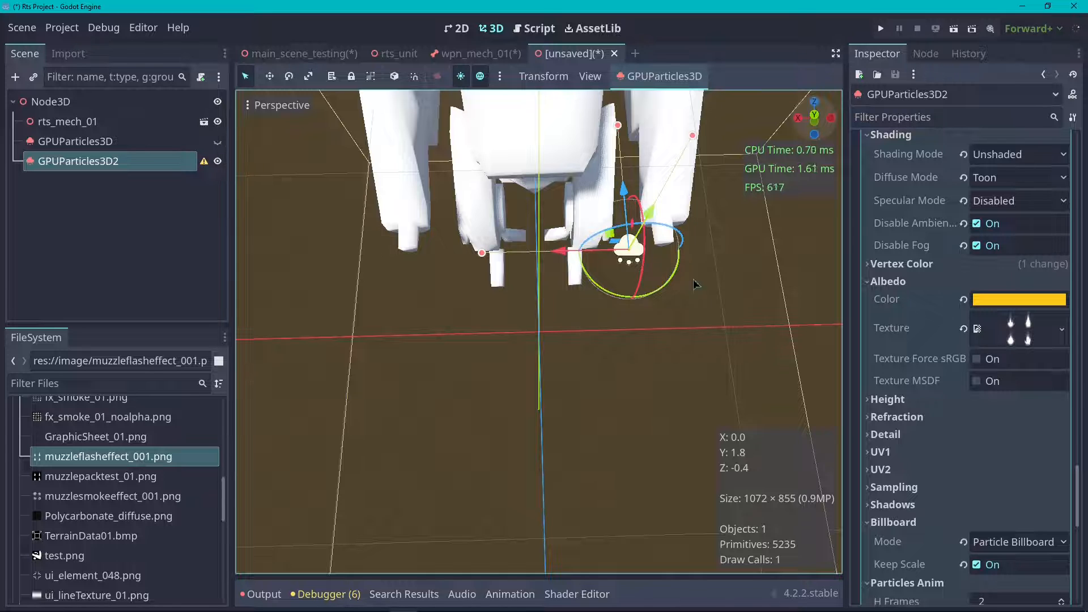
drag(560, 252, 590, 250)
key(KP_7)
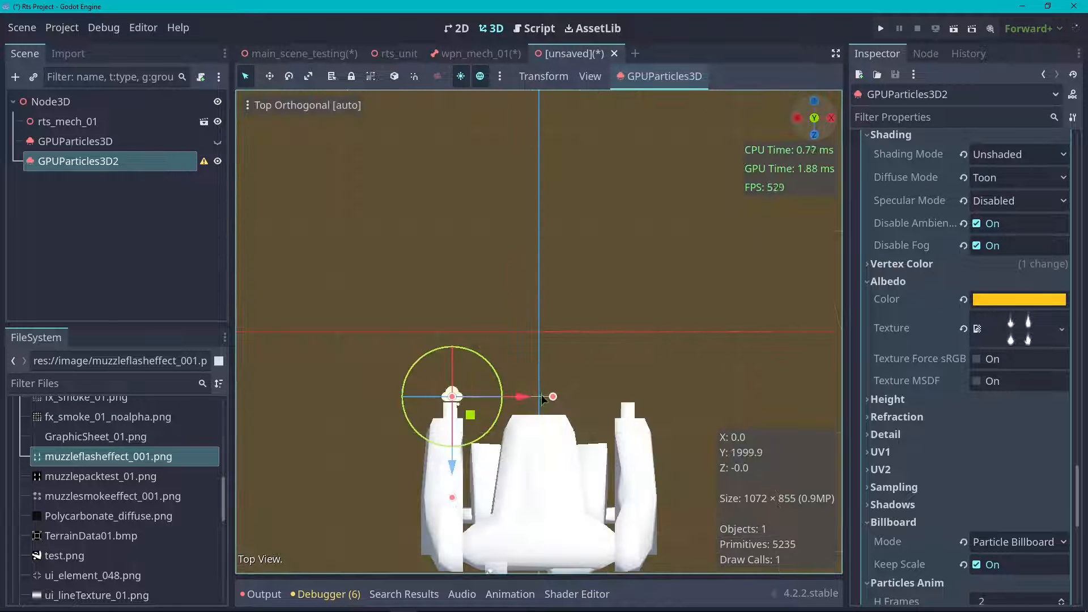
drag(529, 400, 527, 401)
middle_drag(736, 239, 694, 132)
- Duplicate the muzzle flash particle node GPUParticles3D2 and expand the copy's Geometry settings
right_click(88, 171)
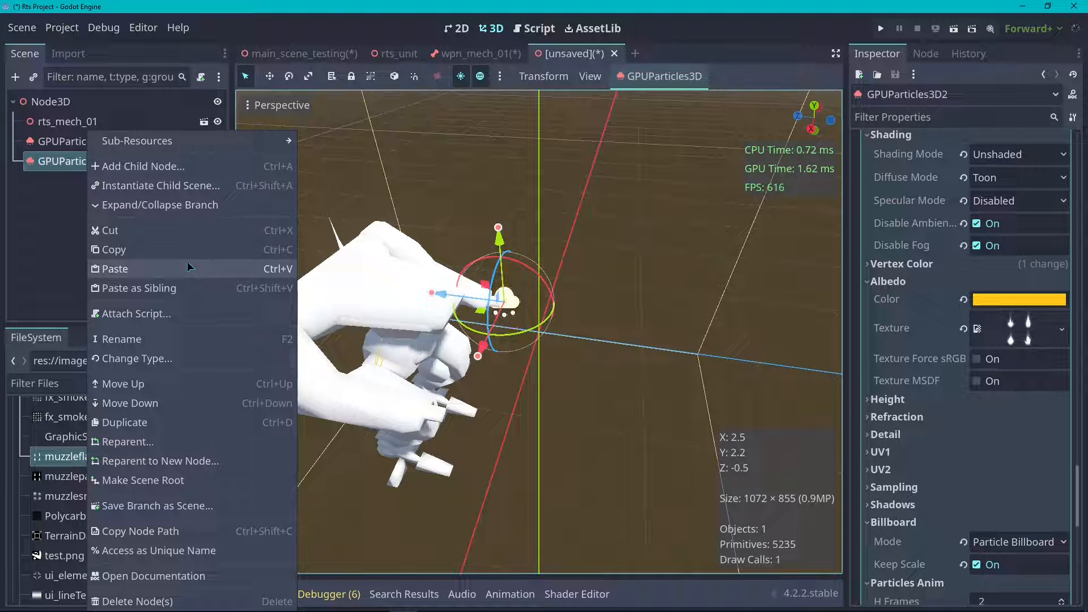
click(170, 423)
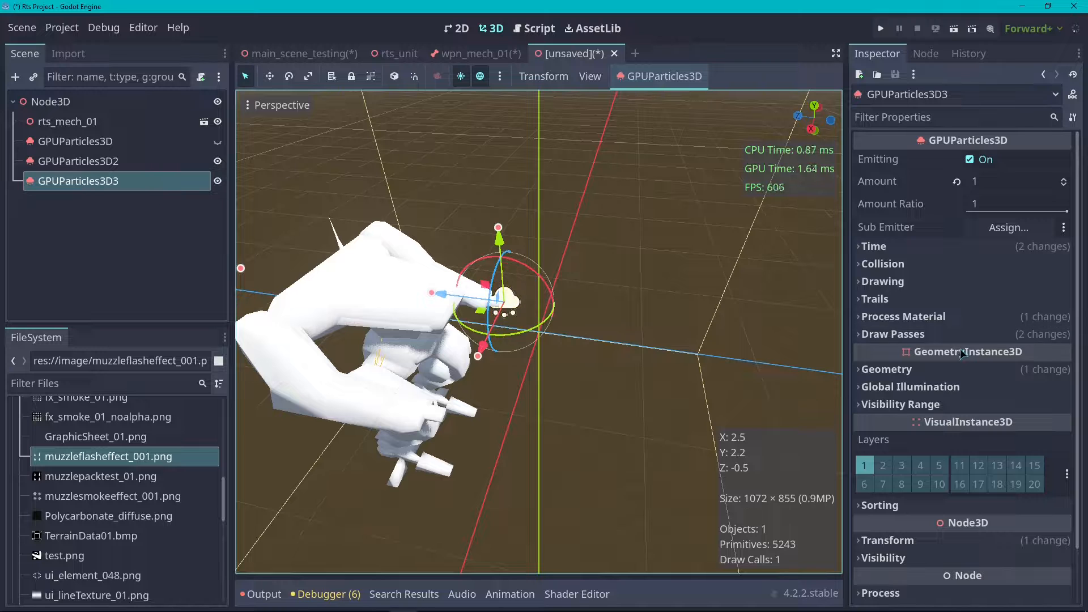
click(887, 367)
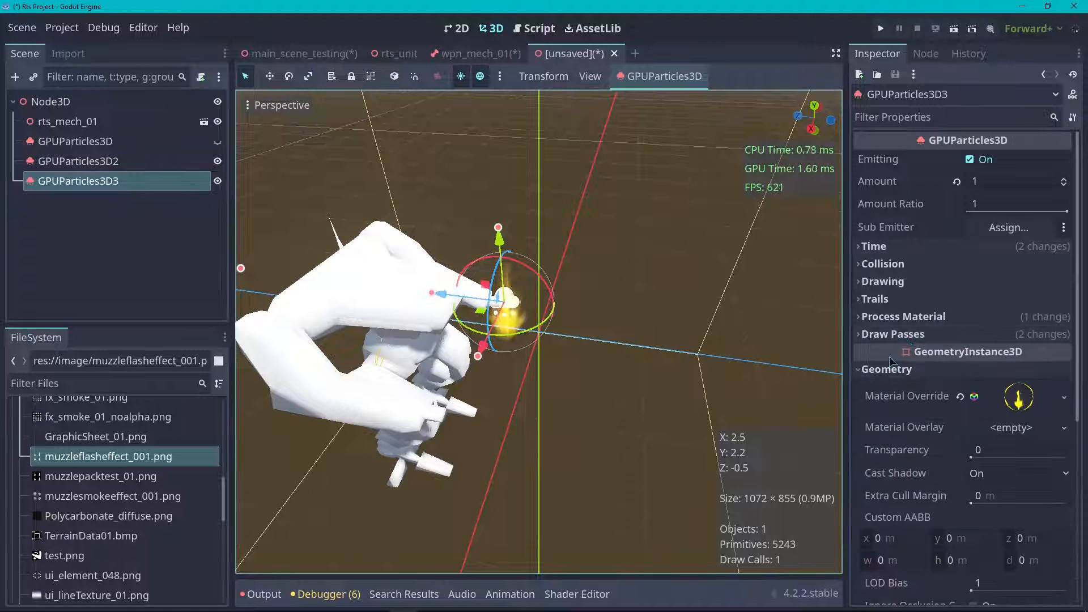
- Make the duplicated emitter's override material unique recursively, including its StandardMaterial3D and muzzleflasheffect_001.png texture
click(1064, 397)
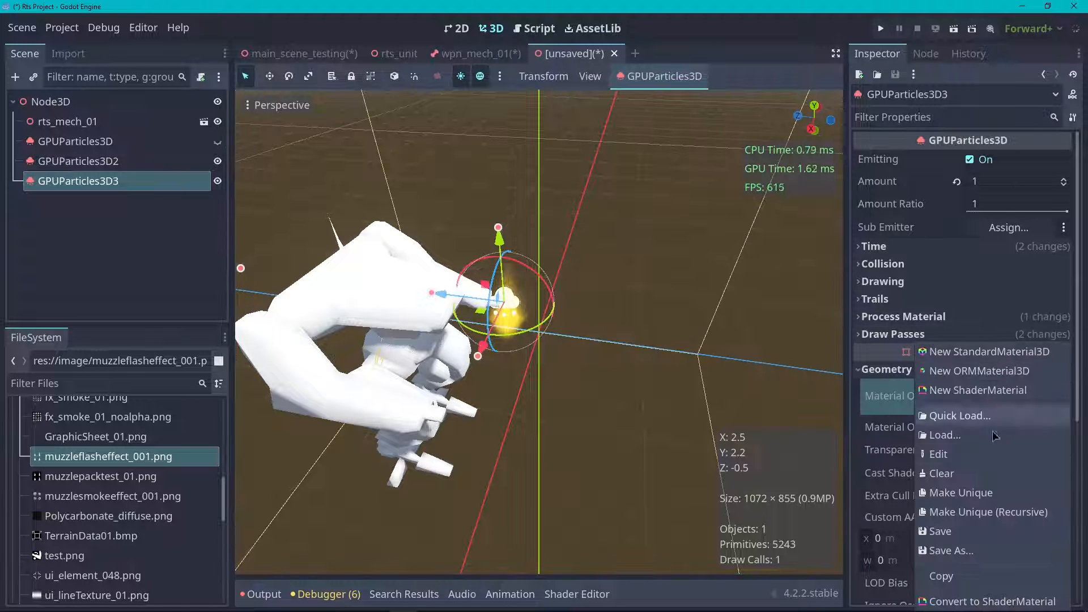
click(1006, 513)
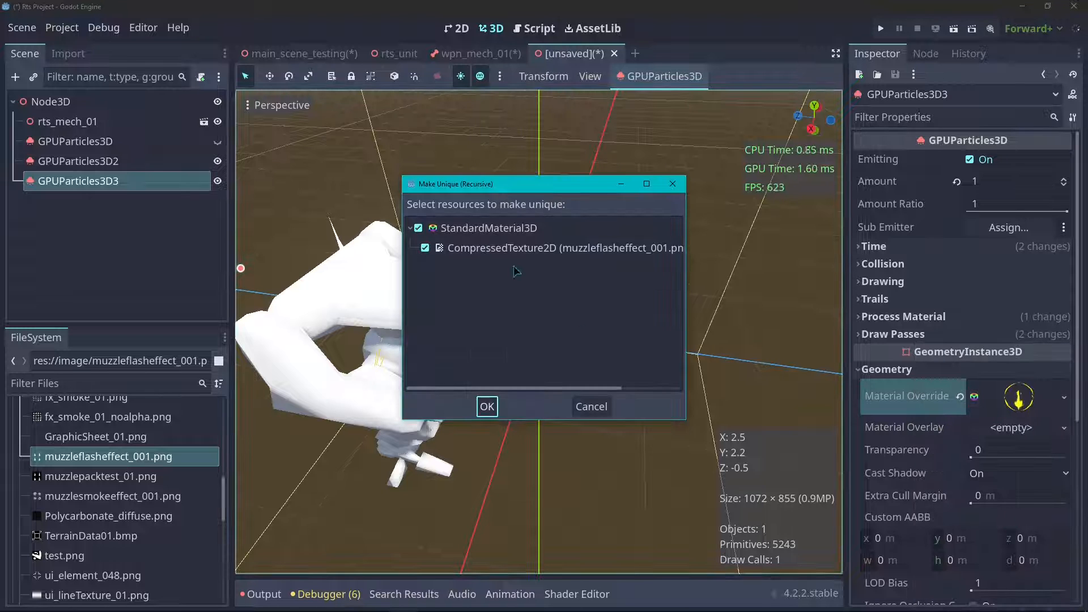
click(487, 407)
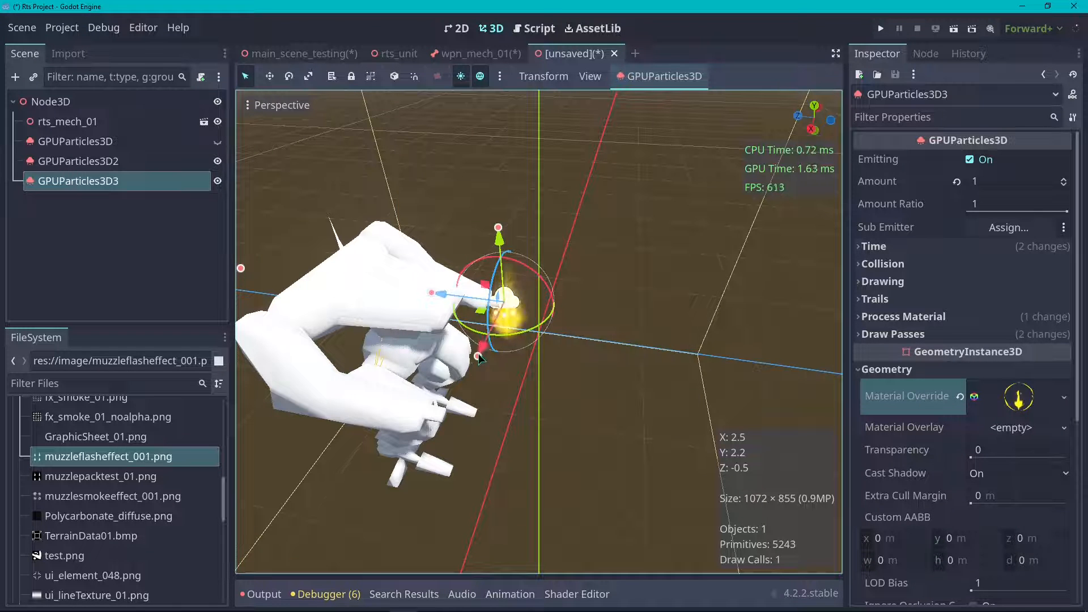
- Move the duplicated particle emitter along the X axis to the mech's other gun barrel
drag(479, 358, 496, 426)
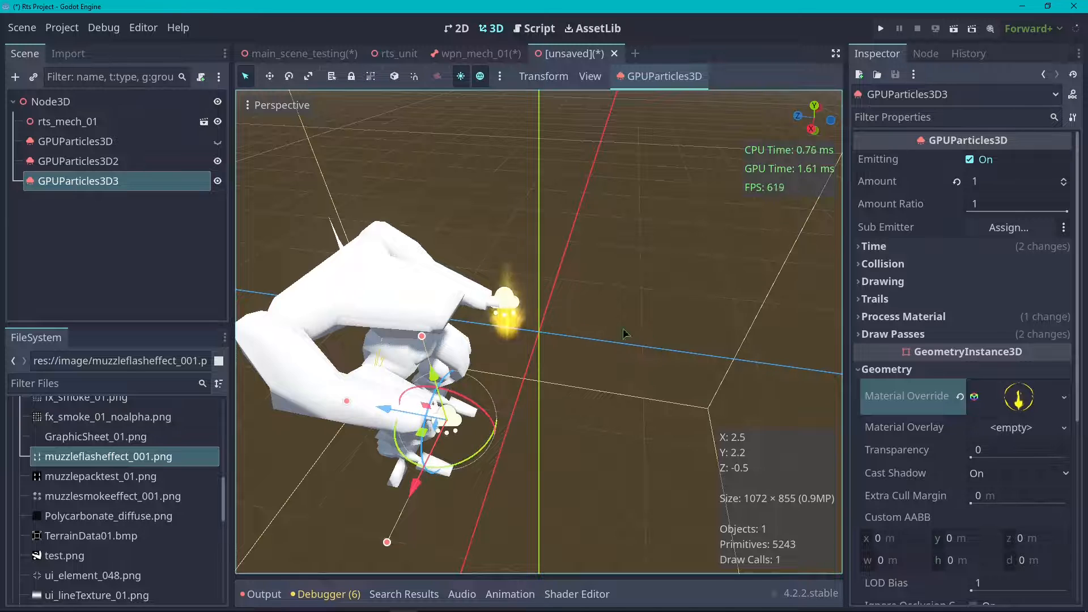
scroll(610, 480, up, 4)
scroll(598, 283, down, 4)
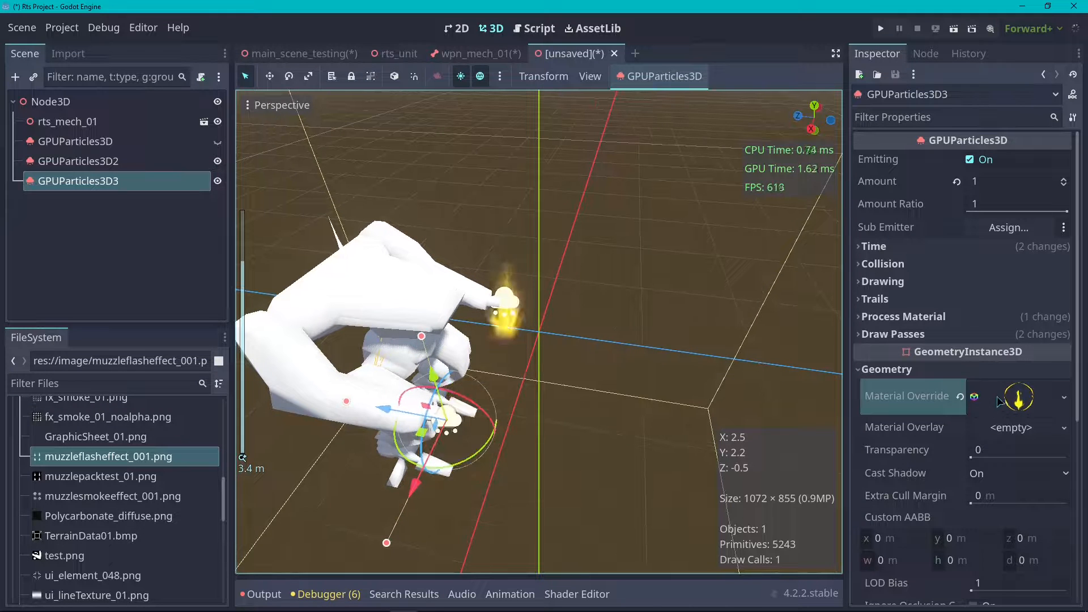
- Expand the Material Override of GPUParticles3D3 and convert it to a ShaderMaterial
click(1029, 401)
scroll(917, 381, down, 10)
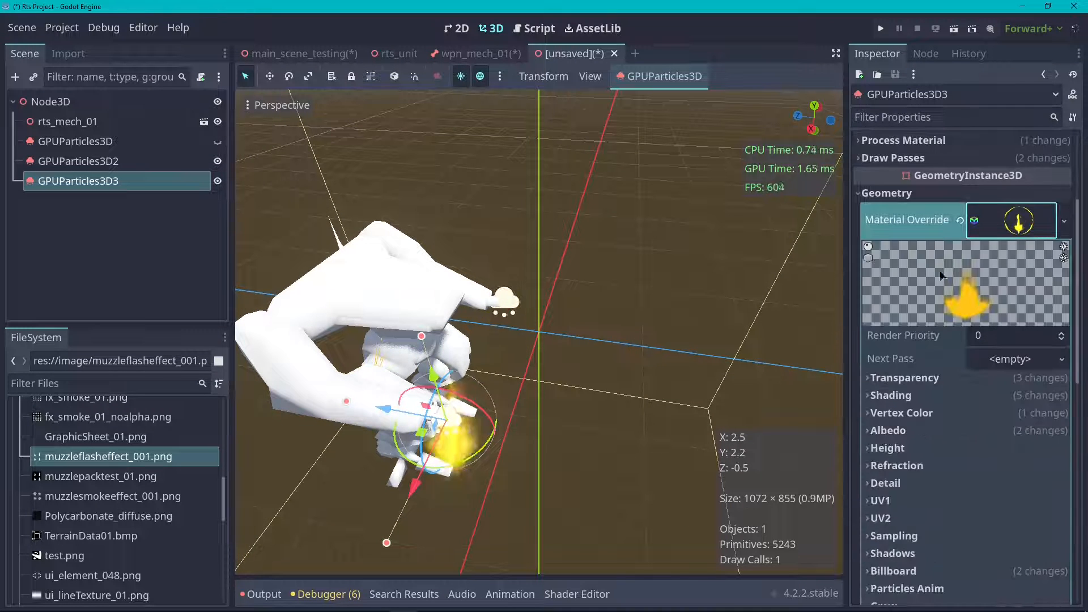
scroll(918, 381, up, 5)
scroll(952, 447, down, 2)
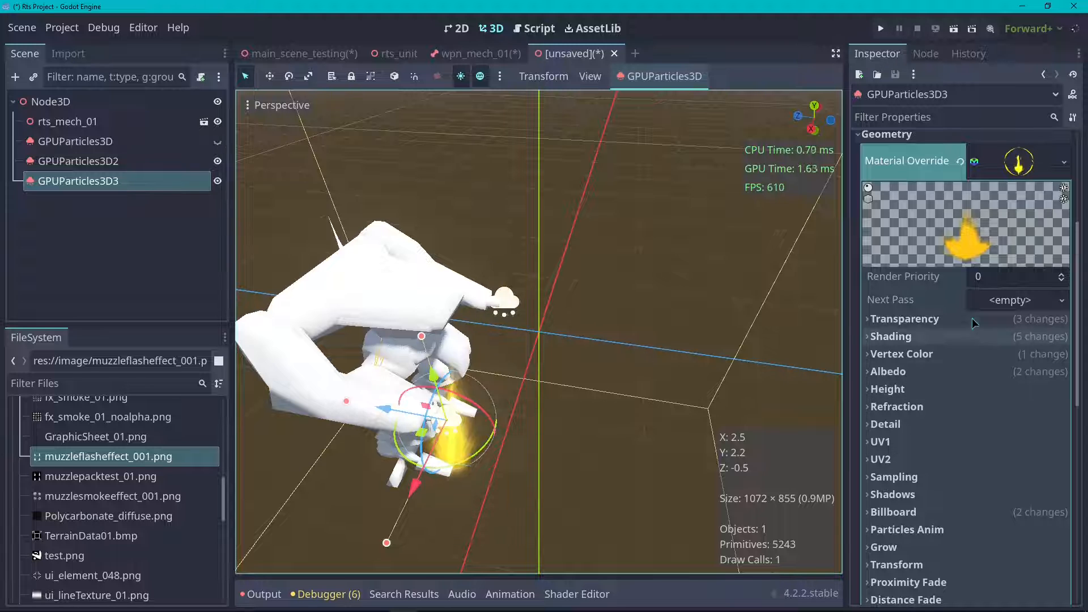
scroll(1014, 339, up, 8)
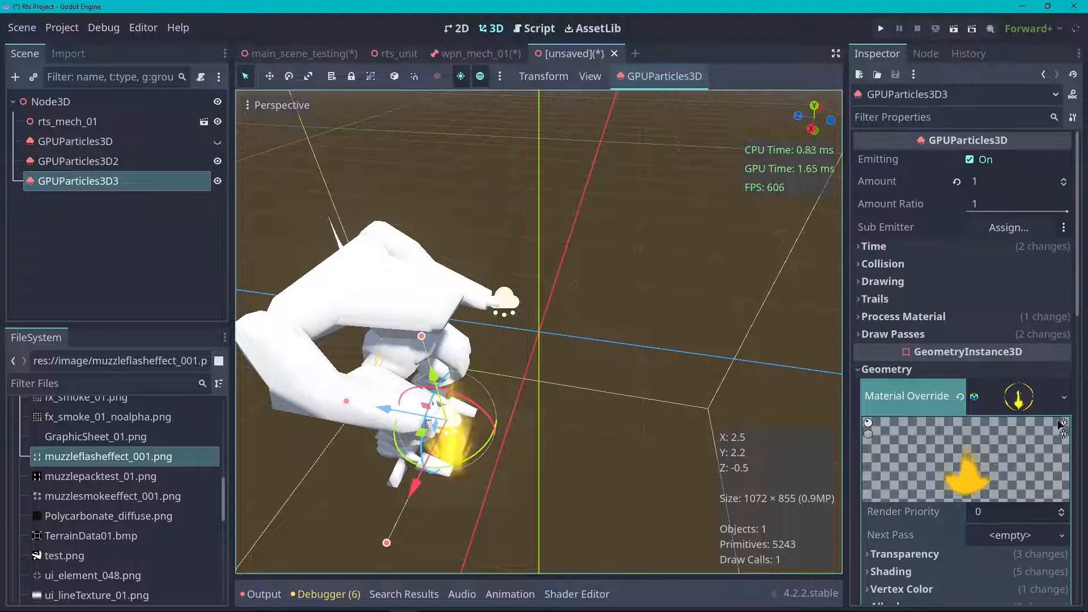
click(1065, 400)
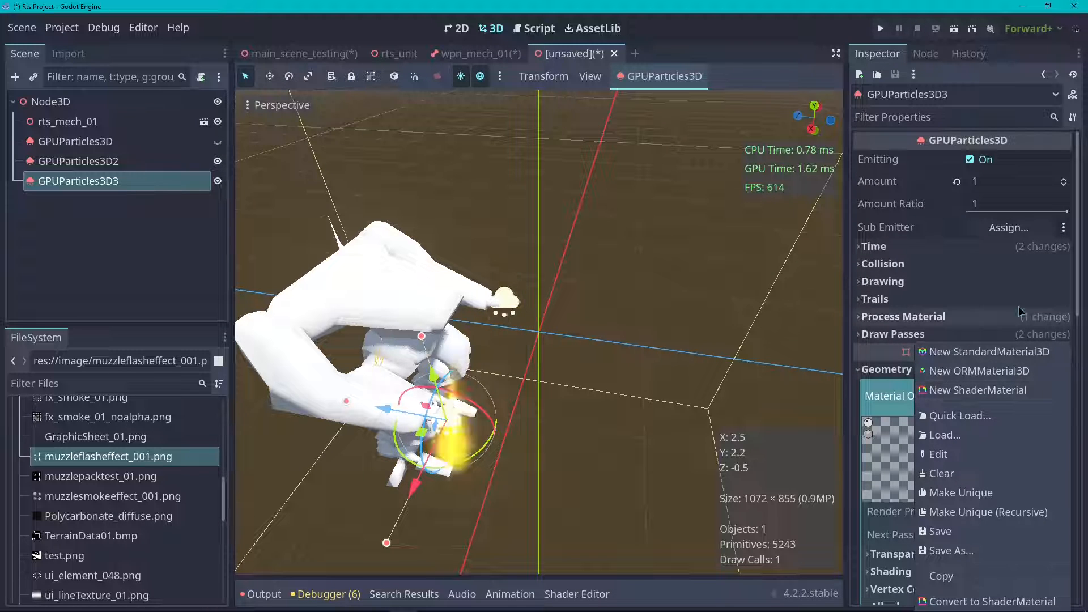
click(992, 601)
scroll(1019, 383, down, 3)
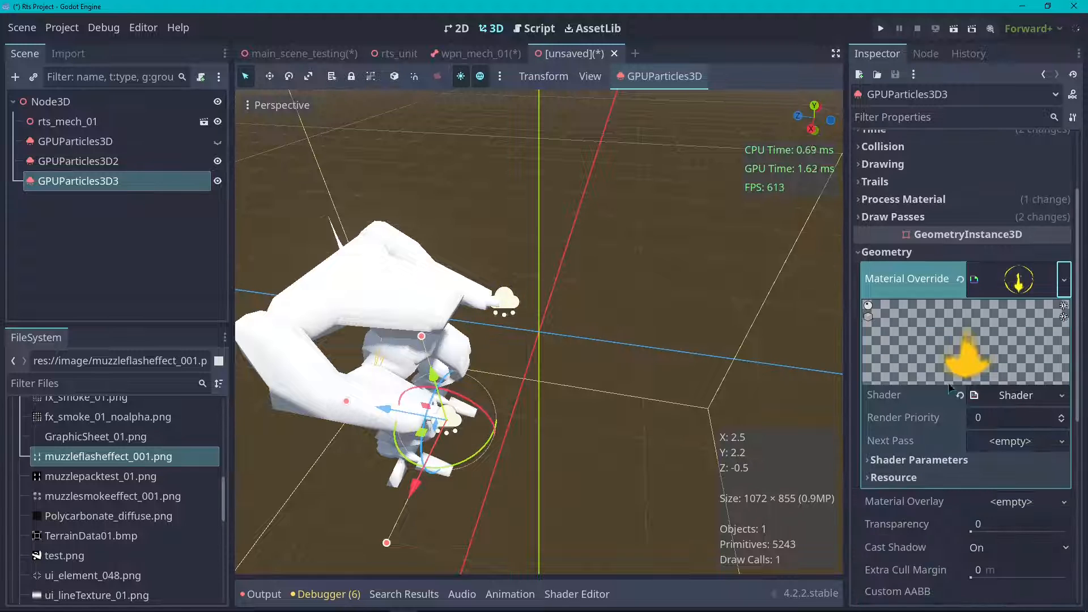
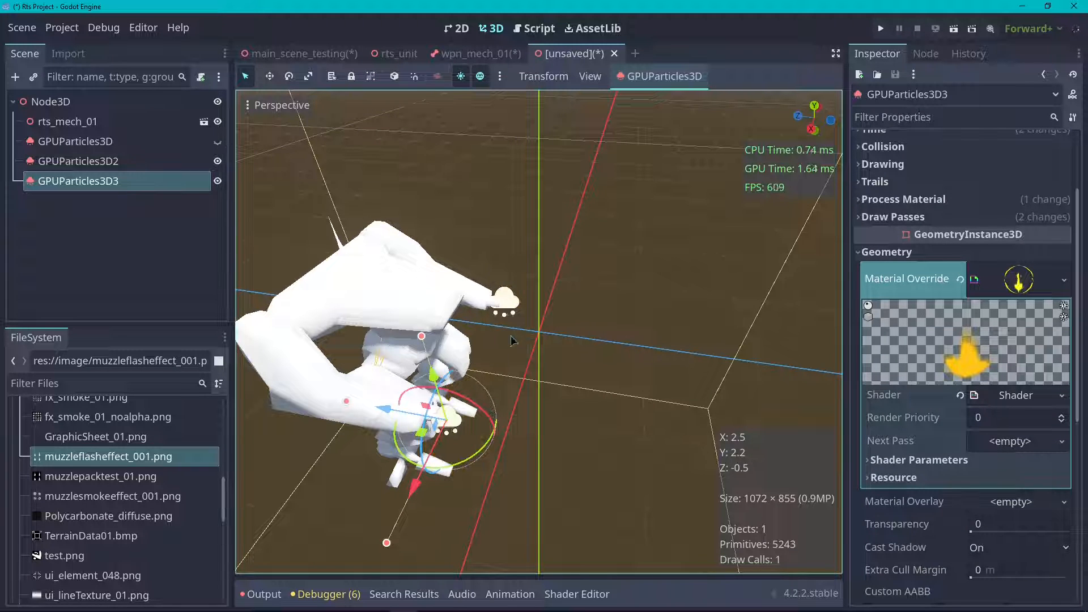
- Open the converted unsaved shader in the shader editor and narrow the file list to give the code more room
click(1005, 397)
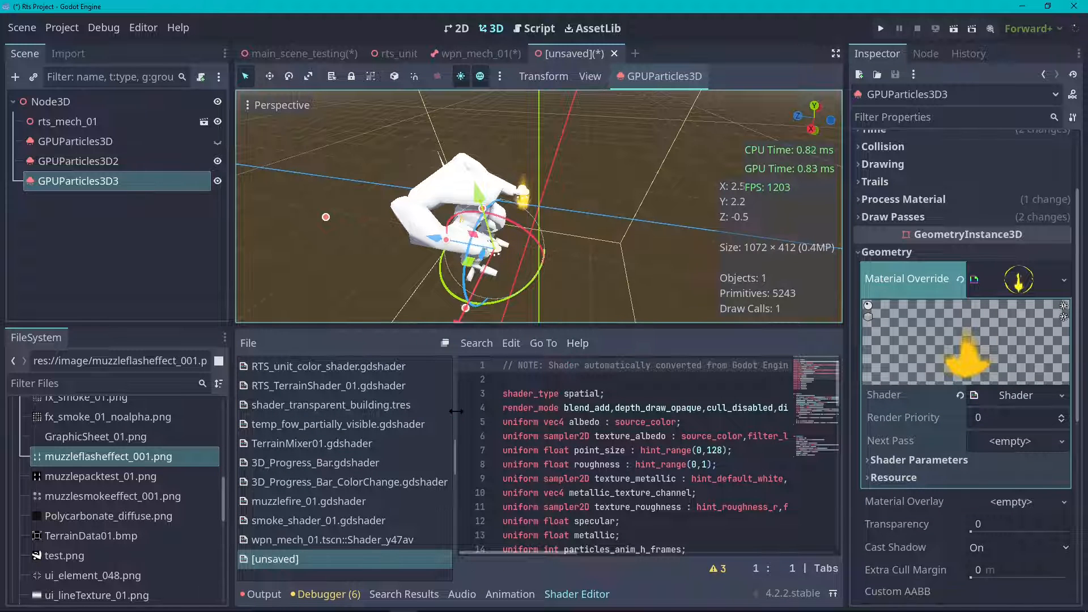
drag(456, 412, 368, 411)
click(357, 410)
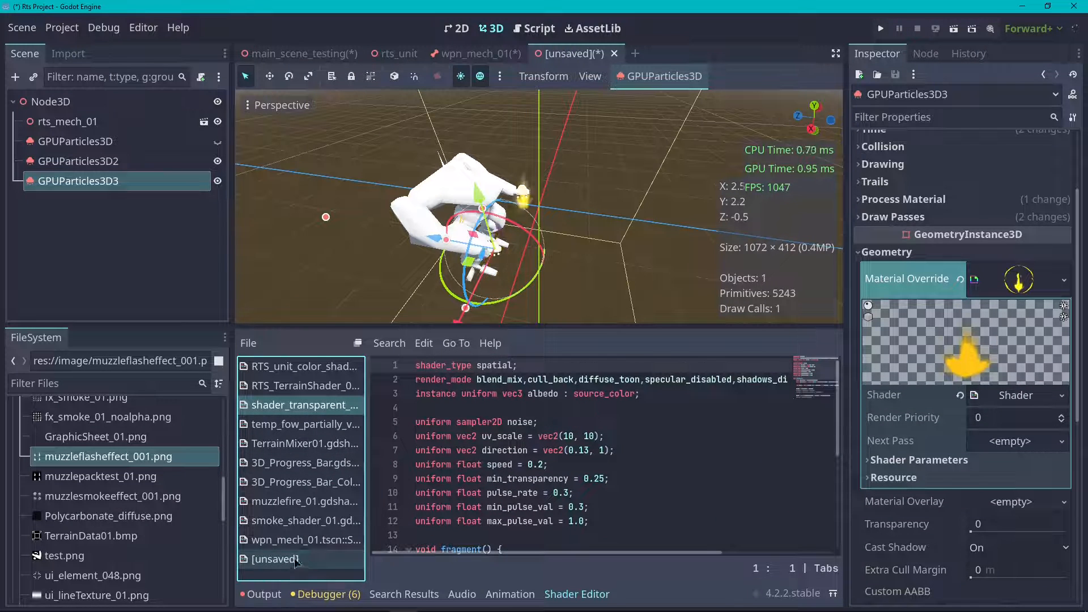
click(275, 559)
- Examine the converted shader's uniforms and the billboard and particle animation code in its vertex function
scroll(577, 398, down, 3)
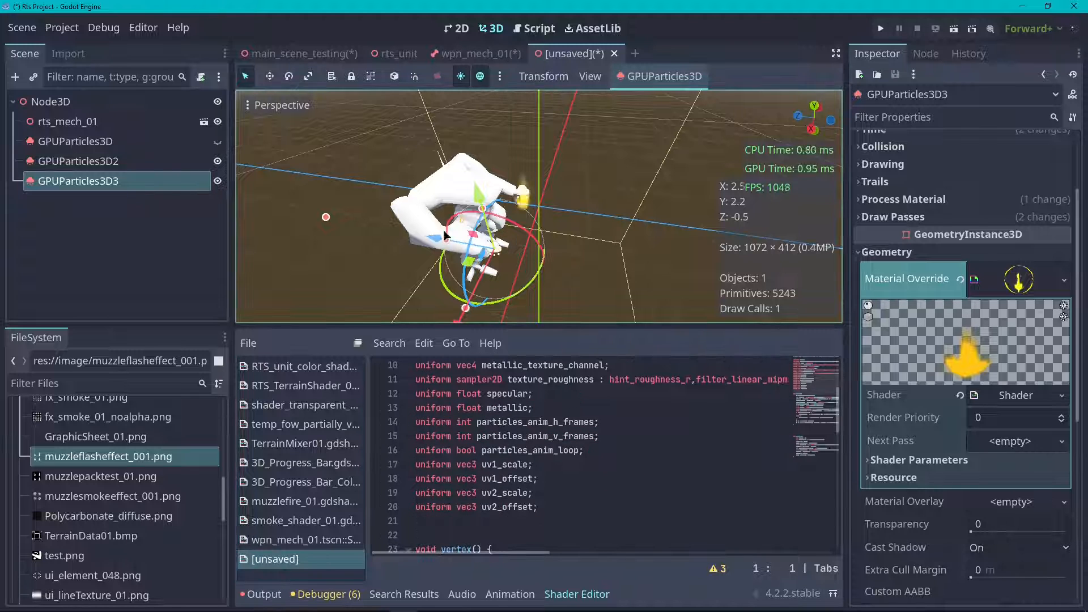
scroll(620, 442, up, 3)
scroll(495, 383, down, 1)
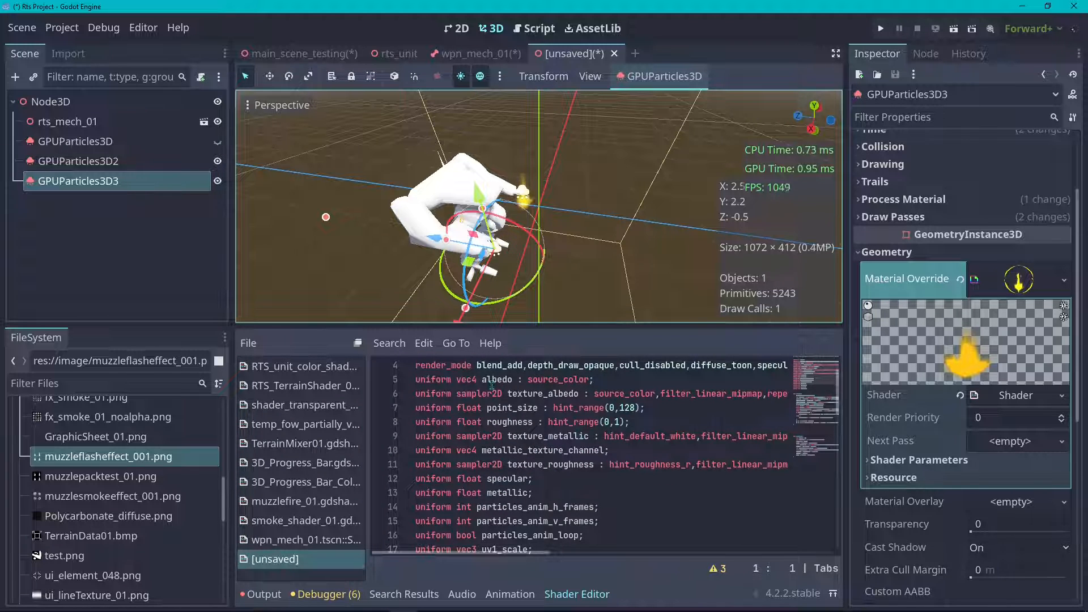
scroll(587, 418, down, 4)
scroll(598, 373, down, 4)
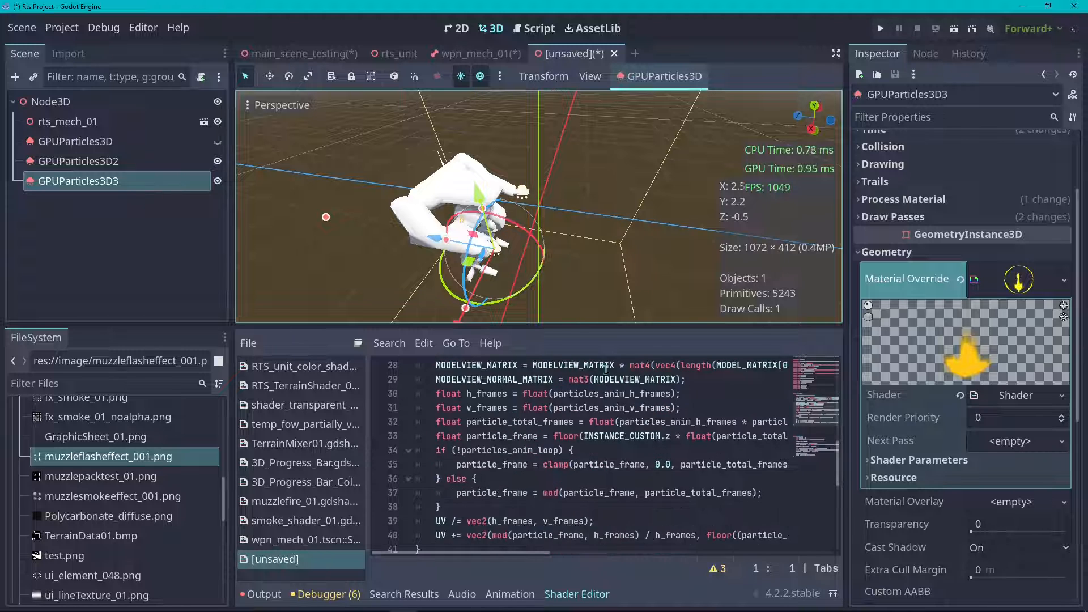
scroll(692, 425, up, 3)
scroll(583, 403, down, 6)
scroll(631, 416, up, 4)
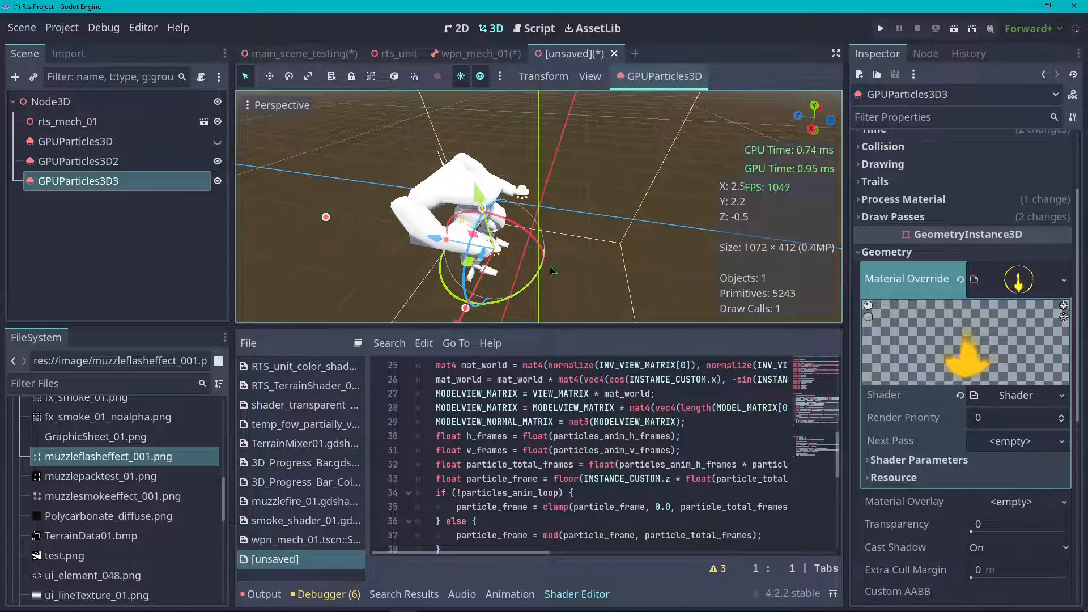
- Enlarge the 3D viewport and compare the muzzle flash with the finished one in the wpn_mech_01 scene
drag(630, 327, 630, 396)
scroll(554, 504, up, 1)
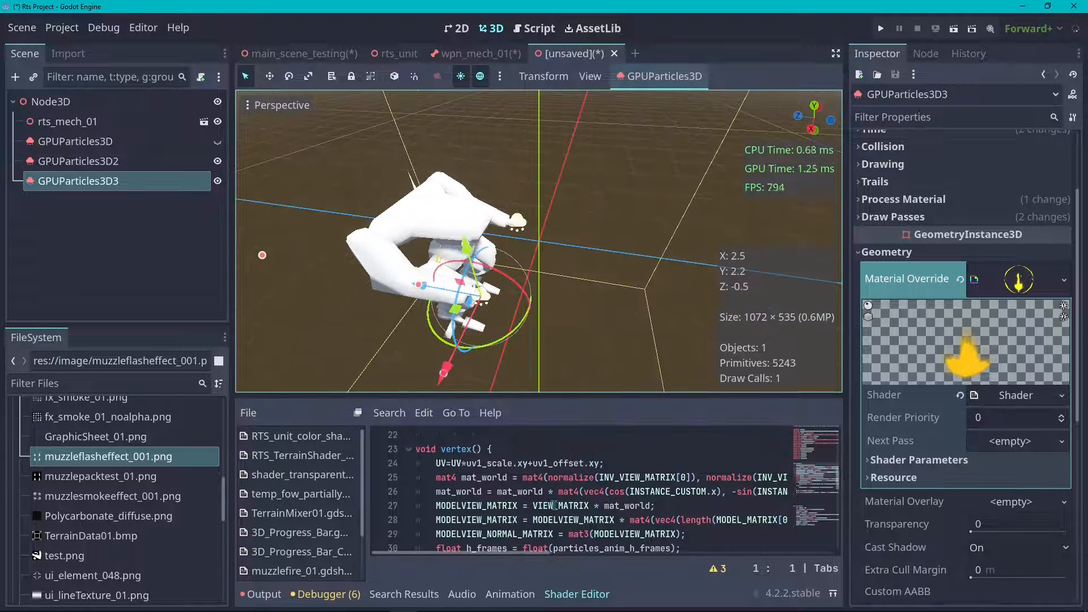
scroll(526, 306, up, 6)
scroll(566, 298, down, 4)
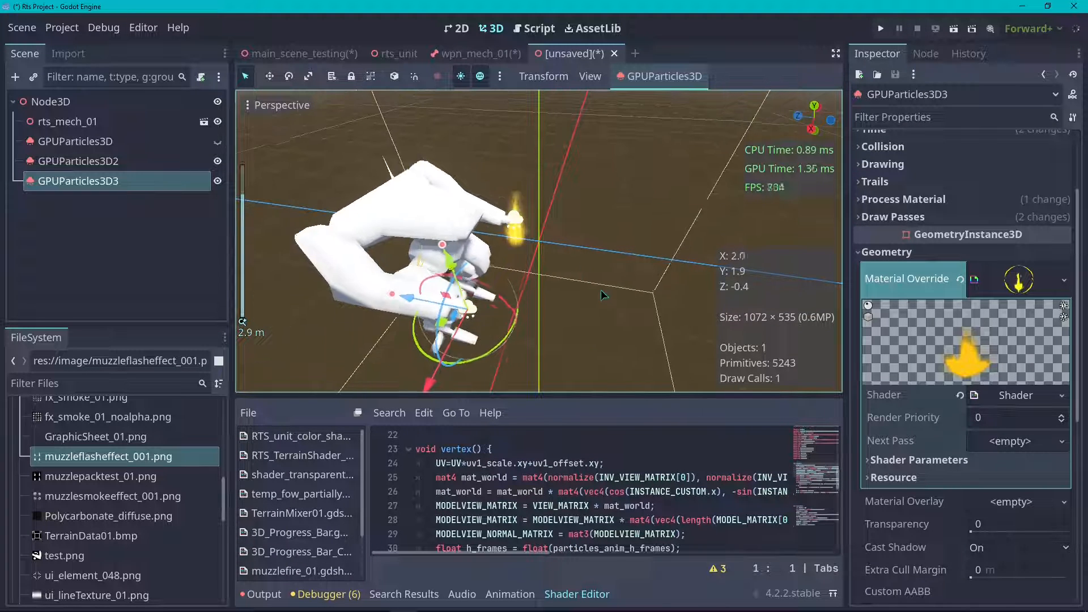
middle_drag(752, 141, 674, 170)
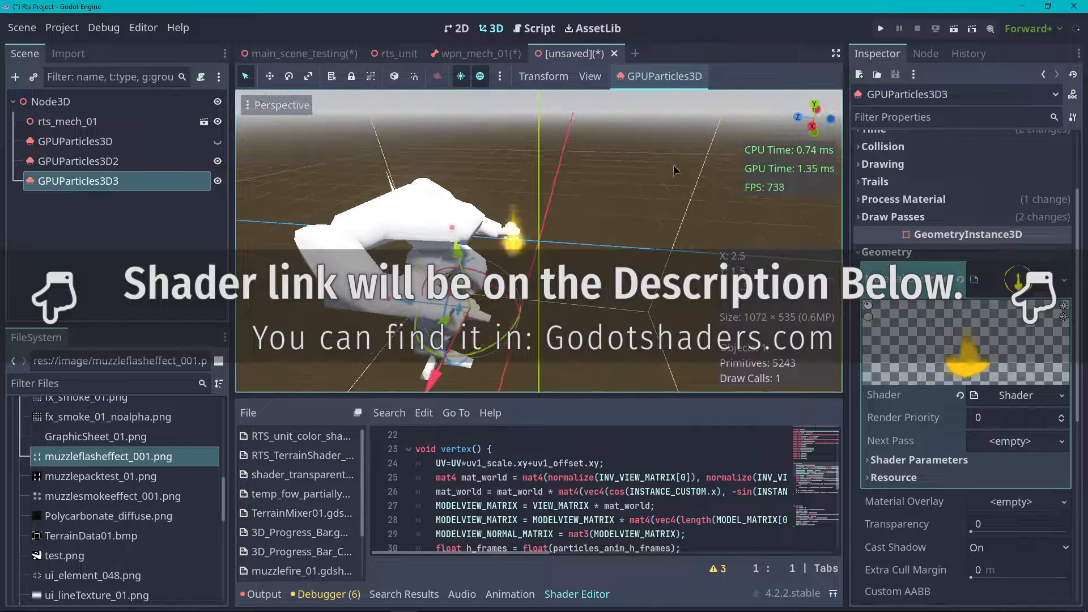
click(501, 52)
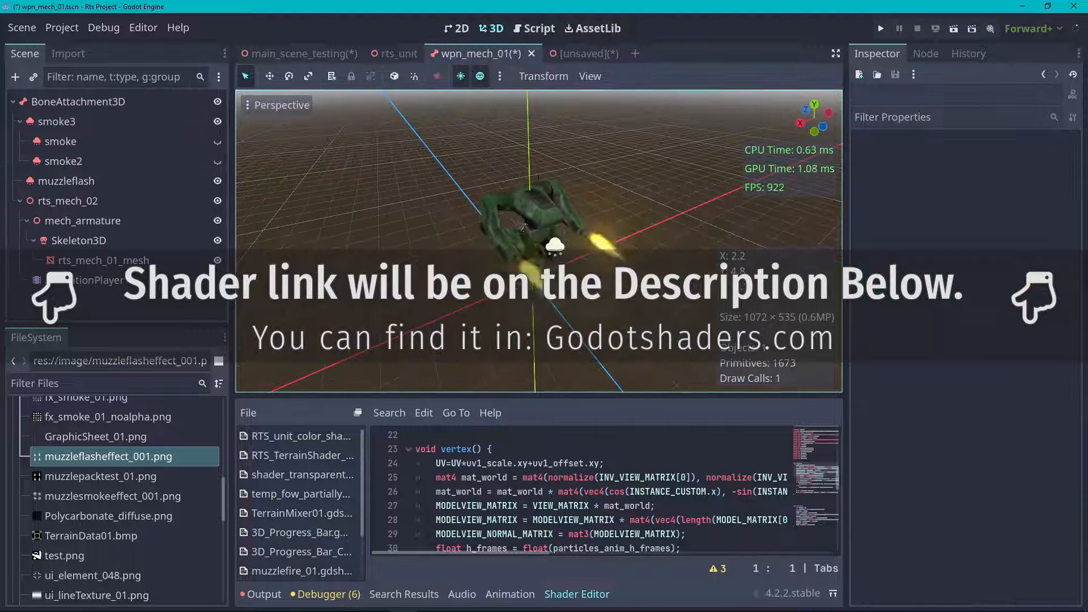
click(581, 55)
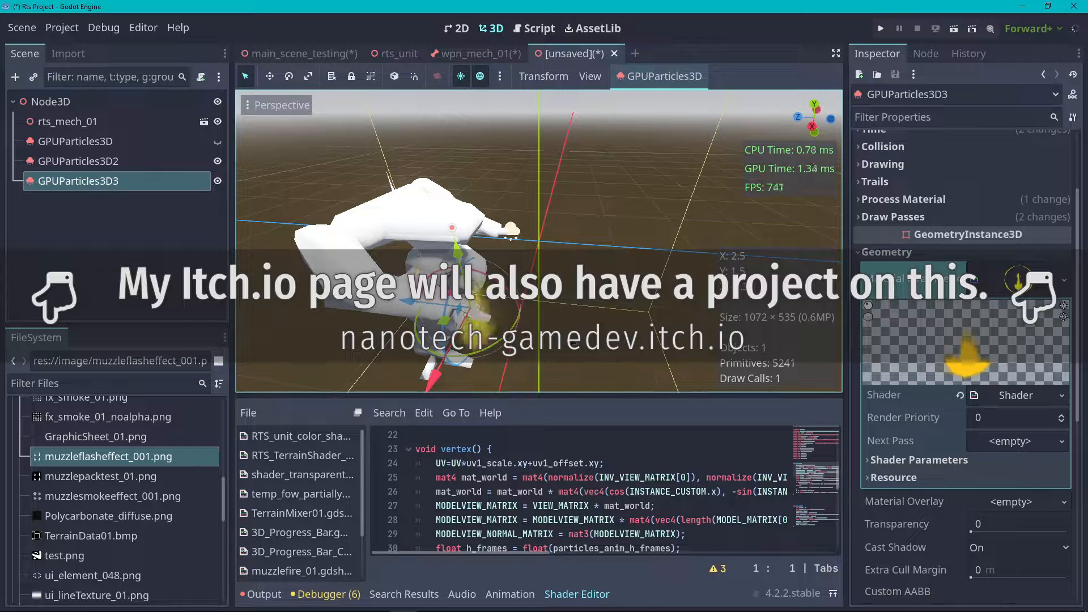
- Delete the billboard lines from mat4 mat_world through MODELVIEW_NORMAL_MATRIX in the shader's vertex function and inspect the flash from another angle
click(620, 459)
scroll(621, 474, down, 1)
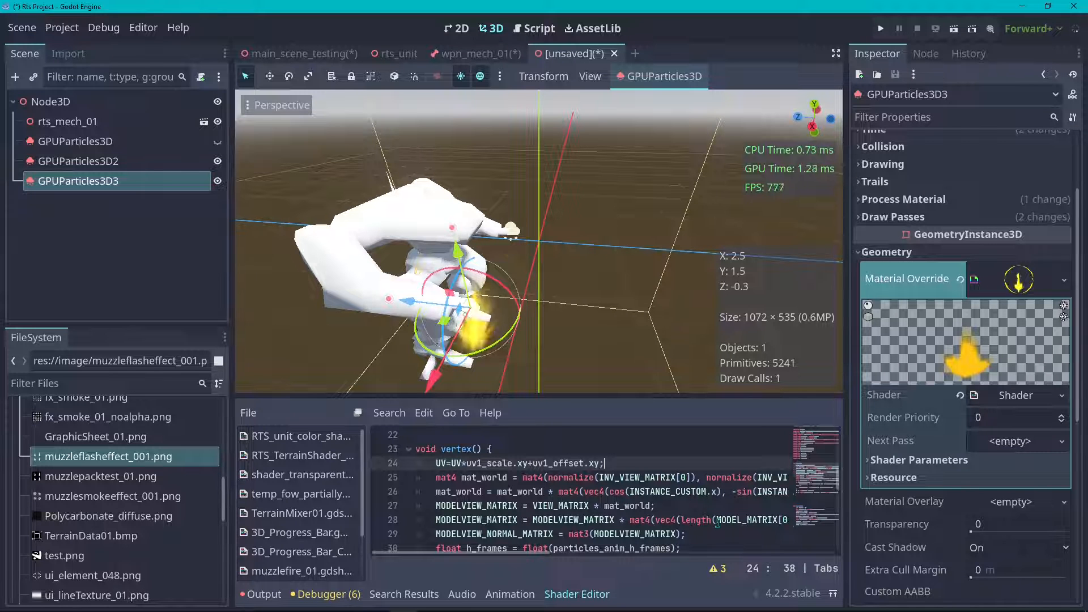
click(695, 530)
shift+click(431, 477)
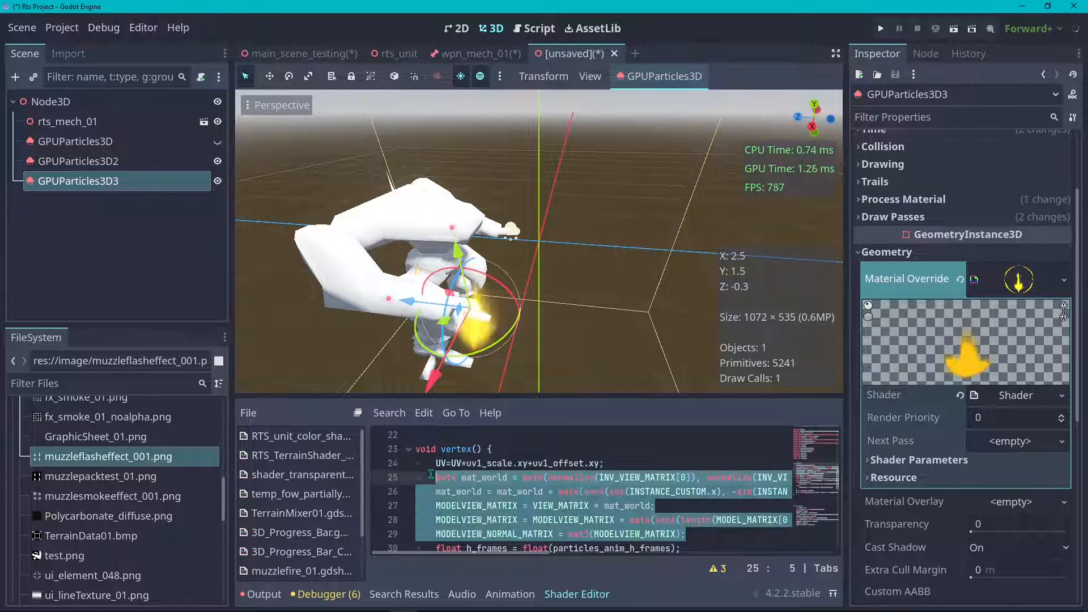
key(Delete)
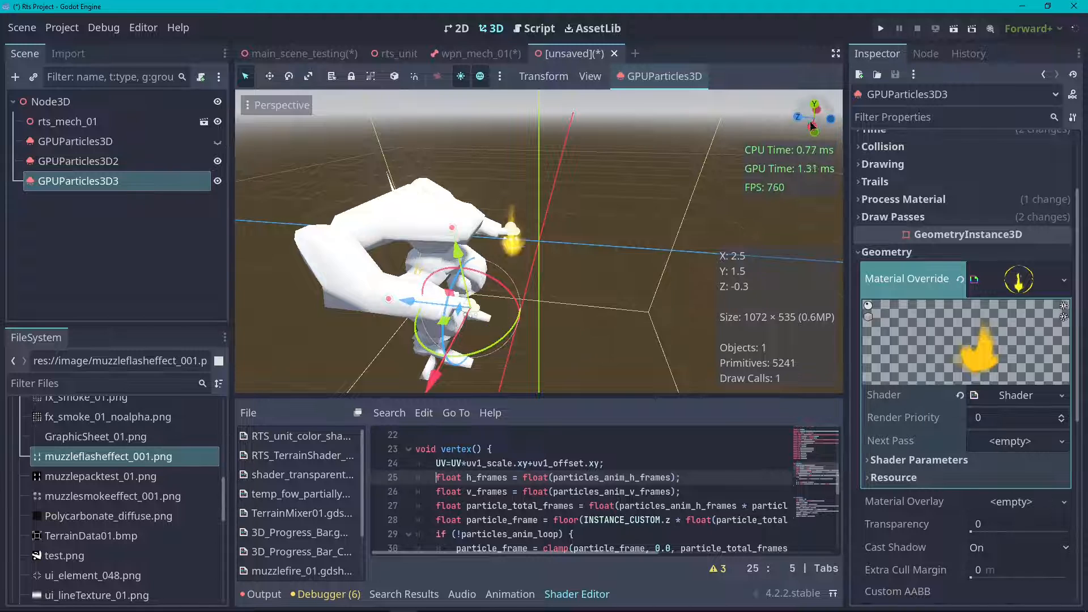
middle_drag(812, 126, 279, 134)
click(665, 294)
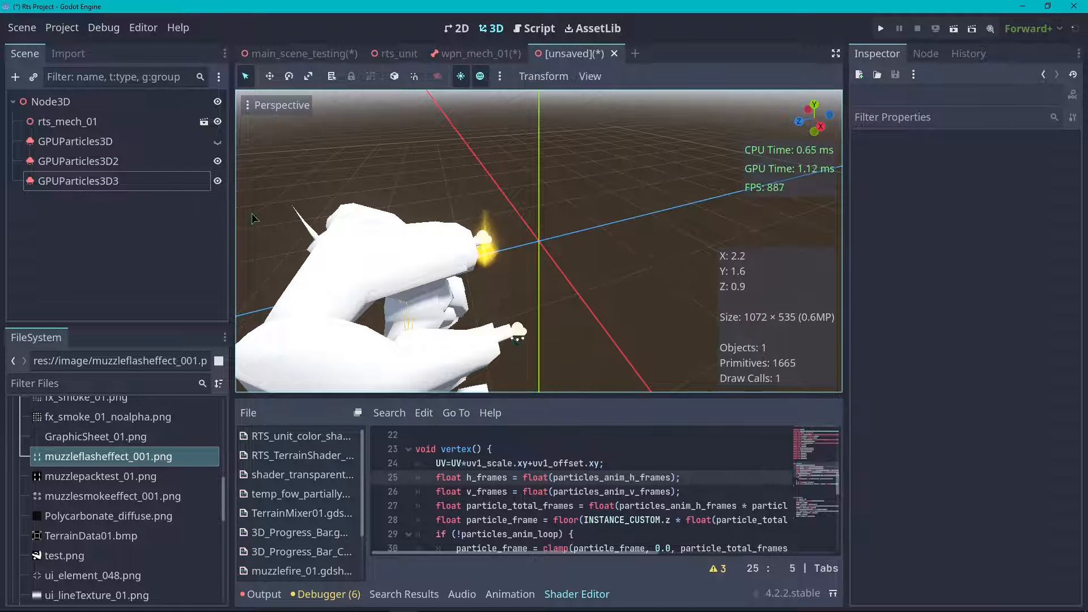
- Try resetting the Interp to End value of GPUParticles3D2 to 0
click(78, 182)
click(99, 164)
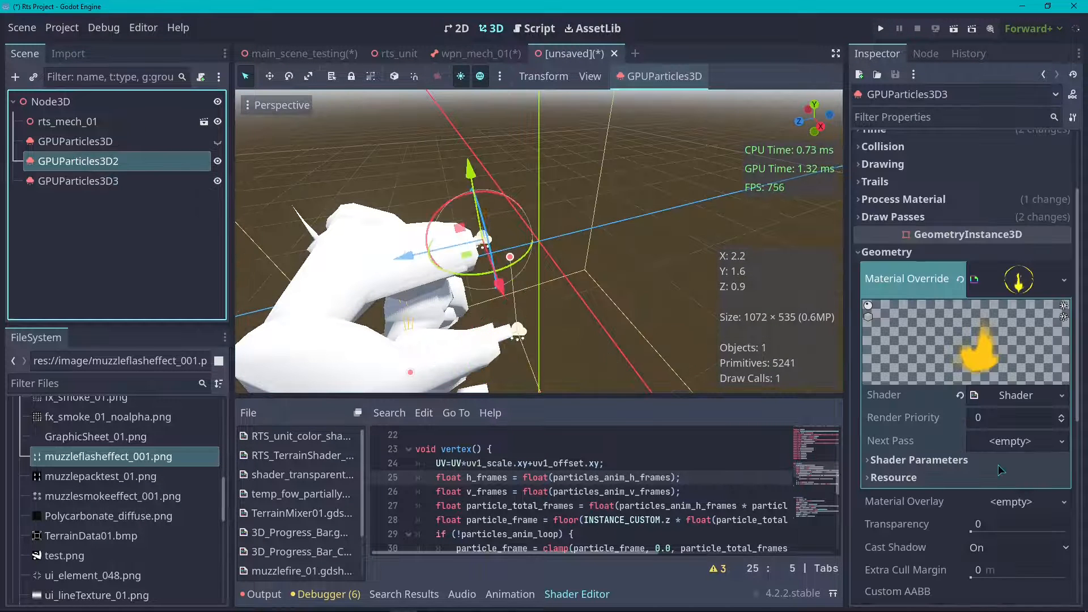
scroll(938, 404, down, 5)
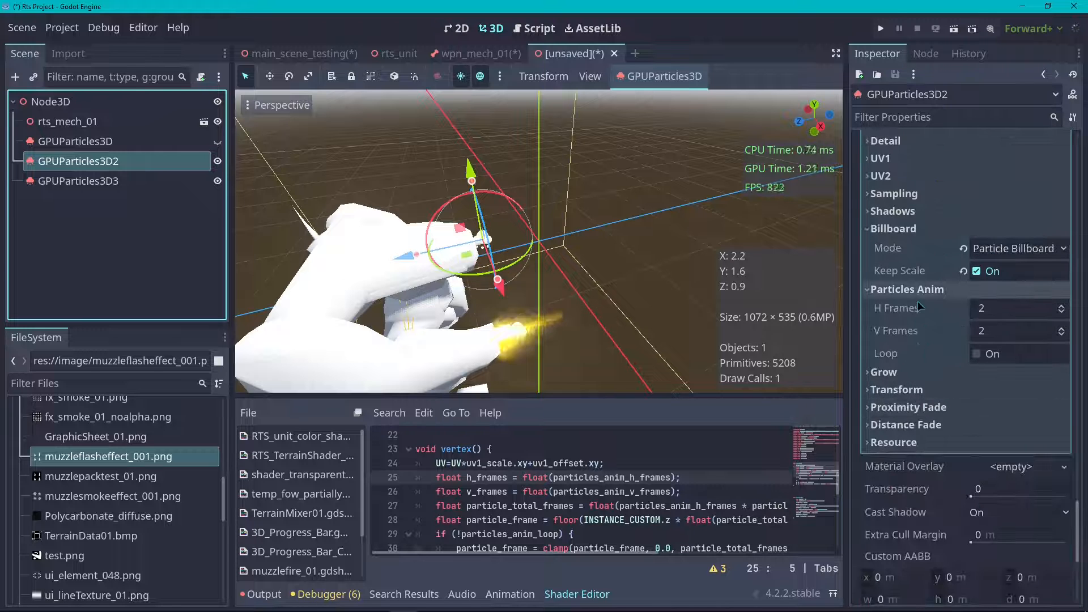
scroll(420, 208, up, 5)
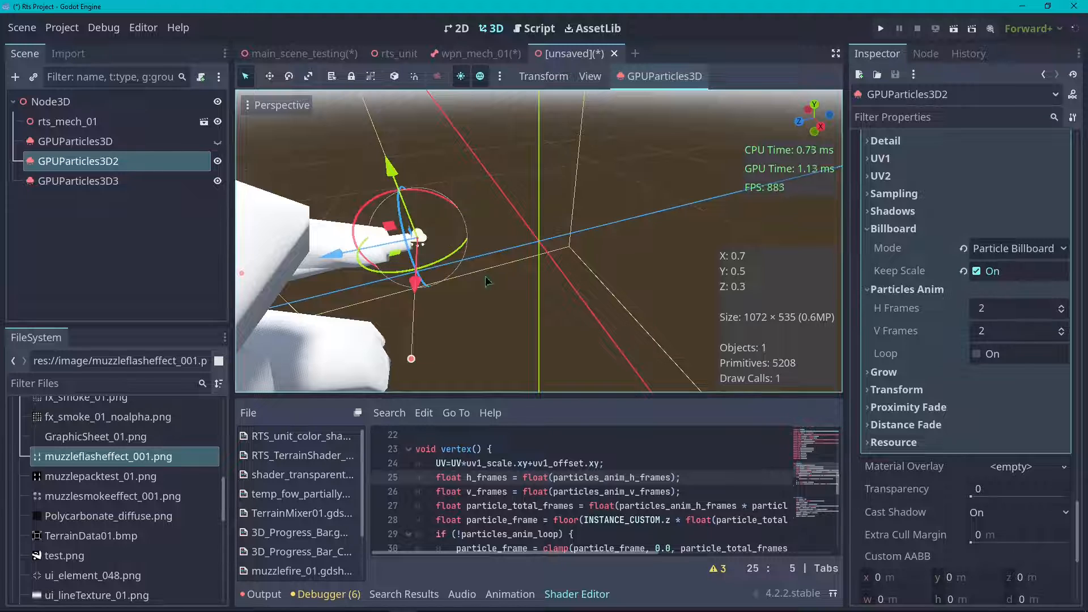
scroll(932, 399, up, 20)
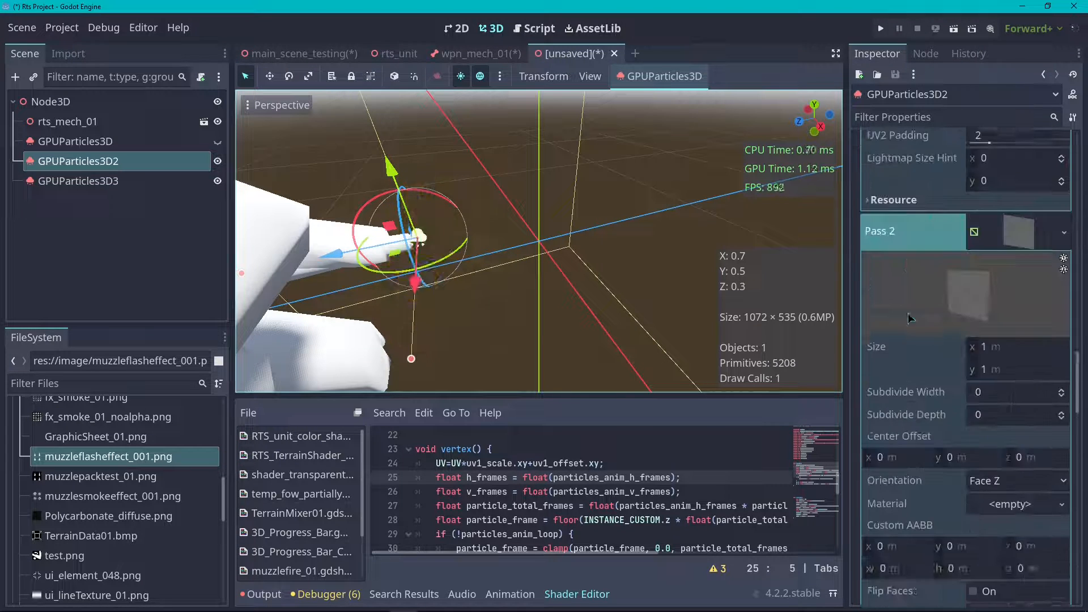
scroll(906, 348, up, 15)
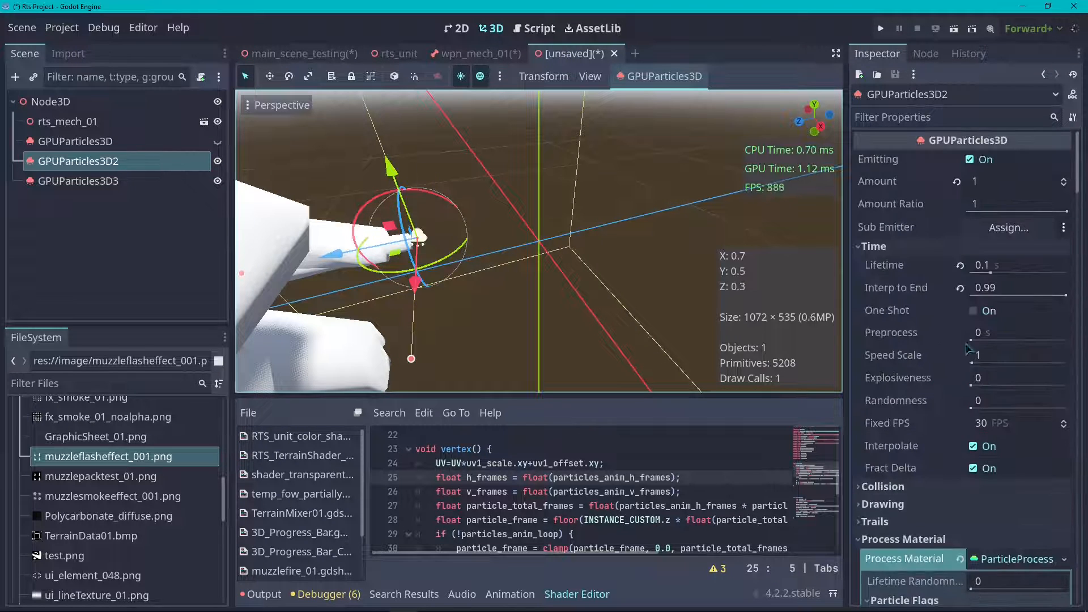
click(959, 288)
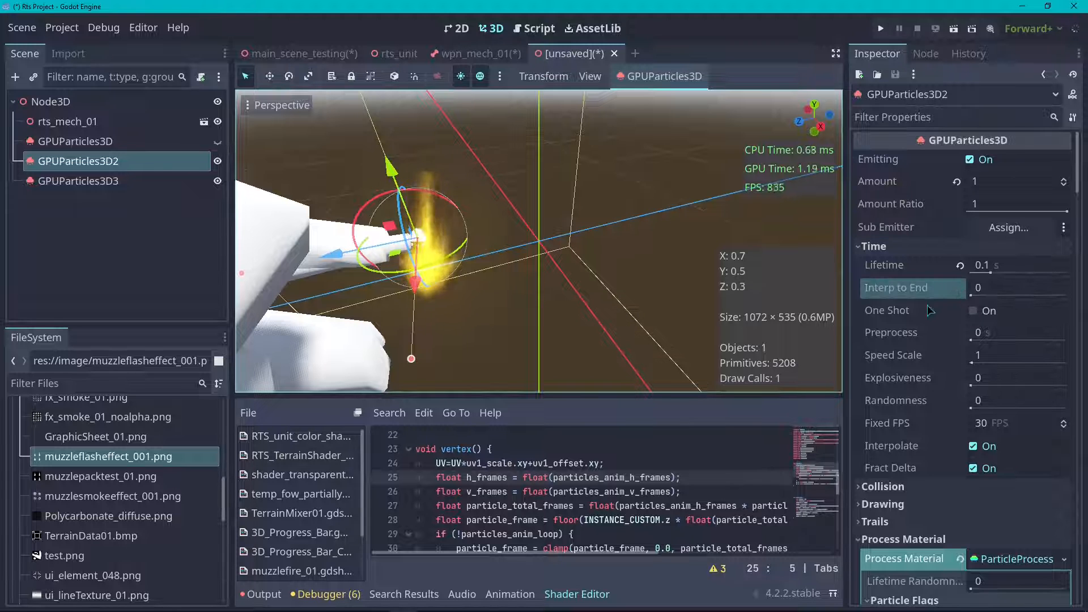
scroll(930, 310, down, 6)
scroll(921, 307, up, 5)
scroll(482, 240, up, 5)
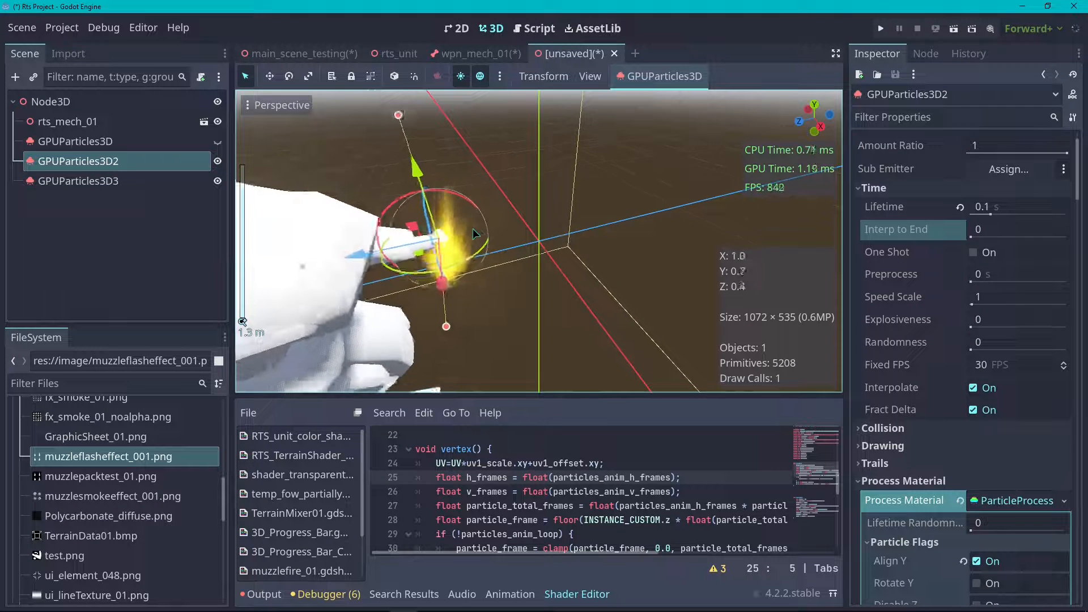
- Set the Interp to End value of GPUParticles3D2 to 0.99
click(990, 228)
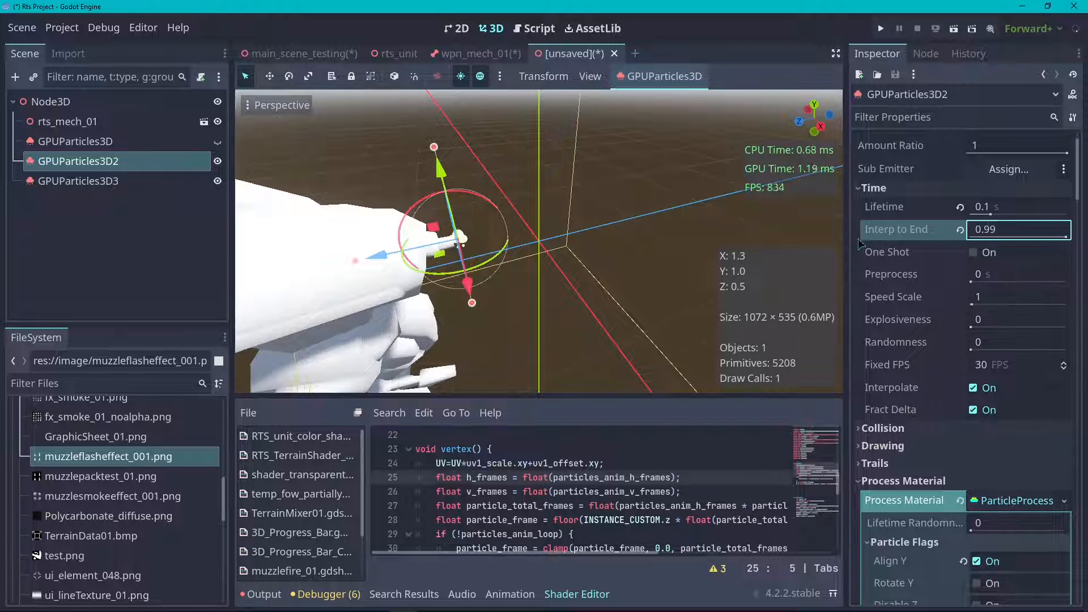
scroll(612, 231, down, 8)
scroll(577, 232, up, 7)
scroll(510, 232, down, 6)
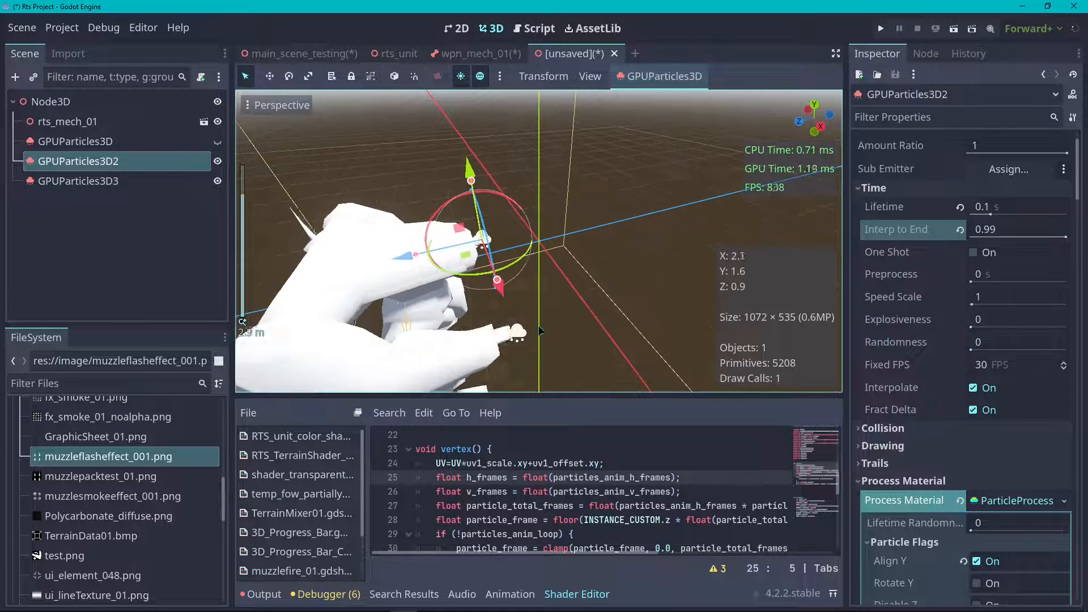
- Compare the two muzzle flash emitters and copy the shader Material Override of GPUParticles3D3
click(102, 182)
drag(428, 350, 484, 344)
mouse_move(812, 117)
mouse_down()
mouse_move(702, 120)
mouse_move(770, 150)
mouse_move(819, 130)
mouse_up()
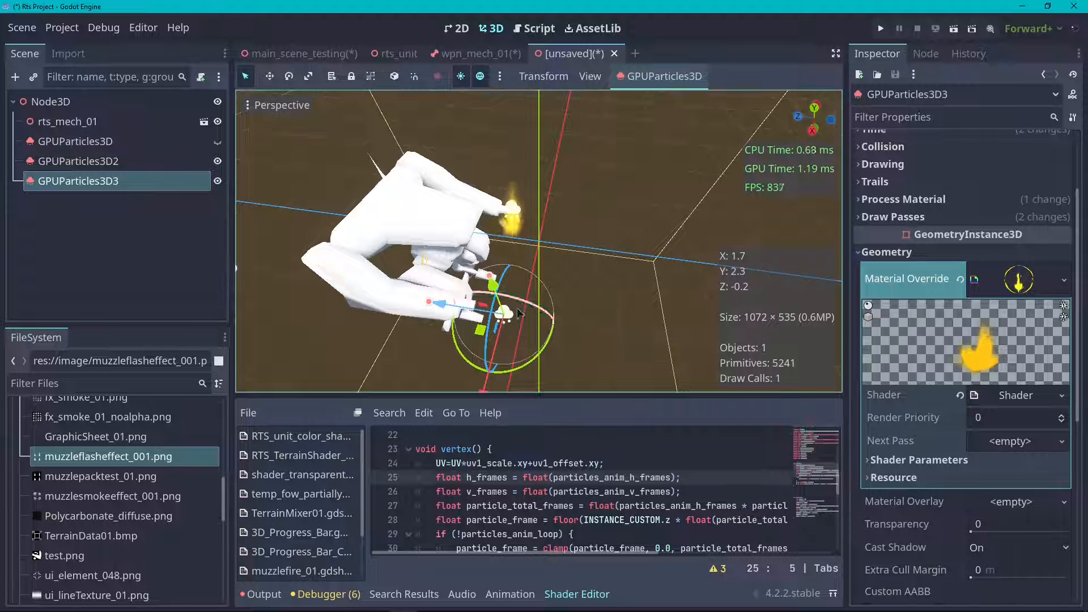
click(149, 164)
scroll(902, 385, down, 5)
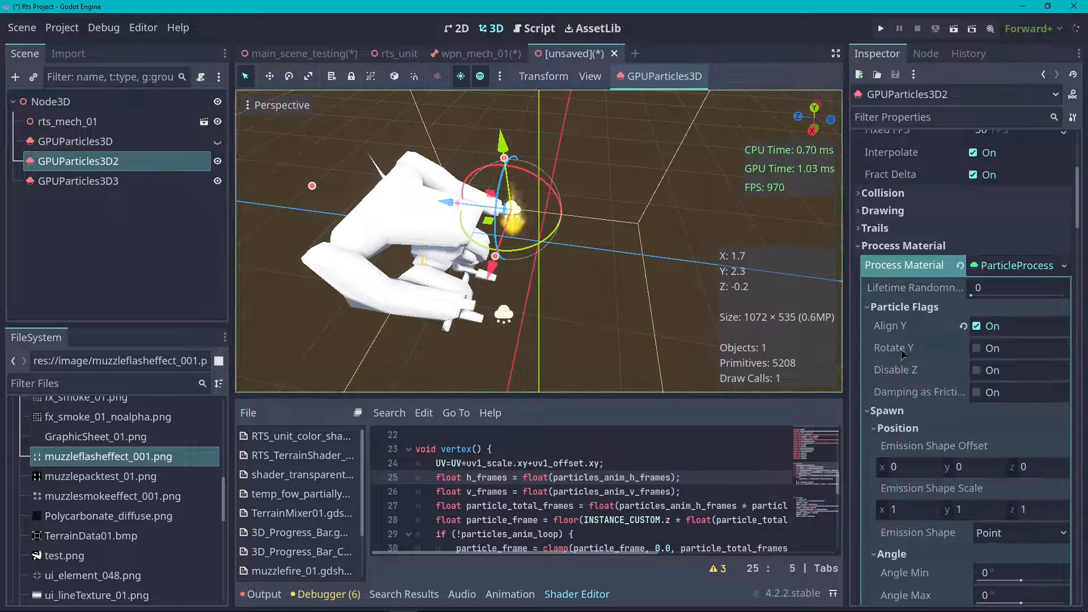
click(111, 183)
scroll(936, 375, down, 8)
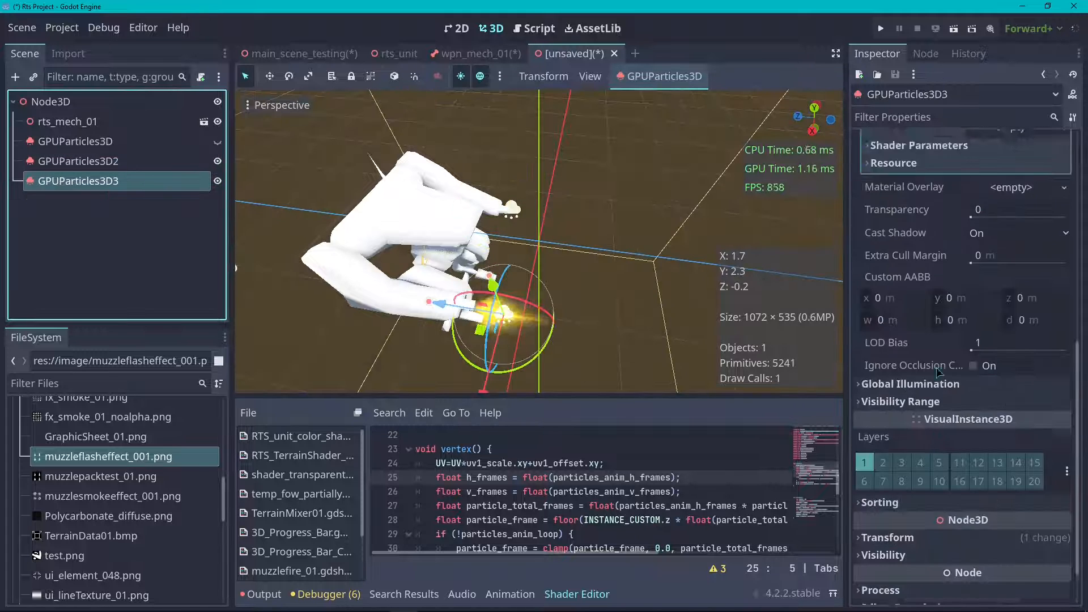
scroll(936, 375, up, 4)
click(1064, 201)
click(974, 452)
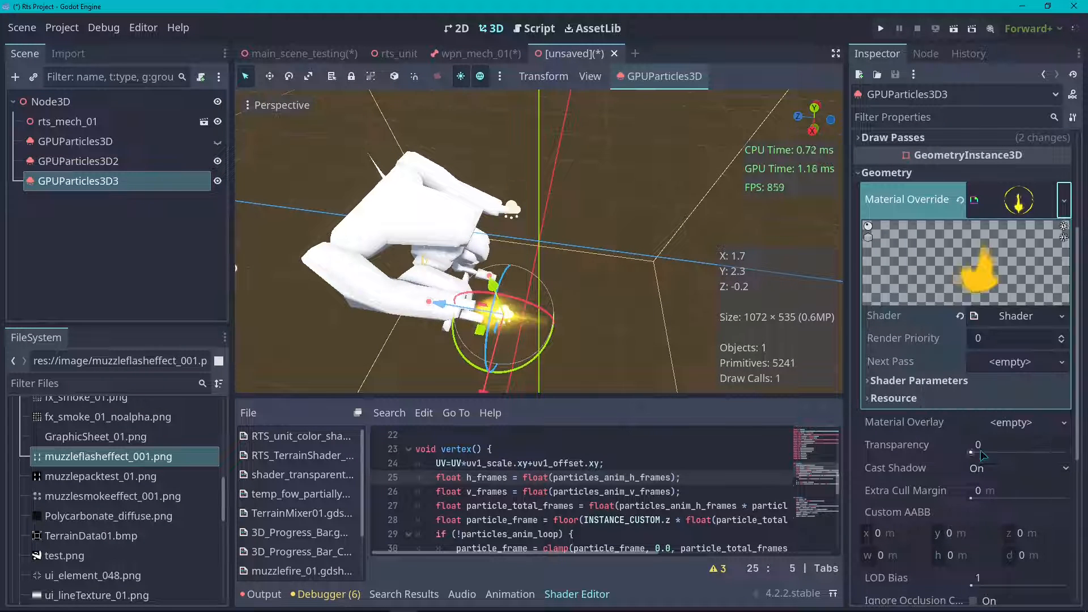
- Paste the copied shader material into the Material Override of GPUParticles3D2
click(154, 188)
key(Up)
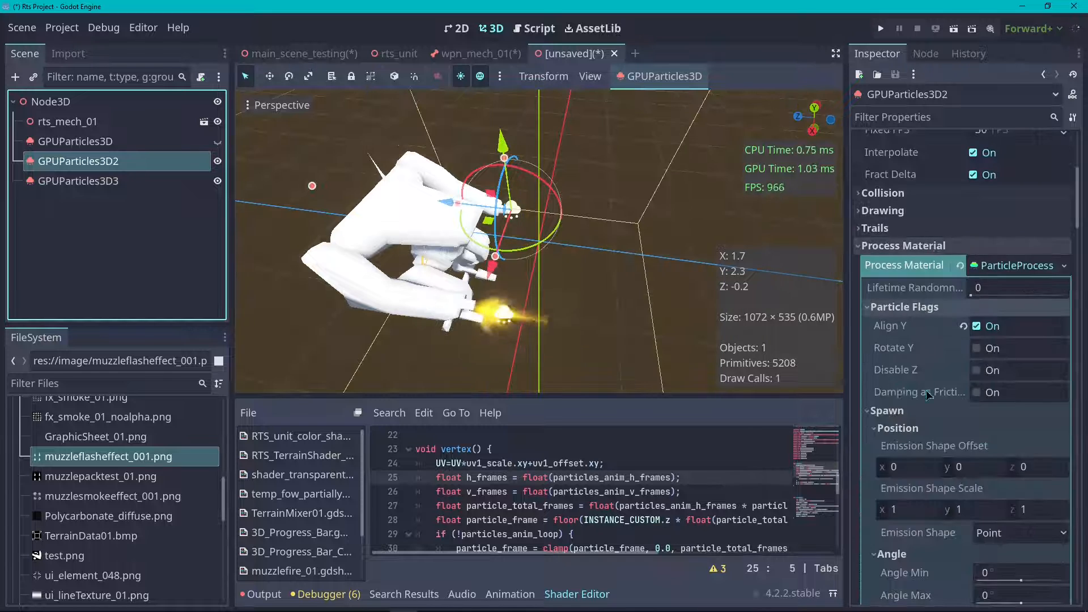
scroll(942, 391, up, 4)
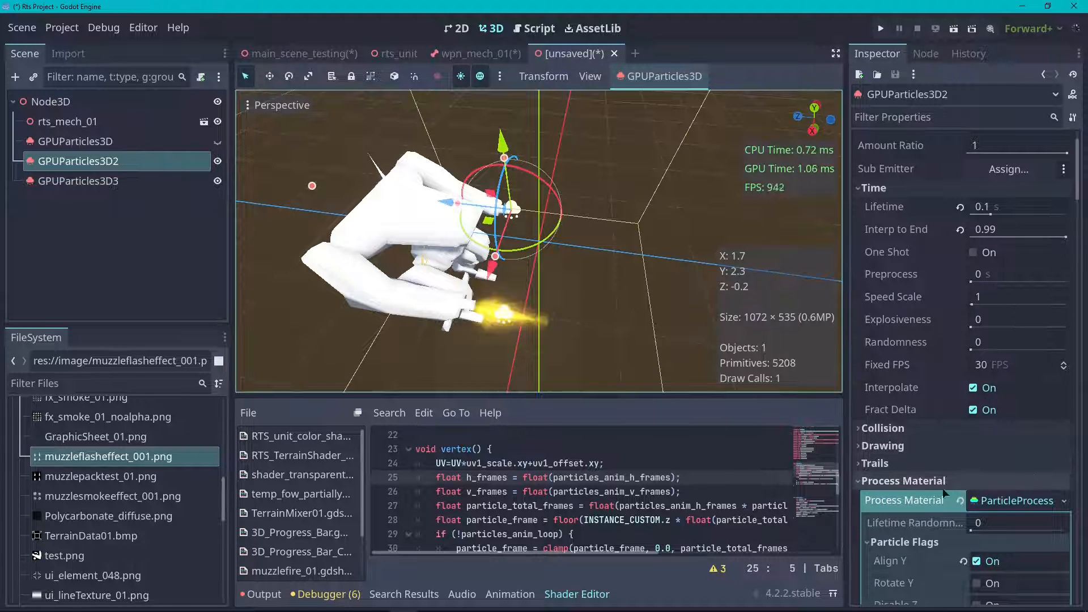
click(1063, 503)
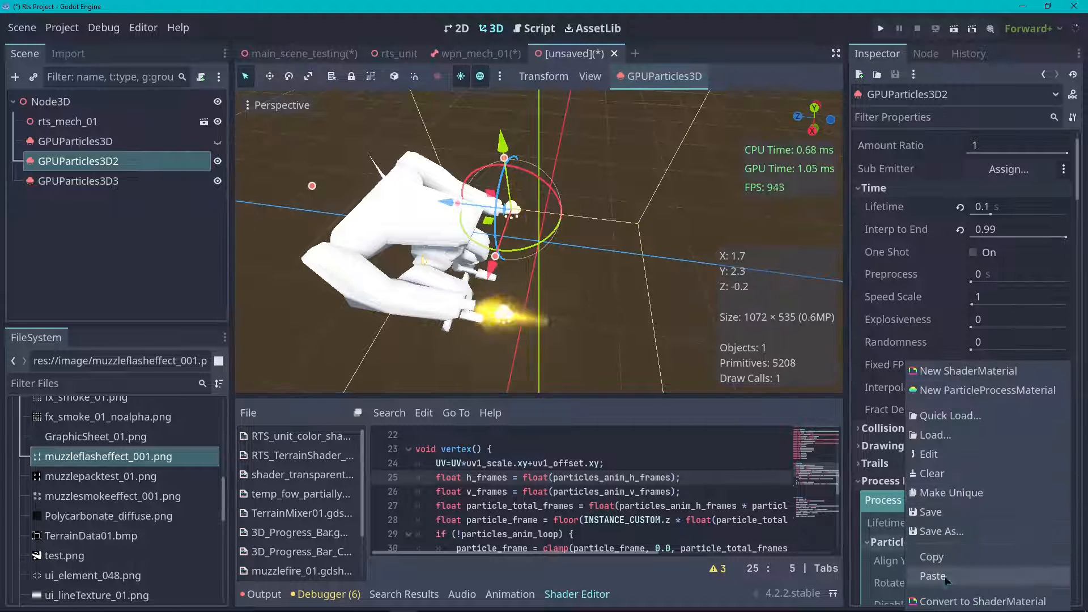
click(892, 502)
scroll(927, 309, down, 15)
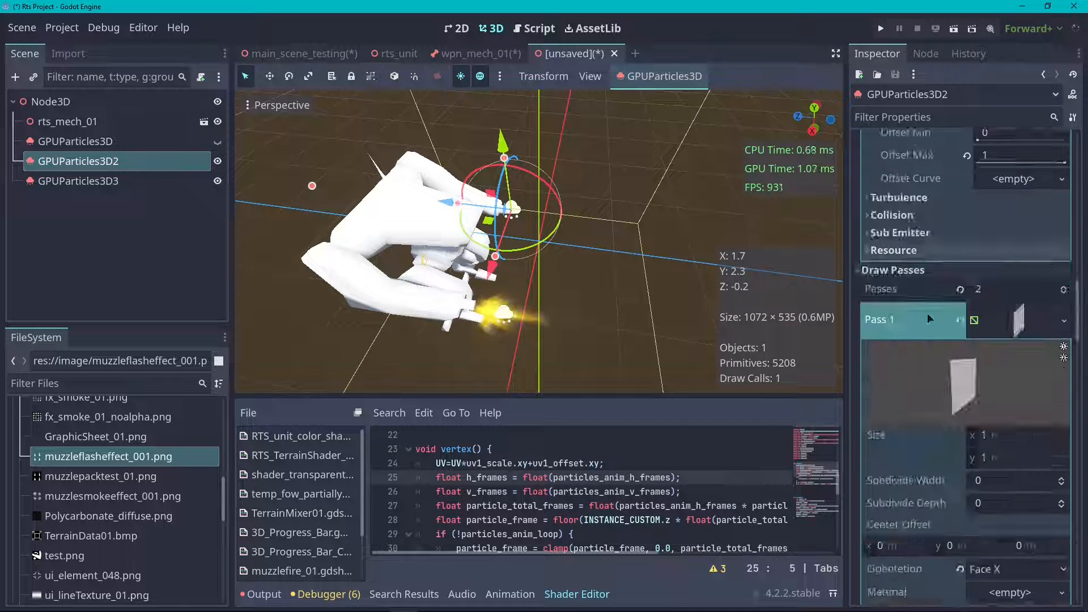
scroll(926, 351, down, 5)
scroll(1020, 377, down, 3)
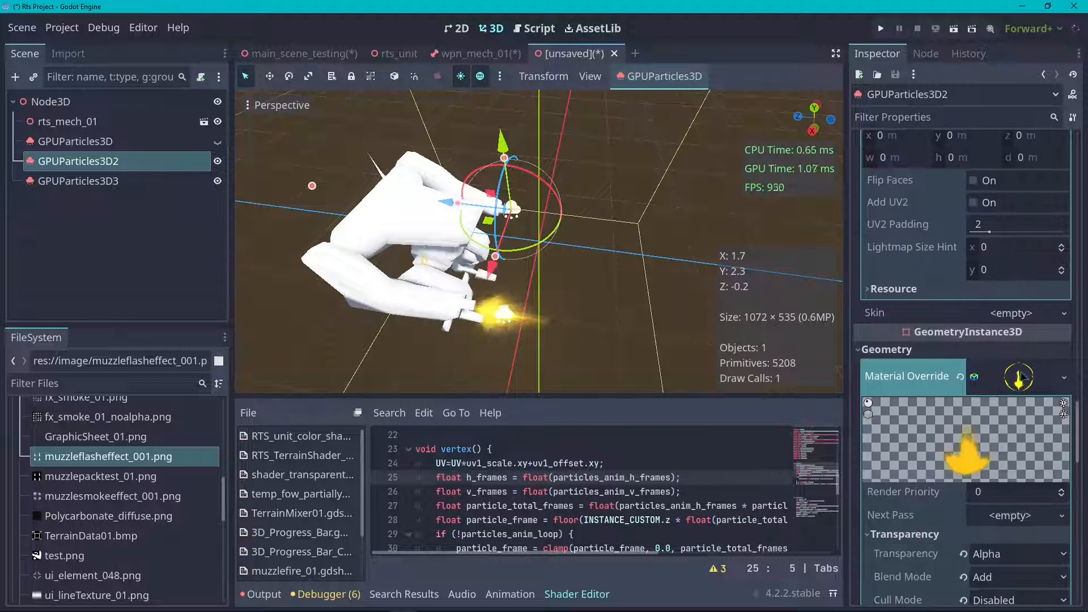
click(1064, 378)
click(976, 581)
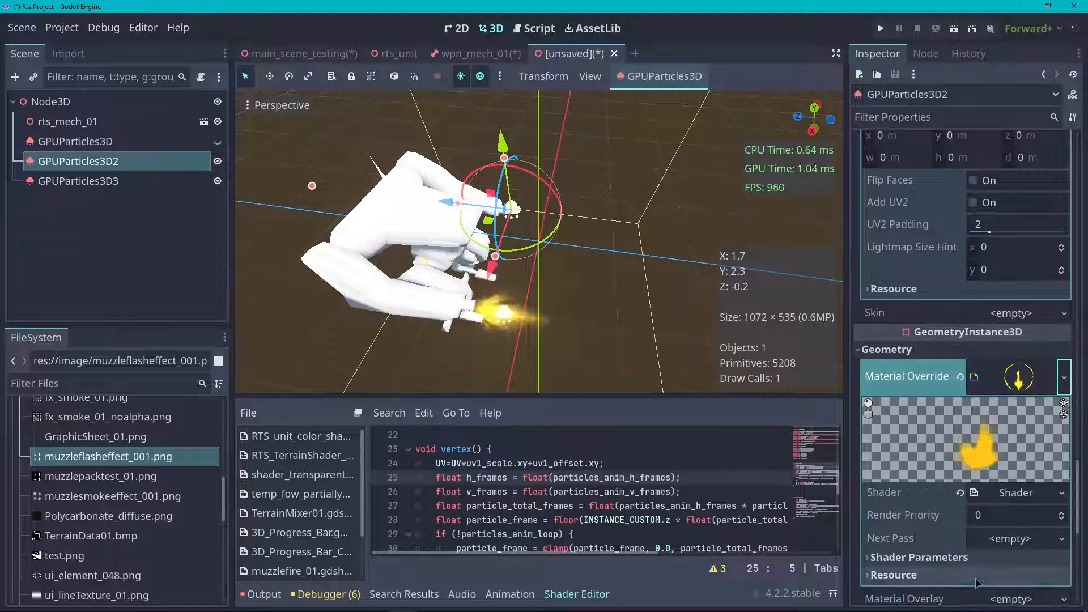
- Set the Z position of GPUParticles3D2 to 0.288 m, matching the transform of GPUParticles3D3
click(80, 180)
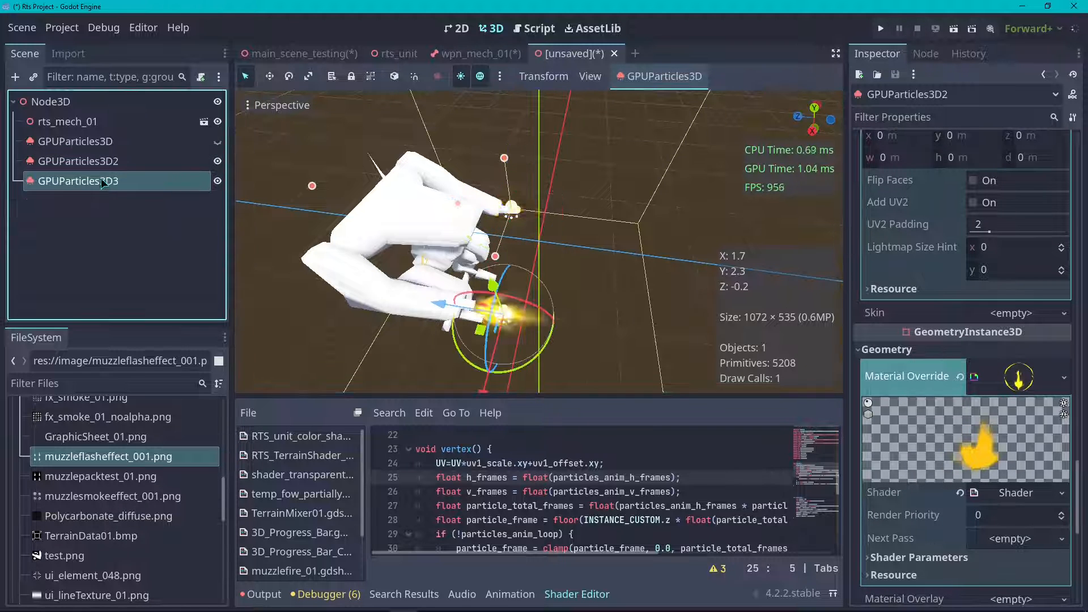
scroll(890, 244, up, 6)
scroll(901, 368, down, 5)
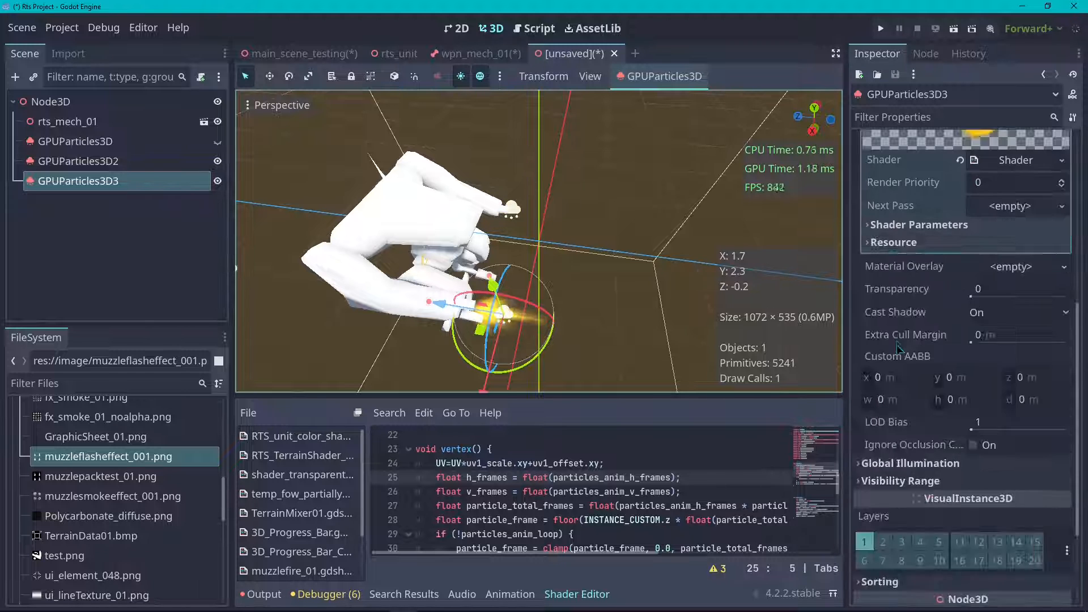
scroll(910, 442, down, 2)
click(907, 480)
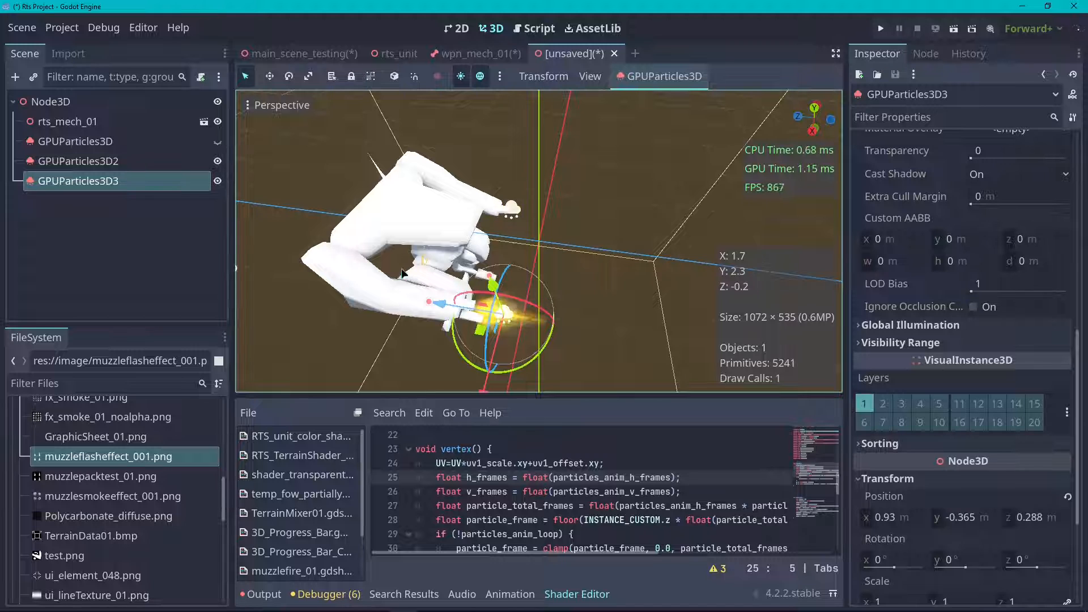
click(141, 163)
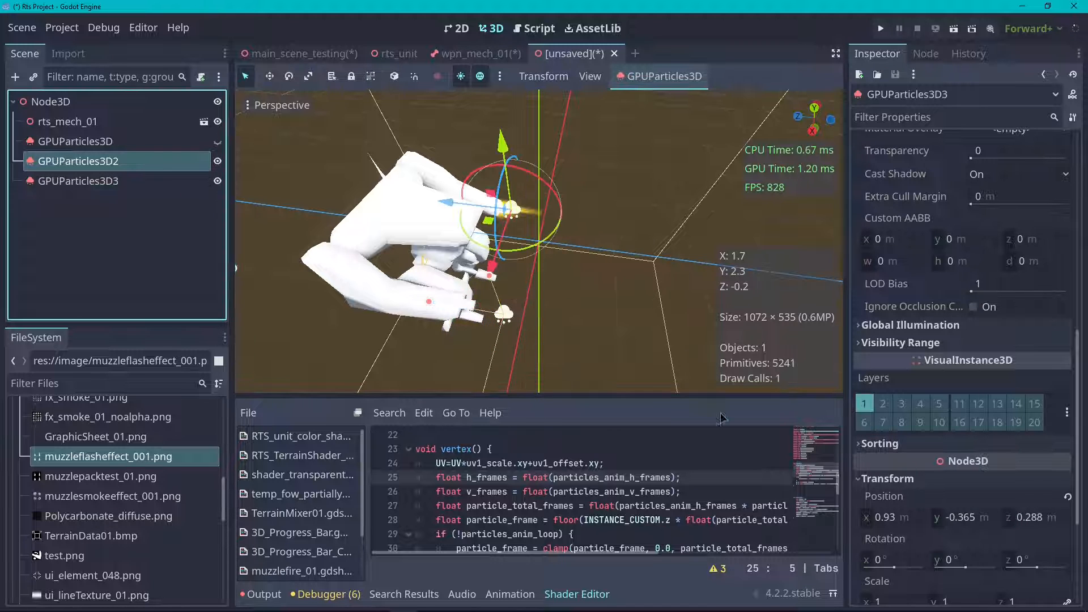
scroll(921, 350, down, 6)
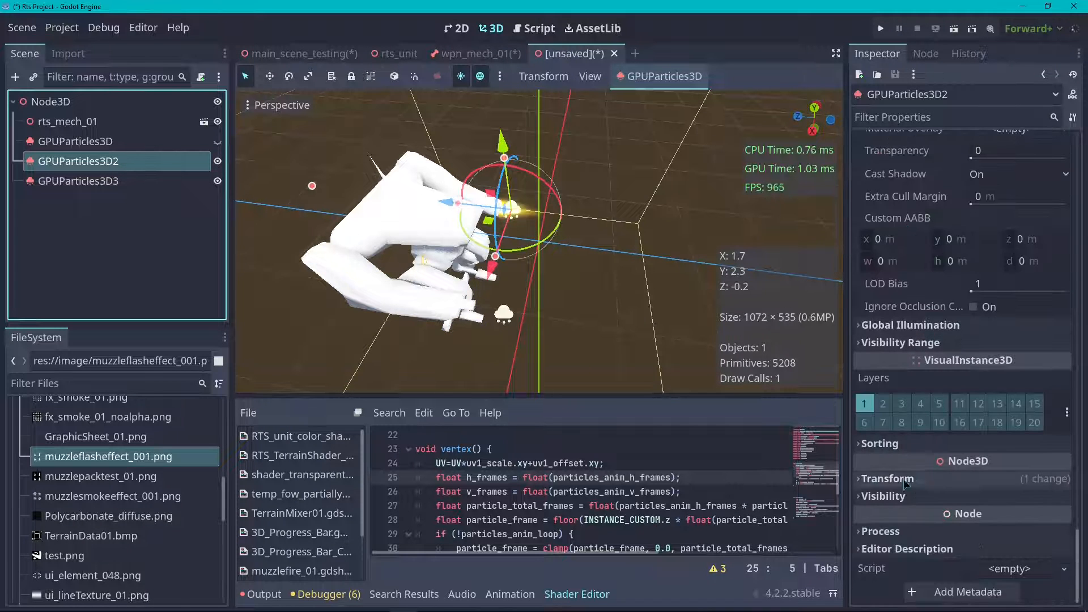
click(905, 480)
click(1046, 519)
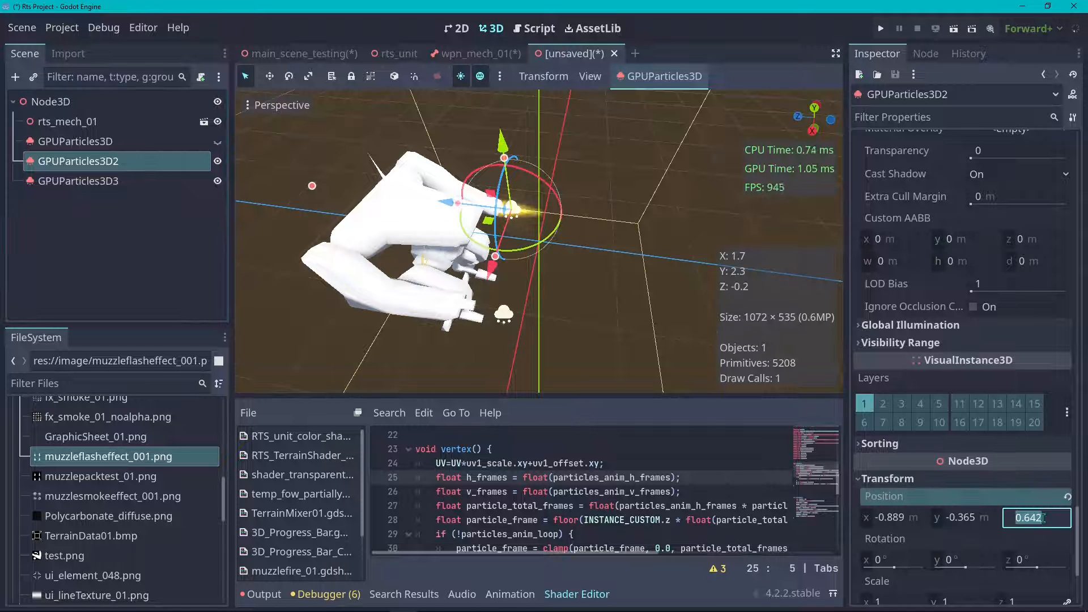
text(.288)
key(Return)
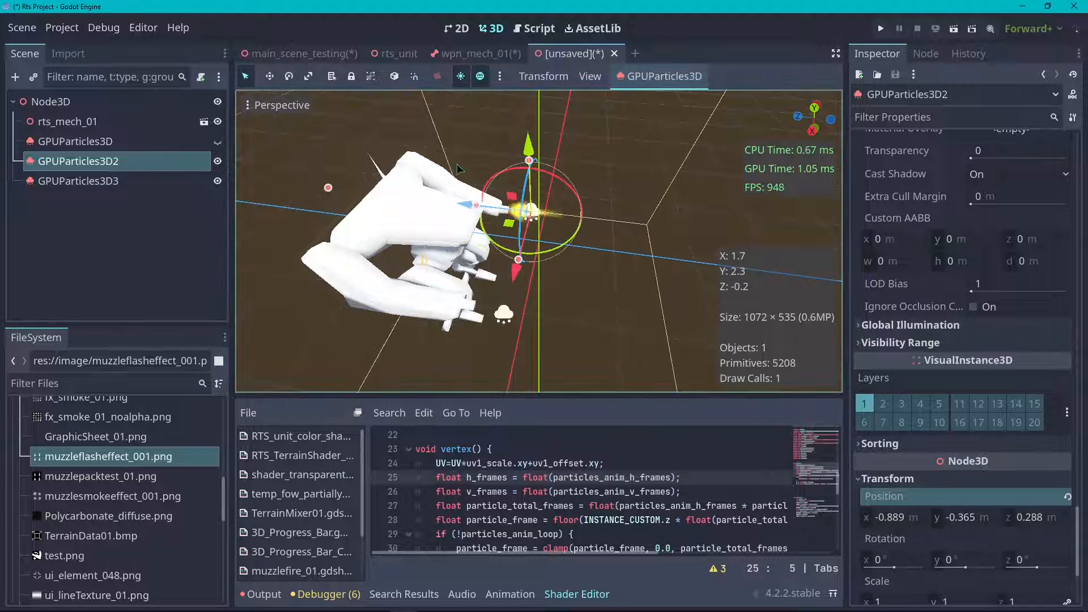
- From the top view, shift GPUParticles3D3 along X to about 0.892 m so it lines up with its gun barrel
click(814, 111)
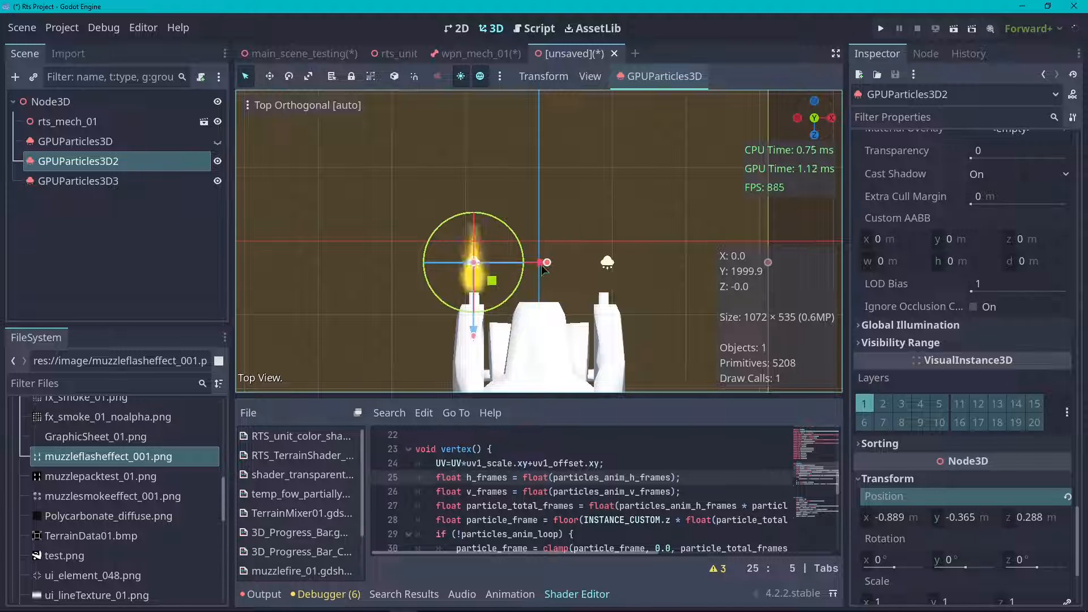
click(607, 280)
click(608, 262)
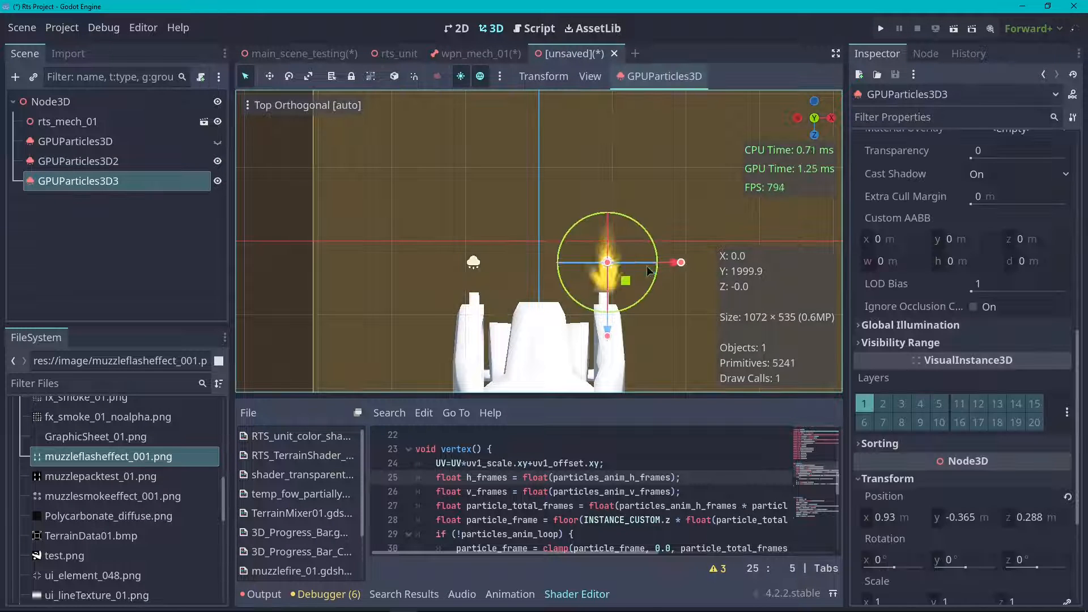
drag(661, 264, 670, 265)
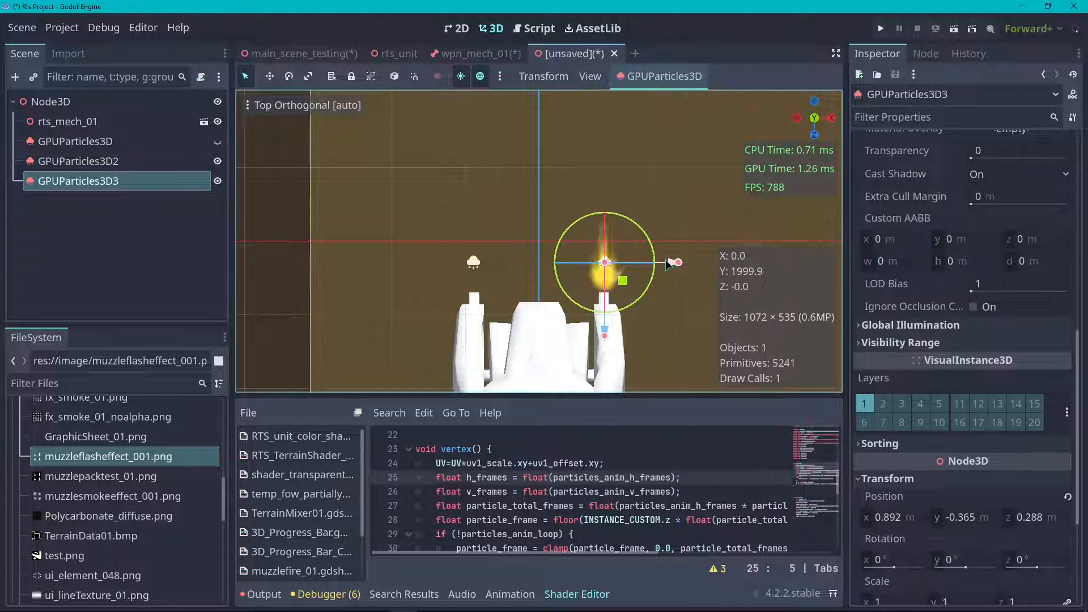
click(628, 196)
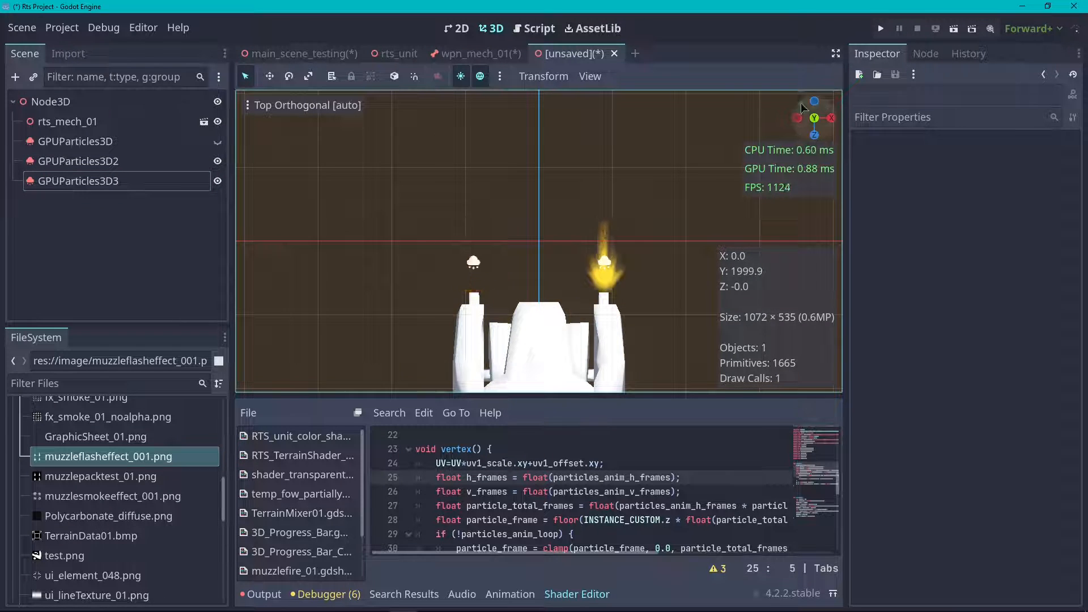
- Make the hidden GPUParticles3D smoke emitter visible and view it together with the muzzle flashes around the mech
drag(801, 103, 860, 74)
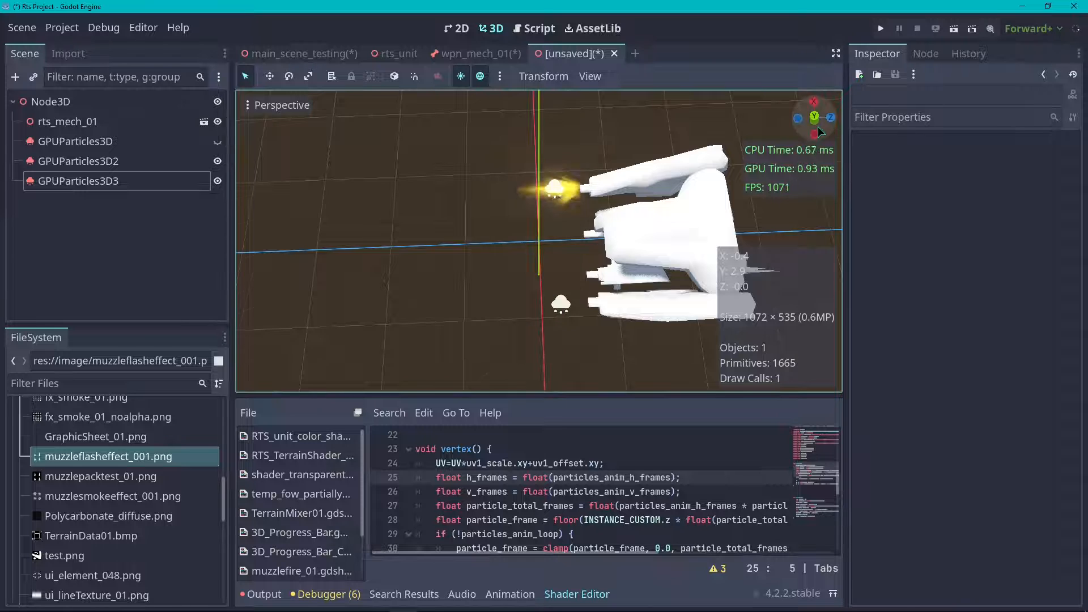
drag(818, 131, 804, 136)
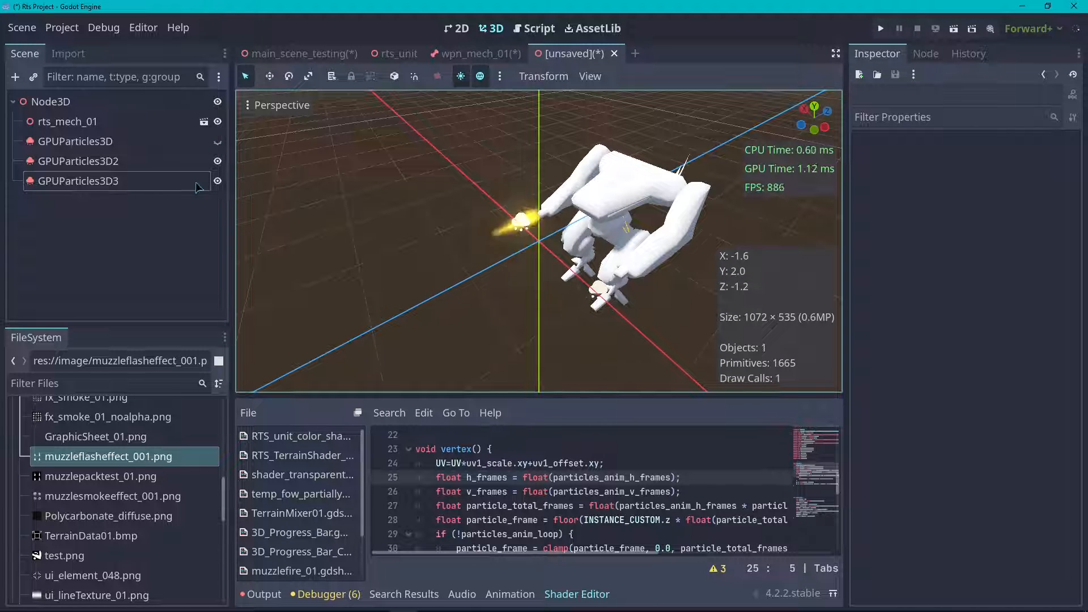
click(218, 142)
middle_drag(674, 225, 569, 204)
scroll(569, 204, down, 4)
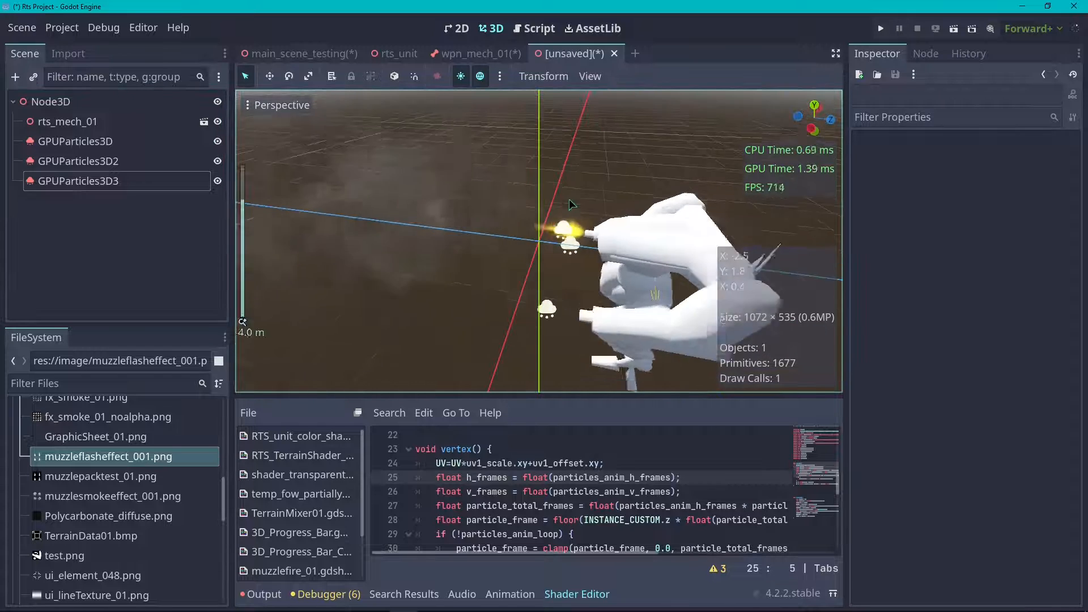
scroll(492, 165, down, 3)
- Inspect the smoke from several angles and set the Lifetime of GPUParticles3D to 0.5 s
click(130, 144)
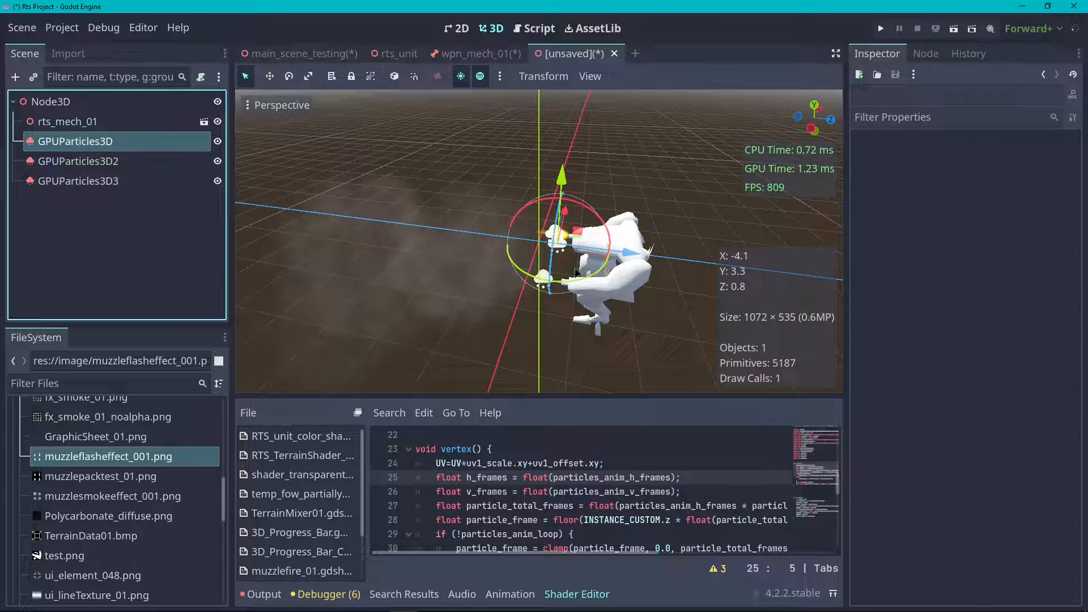
middle_drag(731, 117, 749, 150)
scroll(749, 150, up, 6)
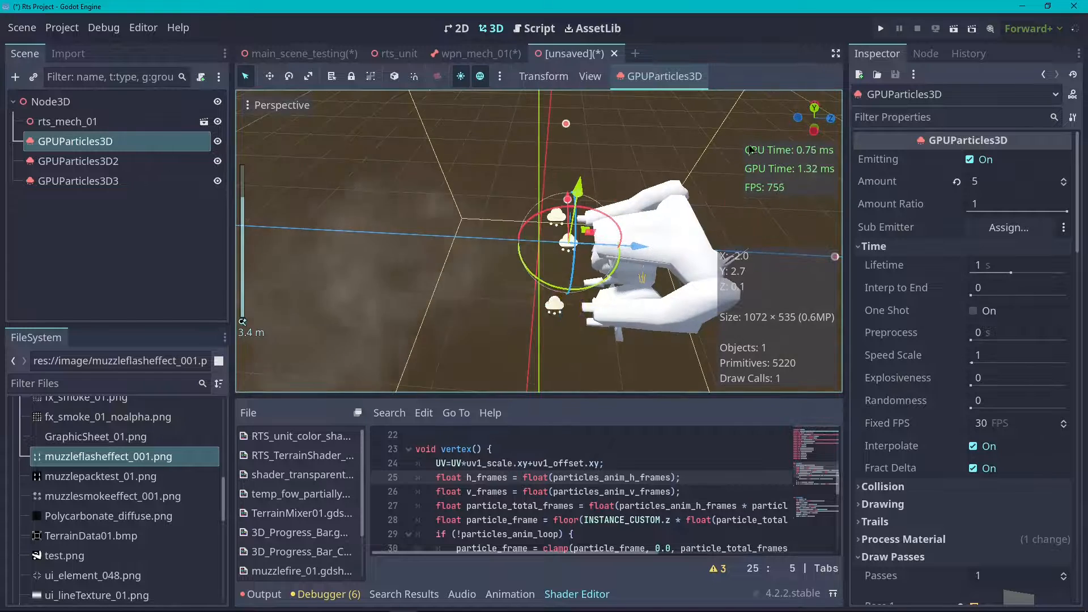
middle_drag(334, 243, 348, 204)
scroll(348, 204, down, 4)
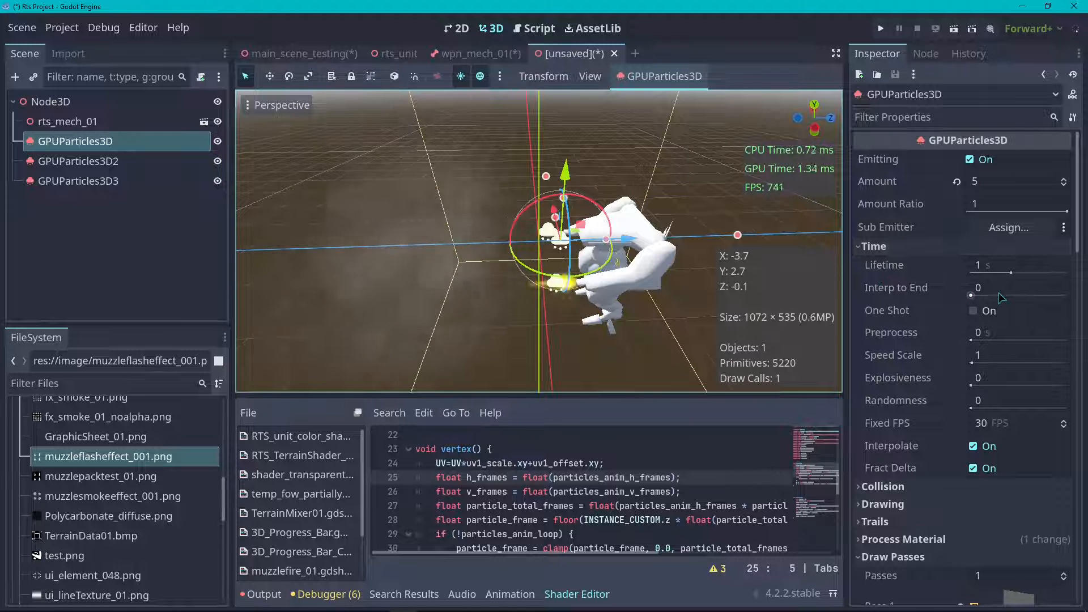
scroll(563, 185, up, 6)
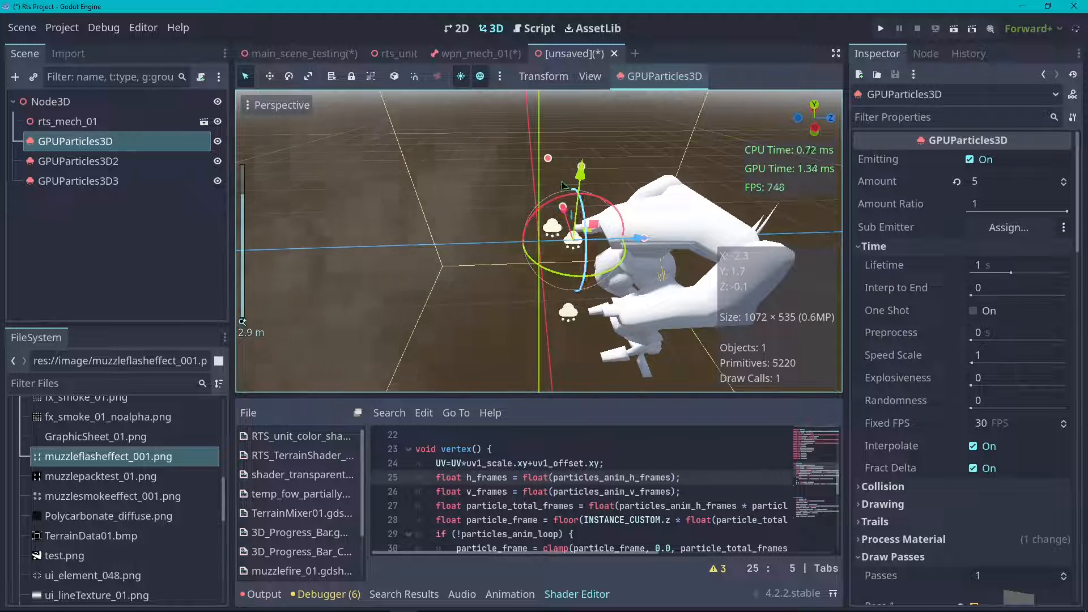
scroll(545, 196, down, 3)
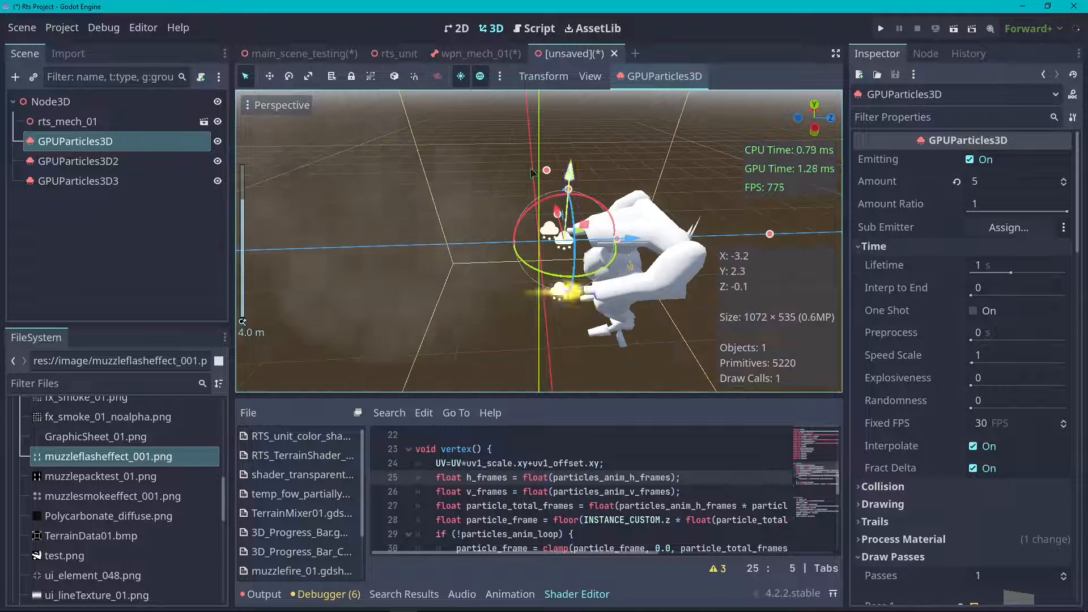
click(1032, 266)
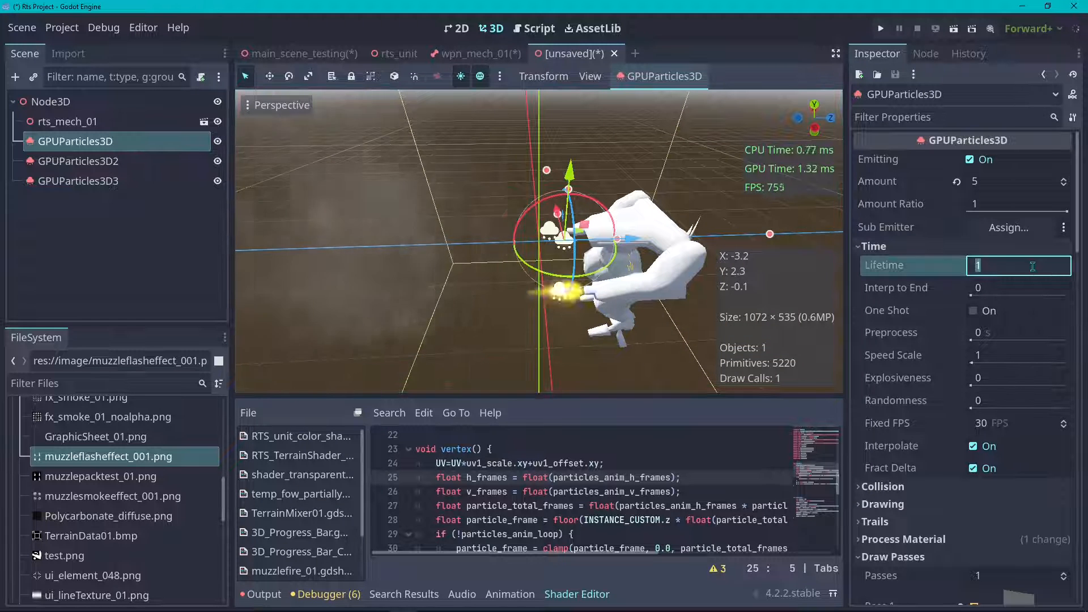
text(0.5)
key(Return)
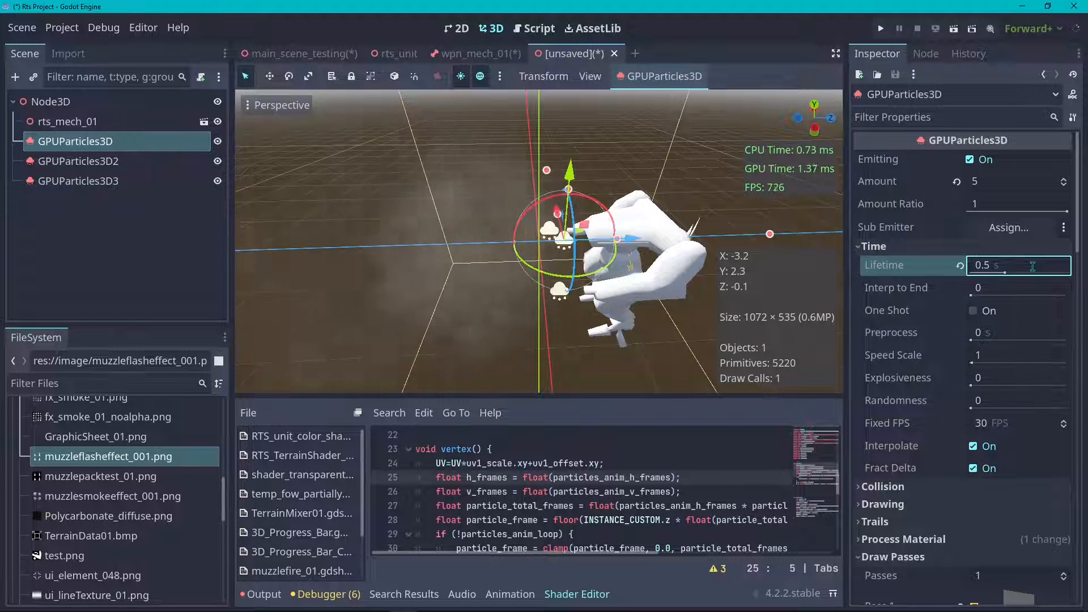
scroll(515, 278, down, 4)
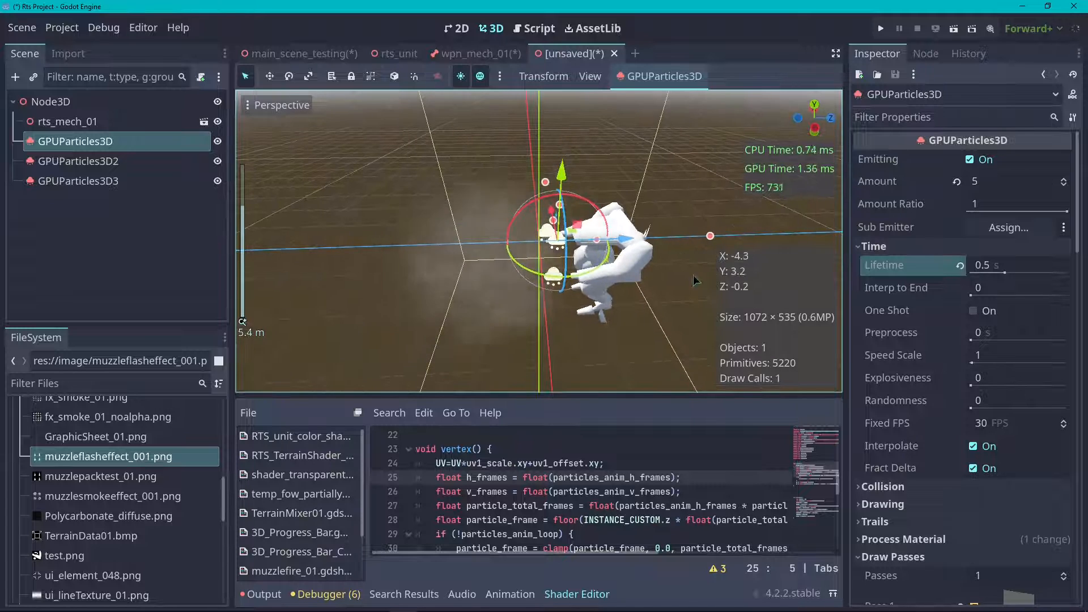
- In the process material of GPUParticles3D, set the display Scale Min to 0.9 and Scale Max to 1
scroll(902, 250, down, 10)
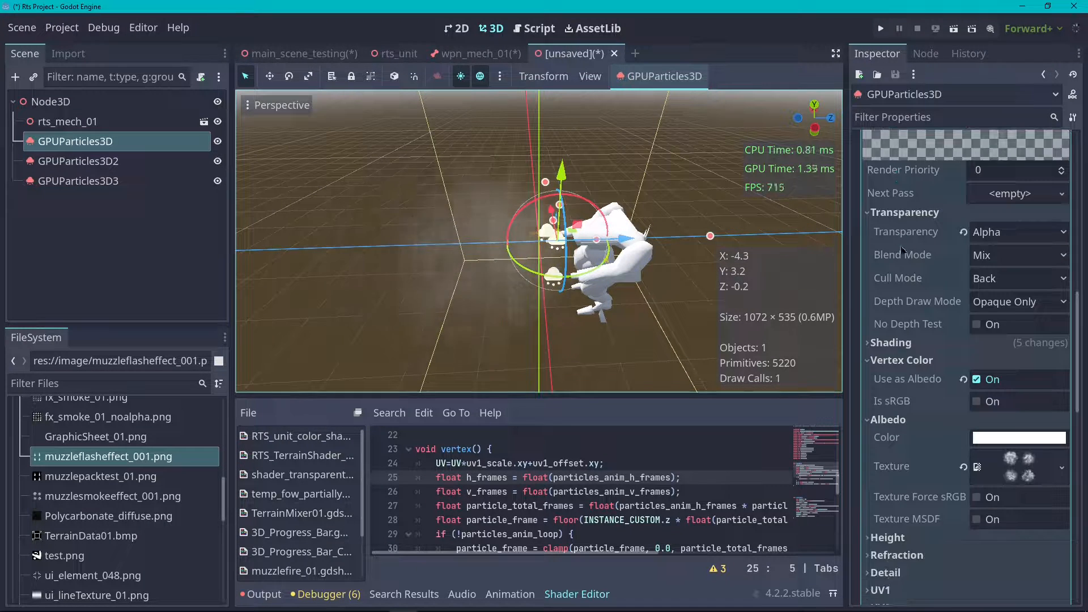
scroll(902, 249, up, 12)
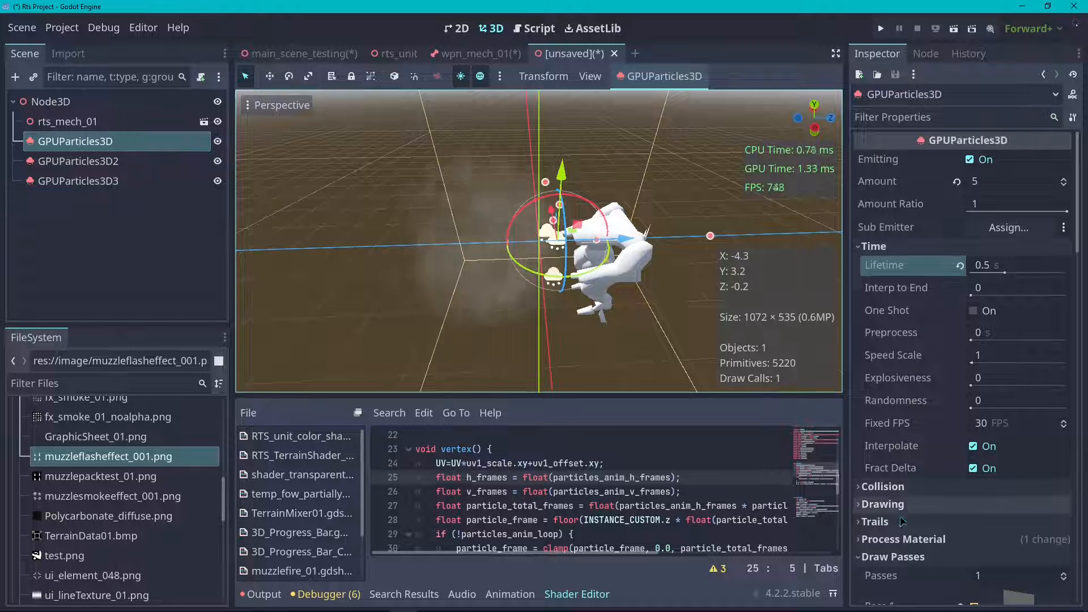
click(919, 540)
scroll(912, 369, down, 5)
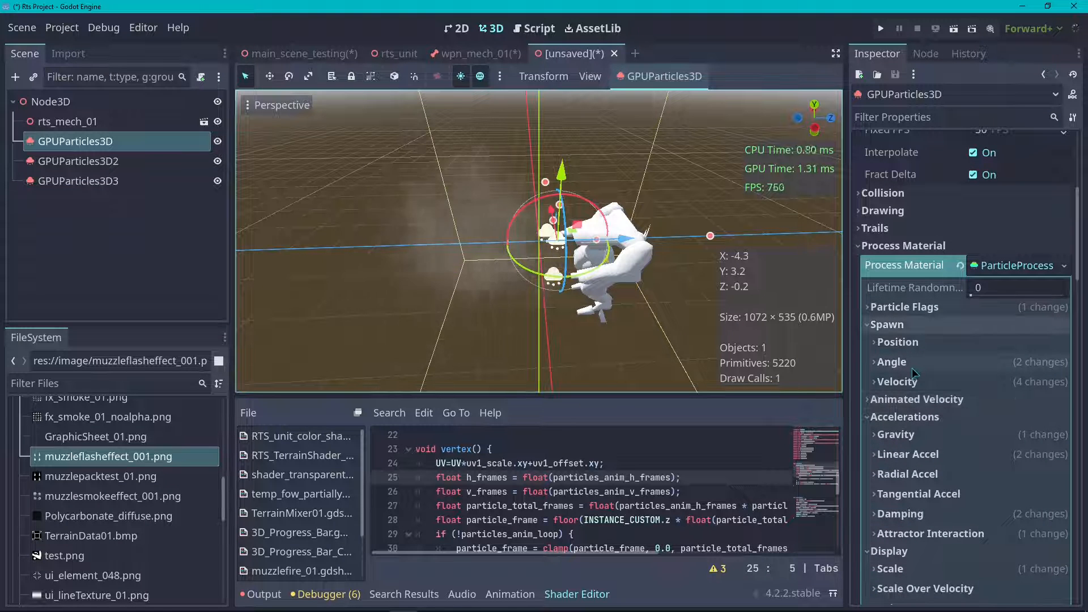
click(907, 569)
scroll(956, 427, down, 5)
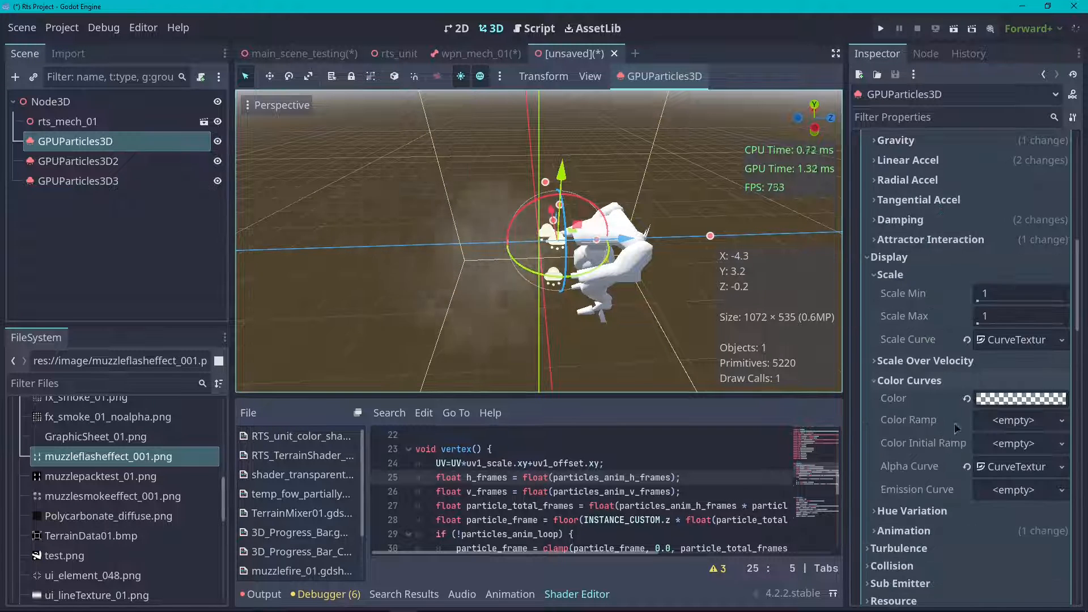
click(1004, 290)
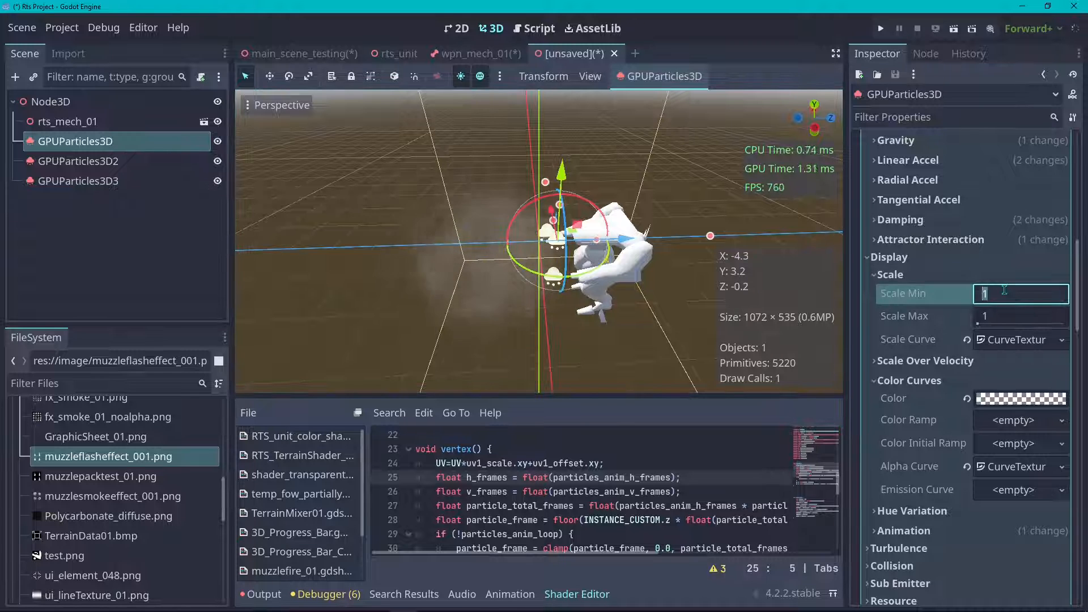
text(0.9)
key(Return)
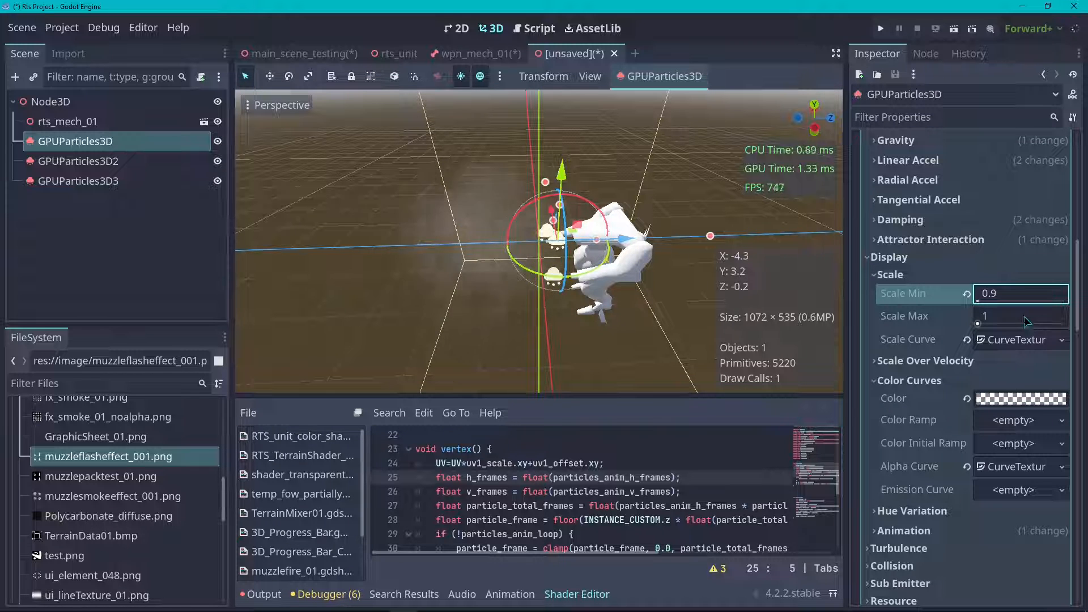
click(1020, 316)
text(1.2)
key(Return)
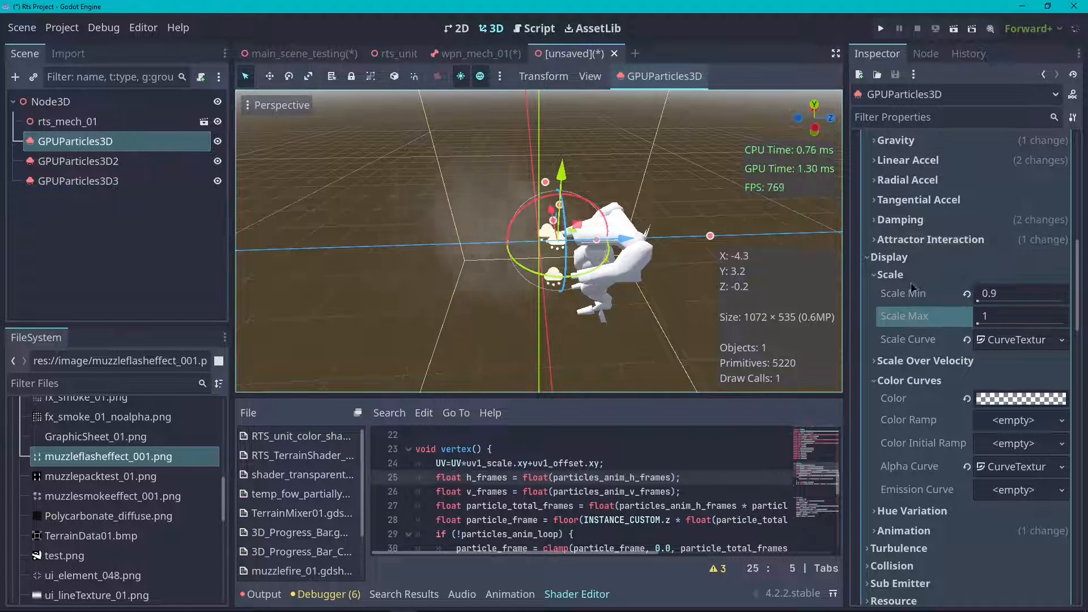
- Open the smoke emitter's Scale Curve for editing and examine its points against the smoke in the viewport
scroll(982, 425, up, 4)
click(1012, 459)
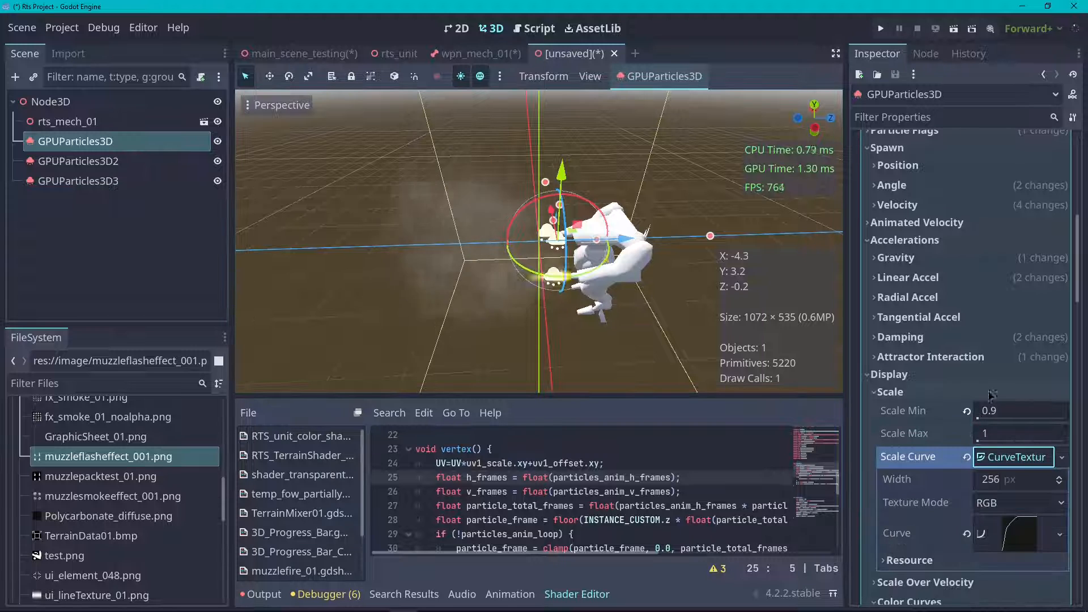
click(1021, 534)
scroll(942, 398, down, 6)
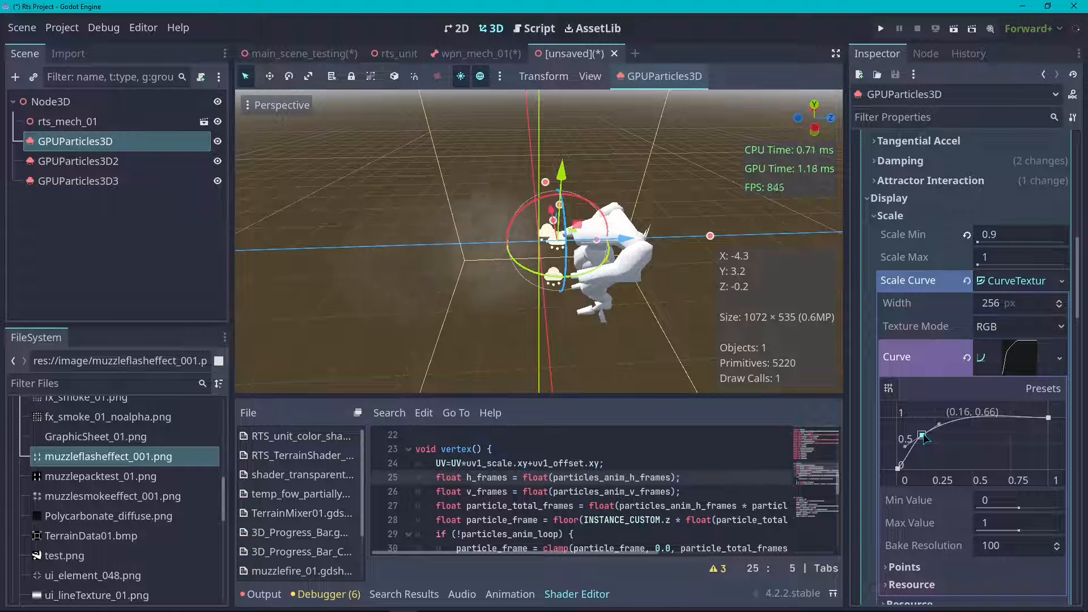
scroll(610, 204, up, 3)
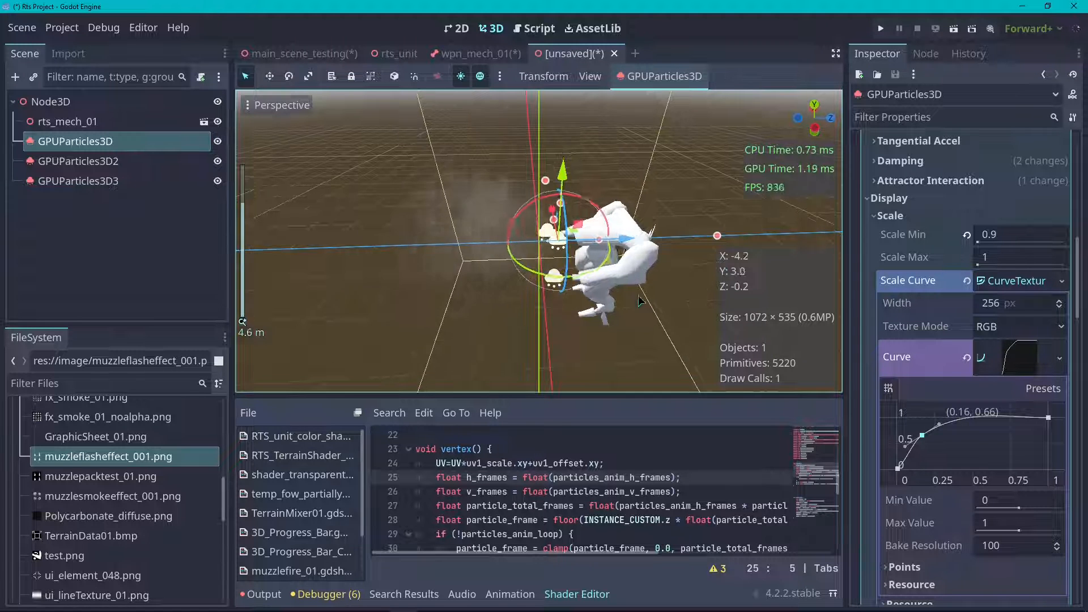
- Shift the smoke emitter slightly back along Z toward the mech and check its placement from above and the side
drag(630, 239, 656, 242)
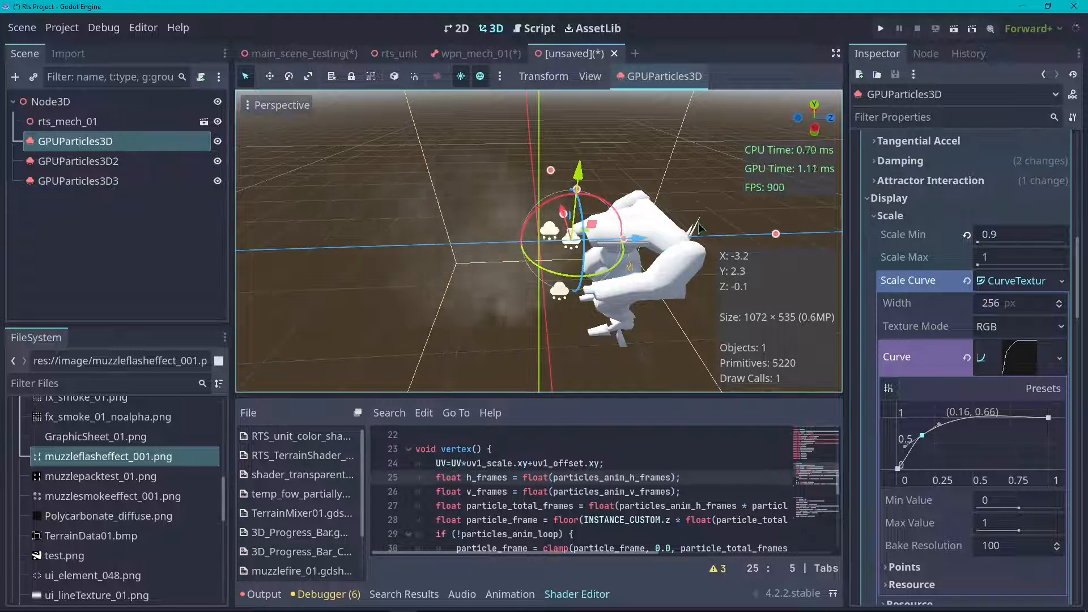
middle_drag(656, 242, 648, 279)
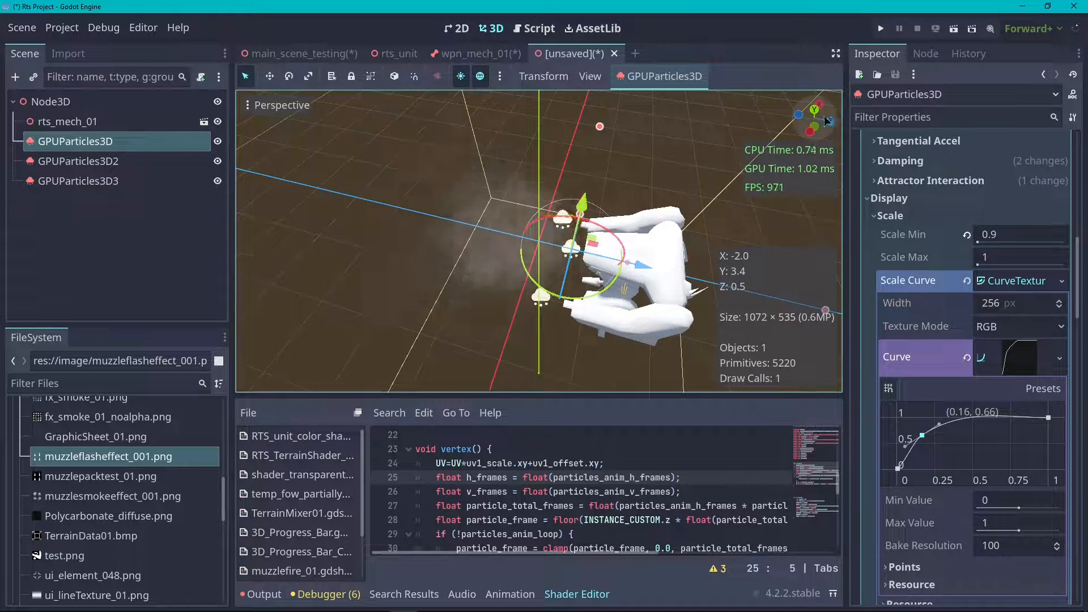
middle_drag(735, 285, 703, 277)
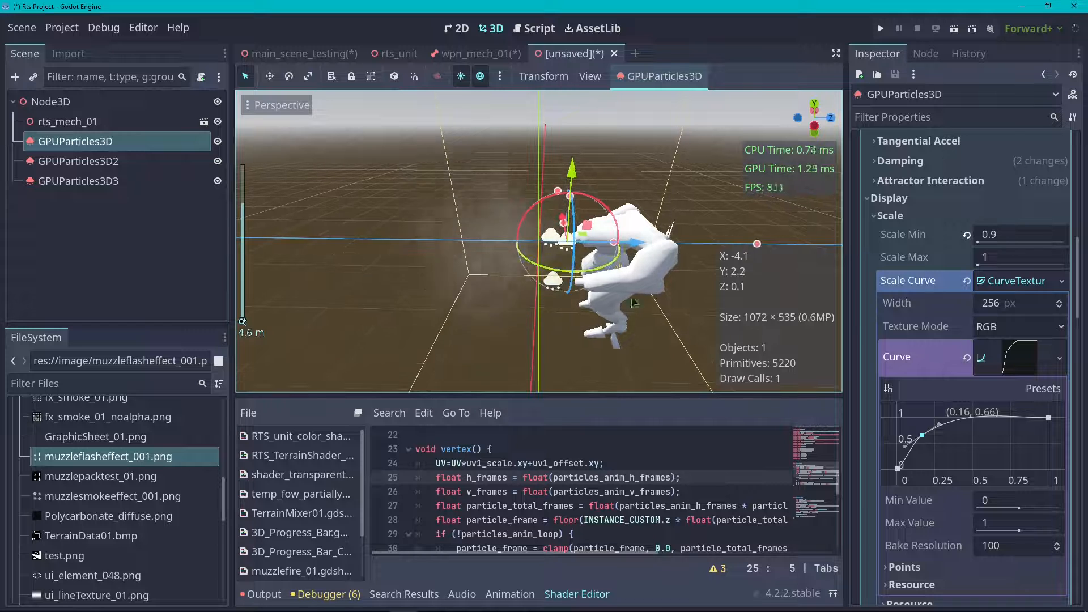
- Set the Amount of GPUParticles3D to 6 particles, trying 8 first
scroll(934, 401, up, 8)
scroll(934, 402, up, 4)
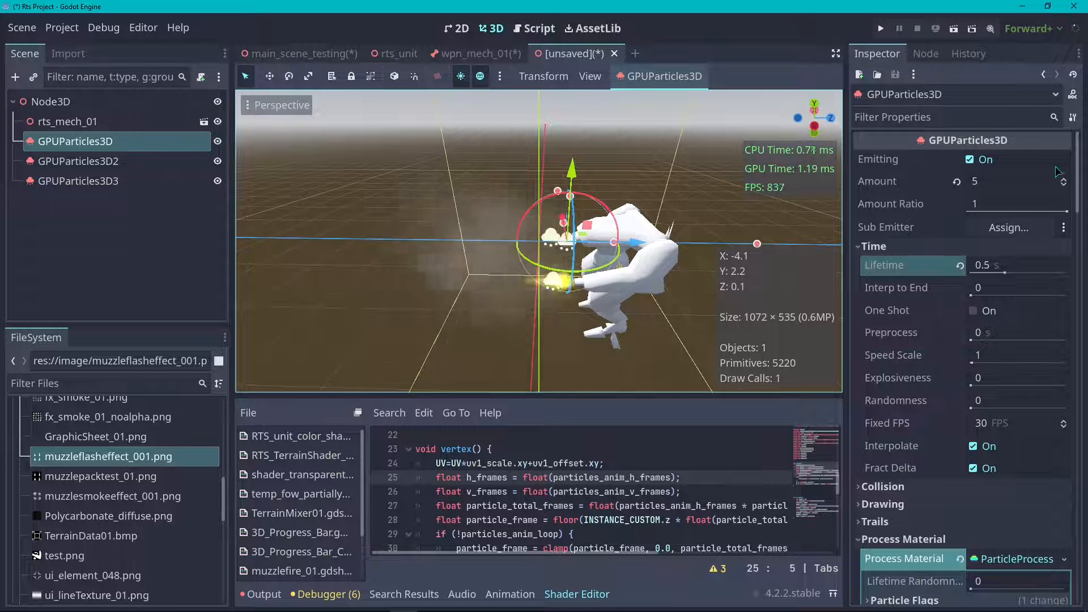
click(1064, 182)
click(1062, 178)
click(1062, 178)
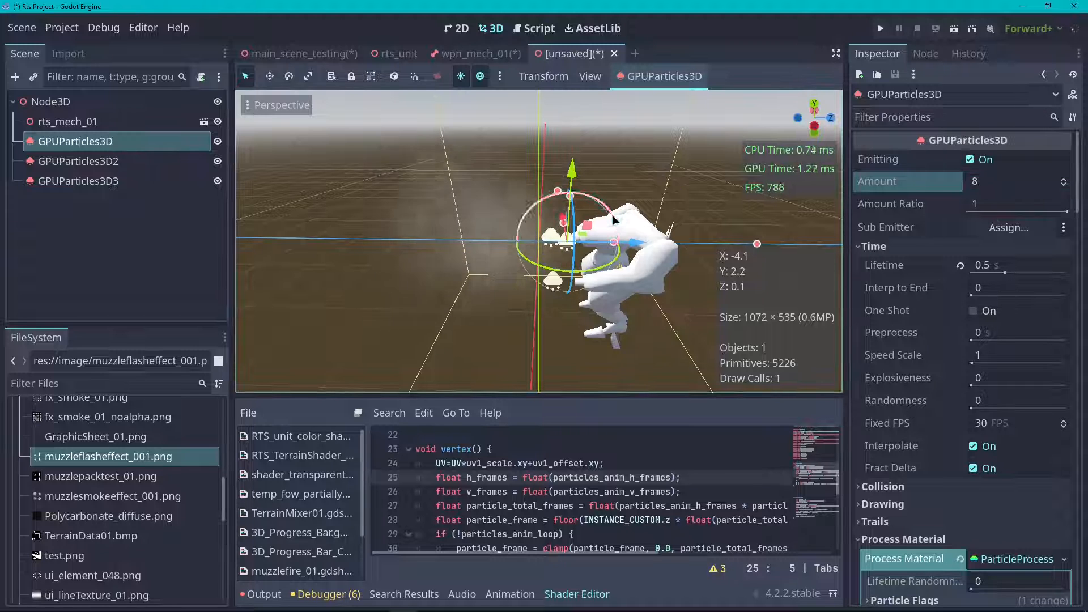
scroll(585, 180, down, 3)
scroll(584, 180, up, 3)
click(1064, 185)
click(1063, 185)
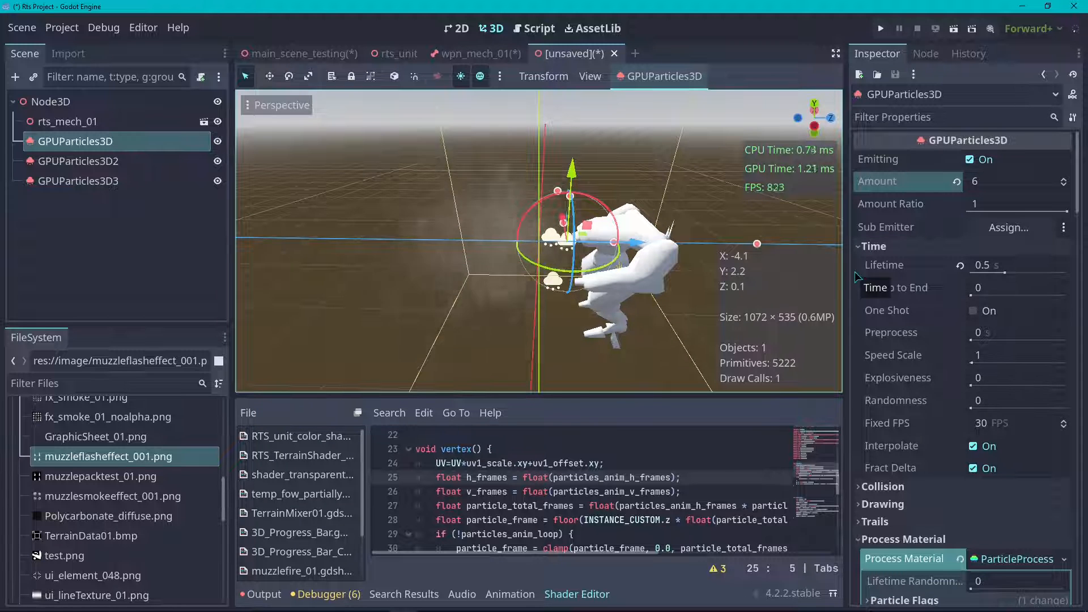
scroll(572, 231, down, 5)
scroll(661, 276, up, 4)
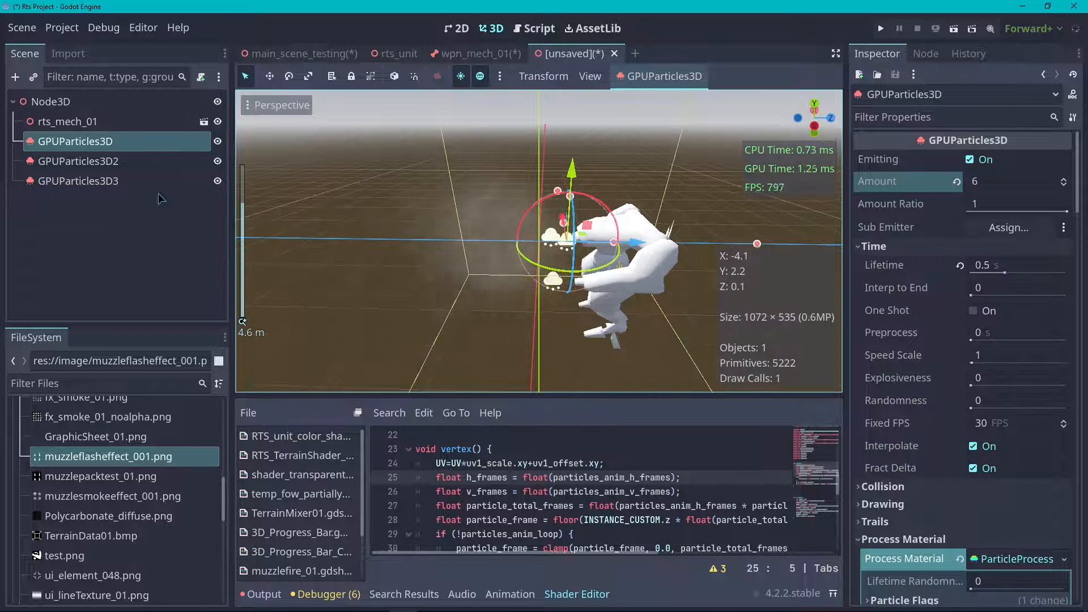
- Hide the rts_mech_01 model and reselect the GPUParticles3D smoke emitter
click(609, 273)
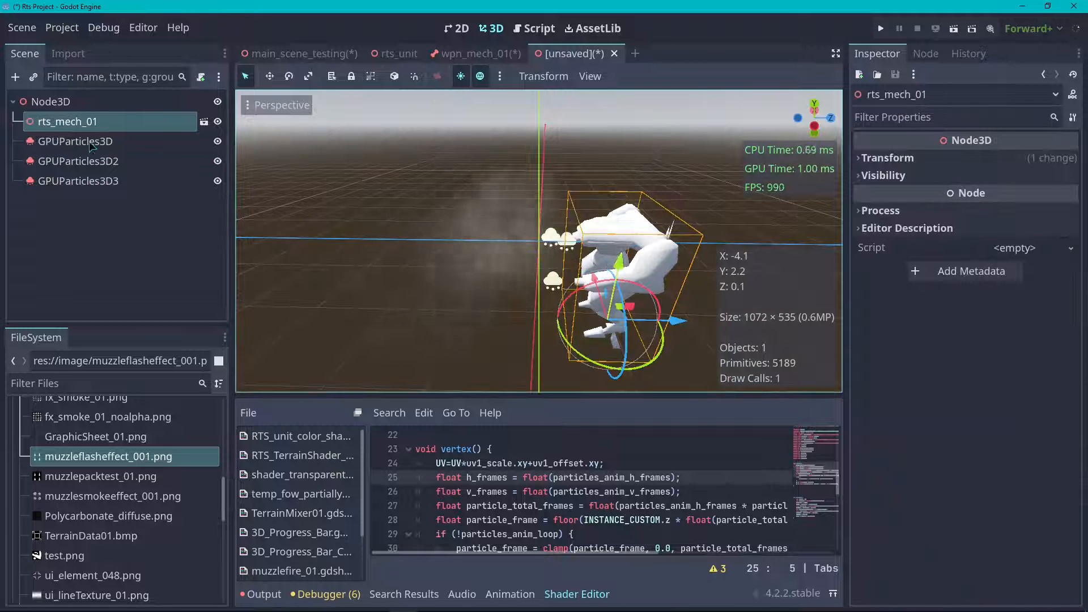
click(217, 122)
click(134, 145)
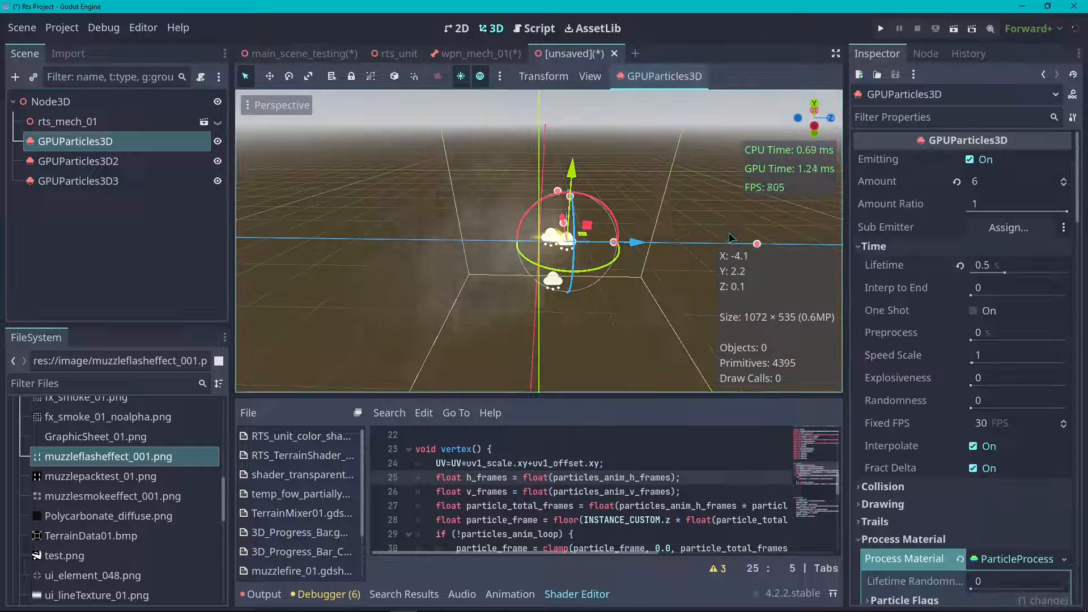
- Set the smoke's Initial Velocity Min and Max to 2 and make the mech visible again
scroll(923, 286, down, 10)
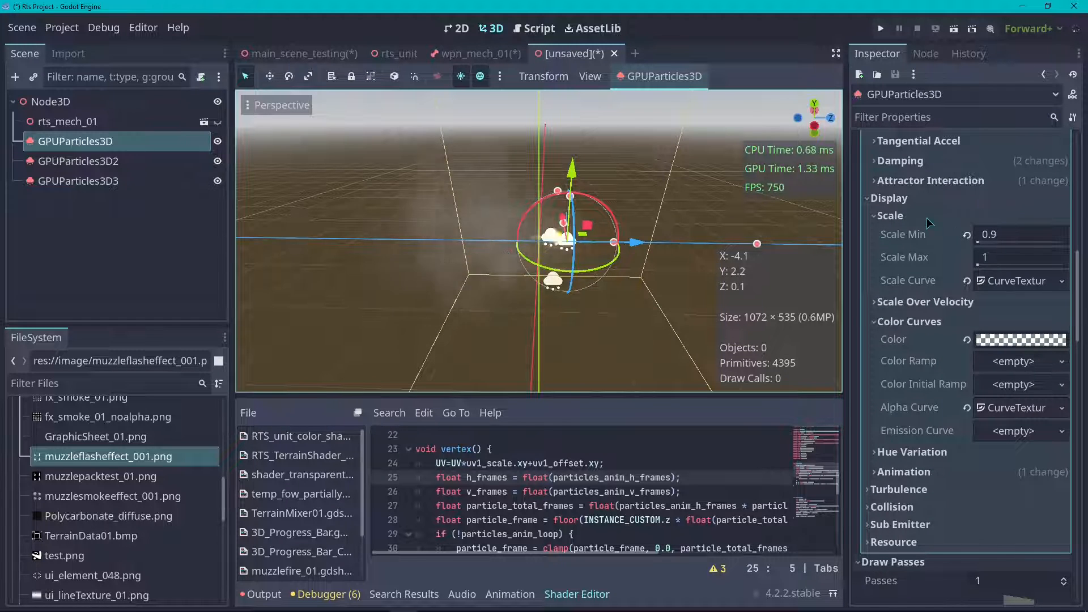
scroll(930, 353, up, 5)
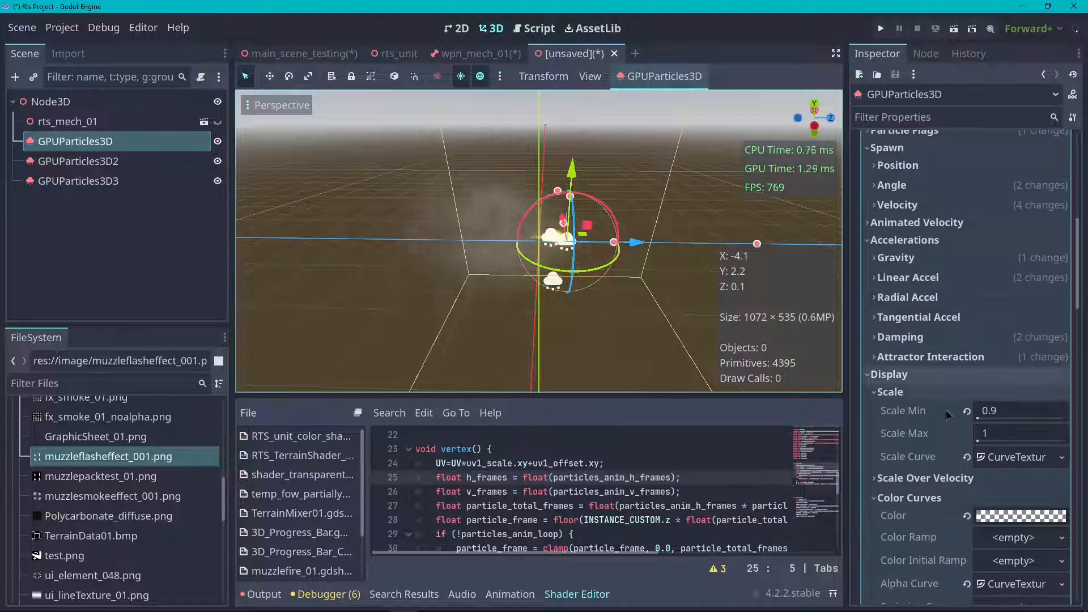
scroll(947, 366, down, 10)
scroll(918, 283, up, 12)
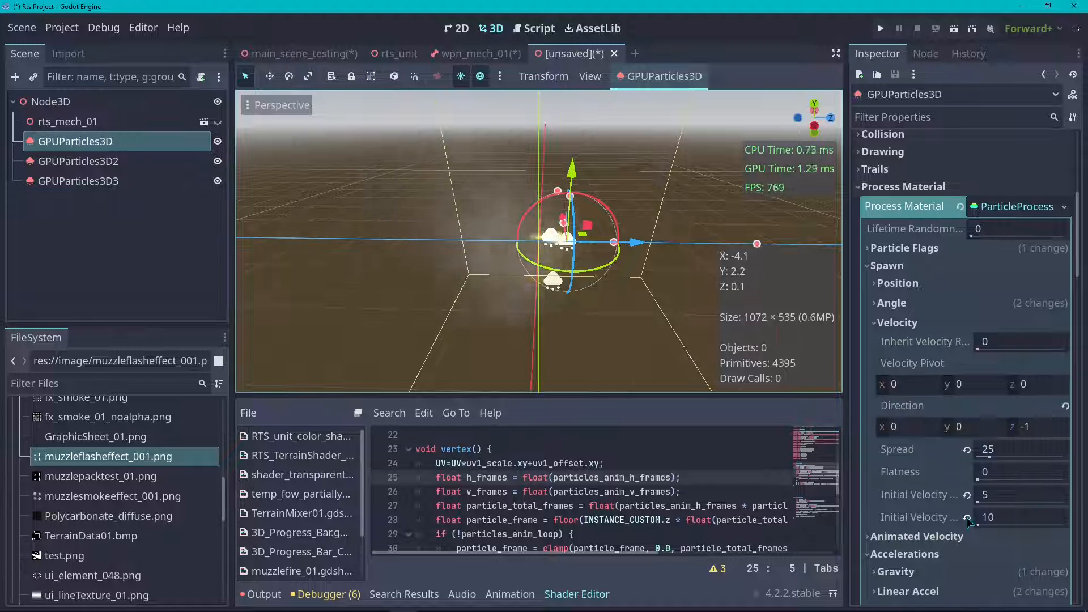
click(1008, 513)
text(2)
key(Return)
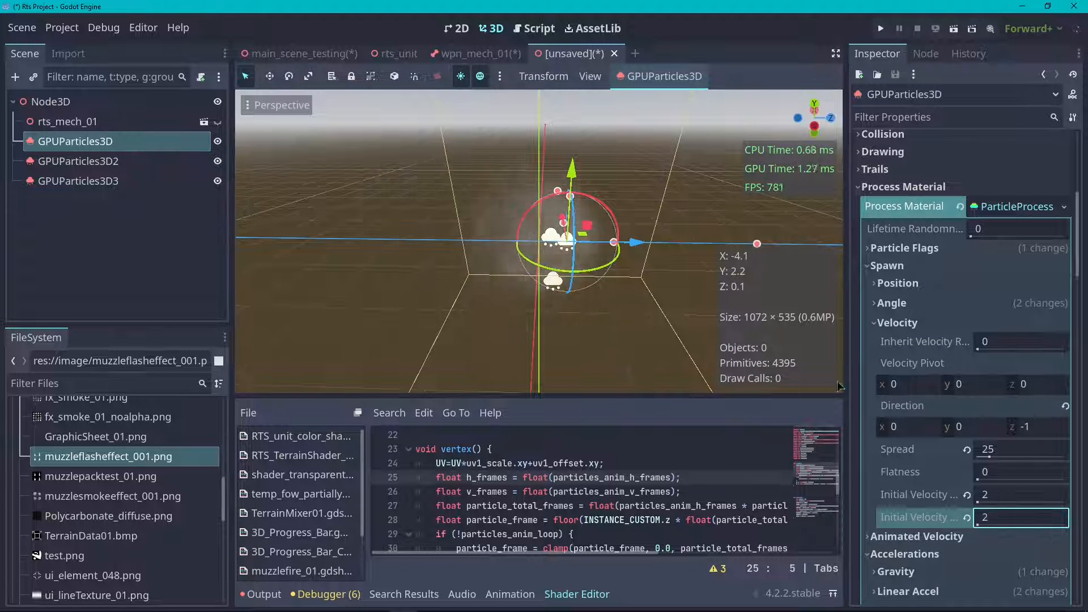
click(218, 122)
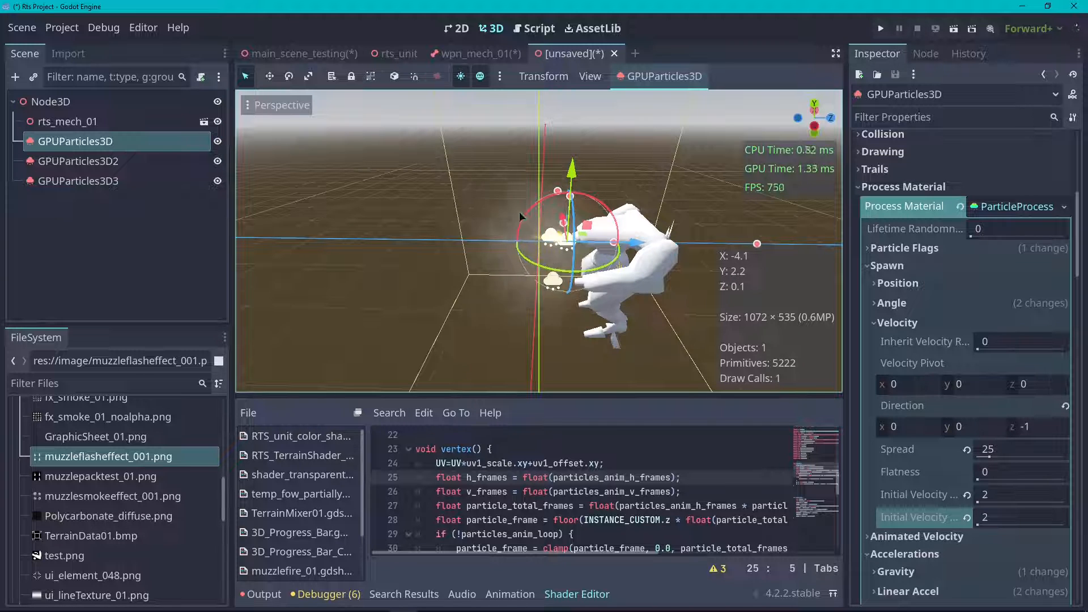
- Move the smoke emitter forward along Z, away from the mech, and set its Initial Velocity Max to 6
drag(633, 254, 620, 244)
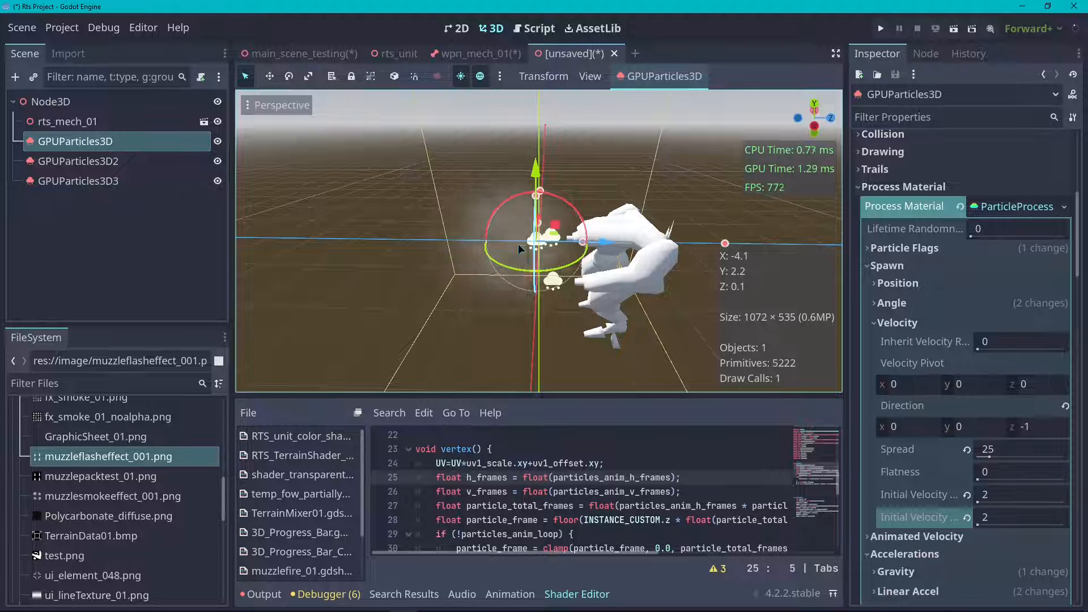
click(1001, 516)
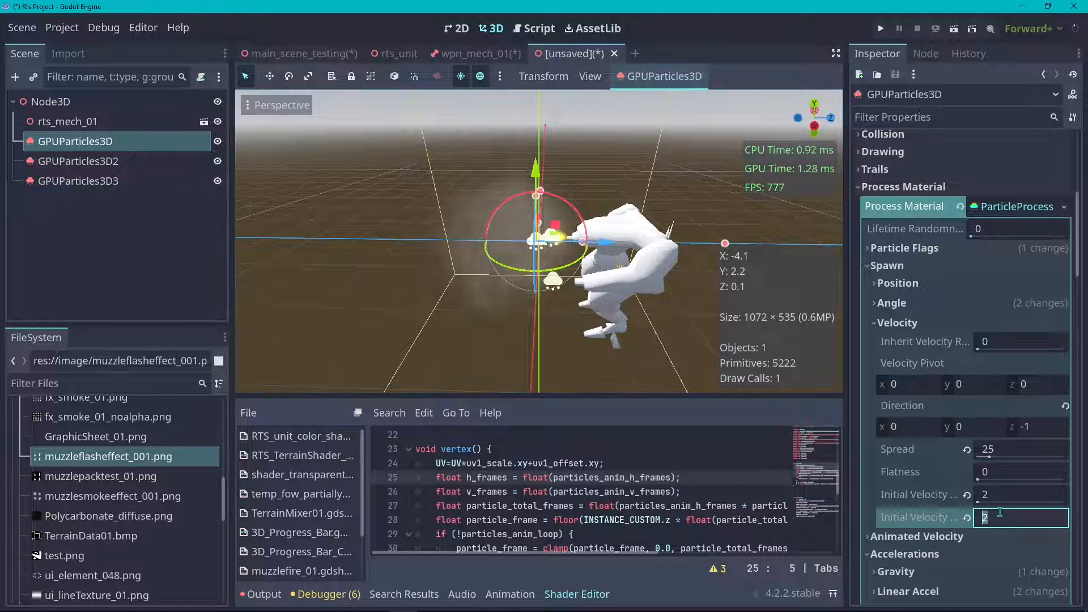
click(1000, 512)
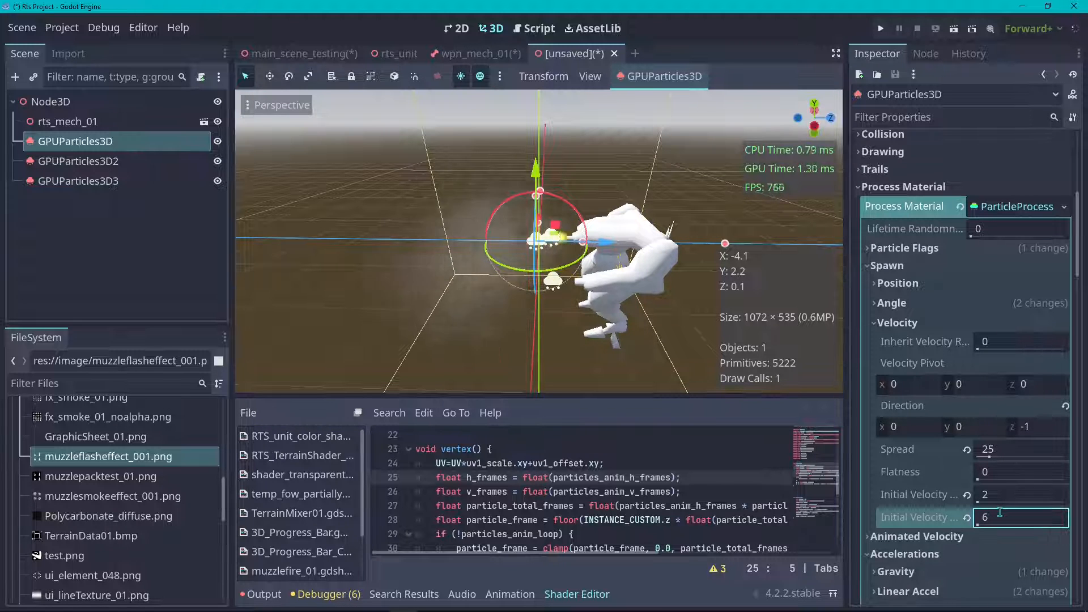
key(Return)
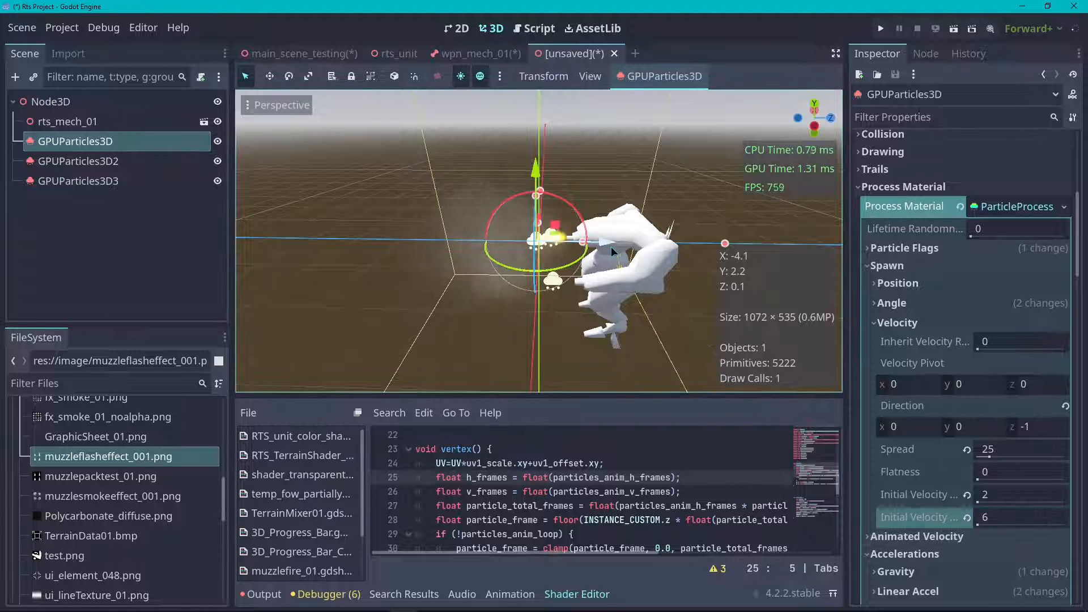
- Deselect the smoke emitter and inspect the smoke from the other side of the mech
click(722, 175)
drag(806, 122, 1009, 139)
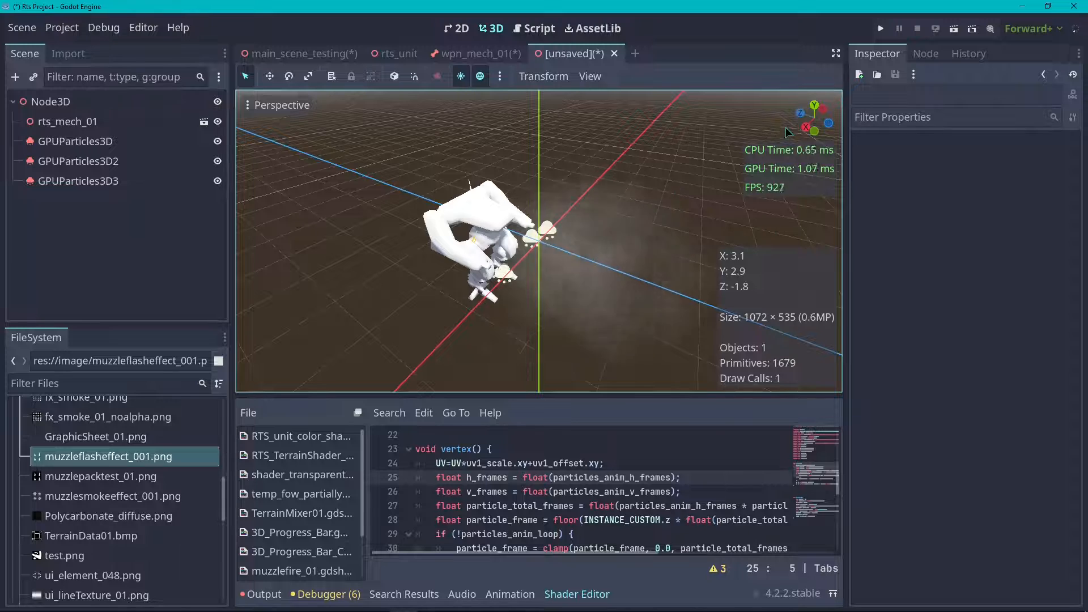
middle_drag(680, 193, 583, 316)
scroll(720, 285, down, 2)
scroll(720, 285, up, 3)
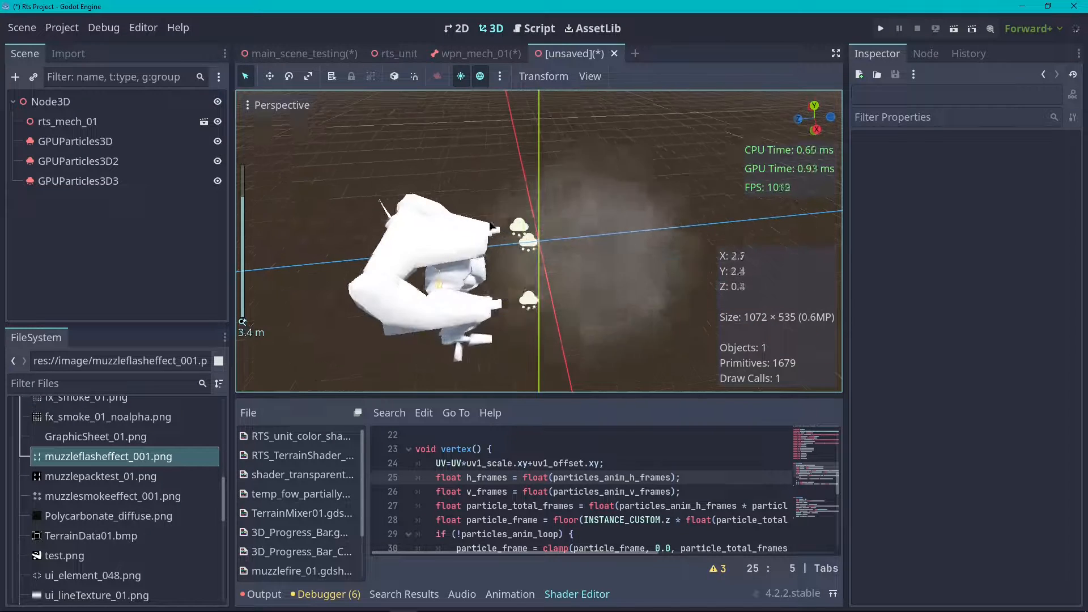
- Examine the properties of the muzzle flash emitters GPUParticles3D3 and GPUParticles3D2
click(546, 250)
scroll(627, 219, down, 2)
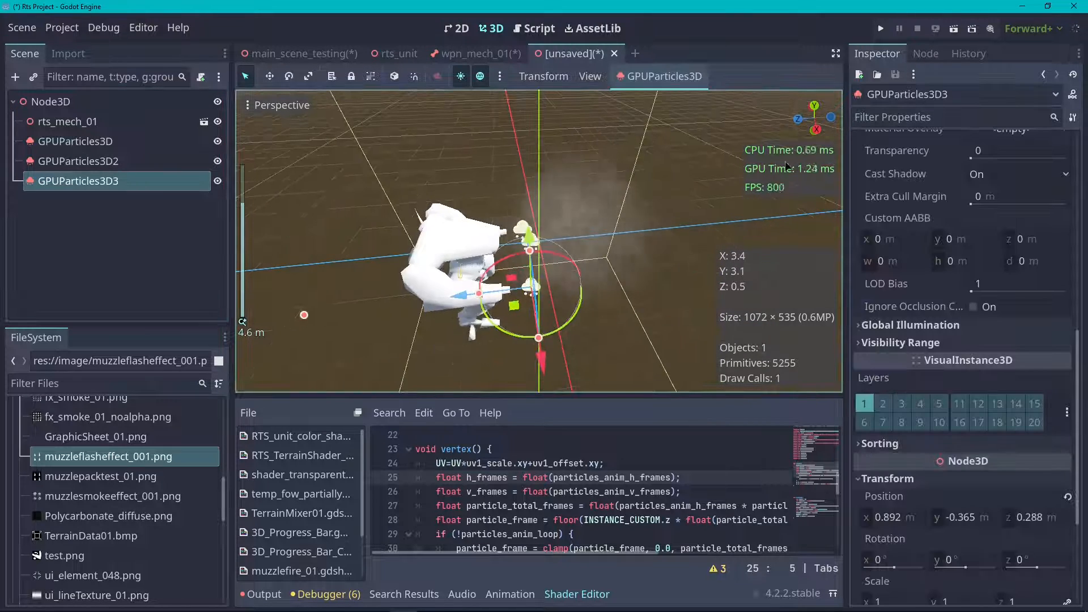
middle_drag(627, 219, 509, 177)
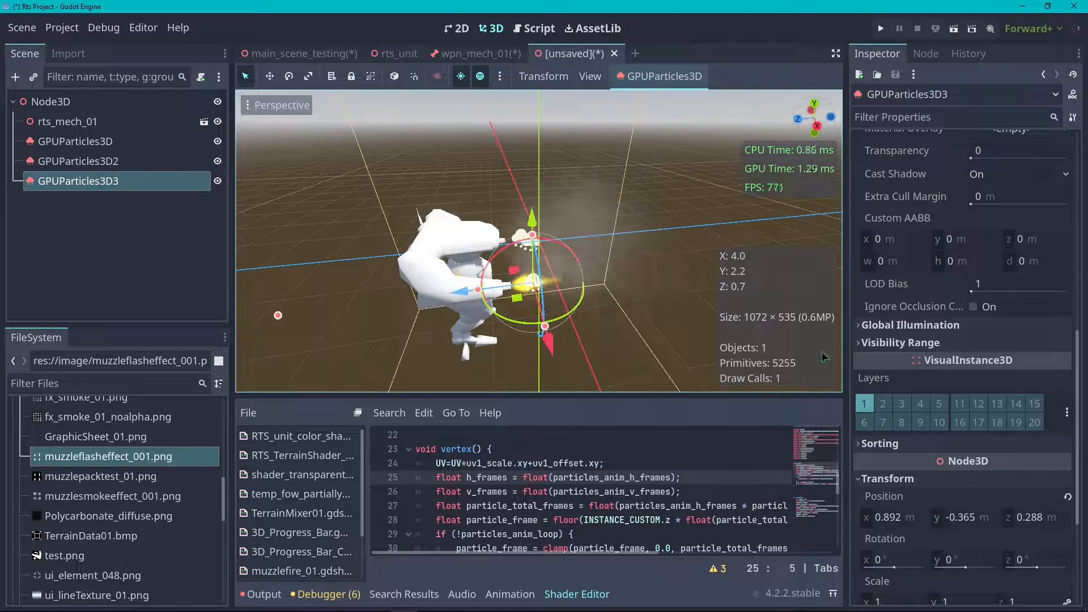
scroll(905, 384, up, 8)
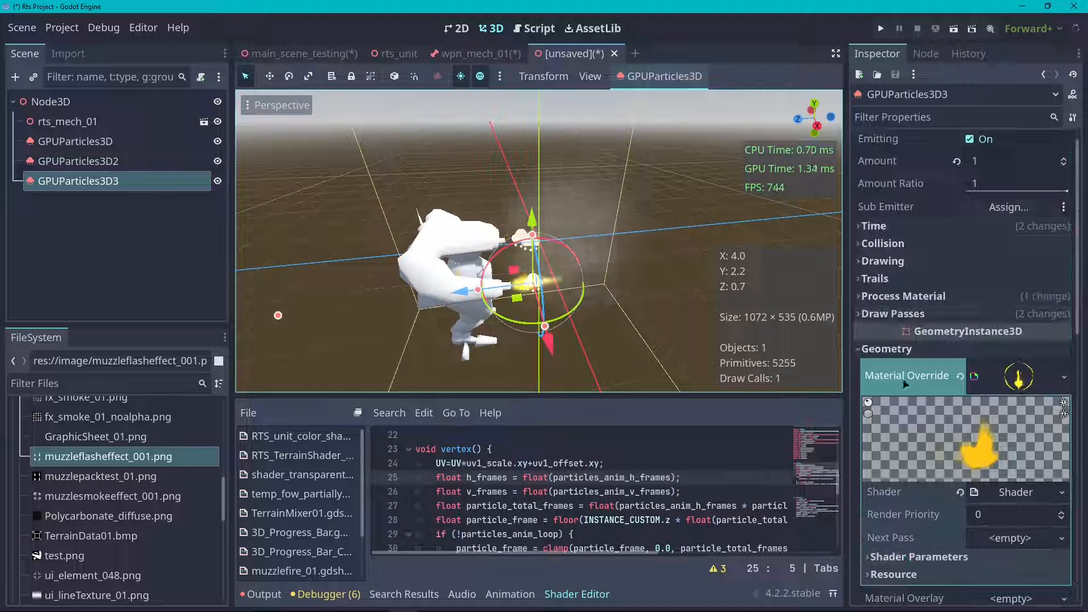
click(75, 161)
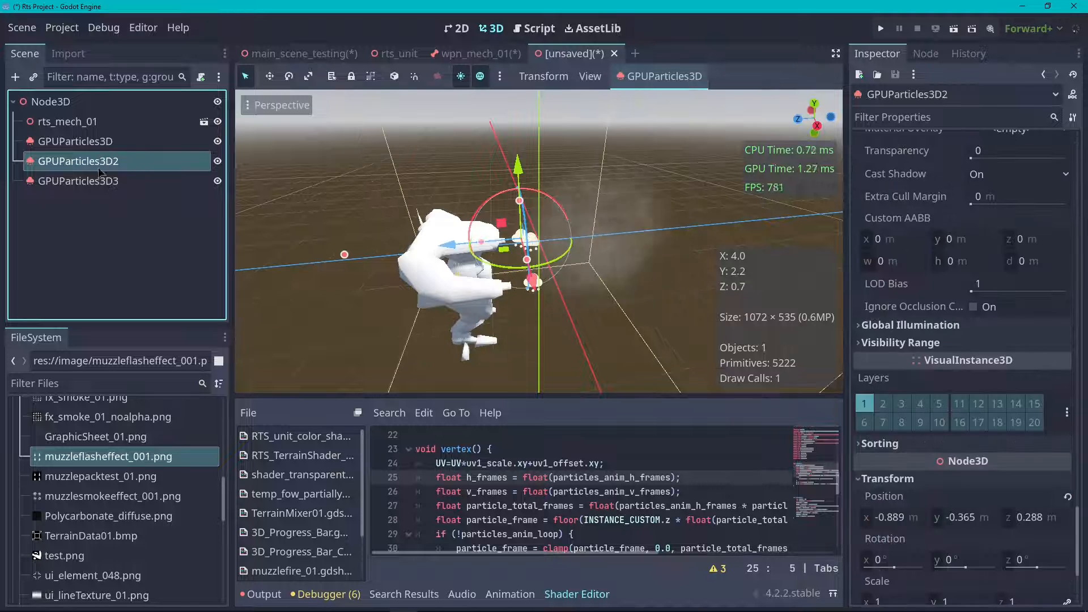
scroll(889, 357, down, 2)
scroll(889, 357, up, 6)
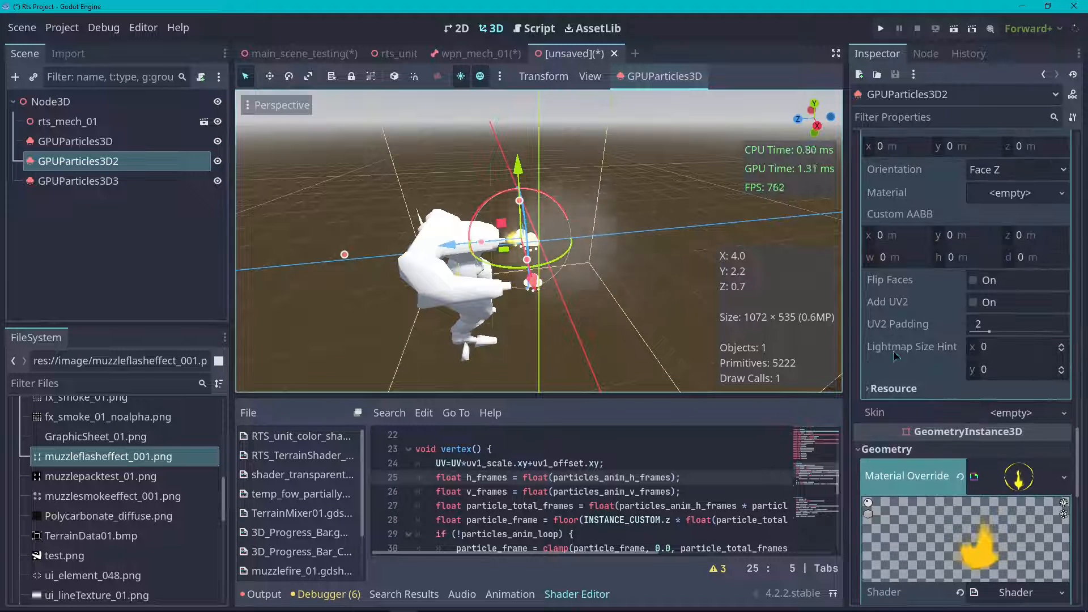
- Reshape the Scale Curve of the GPUParticles3D smoke, moving its middle point to about 0.25 along the curve for a more gradual rise
click(139, 146)
scroll(926, 226, down, 12)
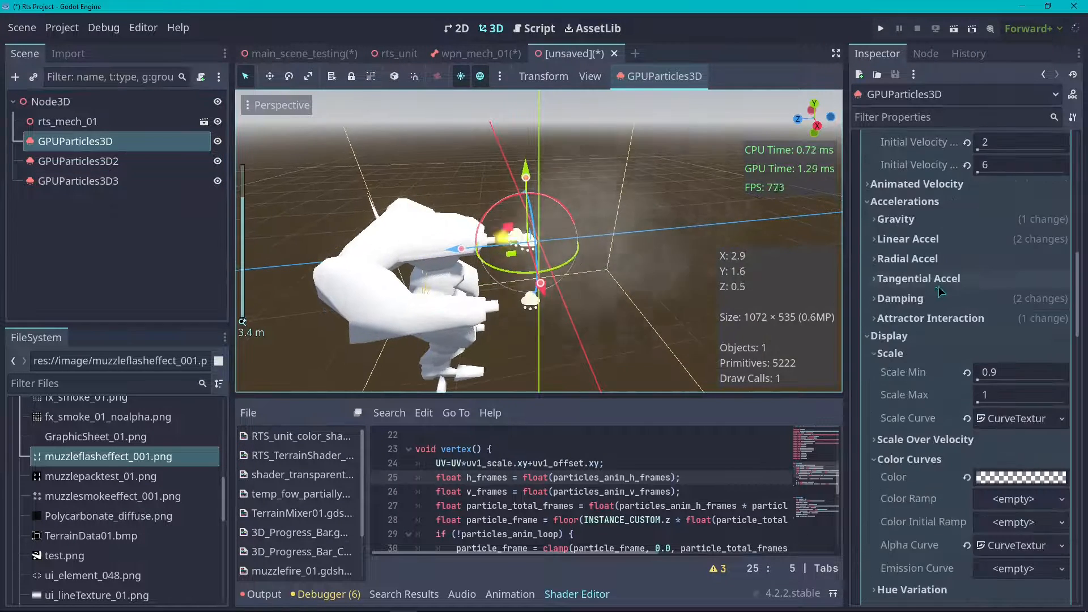
scroll(926, 227, up, 6)
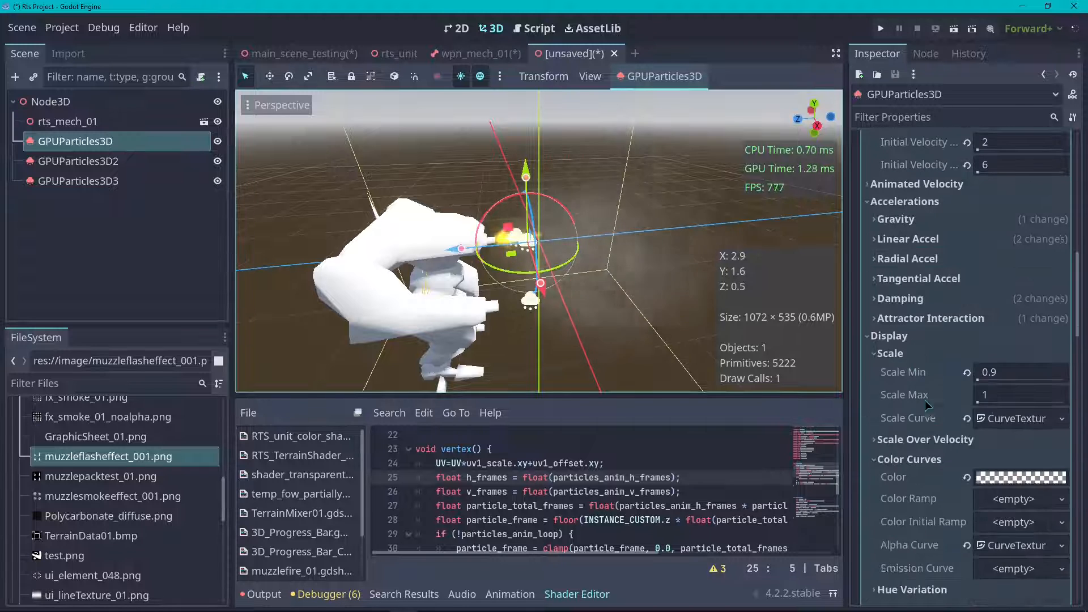
click(1014, 418)
click(1019, 495)
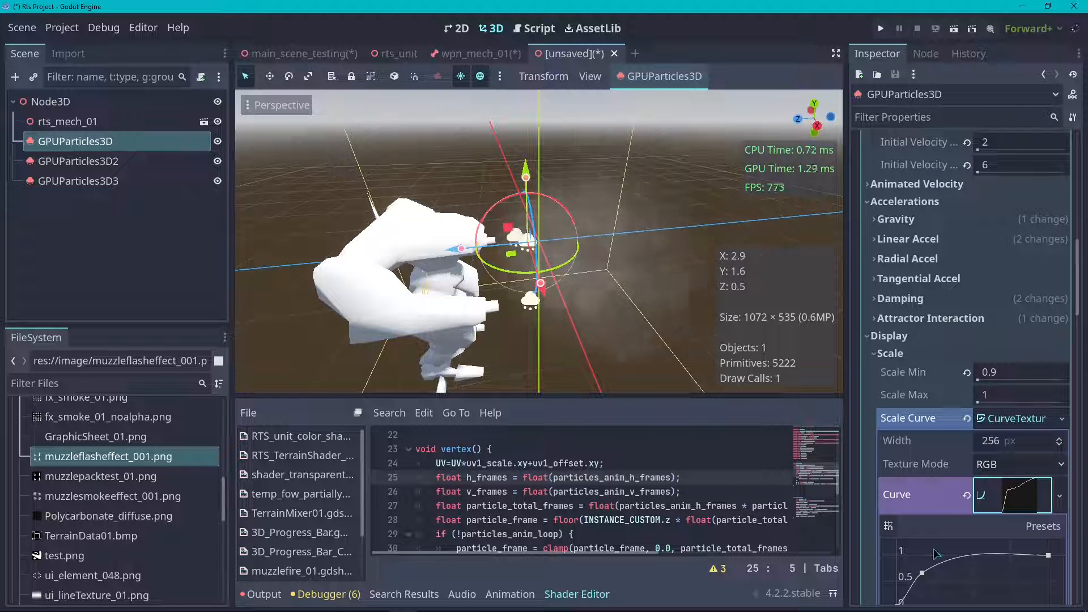
mouse_move(919, 585)
mouse_down()
mouse_move(928, 568)
mouse_move(925, 577)
mouse_up()
scroll(895, 521, down, 3)
drag(898, 429, 963, 393)
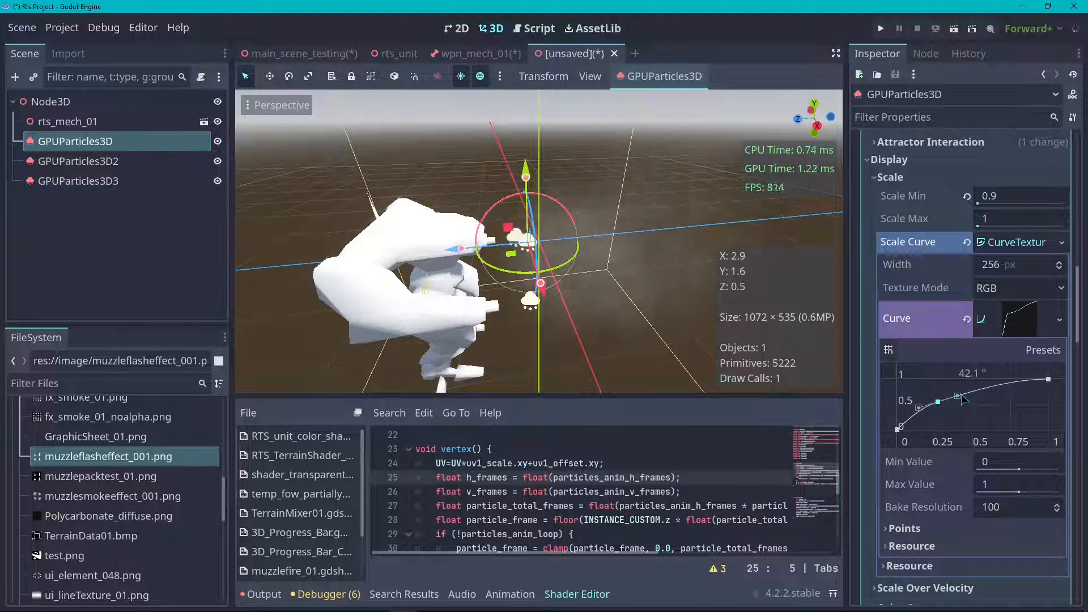
scroll(606, 172, down, 4)
click(800, 95)
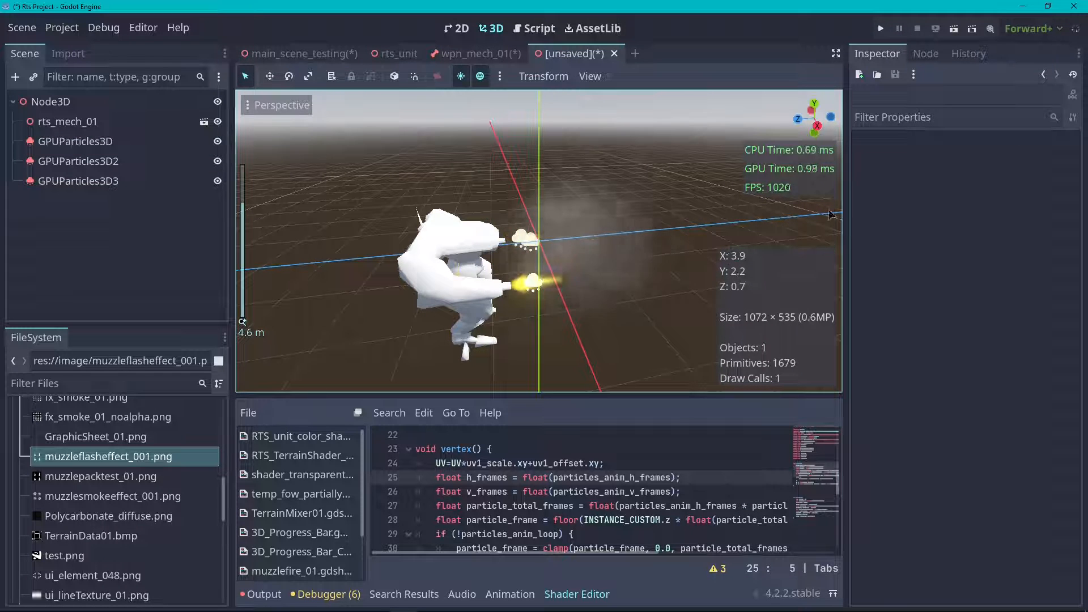
drag(818, 115, 889, 131)
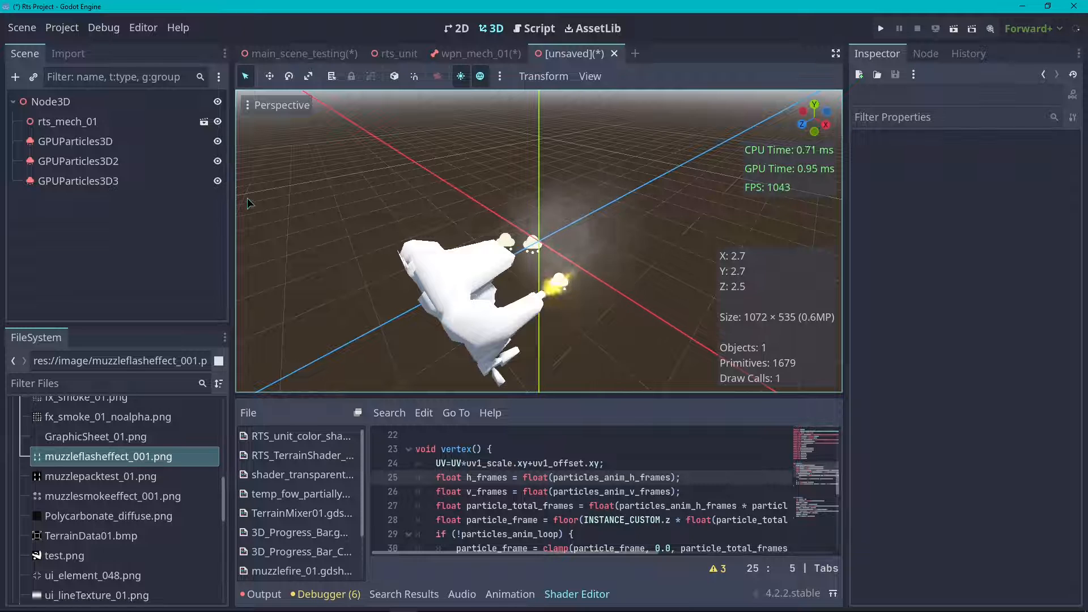
- Set the alpha of the GPUParticles3D smoke's Color to 5 and inspect the fainter smoke with the emitter deselected
click(131, 180)
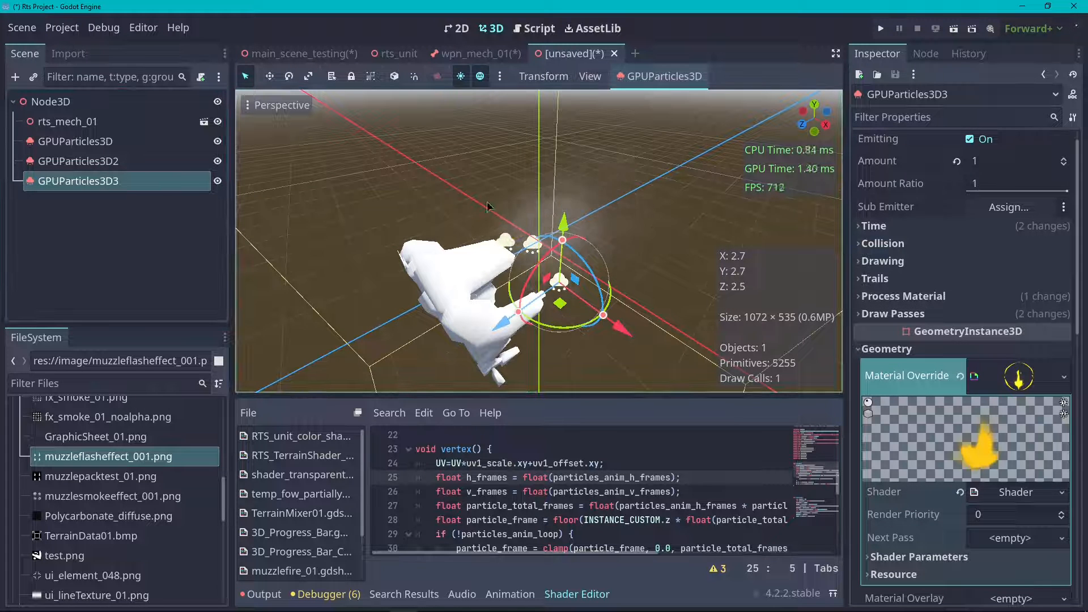
click(145, 142)
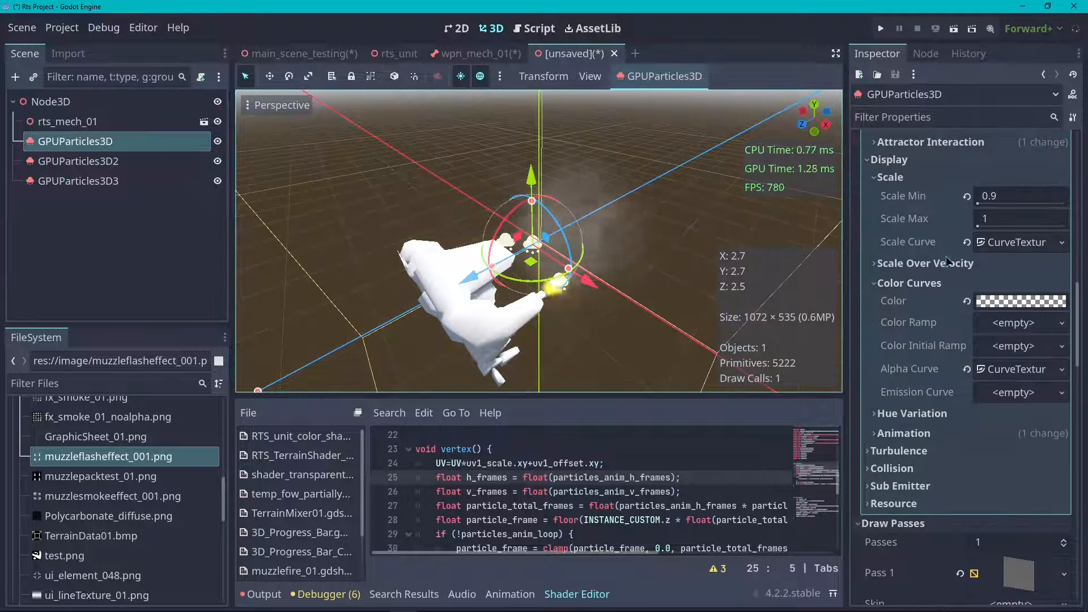
scroll(946, 260, down, 3)
scroll(921, 331, up, 3)
click(1020, 301)
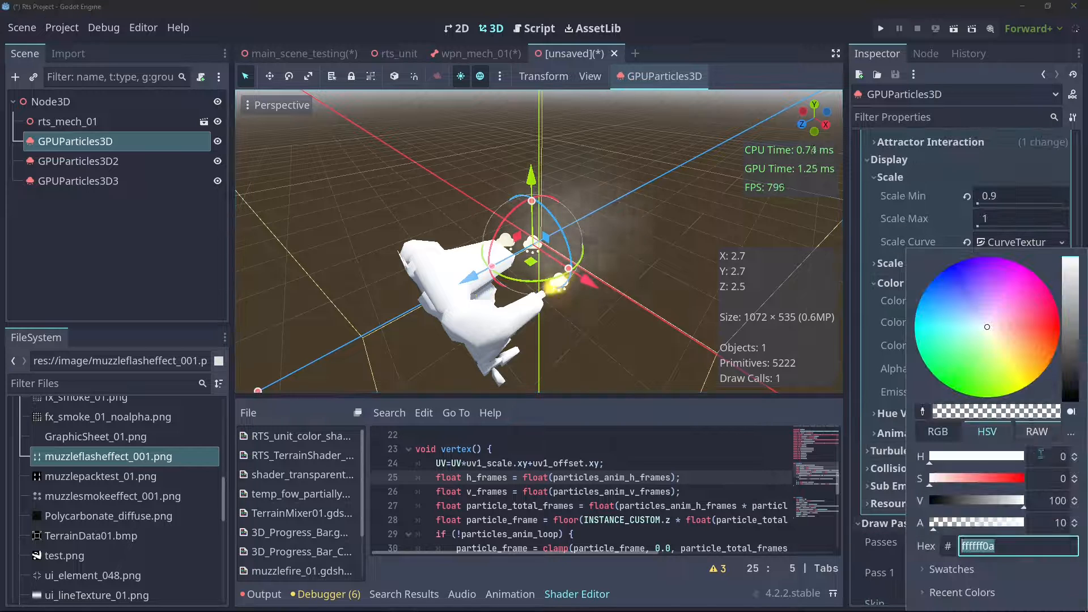
click(1058, 521)
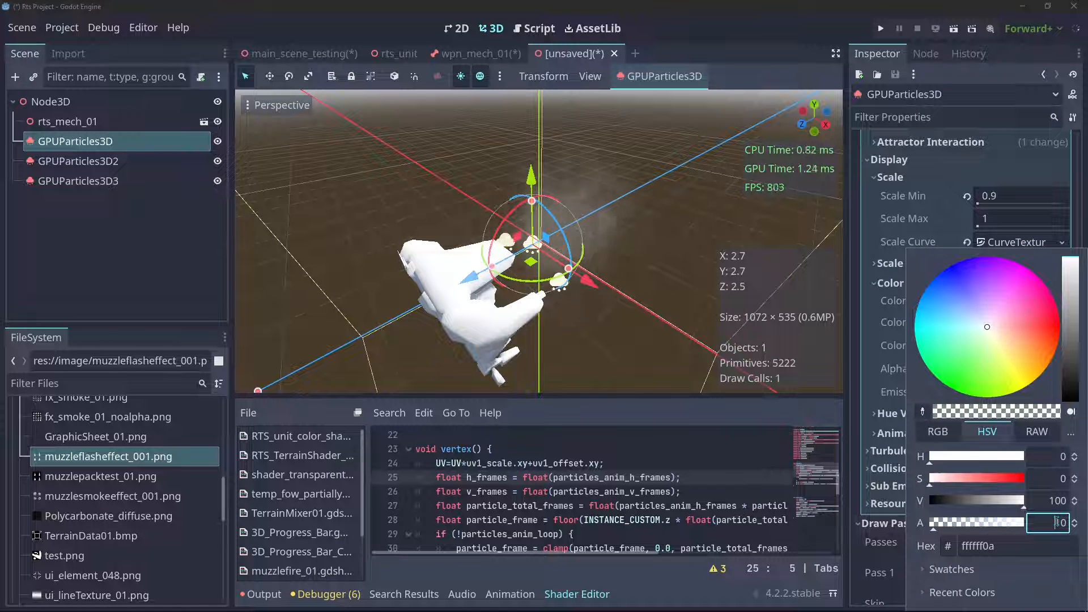
text(5)
key(Return)
click(721, 367)
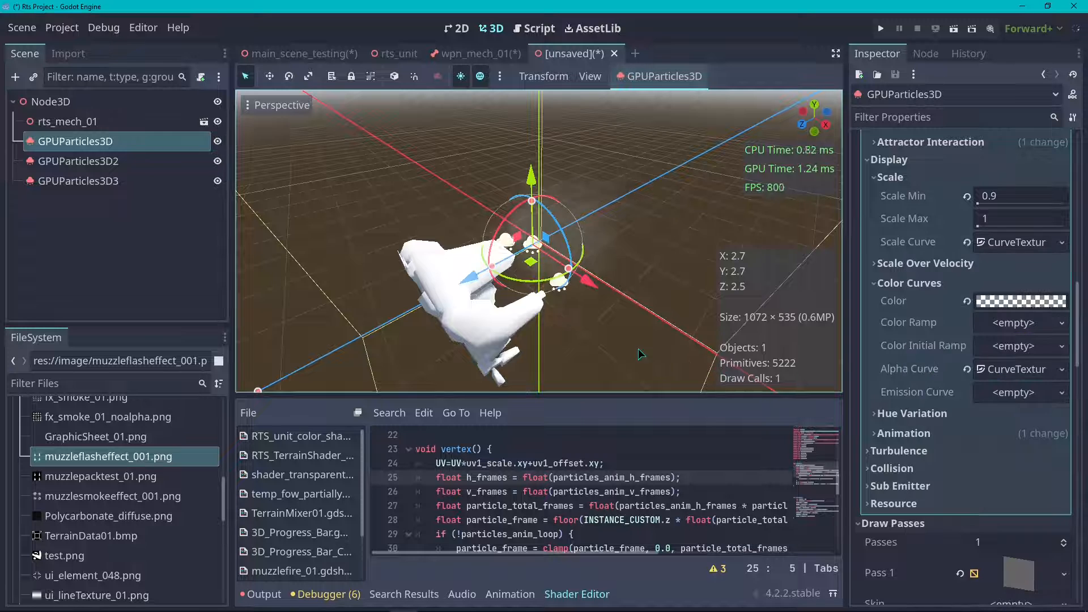
click(640, 352)
scroll(652, 283, down, 6)
scroll(691, 233, up, 4)
middle_drag(816, 92, 730, 113)
drag(801, 120, 814, 120)
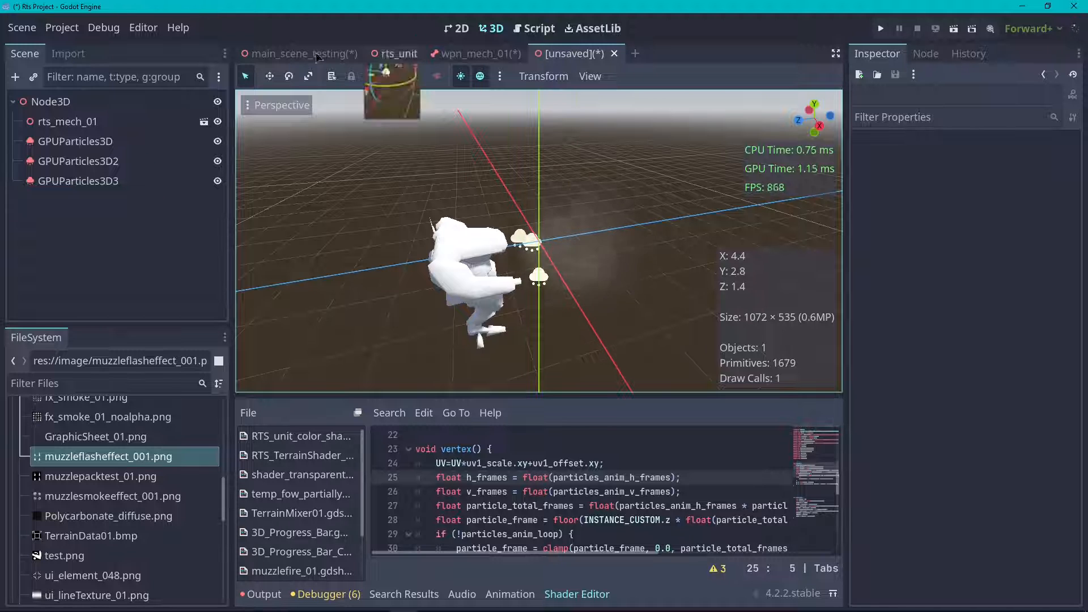
- Open the shader of the GPUParticles3D2 Material Override in an enlarged code editor and review its vertex and fragment code
click(125, 141)
click(119, 163)
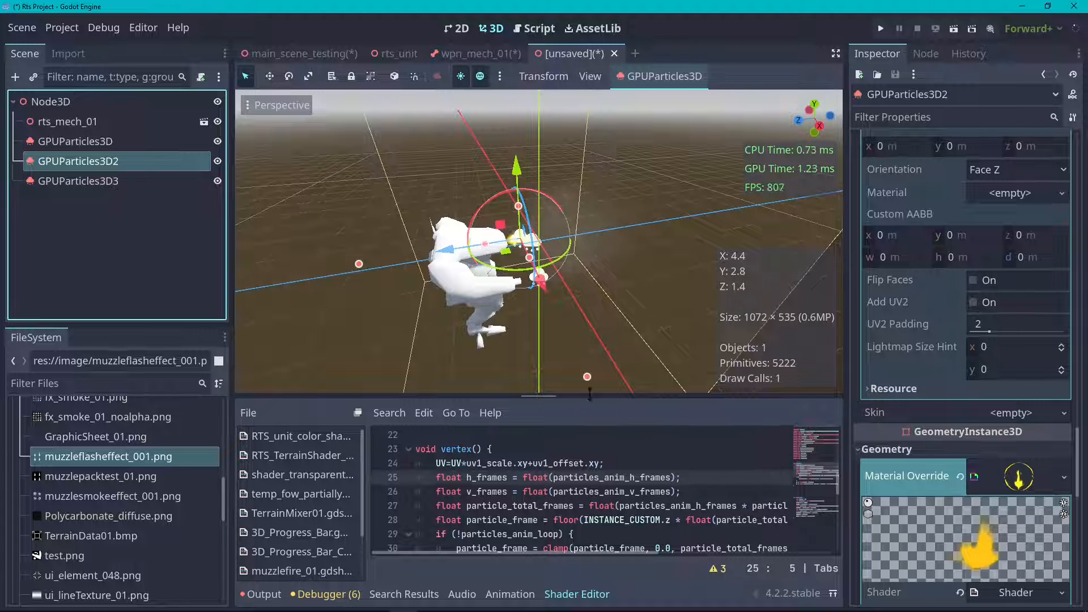
scroll(1015, 452, down, 3)
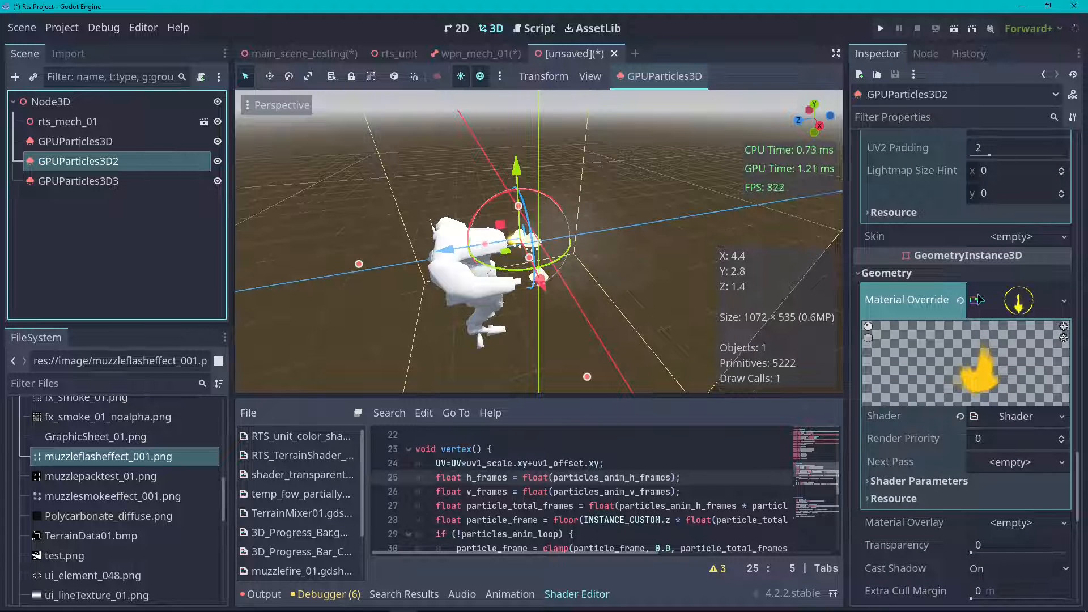
click(1064, 301)
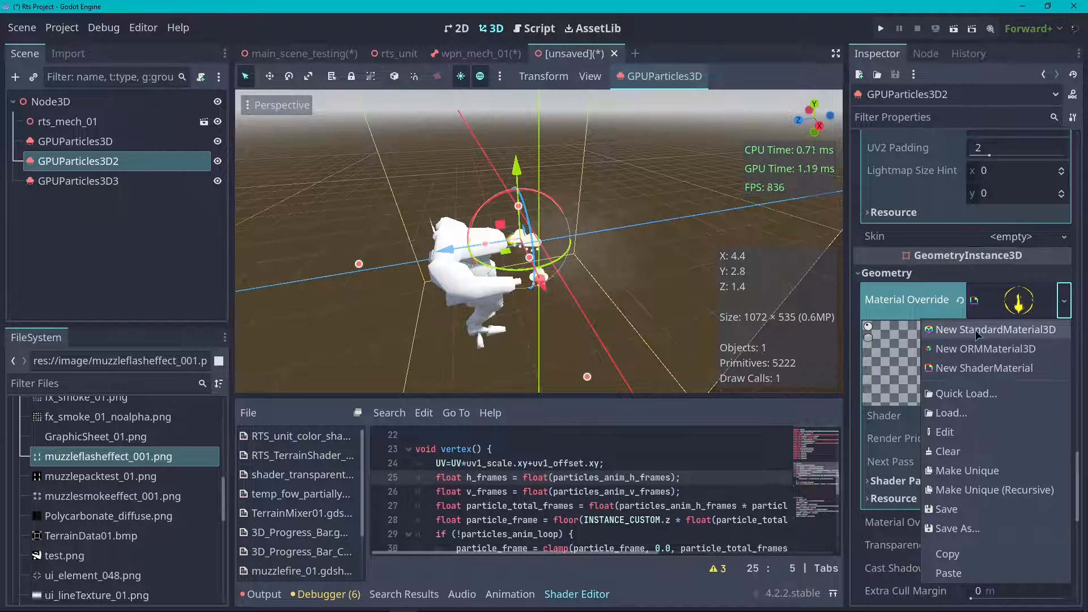
click(901, 301)
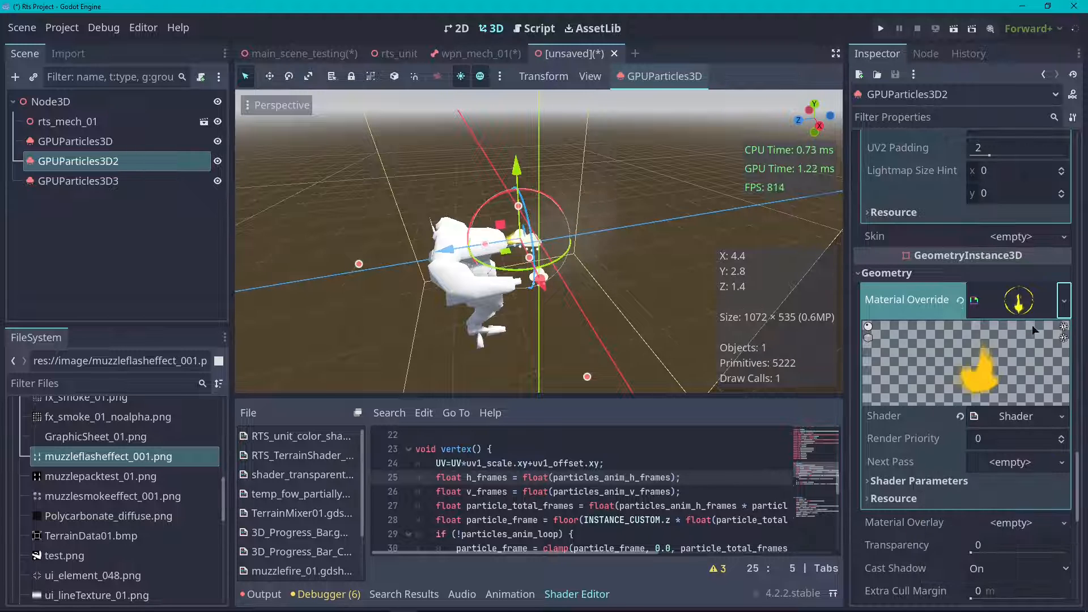
click(1013, 417)
drag(560, 398, 561, 232)
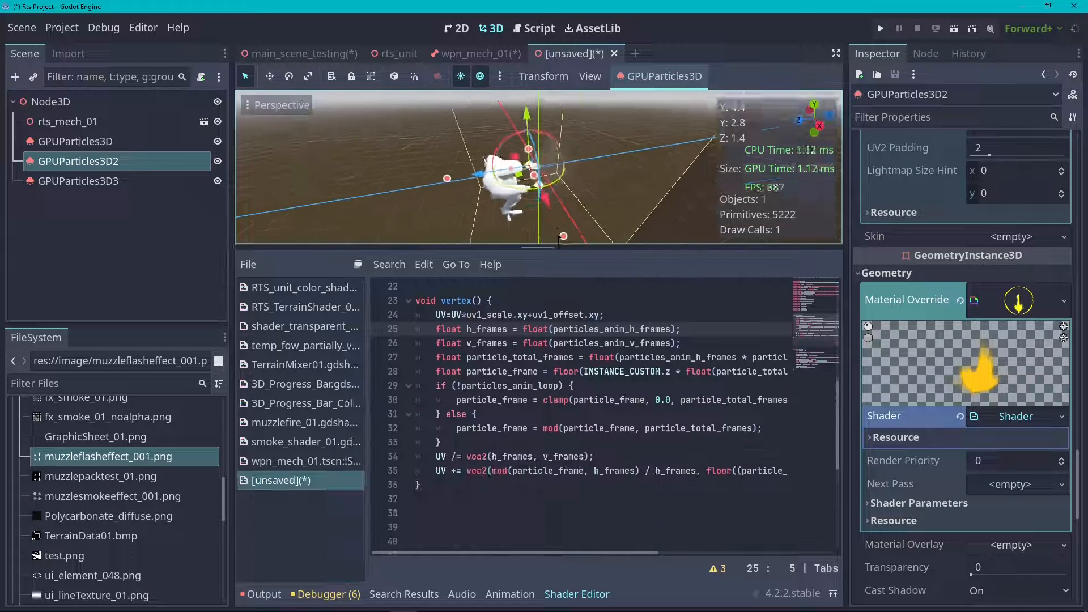
scroll(582, 441, up, 7)
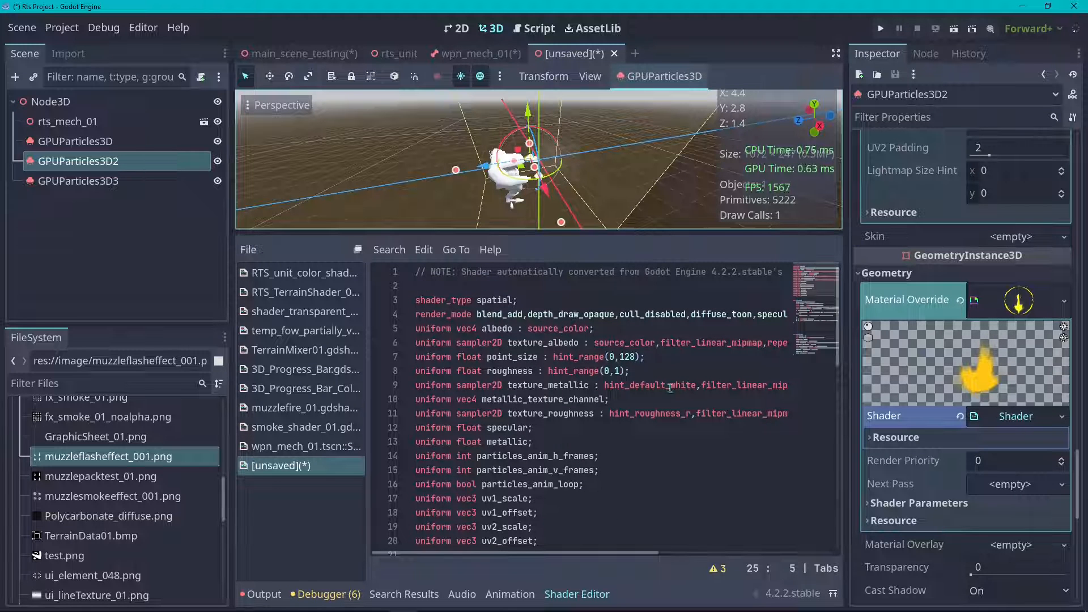
scroll(584, 403, down, 11)
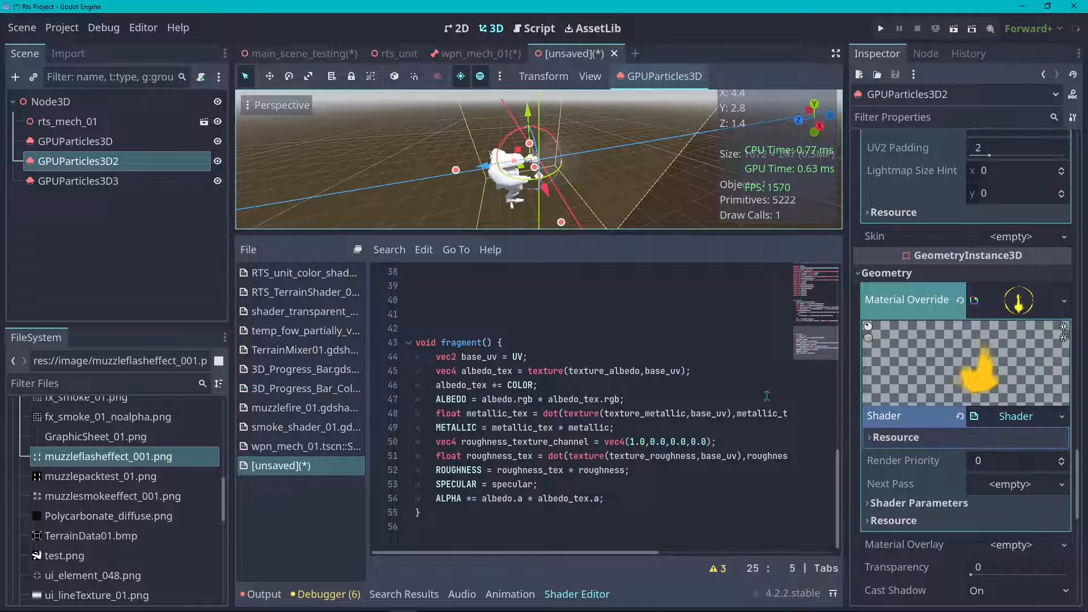
scroll(543, 353, up, 6)
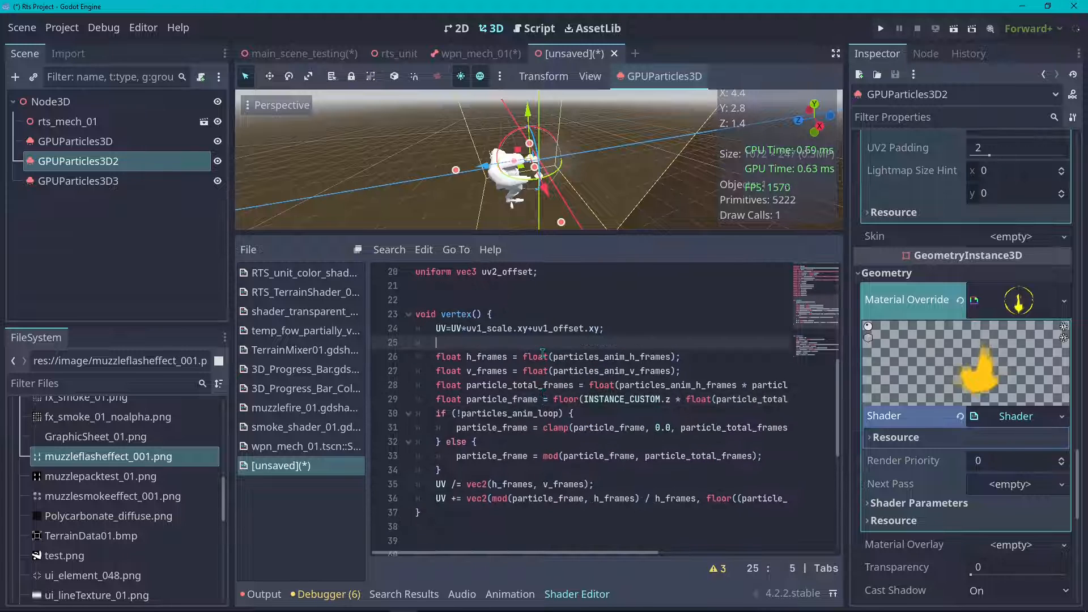
- Try the billboard mat_world and MODELVIEW_MATRIX lines below the UV line in the shader's vertex() function
key(ctrl+v)
scroll(575, 187, up, 5)
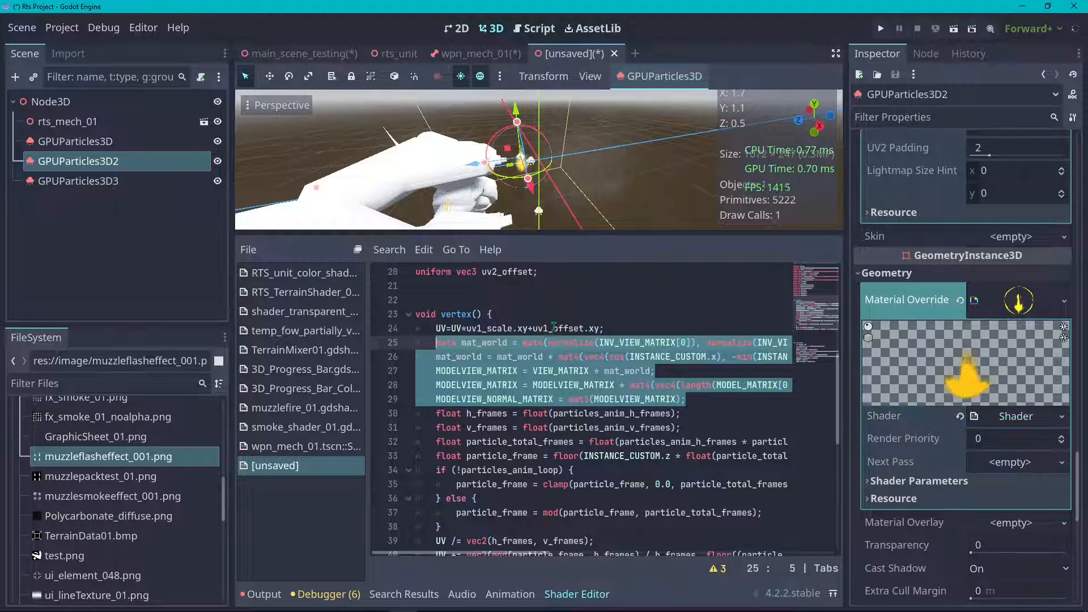
key(BackSpace)
key(ctrl+shift+k)
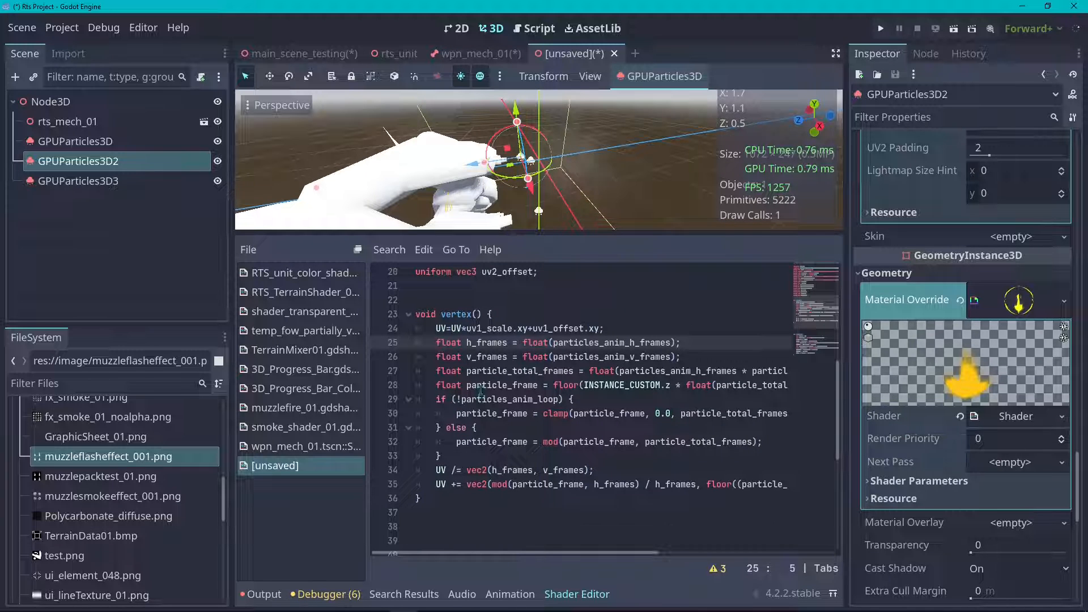
- Duplicate the particle_frame clamp line directly above the if (!particles_anim_loop) block in vertex()
key(Down)
key(Down)
key(Down)
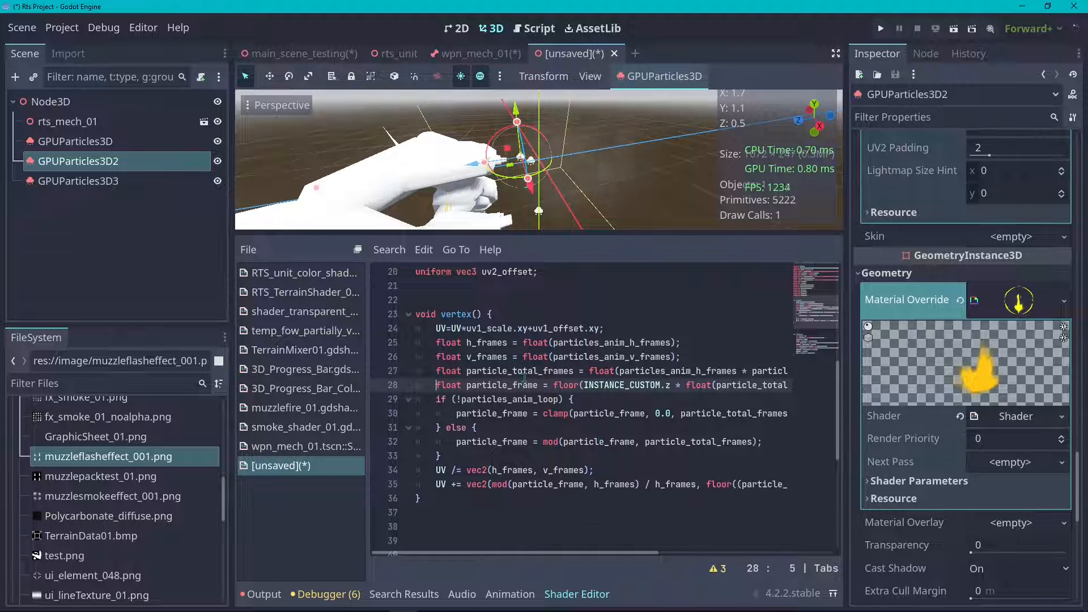
click(451, 444)
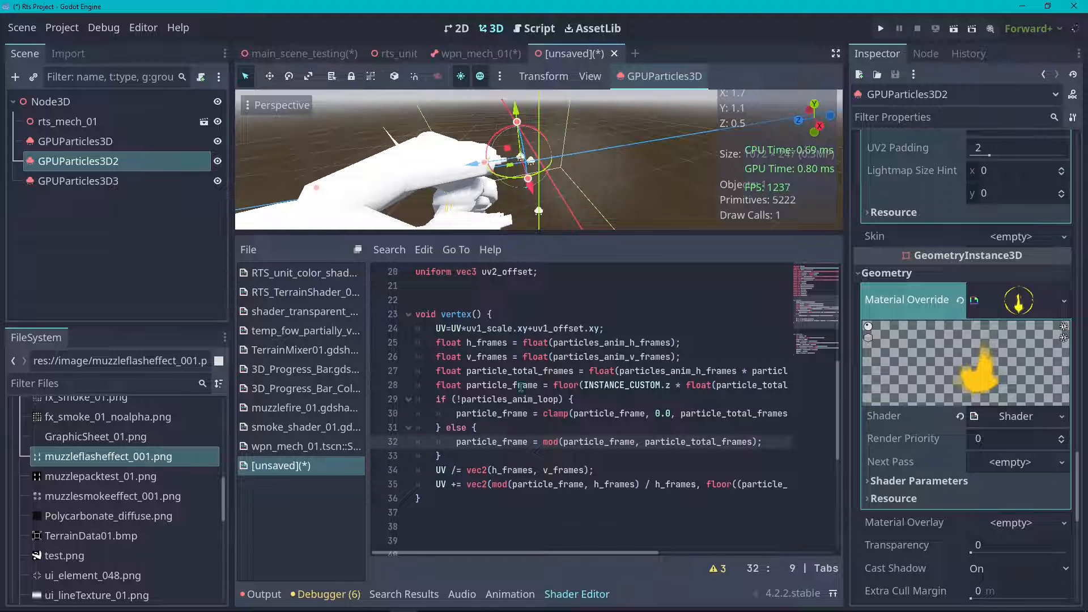
click(454, 413)
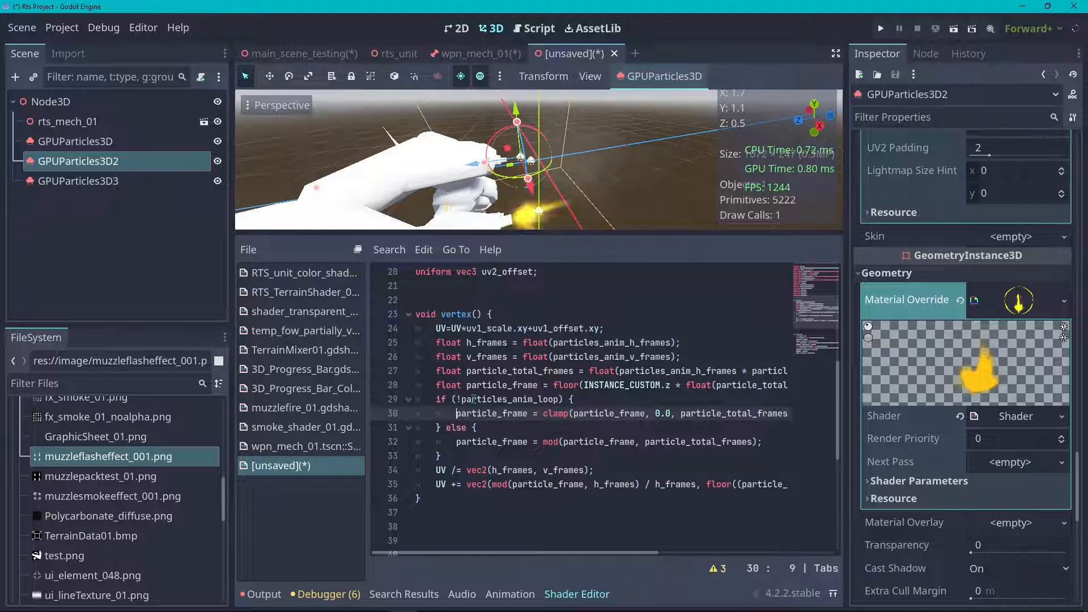
click(429, 404)
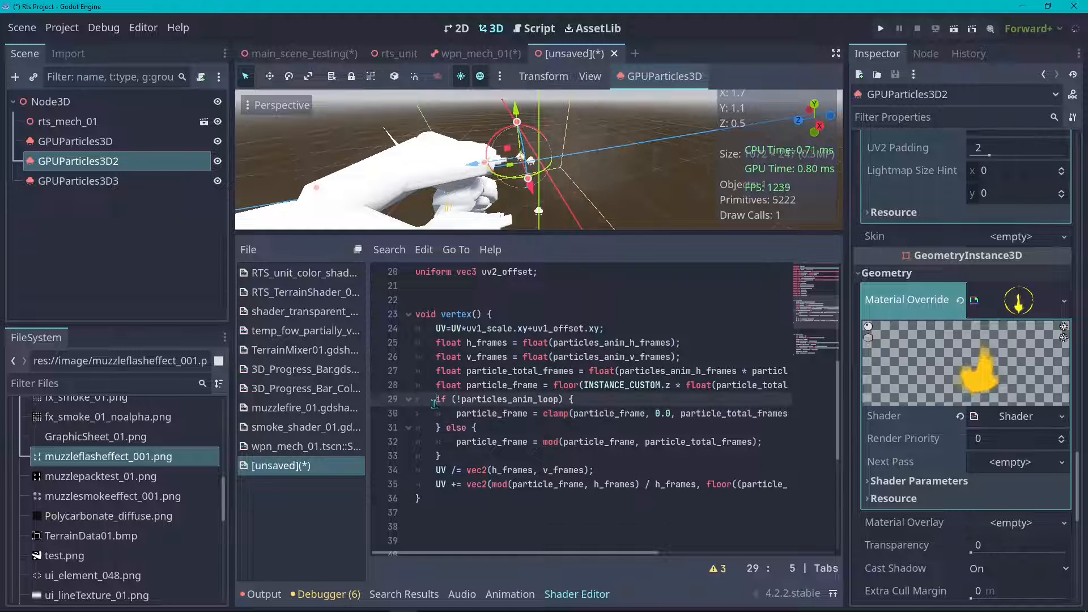
key(ctrl+v)
key(Up)
key(Delete)
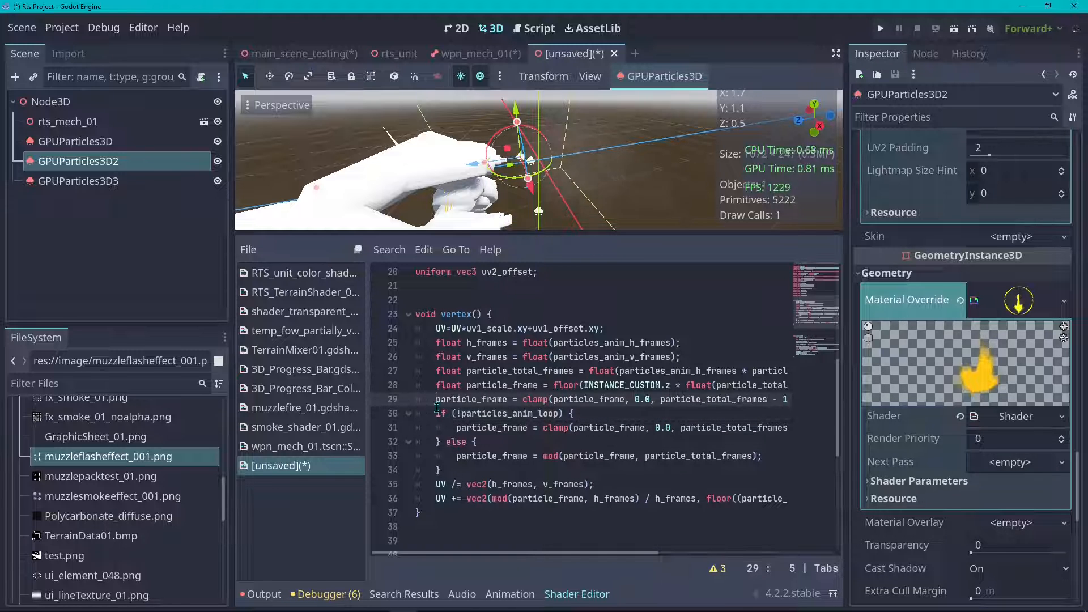
- Comment out the whole particles_anim_loop if/else block in vertex() and hide the shader editor to view the mech
drag(436, 407, 456, 470)
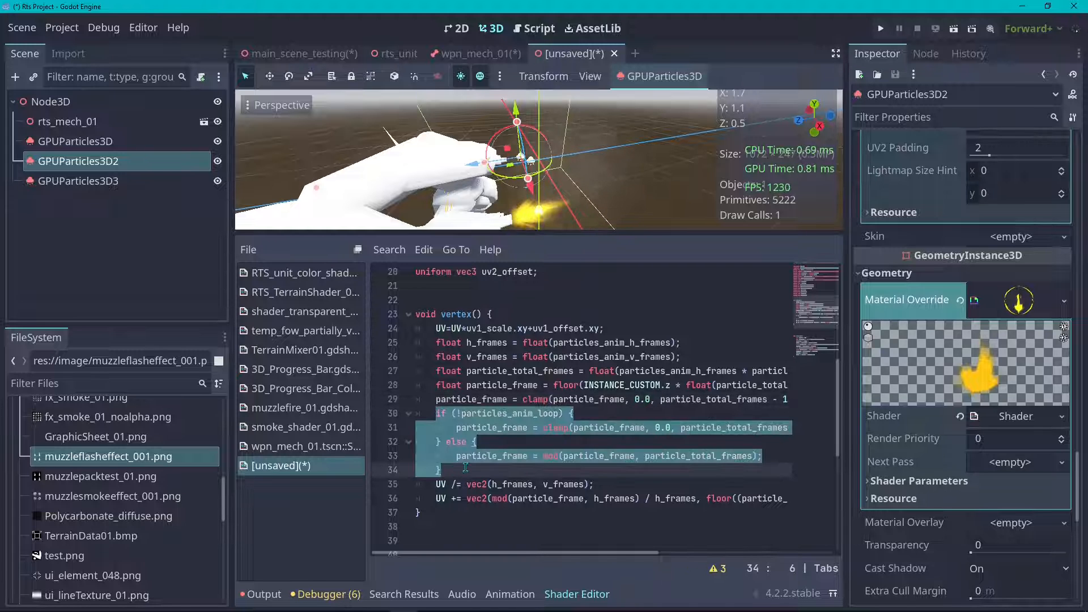
key(ctrl+k)
click(647, 373)
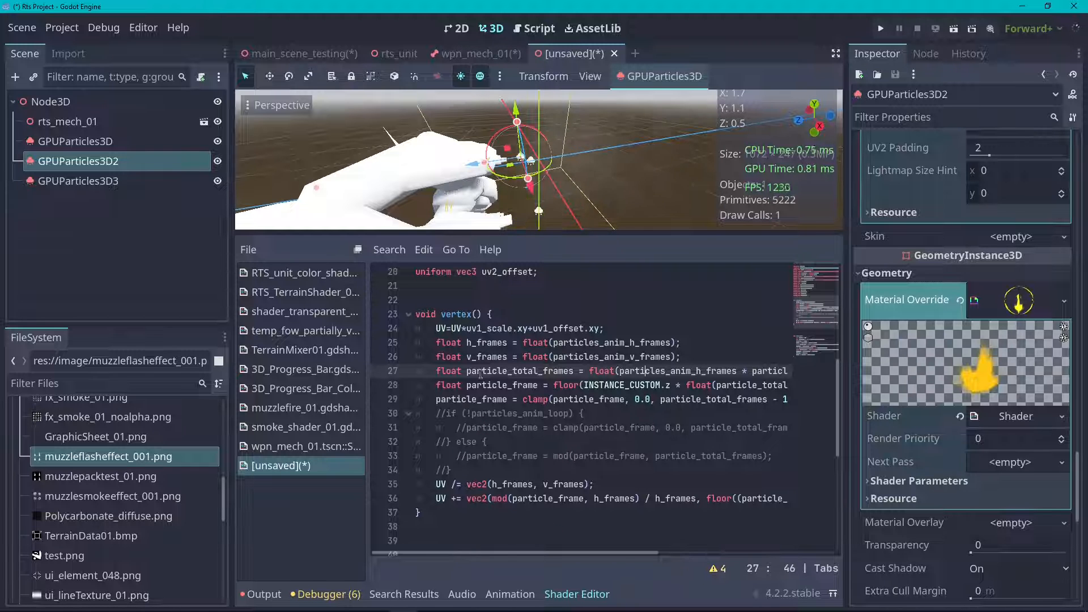
click(581, 592)
scroll(725, 402, down, 3)
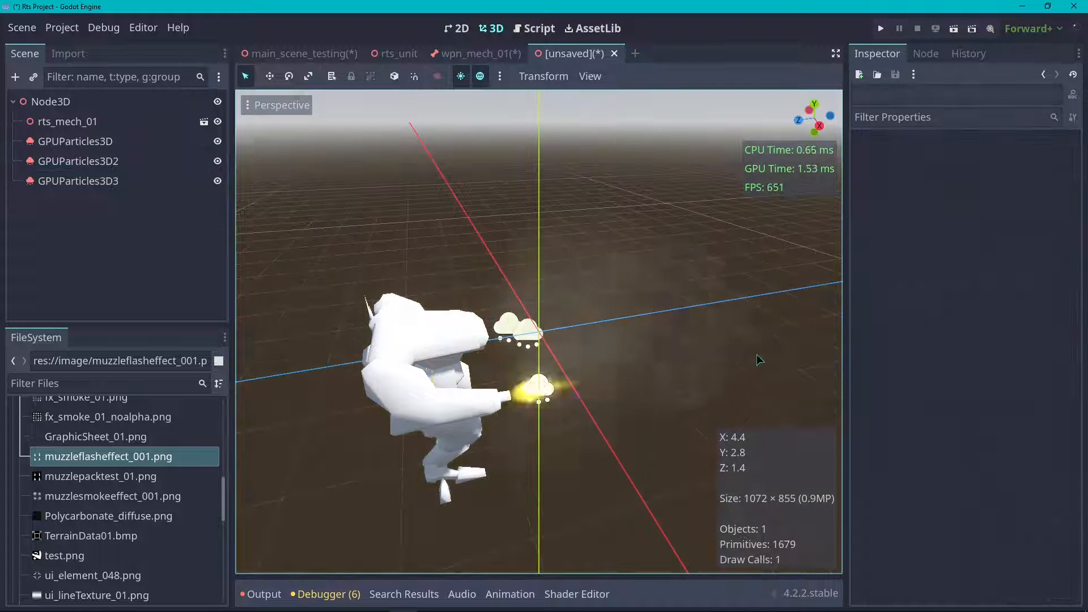
- Examine the muzzle flashes and smoke at both gun barrels of the white mech from several angles
click(565, 424)
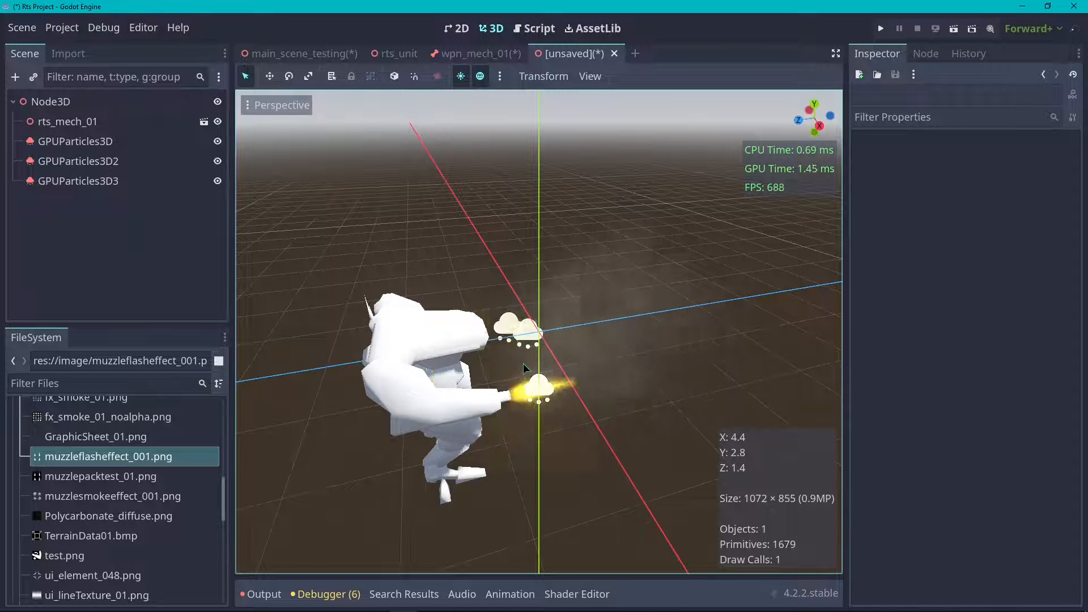
middle_drag(522, 362, 426, 251)
scroll(426, 251, down, 2)
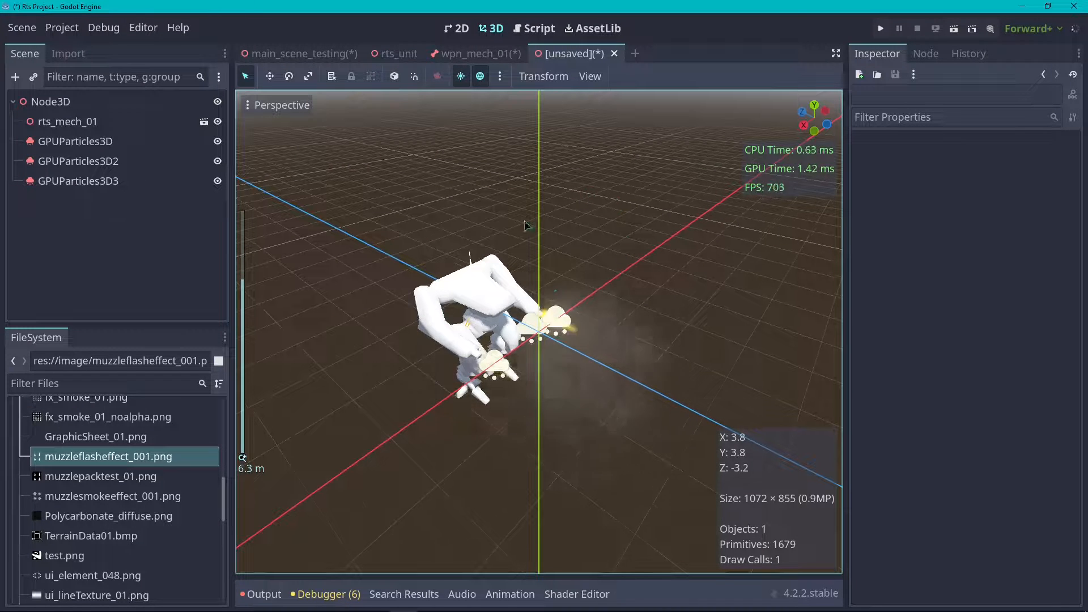
scroll(524, 220, up, 2)
middle_drag(788, 173, 708, 184)
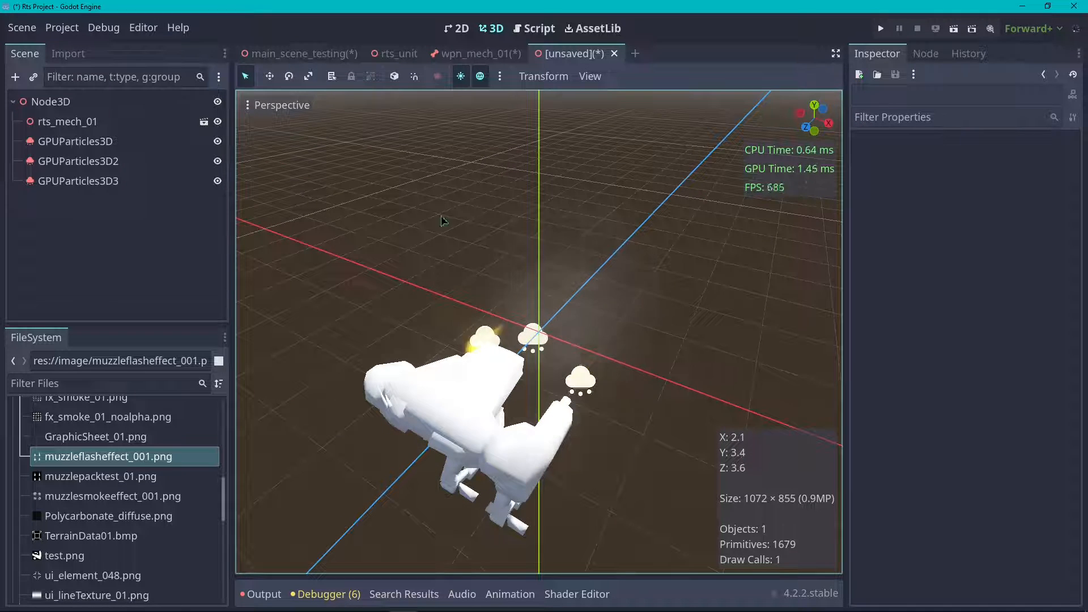
drag(812, 126, 744, 135)
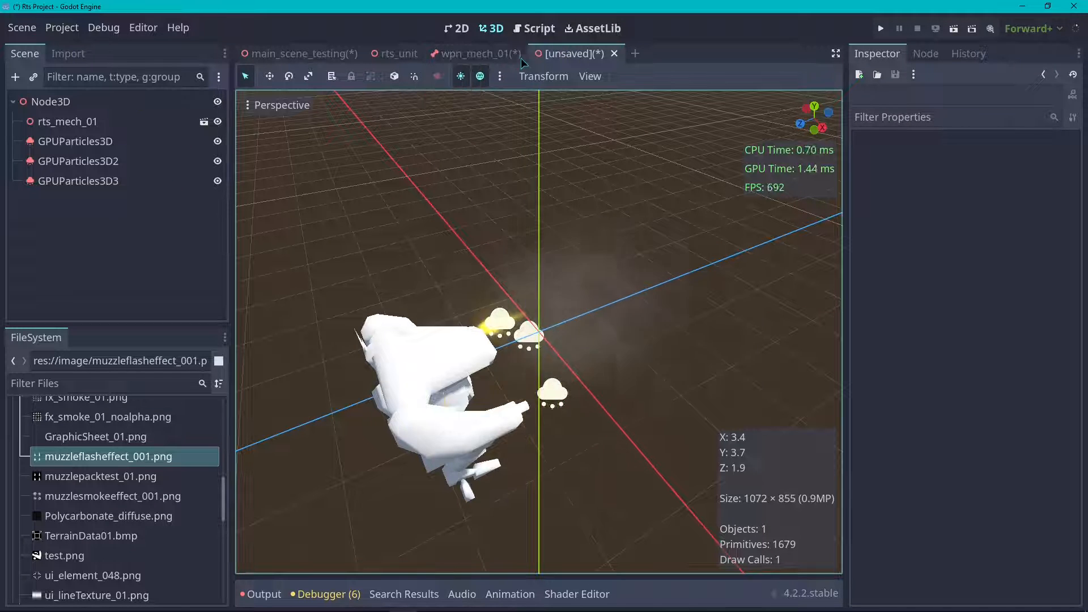
- Open the wpn_mech_01 scene and examine its green mech's muzzle flash and smoke from several angles and distances
click(503, 57)
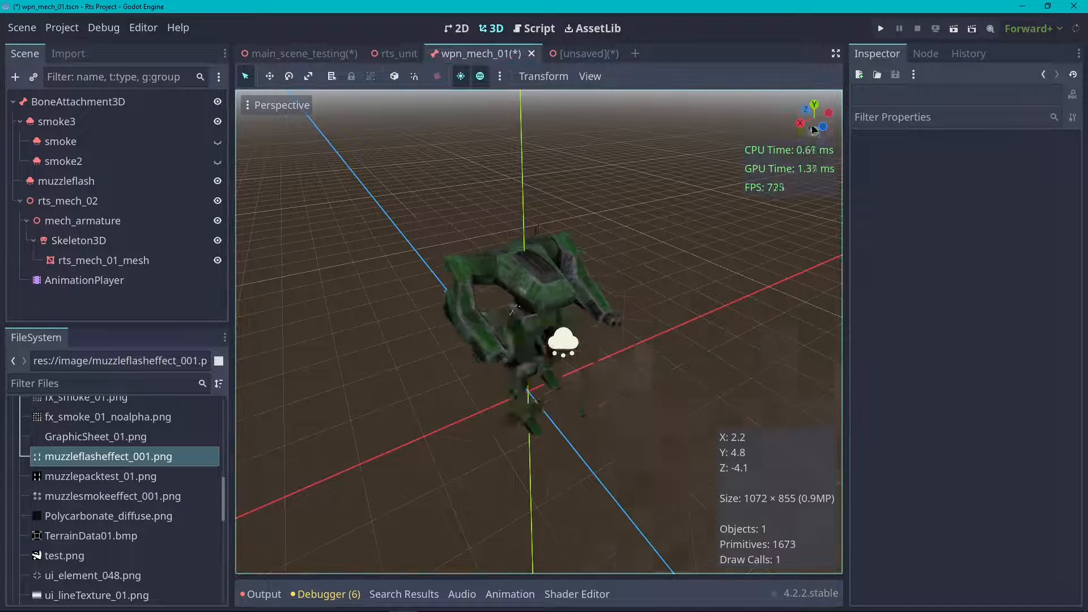
middle_drag(600, 170, 627, 157)
scroll(612, 192, down, 10)
scroll(537, 241, up, 8)
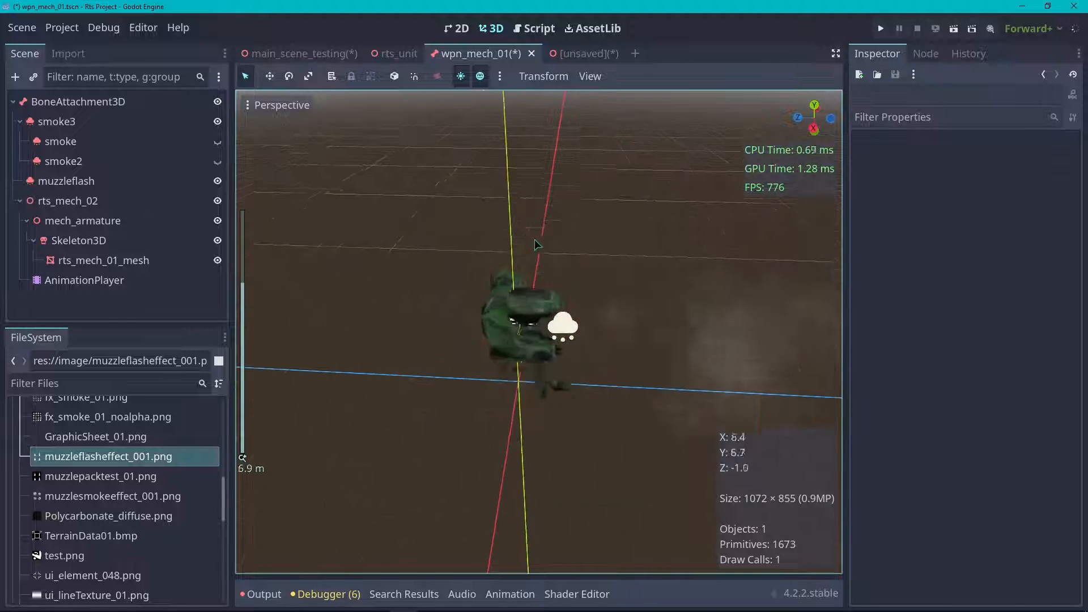
drag(814, 122, 728, 112)
scroll(590, 189, down, 6)
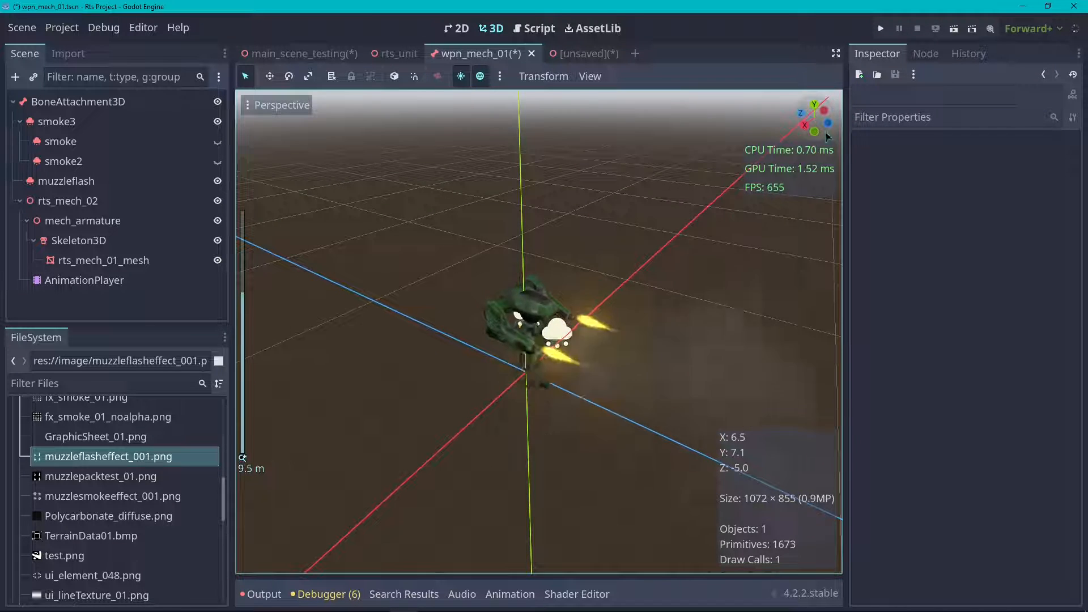
drag(825, 131, 785, 106)
scroll(489, 213, up, 10)
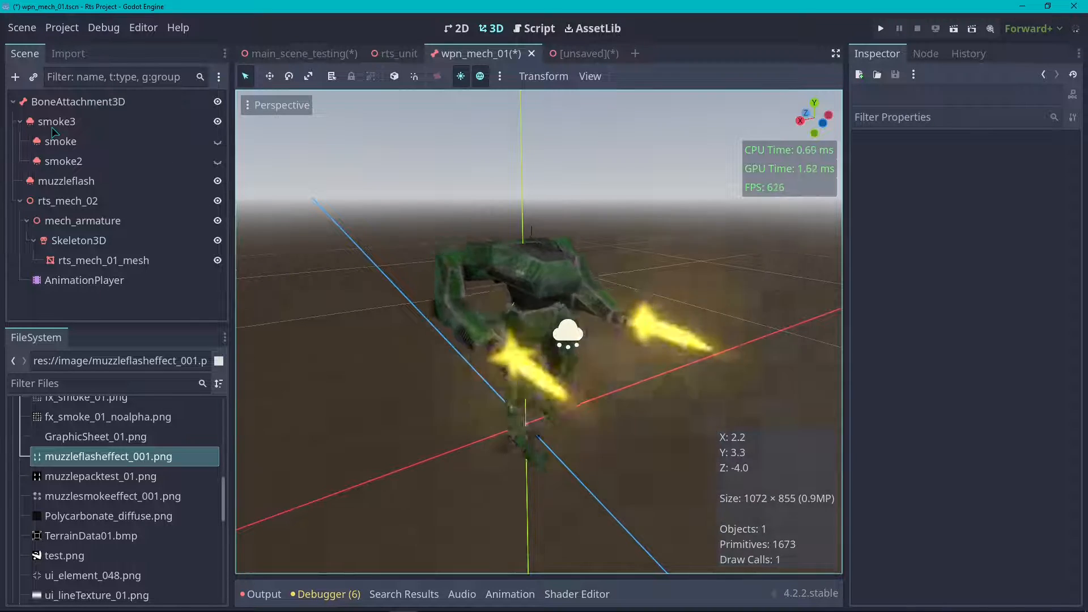
click(53, 127)
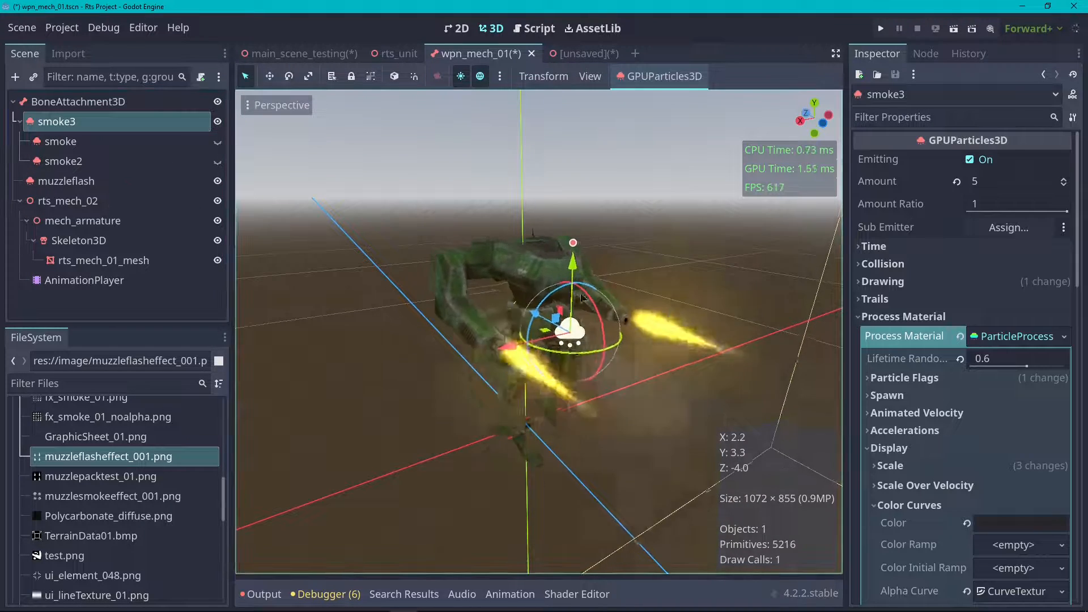
click(441, 202)
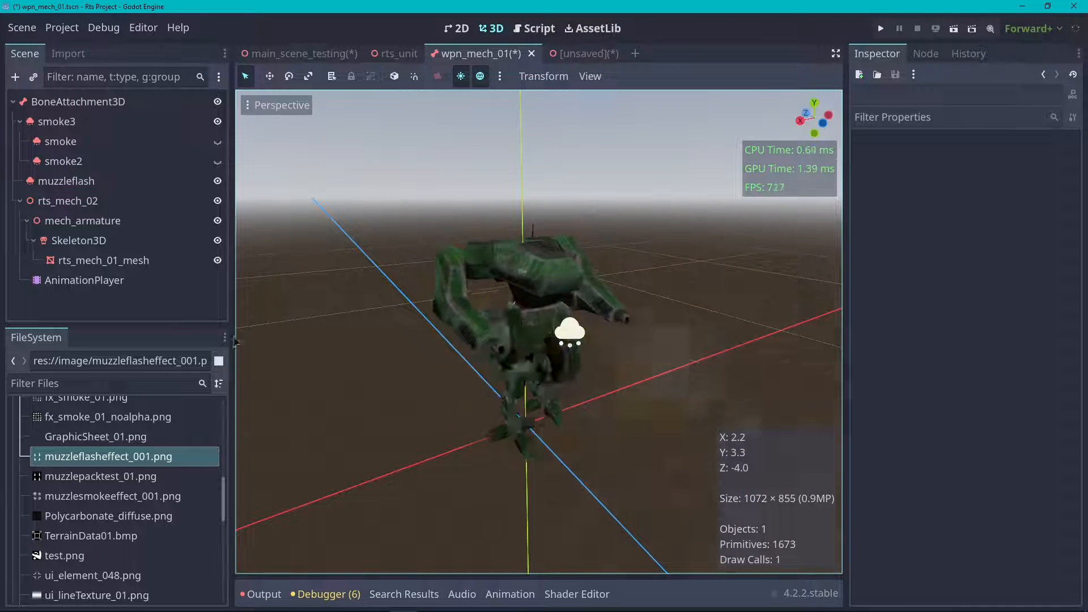
scroll(491, 295, up, 4)
scroll(510, 276, down, 4)
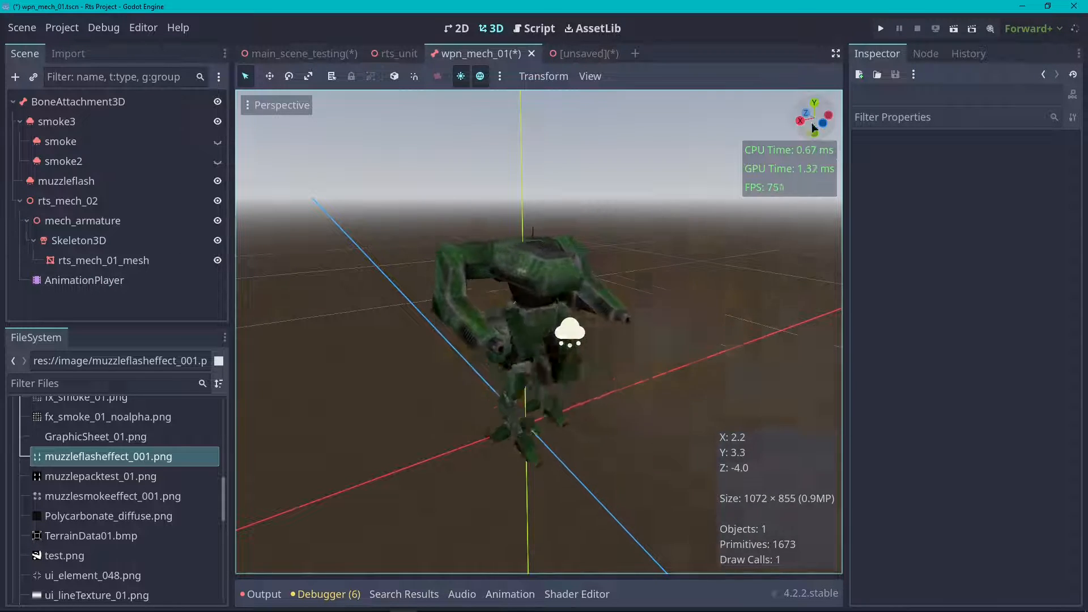
middle_drag(592, 339, 754, 142)
scroll(753, 142, down, 5)
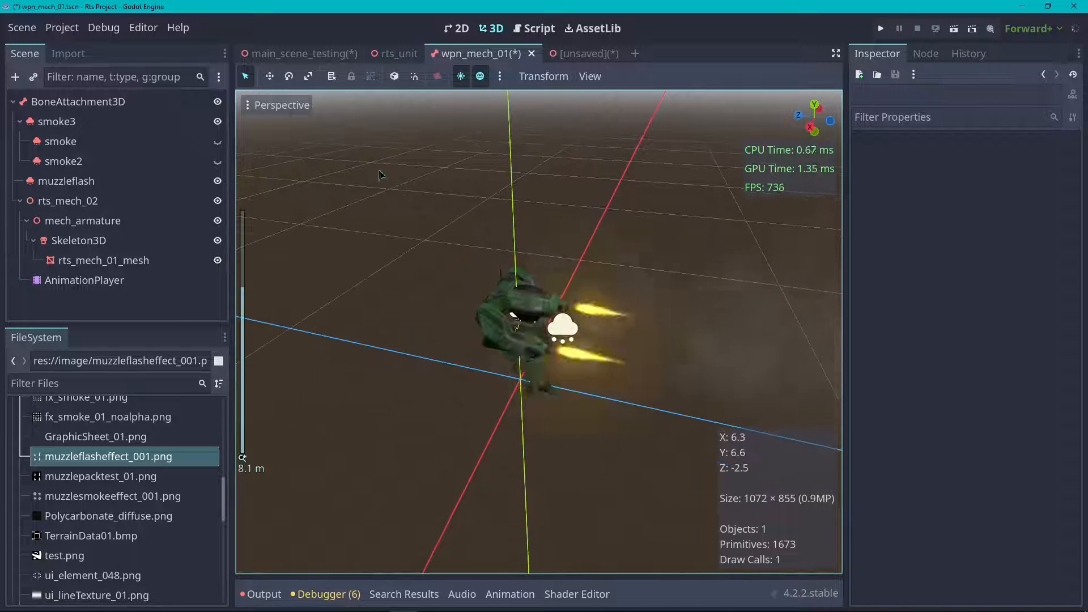
- Return to the unsaved scene and select GPUParticles3D2 to show its properties
click(583, 51)
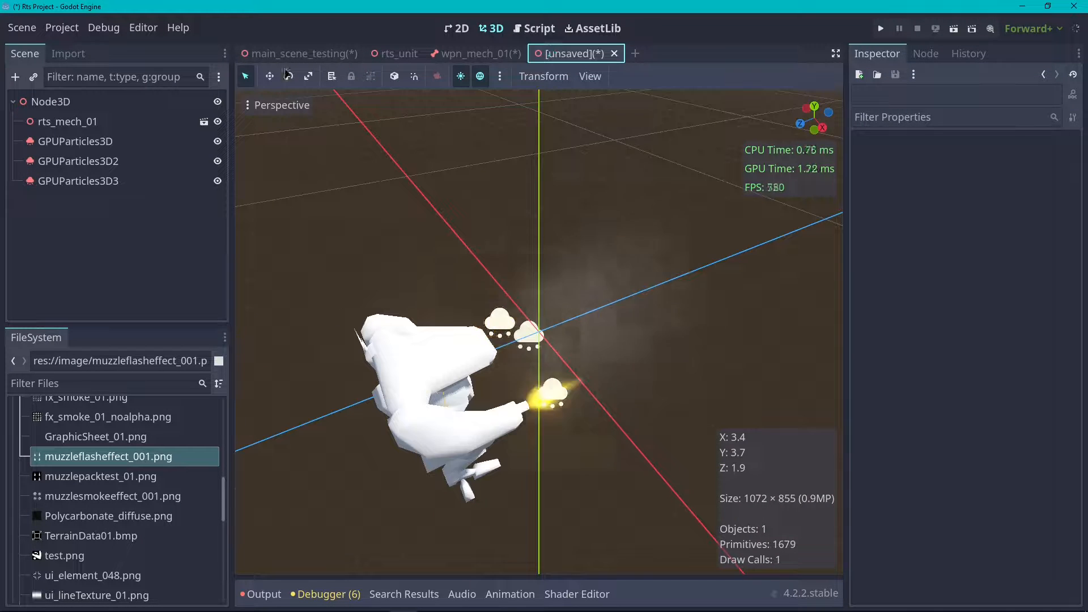
click(113, 161)
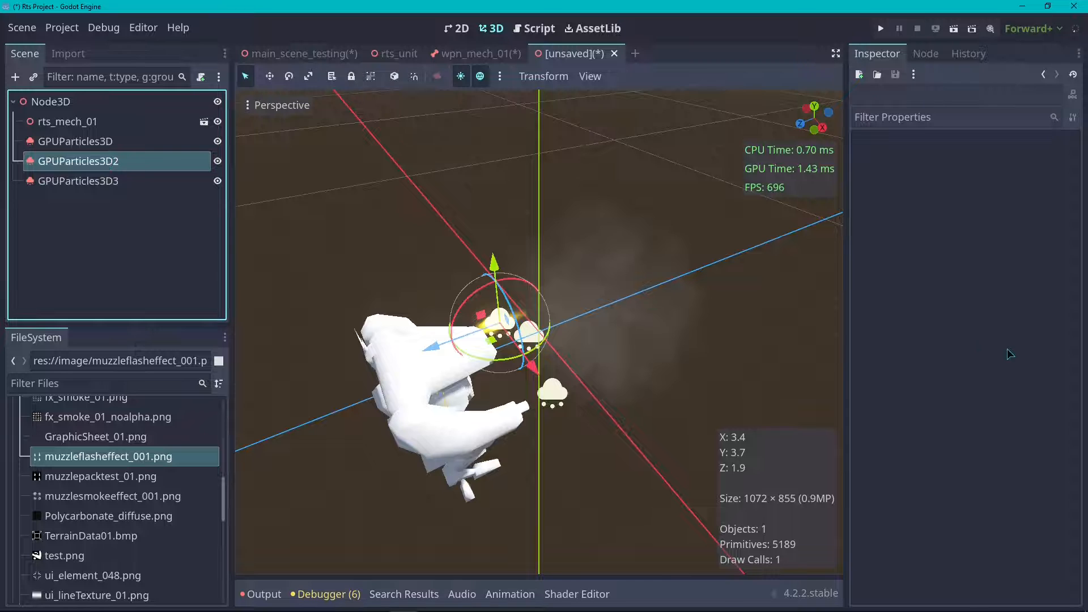
scroll(915, 311, up, 10)
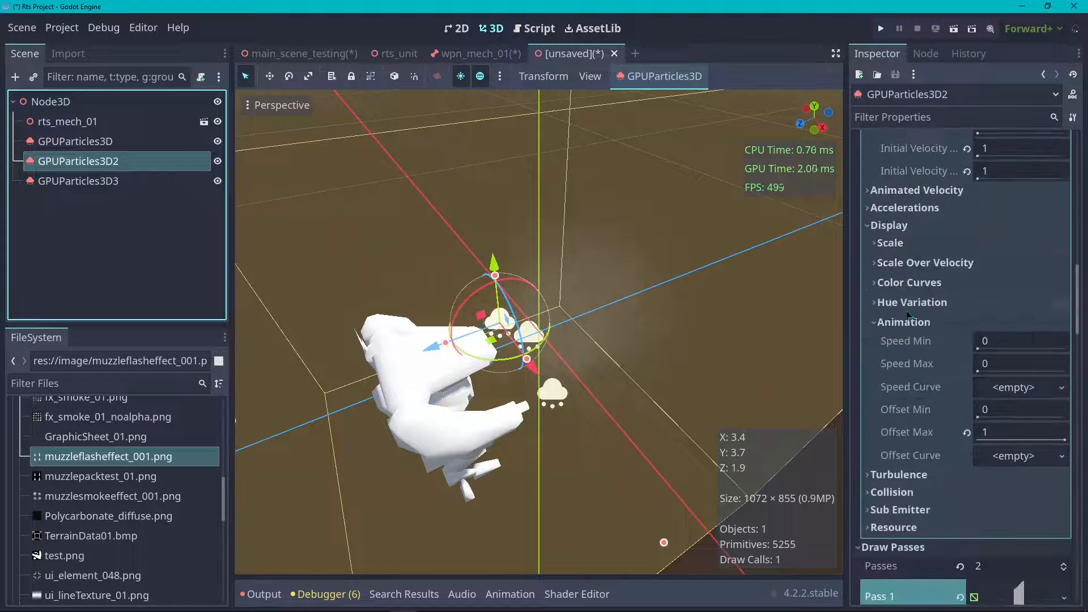
- Try moving the GPUParticles3D smoke emitter around the scene, and undo the moves
click(113, 142)
drag(465, 356, 504, 317)
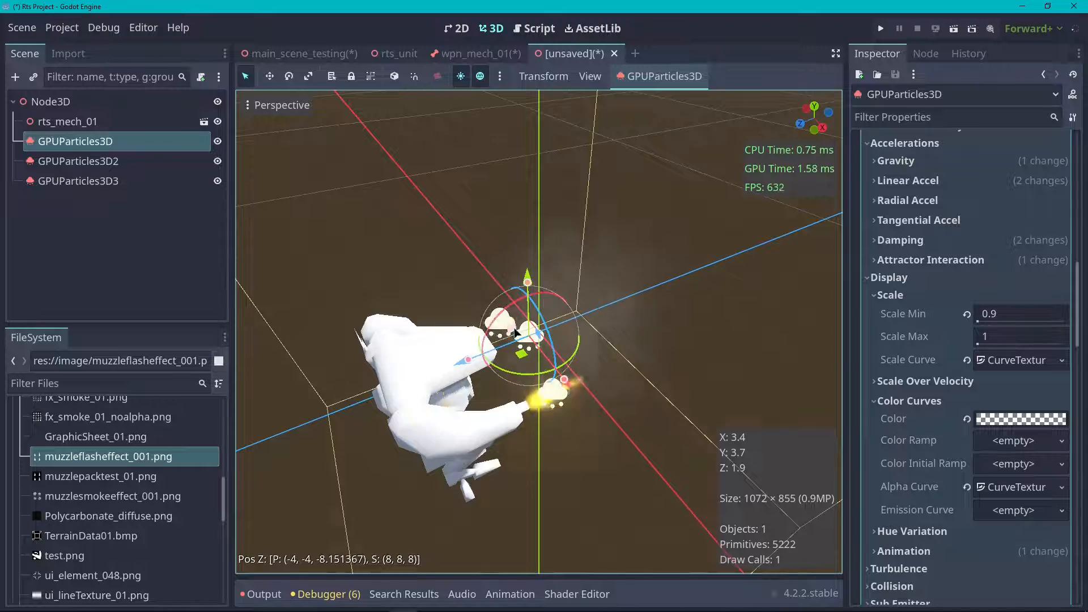
drag(521, 353, 318, 218)
drag(277, 216, 510, 207)
scroll(589, 261, down, 6)
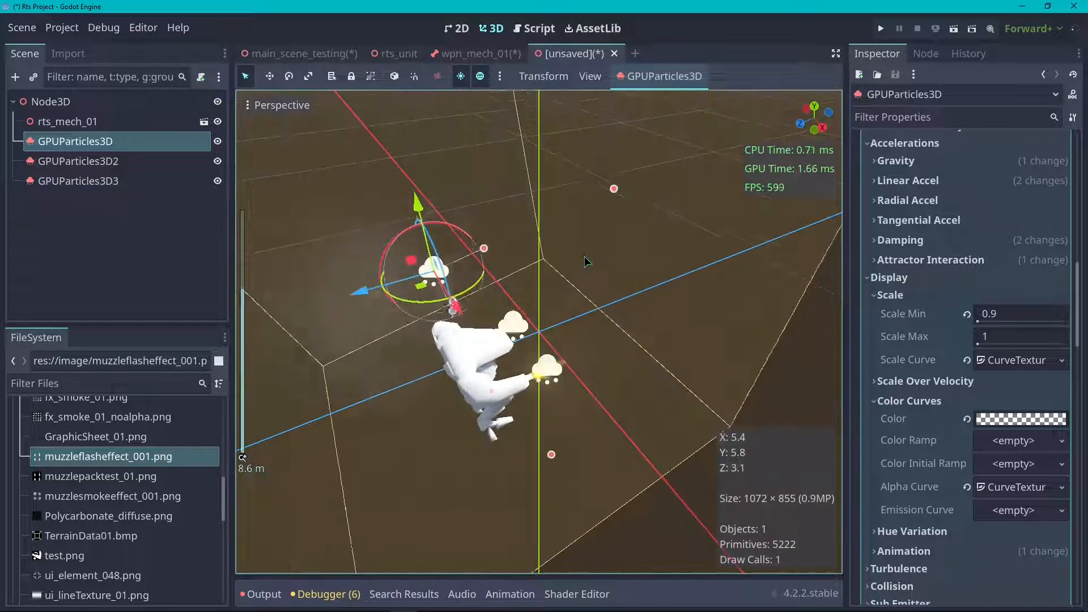
key(ctrl+z)
key(ctrl+z)
drag(472, 348, 640, 283)
key(ctrl+z)
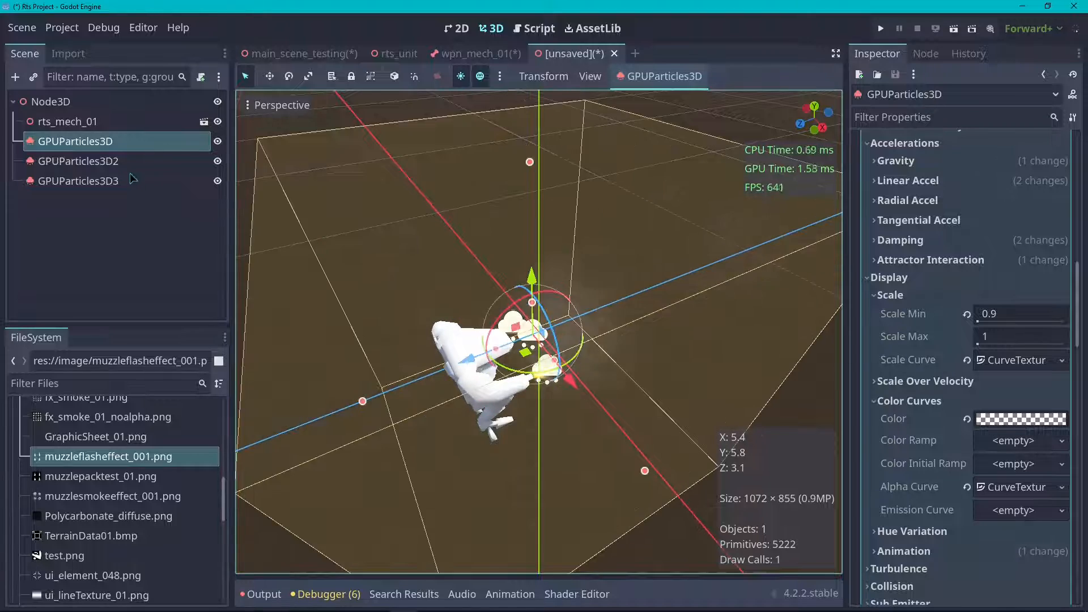
- Try moving the GPUParticles3D2 muzzle flash emitter away from the barrel, and undo the move
click(125, 162)
drag(444, 356, 354, 366)
scroll(587, 302, up, 8)
key(ctrl+z)
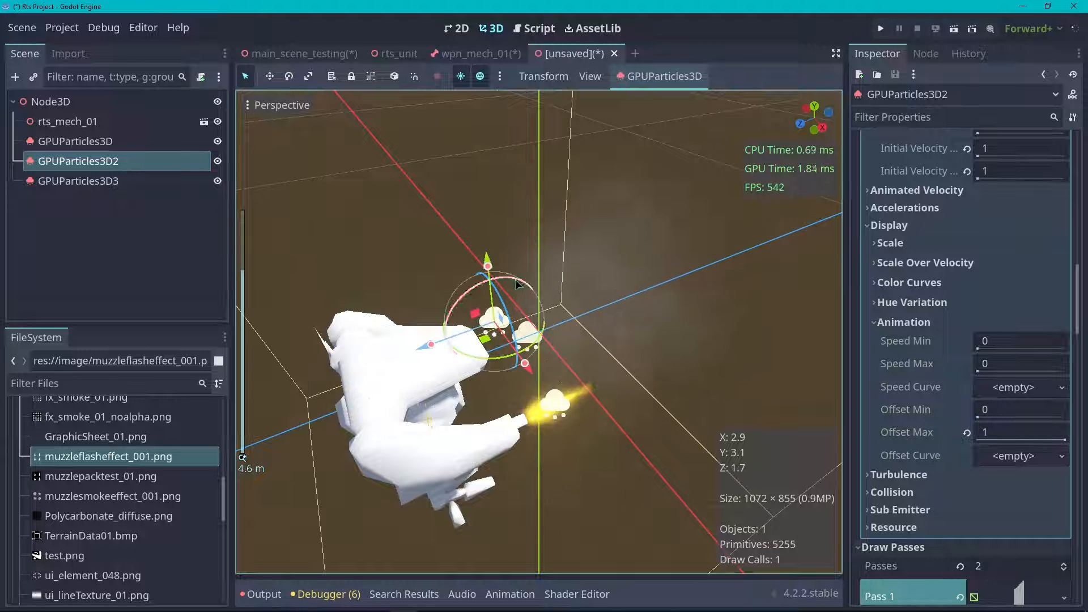
- Look through the Time settings and the process material's Particle Flags, Spawn and Display sections of GPUParticles3D2, collapsing the ones not needed
scroll(1014, 272, up, 15)
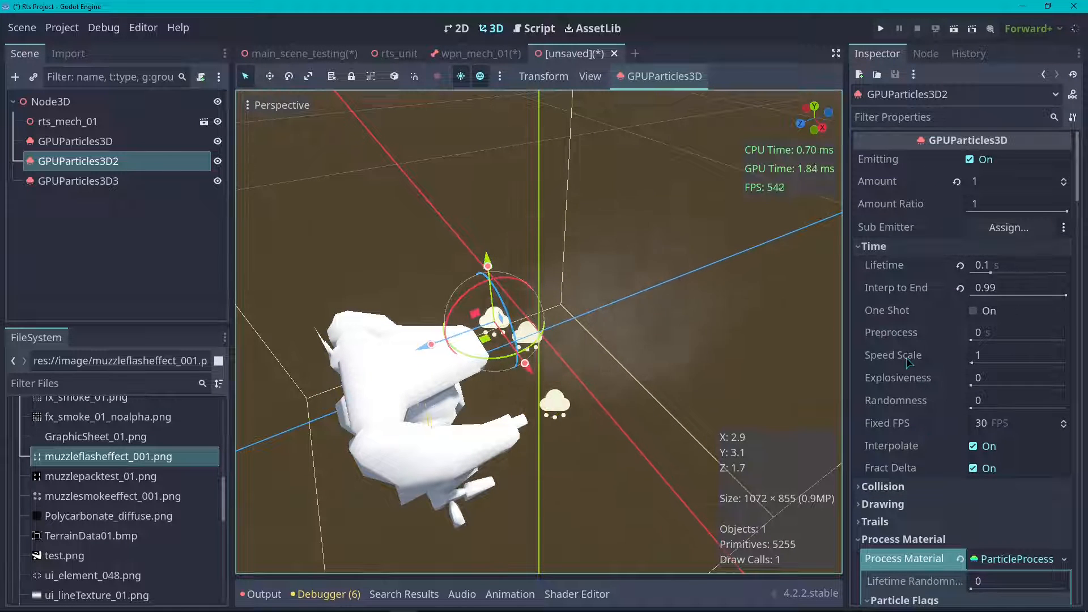
scroll(906, 358, down, 5)
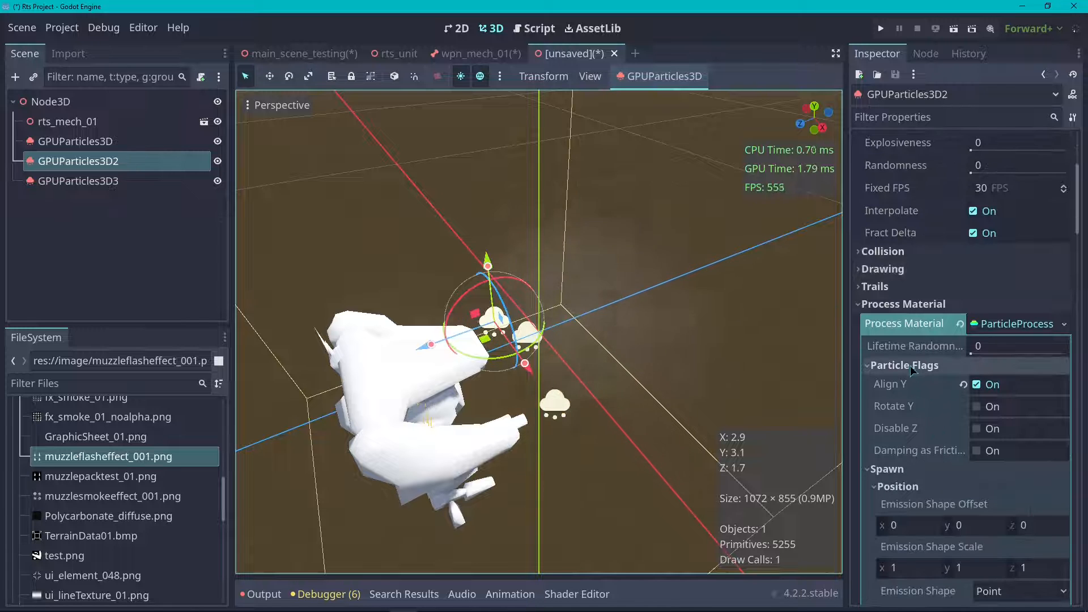
click(910, 365)
click(904, 399)
click(913, 419)
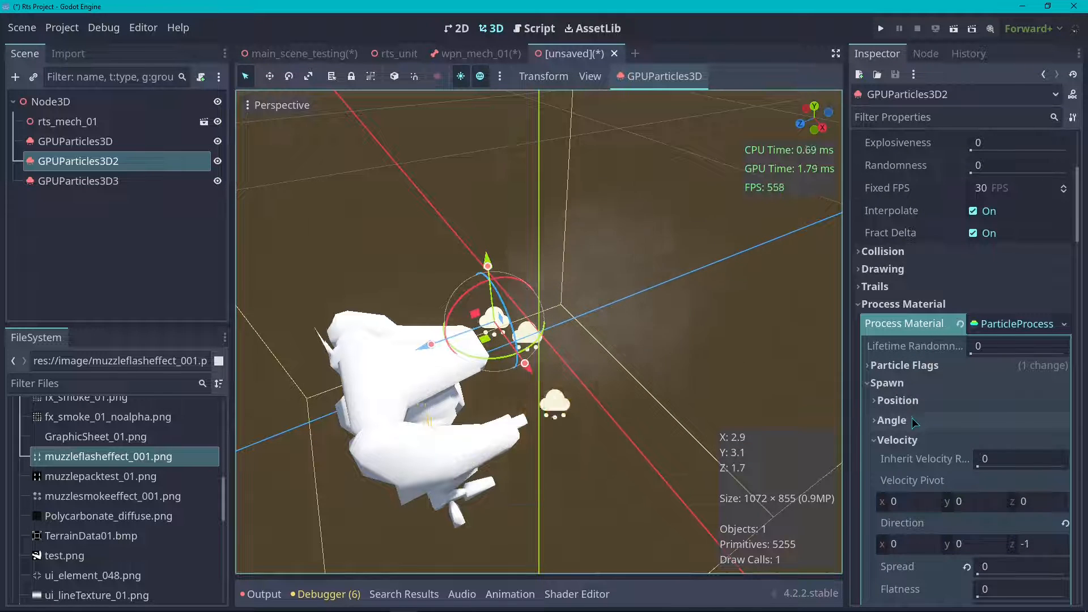
click(923, 438)
click(890, 383)
scroll(919, 419, up, 2)
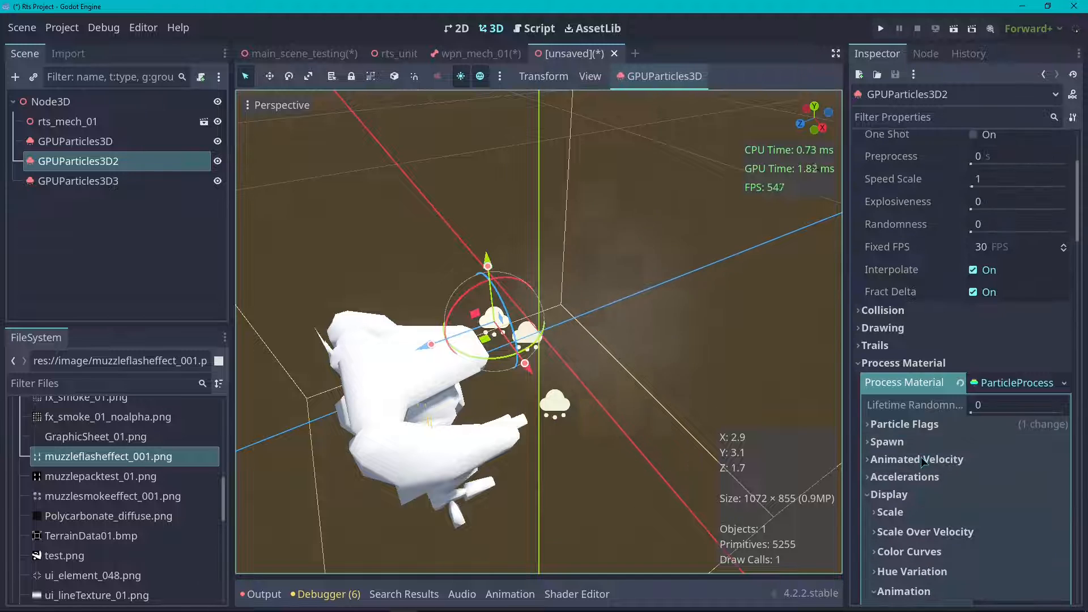
scroll(904, 495, down, 2)
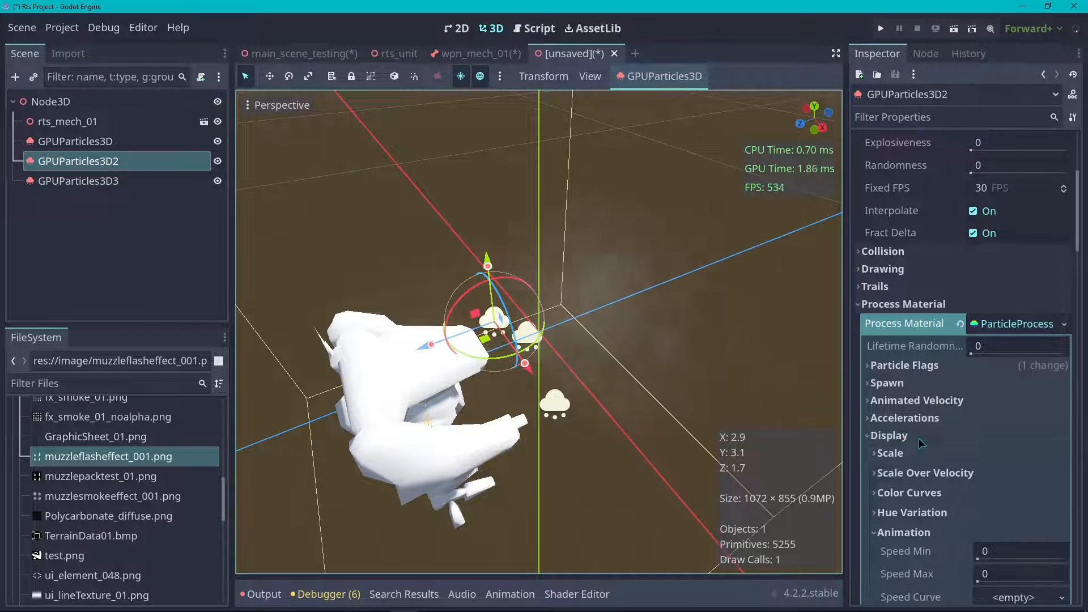
click(918, 439)
click(929, 384)
scroll(915, 414, up, 8)
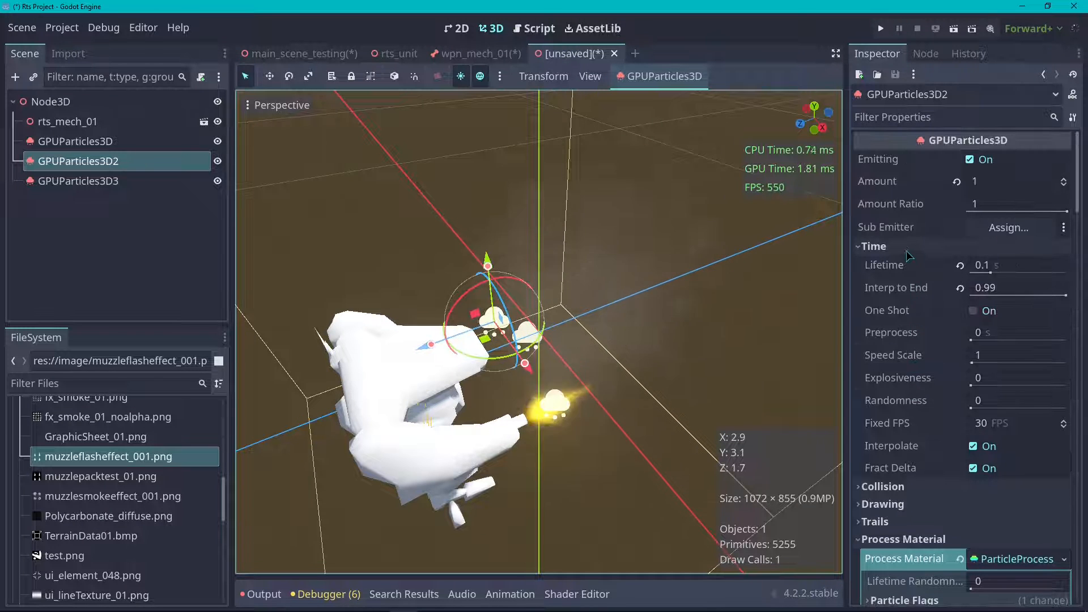
- Expand the Drawing settings of GPUParticles3D2 and examine the Local Coords option
click(882, 504)
scroll(912, 499, down, 6)
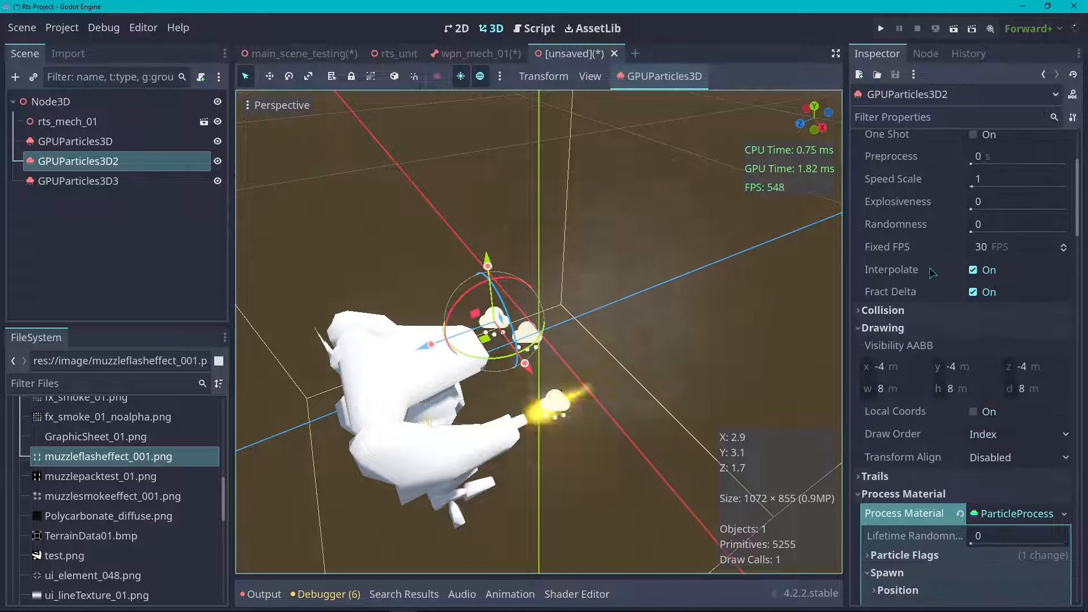
mouse_move(912, 413)
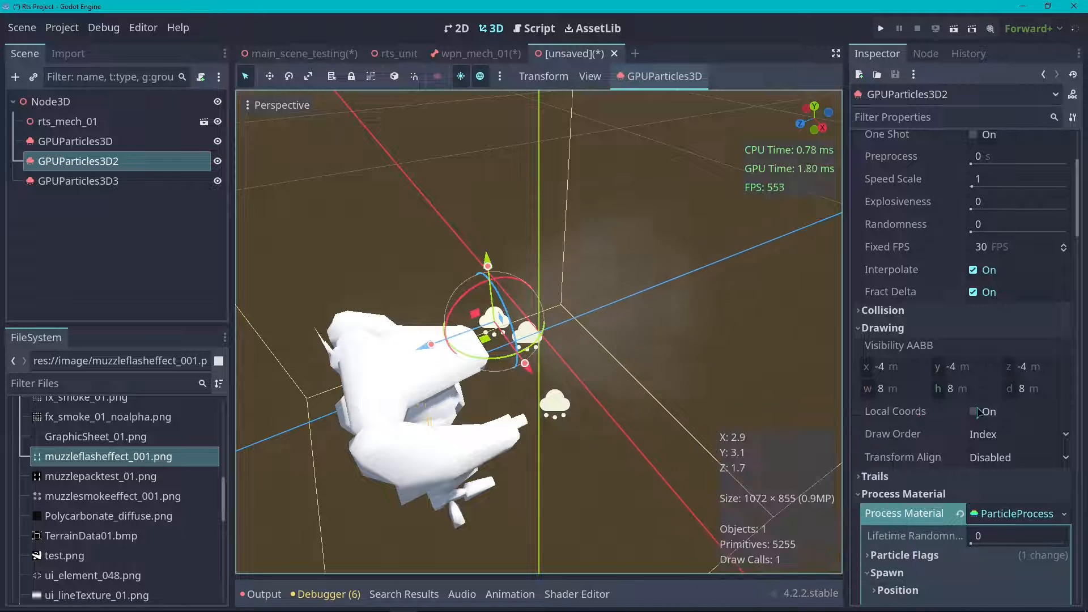
- Set GPUParticles3D2's lifetime to 5 s, Interp to End to 0 and amount to 55
scroll(928, 398, up, 6)
click(1018, 273)
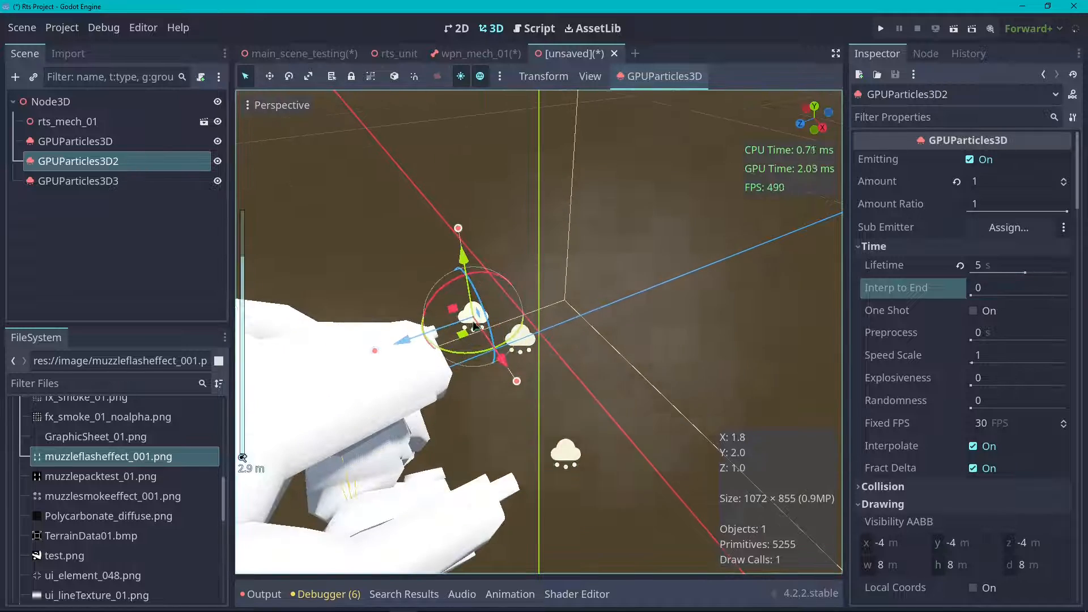
click(992, 182)
text(55)
key(Return)
- Try moving GPUParticles3D2 around above the mech to test how its emitted flashes trail, and undo the move
scroll(599, 274, down, 12)
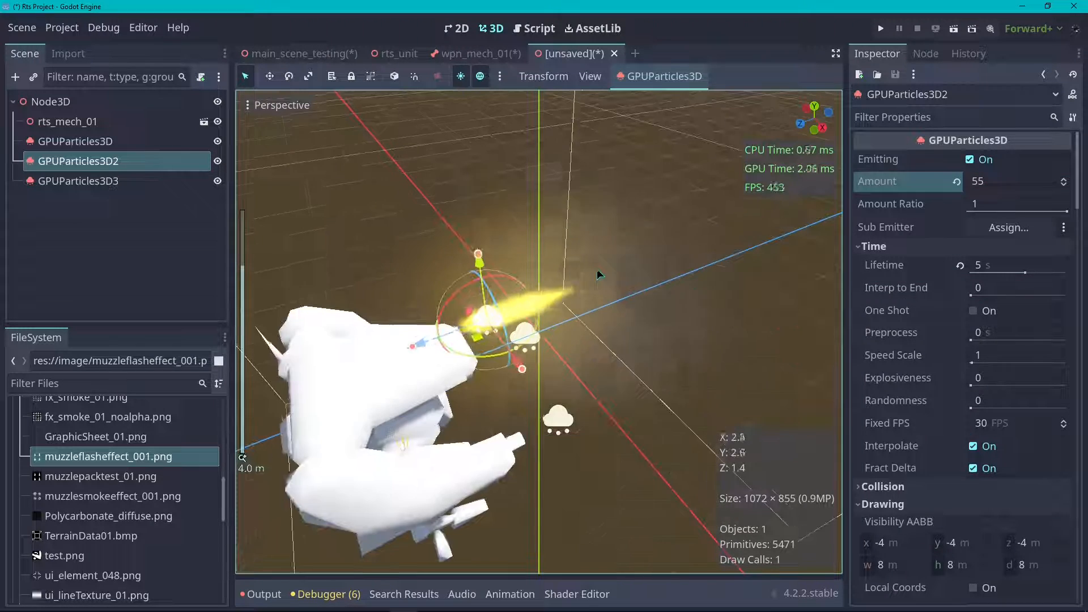
drag(483, 313, 622, 252)
drag(274, 207, 391, 176)
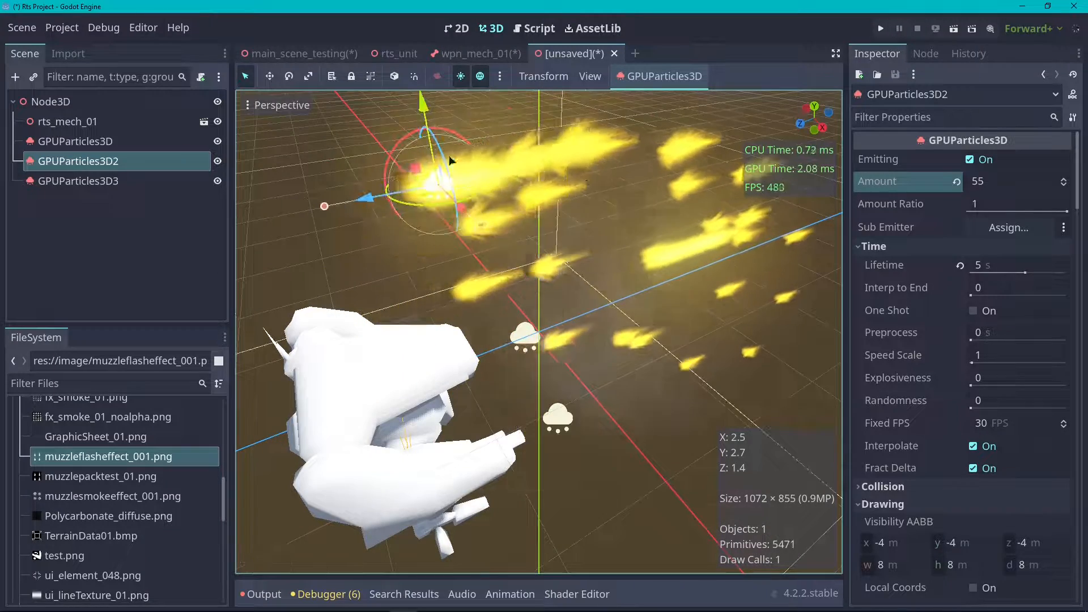
scroll(500, 231, down, 6)
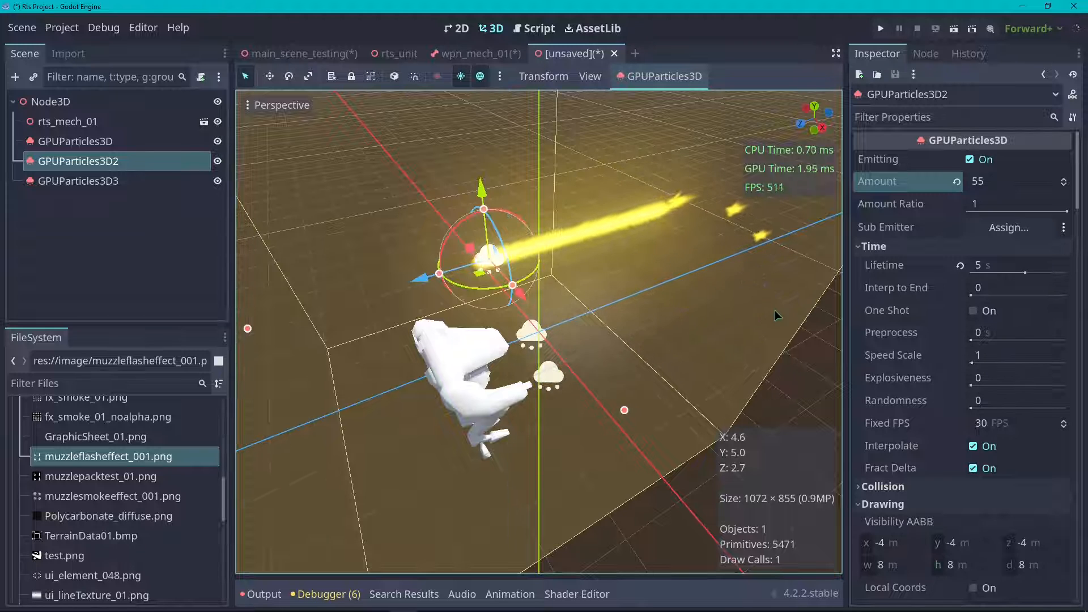
key(ctrl+z)
scroll(551, 273, up, 3)
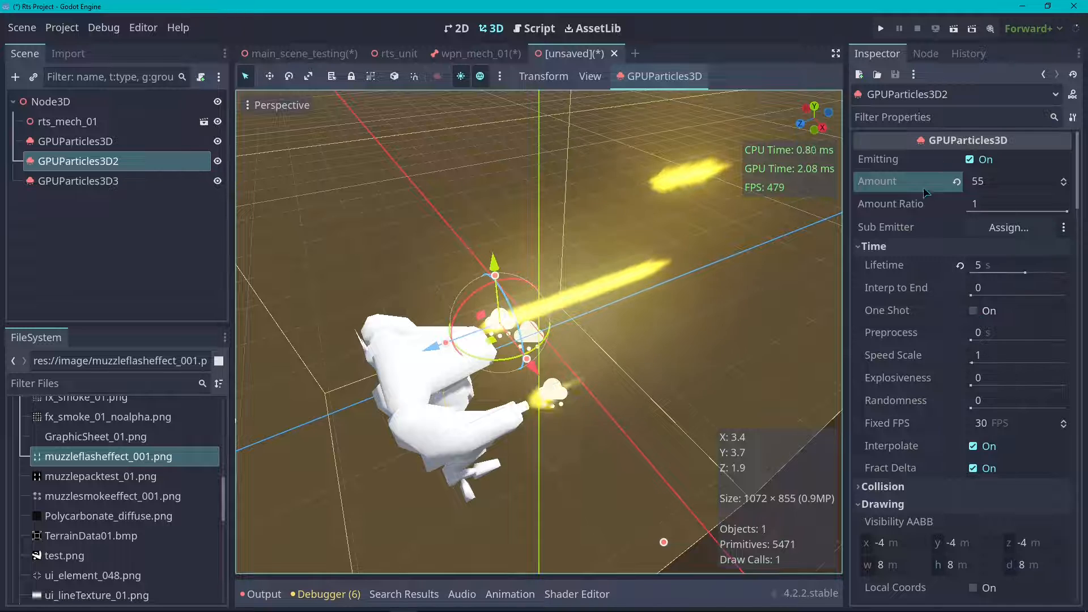
- Turn on Local Coords in the Drawing settings of GPUParticles3D2
scroll(932, 340, down, 5)
scroll(941, 380, down, 3)
scroll(935, 374, up, 3)
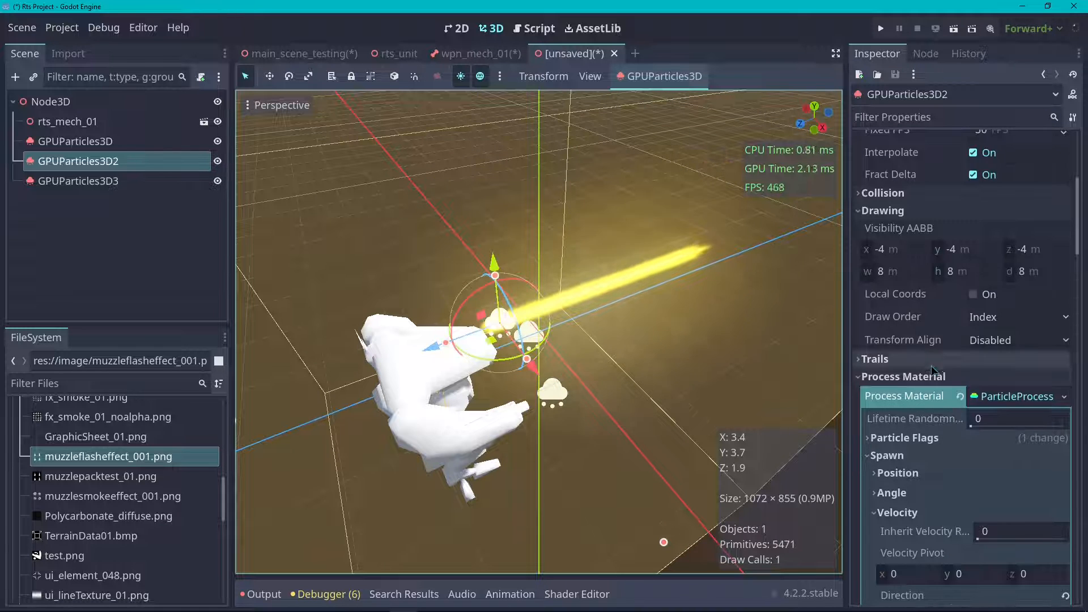
scroll(932, 369, up, 5)
scroll(970, 351, down, 3)
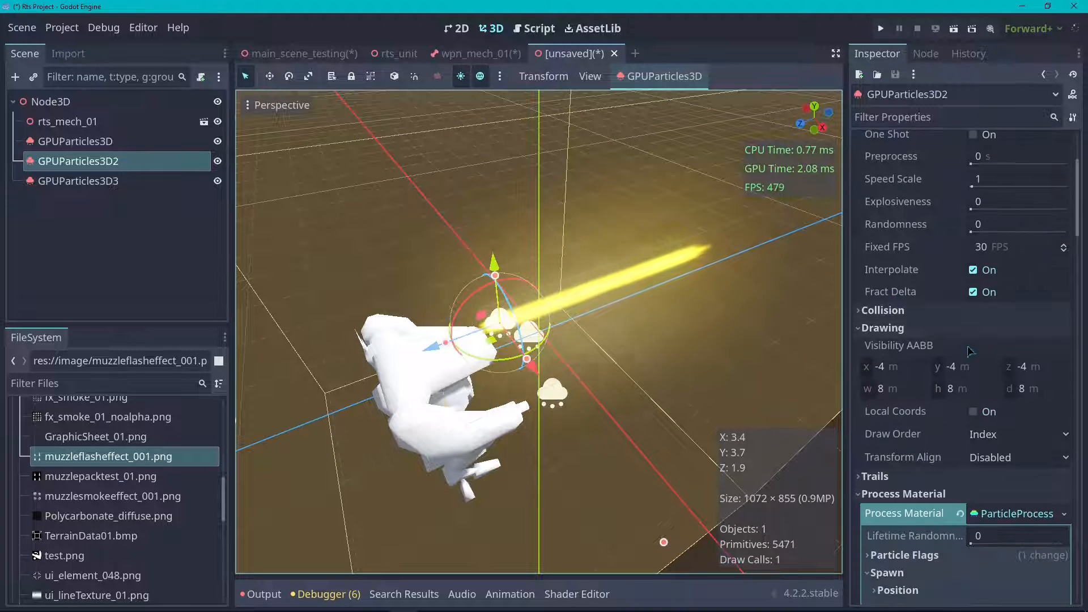
click(983, 412)
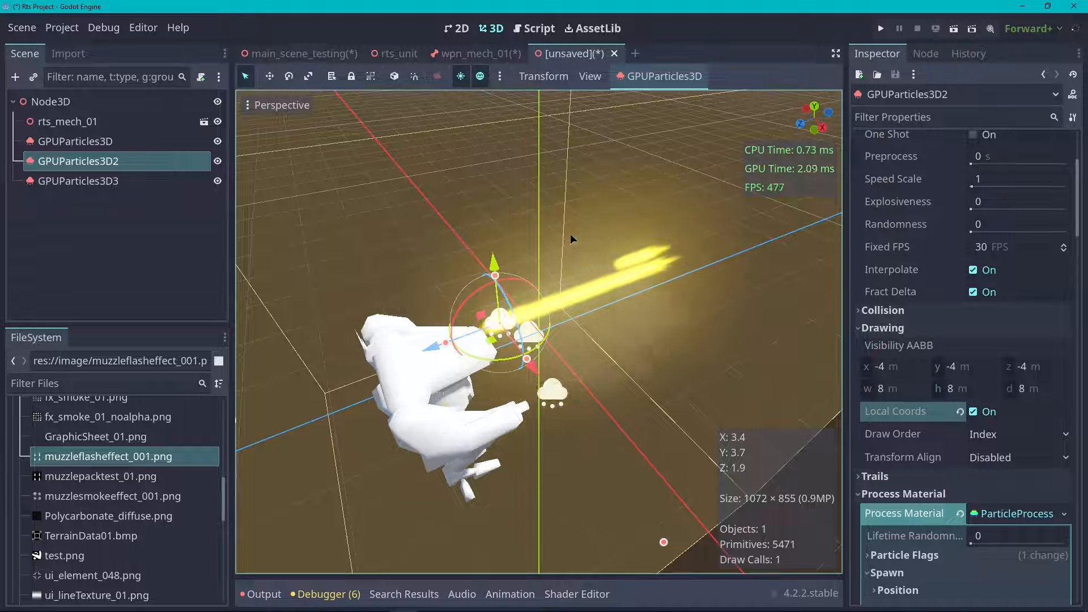
- Try moving GPUParticles3D2 away from the gun barrel to test its flashes in local coordinates, and undo the move
drag(485, 320, 431, 215)
key(ctrl+z)
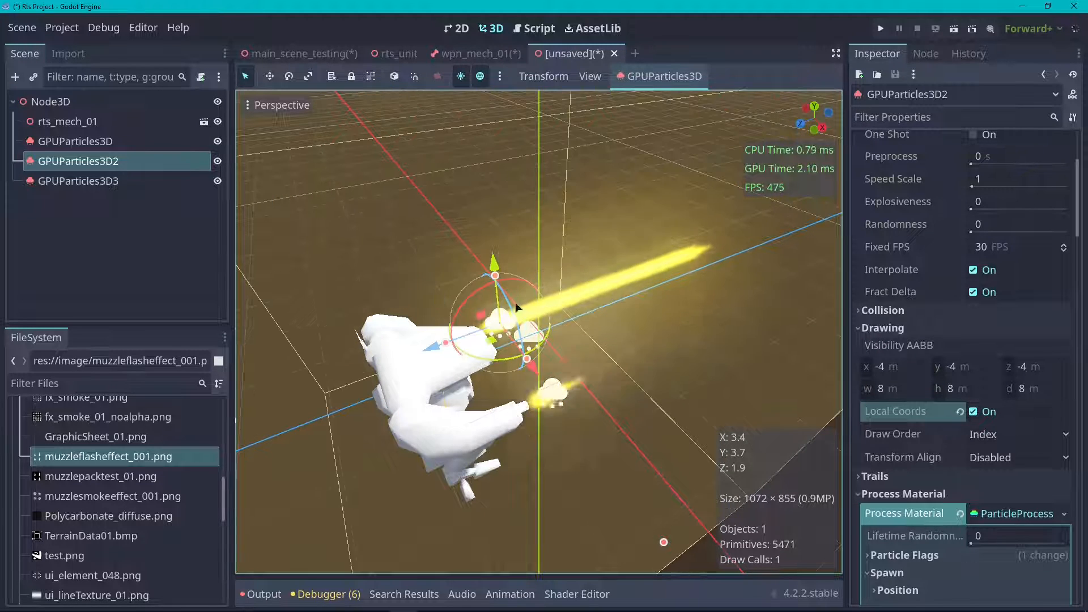
scroll(439, 349, up, 3)
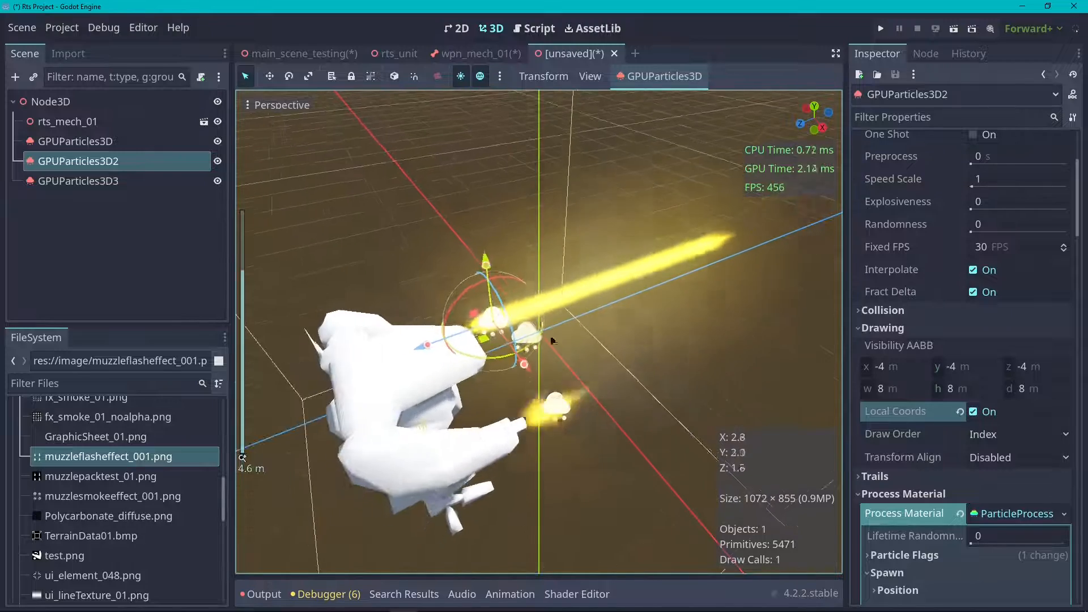
- Inspect the finished muzzle flashes in the wpn_mech_01 scene and return to the unsaved scene
click(468, 54)
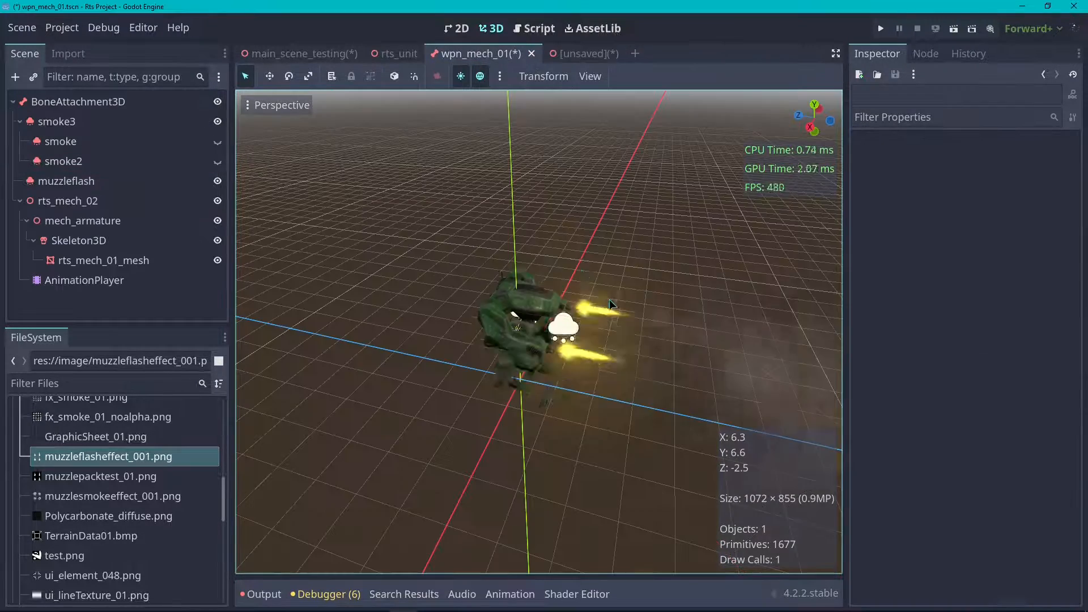
scroll(555, 321, up, 3)
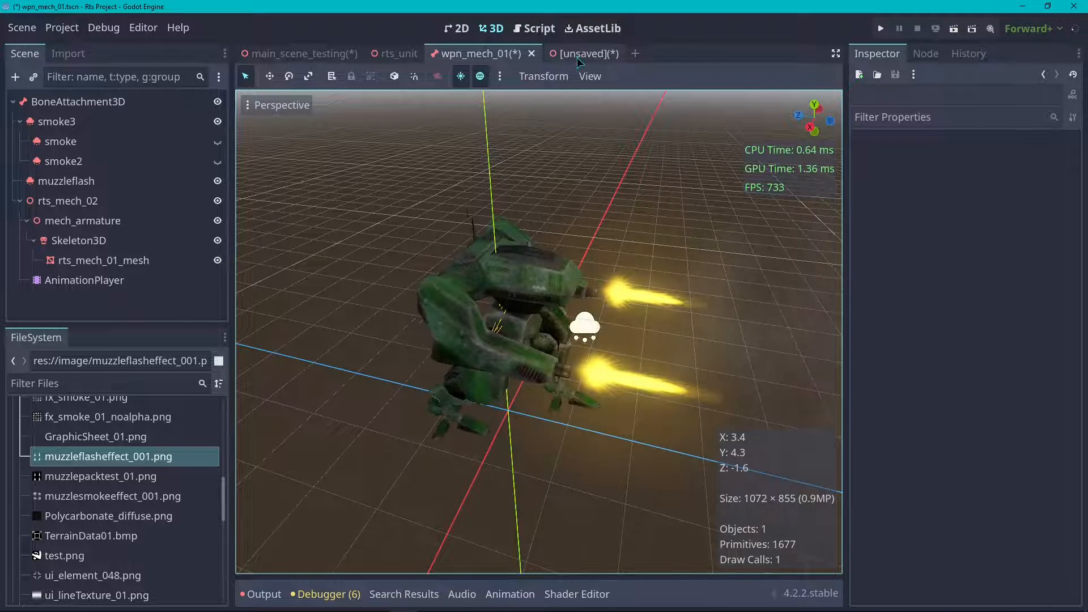
click(577, 53)
- Set GPUParticles3D2's lifetime to 0.1 s, Interp to End to 0.99 and amount to 1
scroll(963, 434, up, 4)
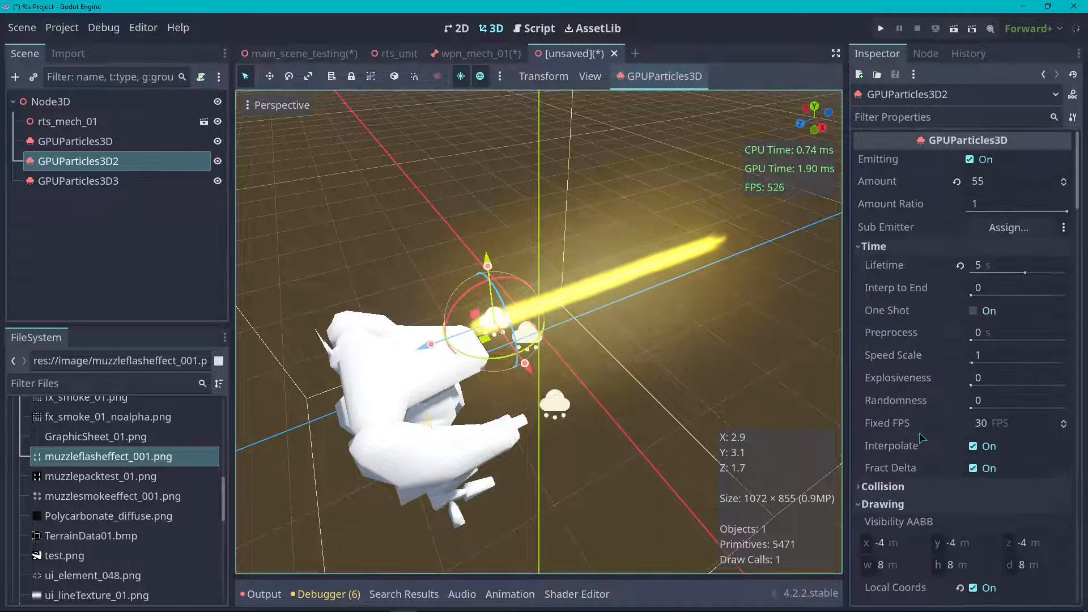
click(1001, 269)
text(.1)
key(Tab)
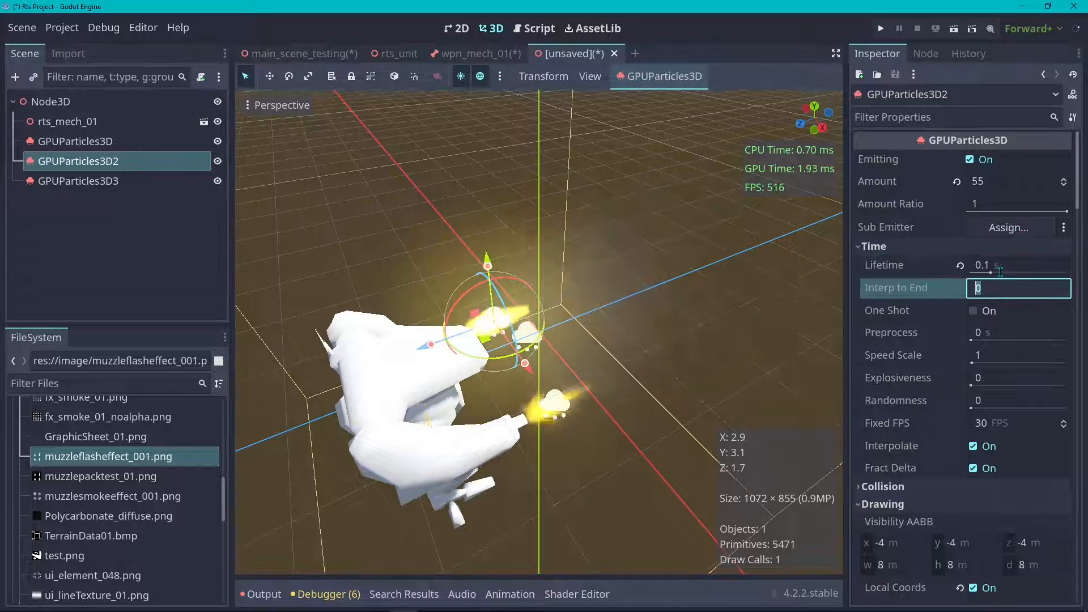
text(.99)
key(Return)
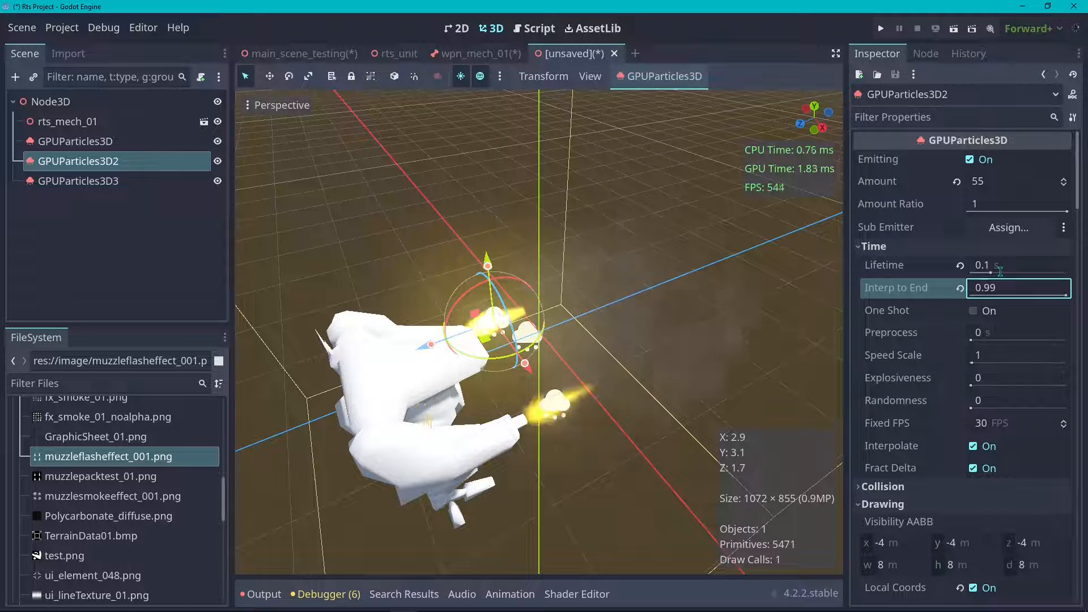
click(982, 182)
text(1)
key(Return)
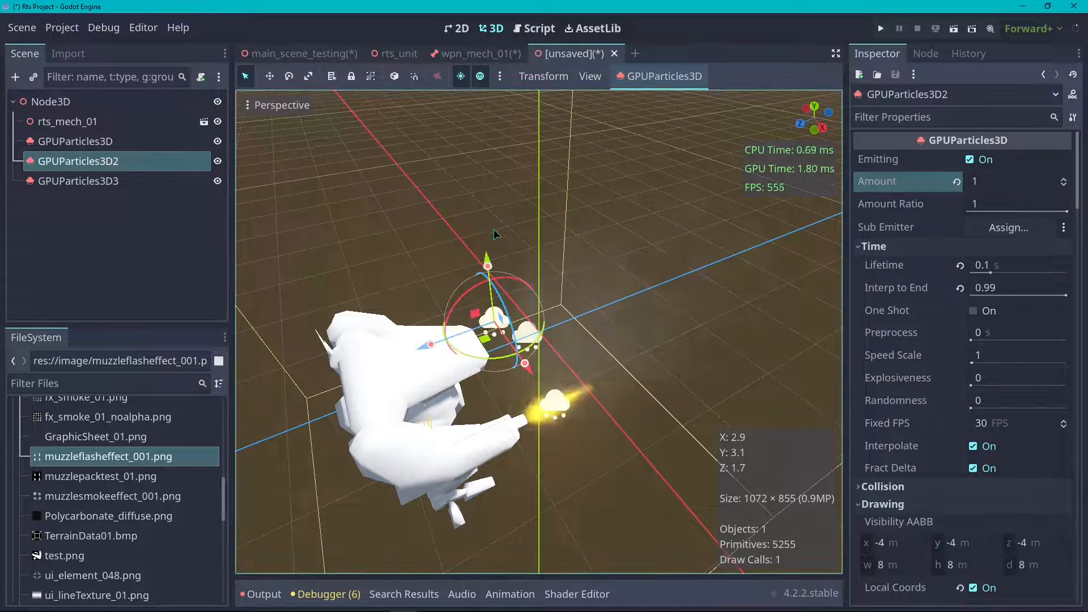
scroll(512, 277, down, 5)
scroll(522, 293, up, 5)
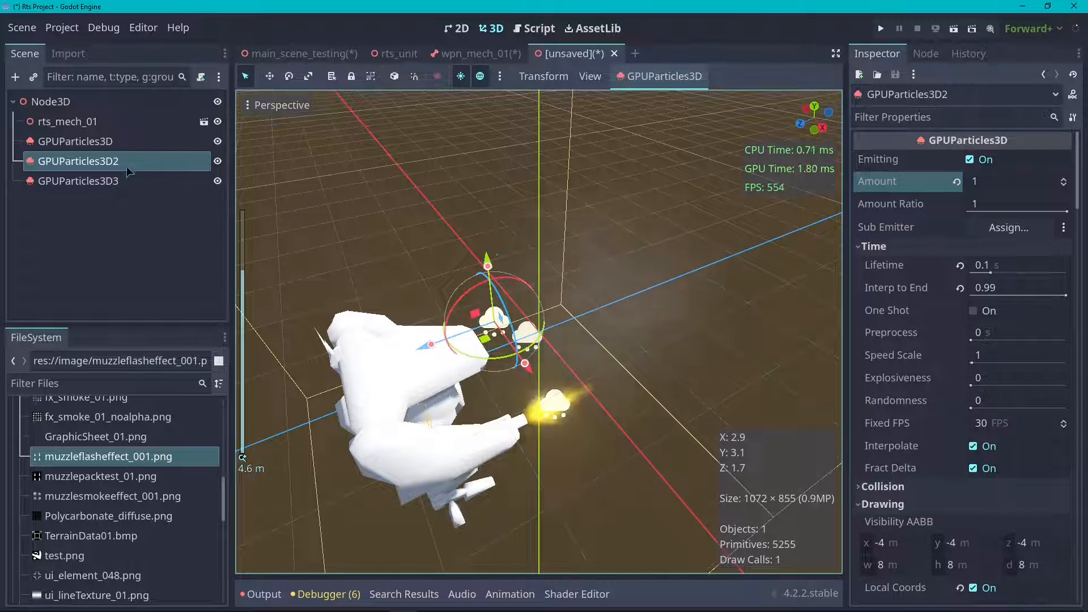
- Select the smoke emitter GPUParticles3D and review its Time and Process Material settings
click(138, 141)
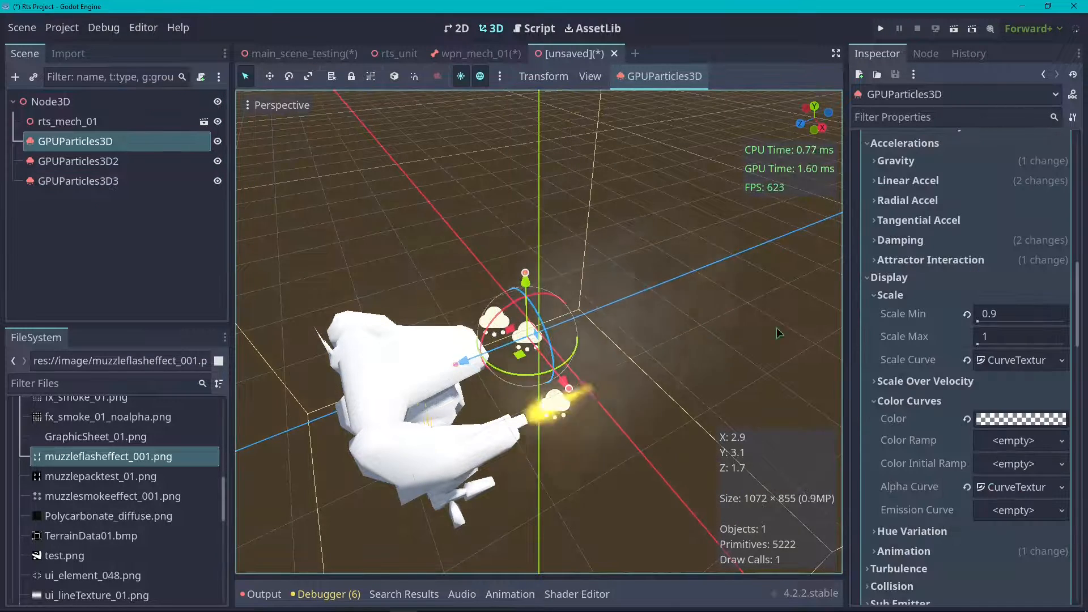
scroll(987, 283, up, 8)
scroll(959, 369, up, 5)
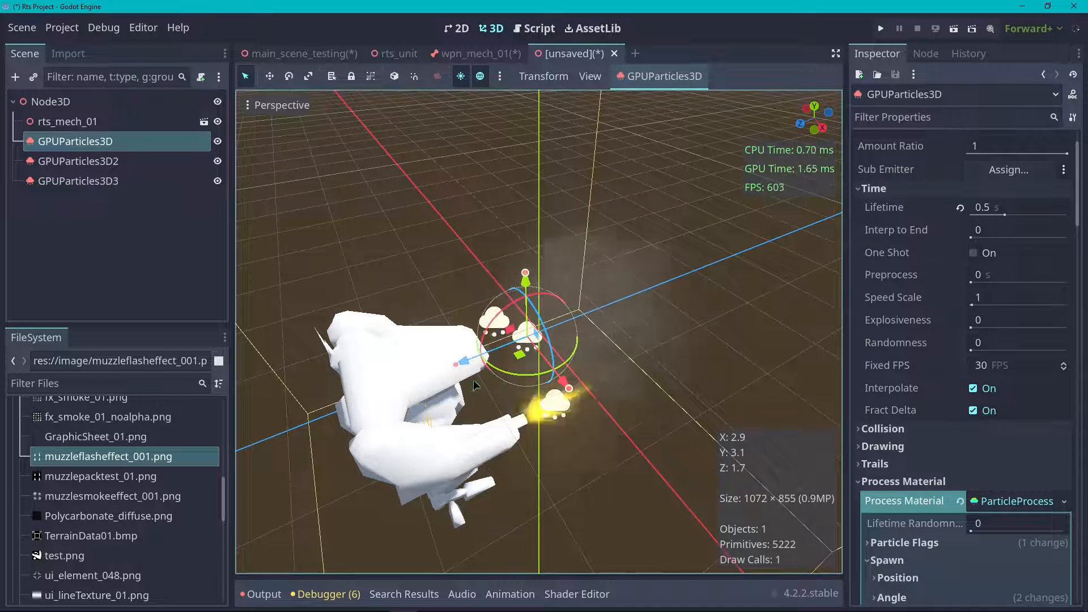
scroll(616, 223, down, 4)
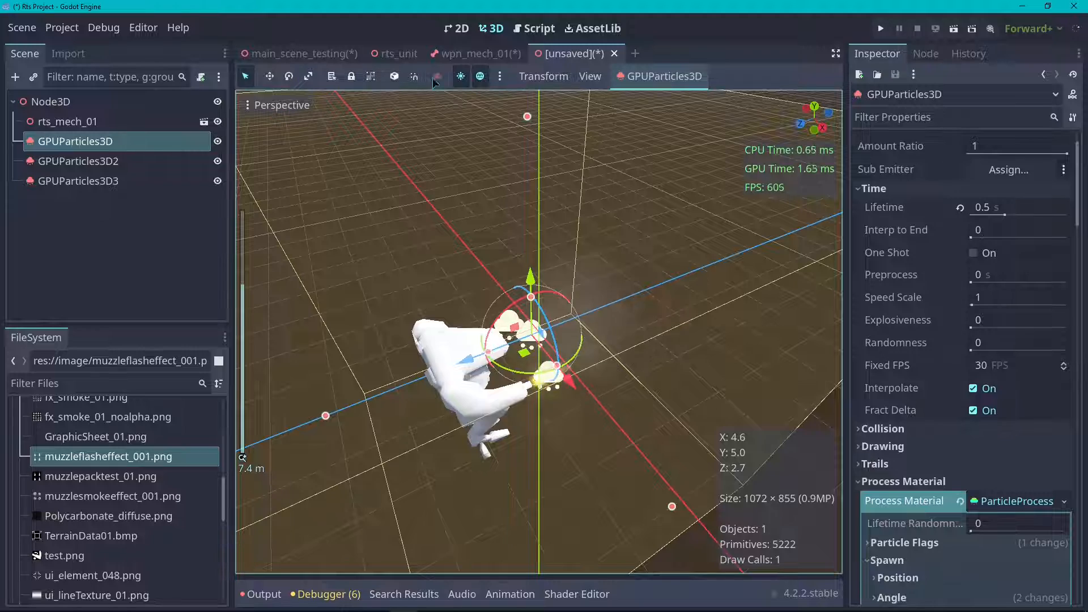
- Examine how the smoke drifts around the mech in the wpn_mech_01 scene, and return to the unsaved scene
click(508, 57)
scroll(655, 357, down, 3)
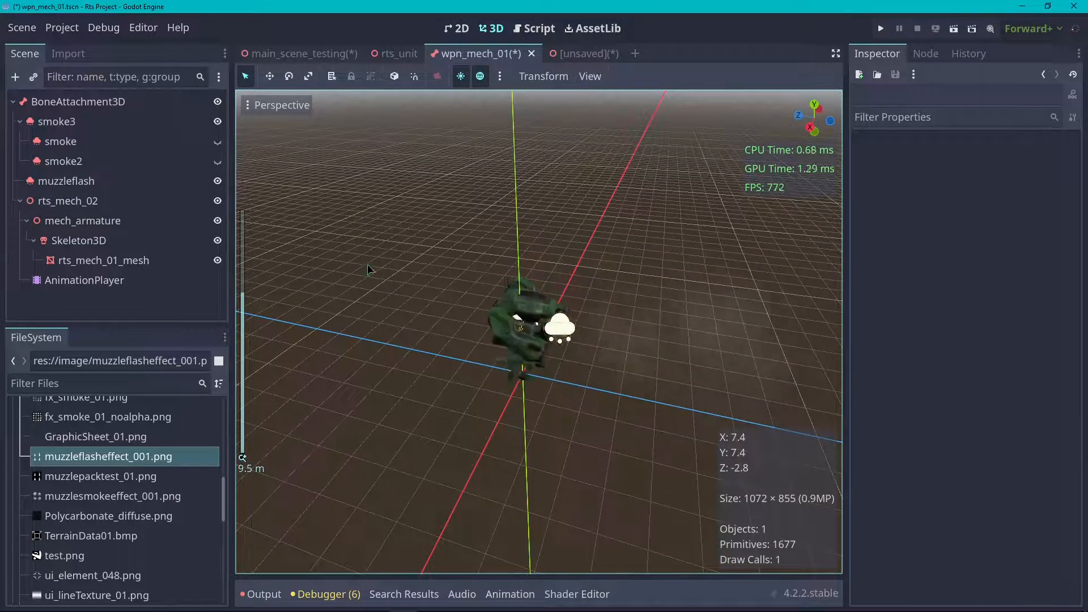
scroll(396, 292, up, 6)
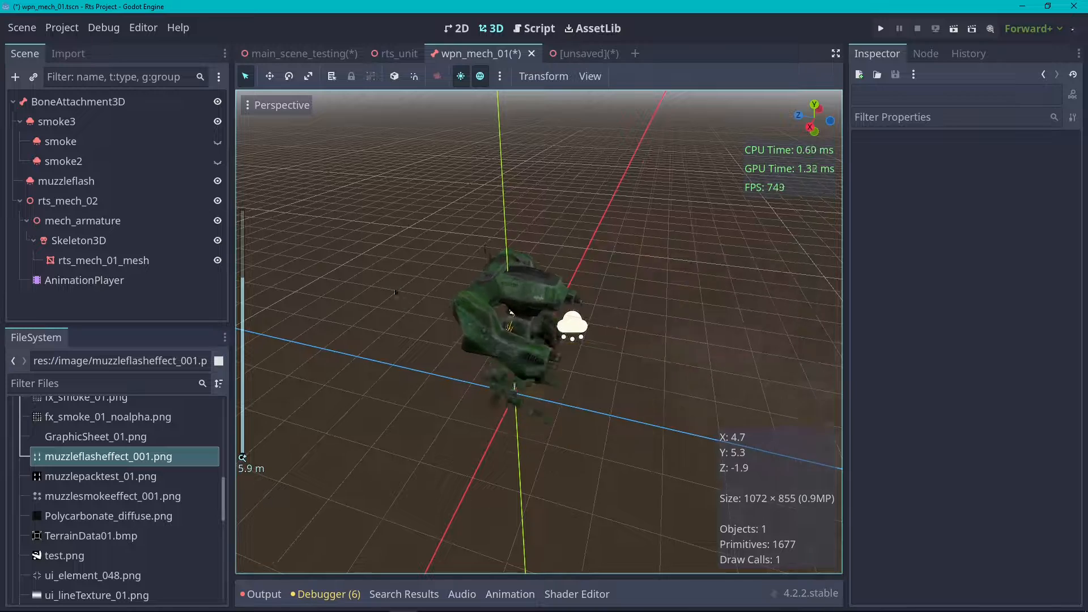
scroll(610, 320, down, 6)
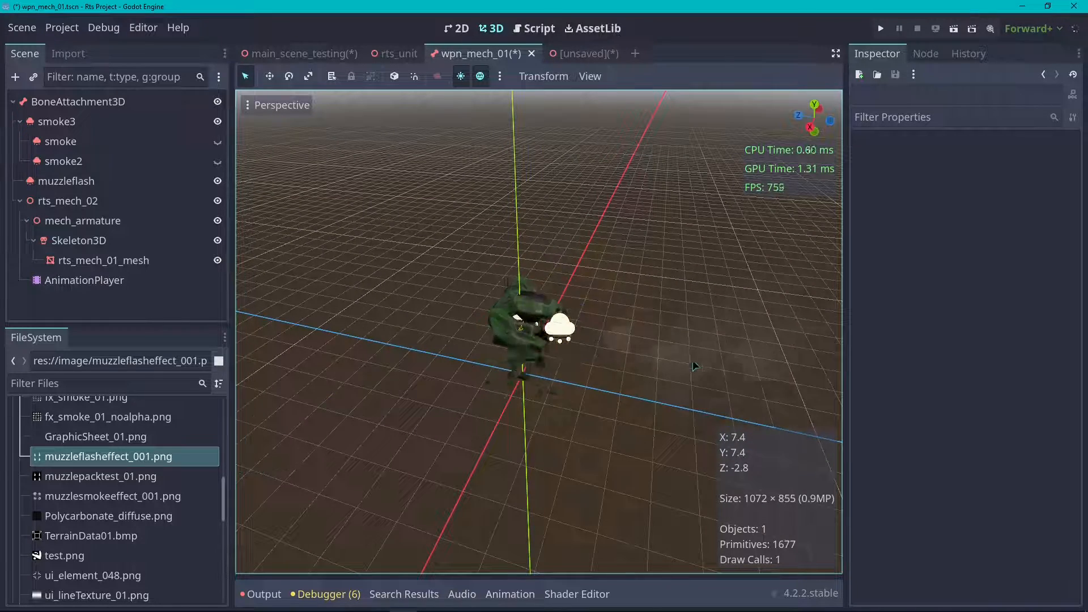
scroll(610, 212, up, 2)
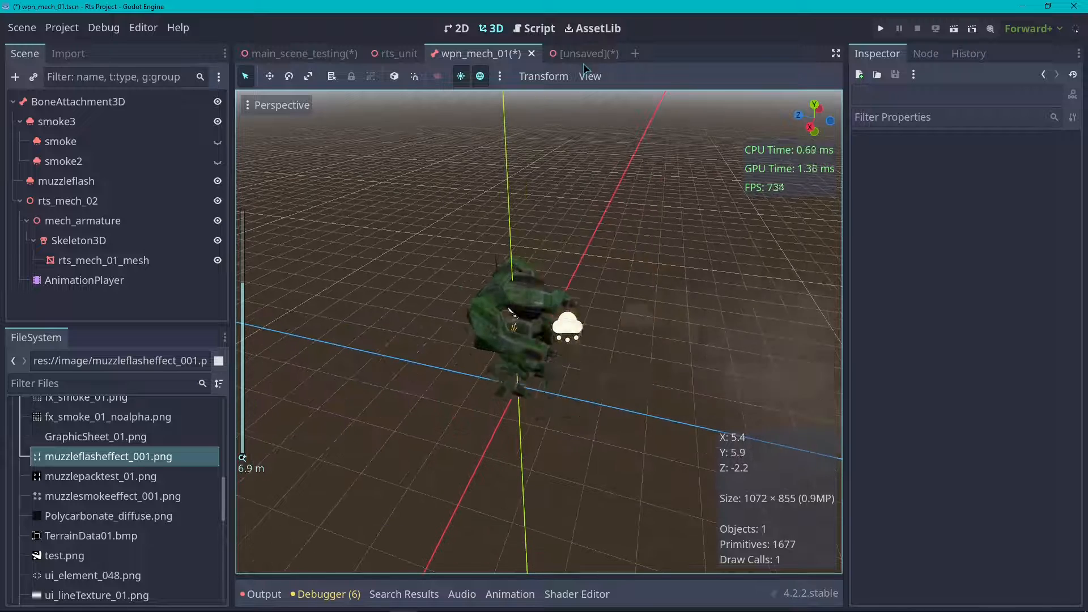
click(574, 54)
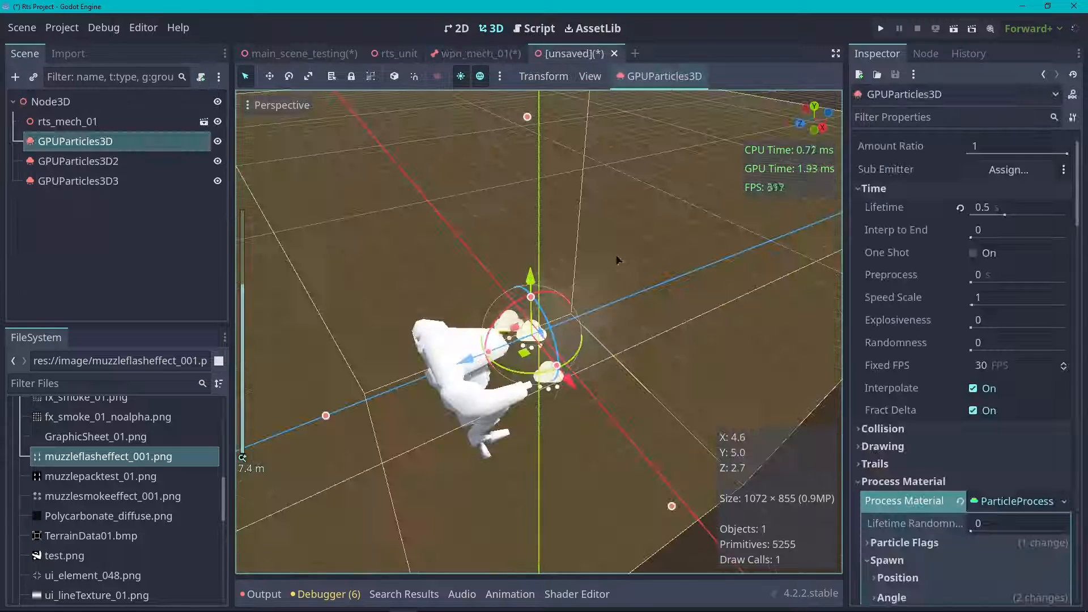
- Set the Inherit Velocity Ratio of GPUParticles3D to 1 in its process material's spawn velocity settings
scroll(913, 286, up, 2)
click(151, 162)
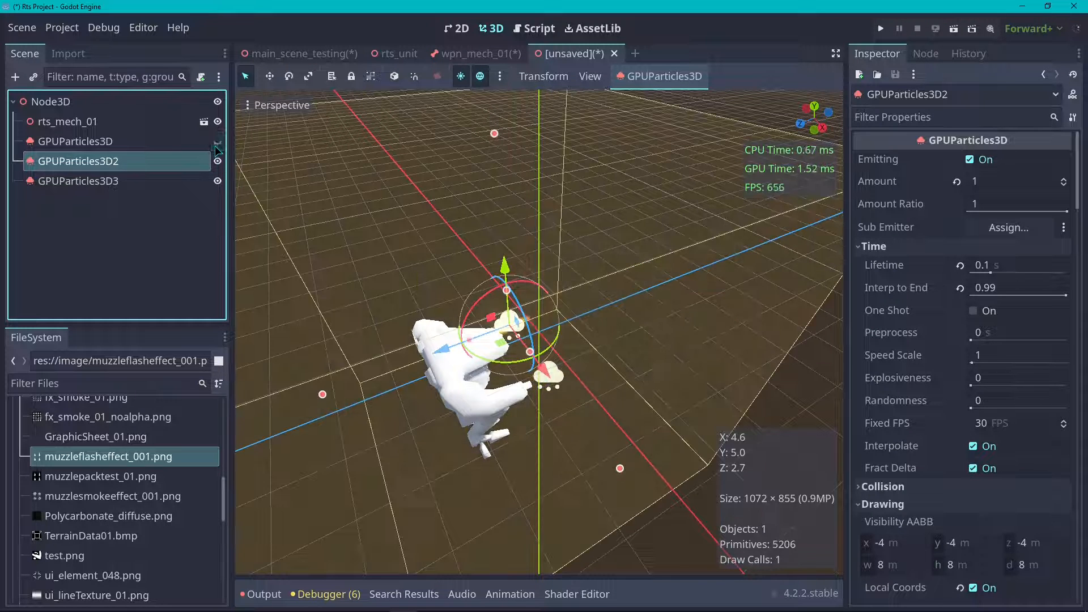
click(181, 145)
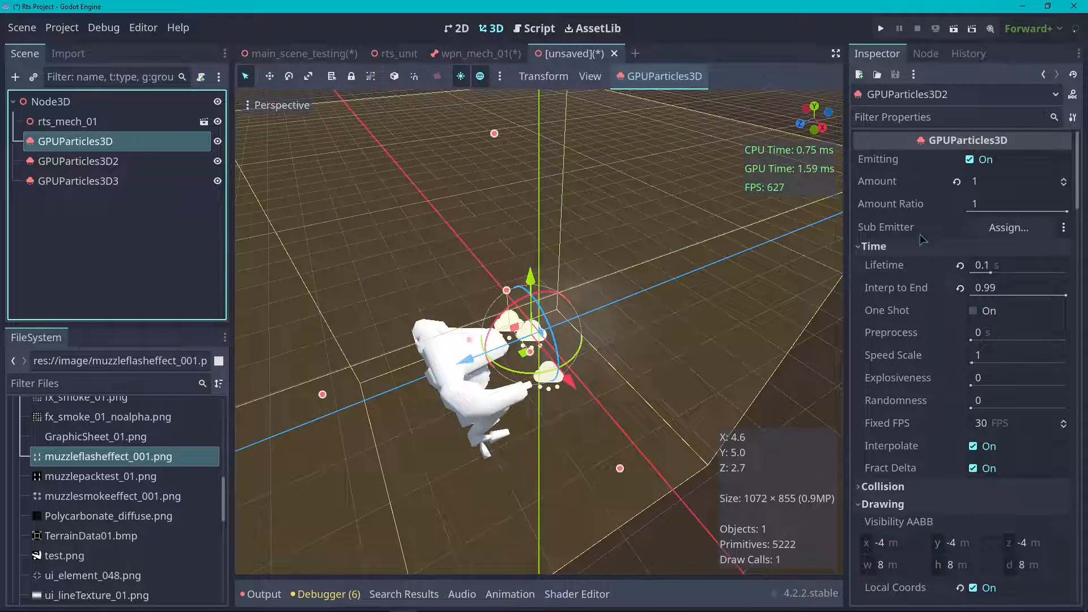
scroll(926, 283, down, 5)
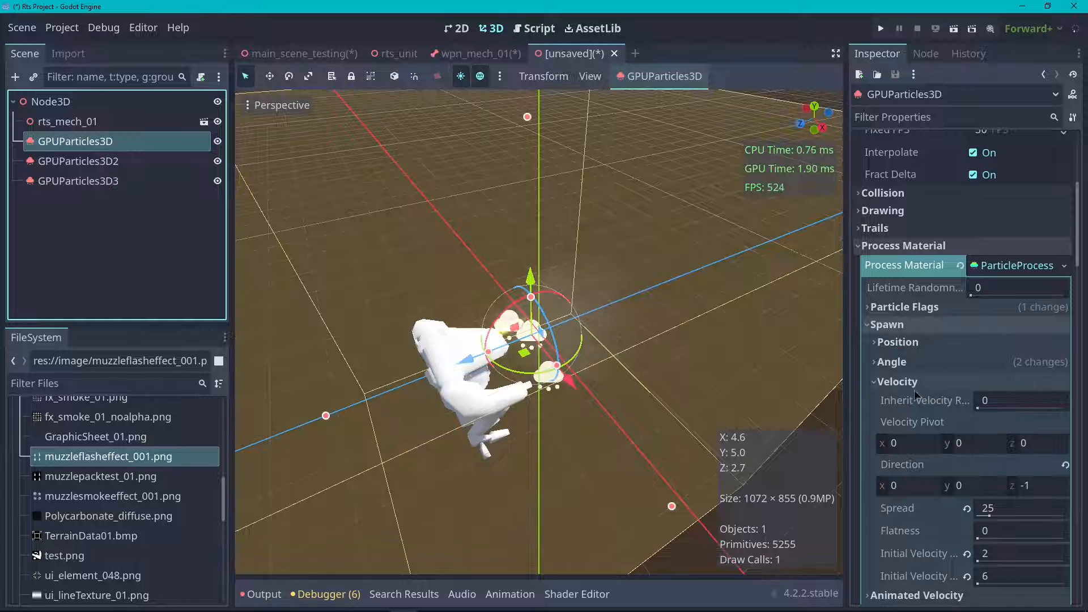
scroll(916, 395, down, 3)
scroll(957, 280, up, 3)
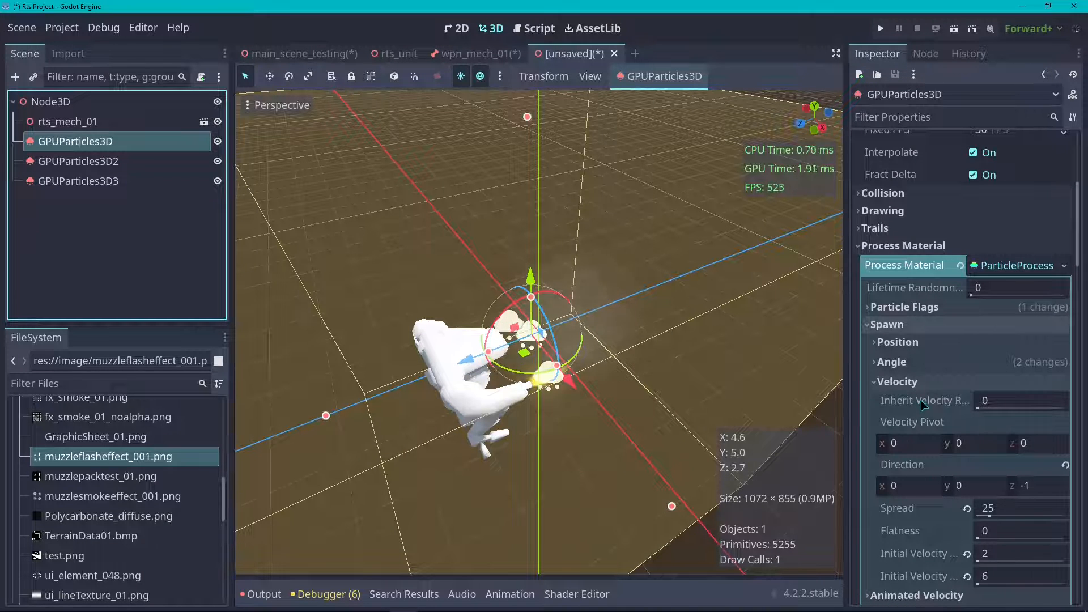
mouse_move(920, 400)
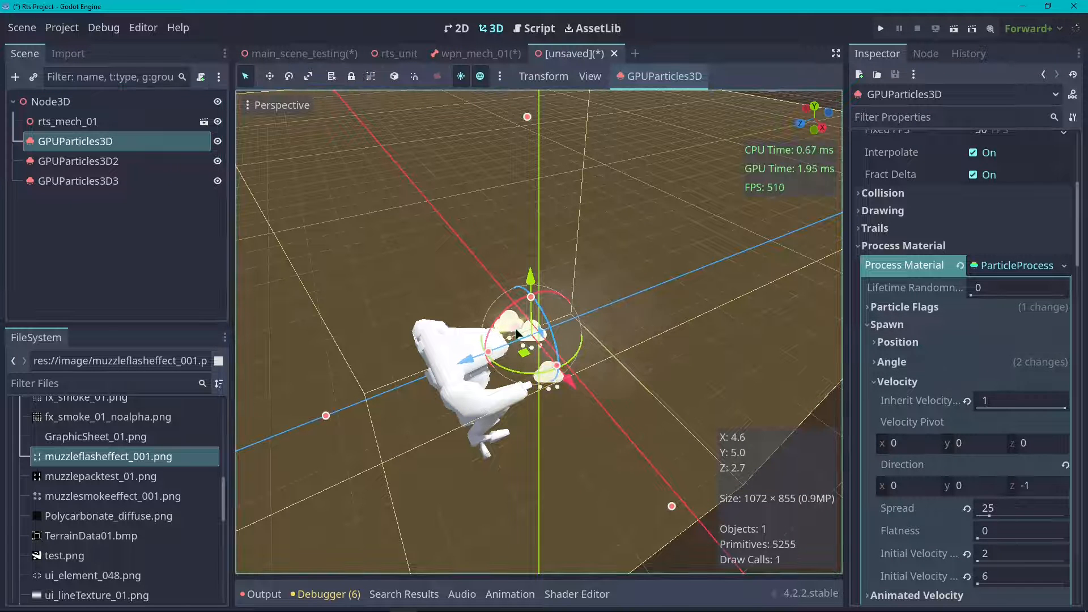
- Try moving GPUParticles3D forward and backward along its Z axis to test the inherited velocity, undoing each move
drag(465, 358, 731, 294)
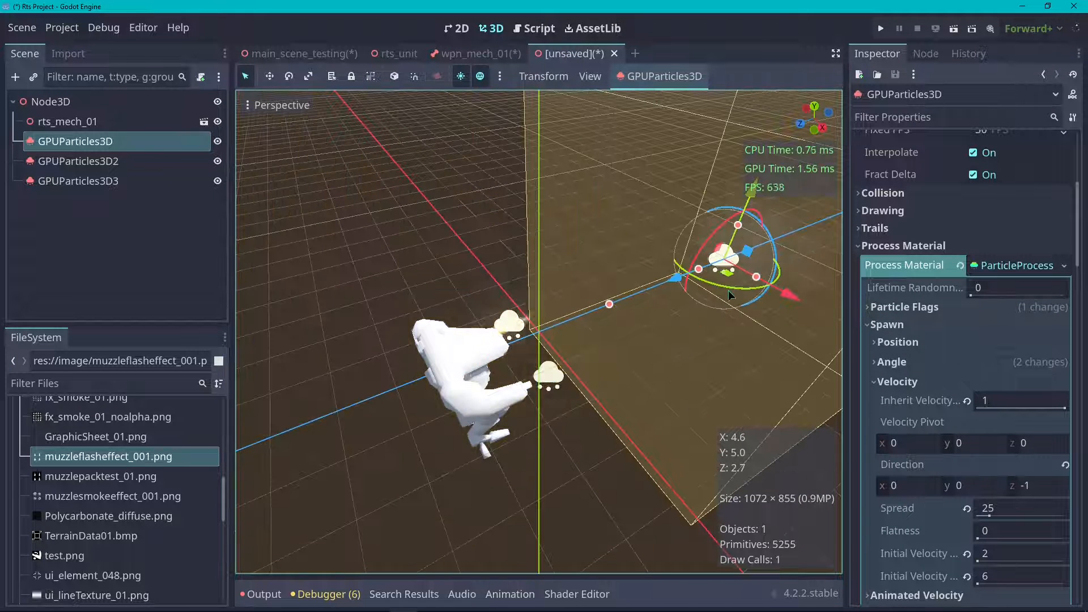
key(ctrl+z)
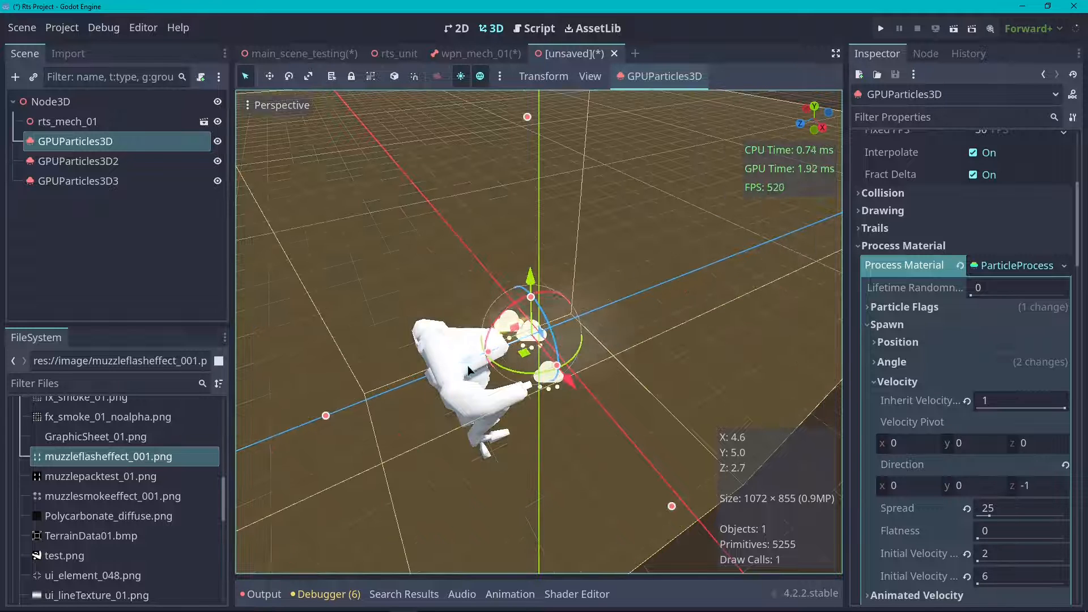
drag(471, 362, 354, 394)
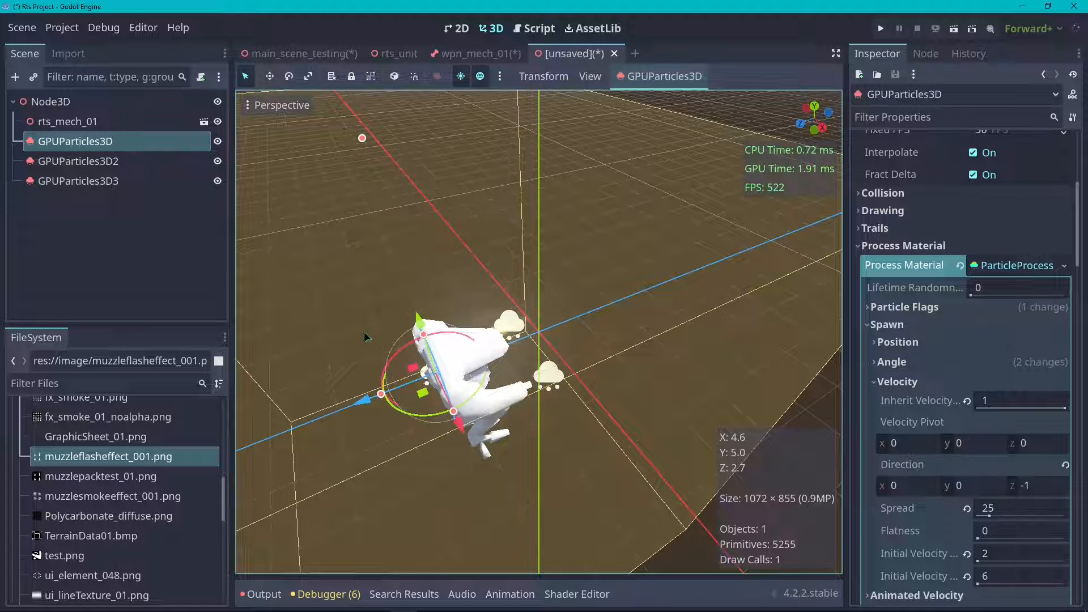
key(ctrl+z)
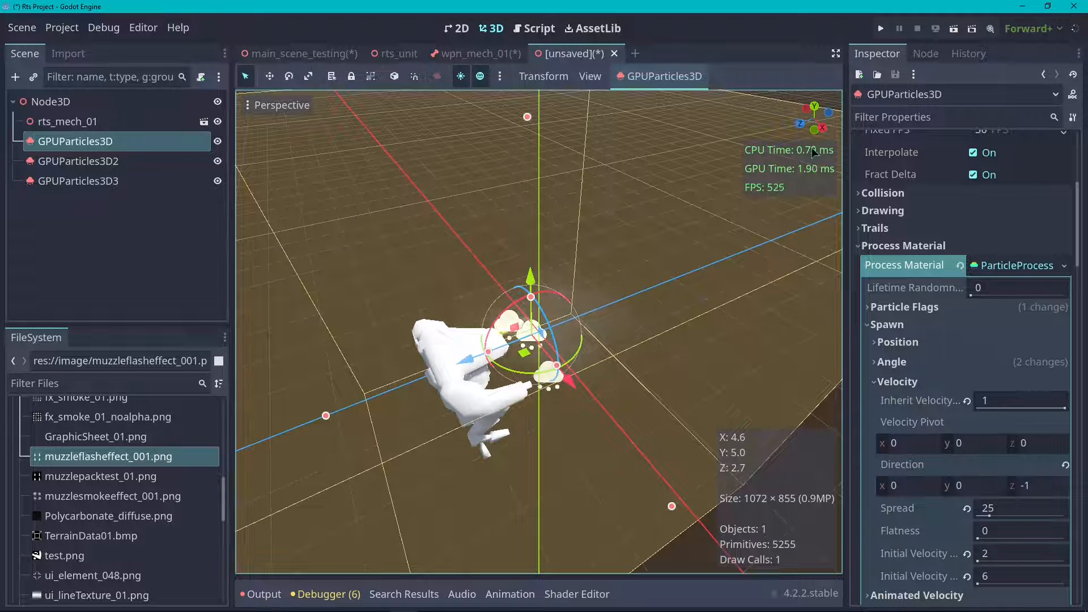
- Deselect the emitter and examine the flash and smoke effects at the mech's guns from several angles
middle_drag(607, 465, 574, 243)
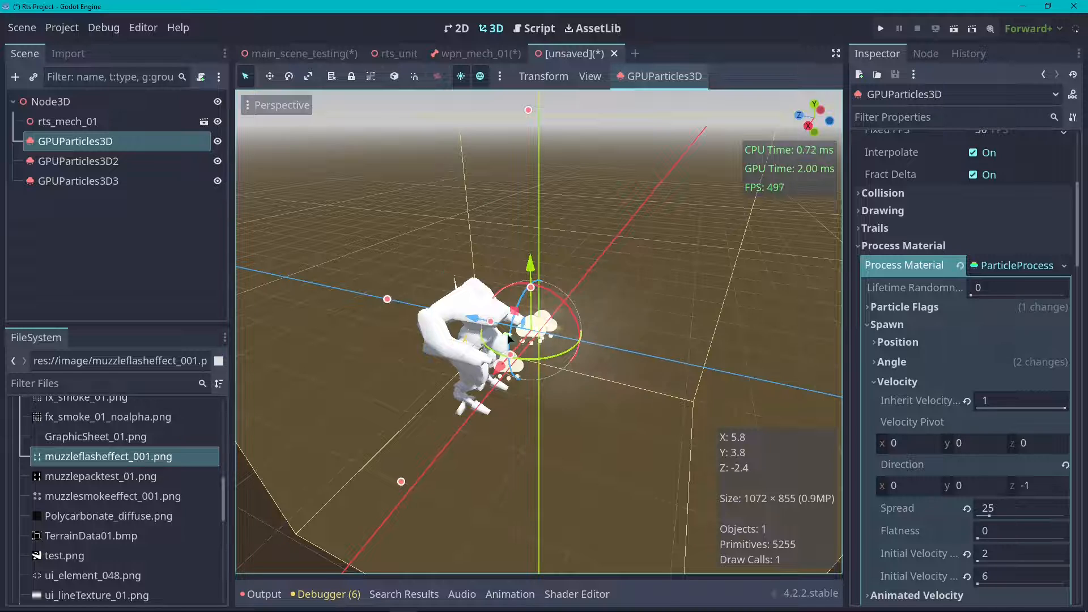
click(608, 458)
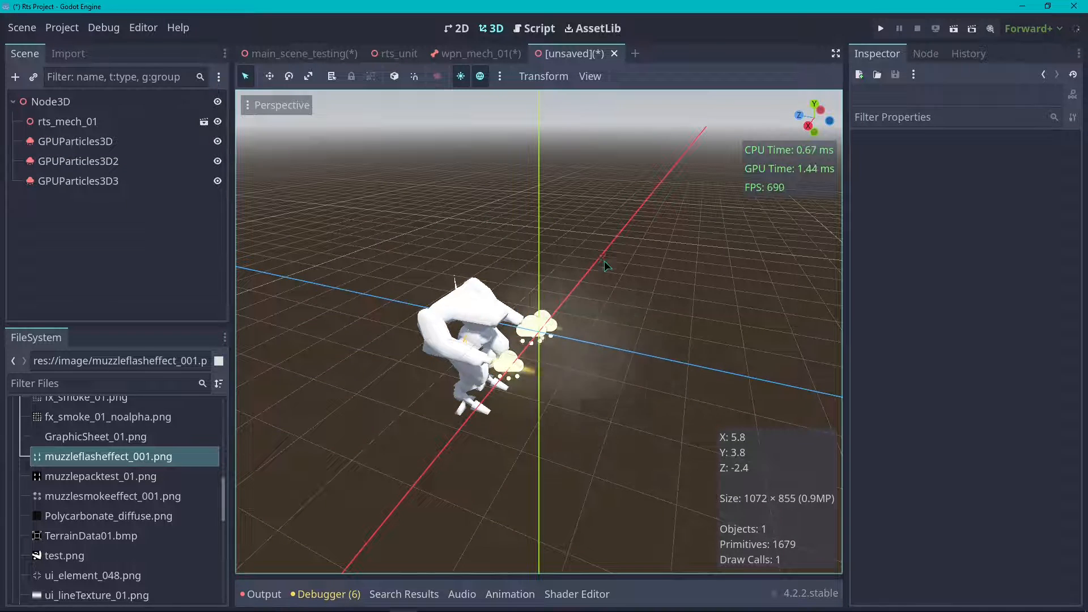
scroll(604, 261, up, 3)
middle_drag(794, 120, 709, 303)
scroll(709, 303, down, 3)
scroll(439, 221, up, 6)
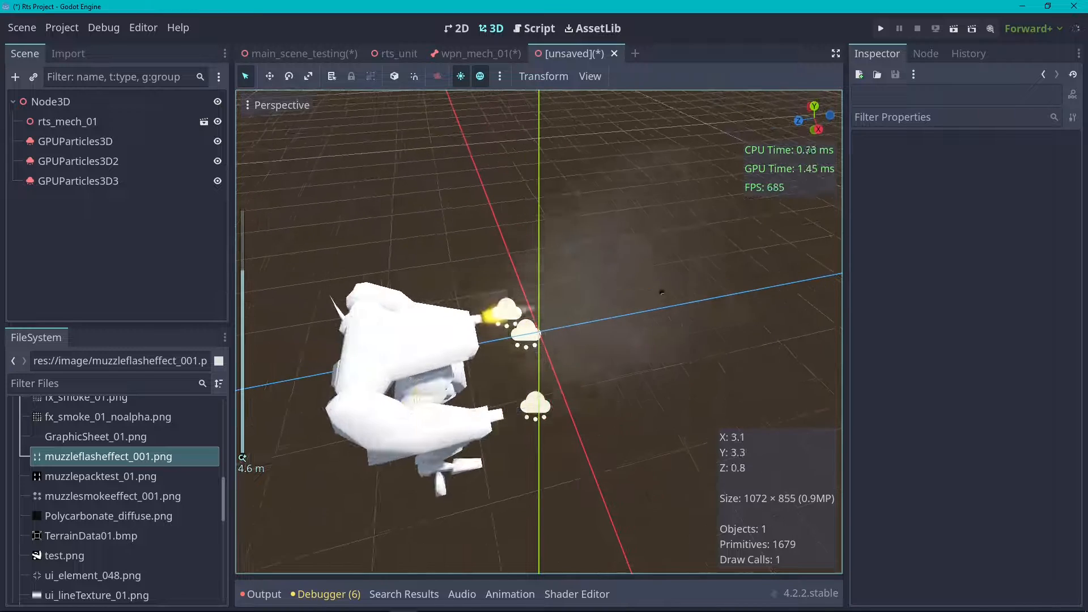
drag(812, 133, 715, 84)
middle_drag(761, 153, 833, 225)
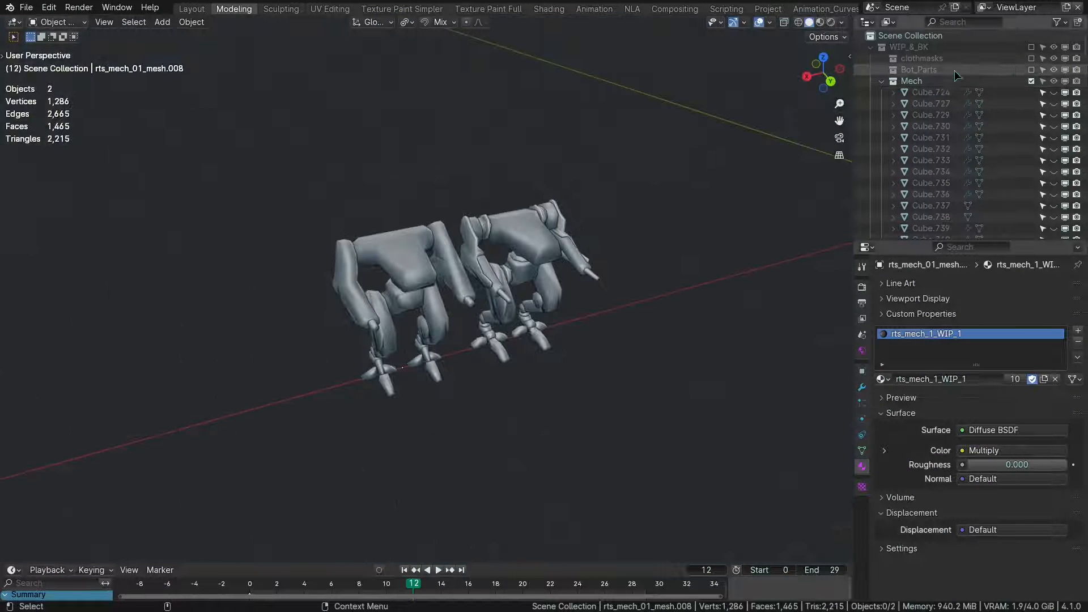
- Switch to Blender, undo the recent edits back to the single low-poly mech, and enable the rts_mech_01_firingassets collection
click(882, 83)
scroll(1012, 162, down, 4)
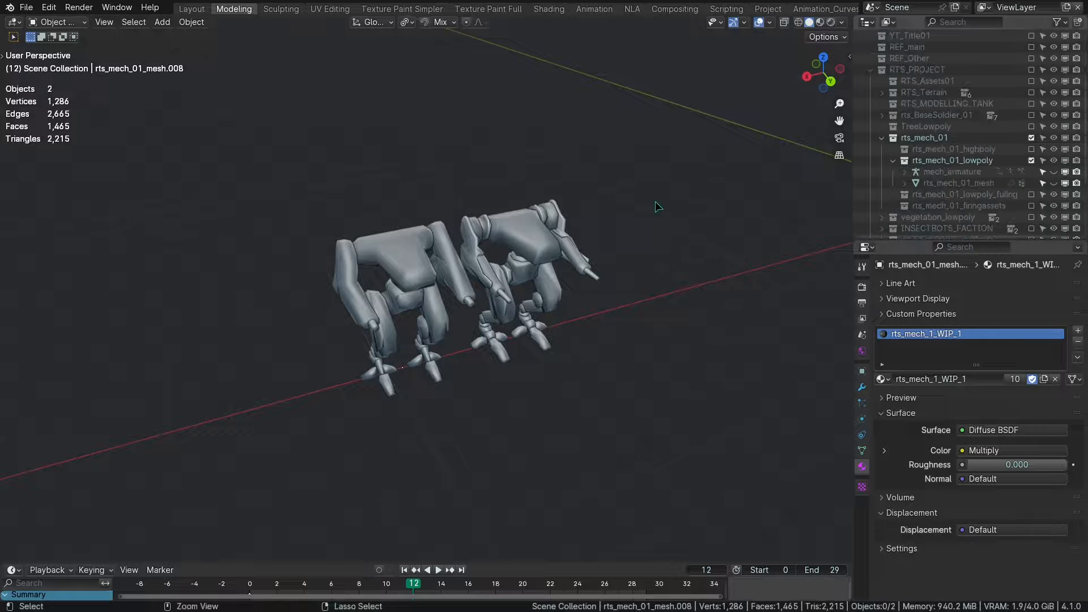
key(ctrl+z)
key(ctrl+z)
key(ctrl+z)
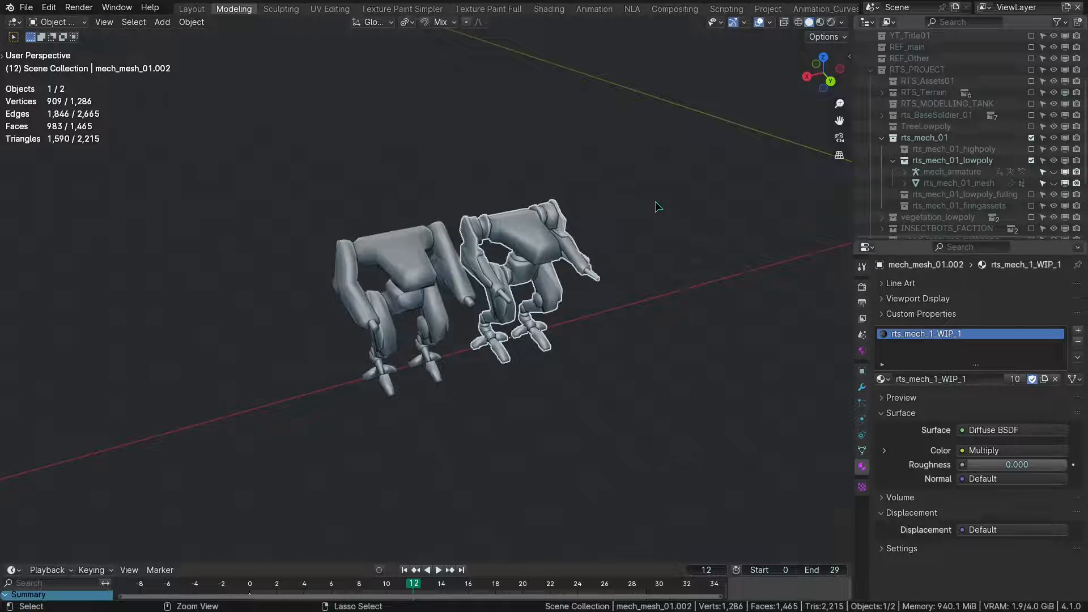
key(ctrl+z)
key(ctrl+z)
key(ctrl+z)
key(ctrl+z)
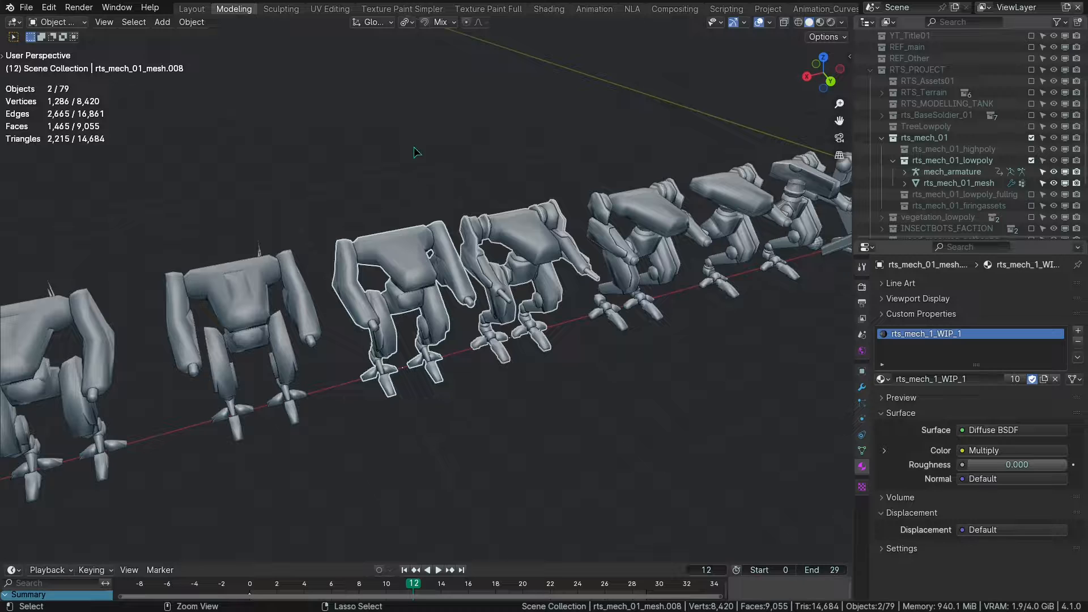
key(ctrl+z)
key(ctrl+z)
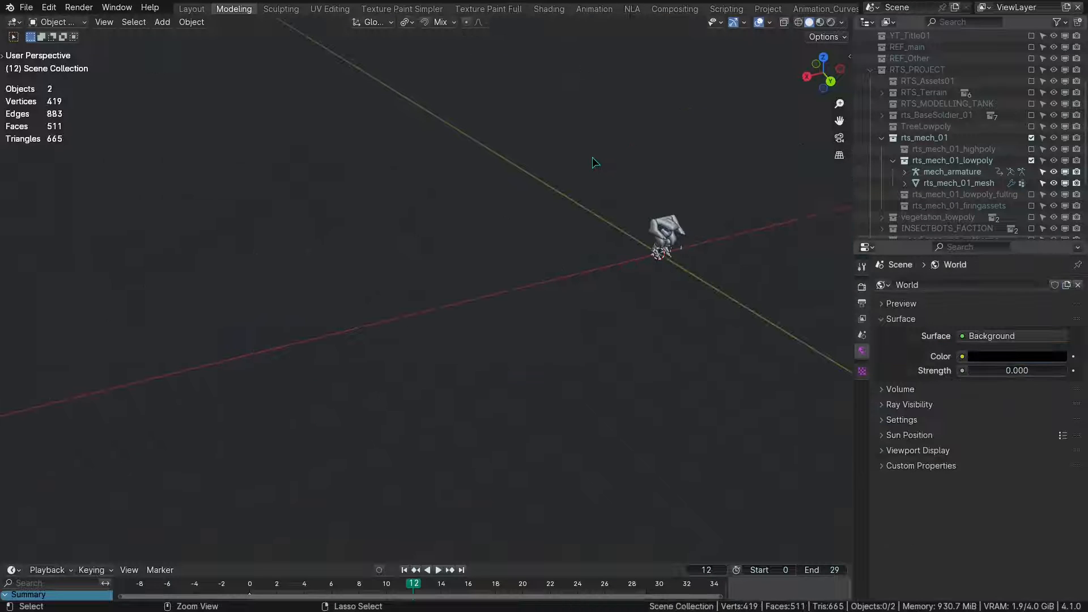
click(1031, 205)
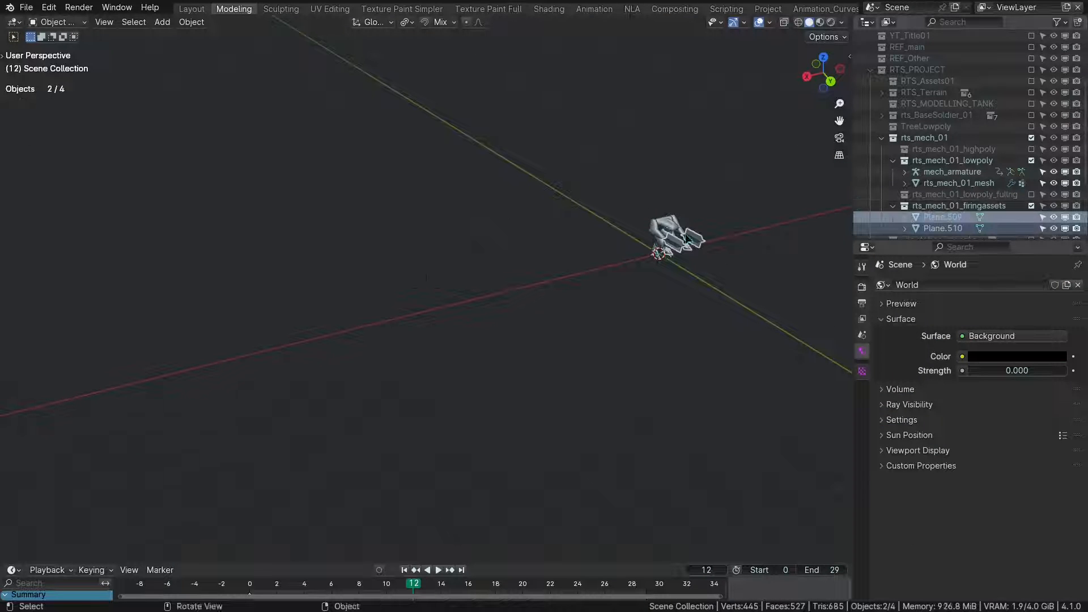
- Examine the crossed planes of Plane.510 at the mech's two gun barrels from several angles
click(688, 239)
key(Home)
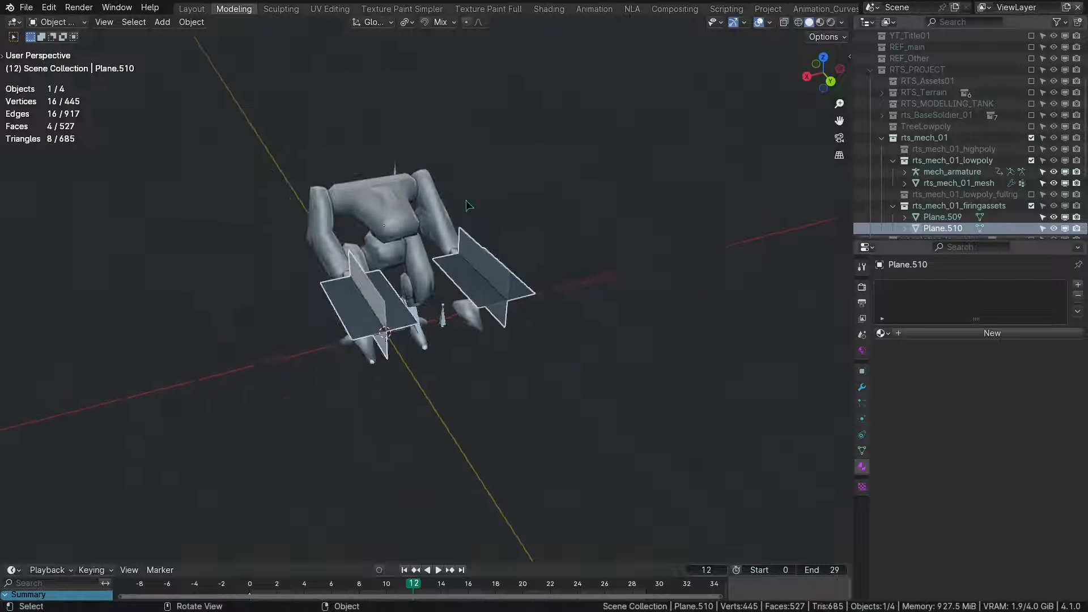
scroll(724, 89, up, 3)
drag(826, 65, 783, 69)
scroll(375, 293, down, 3)
scroll(623, 139, up, 2)
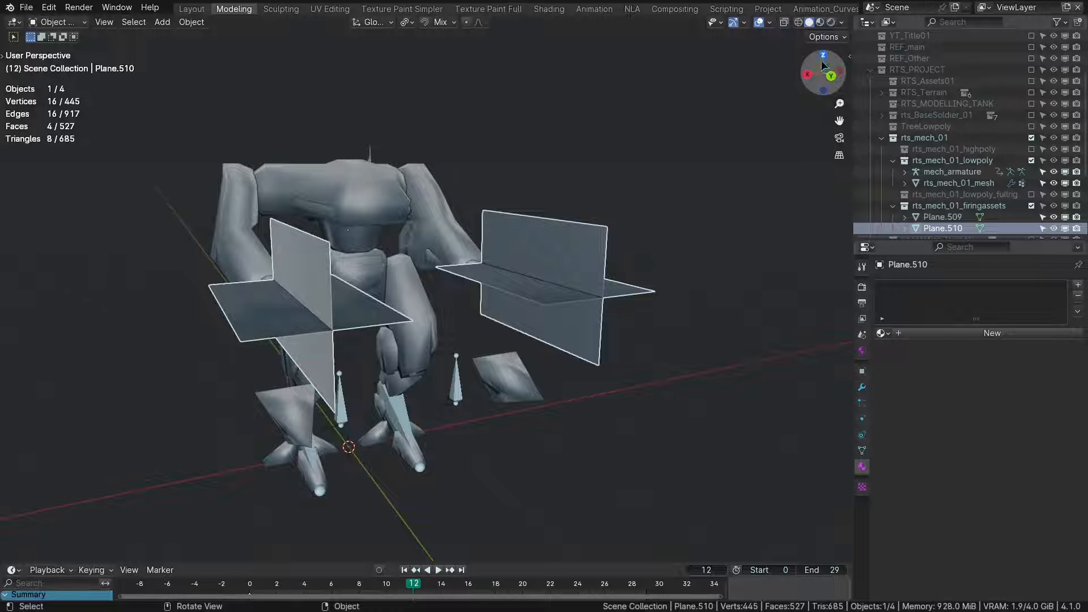
drag(823, 66, 563, 204)
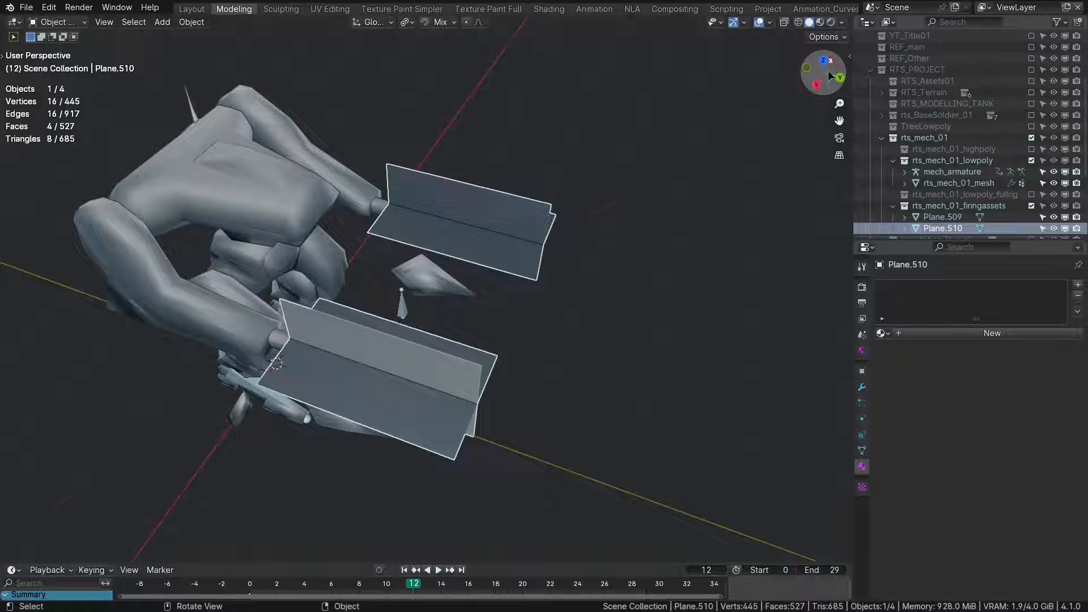
drag(829, 75, 822, 59)
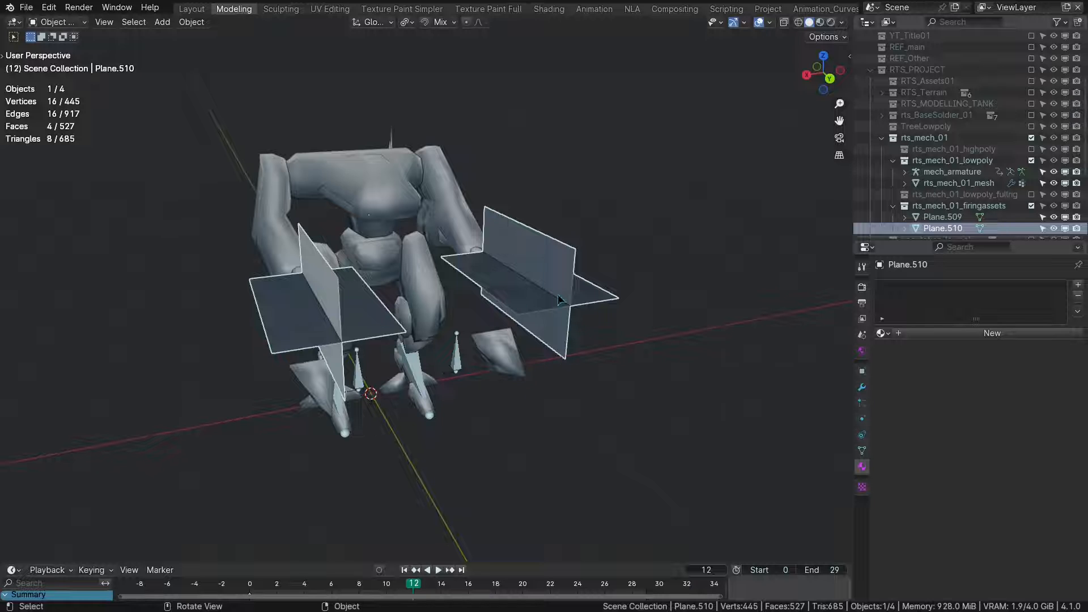
click(649, 226)
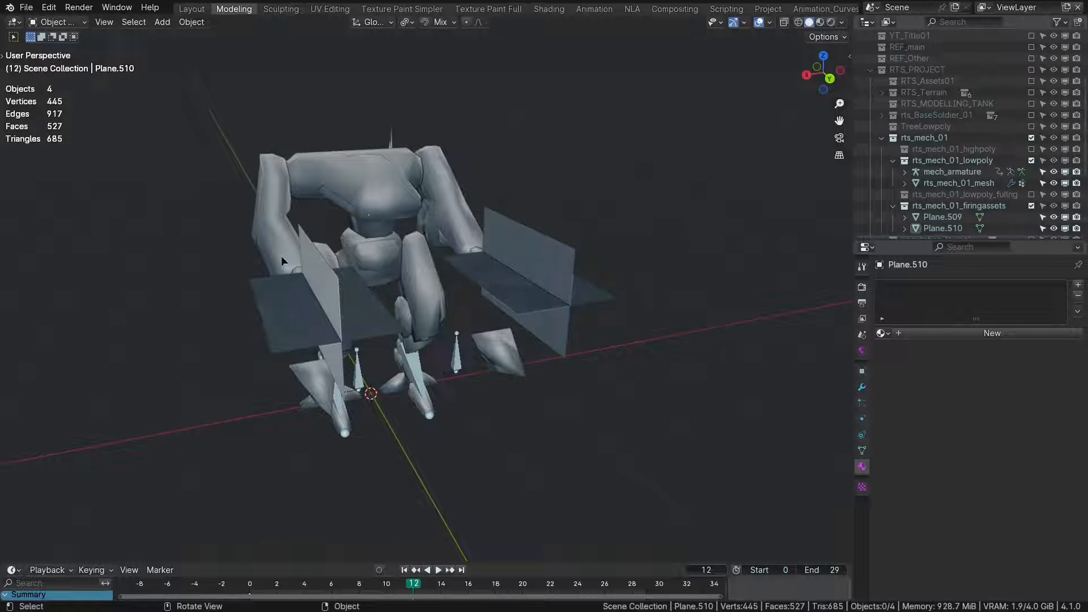
drag(832, 77, 836, 79)
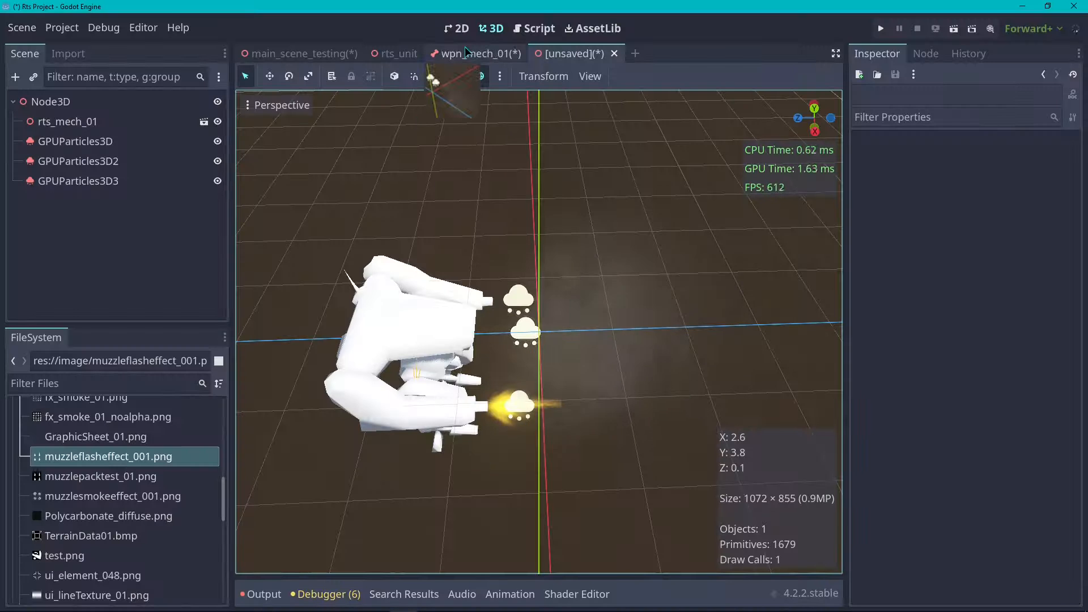
- Switch to Godot, open the wpn_mech_01 scene and inspect the smoke and smoke3 emitters
click(470, 53)
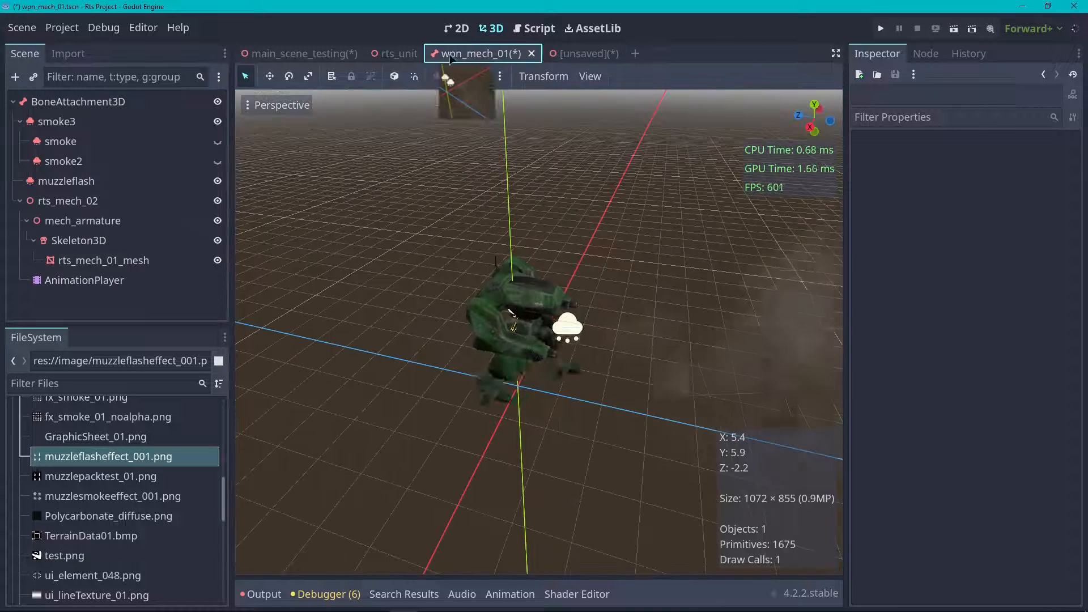
drag(825, 121, 775, 107)
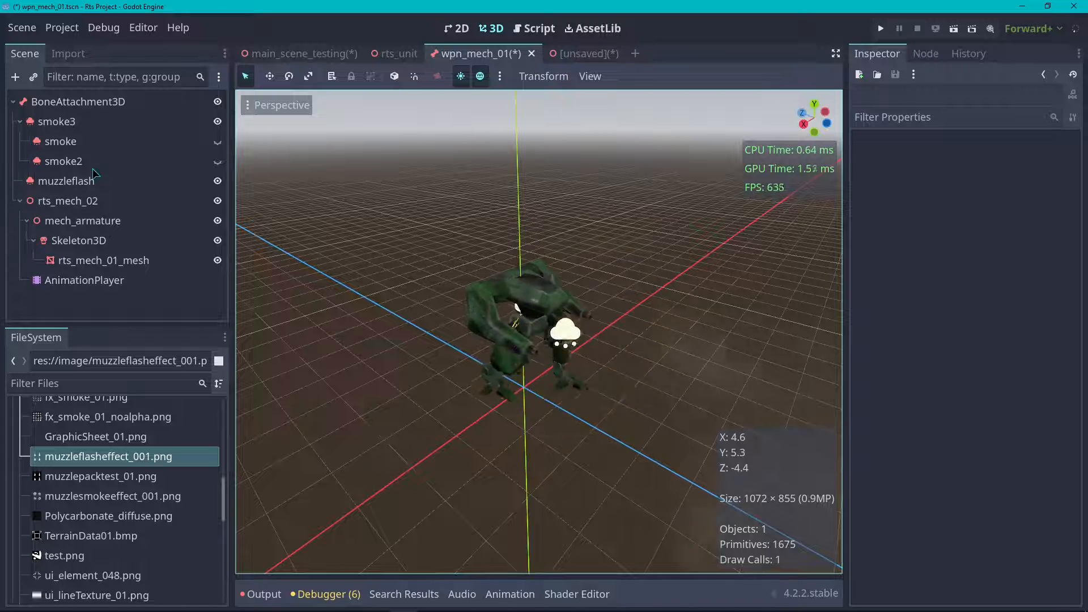
click(21, 121)
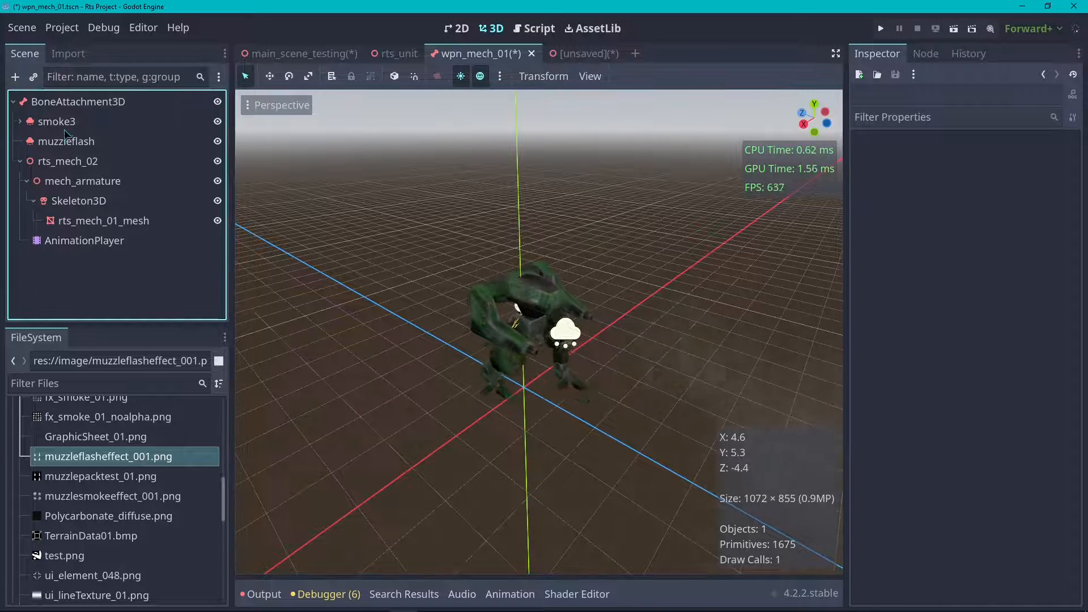
click(20, 121)
click(61, 141)
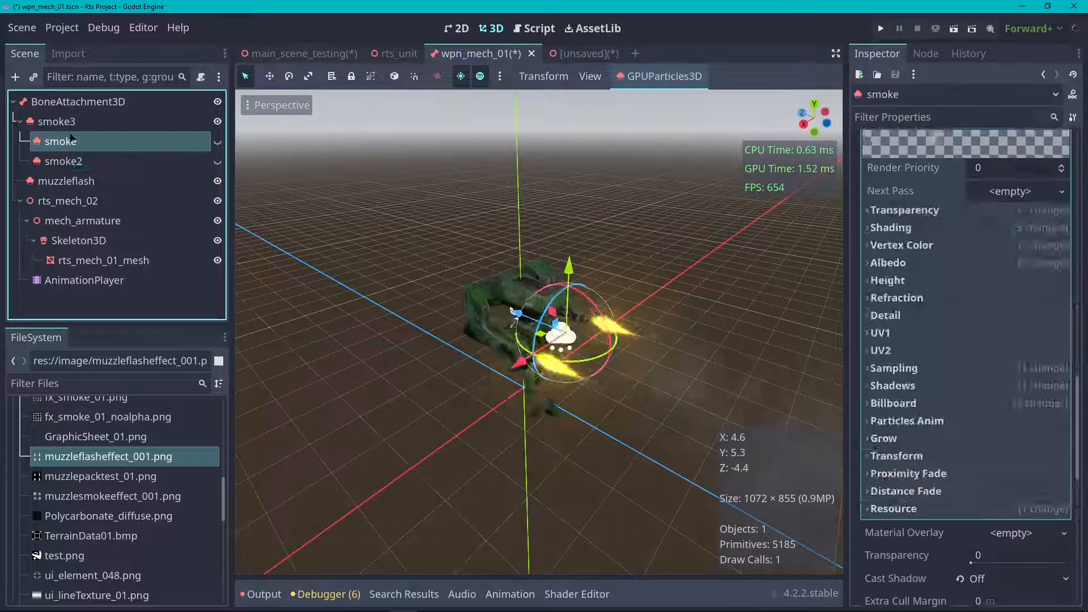
click(74, 122)
click(21, 121)
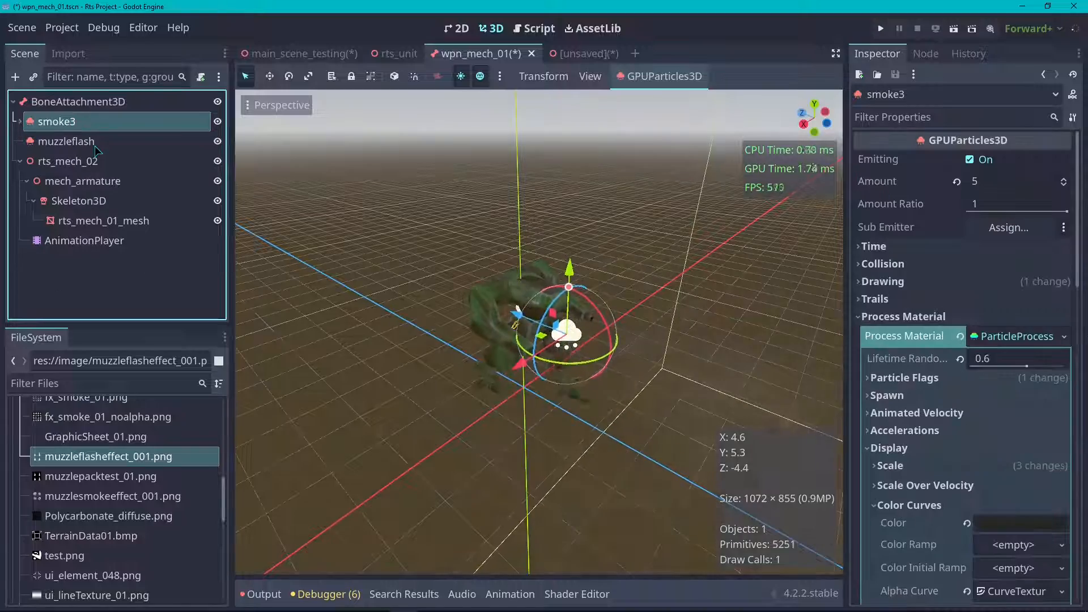
- Inspect the muzzleflash emitter's process material, Pass 1 mesh and material override, and view its bounds around the mech
click(67, 142)
scroll(792, 275, up, 4)
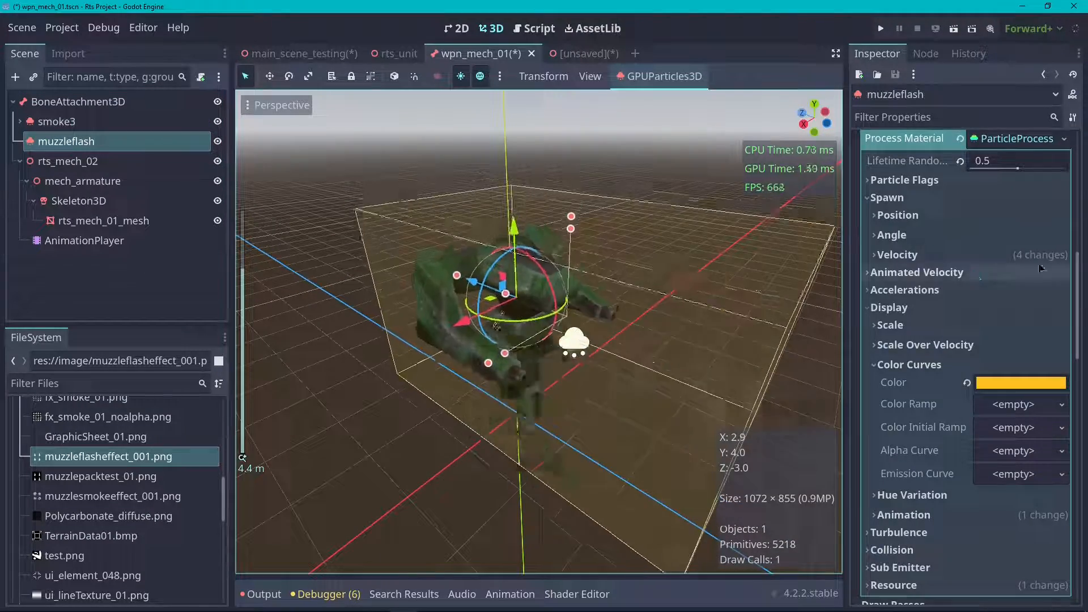
scroll(925, 342, down, 5)
scroll(921, 360, up, 4)
scroll(922, 363, down, 5)
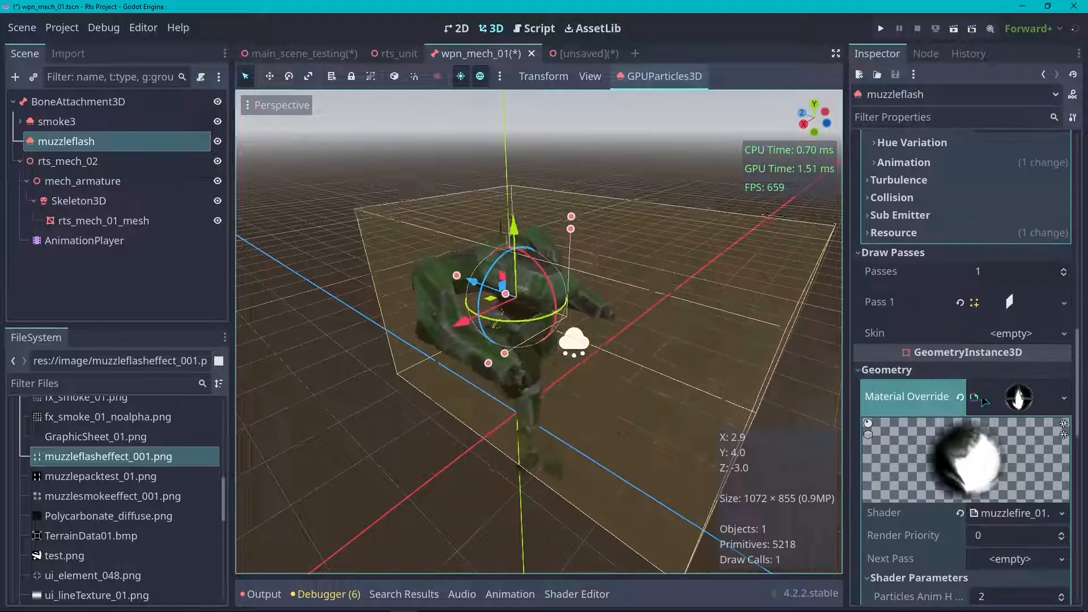
click(1000, 303)
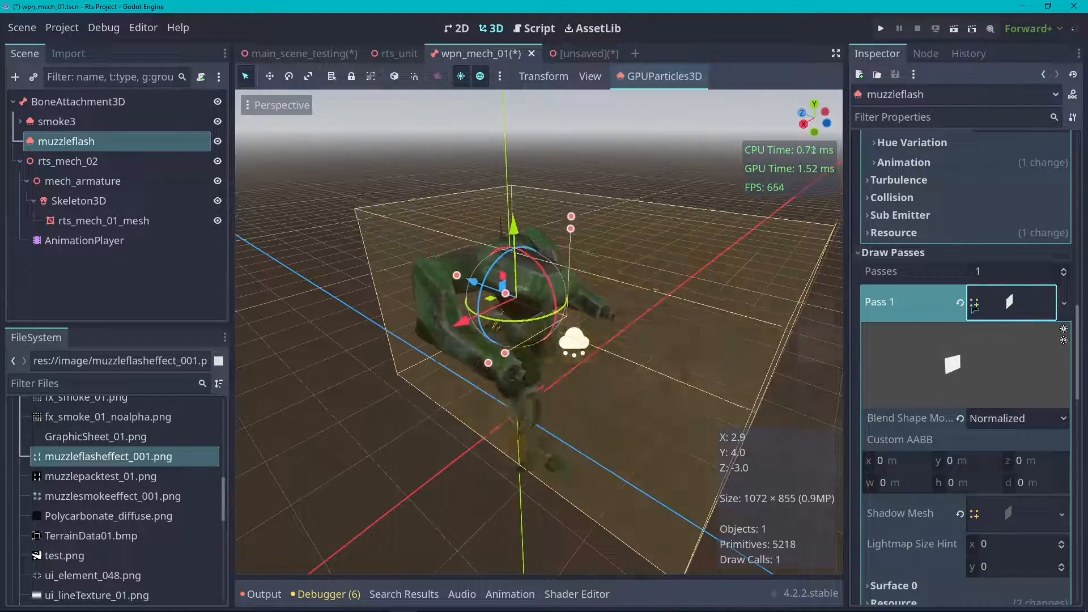
click(1002, 303)
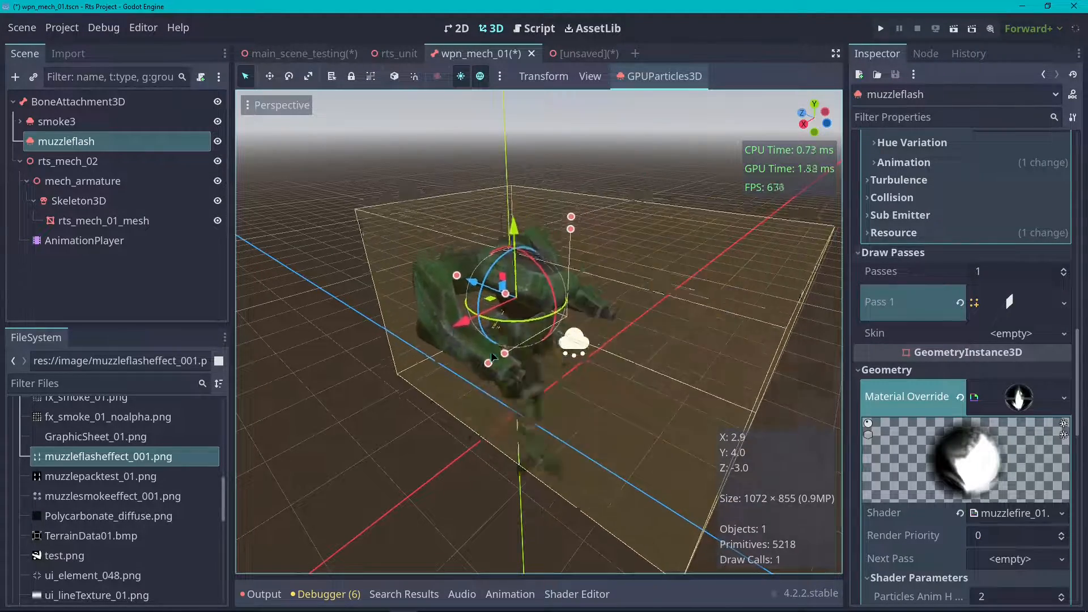
scroll(510, 227, down, 3)
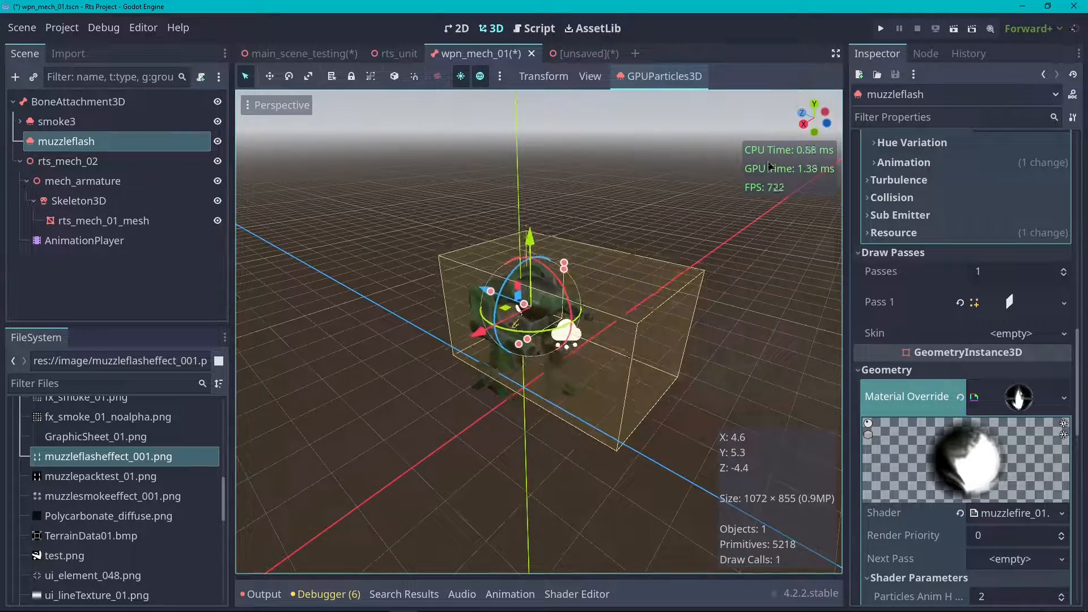
middle_drag(453, 245, 694, 264)
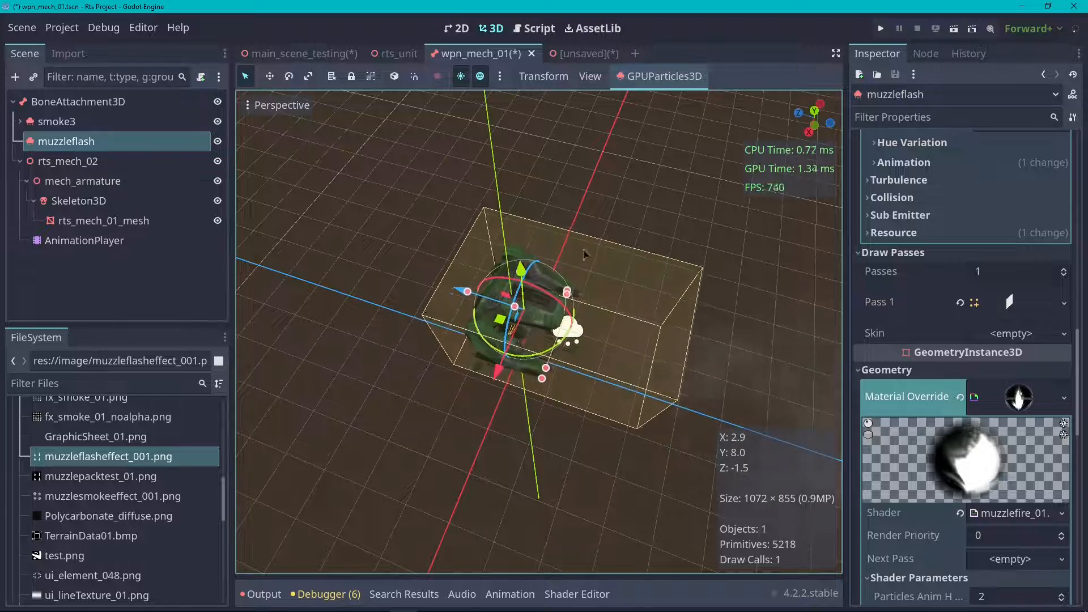
- Examine smoke3's visibility box relative to the mech, and view the smoke effect with nothing selected
click(119, 124)
scroll(564, 274, down, 14)
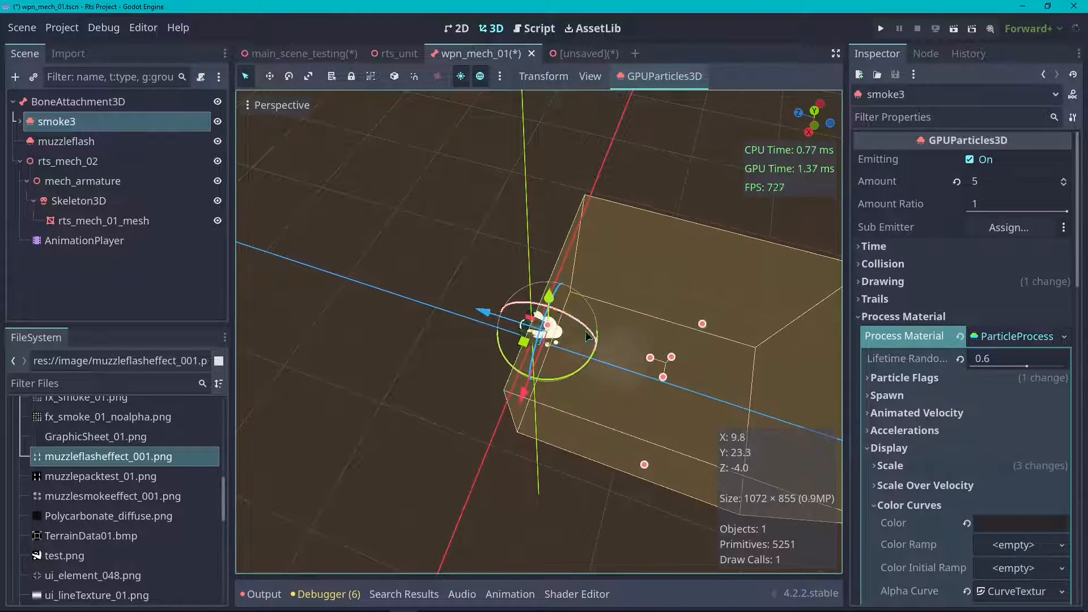
scroll(546, 331, up, 4)
drag(551, 317, 532, 333)
click(531, 330)
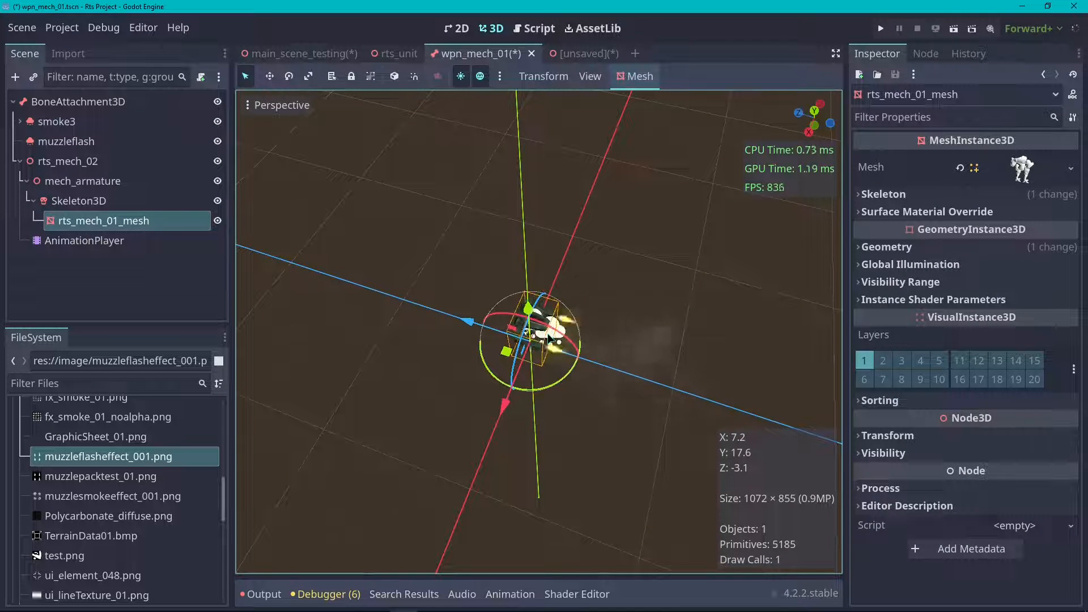
click(421, 240)
scroll(420, 240, down, 2)
scroll(469, 281, up, 8)
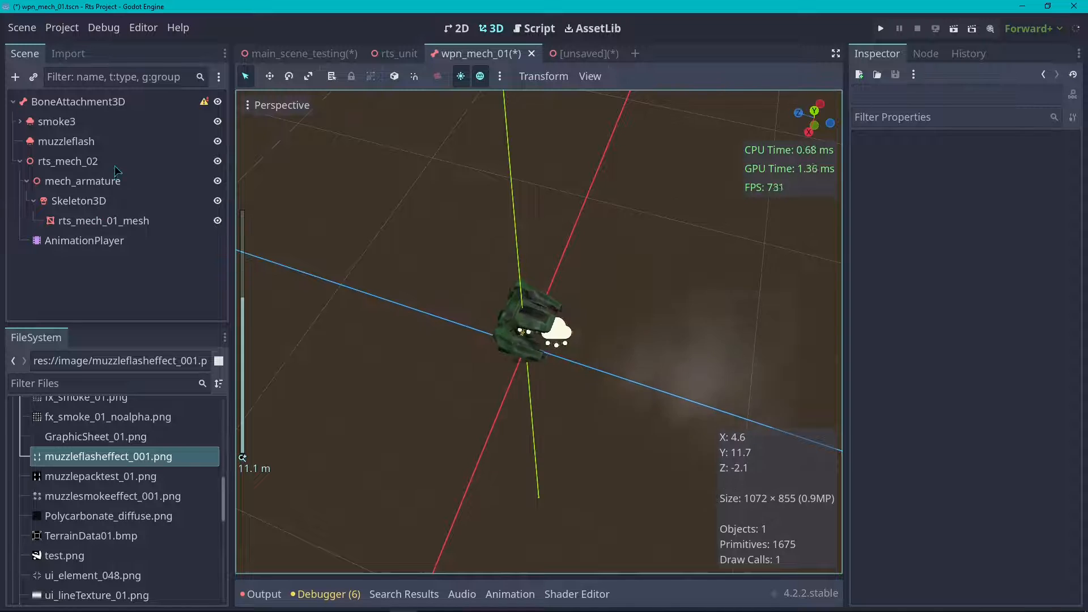
- Reposition smoke3's visibility box along Z and reduce its X and Y sizes to about 7.26 each
click(101, 141)
click(126, 122)
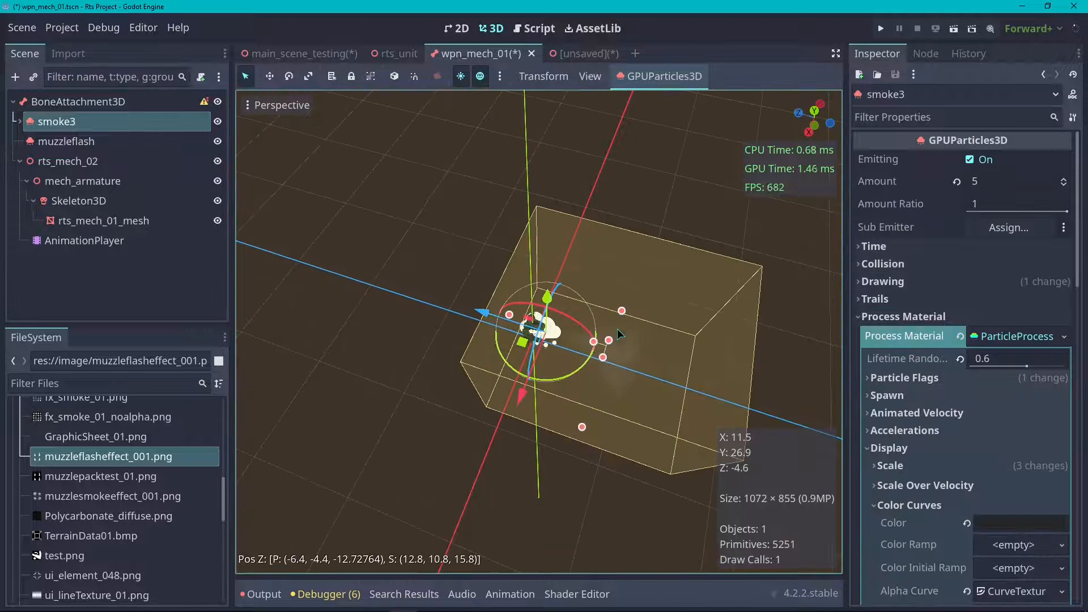
drag(582, 430, 596, 392)
drag(624, 312, 624, 328)
- In the right view, shorten smoke3's visibility box to about 12.26 along Z and move it to about (-3.63, -3.13, -11.43)
key(KP_3)
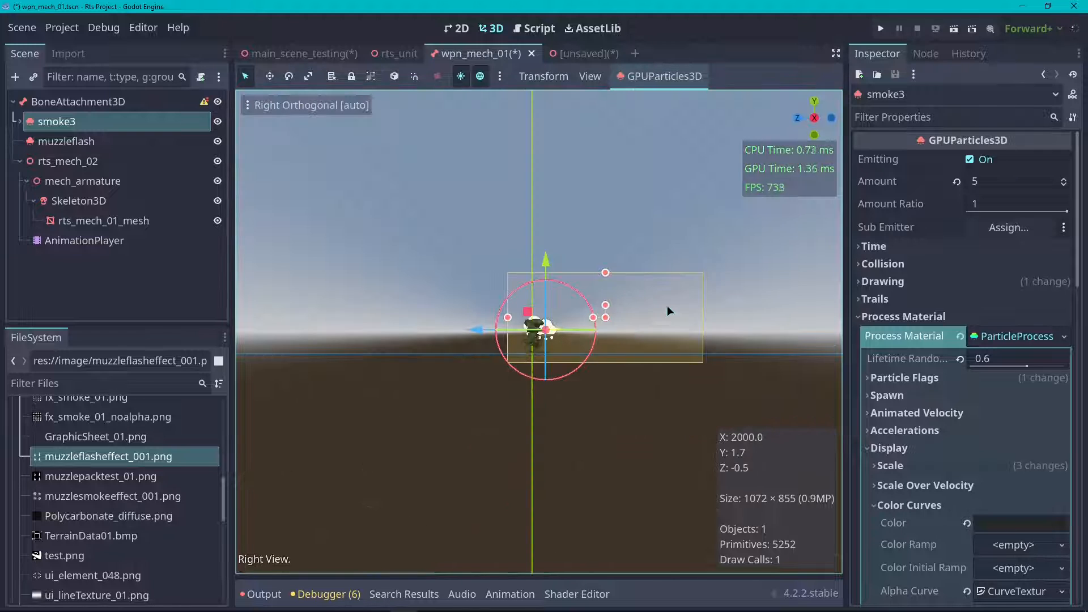
scroll(668, 289, up, 3)
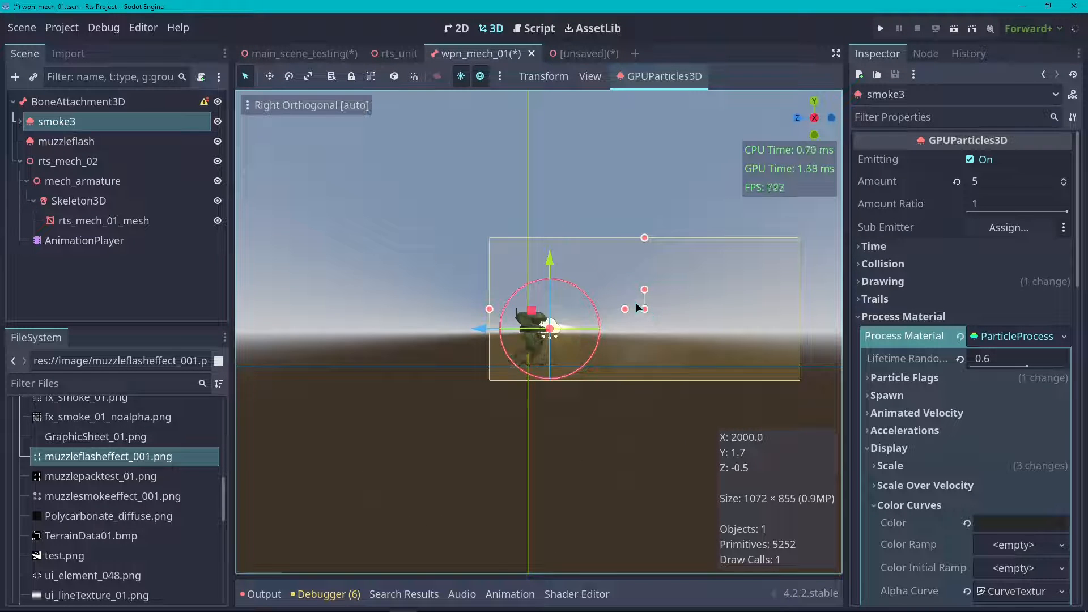
drag(489, 310, 525, 310)
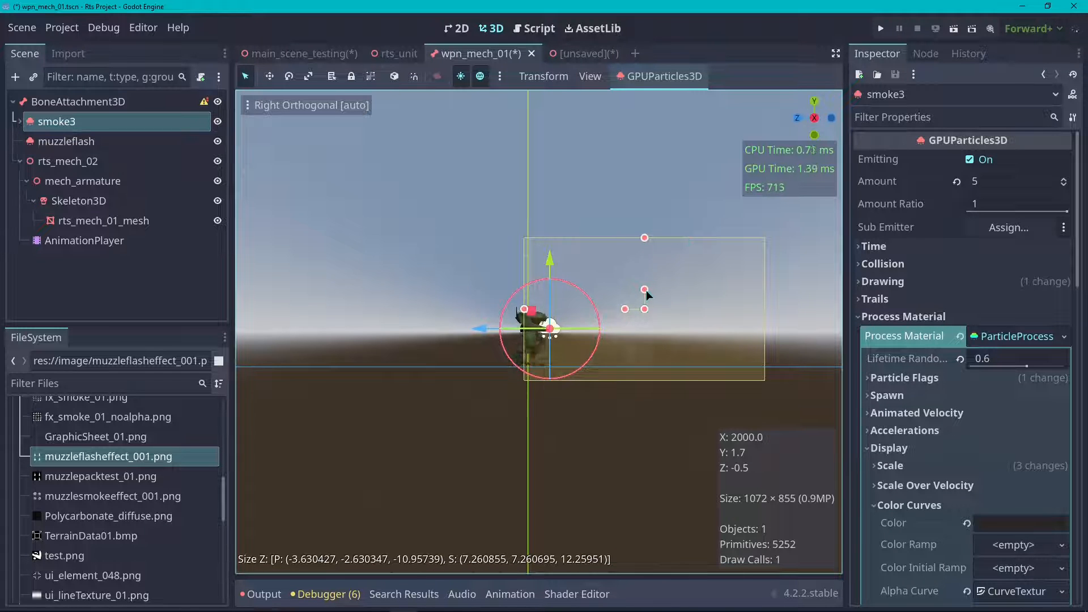
drag(646, 290, 634, 320)
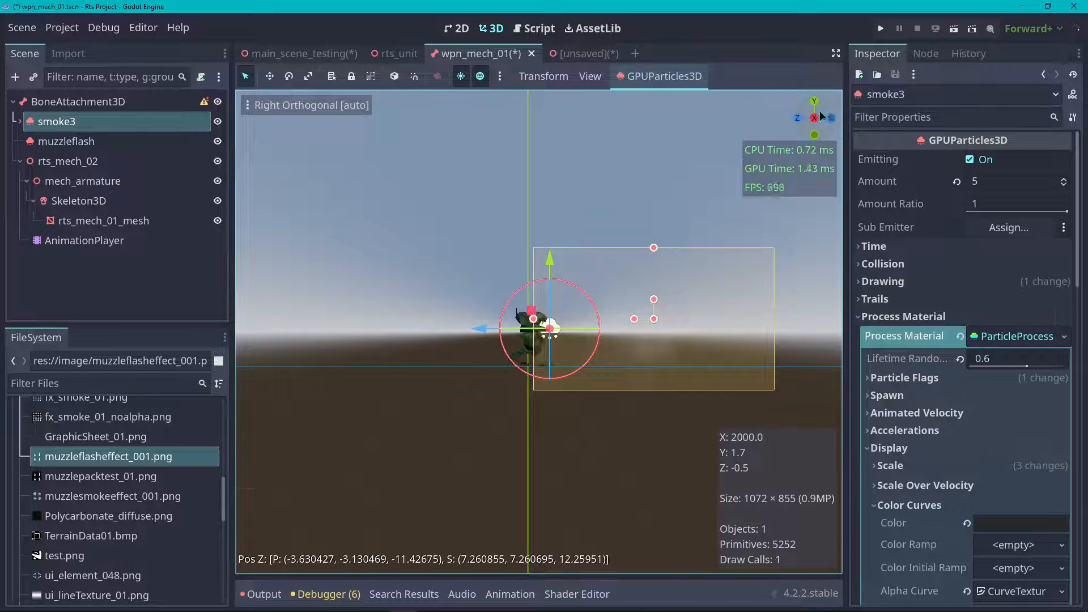
- Compare the smoke3 and muzzleflash visibility boxes, and examine both effects at the mech's guns with nothing selected
drag(820, 116, 782, 209)
click(706, 116)
scroll(517, 237, up, 2)
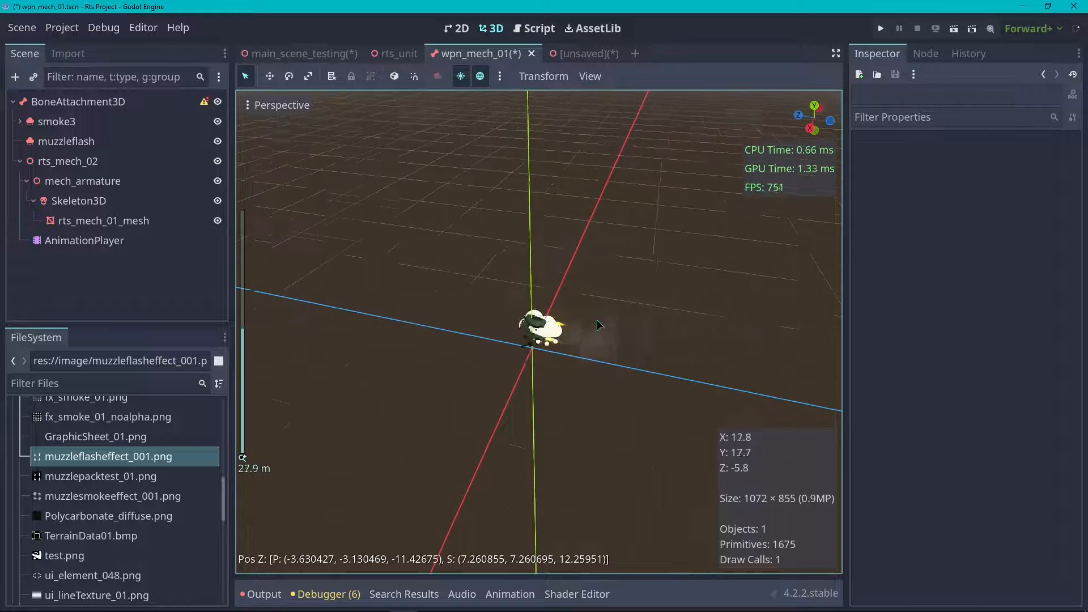
click(101, 125)
click(86, 139)
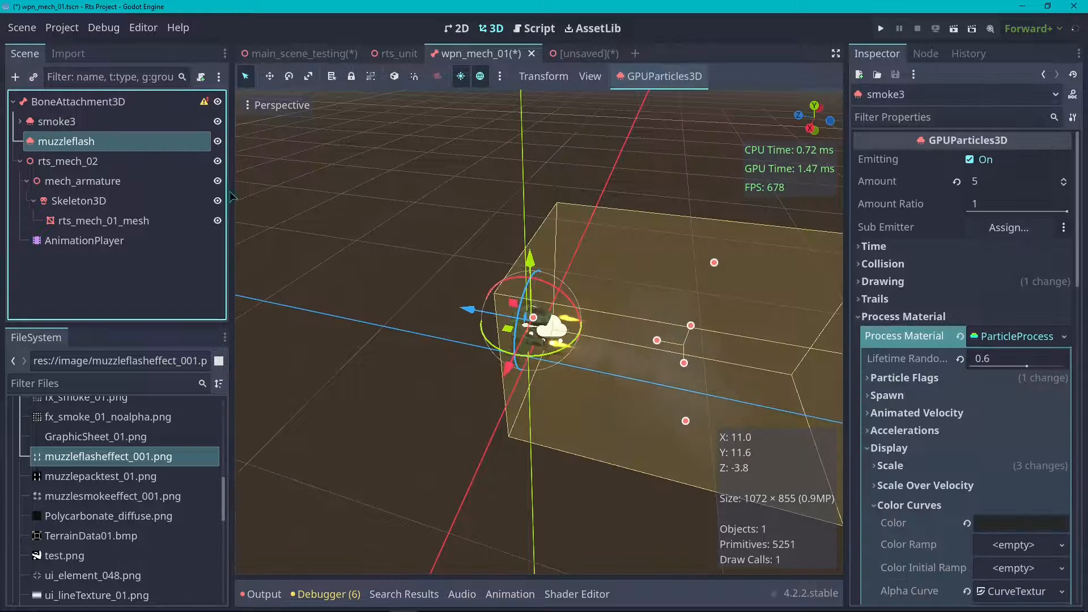
scroll(646, 338, up, 6)
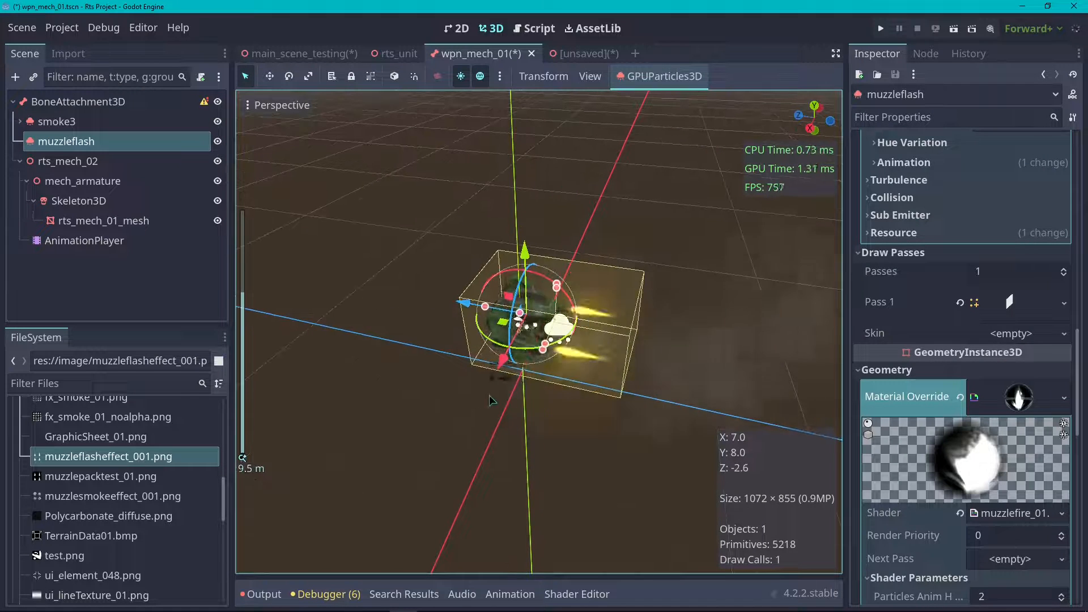
click(397, 289)
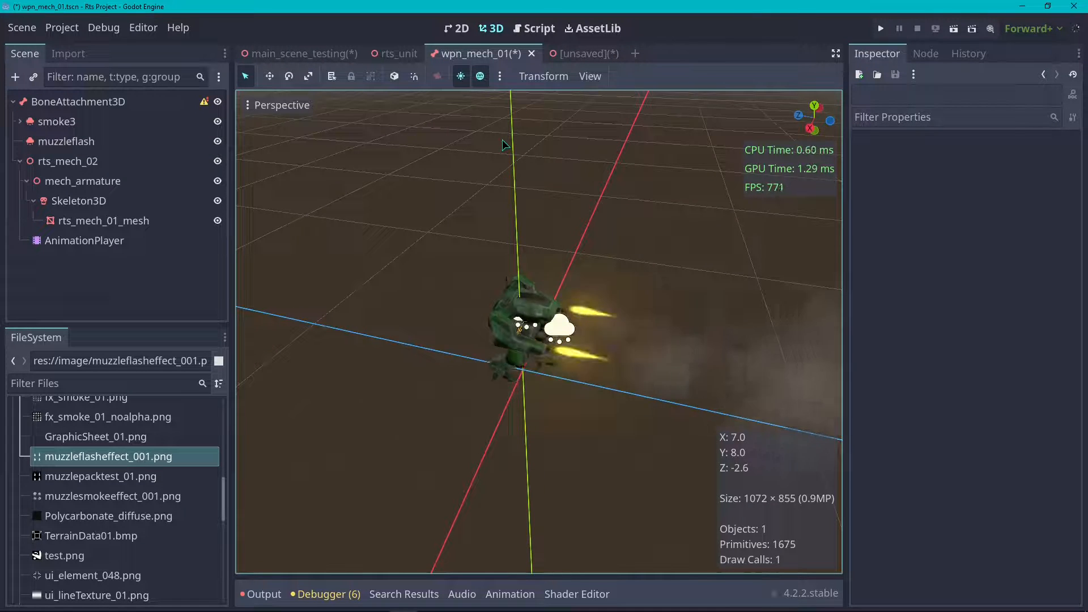
scroll(601, 159, up, 6)
middle_drag(601, 159, 811, 148)
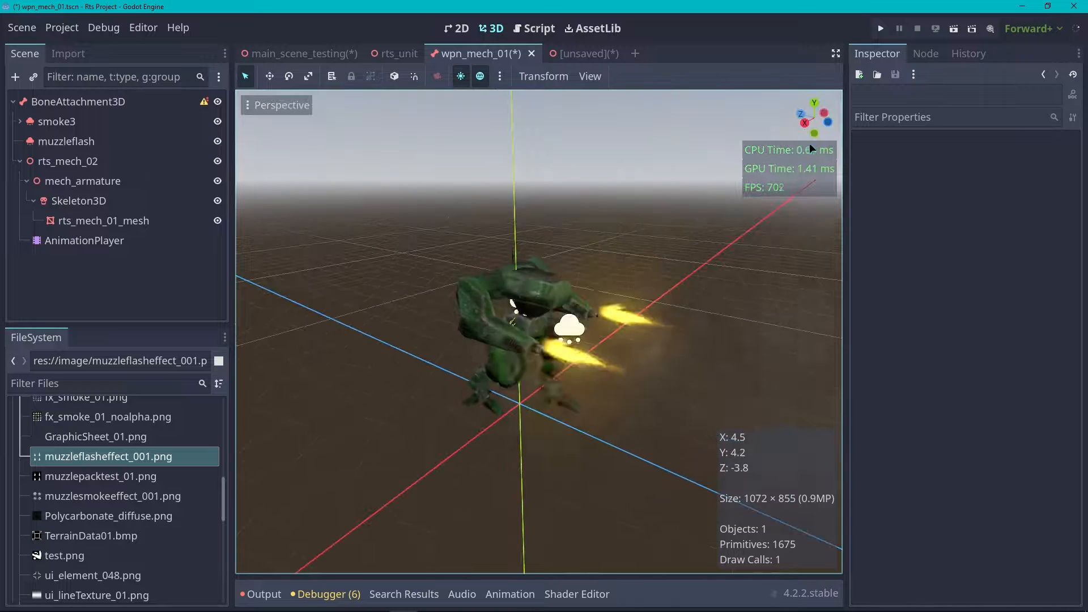
- Return to the unsaved Node3D scene and hide rts_mech_01 to view the particle emitters alone
click(592, 53)
drag(816, 120, 707, 60)
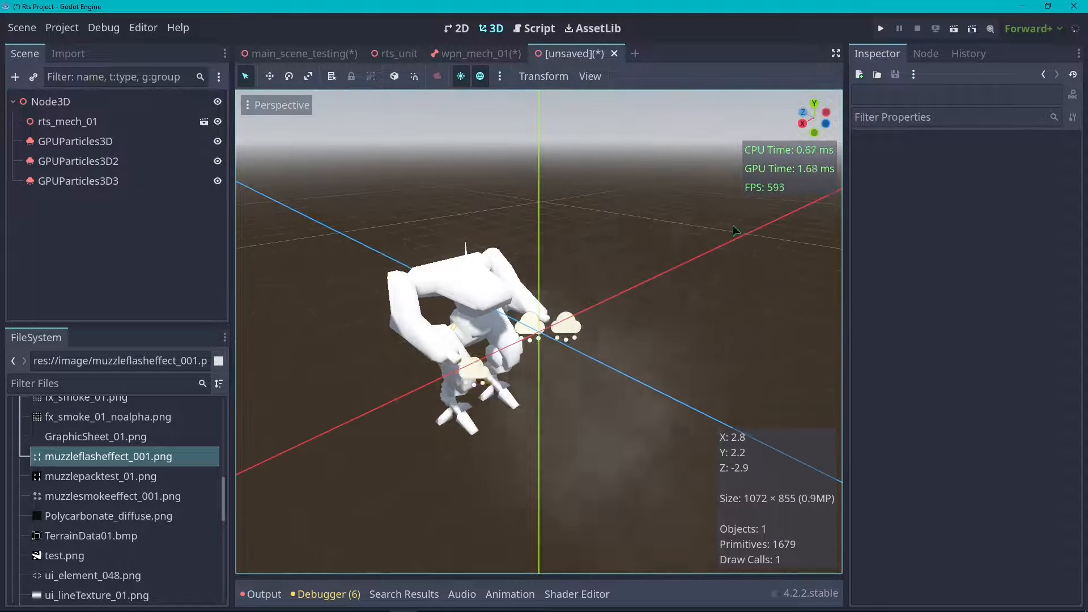
scroll(734, 228, down, 6)
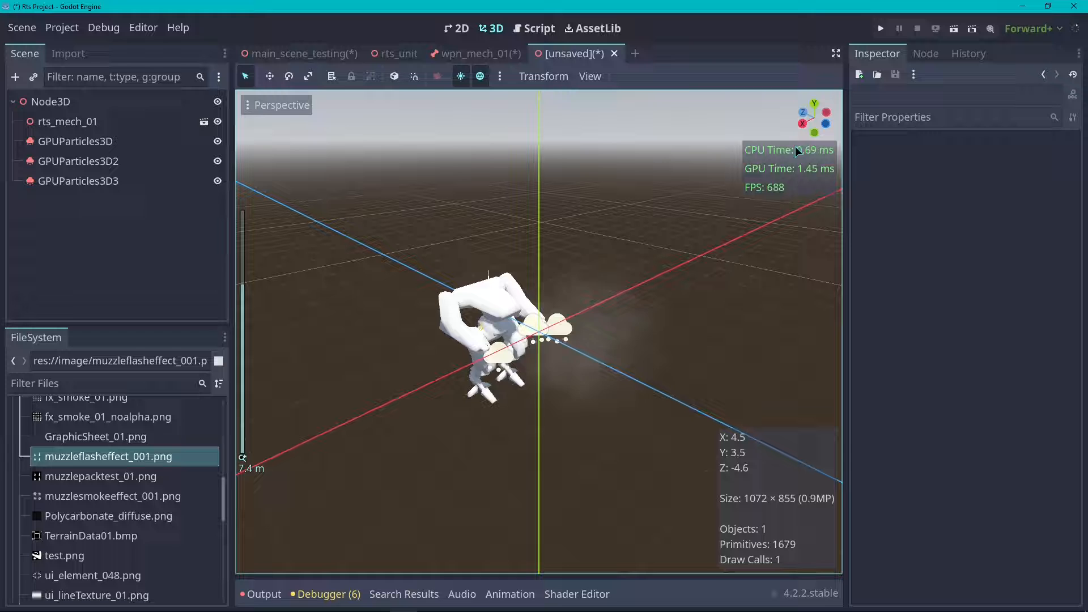
click(217, 121)
drag(812, 120, 1014, 156)
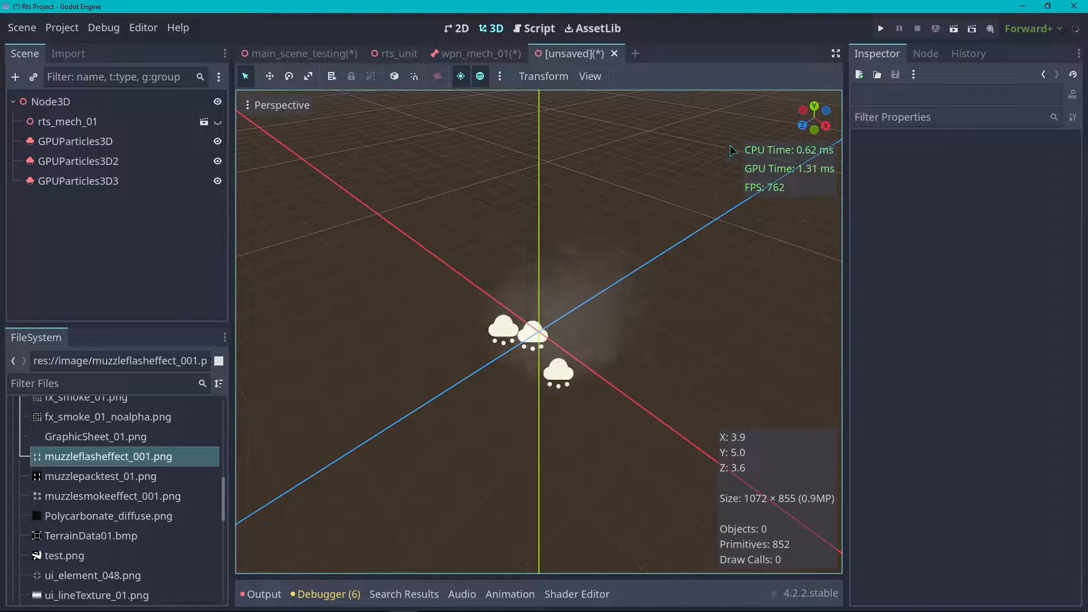
scroll(752, 277, up, 8)
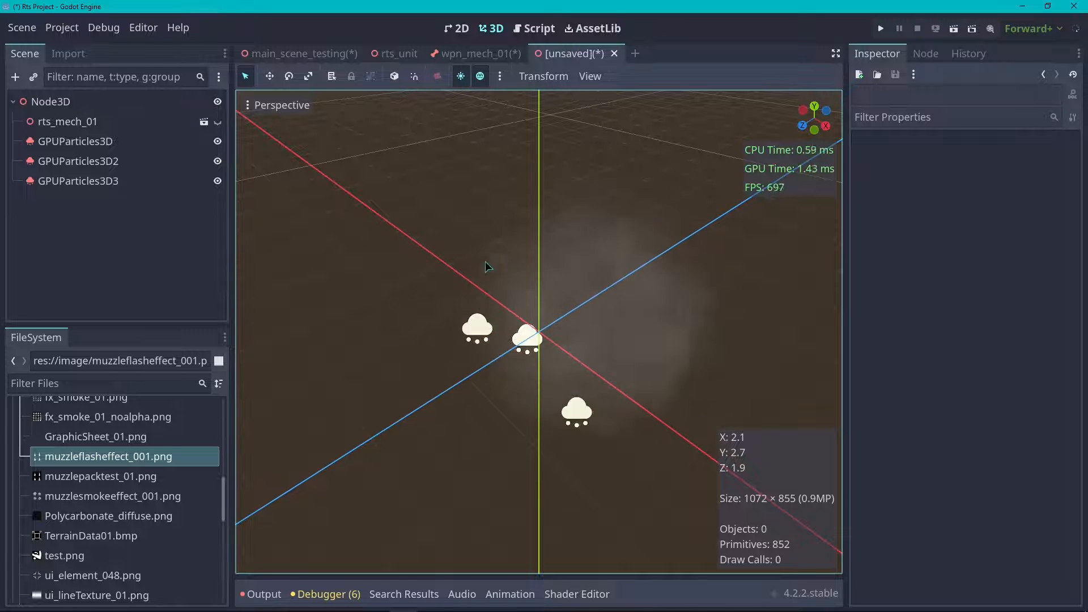